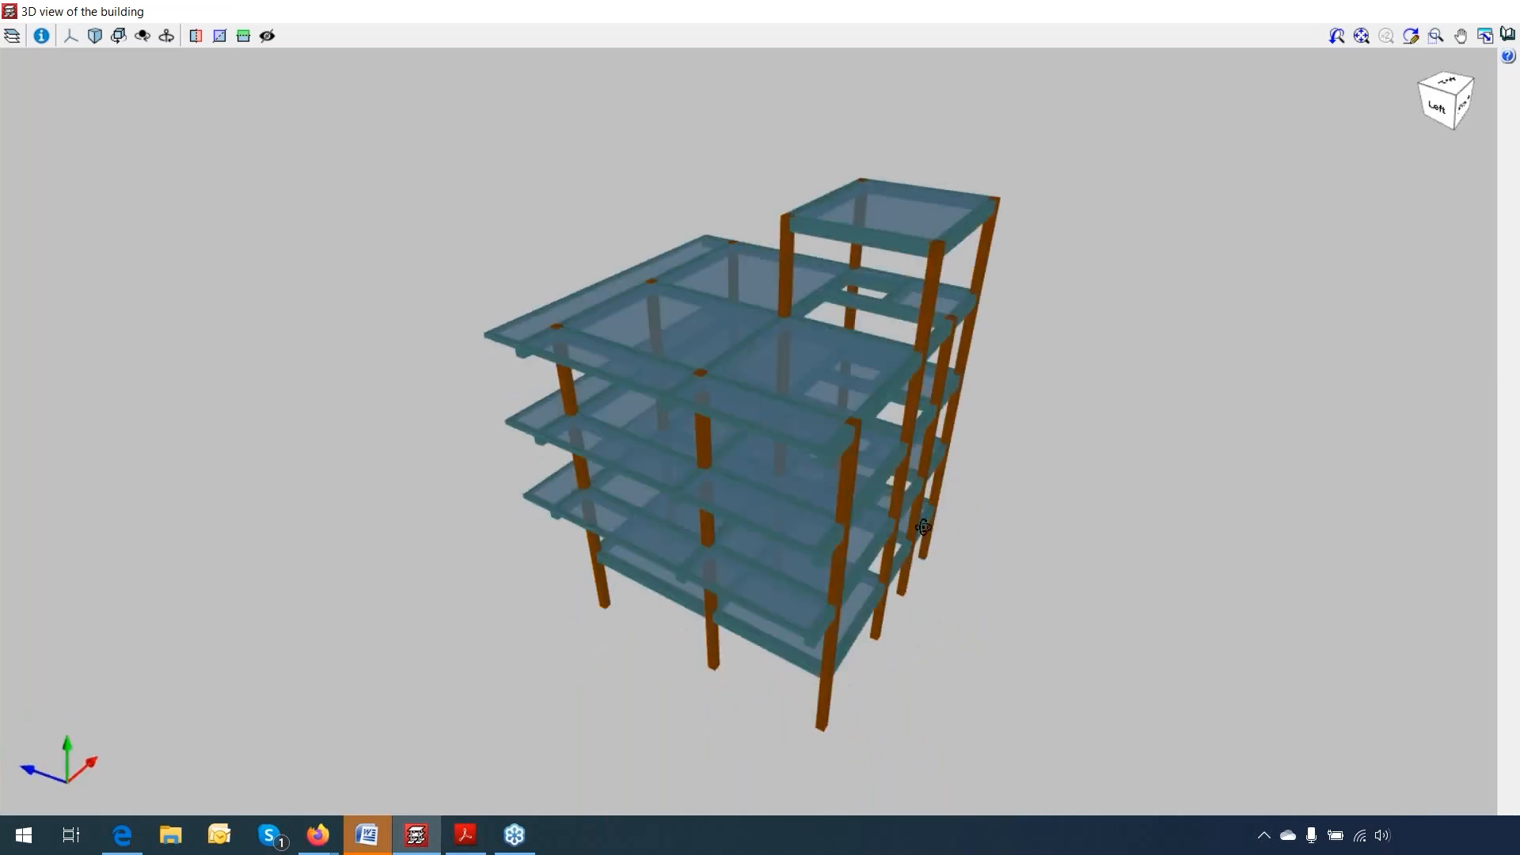
# Step: Close the 3D view of the building and go to the Foundations group in the floor plan
pyautogui.click(1502, 12)
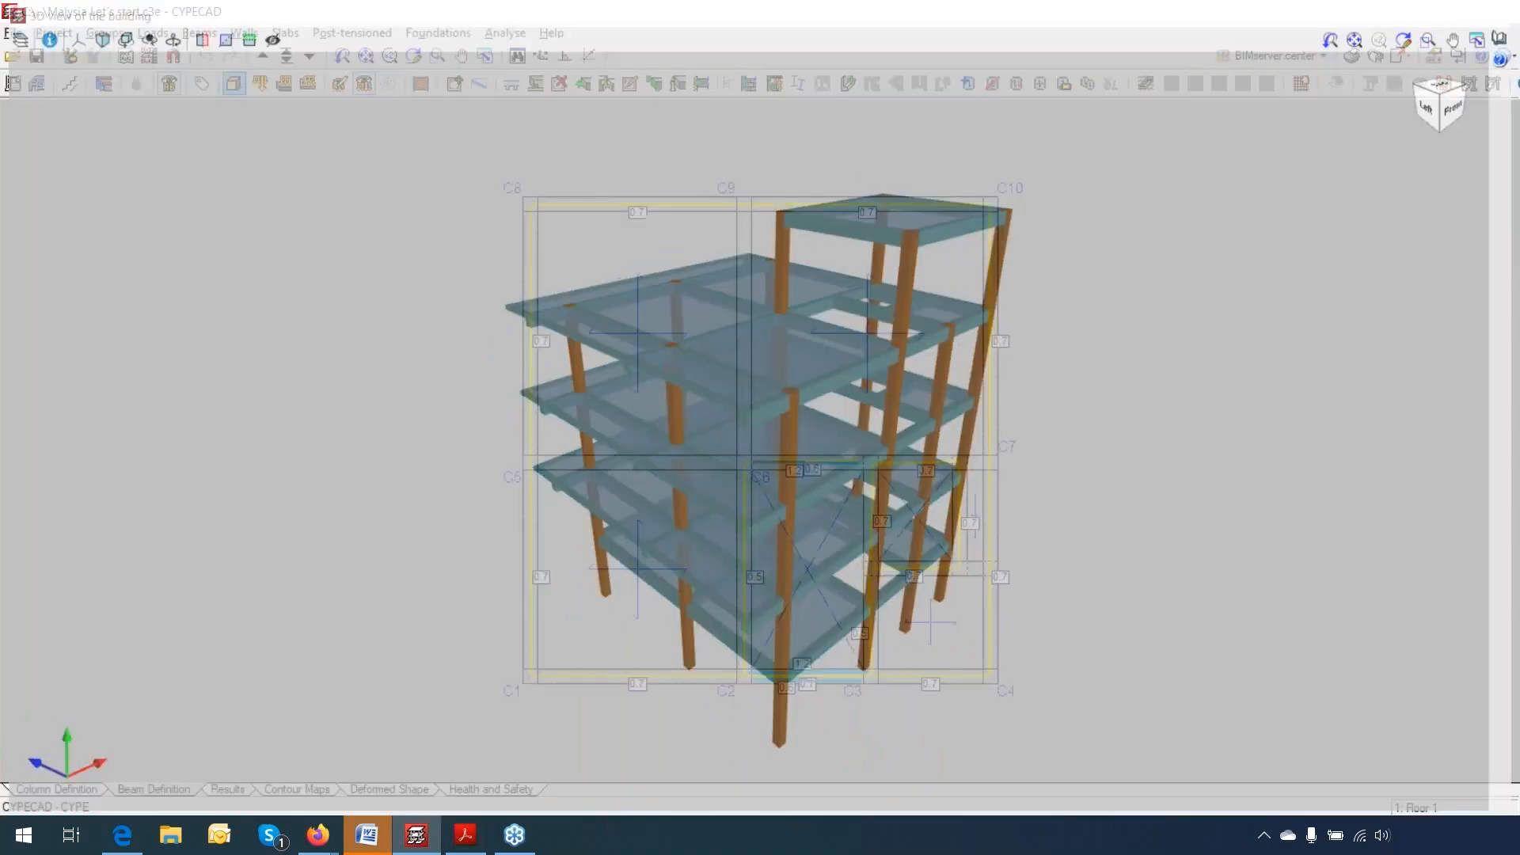
pyautogui.click(294, 61)
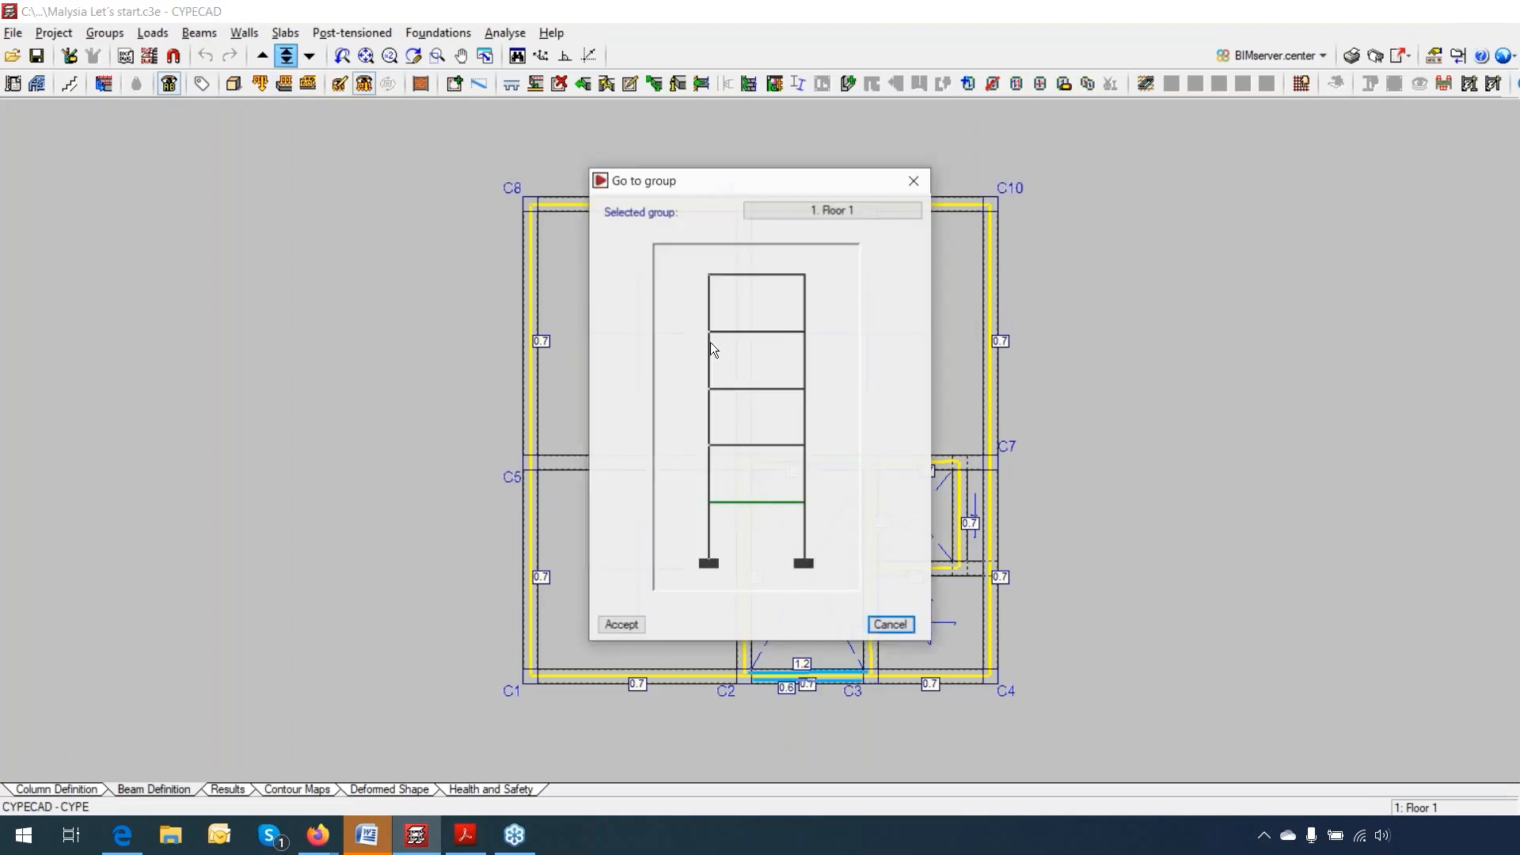
pyautogui.click(755, 562)
pyautogui.click(753, 560)
pyautogui.doubleClick(753, 560)
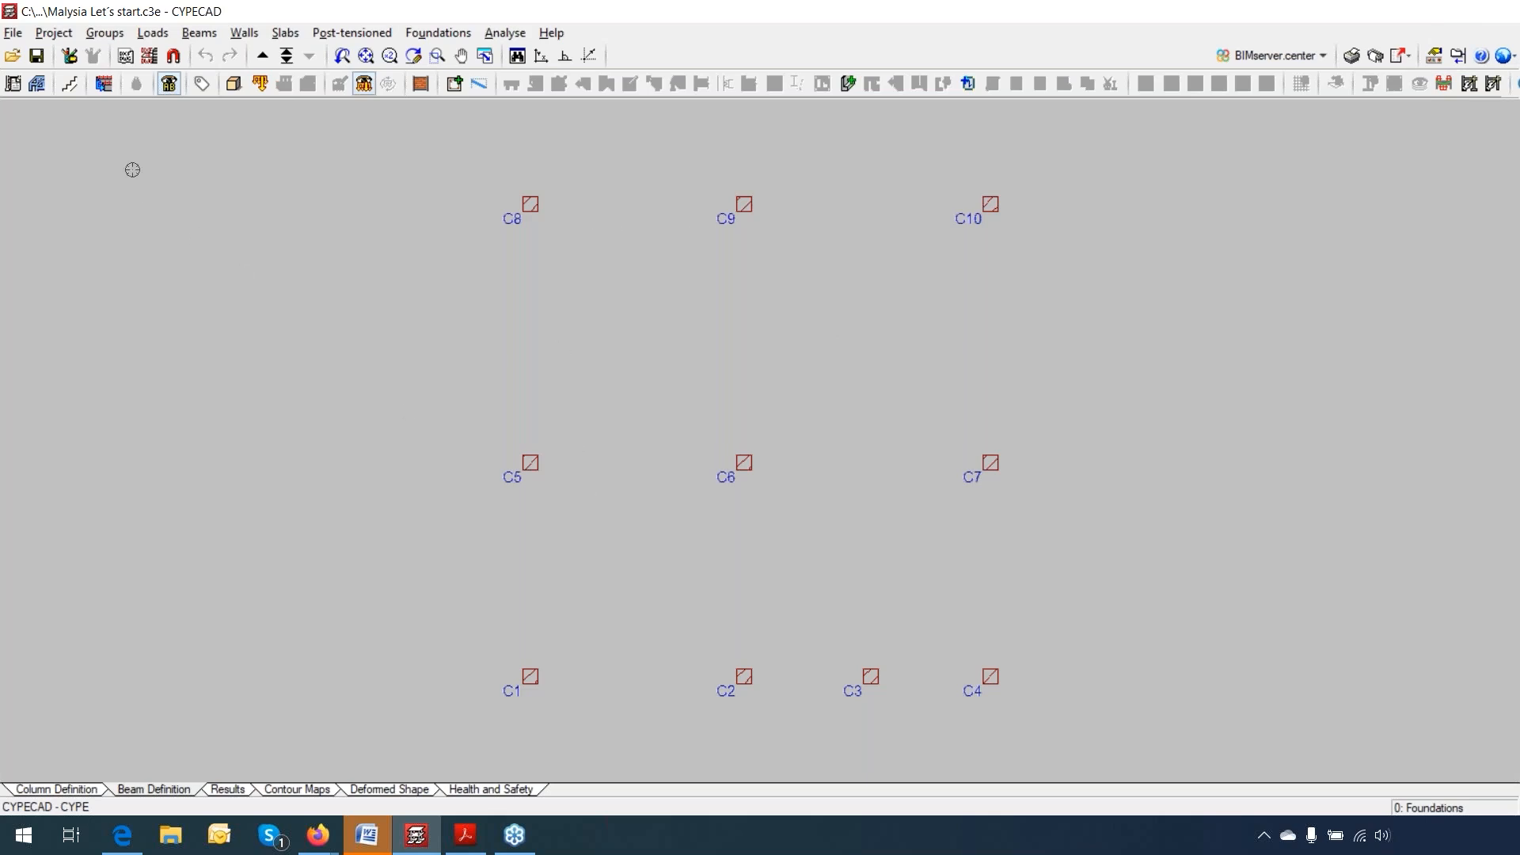
# Step: Examine the project's general data, covering the design code selection, the available concrete codes and the foundation concrete grades
pyautogui.click(53, 35)
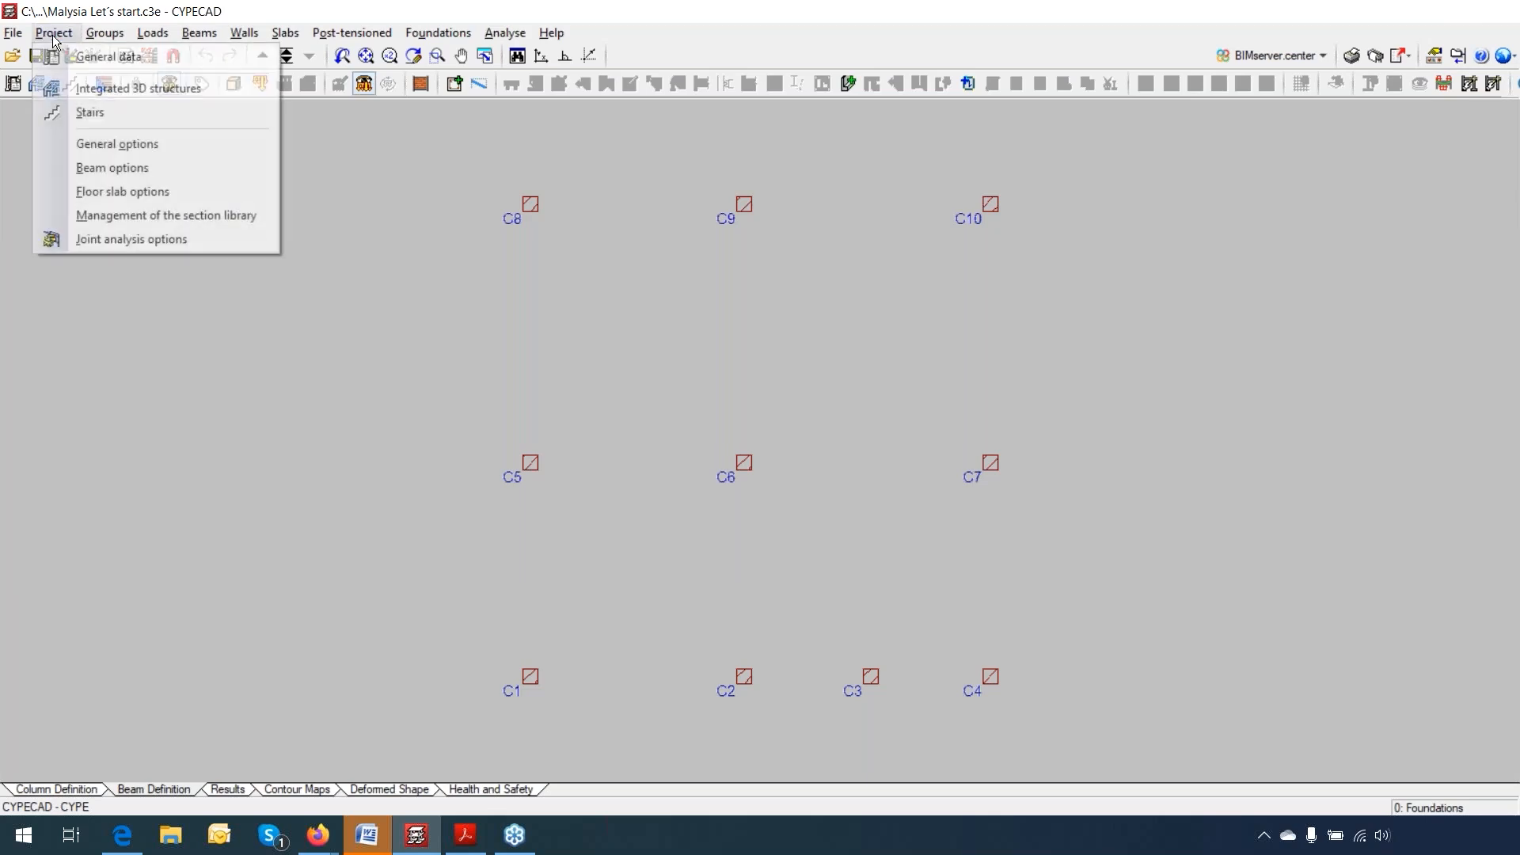
pyautogui.click(107, 65)
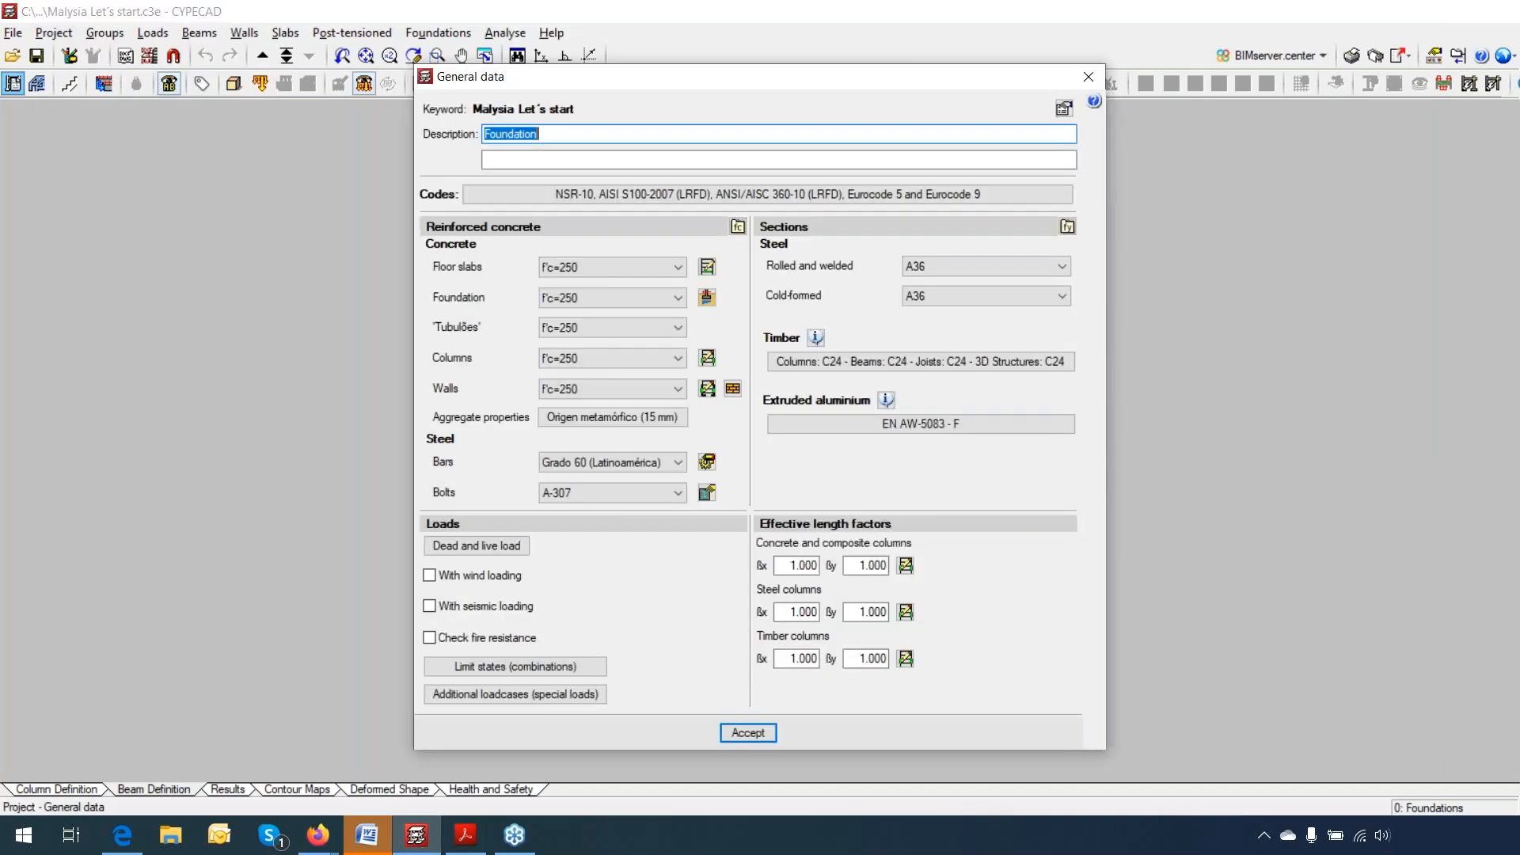
pyautogui.click(974, 194)
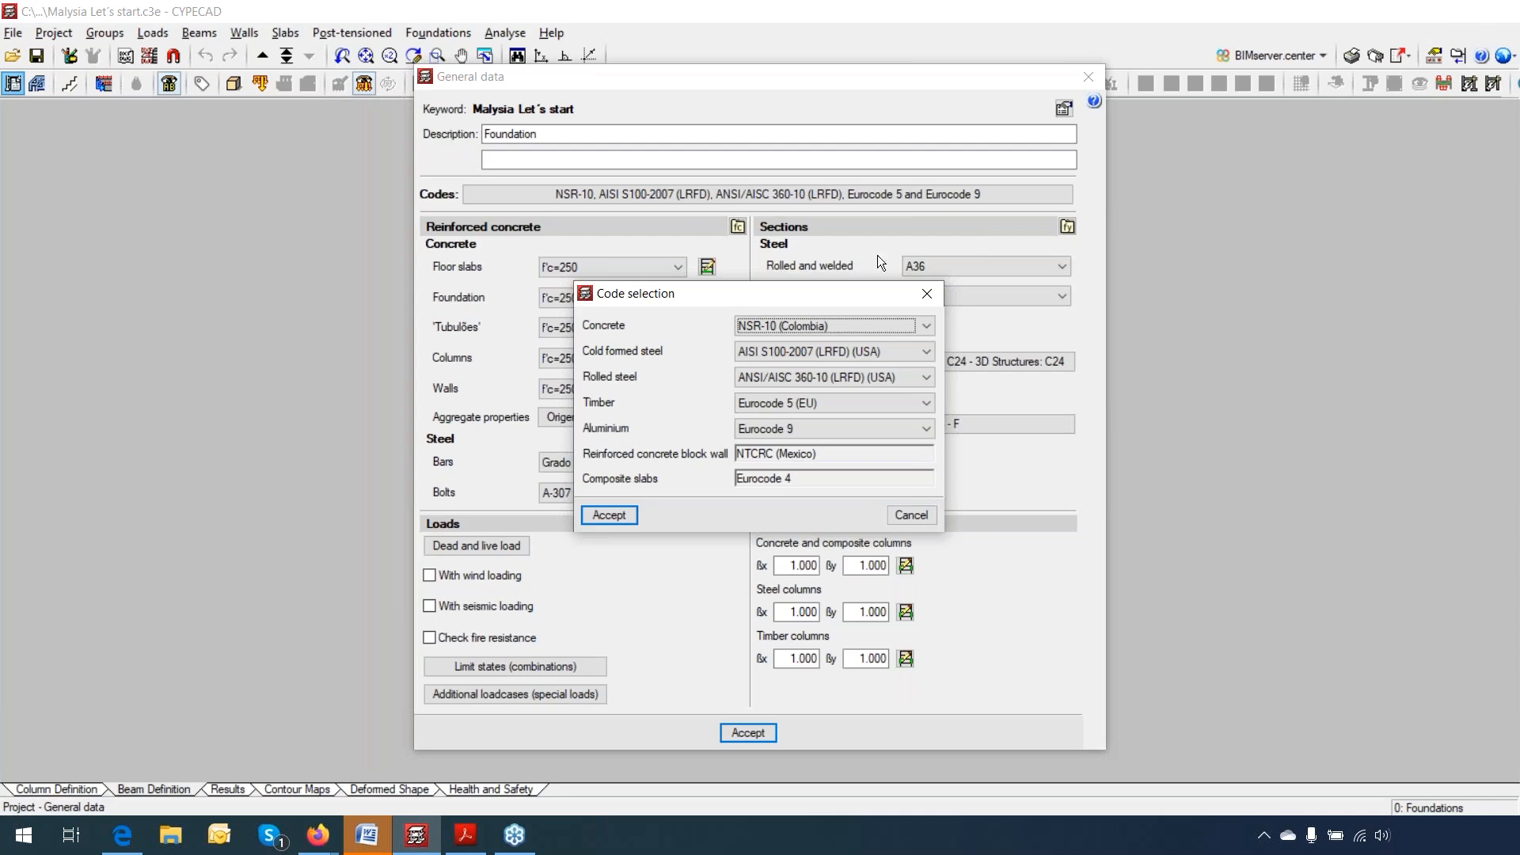
pyautogui.click(925, 326)
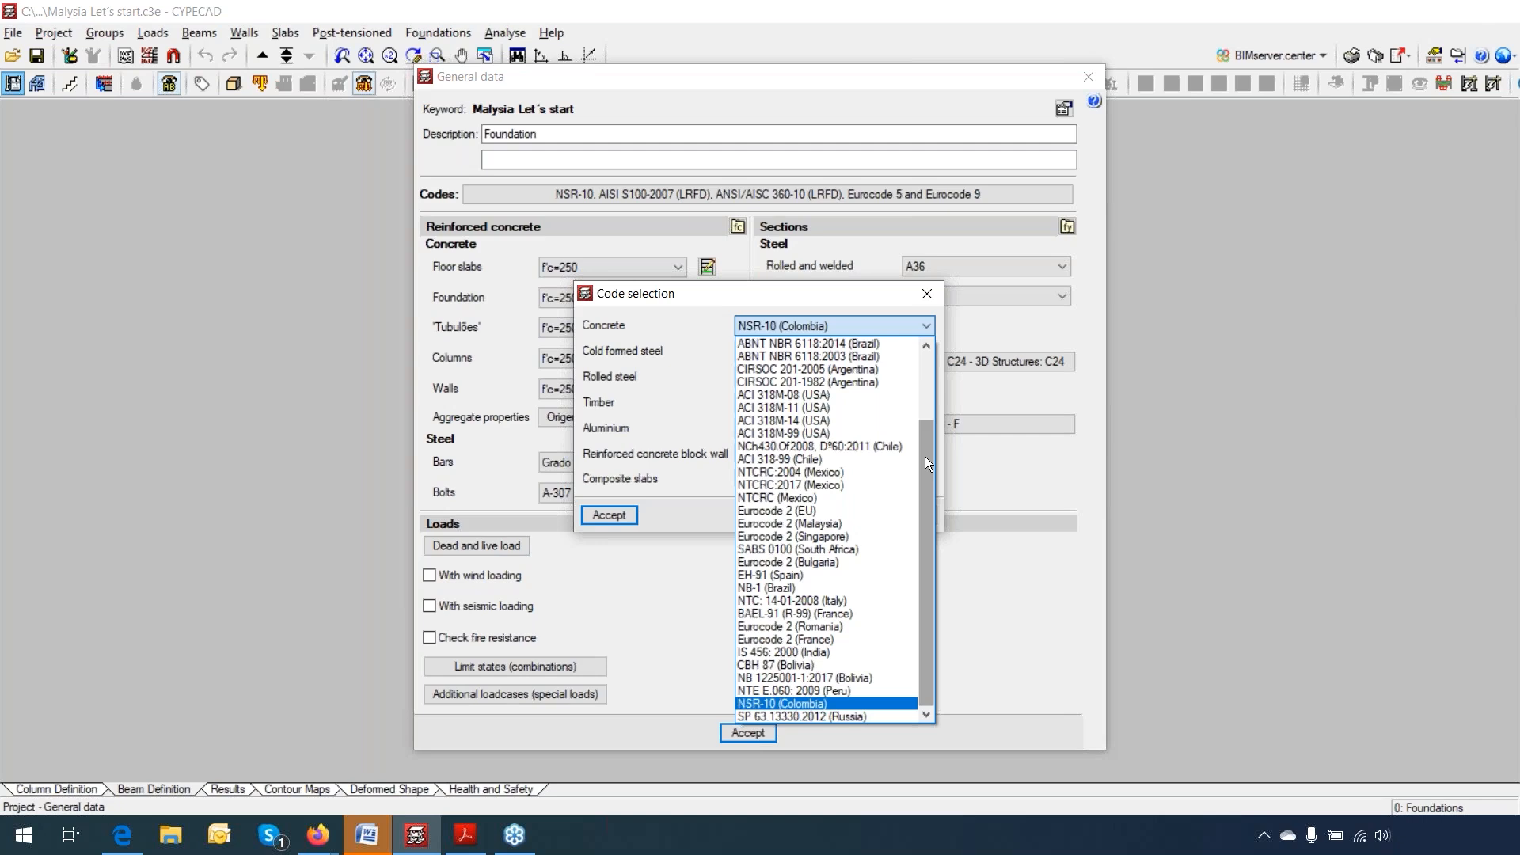
pyautogui.click(882, 296)
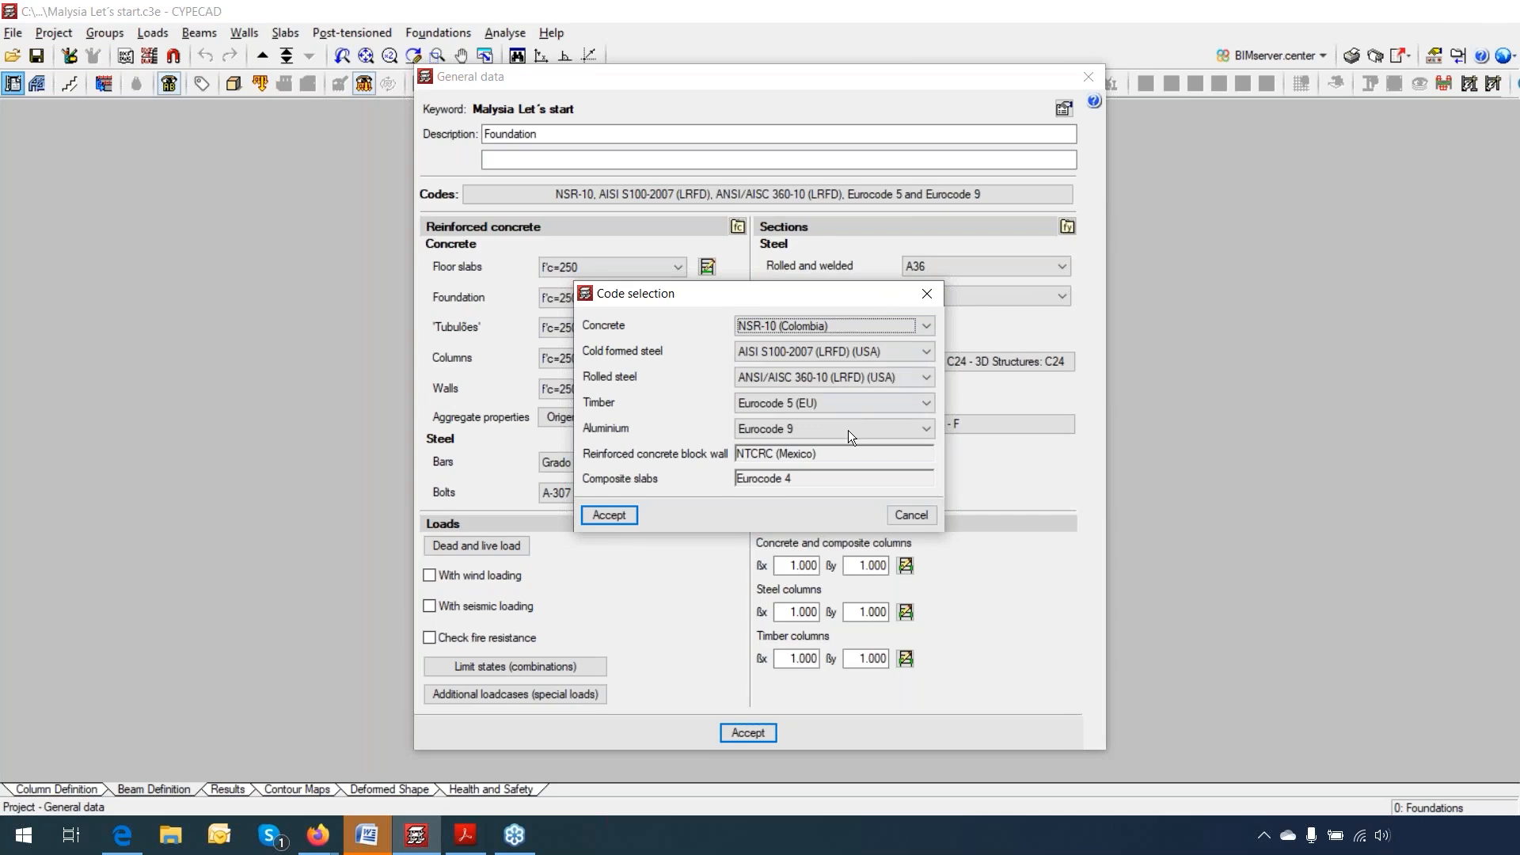
pyautogui.click(611, 519)
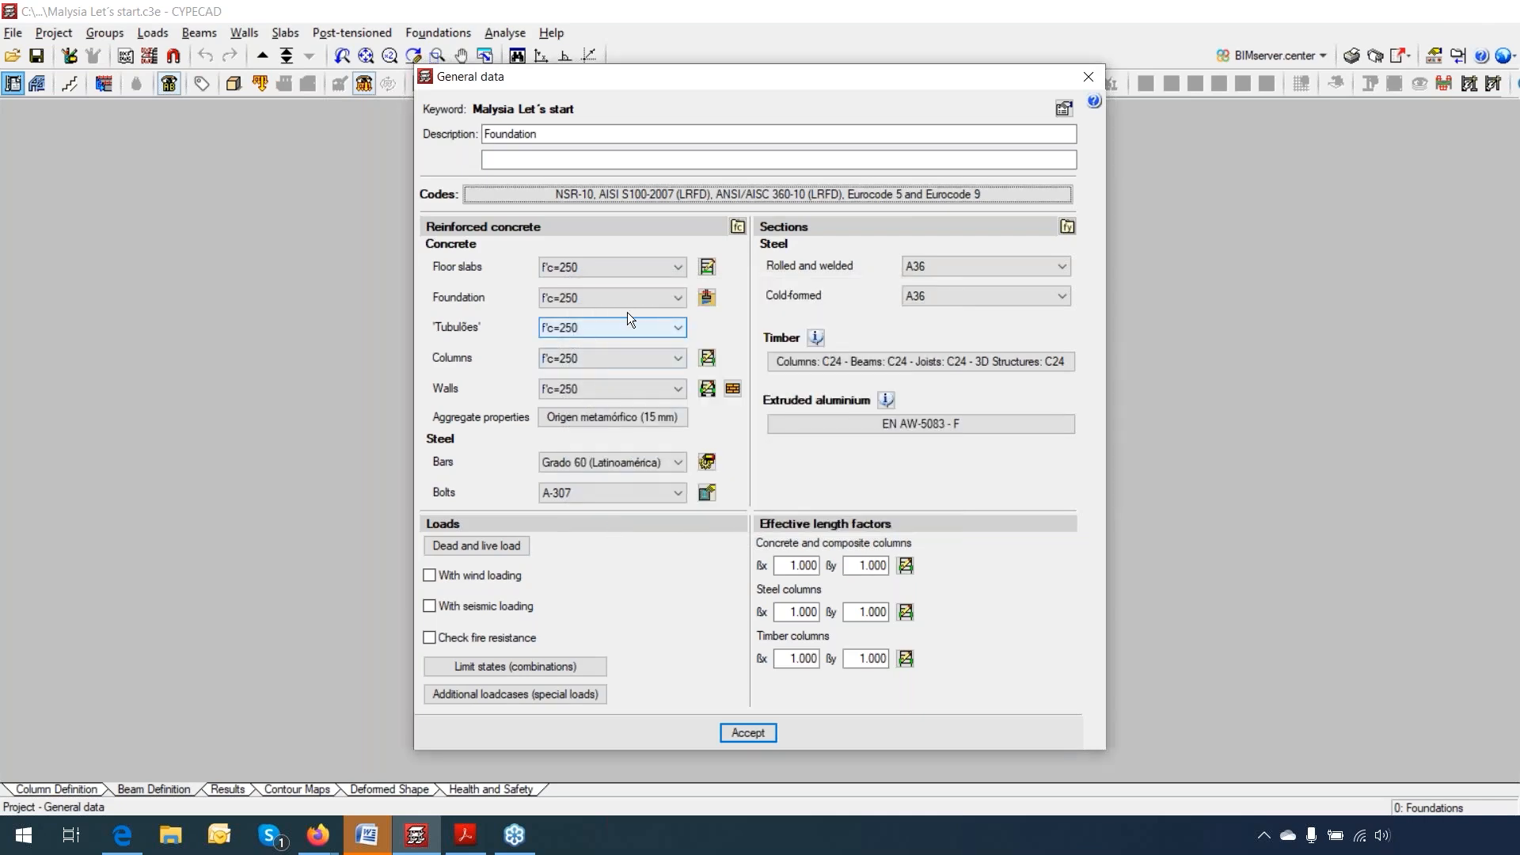
pyautogui.click(665, 298)
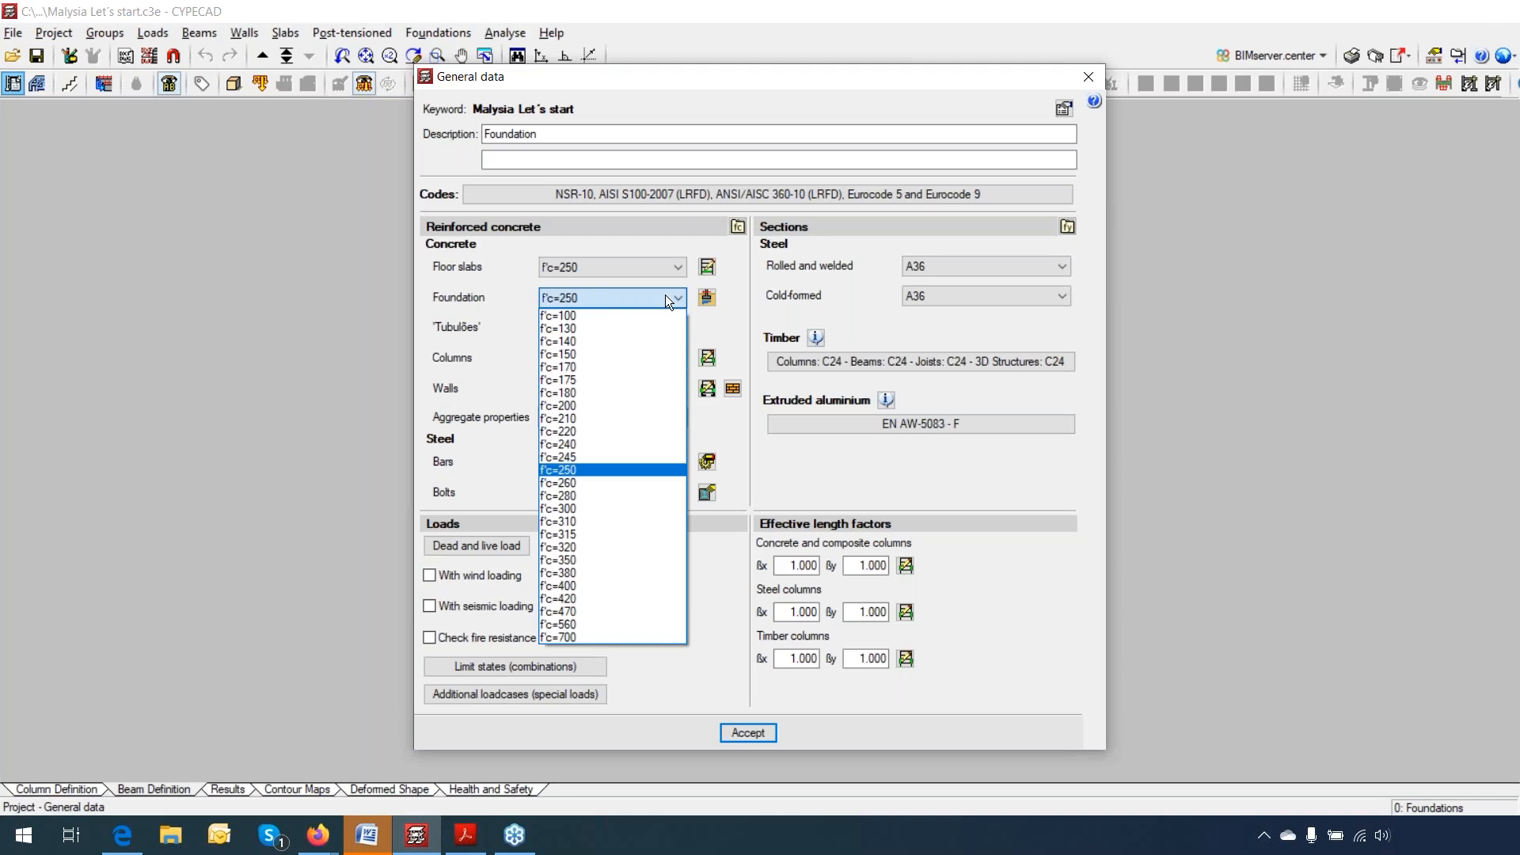
pyautogui.click(665, 295)
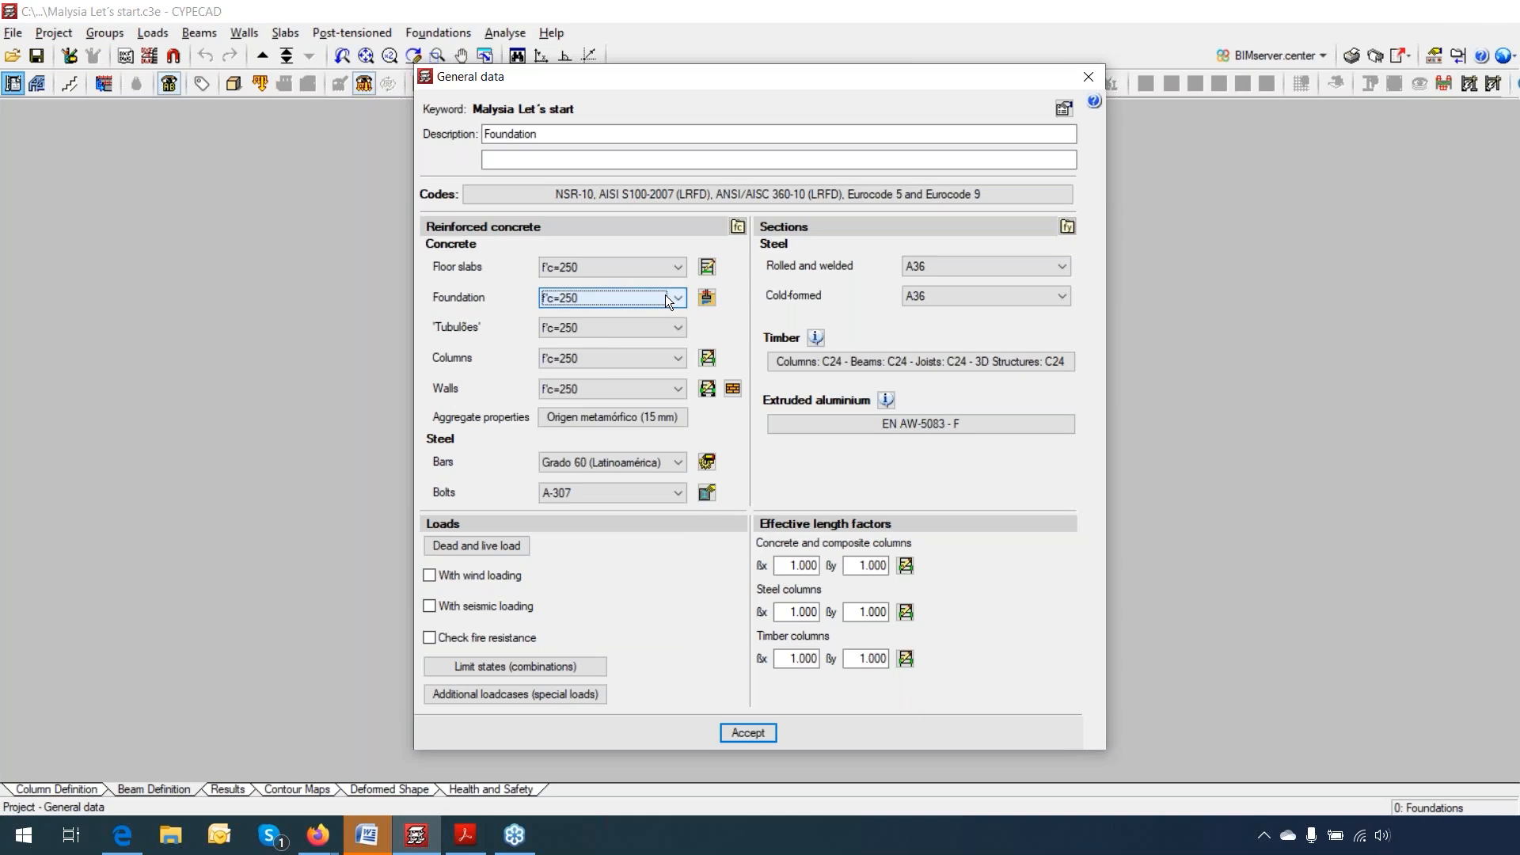
# Step: Assign the typical soil values for Gravel to the foundation soil and accept the general data
pyautogui.click(706, 298)
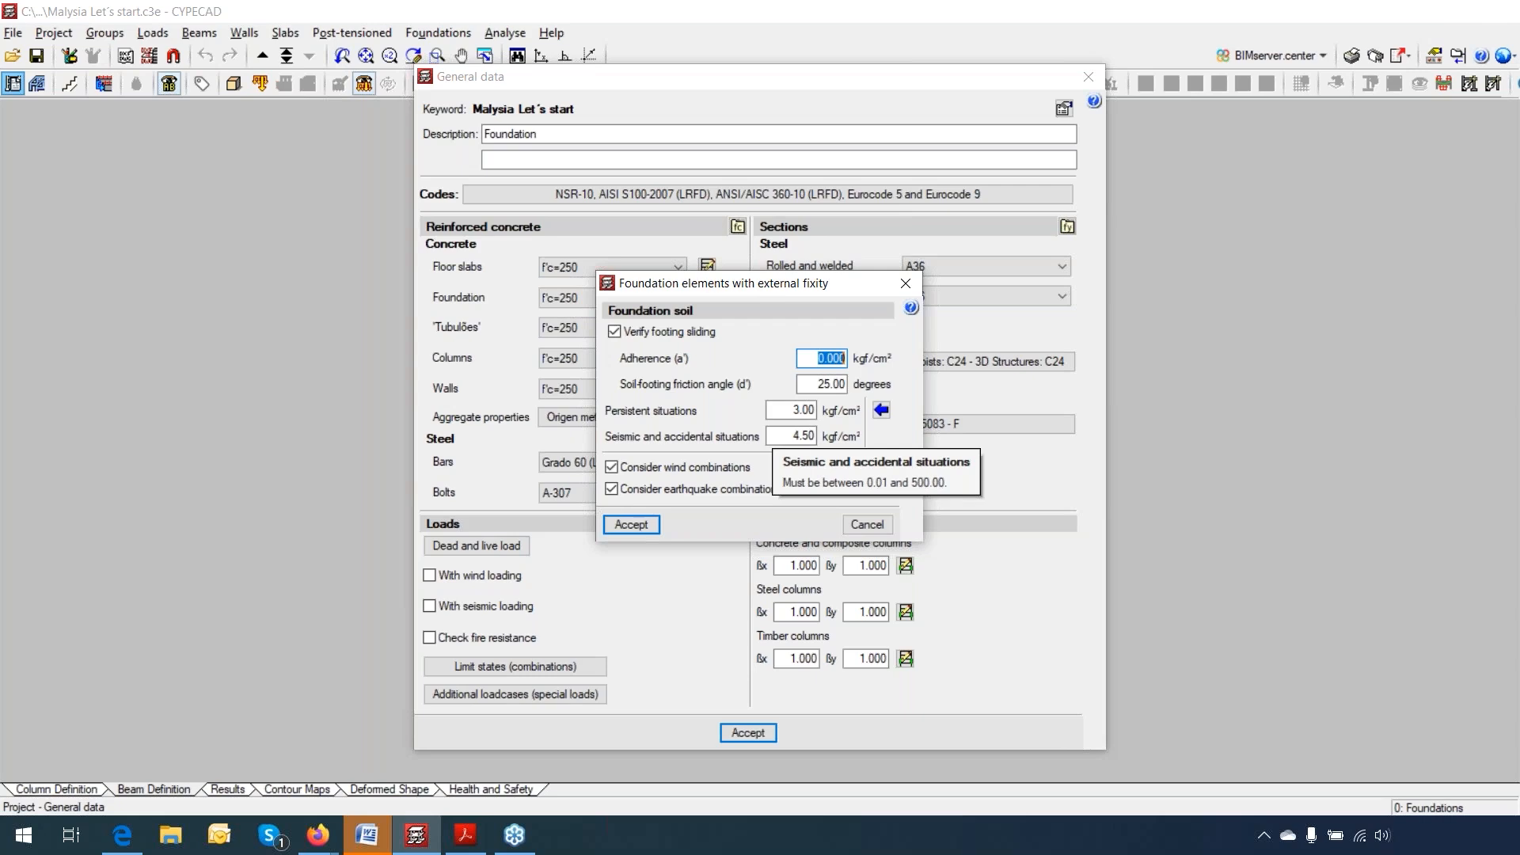
pyautogui.click(881, 410)
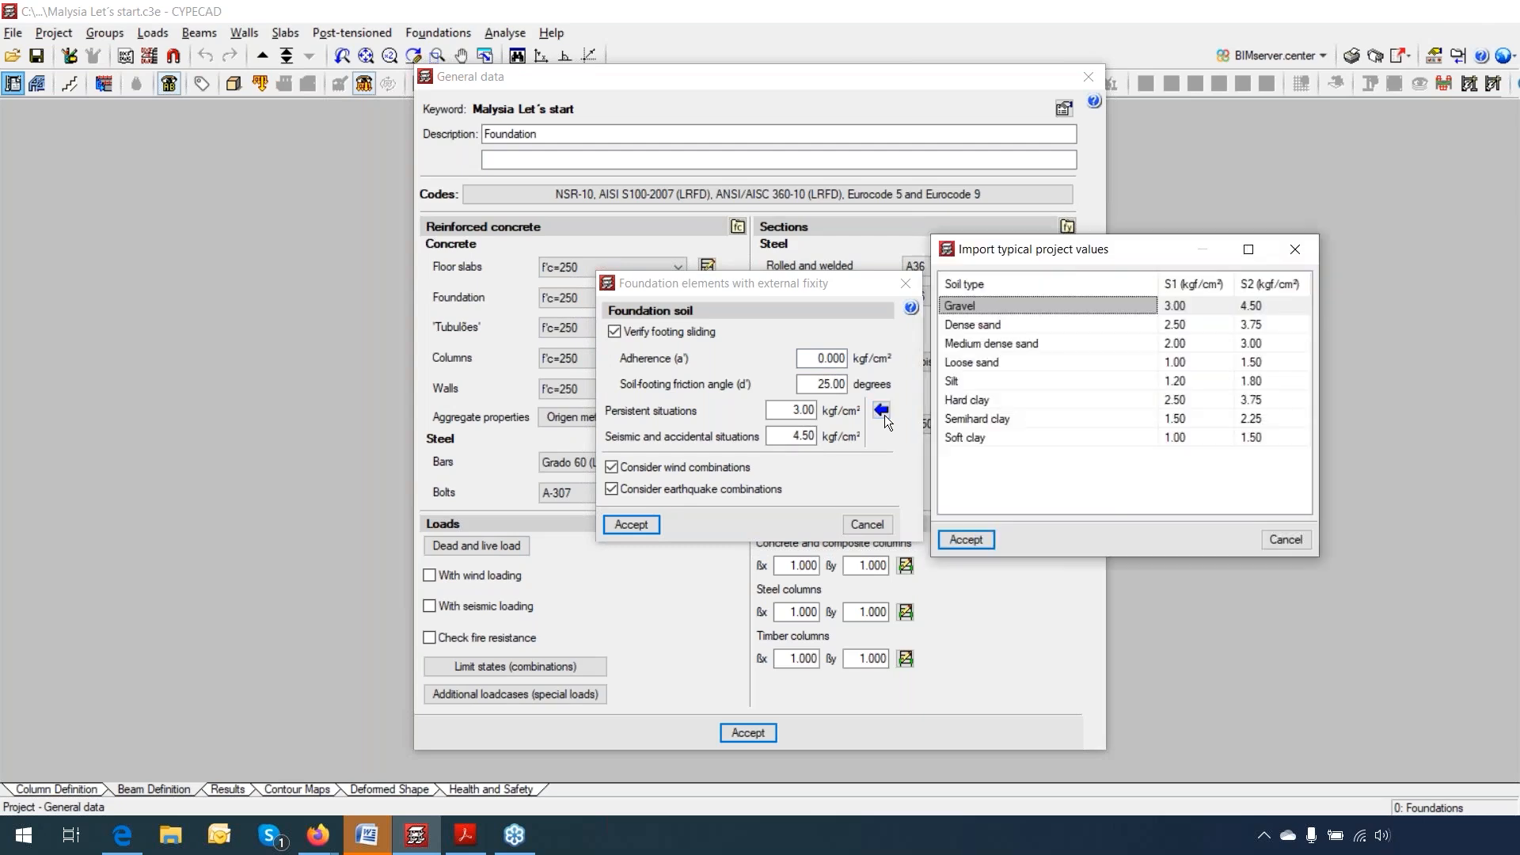
pyautogui.click(1017, 370)
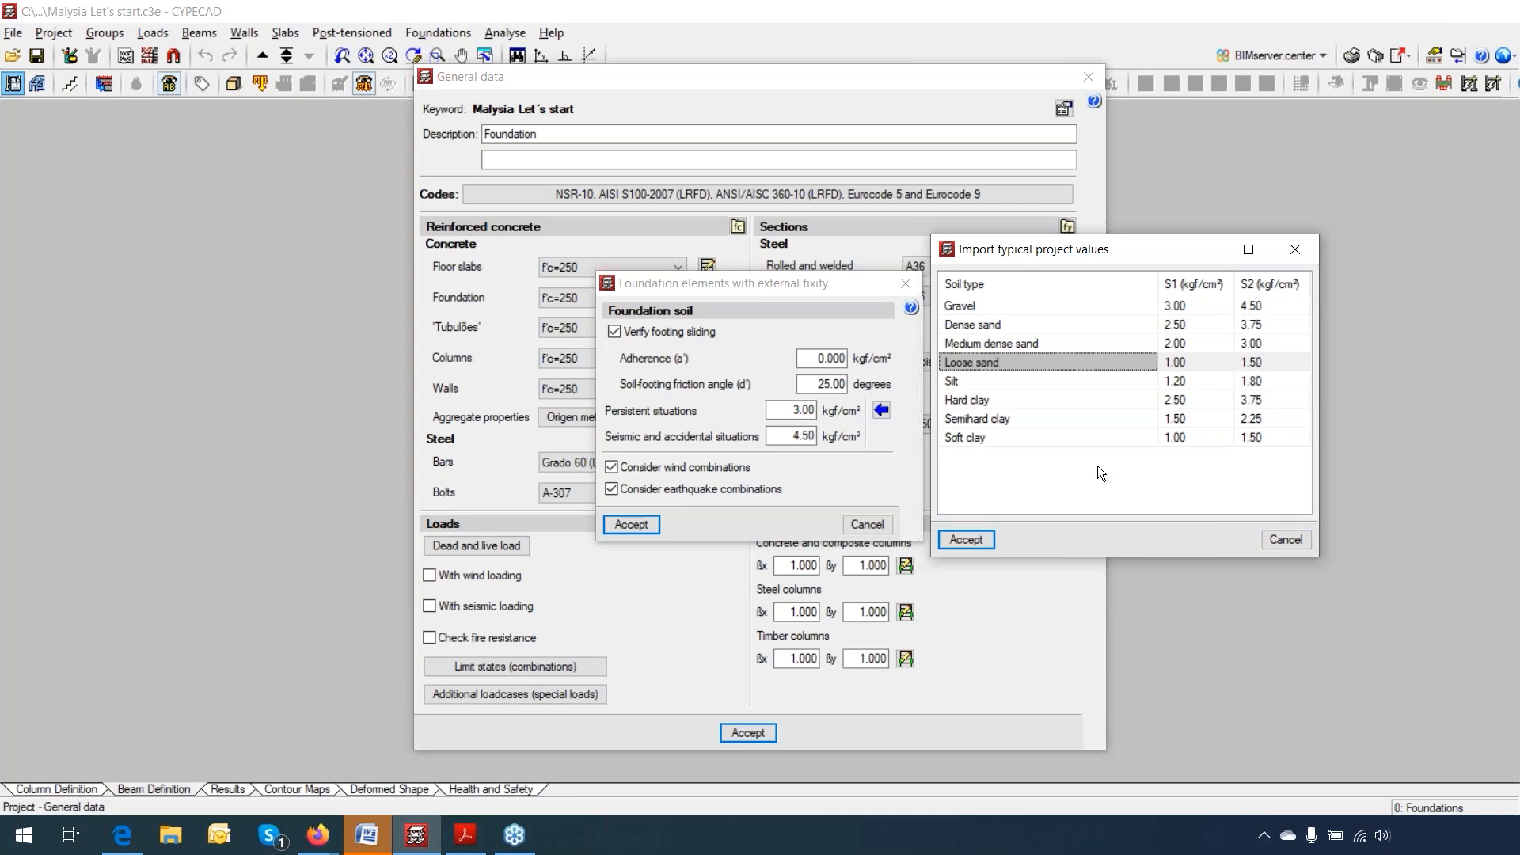
pyautogui.click(1012, 307)
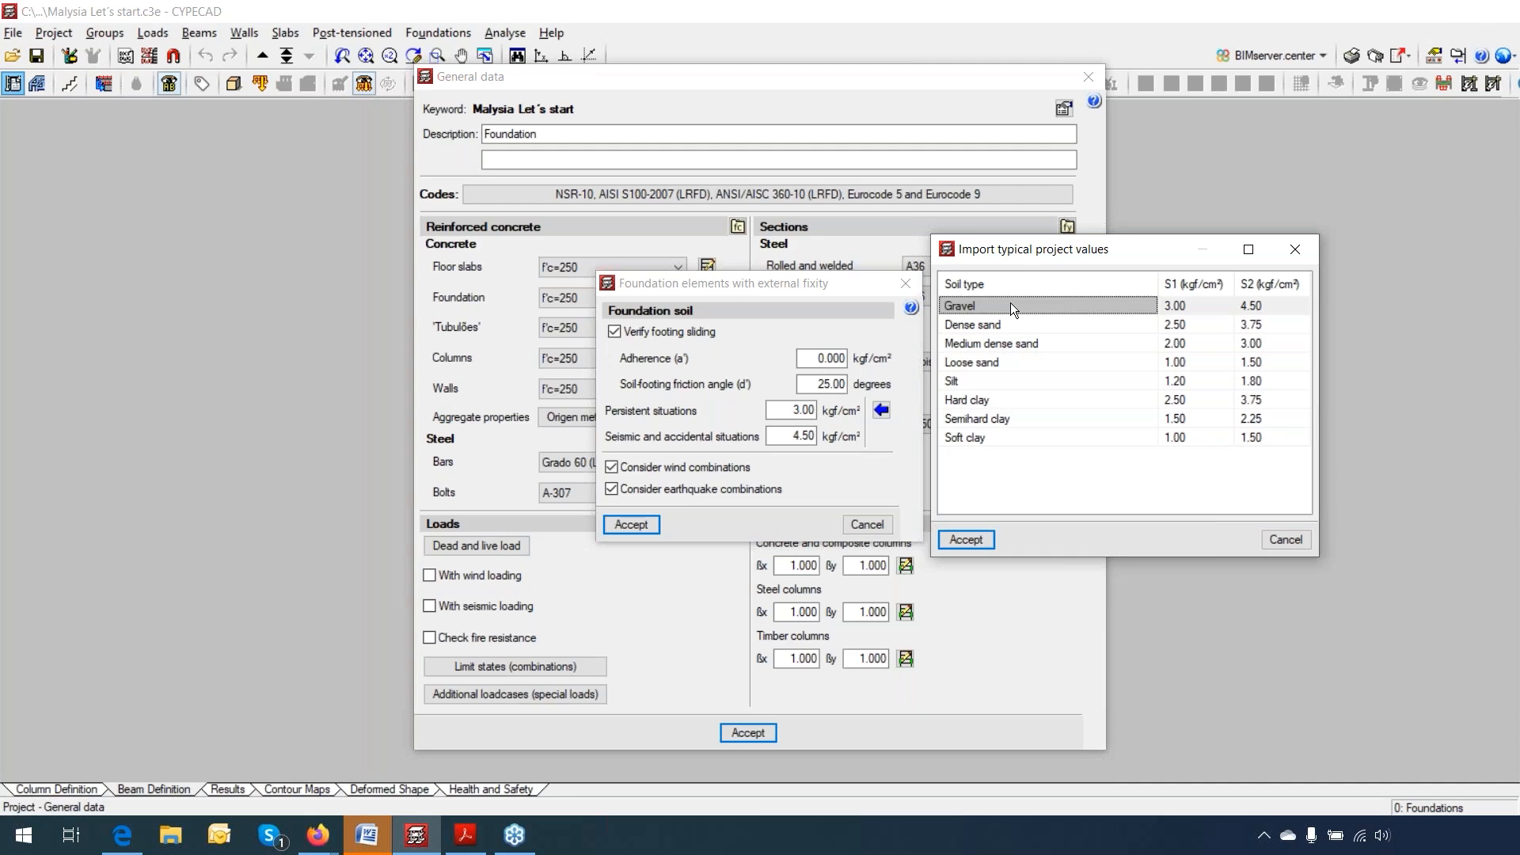
pyautogui.click(965, 539)
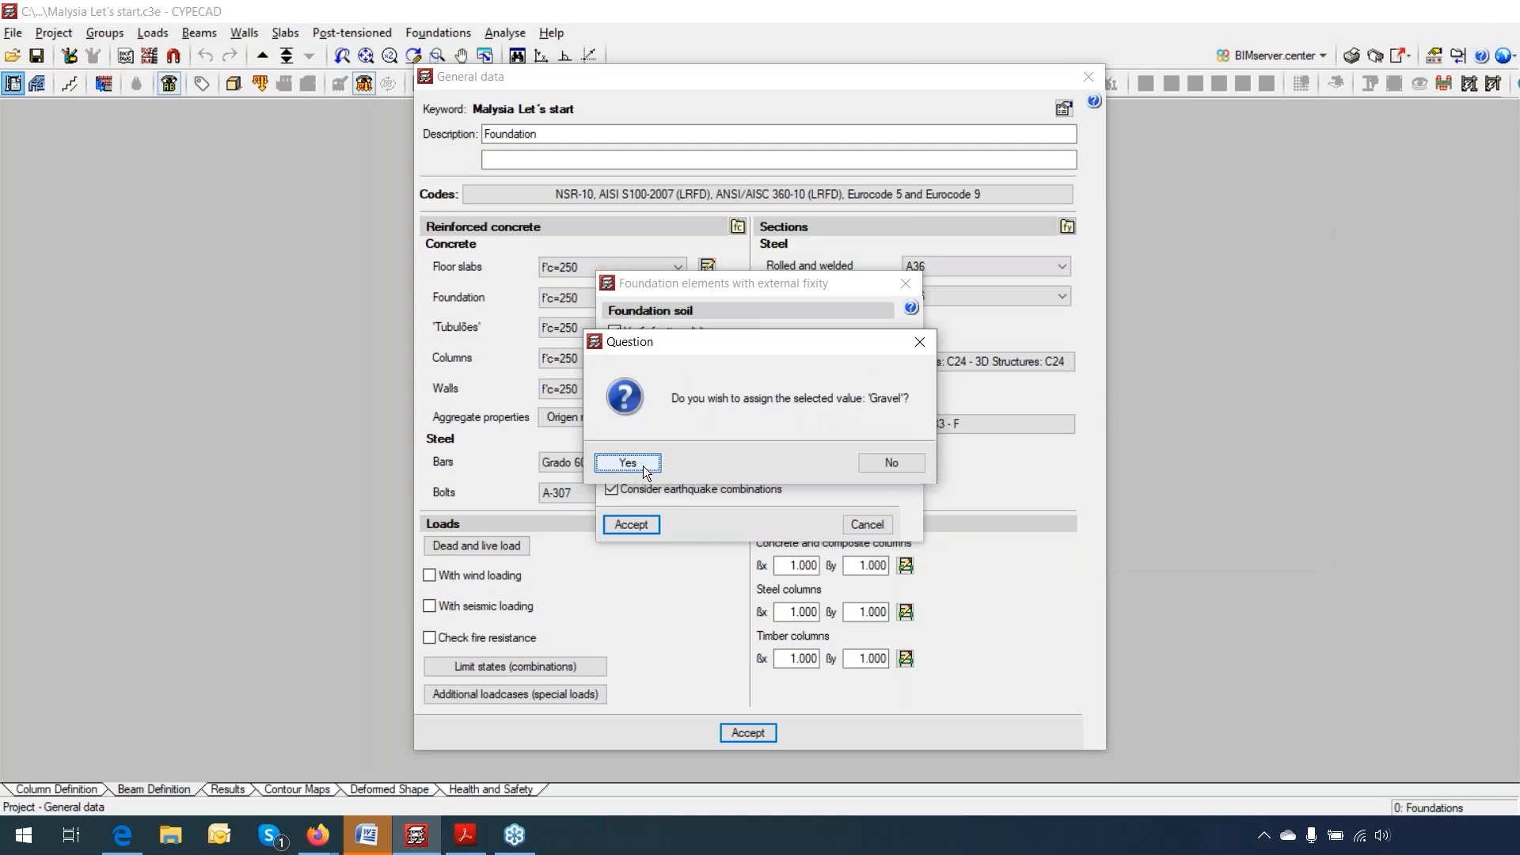
pyautogui.click(643, 467)
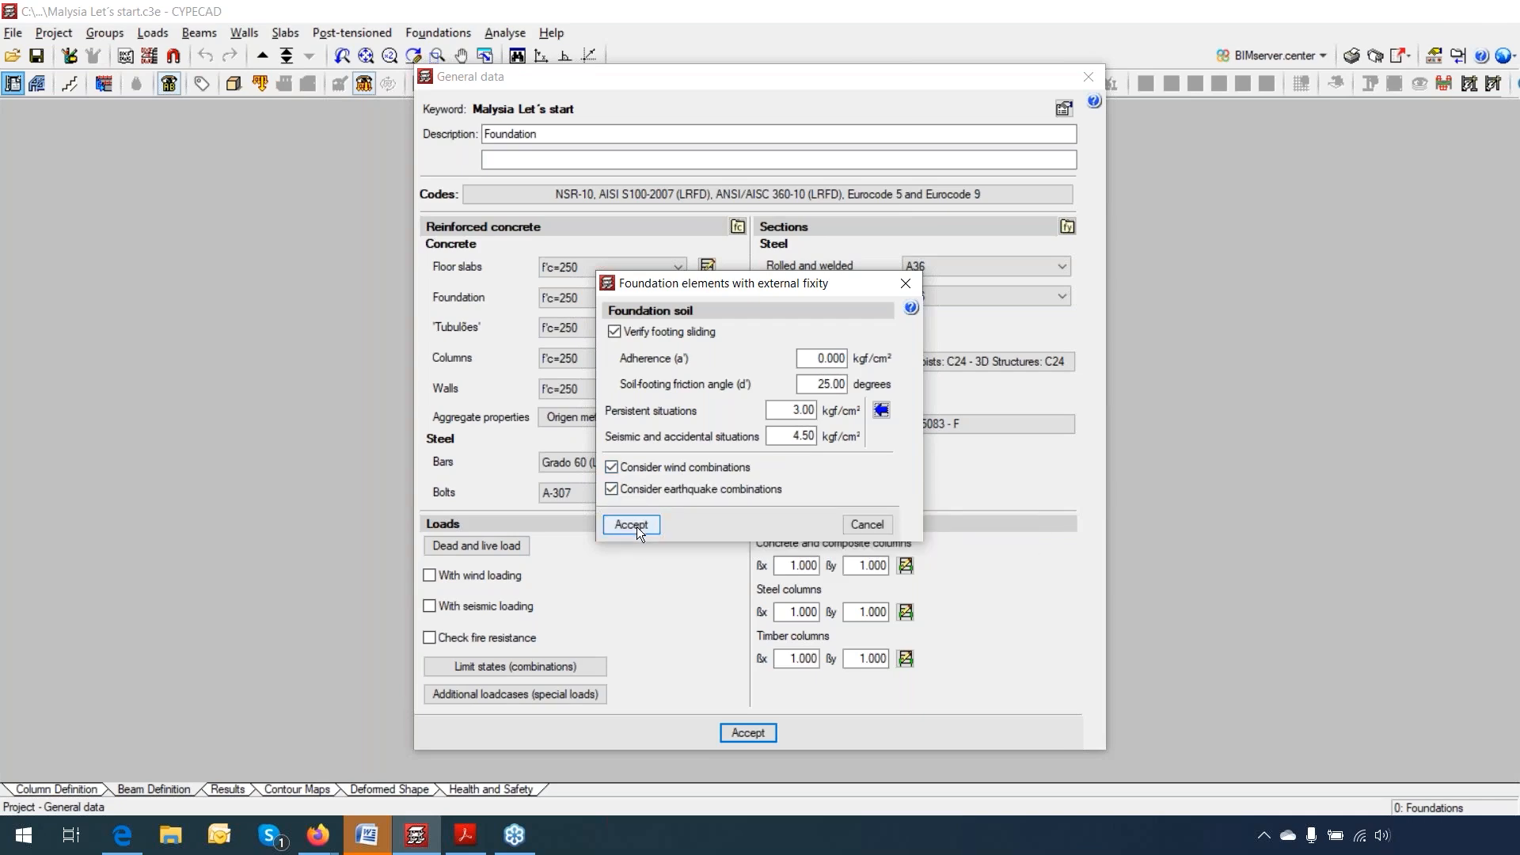
pyautogui.click(636, 525)
pyautogui.click(744, 735)
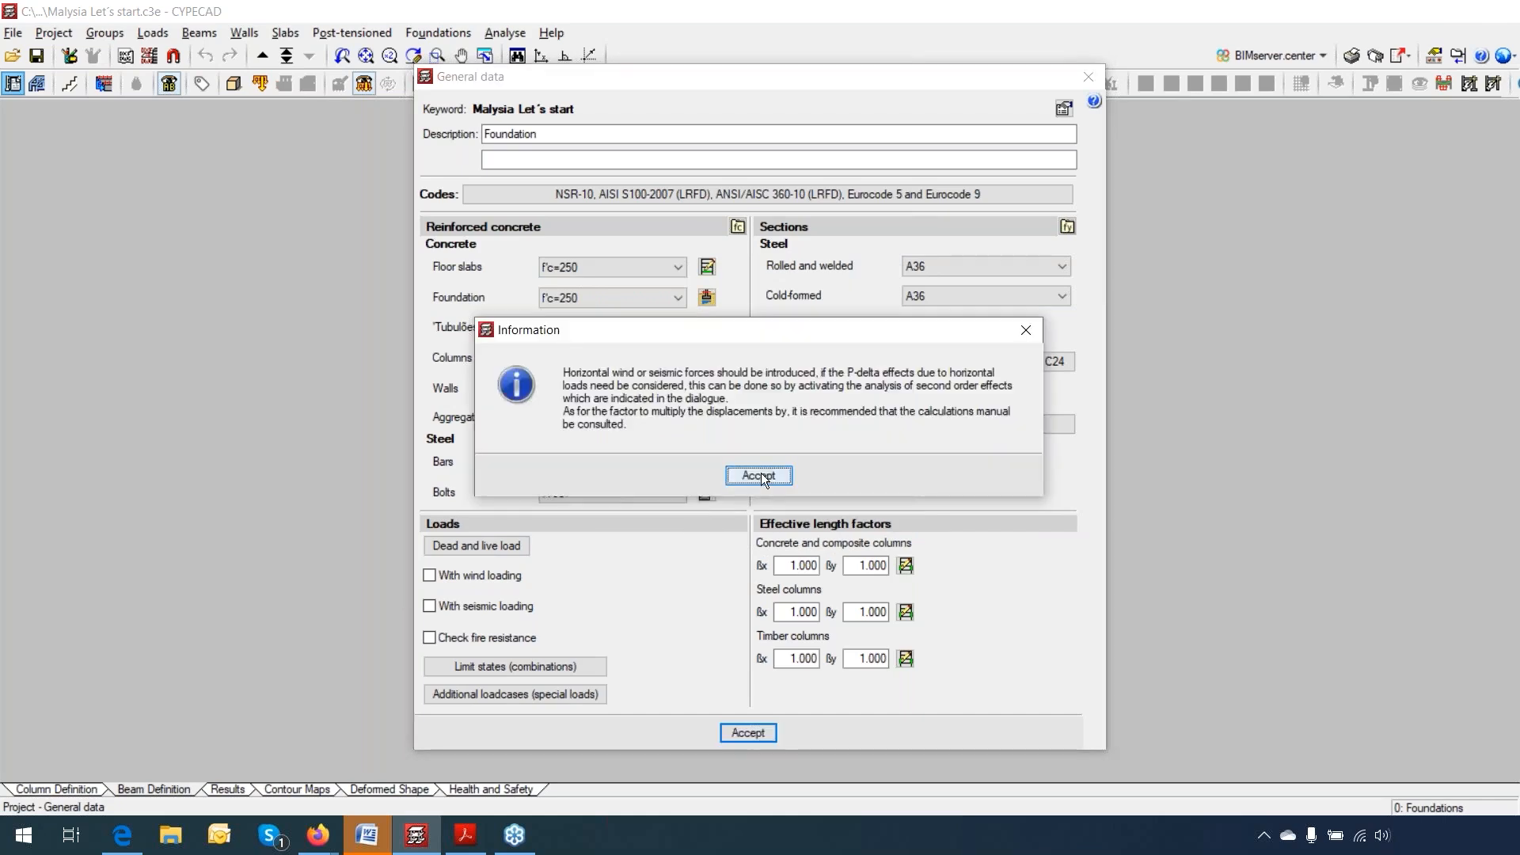
pyautogui.click(759, 476)
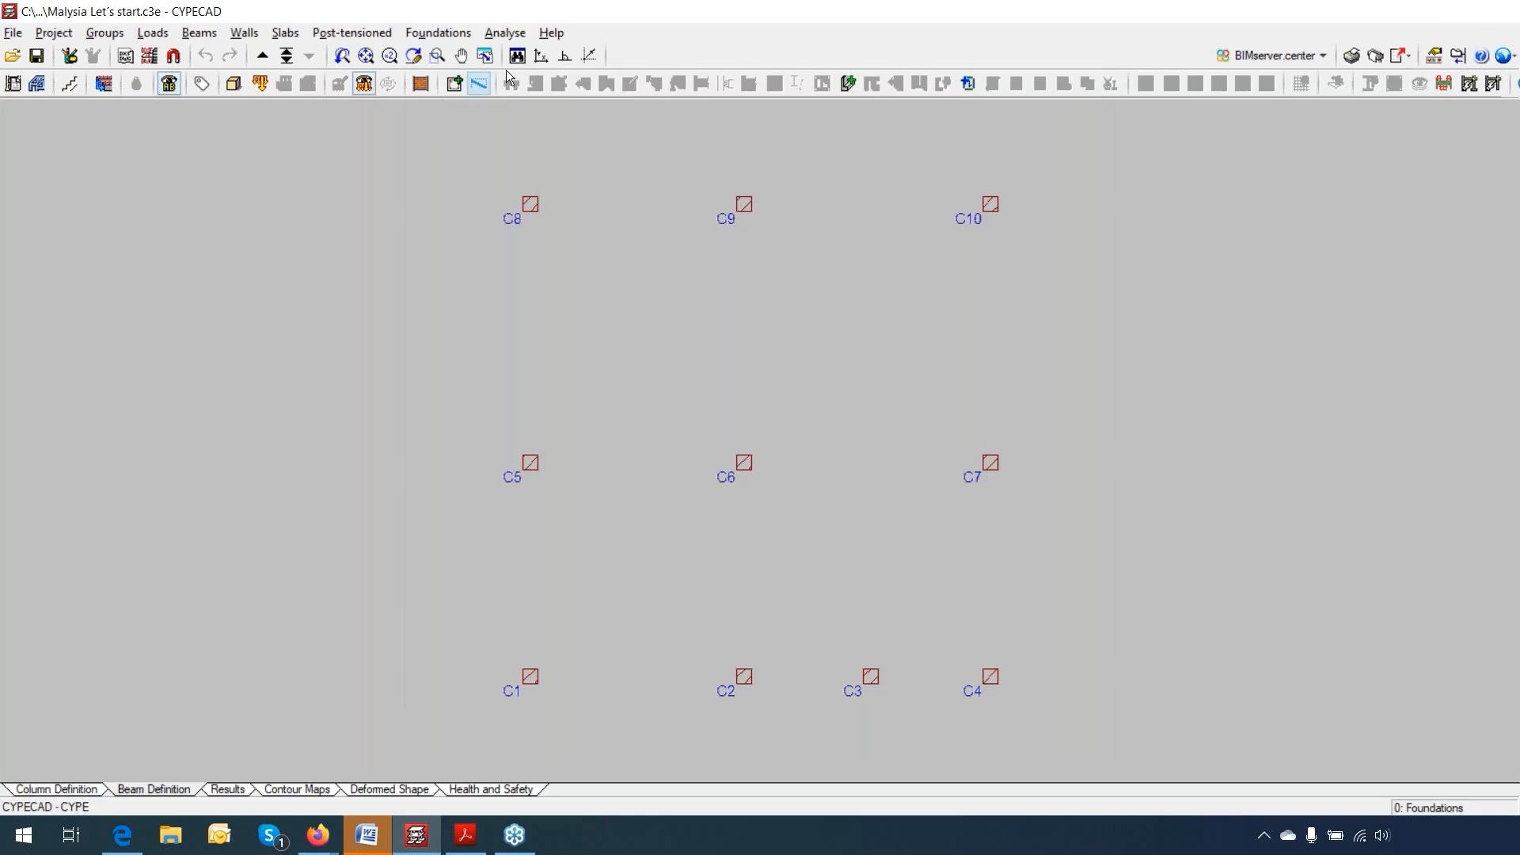
# Step: Try generating footings and beams automatically with a 10 m vision distance and 20-degree vision angle, and undo the generation
pyautogui.click(458, 34)
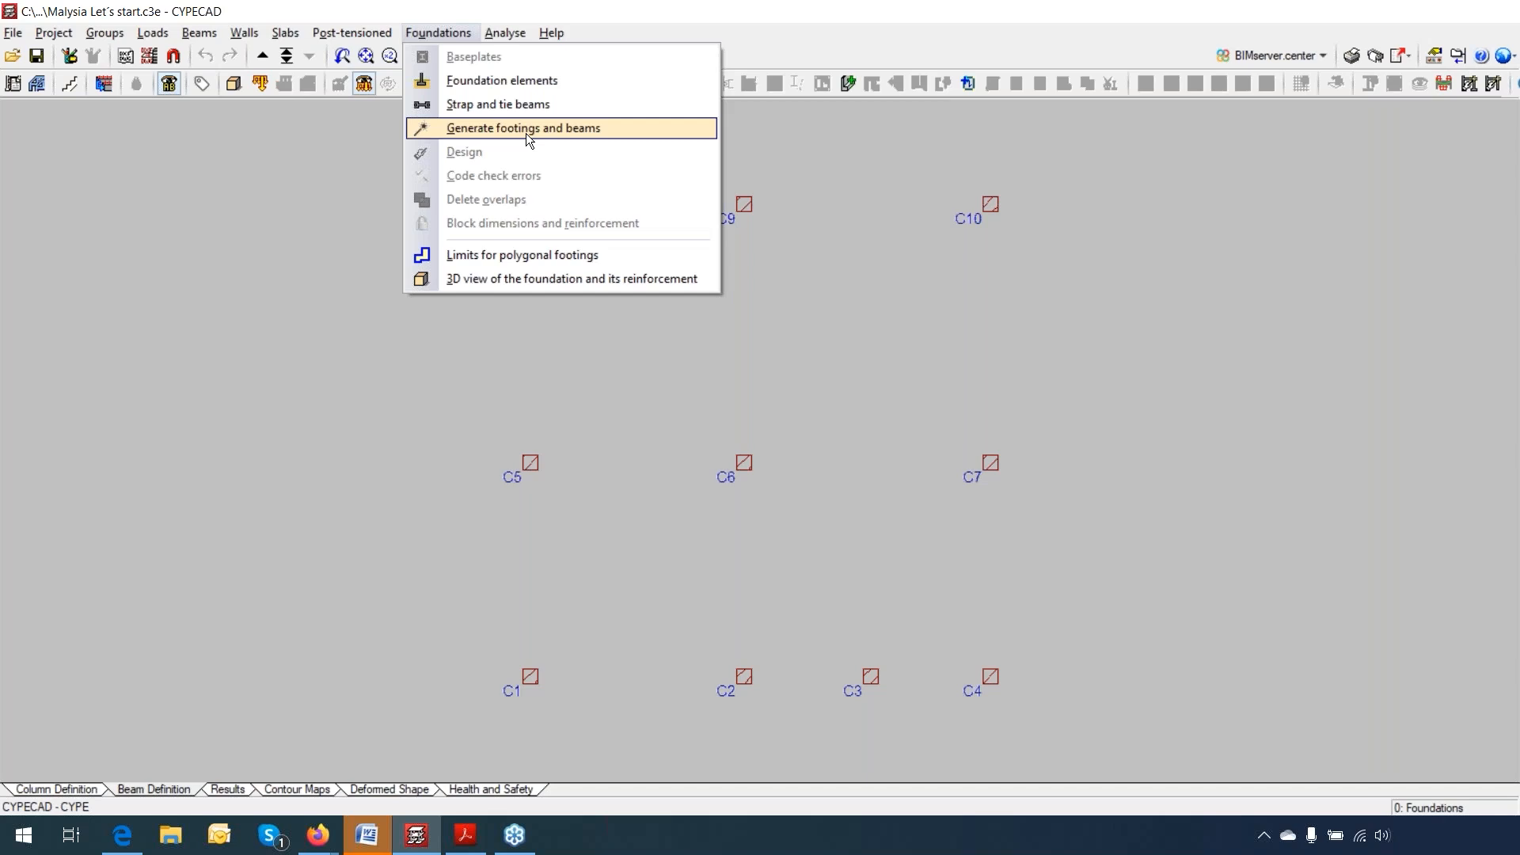
pyautogui.click(525, 133)
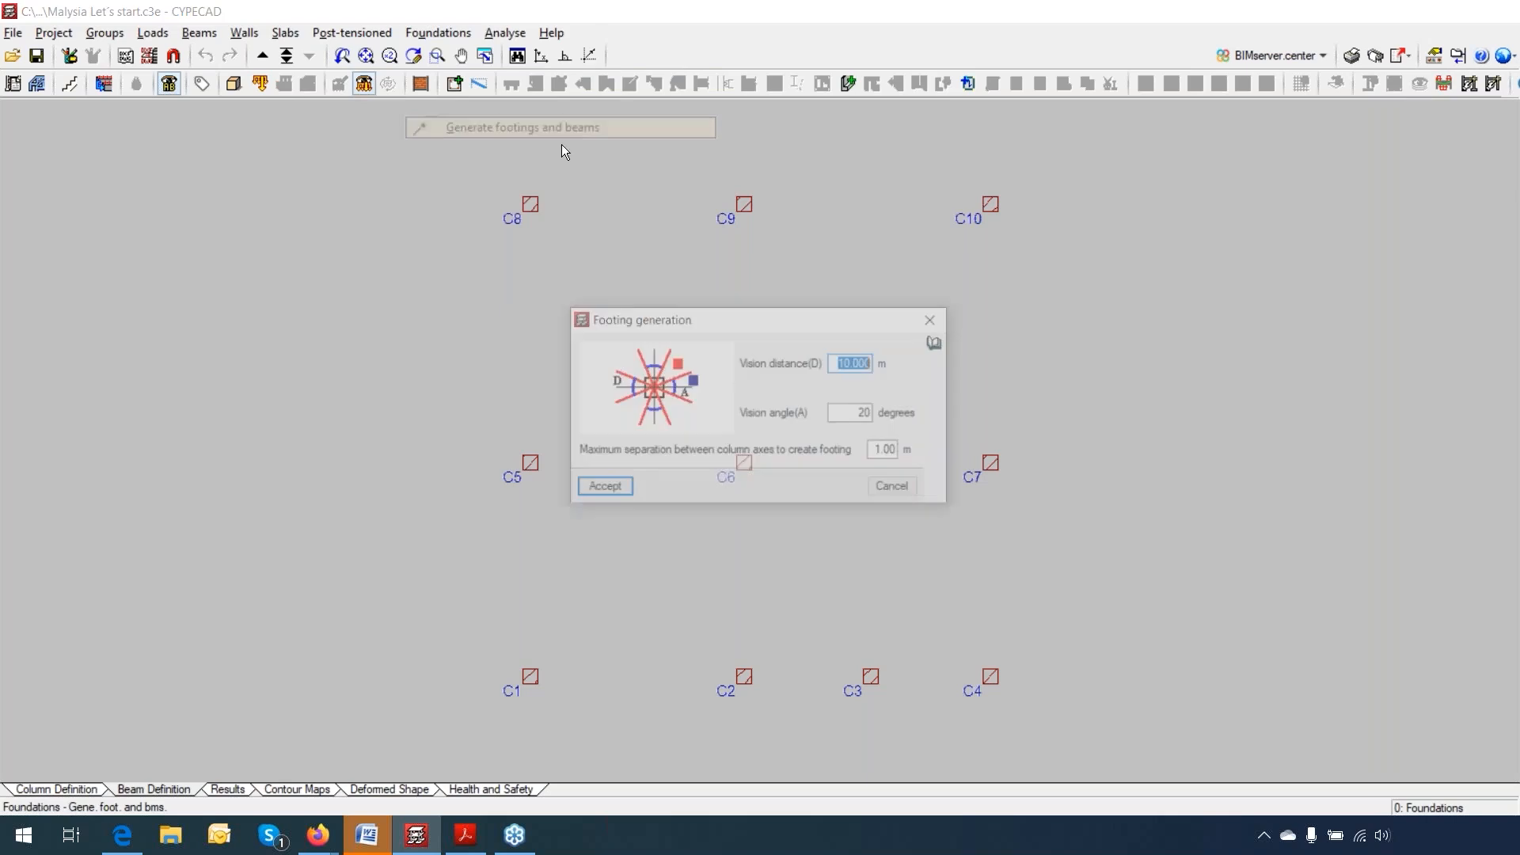
pyautogui.moveTo(767, 322); pyautogui.dragTo(467, 240)
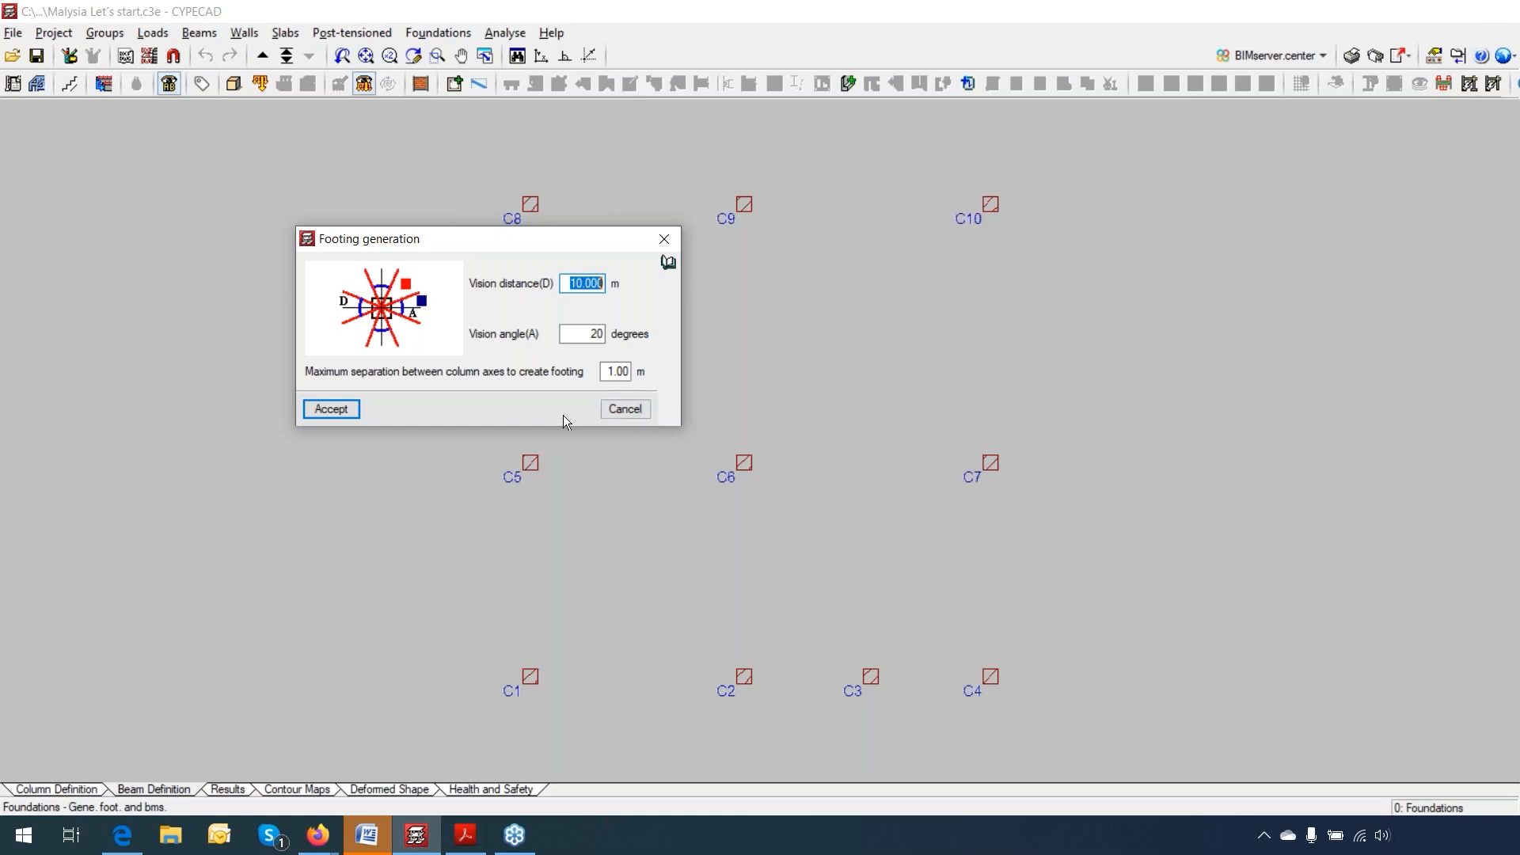
pyautogui.click(346, 410)
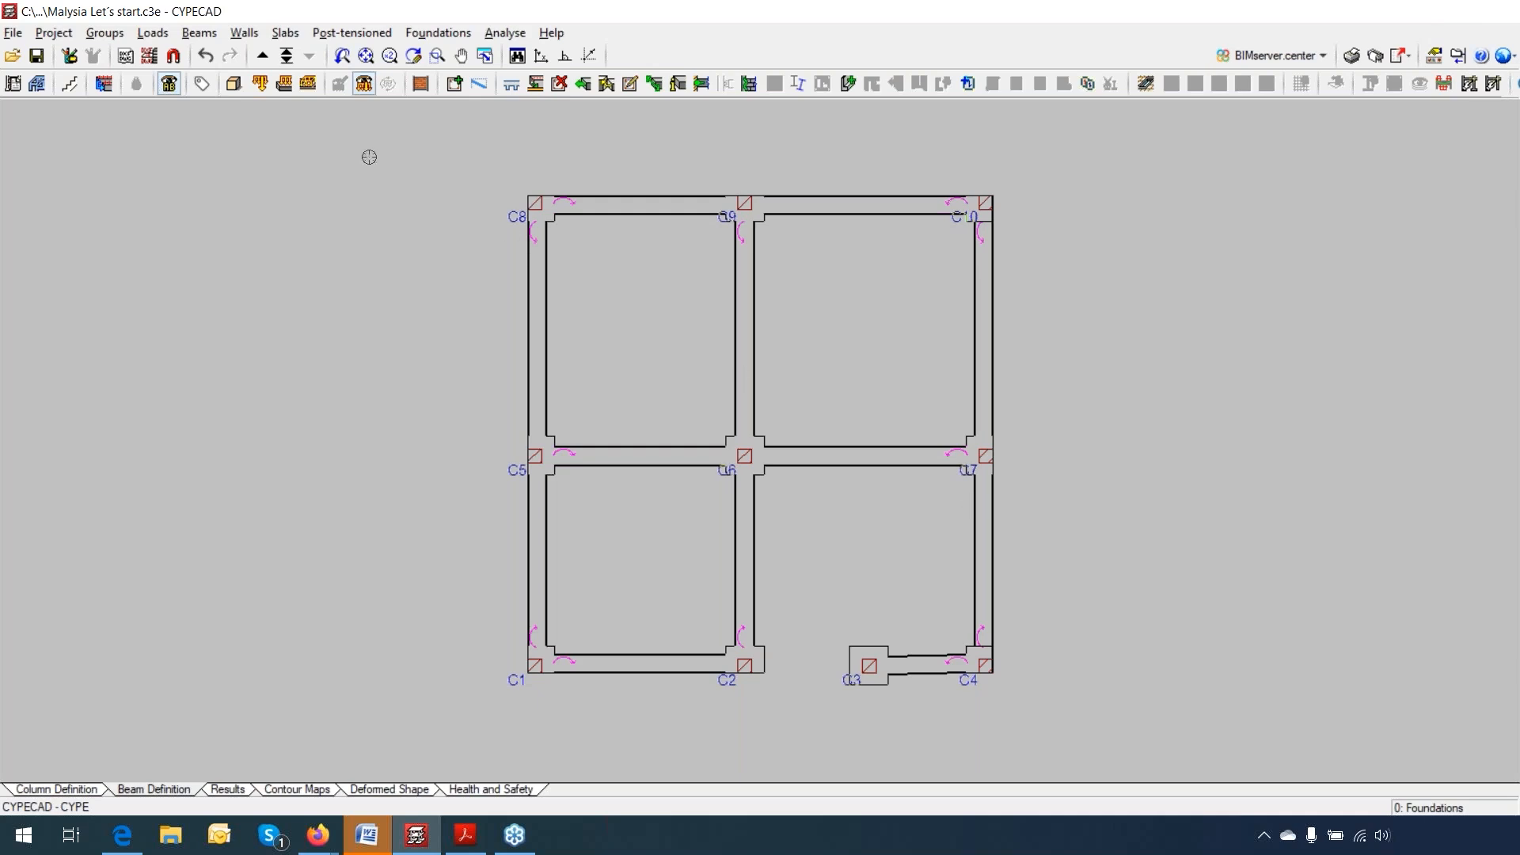
pyautogui.click(205, 57)
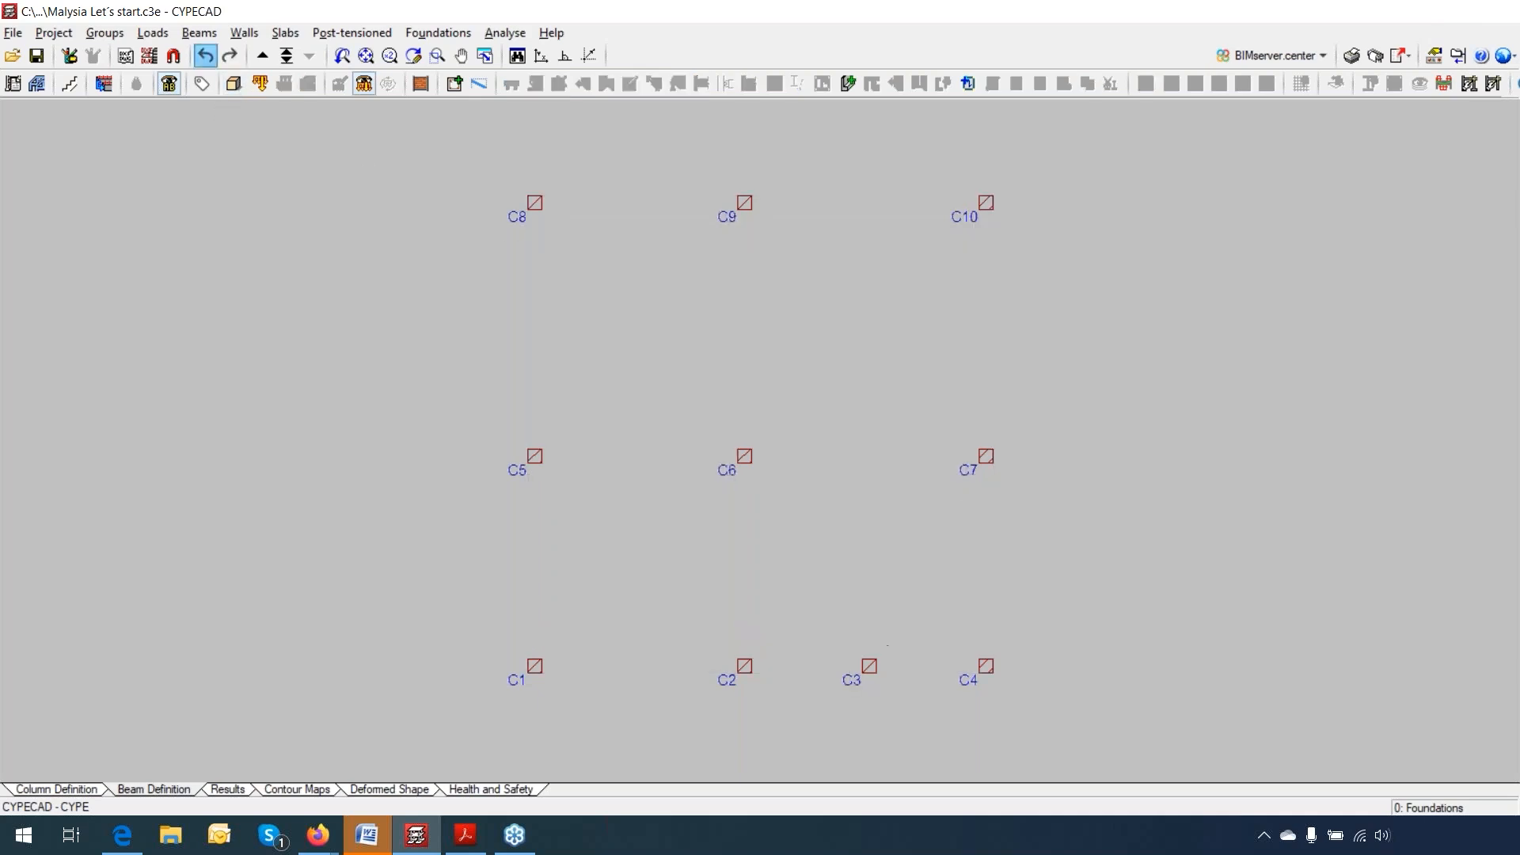
# Step: Define a new single-column foundation element as a footing of the non-tapered eccentric rectangular type
pyautogui.click(428, 35)
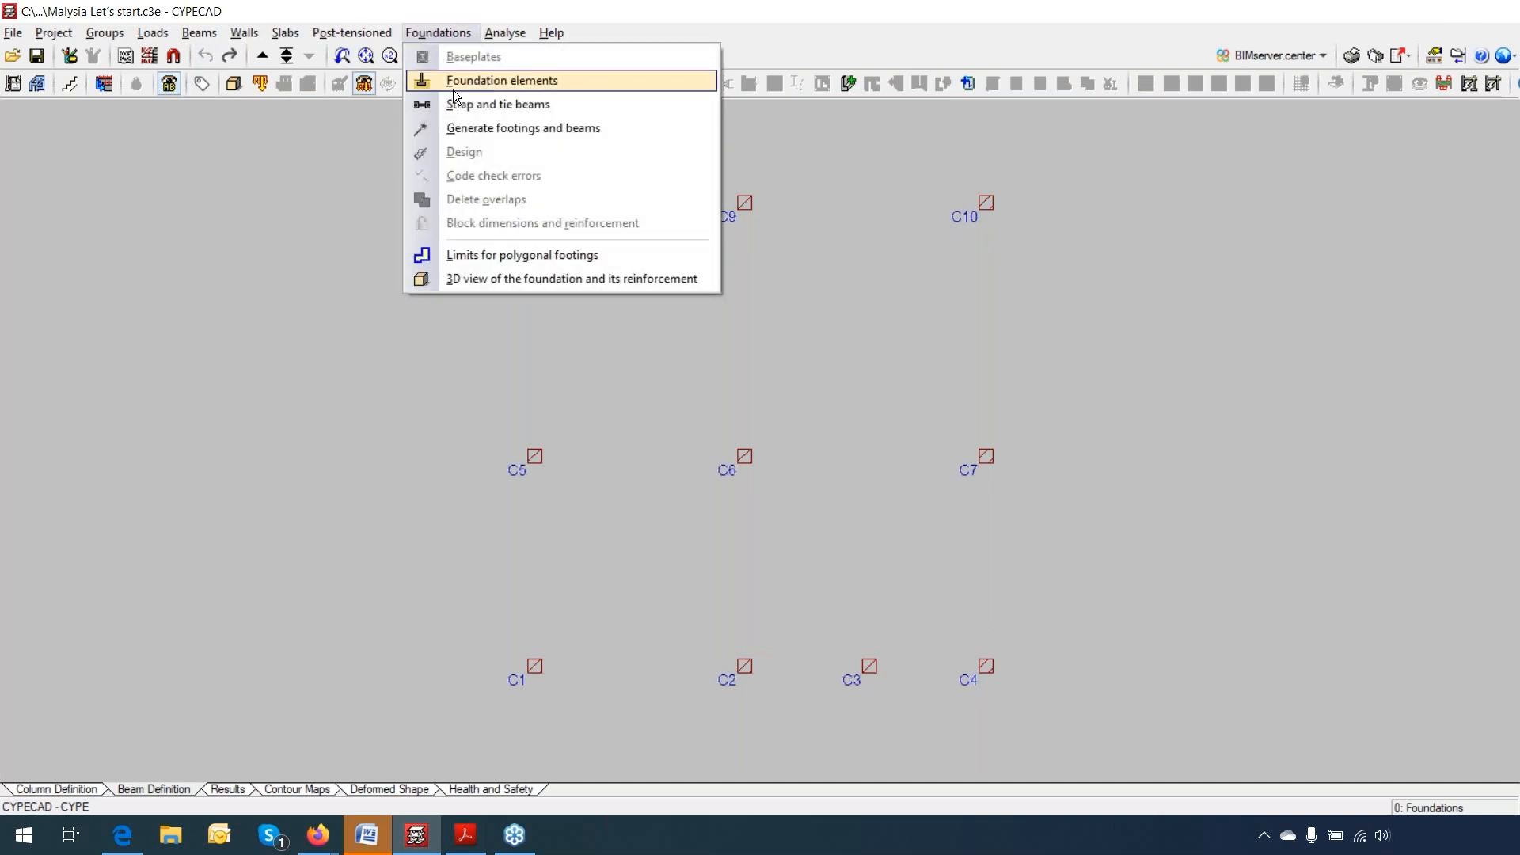
pyautogui.click(469, 82)
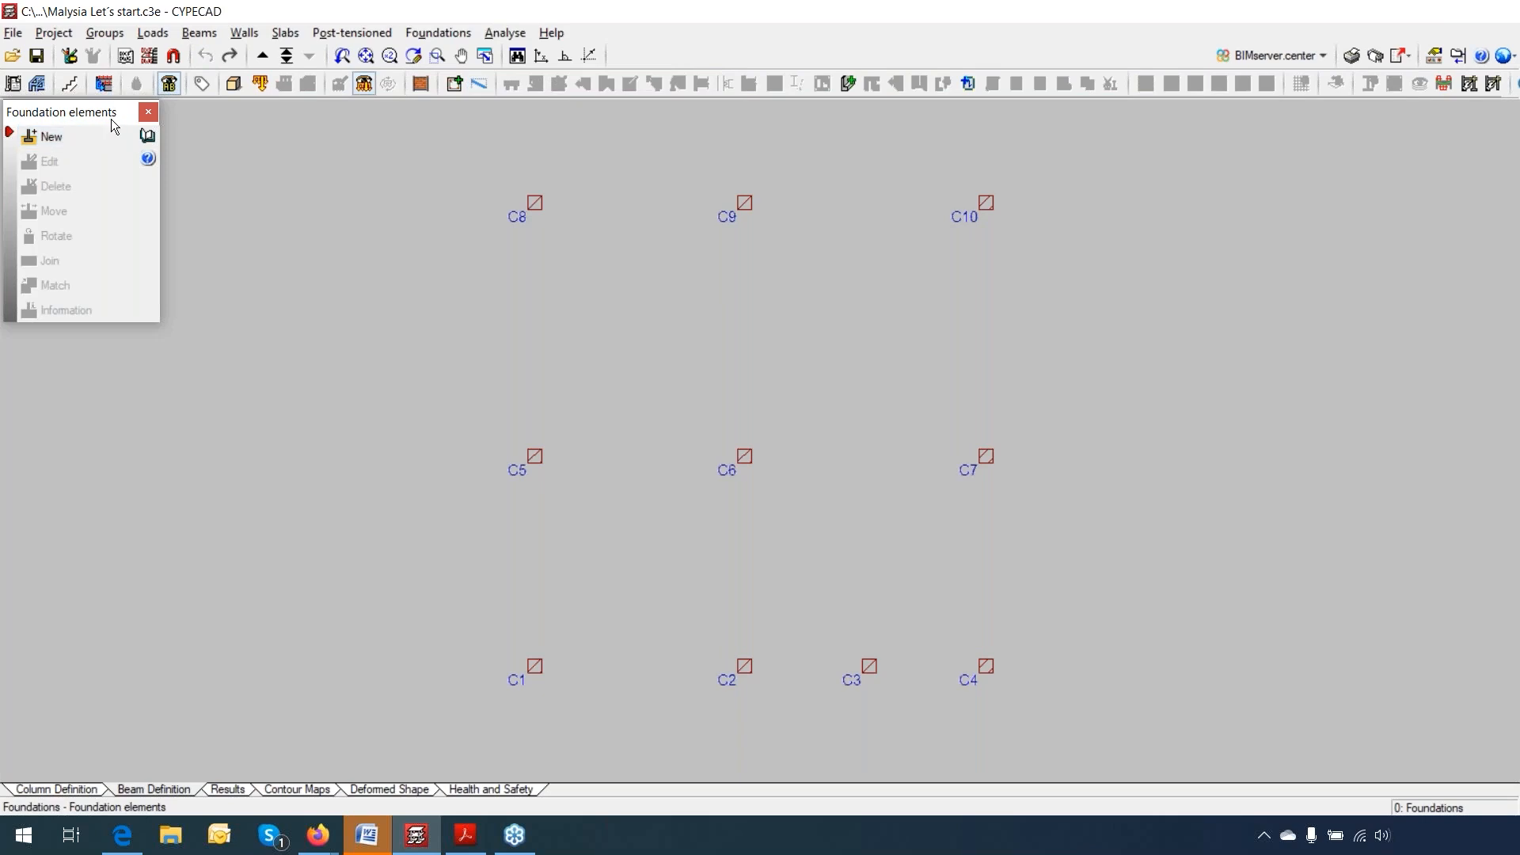
pyautogui.moveTo(137, 119); pyautogui.dragTo(453, 187)
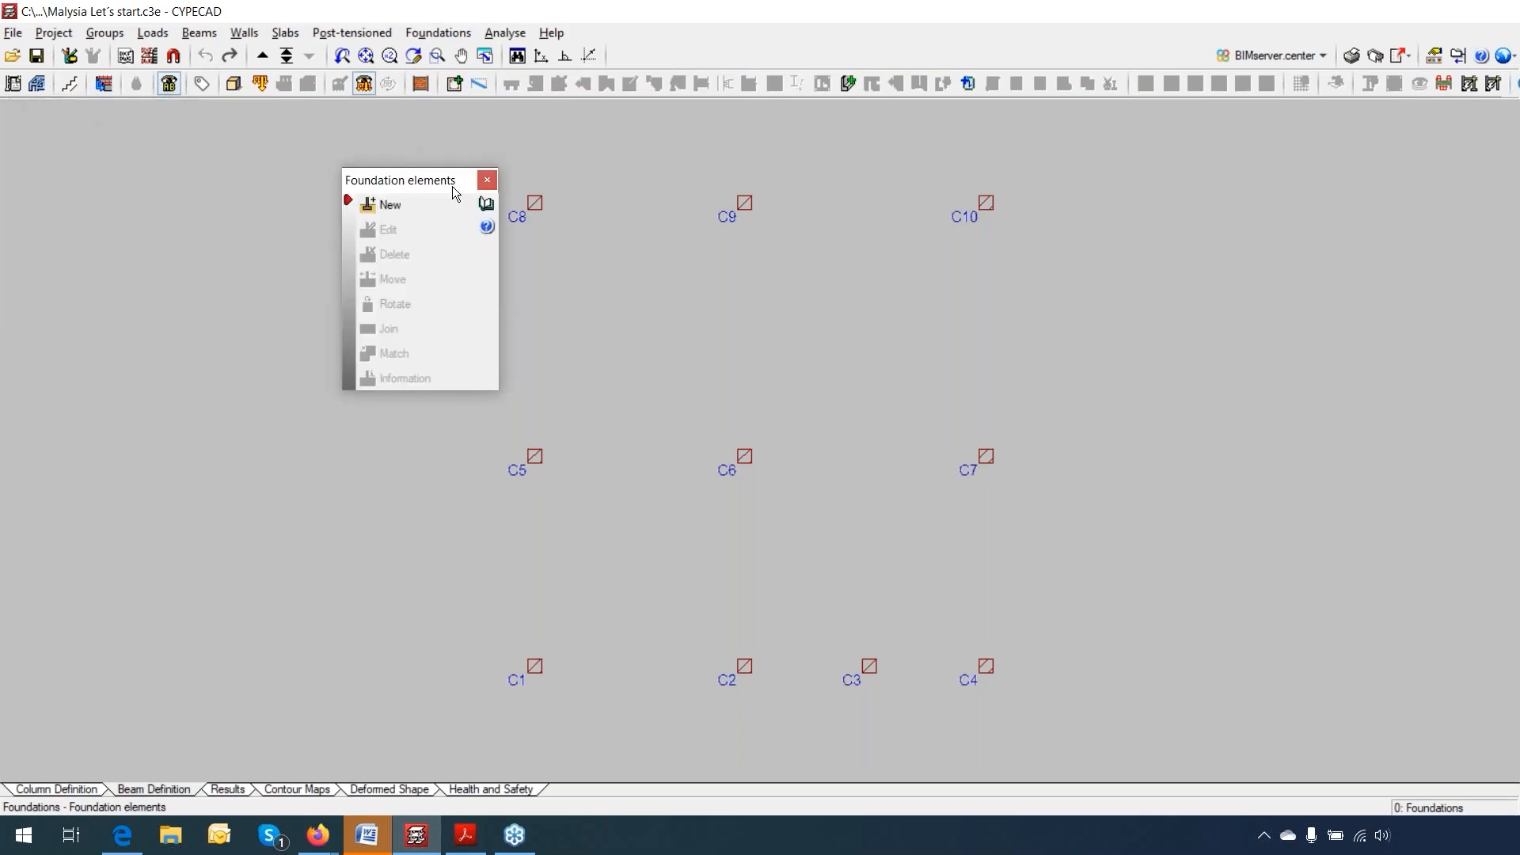
pyautogui.click(398, 211)
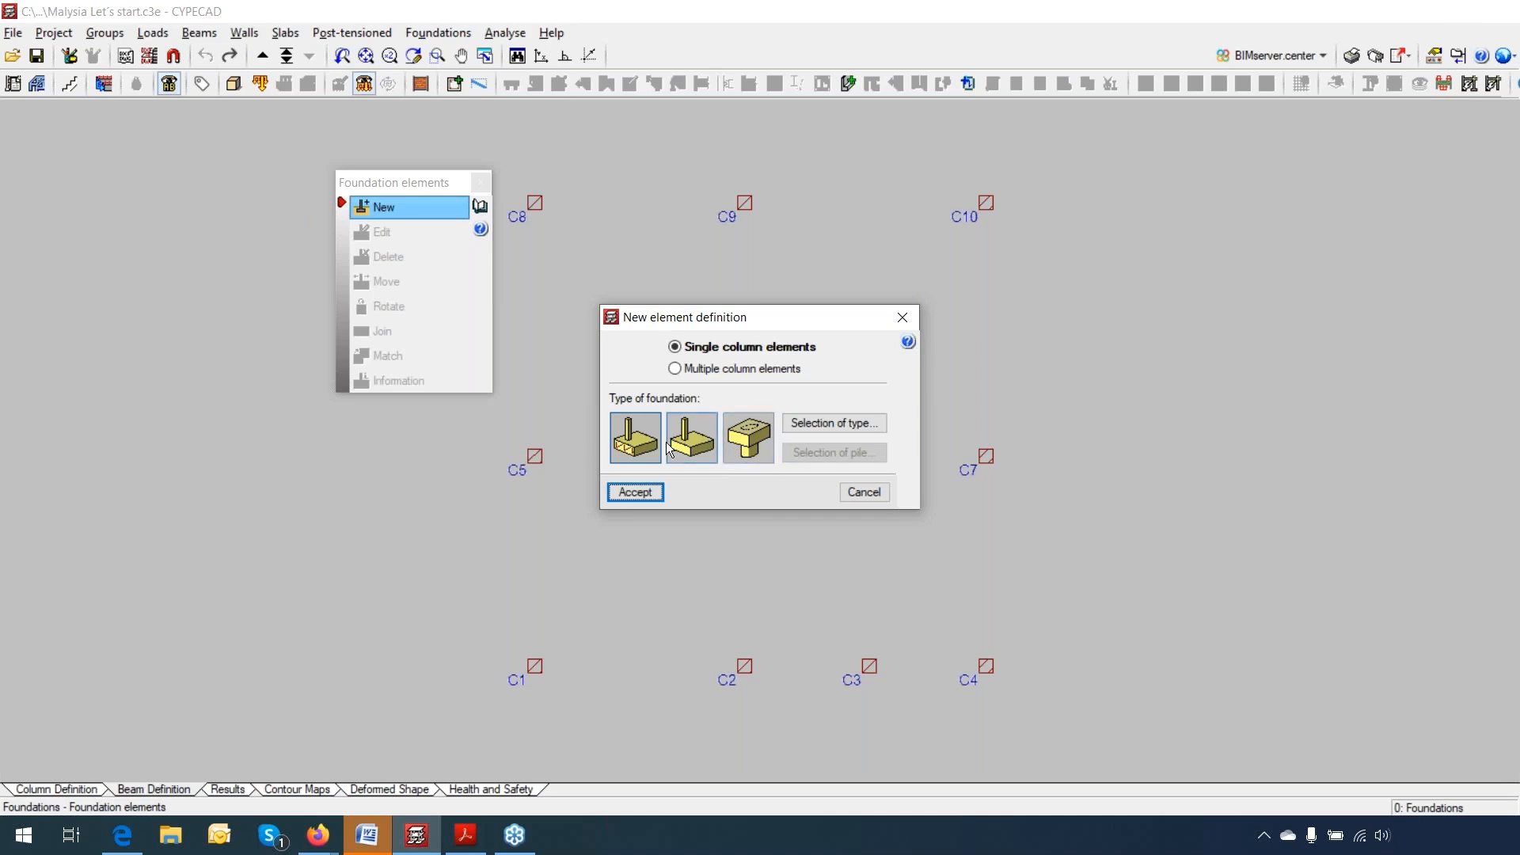
pyautogui.click(624, 444)
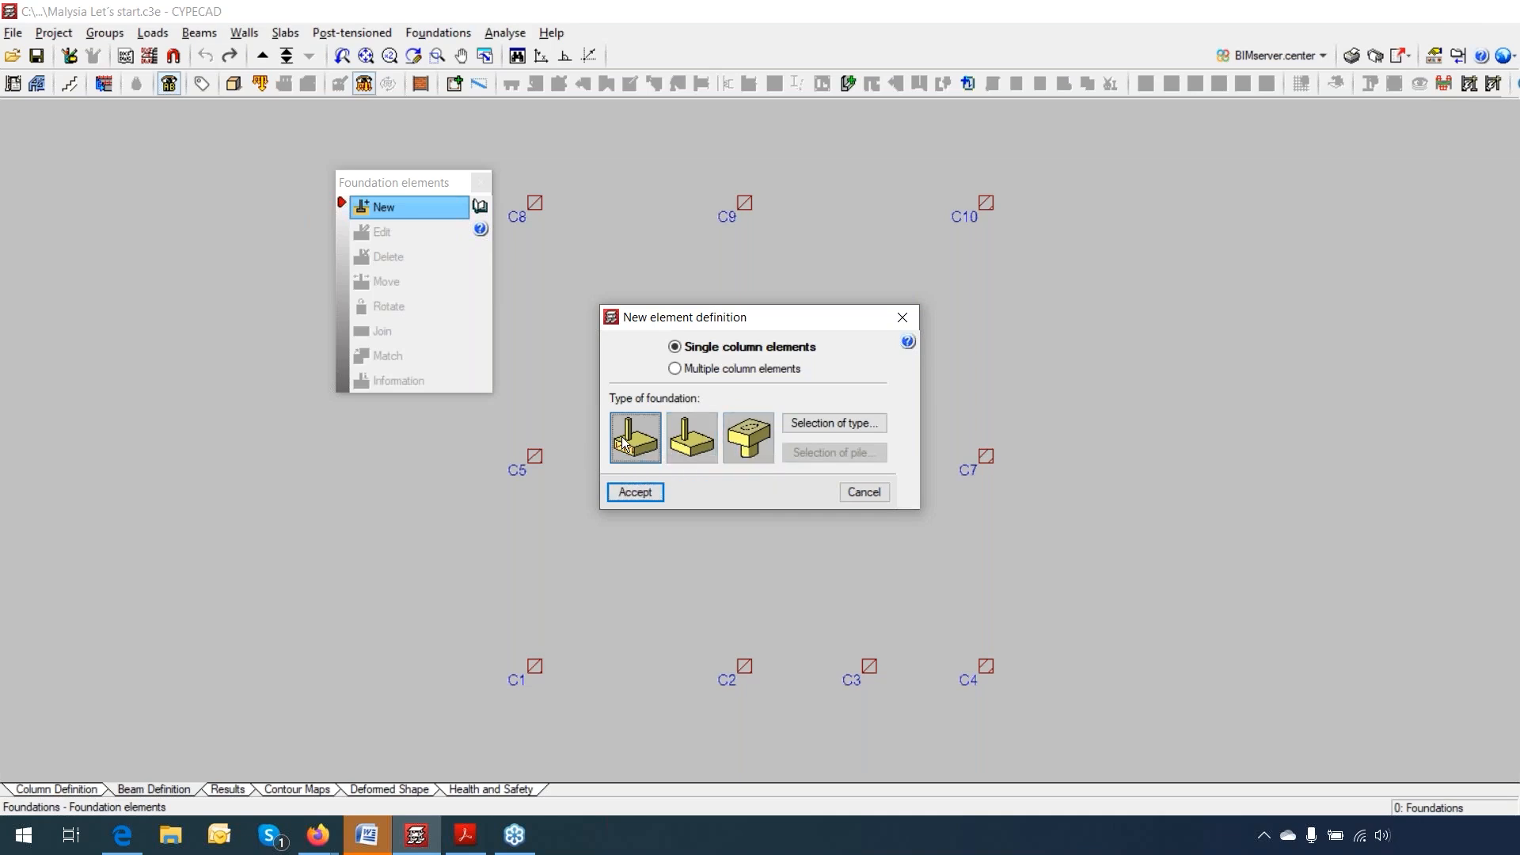
pyautogui.click(820, 429)
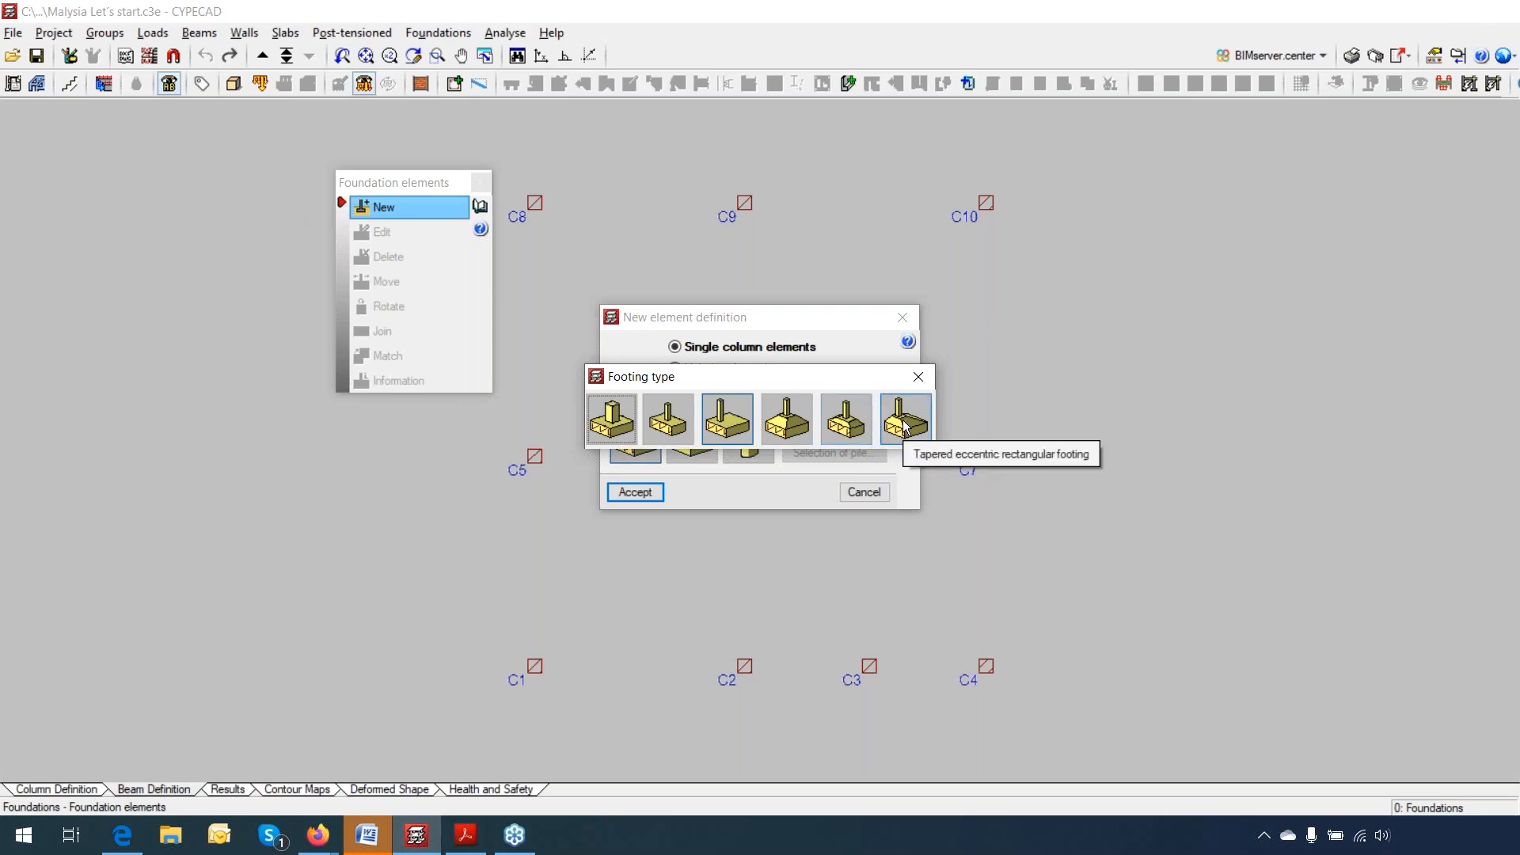
pyautogui.click(729, 432)
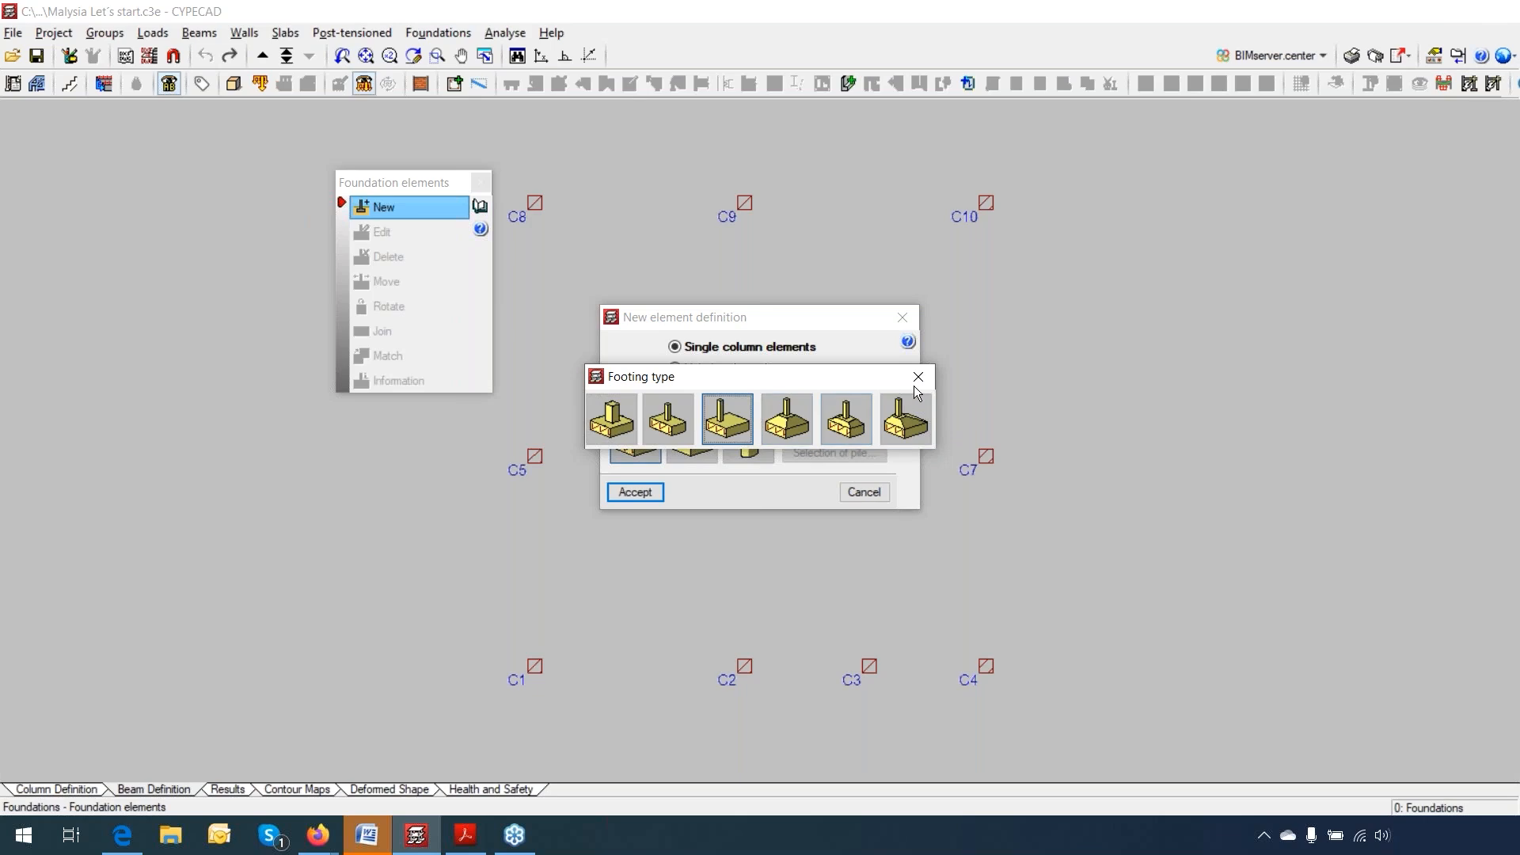
pyautogui.click(918, 377)
pyautogui.click(646, 493)
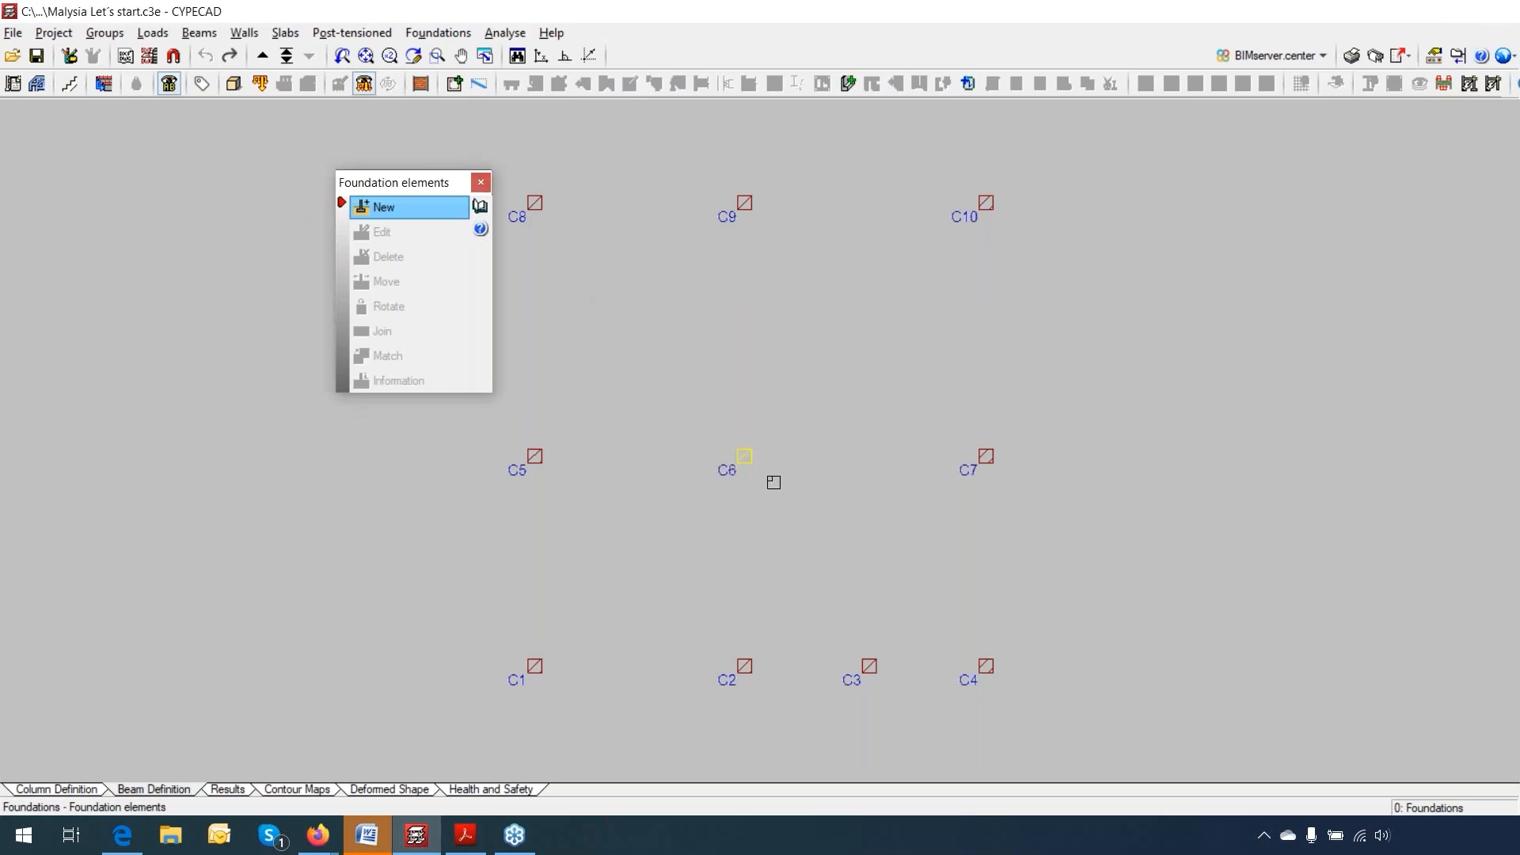
# Step: Place the footing on column C6, first extending toward the lower left, and reposition it to extend toward the upper right
pyautogui.scroll(1, 774, 482)
pyautogui.moveTo(767, 458); pyautogui.dragTo(783, 305, button='middle')
pyautogui.scroll(2, 765, 365)
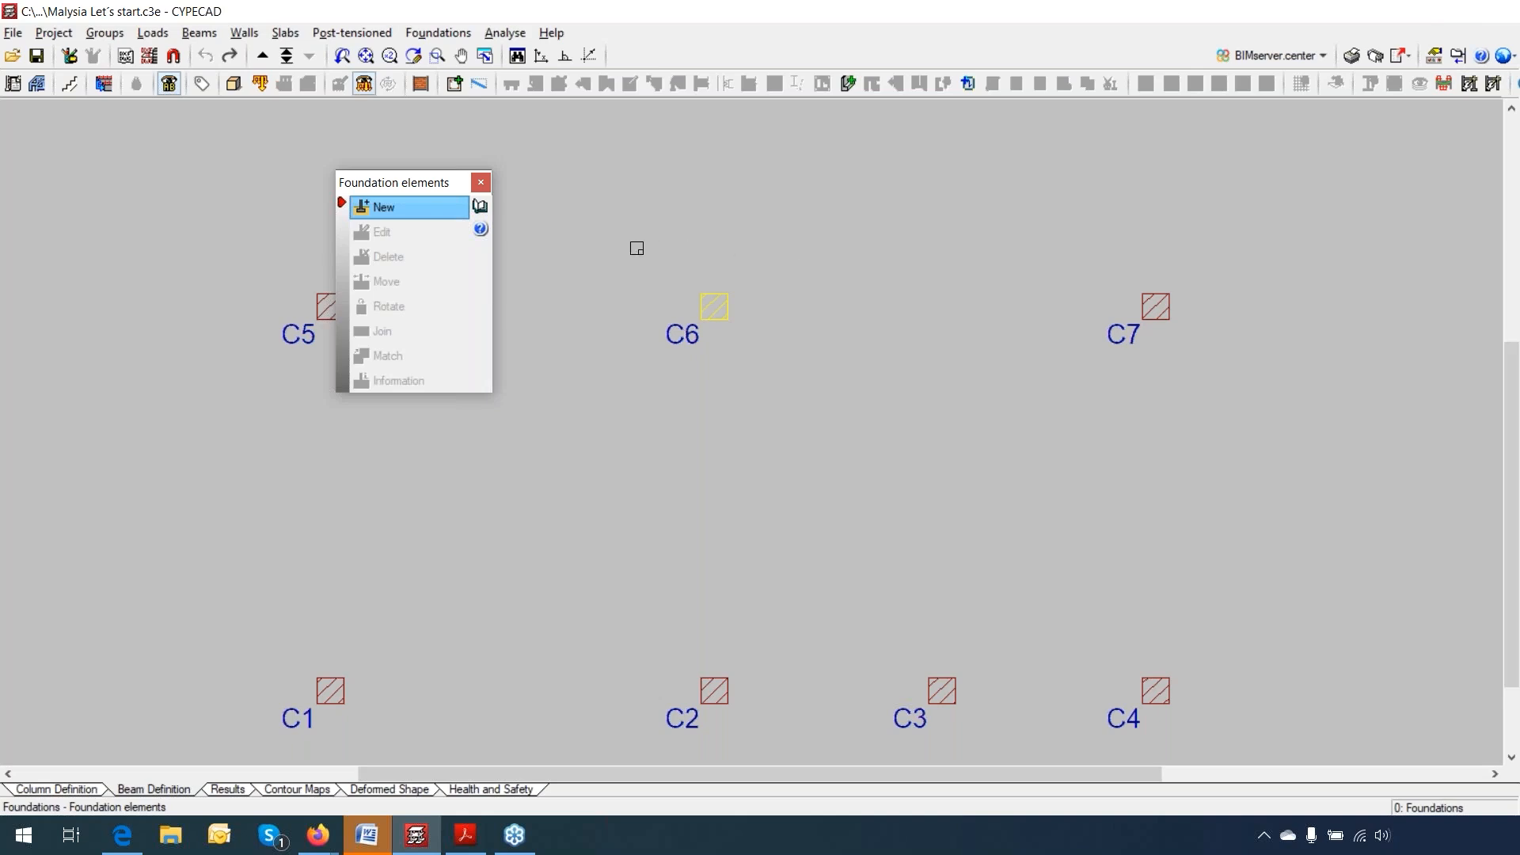
pyautogui.click(624, 414)
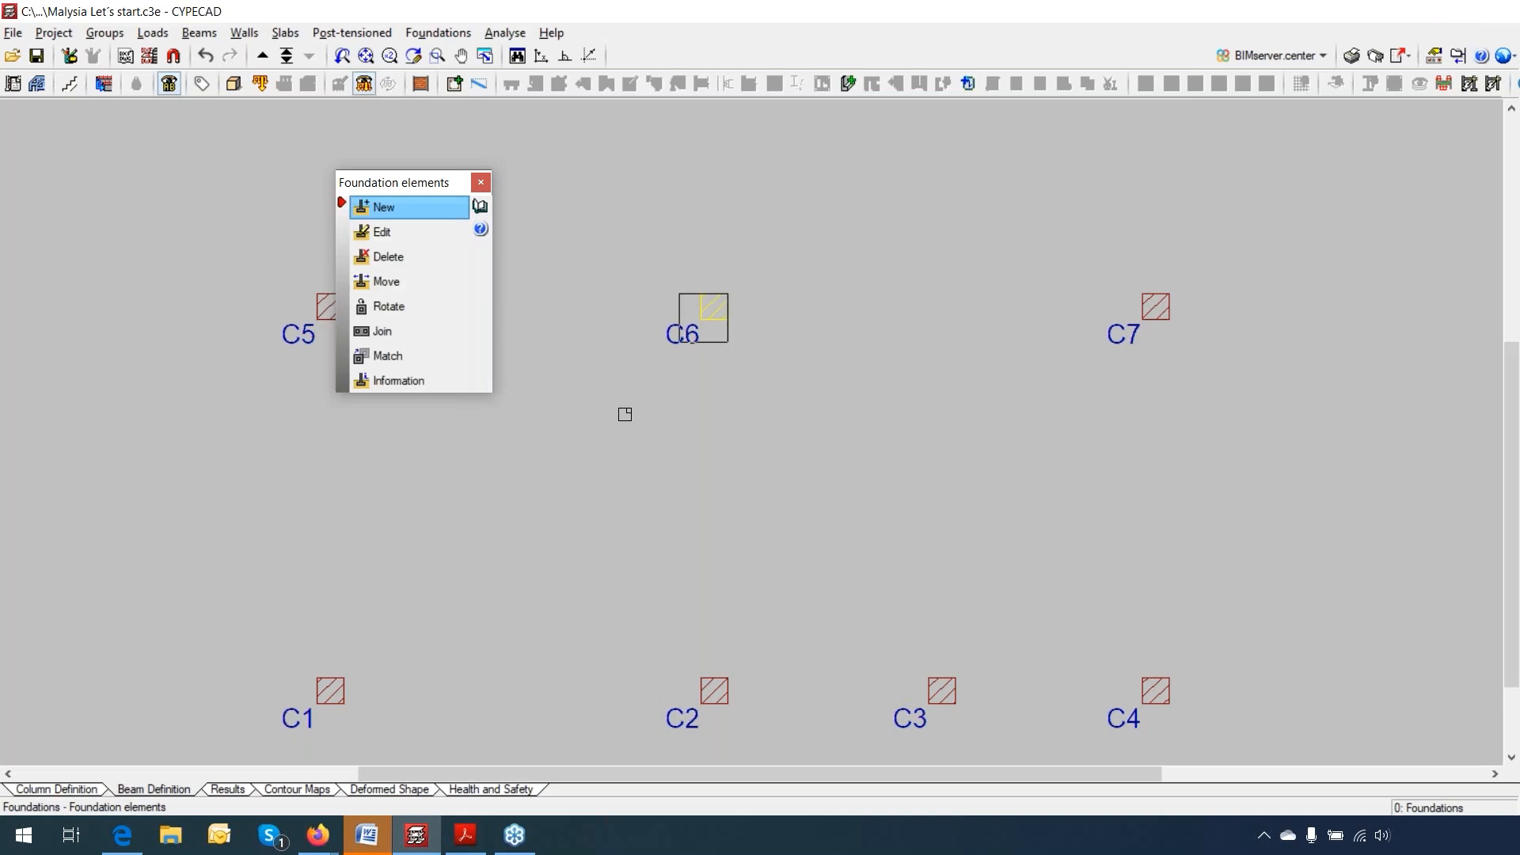
pyautogui.click(791, 237)
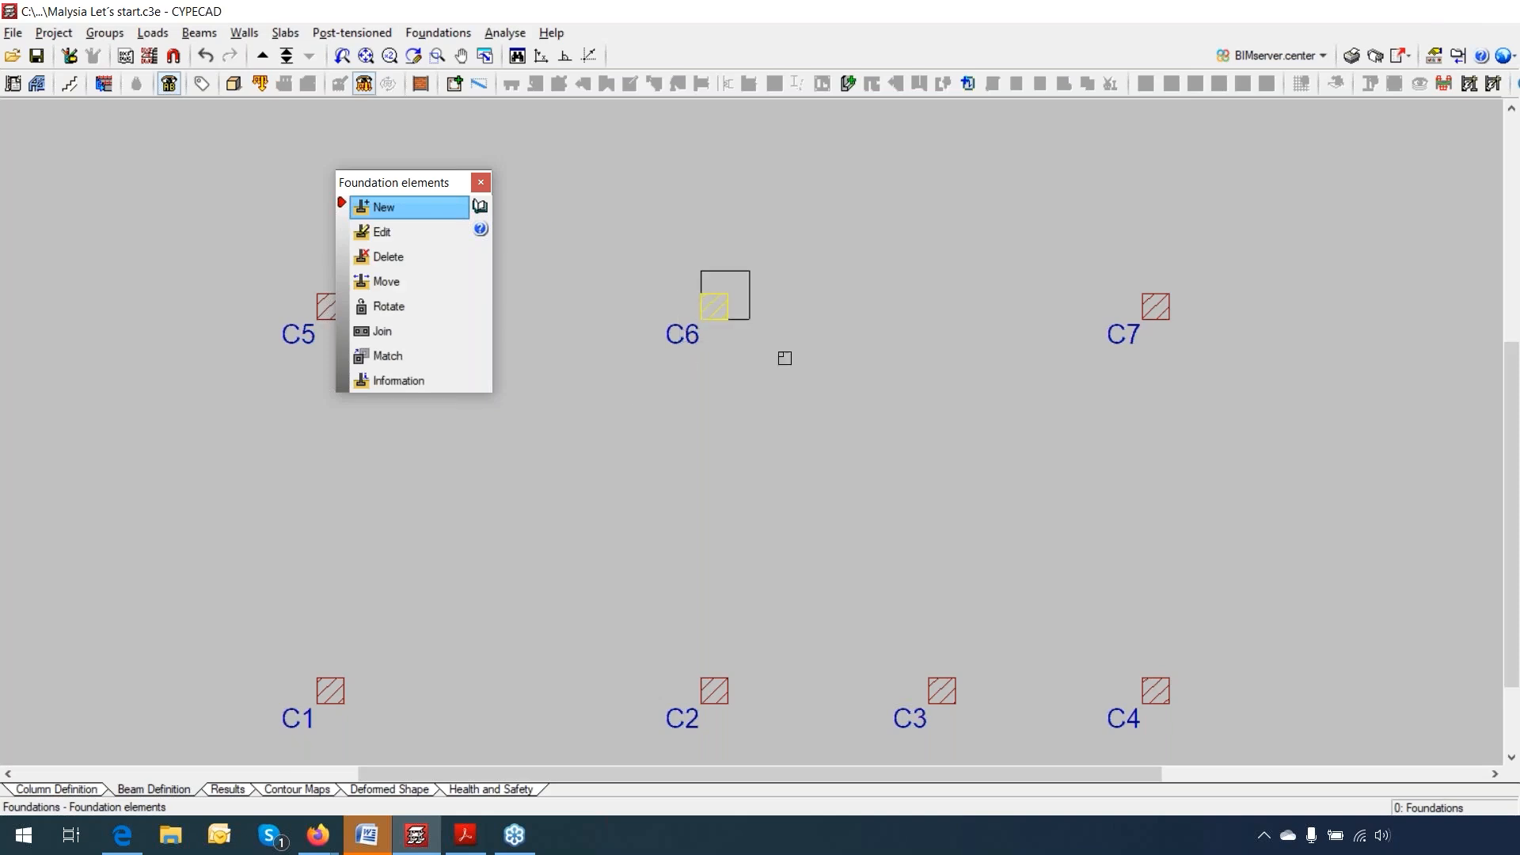
# Step: Centre the footing under column C6, and add edge footings extending inward at columns C7 and C5
pyautogui.click(767, 359)
pyautogui.click(714, 303)
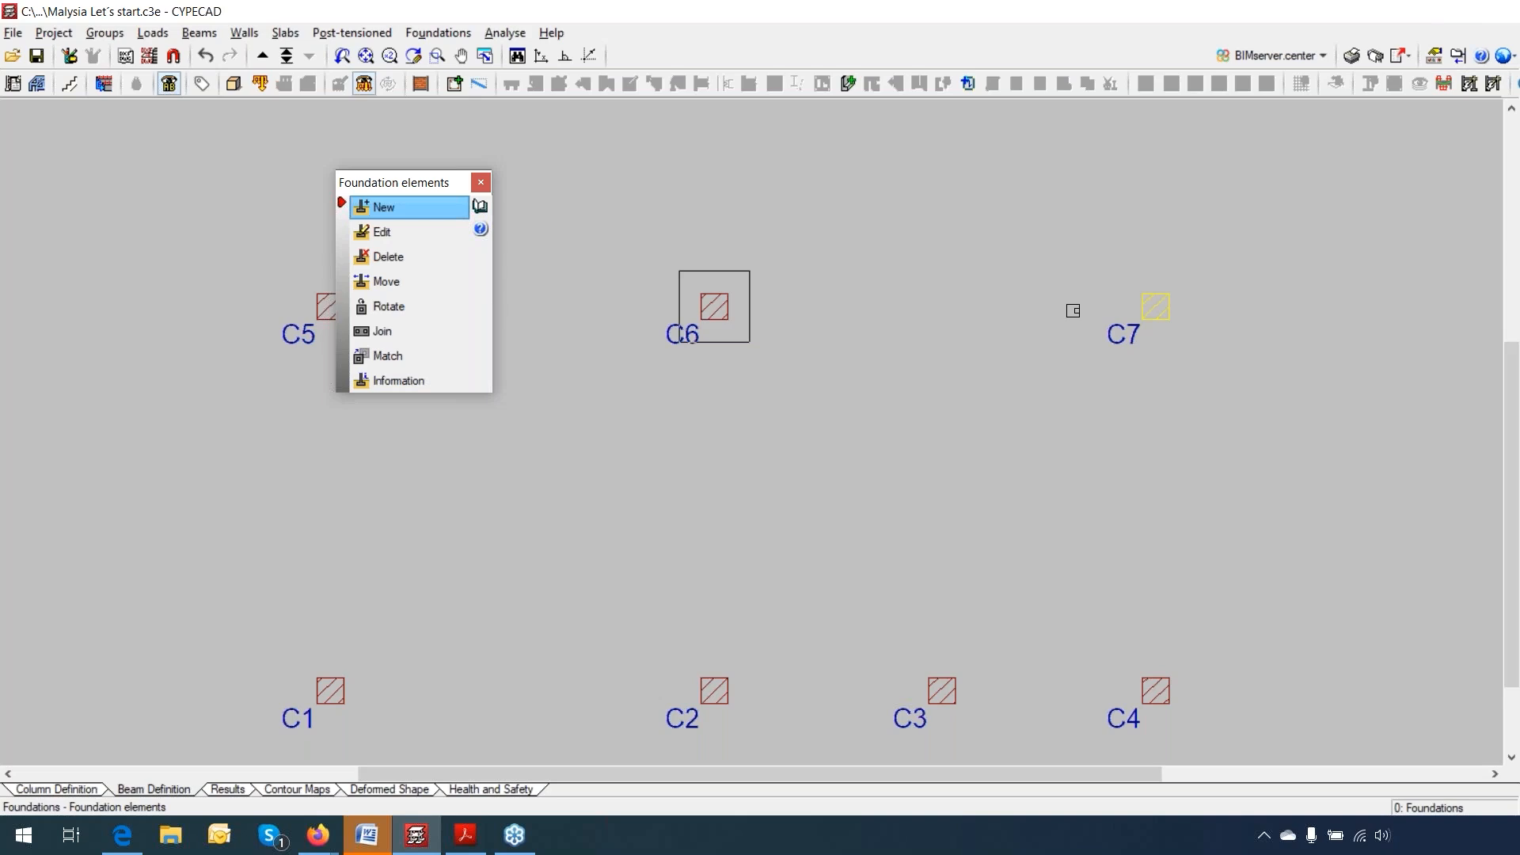
pyautogui.click(1072, 308)
pyautogui.moveTo(466, 189); pyautogui.dragTo(654, 184)
pyautogui.click(385, 305)
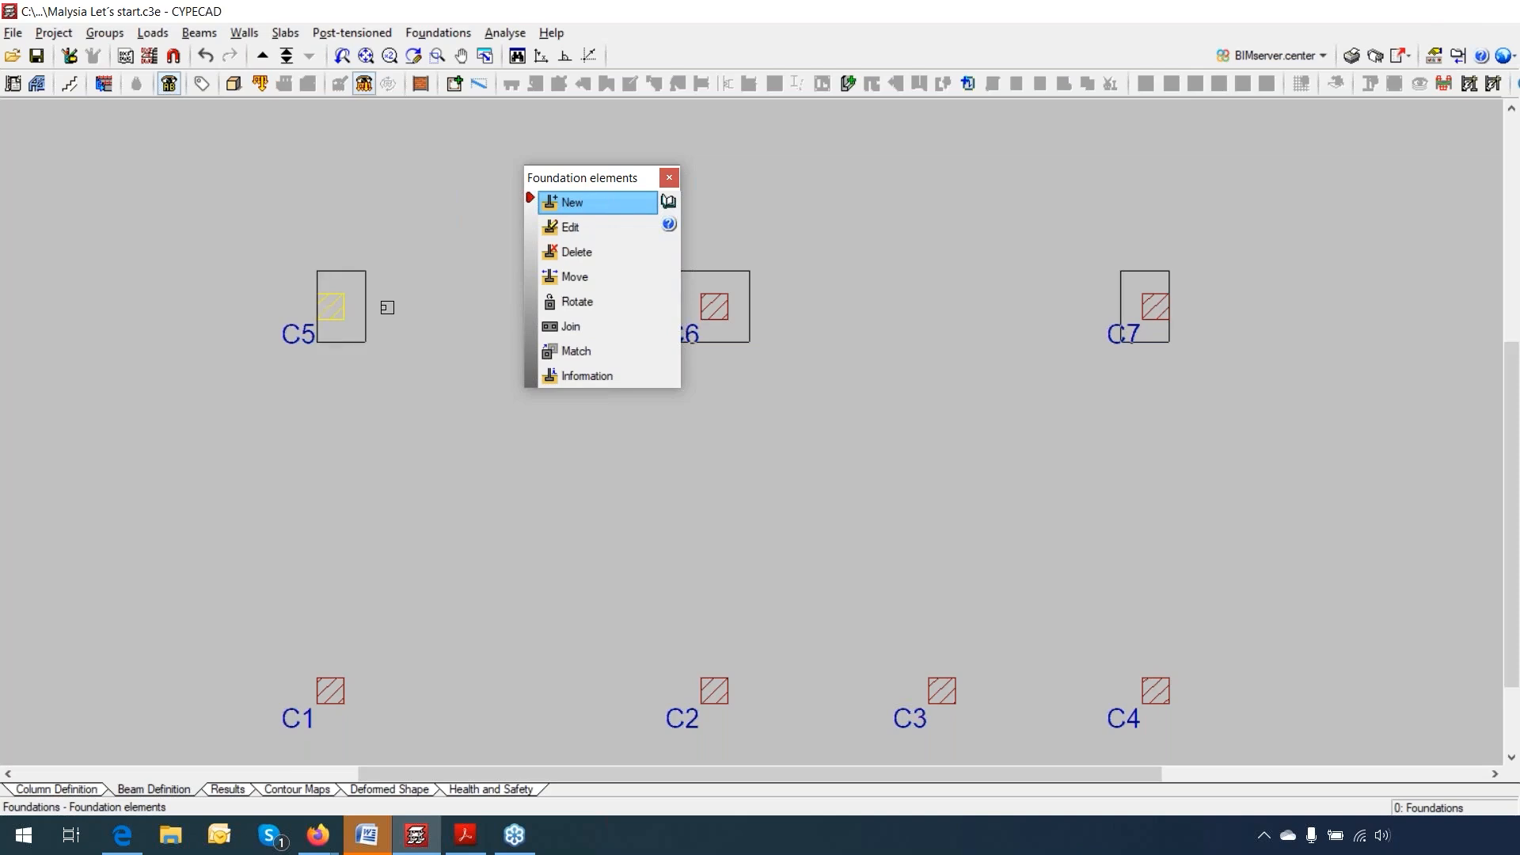
# Step: Place inward-extending eccentric footings on the remaining perimeter columns C1, C2, C4, C8, C9 and C10, leaving C3 without one
pyautogui.click(404, 626)
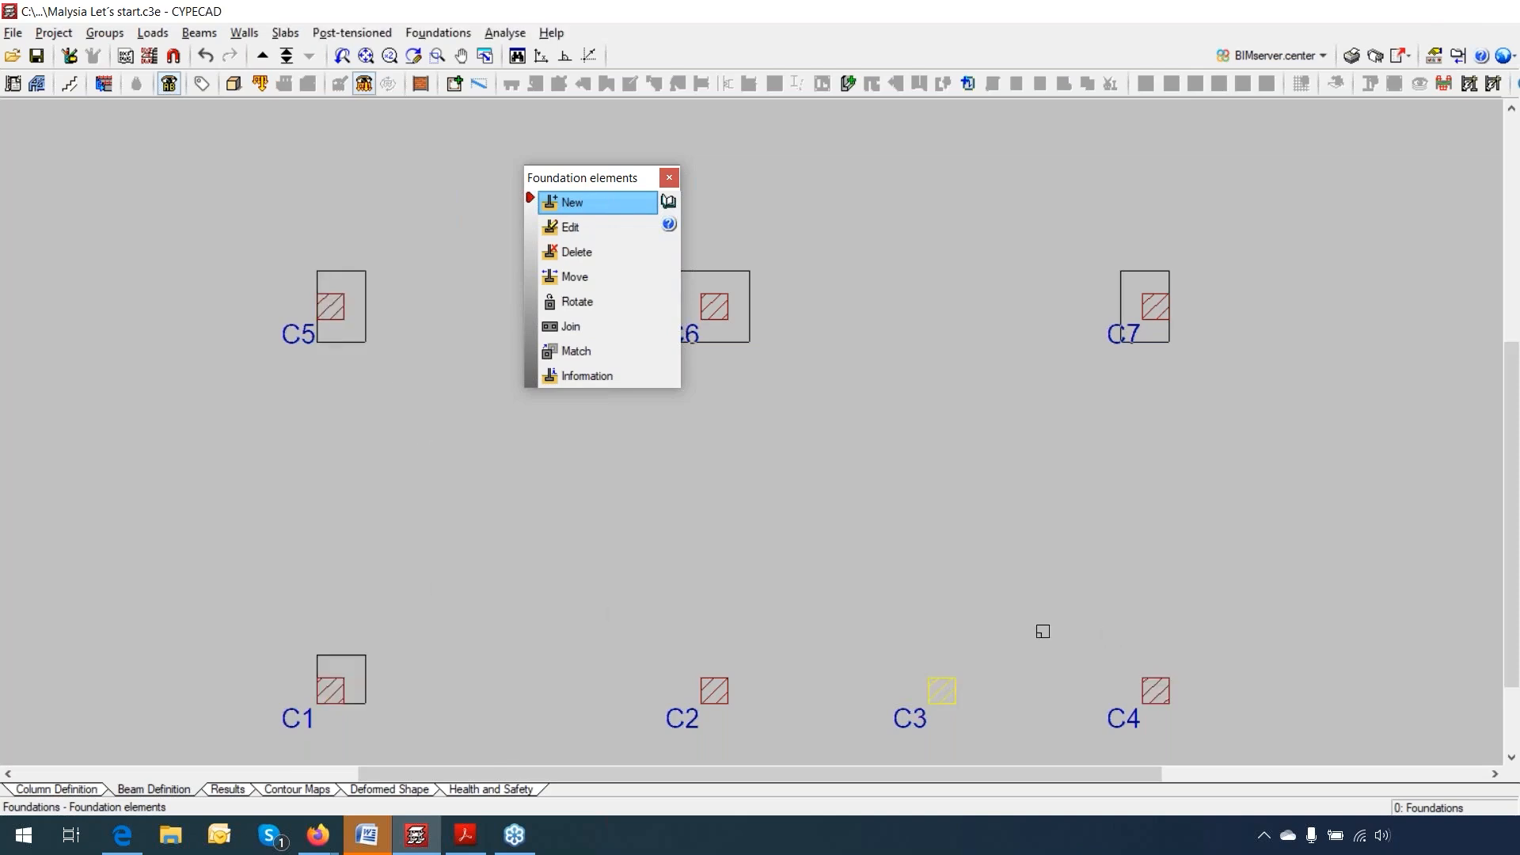
pyautogui.click(714, 624)
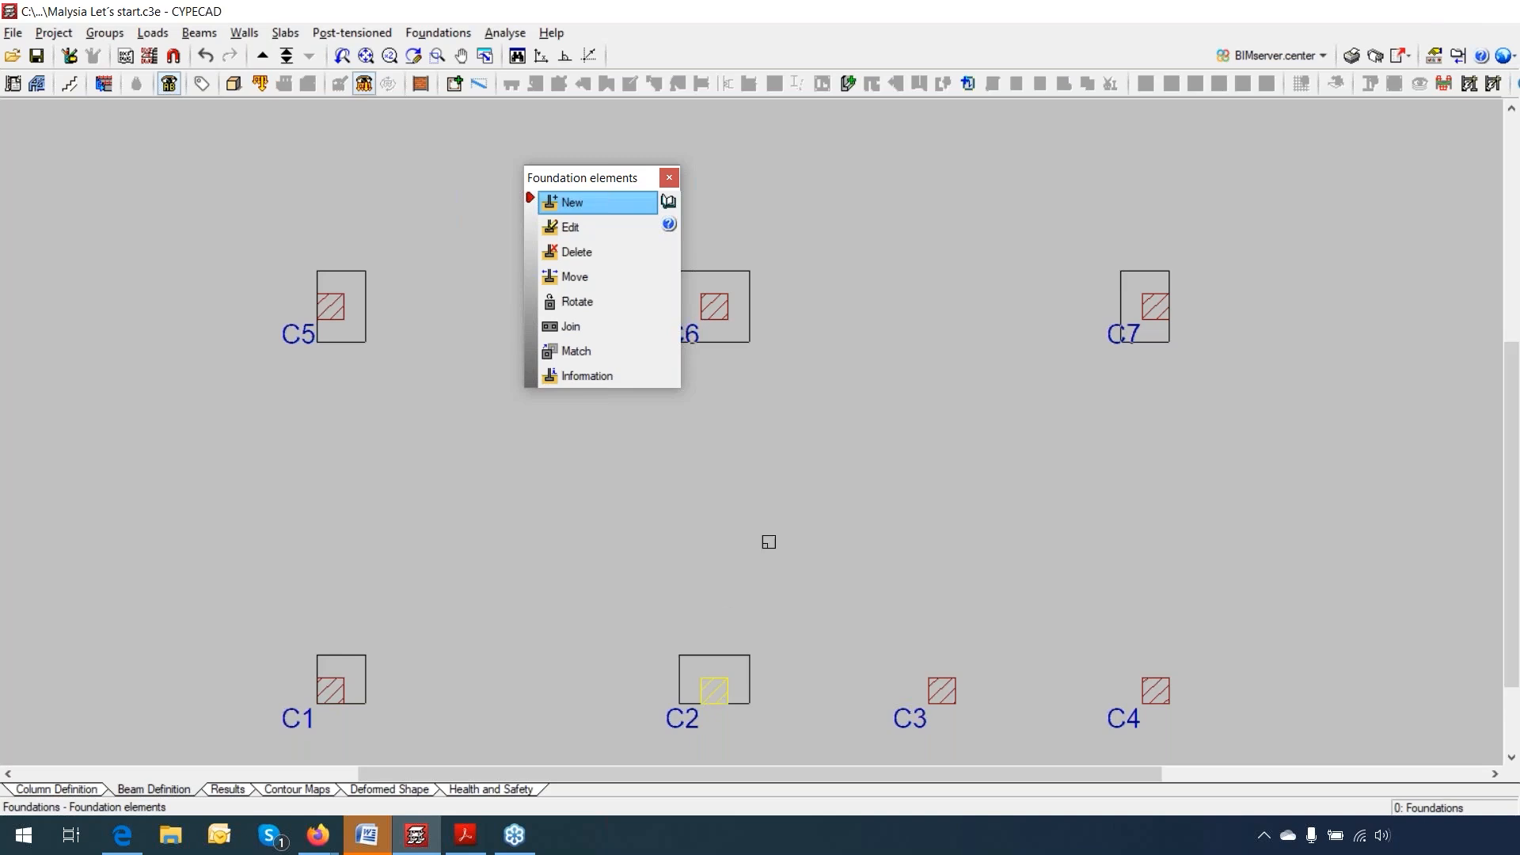
pyautogui.scroll(-2, 792, 523)
pyautogui.scroll(-1, 784, 342)
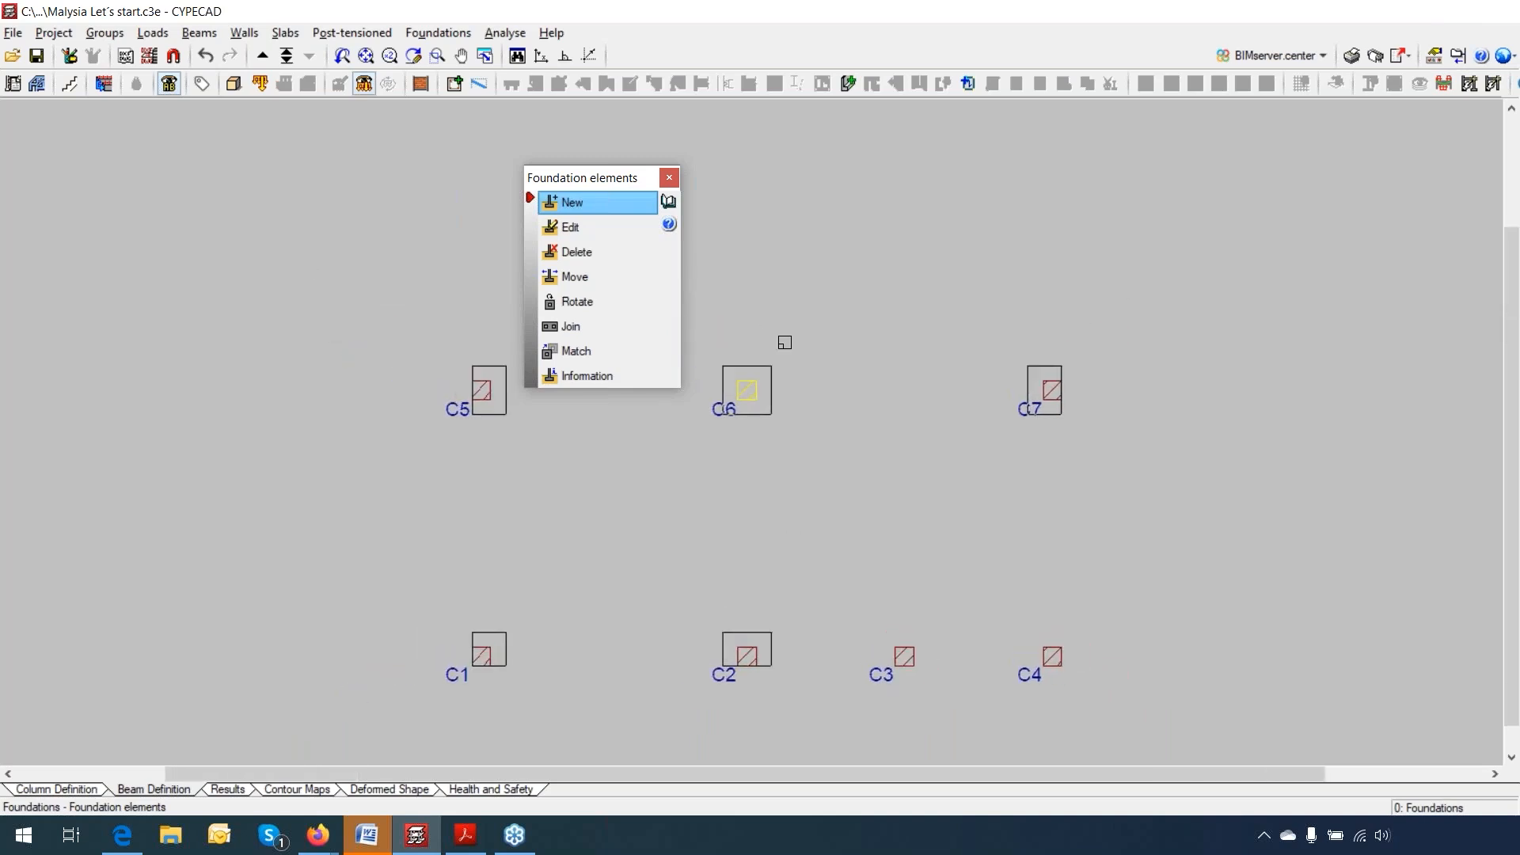
pyautogui.scroll(-3, 784, 342)
pyautogui.click(735, 450)
pyautogui.click(963, 453)
pyautogui.scroll(-1, 903, 443)
pyautogui.scroll(-4, 898, 420)
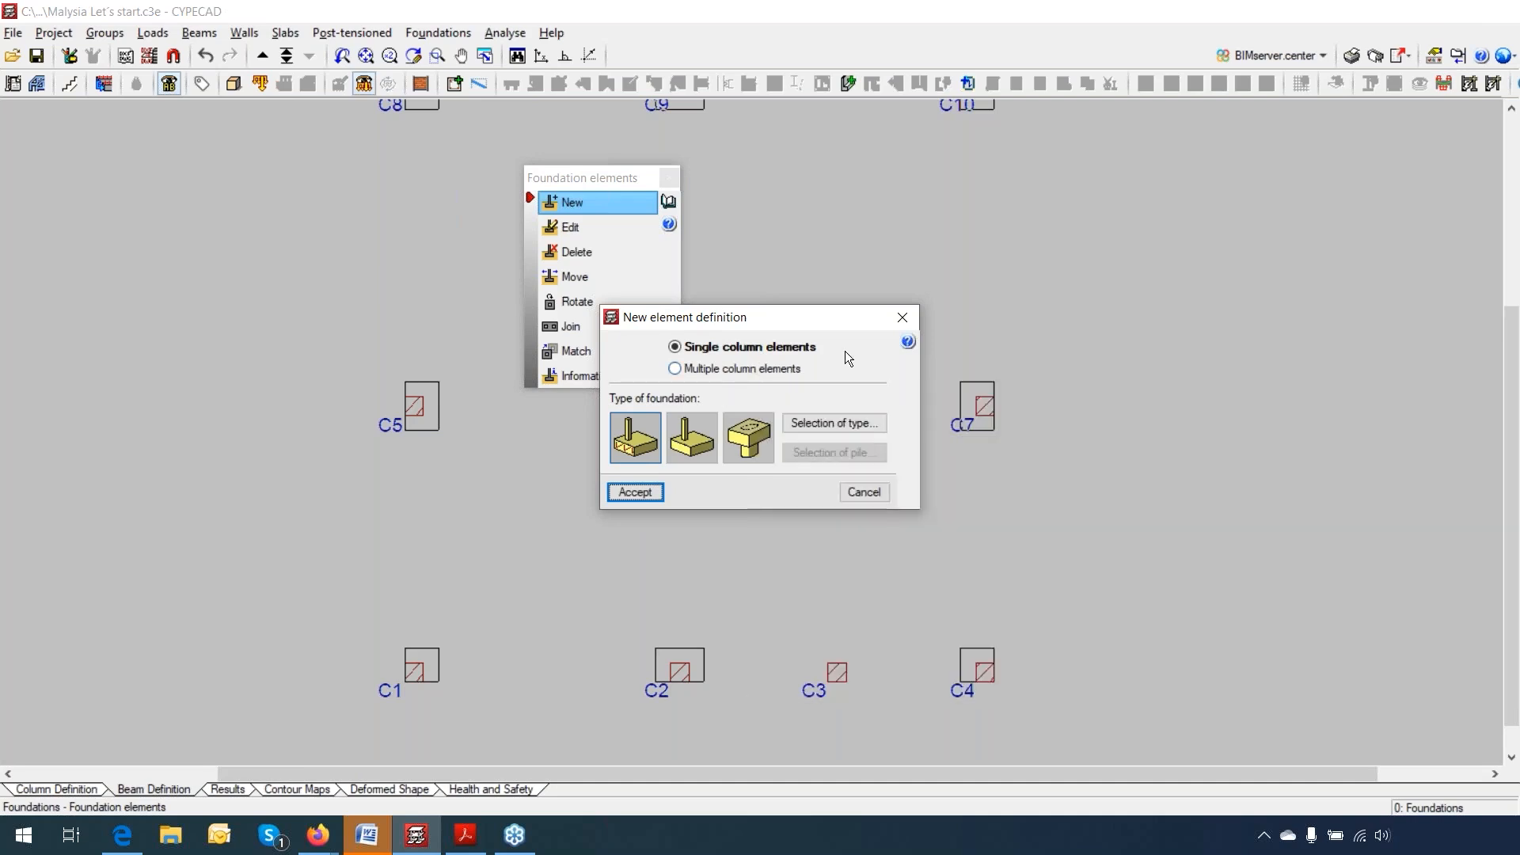
# Step: Define a new foundation element as a footing for multiple columns
pyautogui.moveTo(834, 325); pyautogui.dragTo(932, 214)
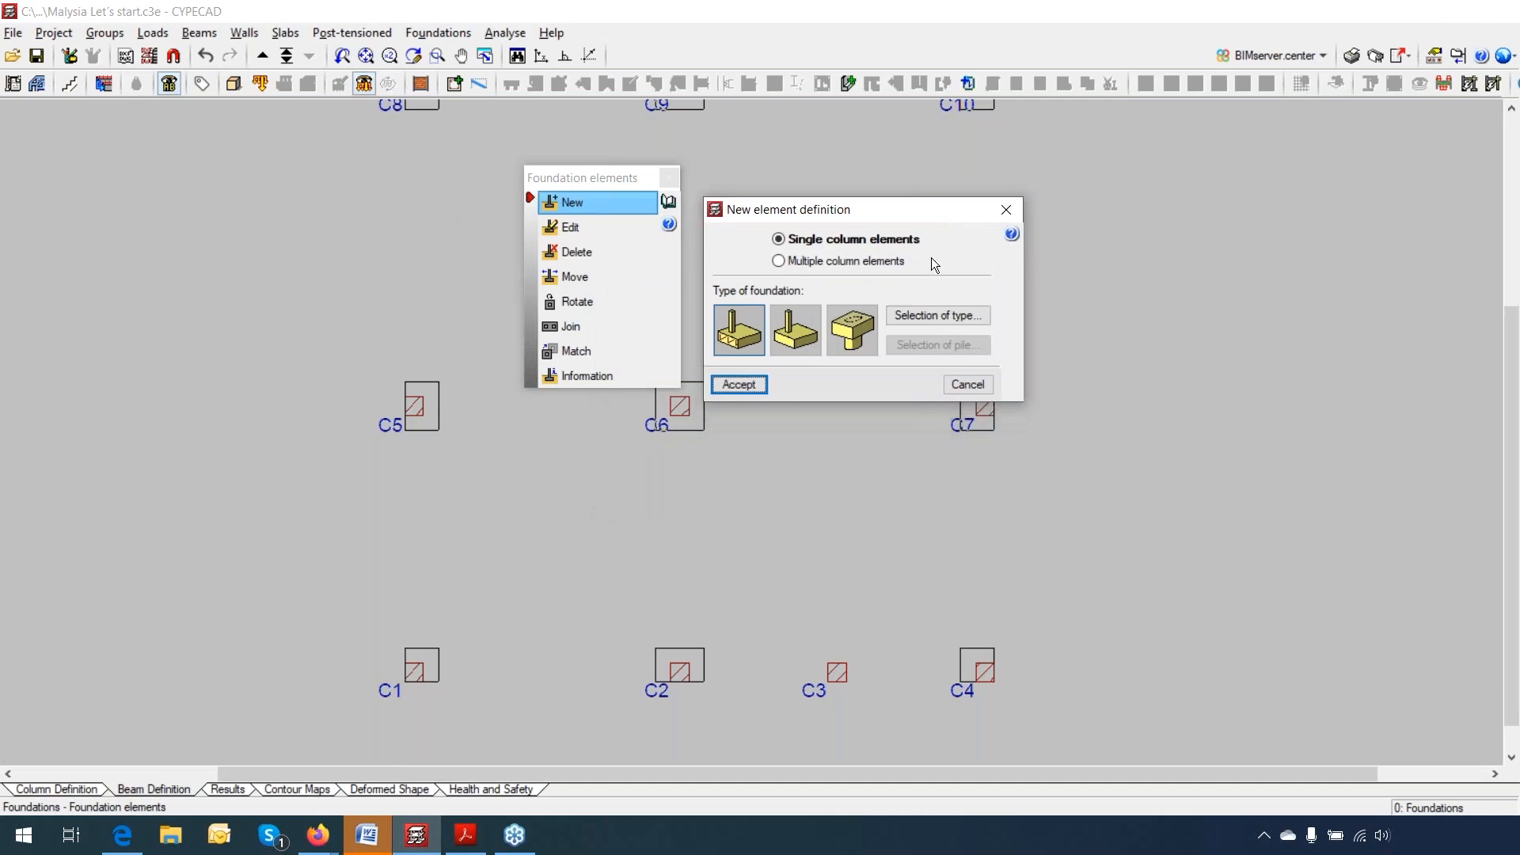
pyautogui.click(780, 261)
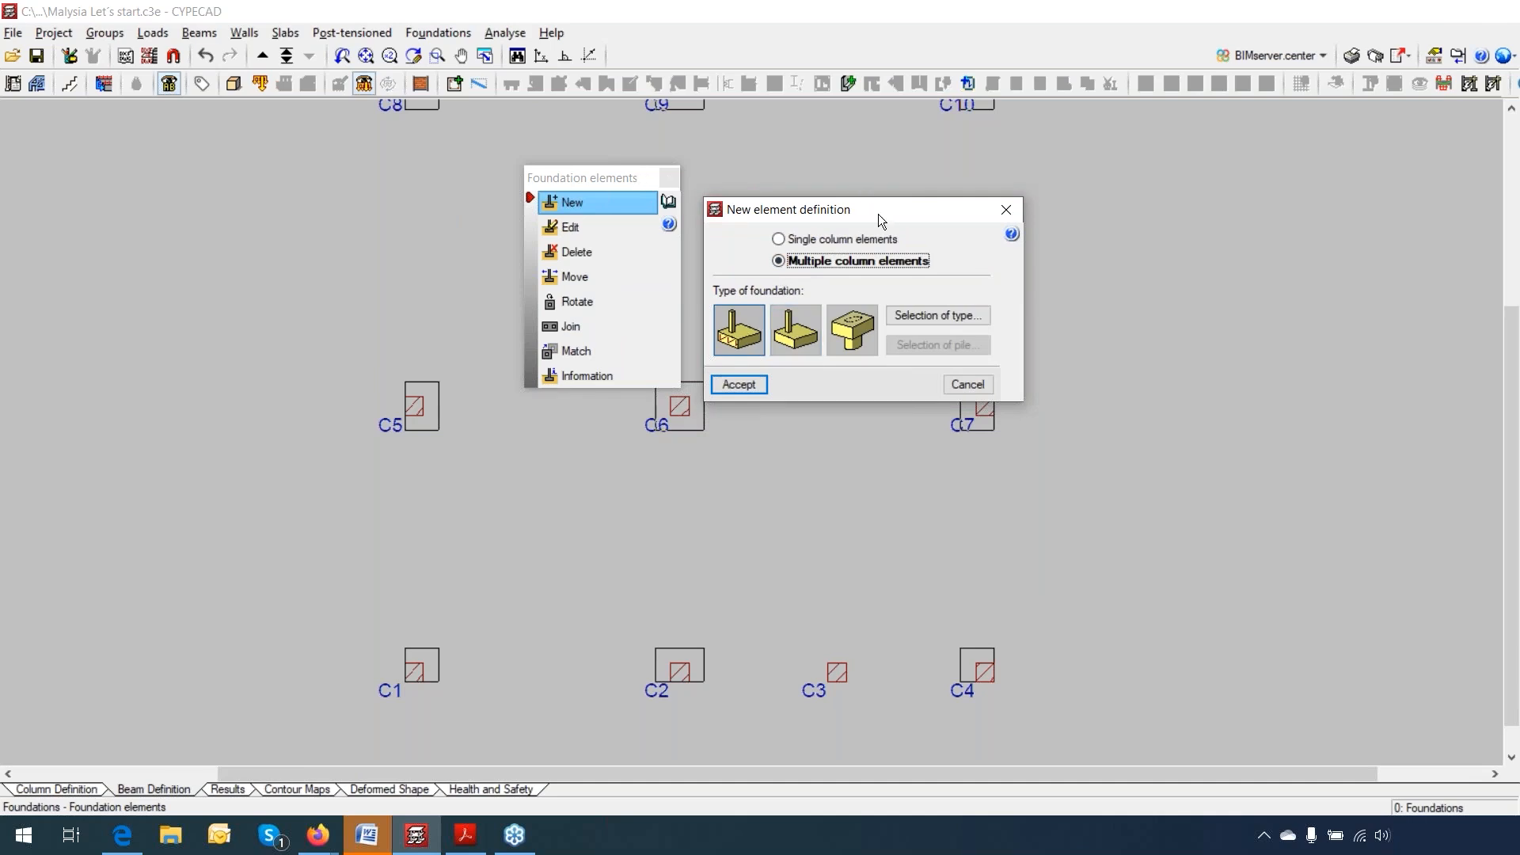
pyautogui.moveTo(881, 214); pyautogui.dragTo(154, 158)
pyautogui.click(100, 341)
# Step: Place a combined footing under columns C8 and C9, replacing their individual footings
pyautogui.moveTo(551, 183); pyautogui.dragTo(156, 185)
pyautogui.scroll(-3, 470, 286)
pyautogui.moveTo(471, 286); pyautogui.dragTo(481, 423, button='middle')
pyautogui.scroll(1, 481, 423)
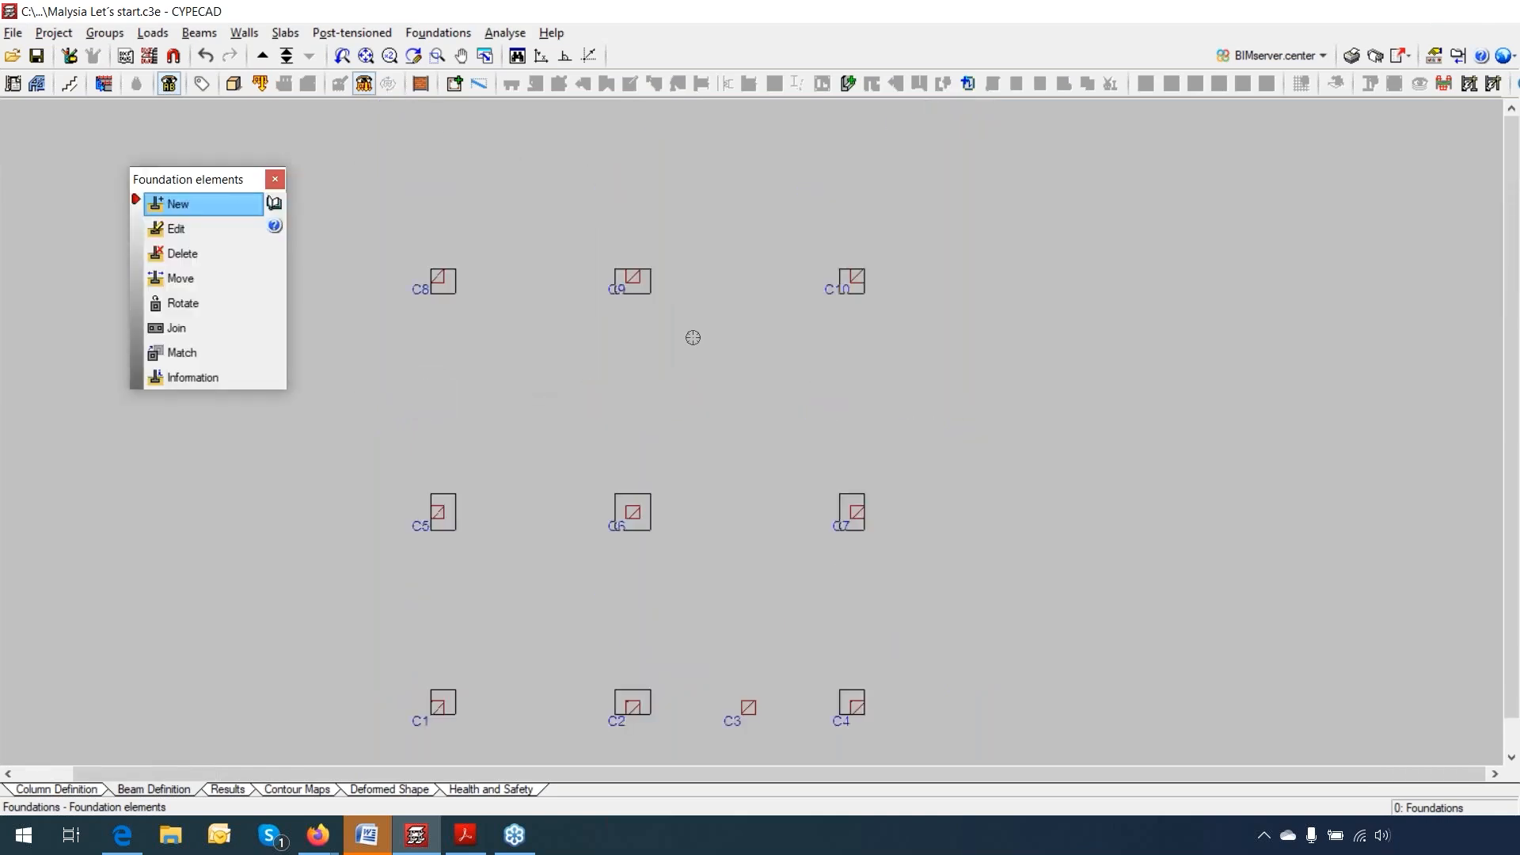
pyautogui.moveTo(685, 341); pyautogui.dragTo(374, 232)
pyautogui.scroll(1, 510, 315)
pyautogui.scroll(1, 510, 315)
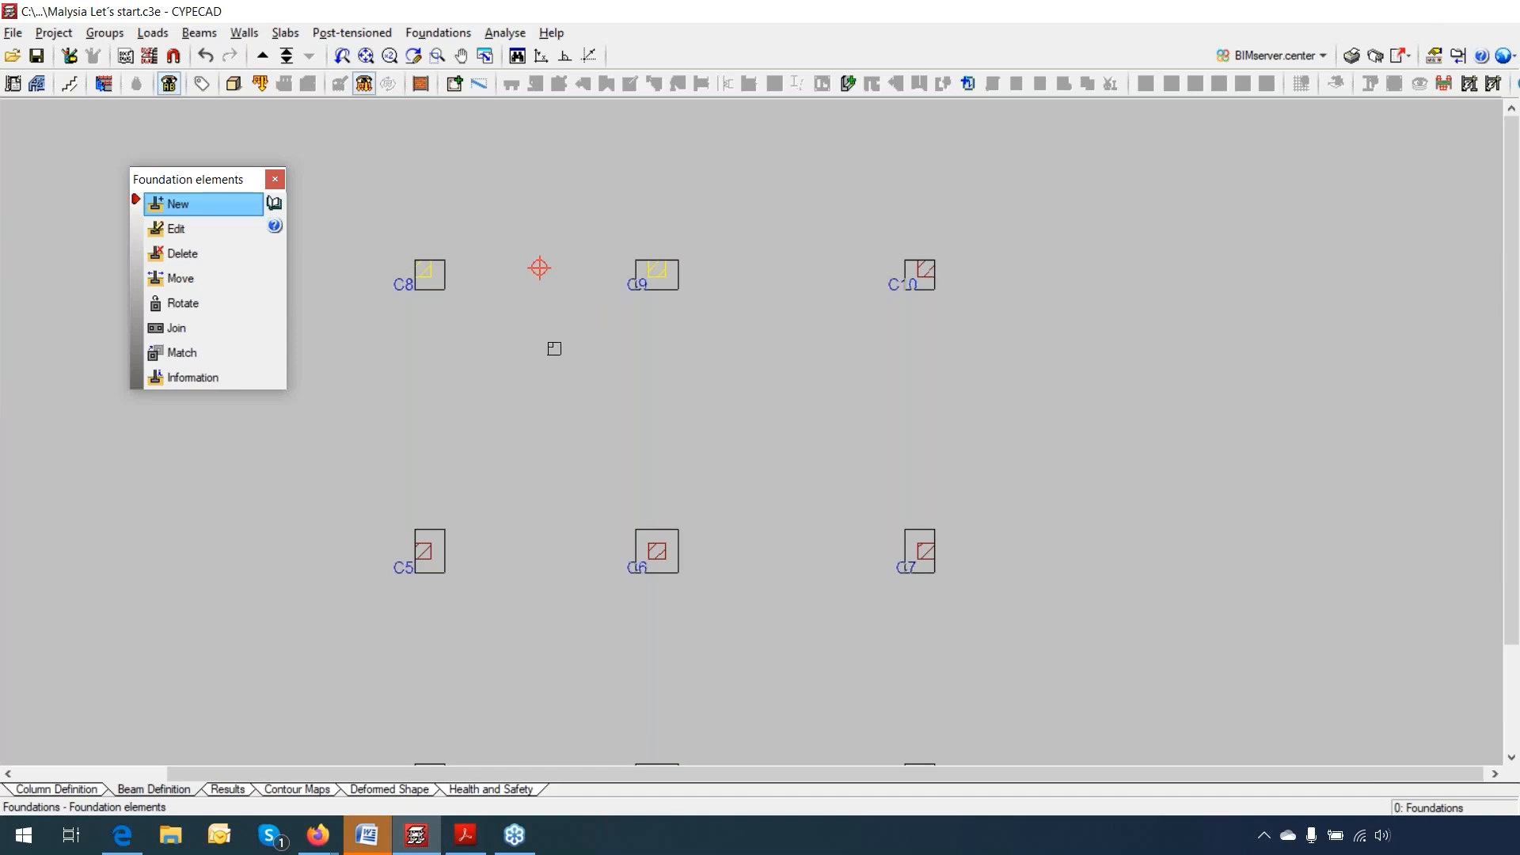
pyautogui.rightClick(595, 311)
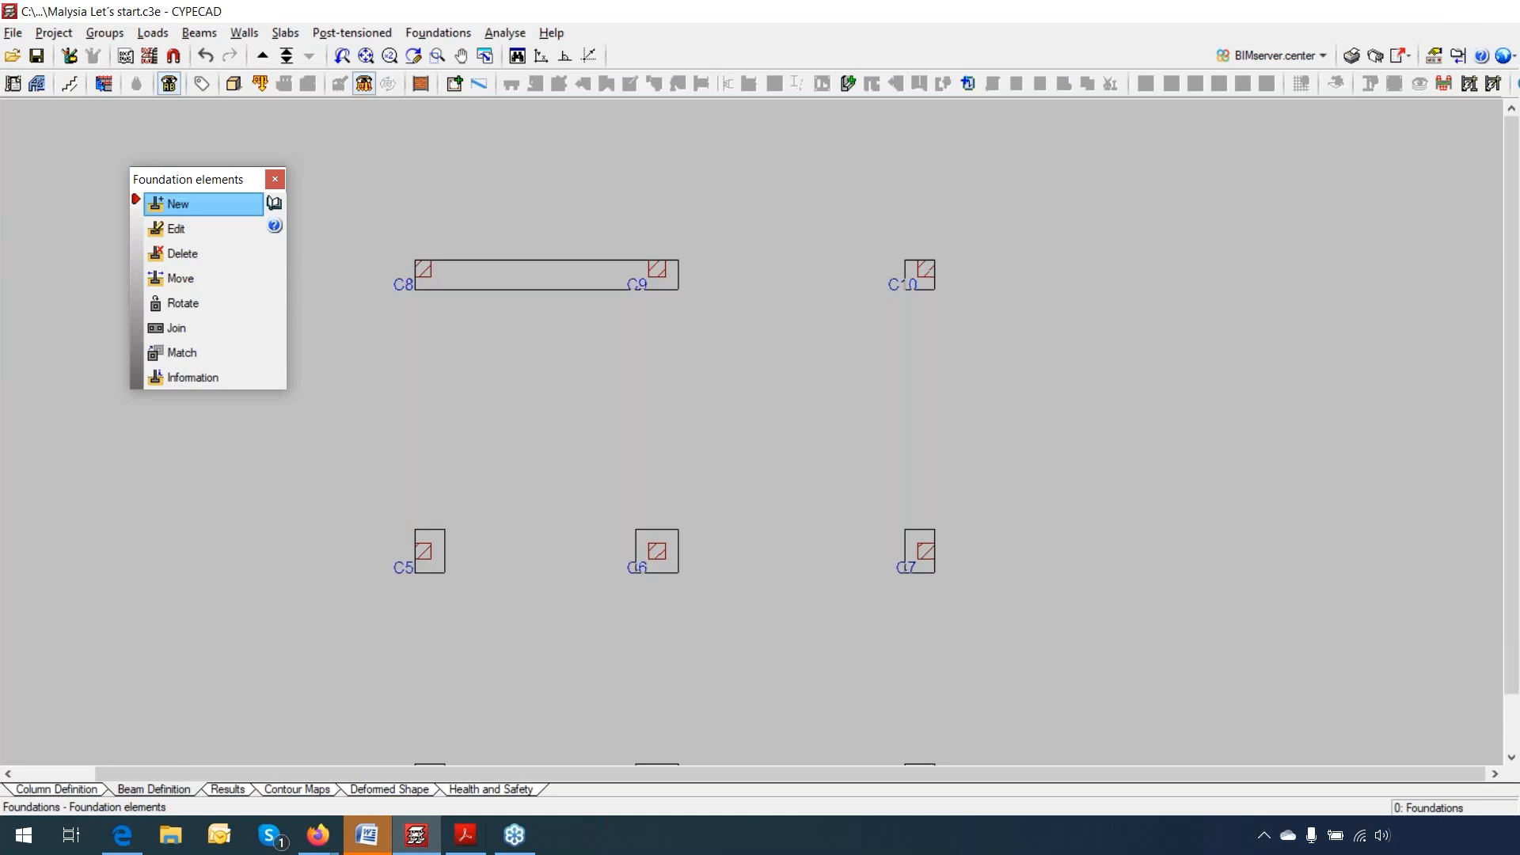
# Step: Place a combined footing under columns C3 and C4, and finish introducing foundation elements
pyautogui.scroll(-2, 635, 372)
pyautogui.moveTo(605, 312); pyautogui.dragTo(517, 192, button='middle')
pyautogui.click(794, 552)
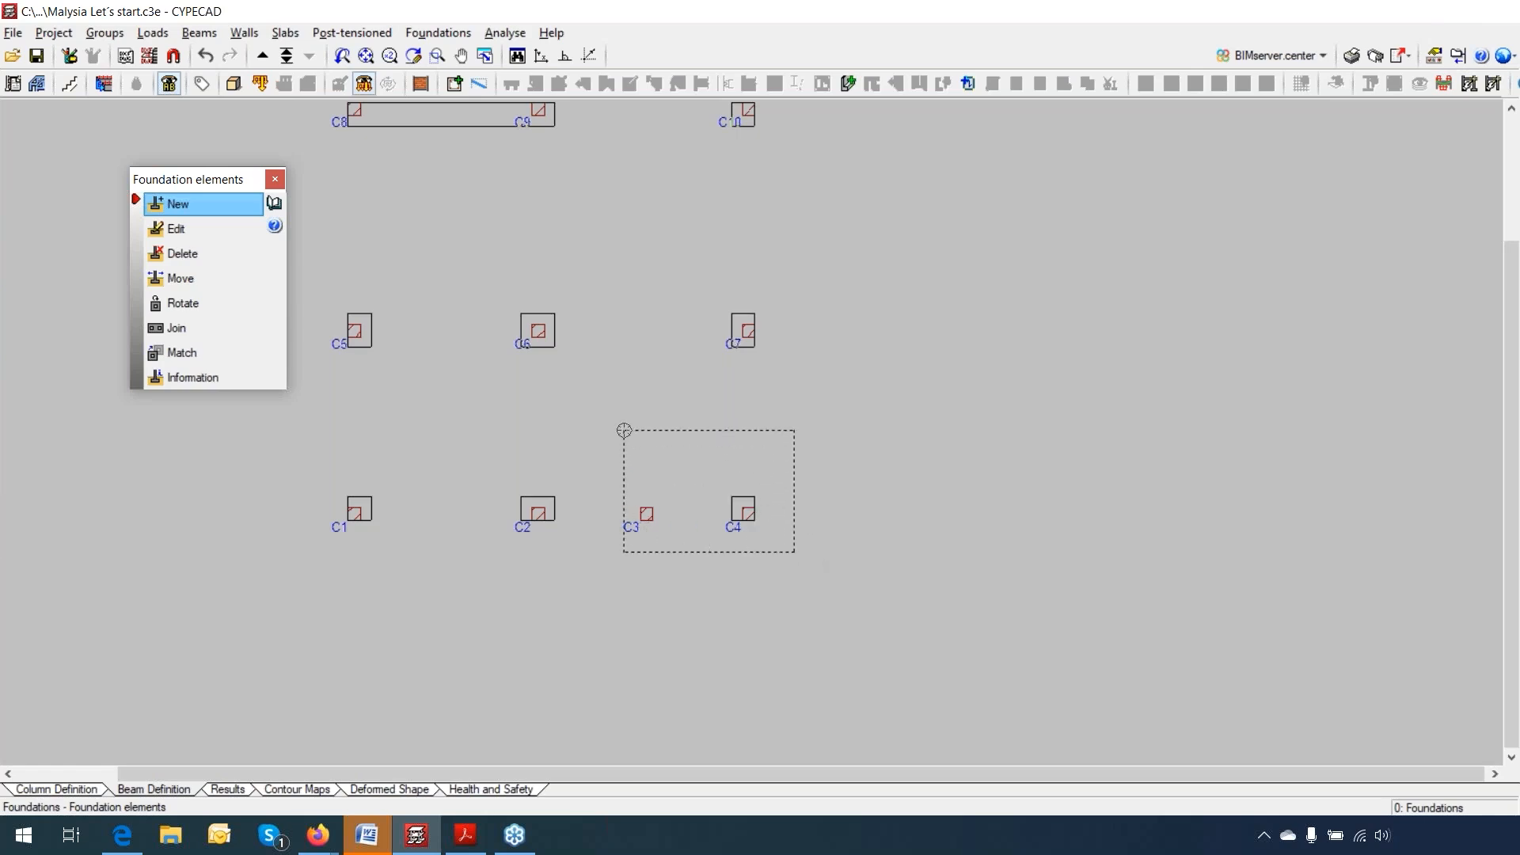
pyautogui.click(624, 431)
pyautogui.scroll(3, 772, 546)
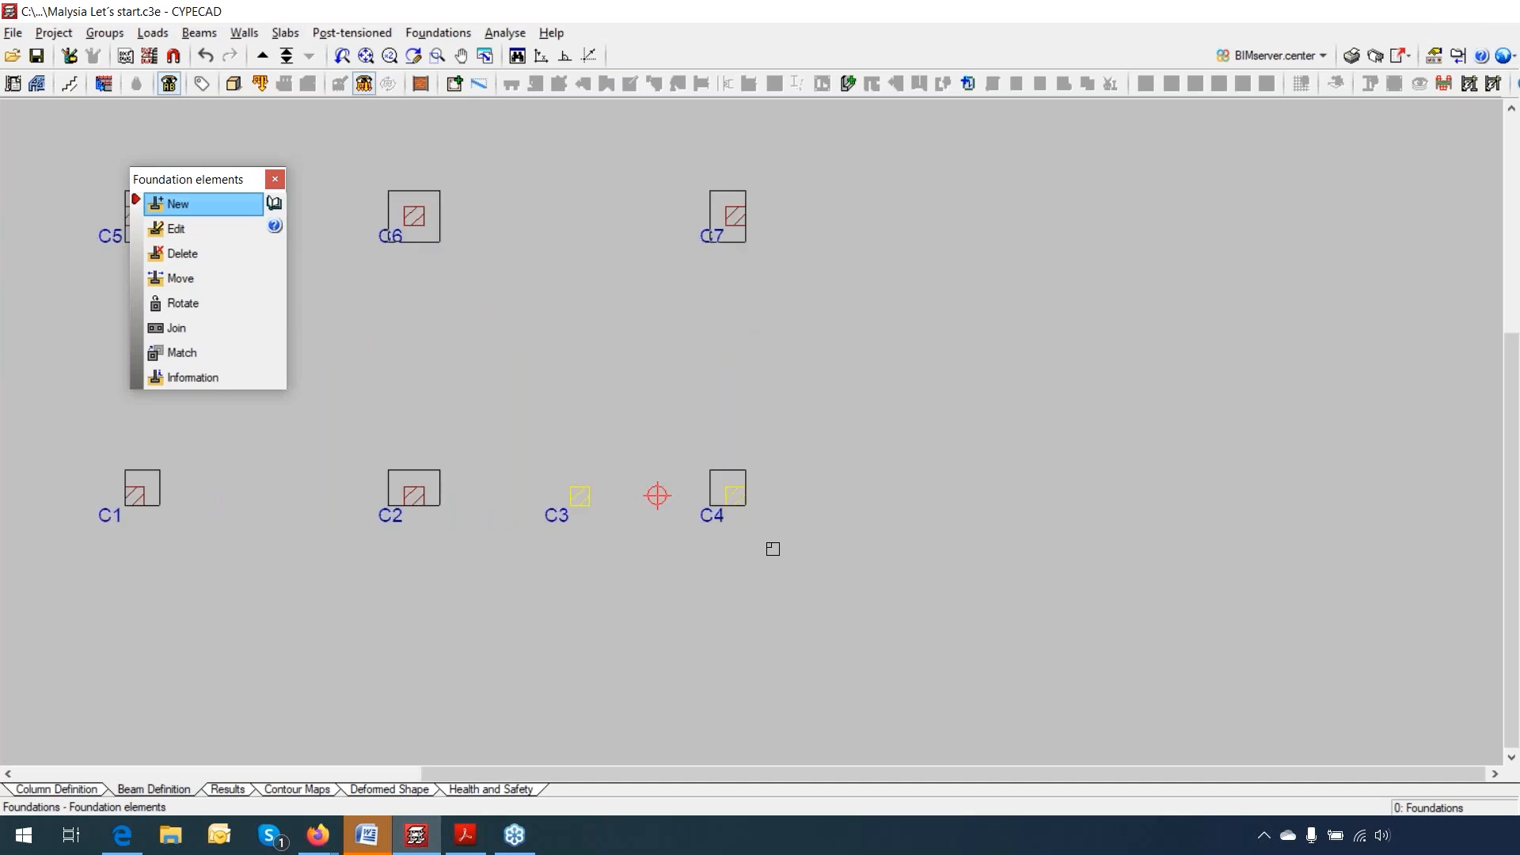
pyautogui.scroll(2, 773, 548)
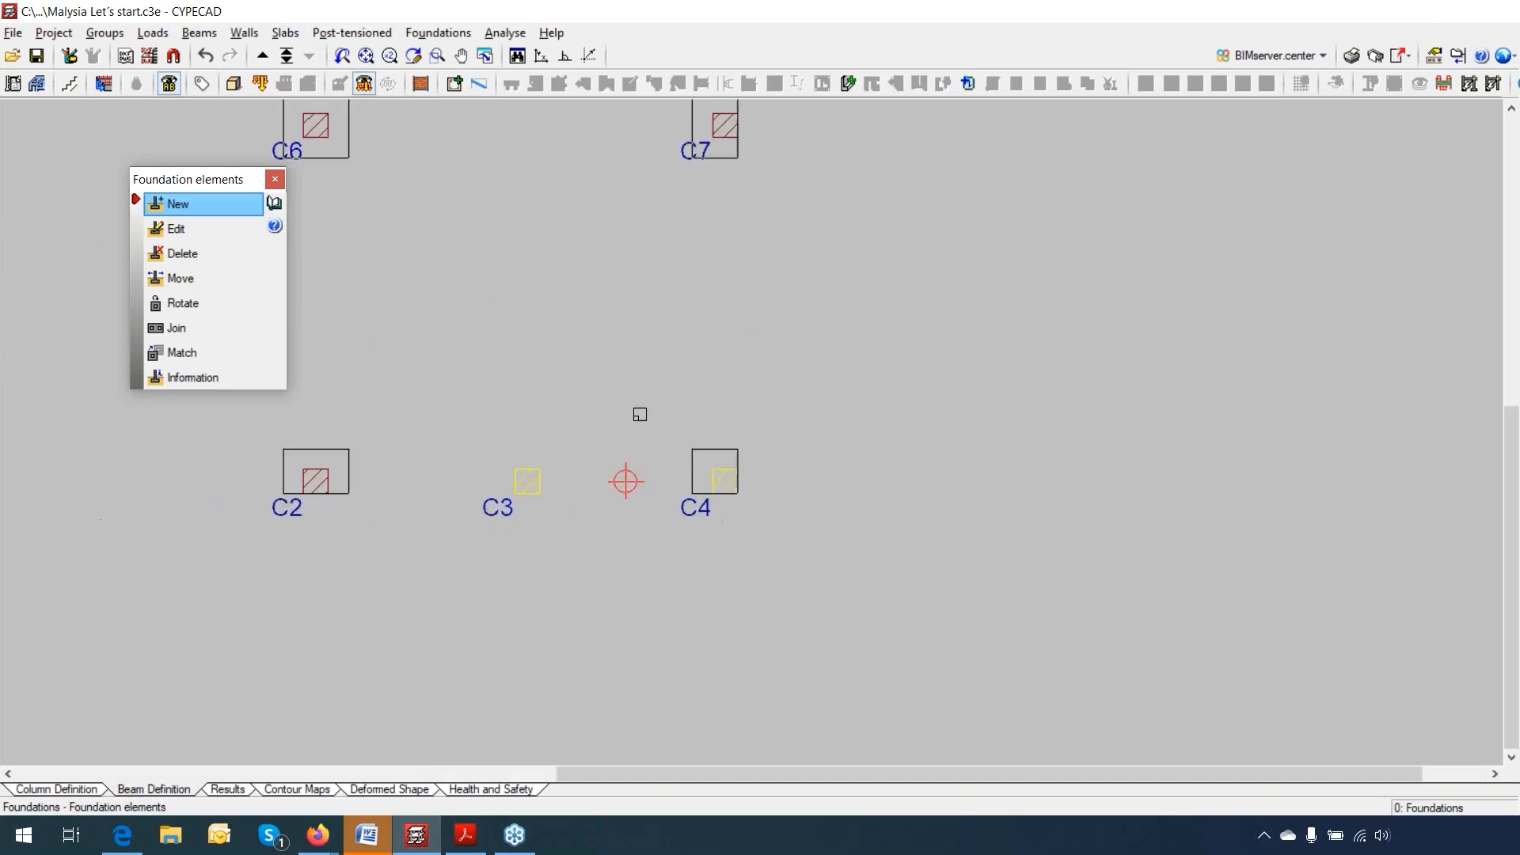
pyautogui.rightClick(571, 401)
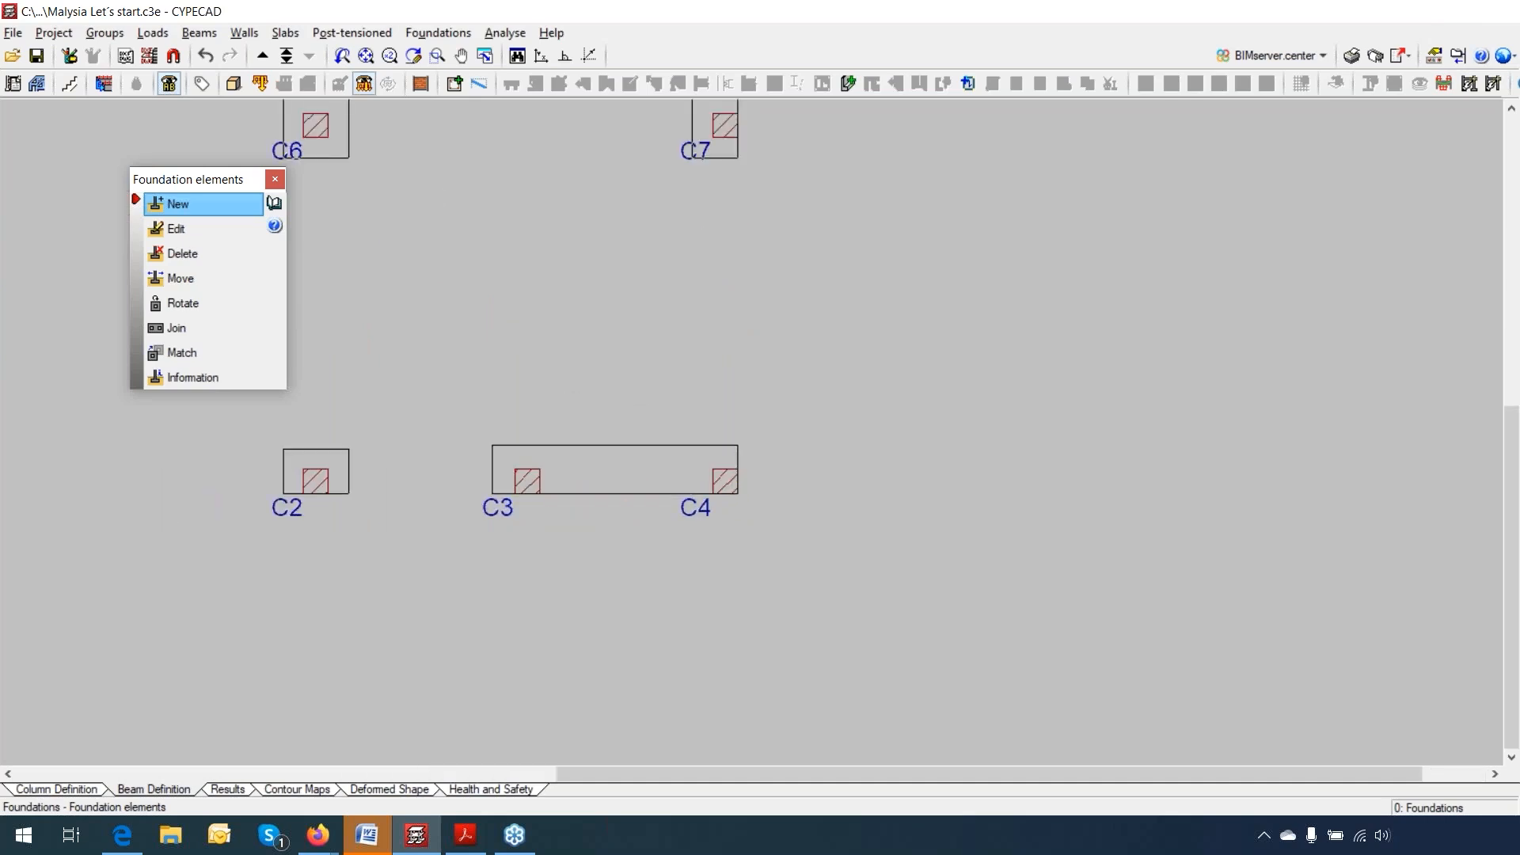
pyautogui.scroll(-4, 596, 411)
pyautogui.moveTo(780, 480); pyautogui.dragTo(835, 617, button='middle')
pyautogui.press('Escape')
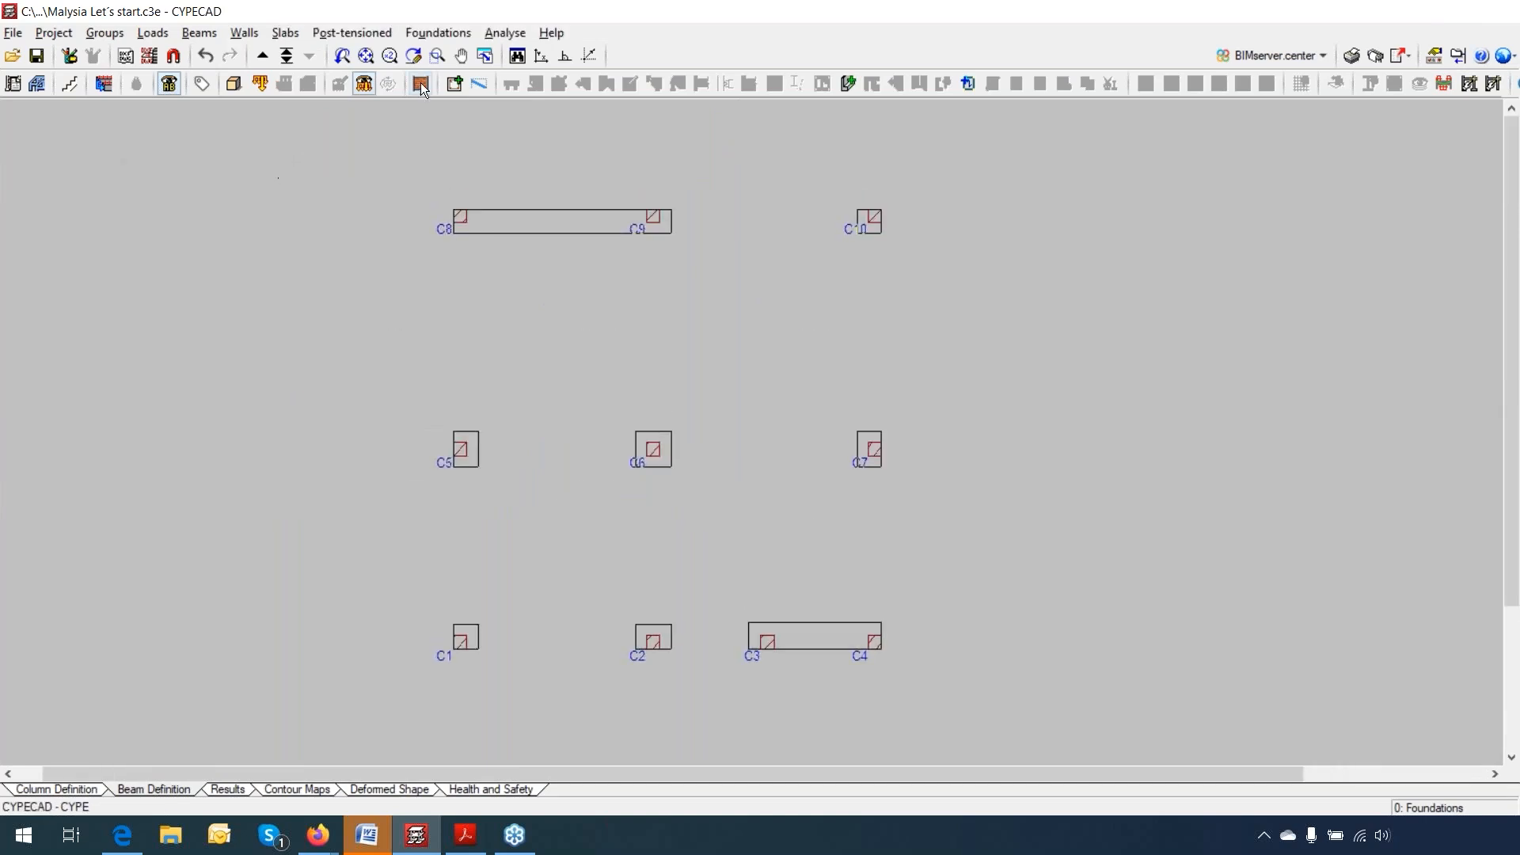
# Step: Start defining a strap and tie beam, and choose the beam type with automatic balancing at the ends
pyautogui.click(449, 29)
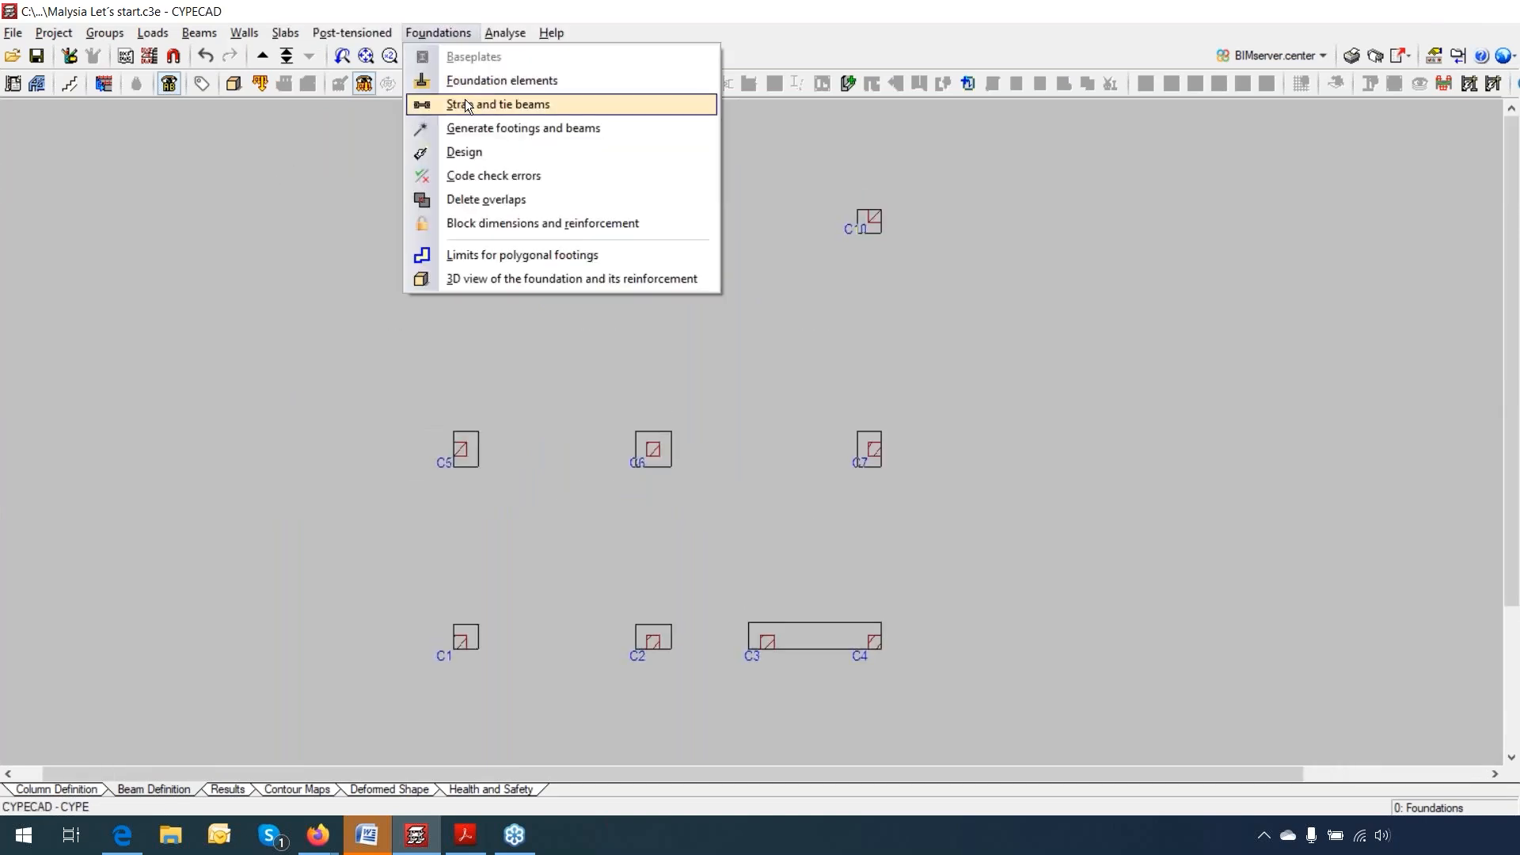
pyautogui.click(466, 102)
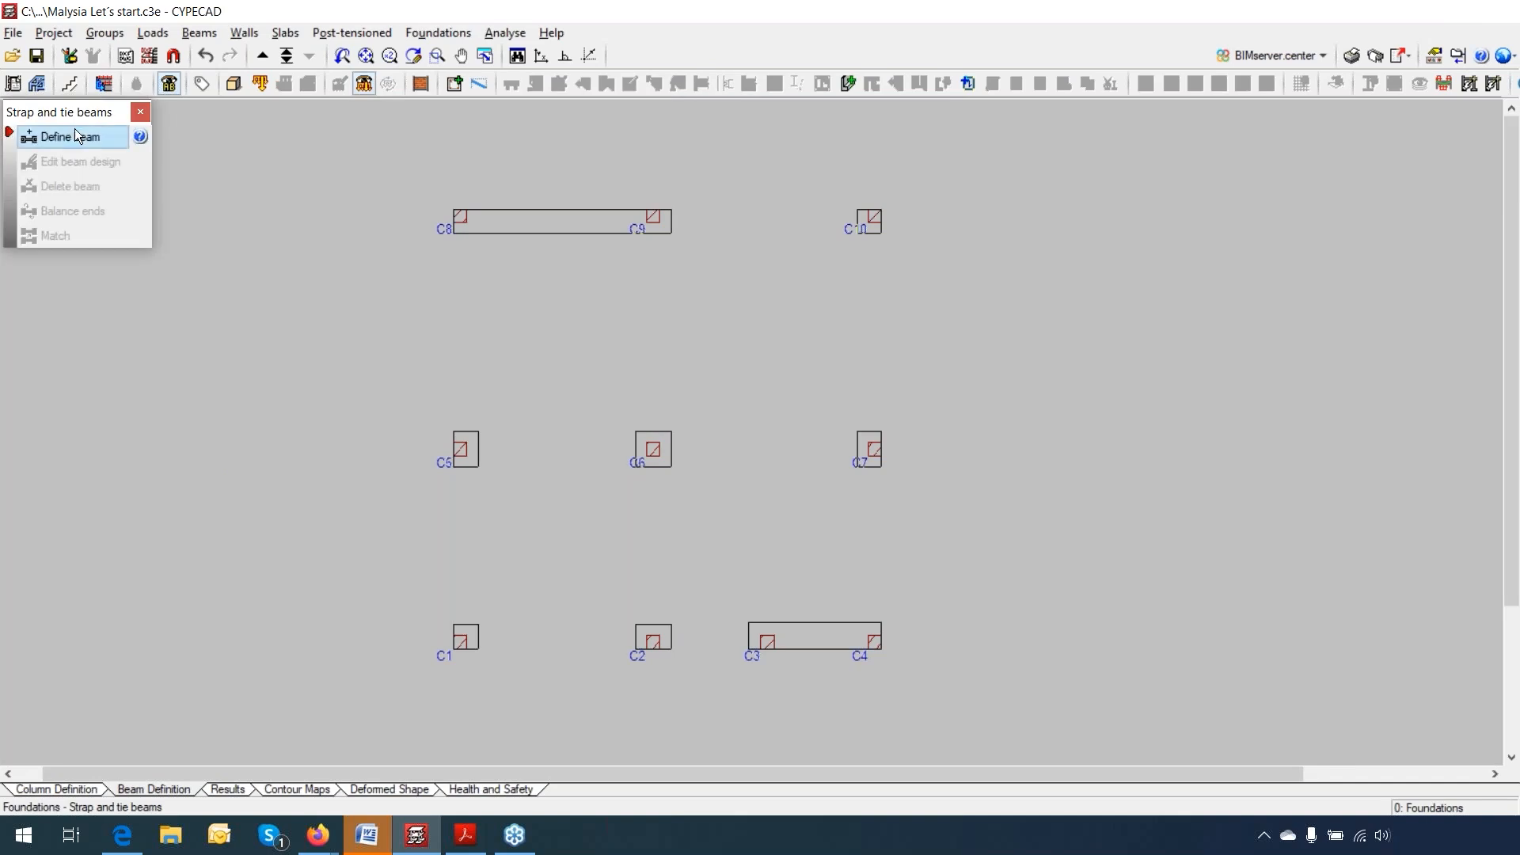
pyautogui.click(79, 139)
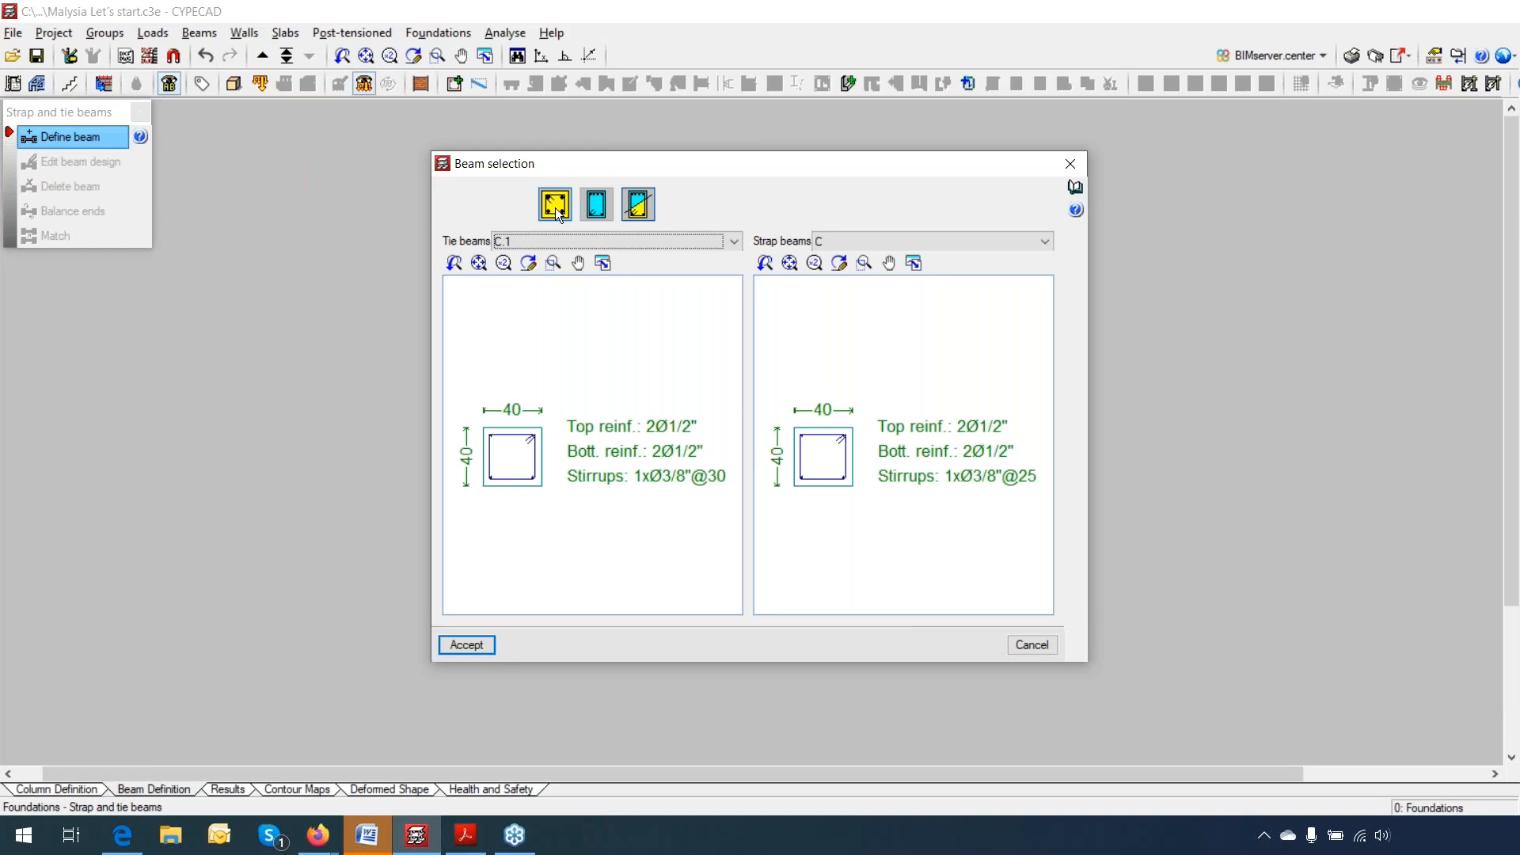
pyautogui.click(596, 208)
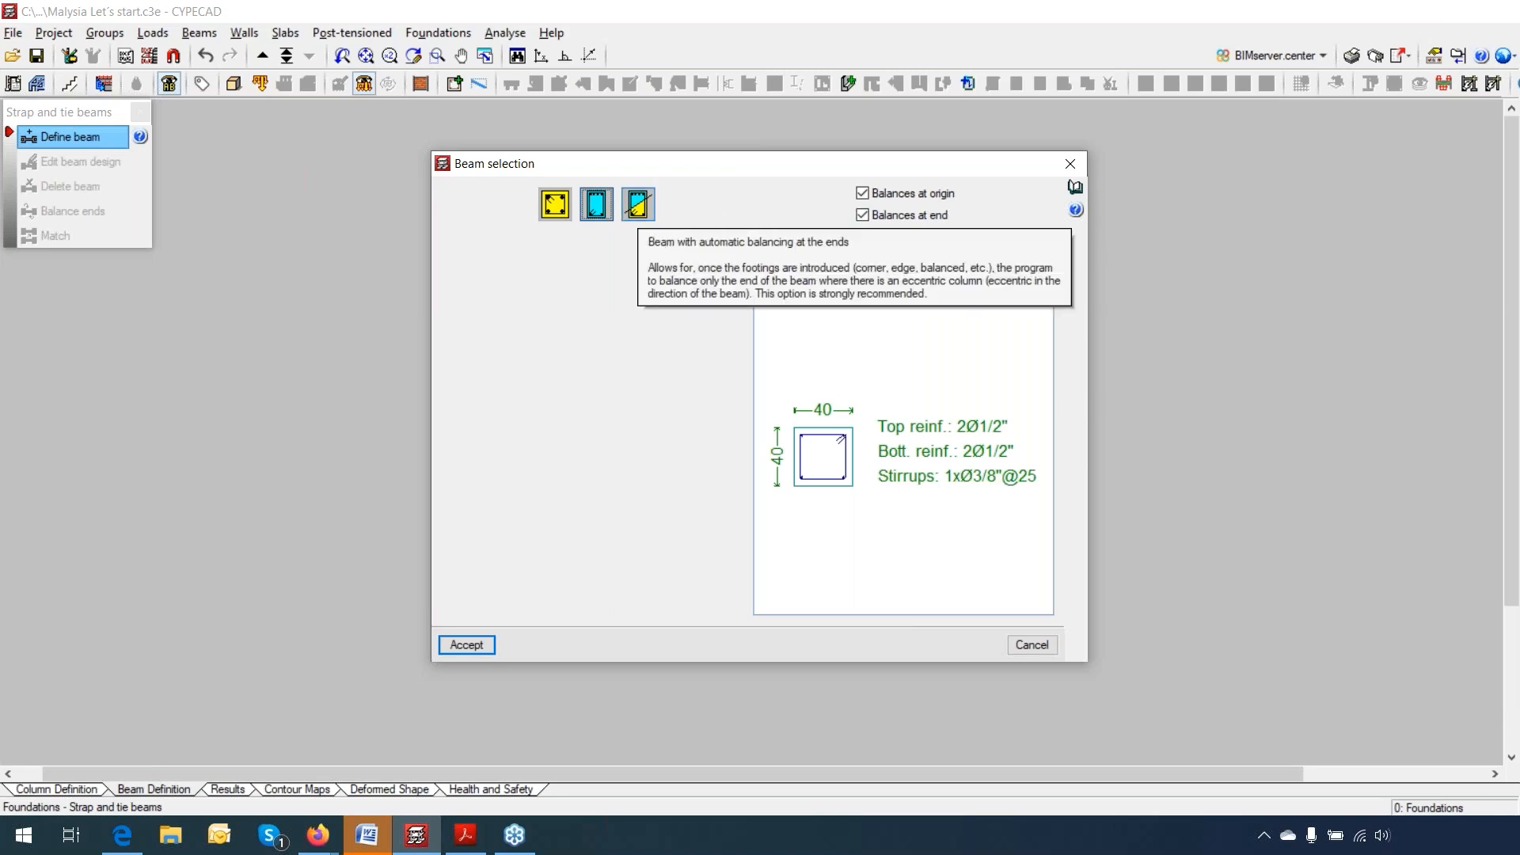
pyautogui.click(639, 207)
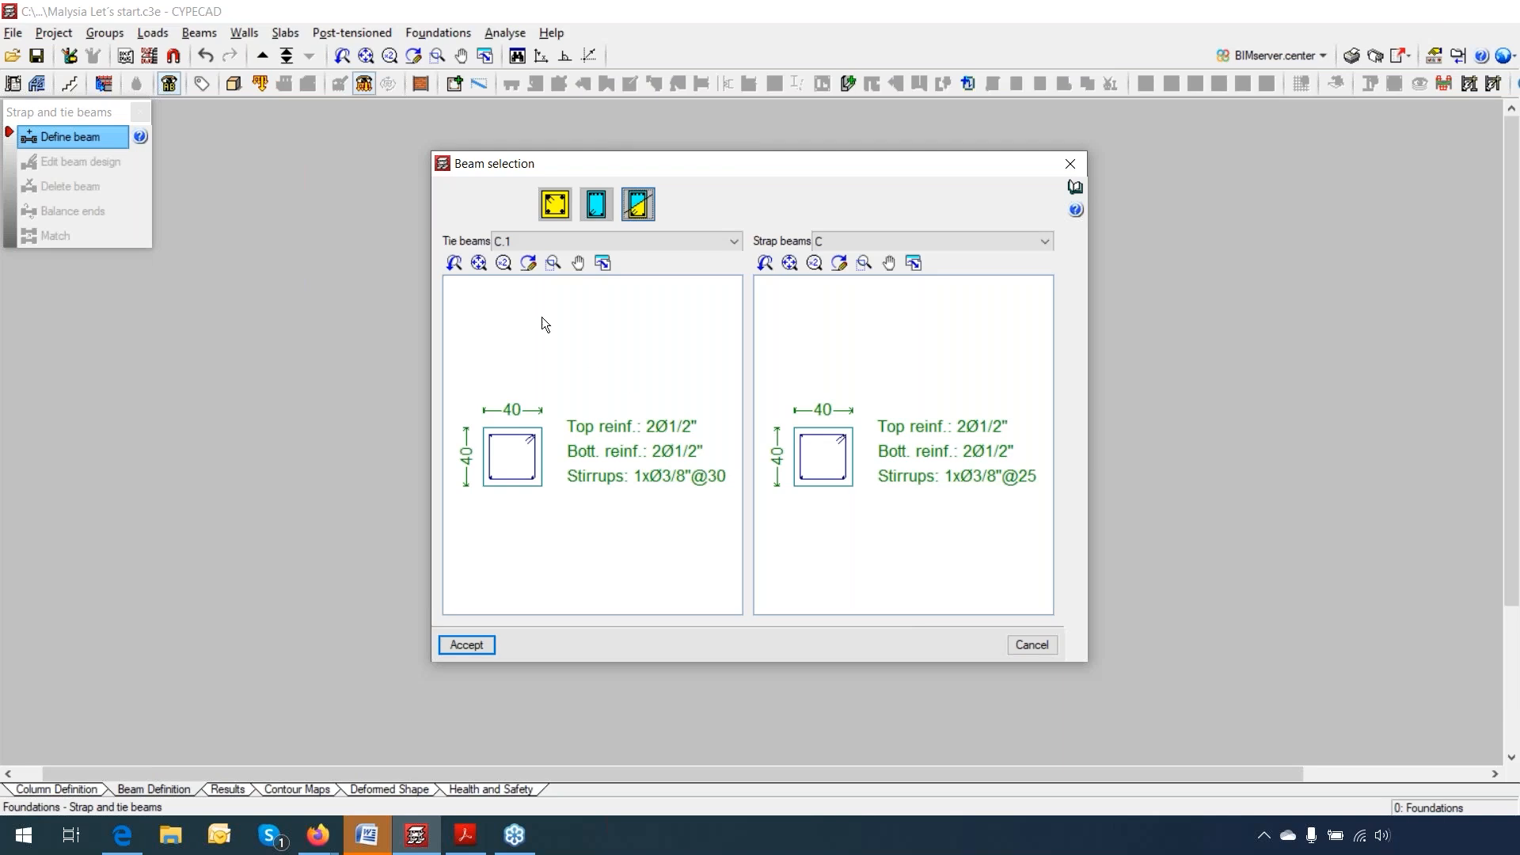
# Step: Browse the tie beam sections, including C.2.2, and select C.8.1
pyautogui.click(733, 241)
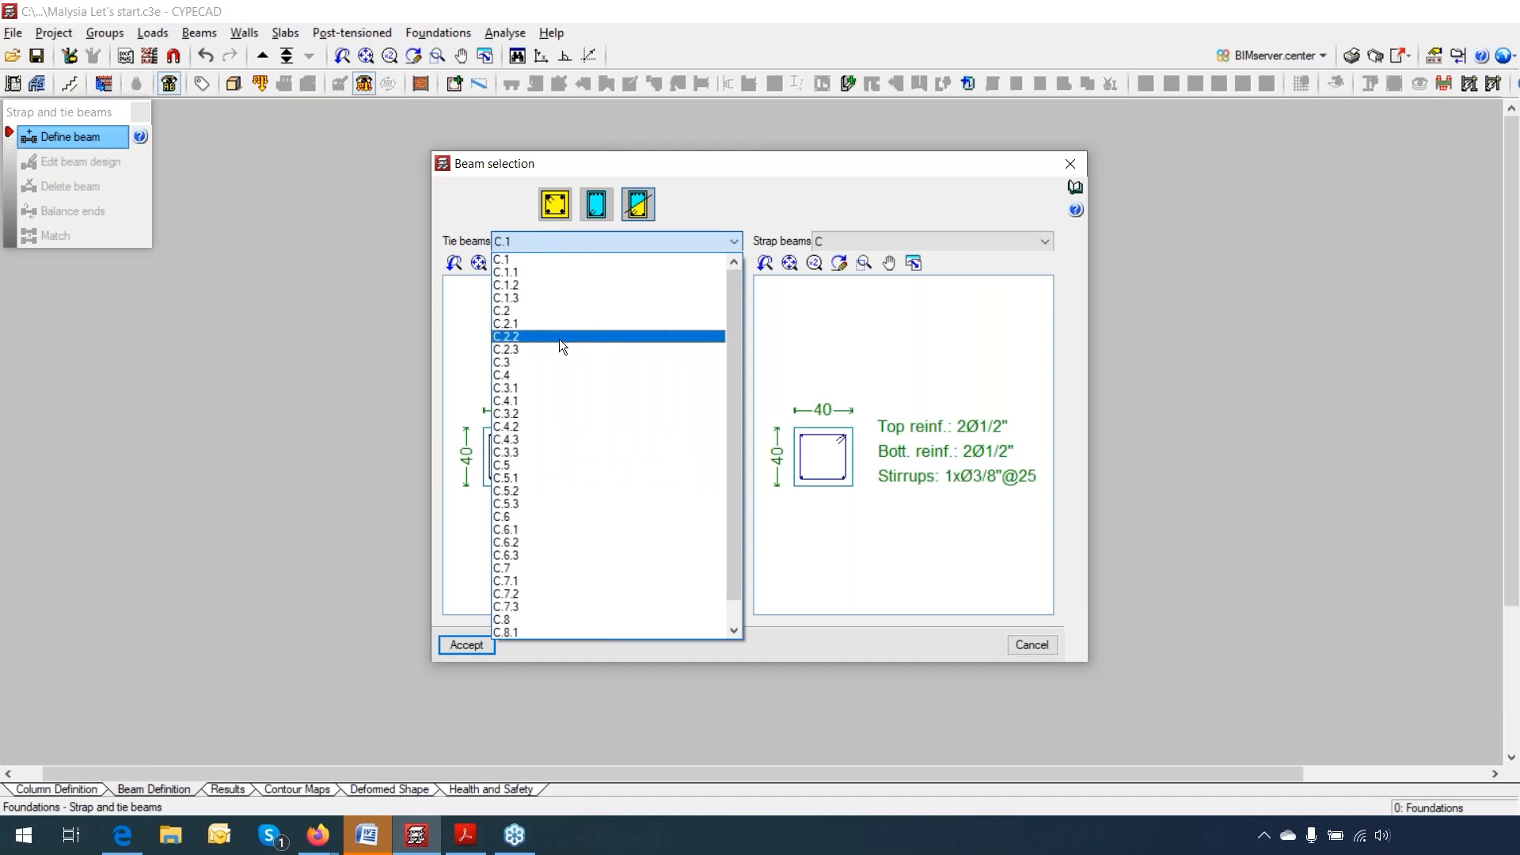
pyautogui.click(559, 337)
pyautogui.click(733, 243)
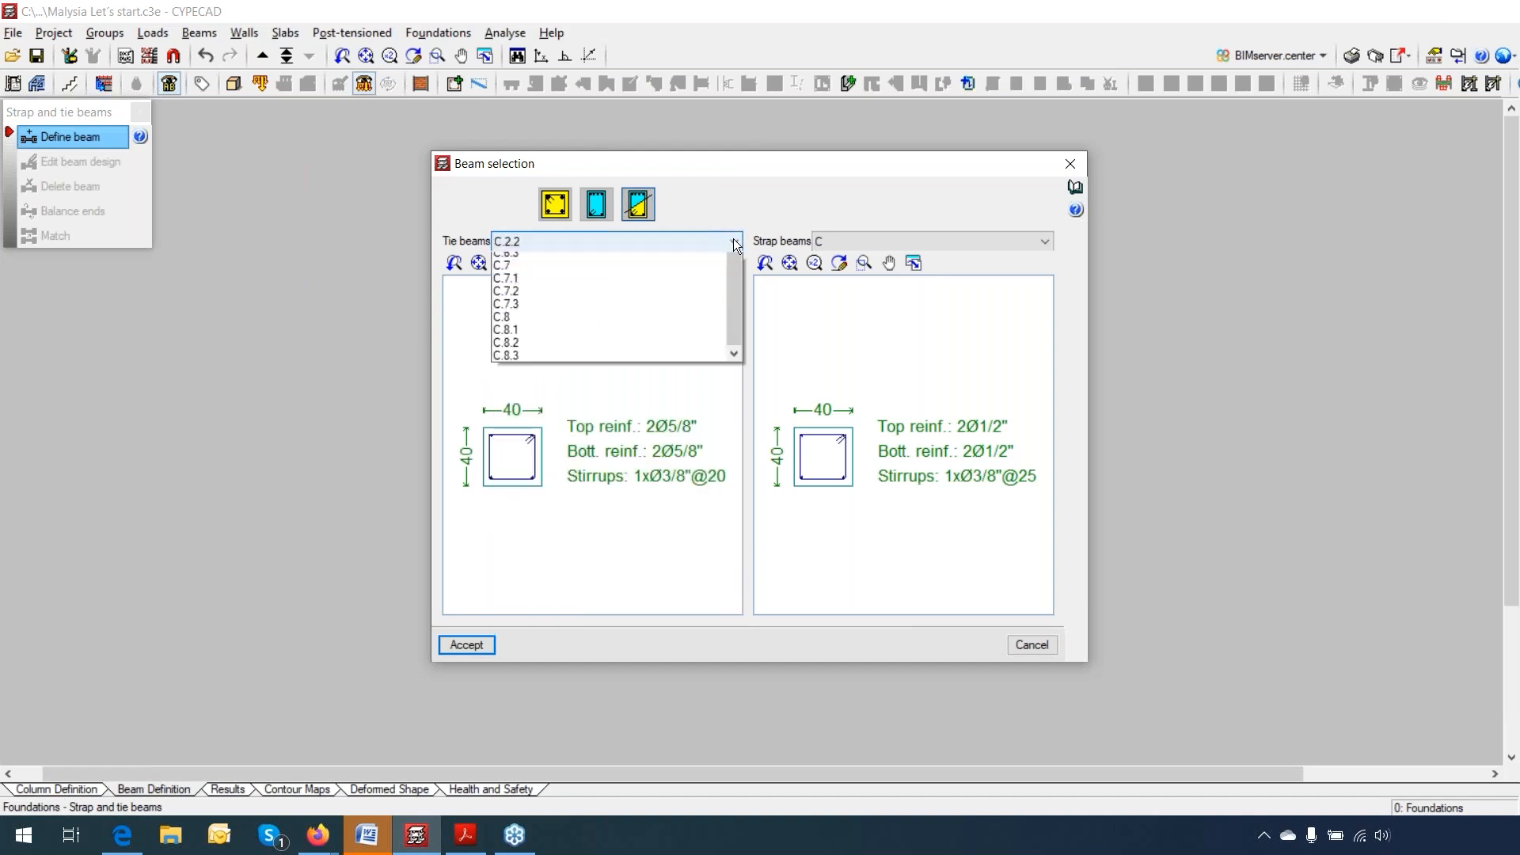
pyautogui.click(580, 545)
pyautogui.click(733, 237)
pyautogui.click(581, 606)
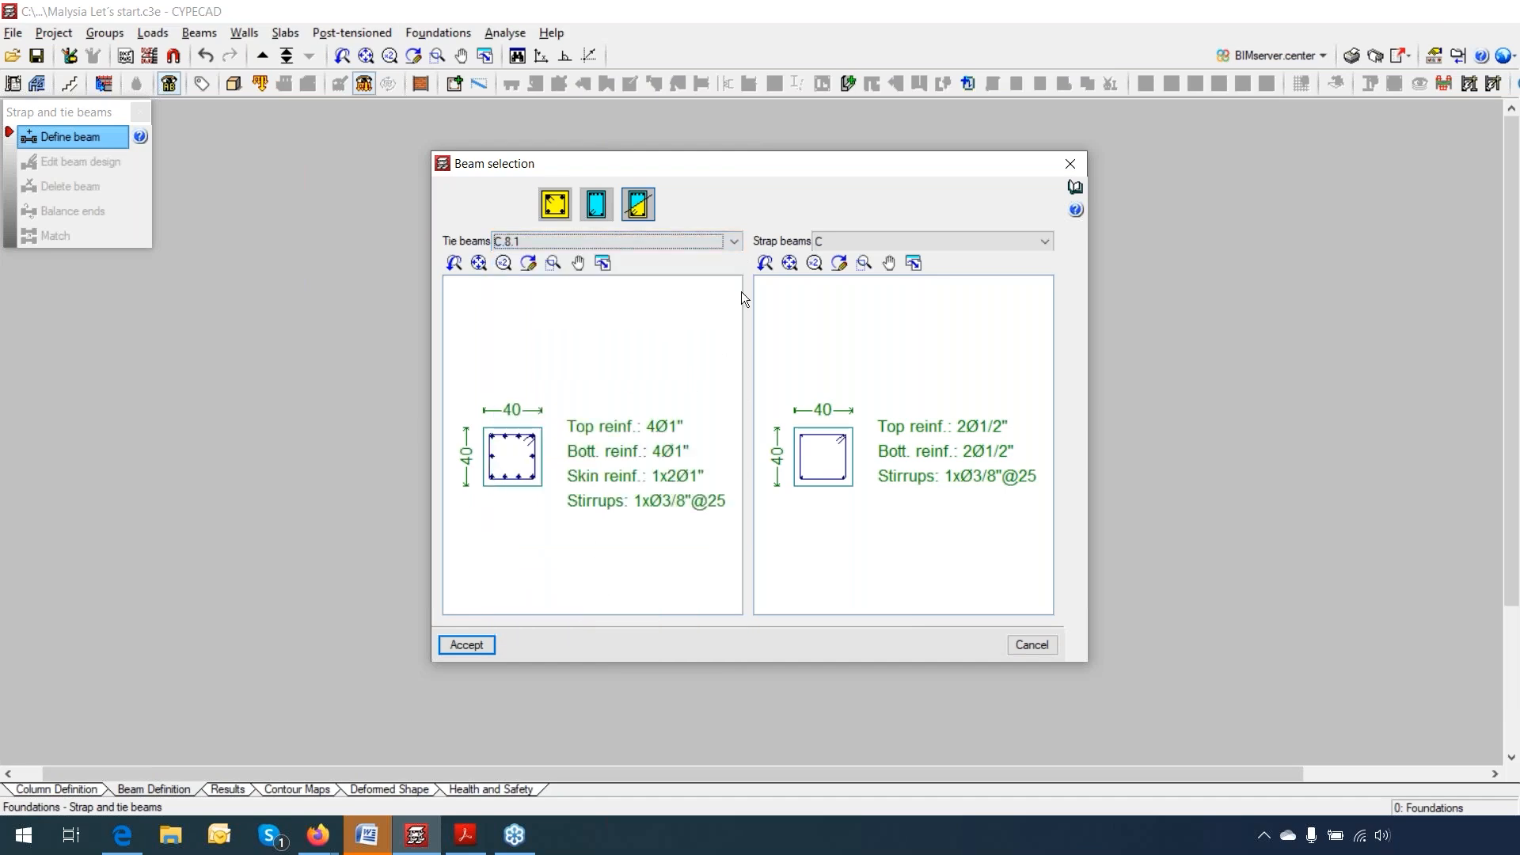
# Step: Compare strap beam sections VC.T-1, VC.T-2 and VC.S-4, select VC.T-8.2, and accept the beam selection with automatic end balancing
pyautogui.click(1046, 240)
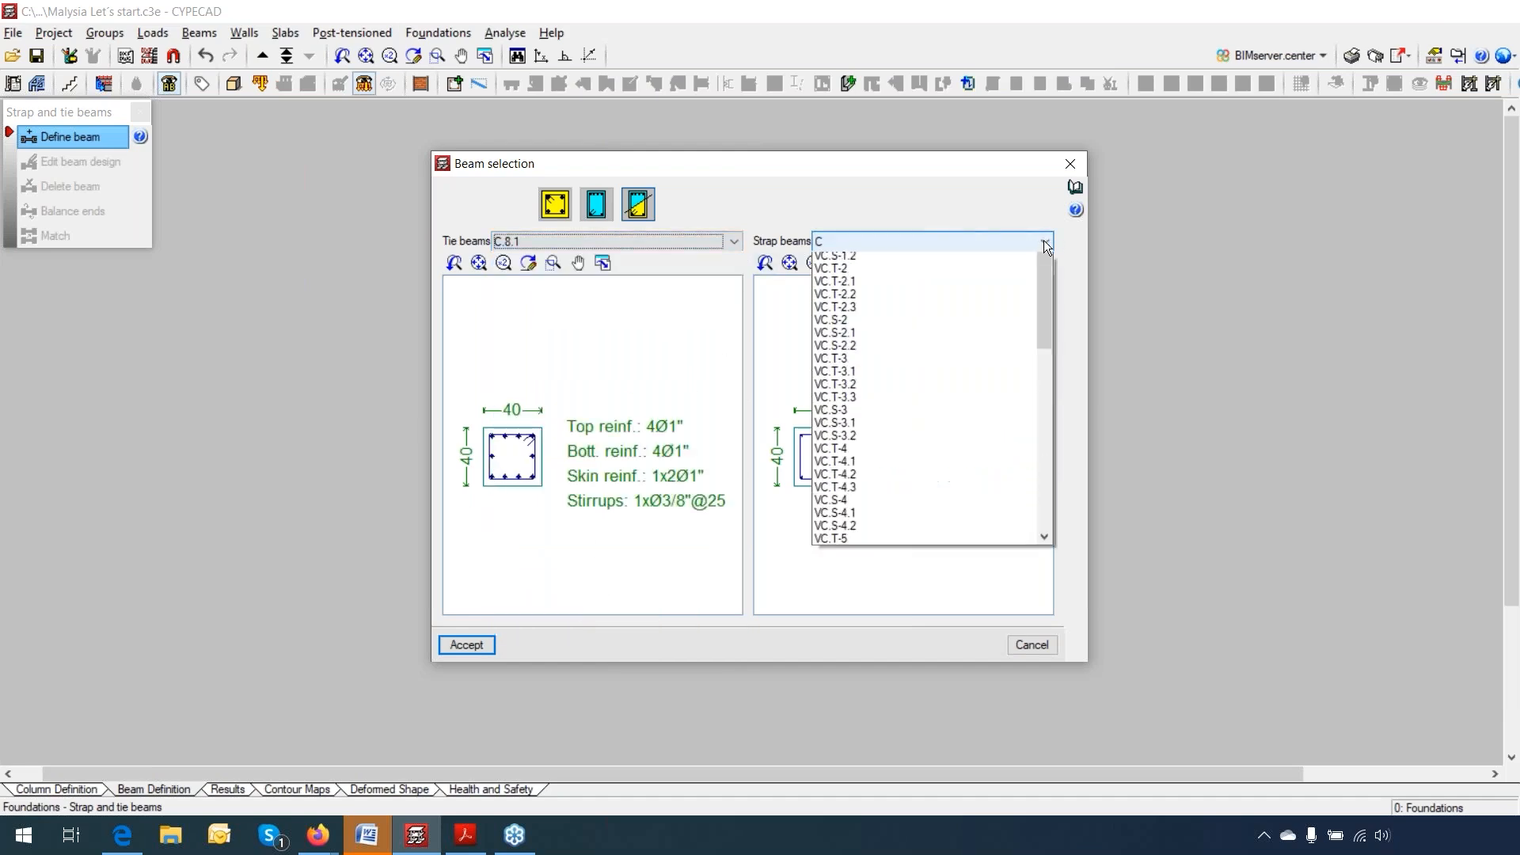
pyautogui.click(915, 276)
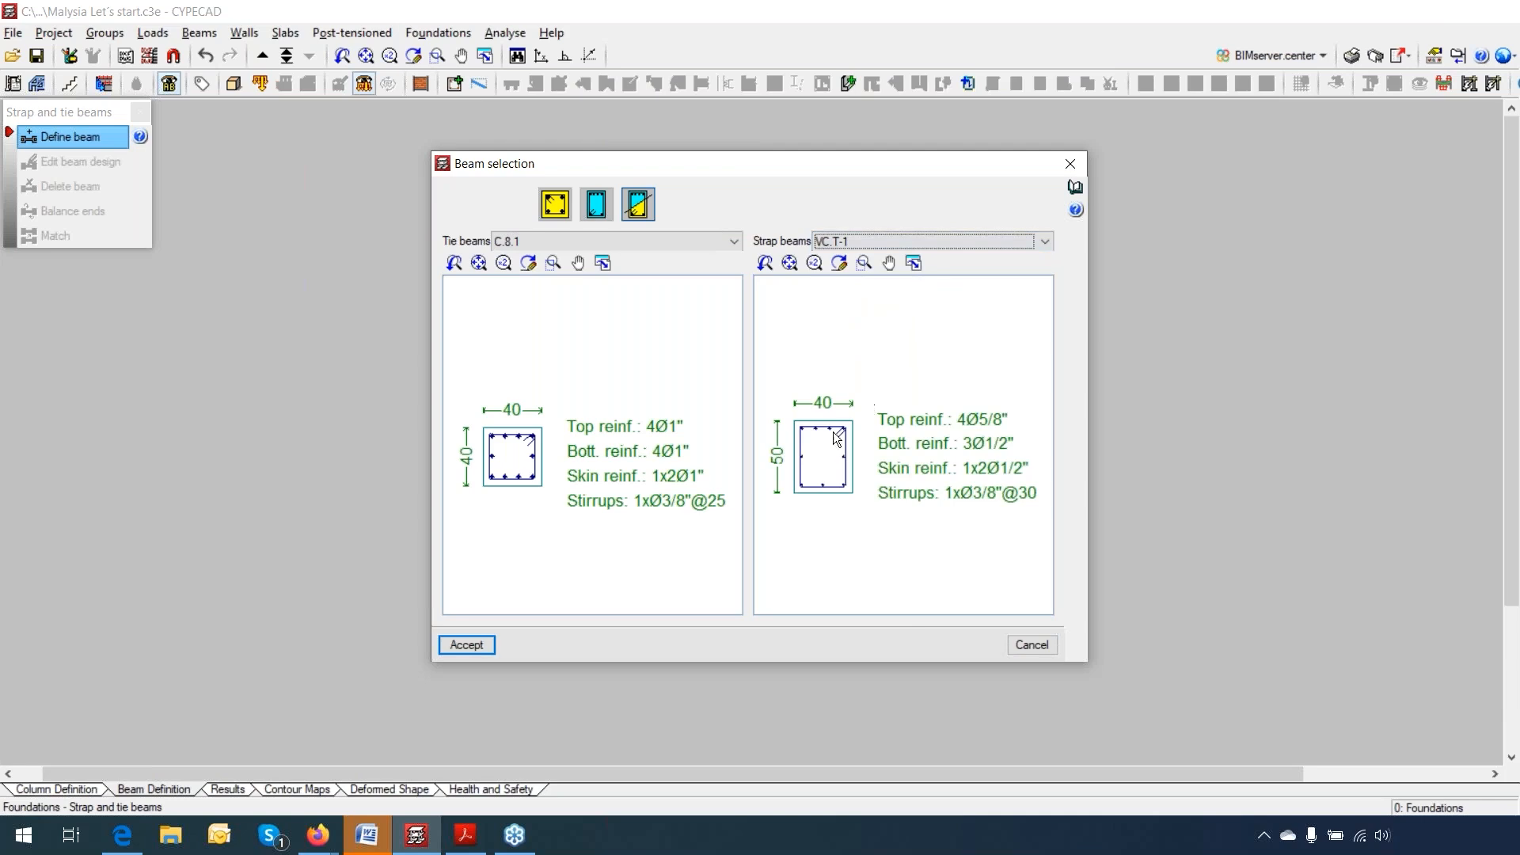
pyautogui.click(1025, 245)
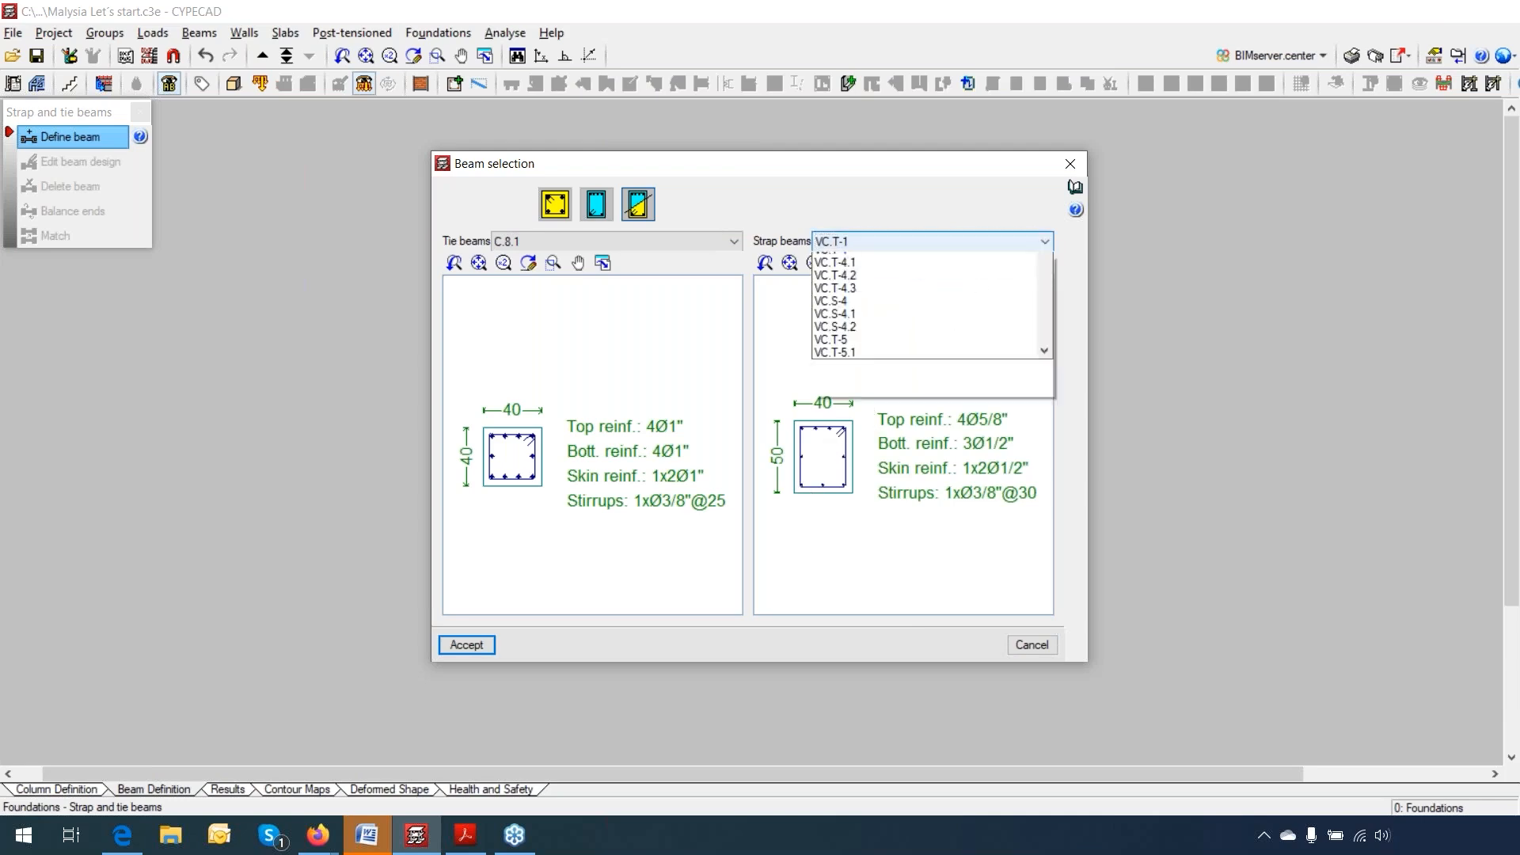
pyautogui.click(887, 263)
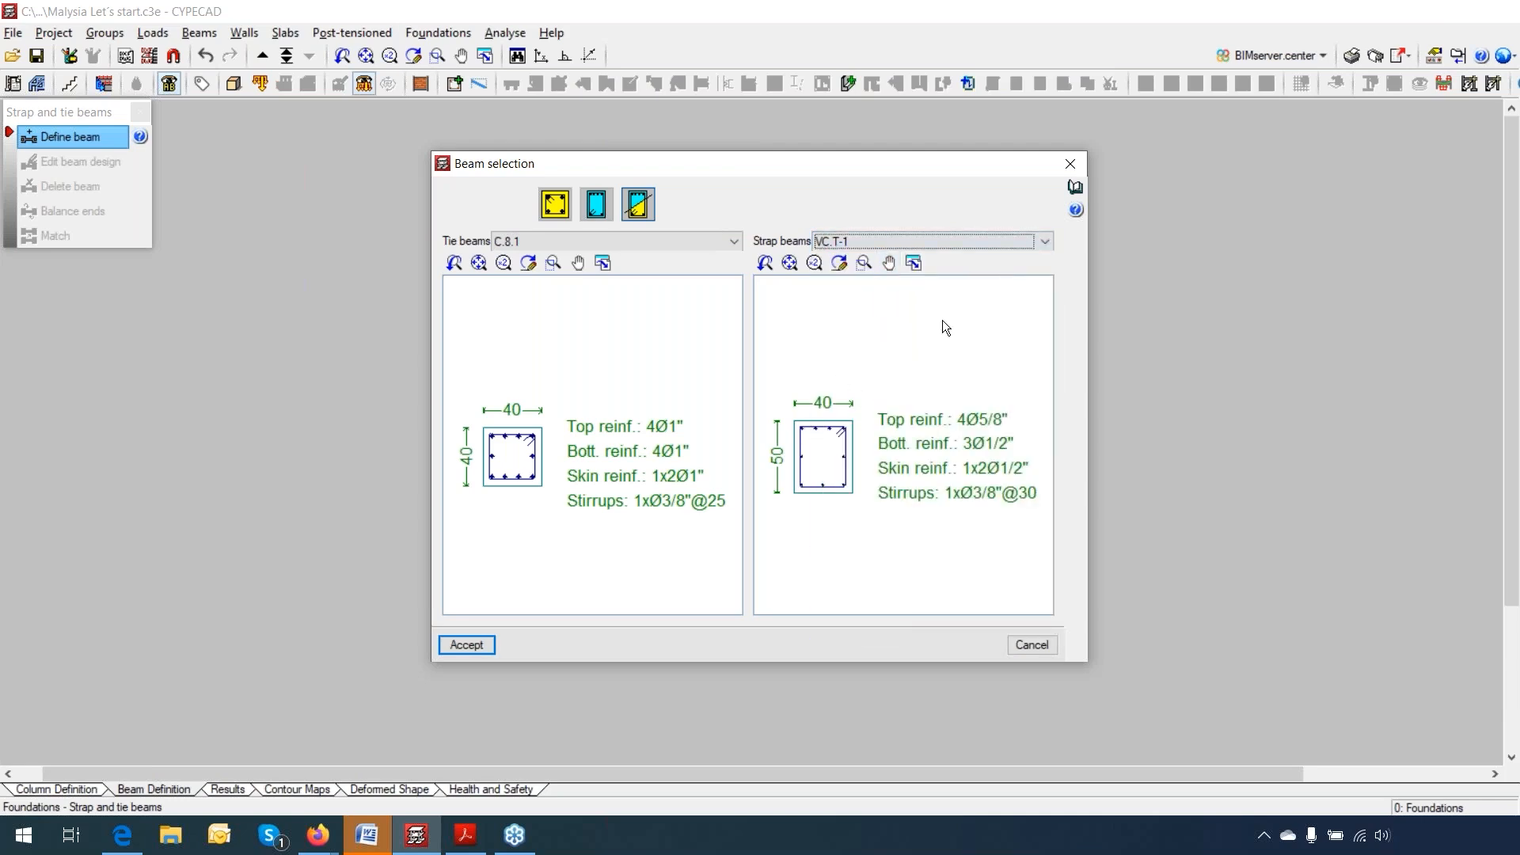
pyautogui.click(1028, 250)
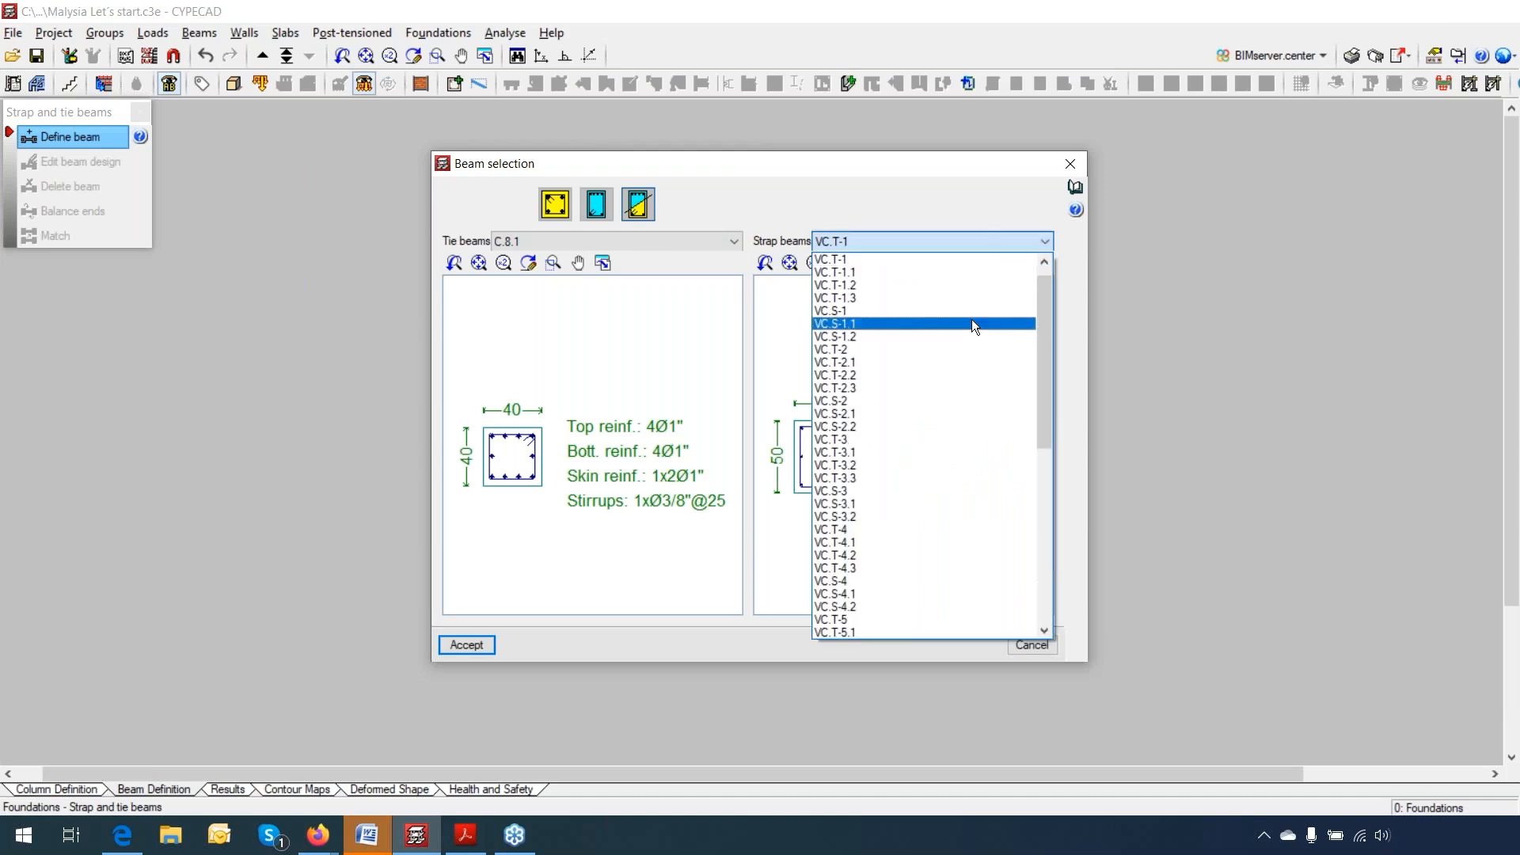
pyautogui.click(964, 349)
pyautogui.click(1042, 241)
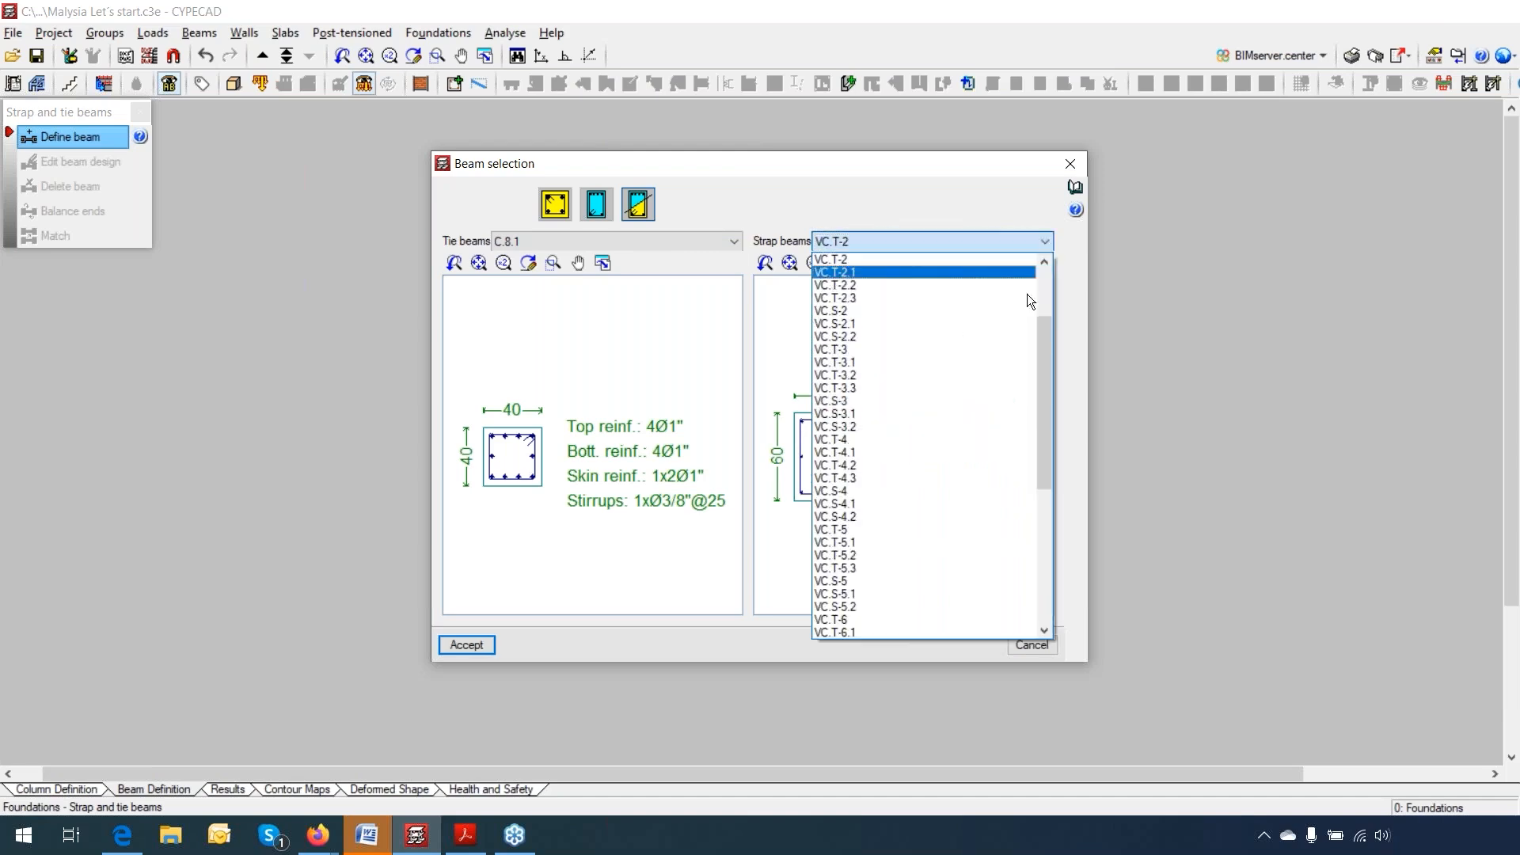
pyautogui.click(935, 489)
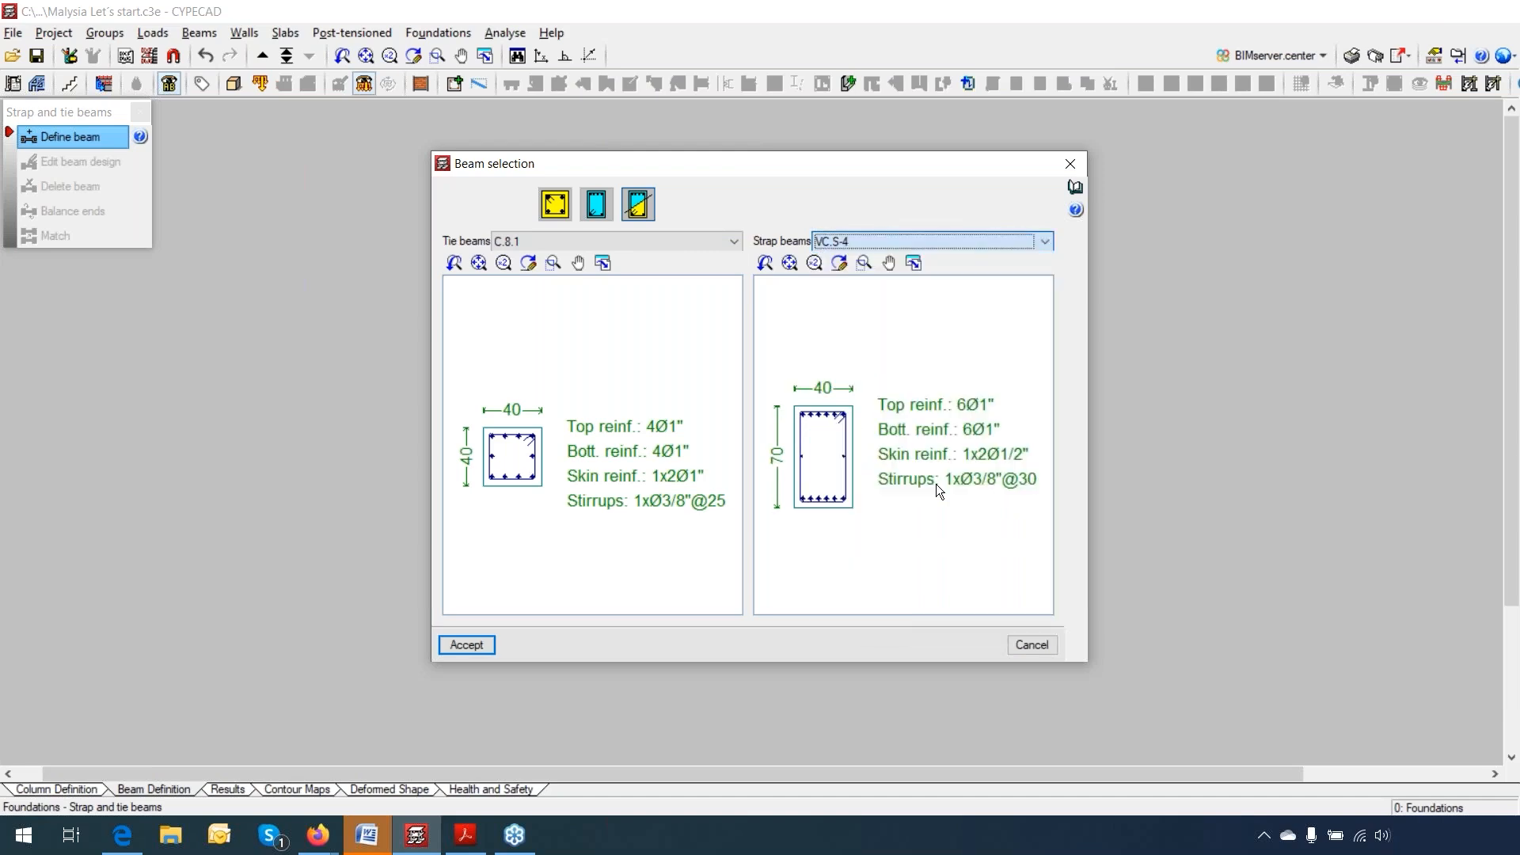
pyautogui.click(1043, 247)
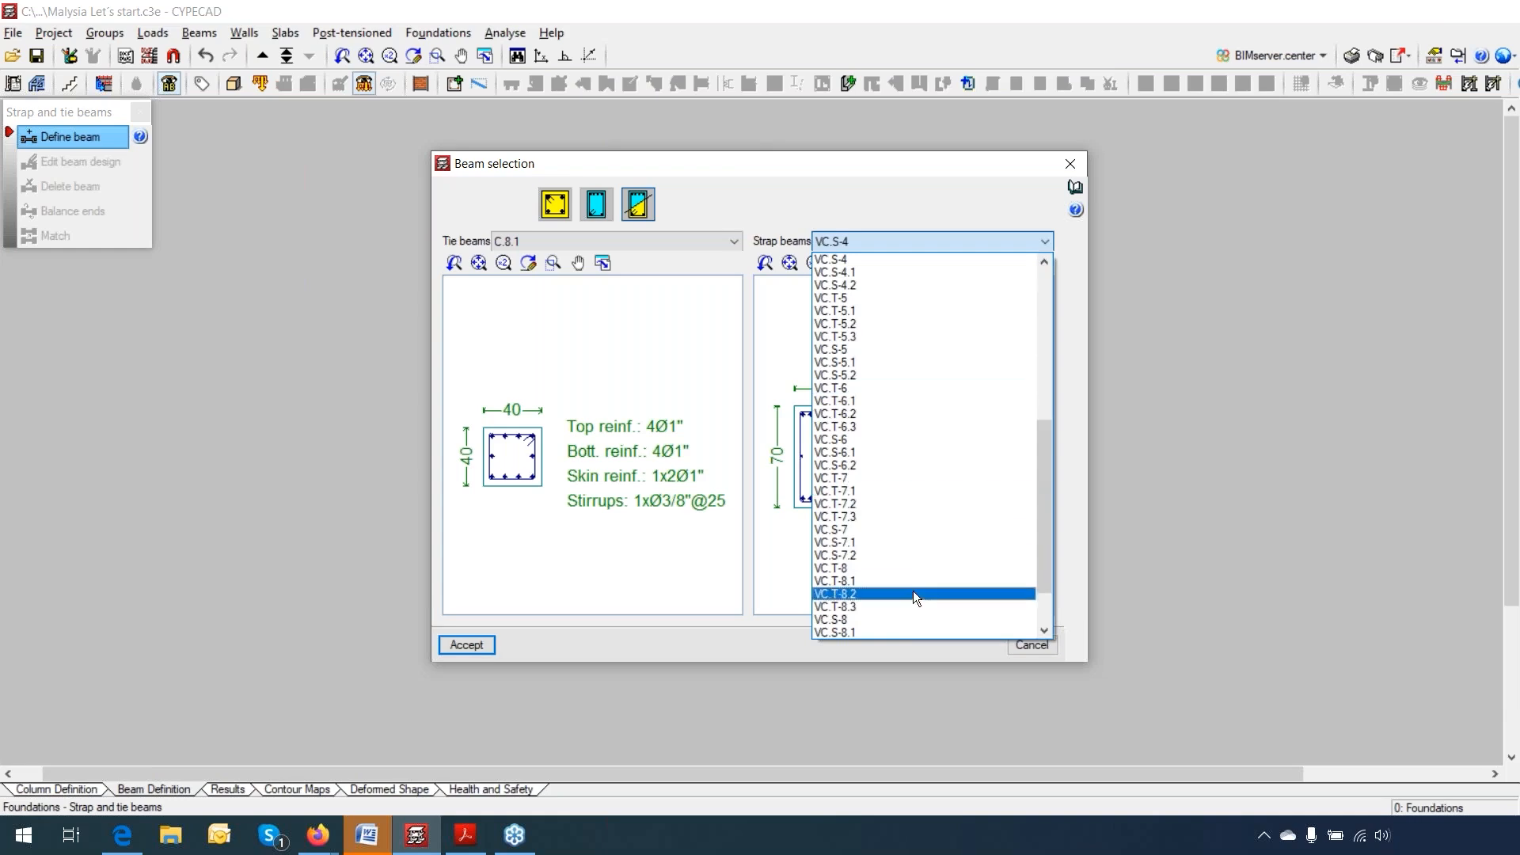
pyautogui.click(913, 591)
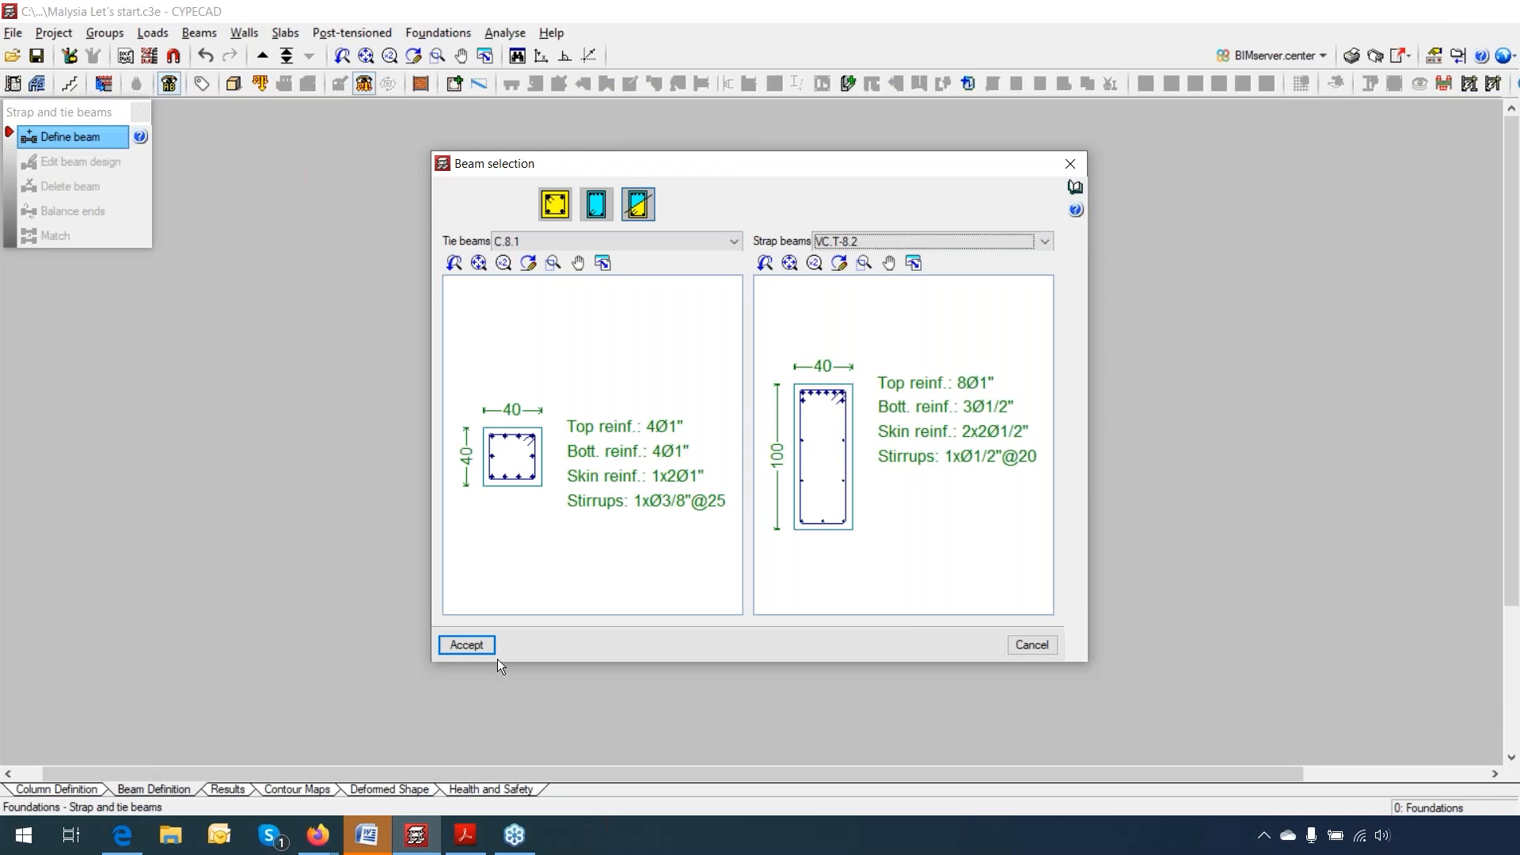
pyautogui.click(644, 208)
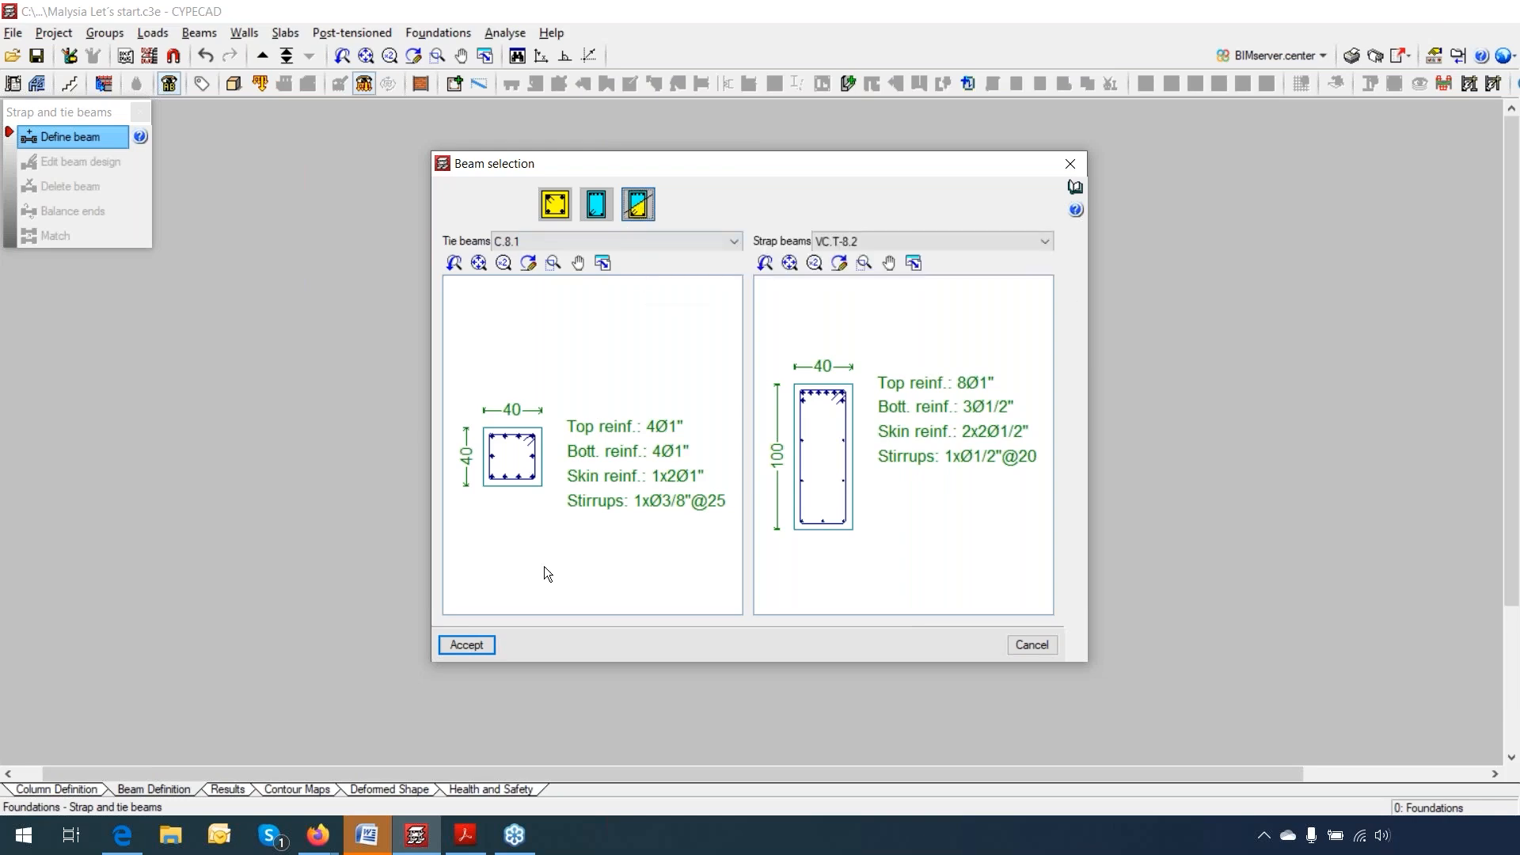
pyautogui.click(484, 648)
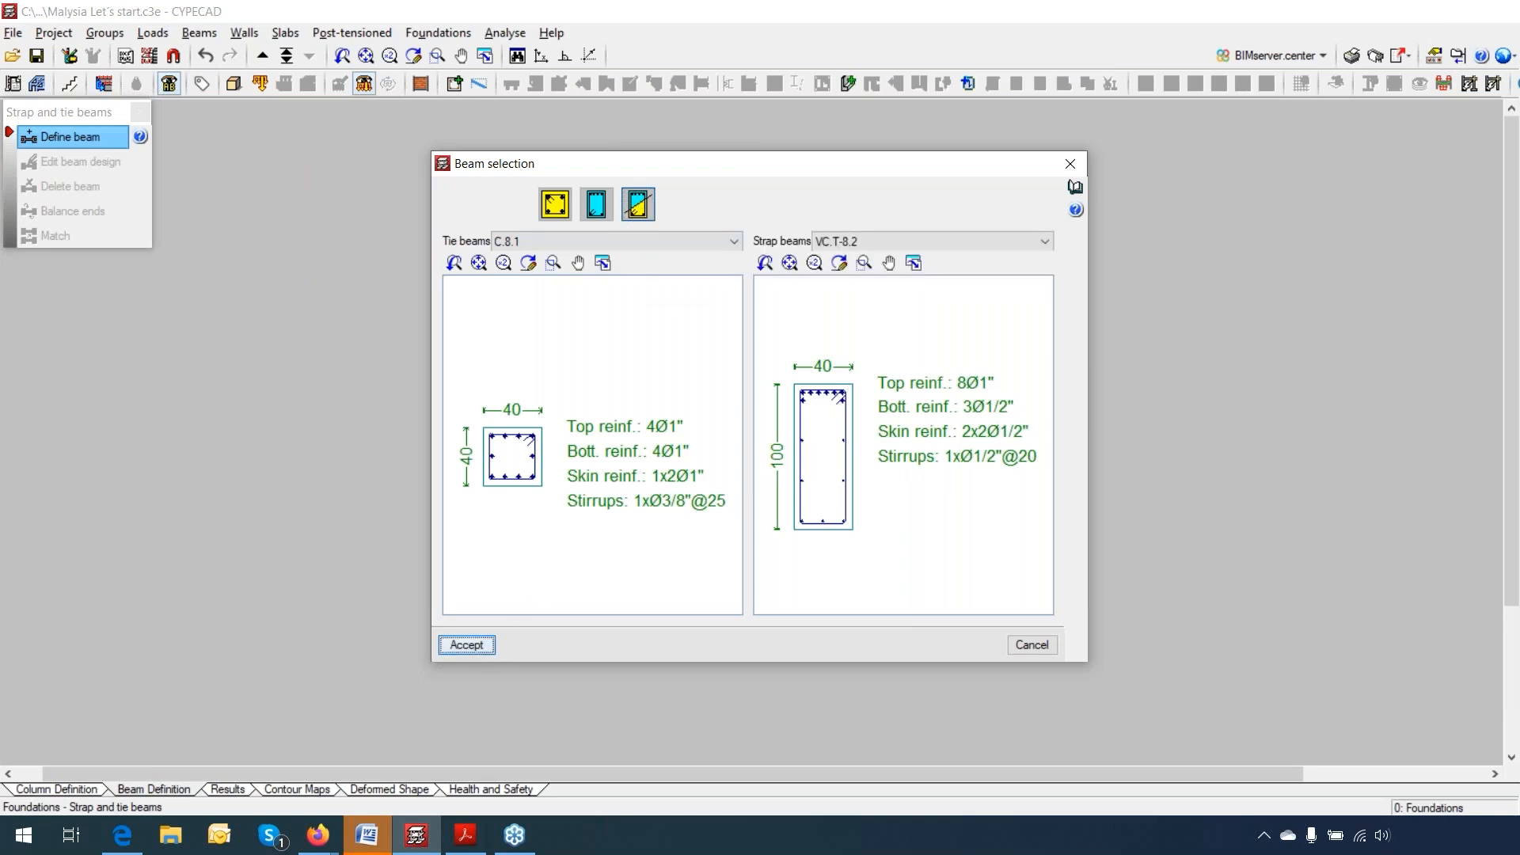
# Step: Connect the footings of columns C2 and C6 with a foundation beam
pyautogui.scroll(3, 760, 672)
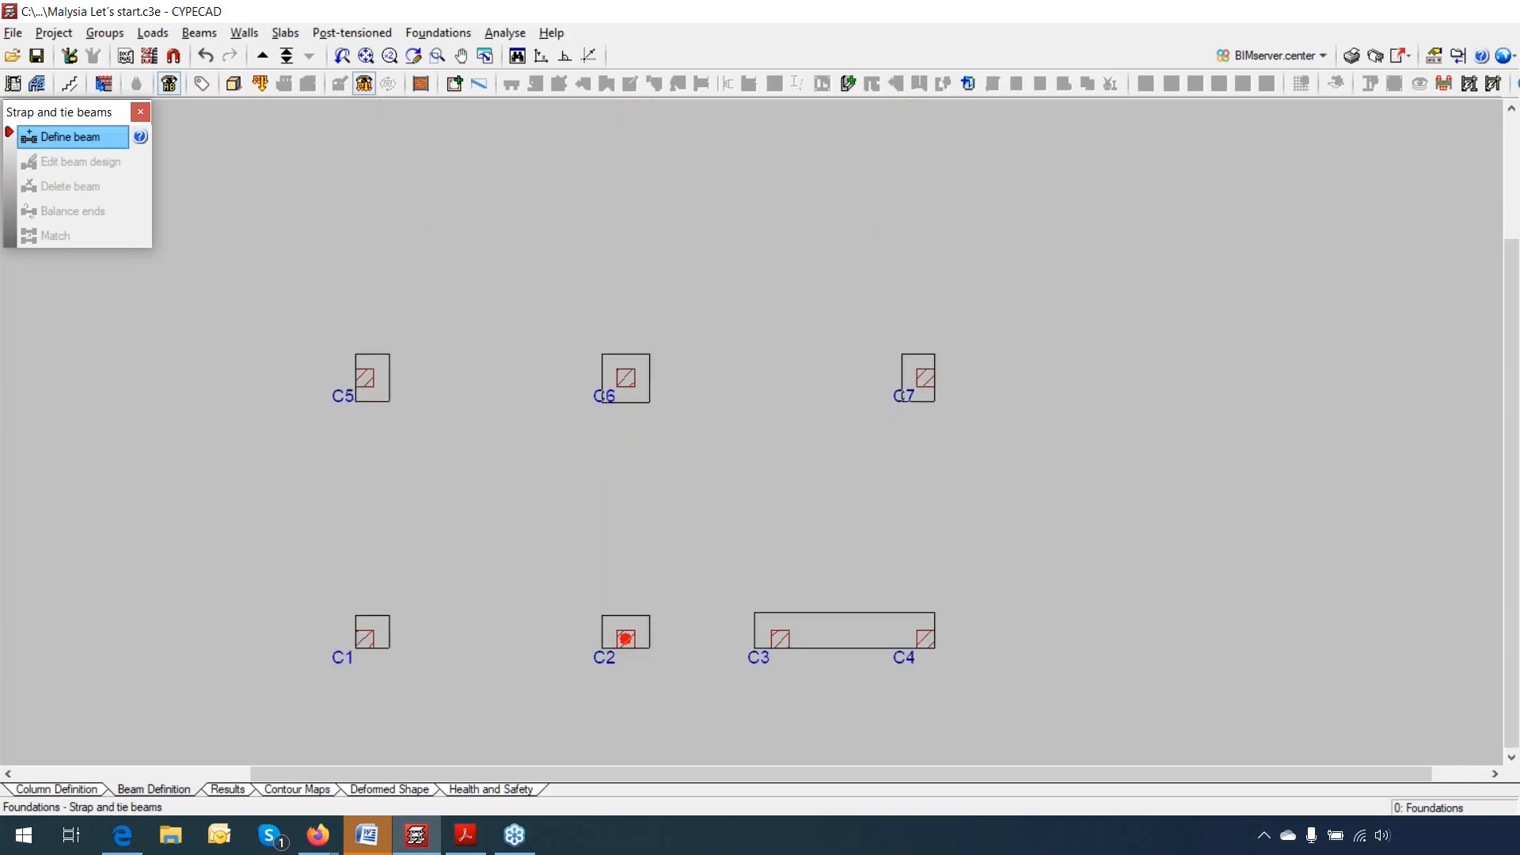
pyautogui.click(625, 638)
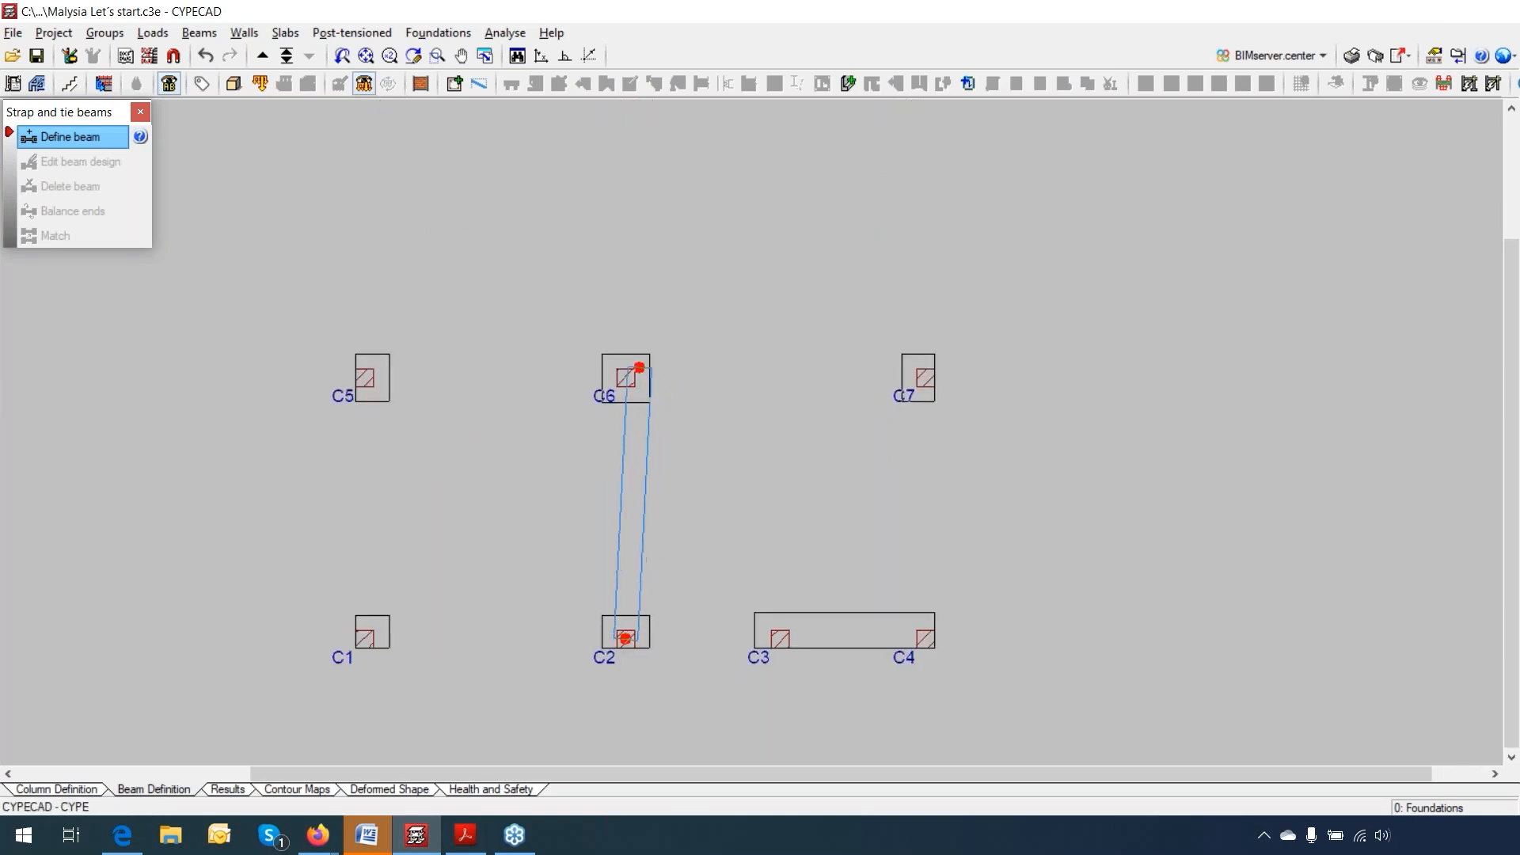
pyautogui.click(625, 378)
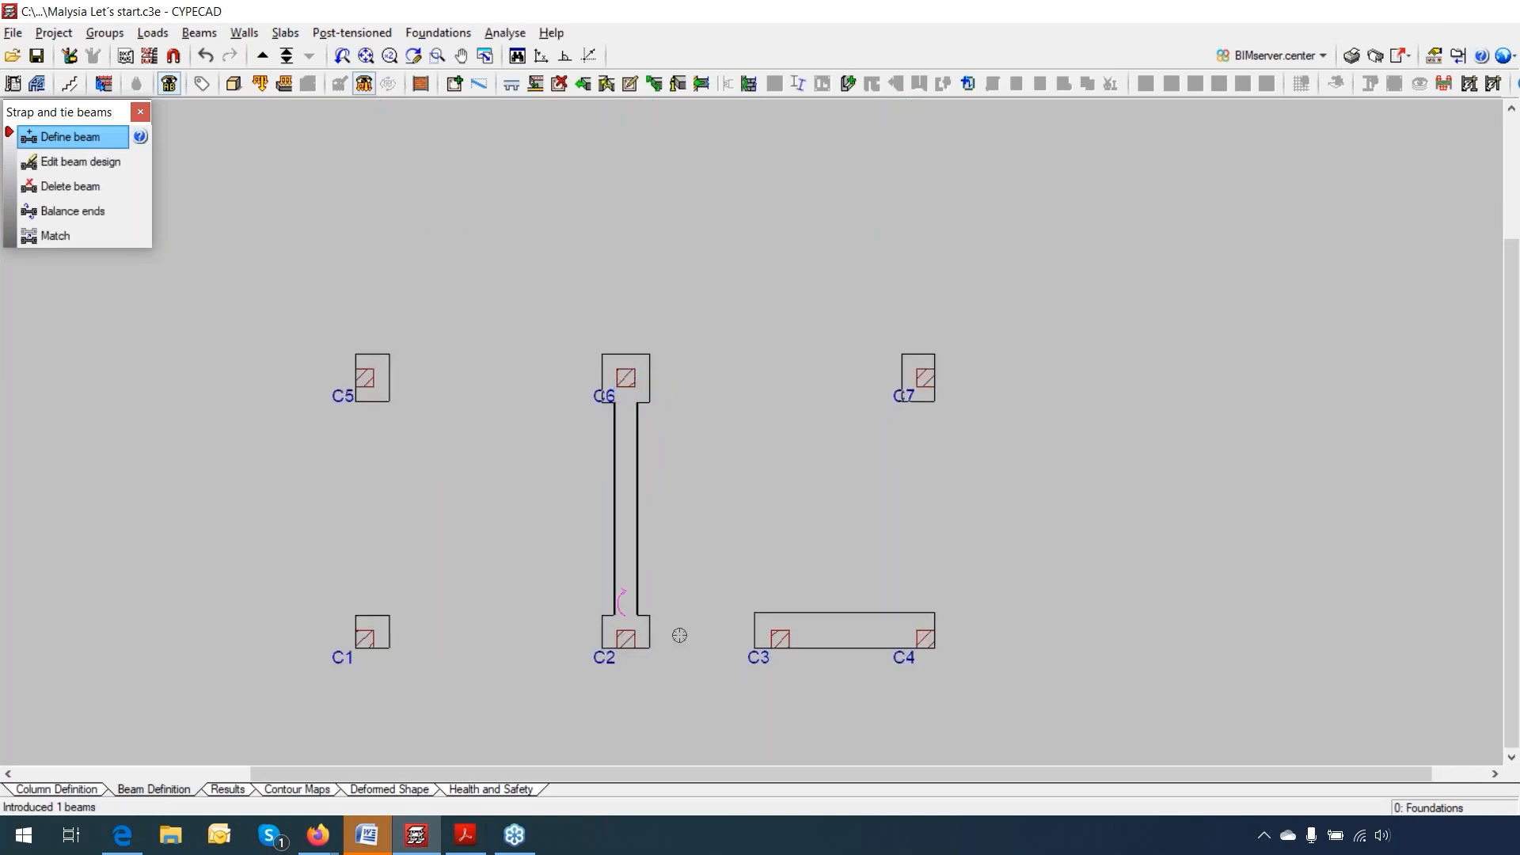
# Step: Introduce a foundation beam between the footings of columns C1 and C5
pyautogui.scroll(2, 679, 635)
pyautogui.moveTo(679, 635); pyautogui.dragTo(686, 517, button='middle')
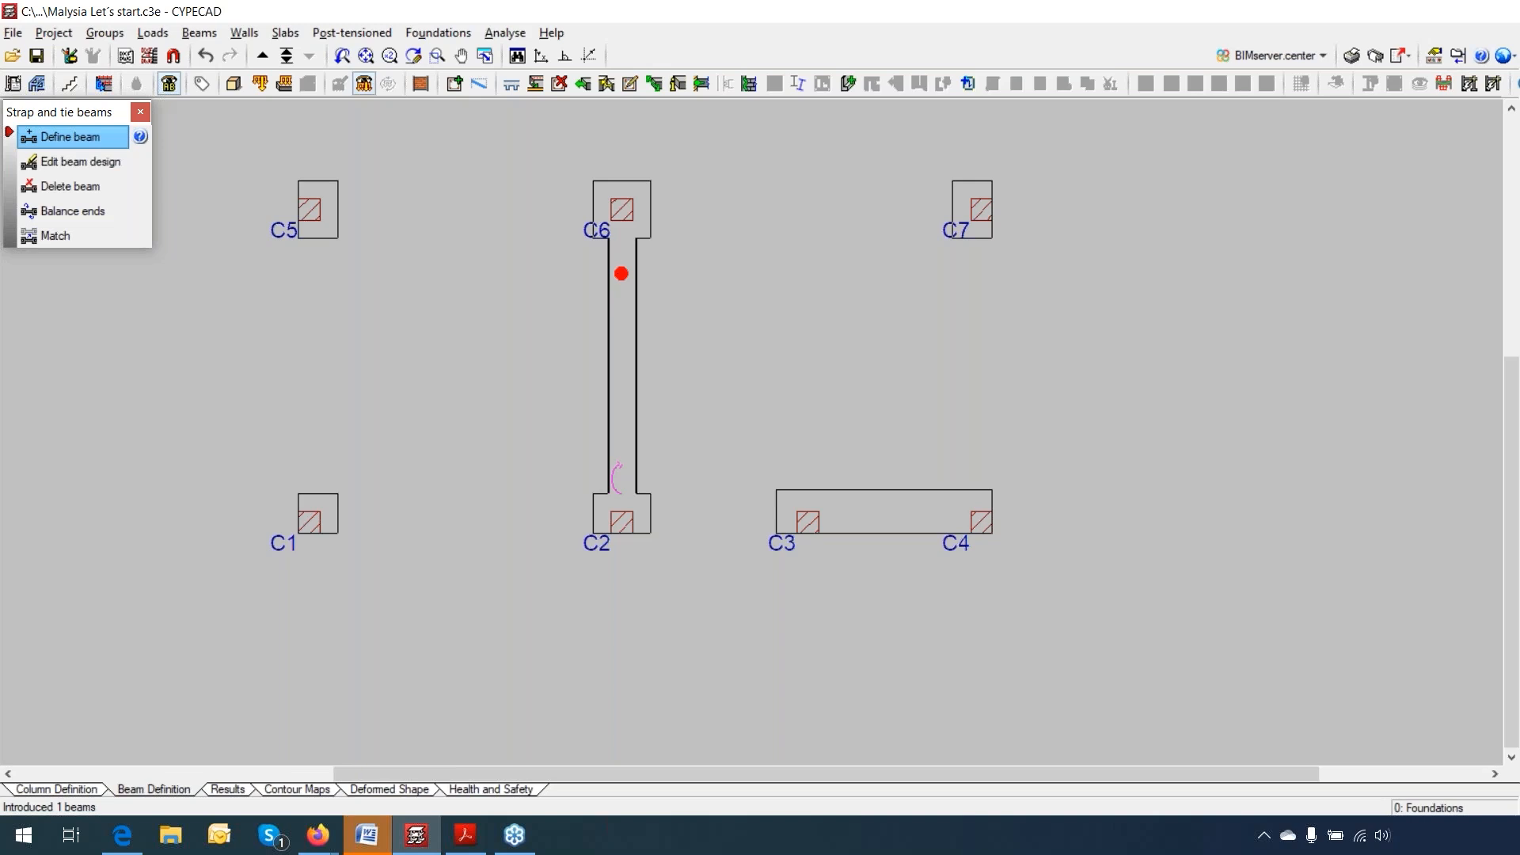
pyautogui.scroll(-1, 506, 431)
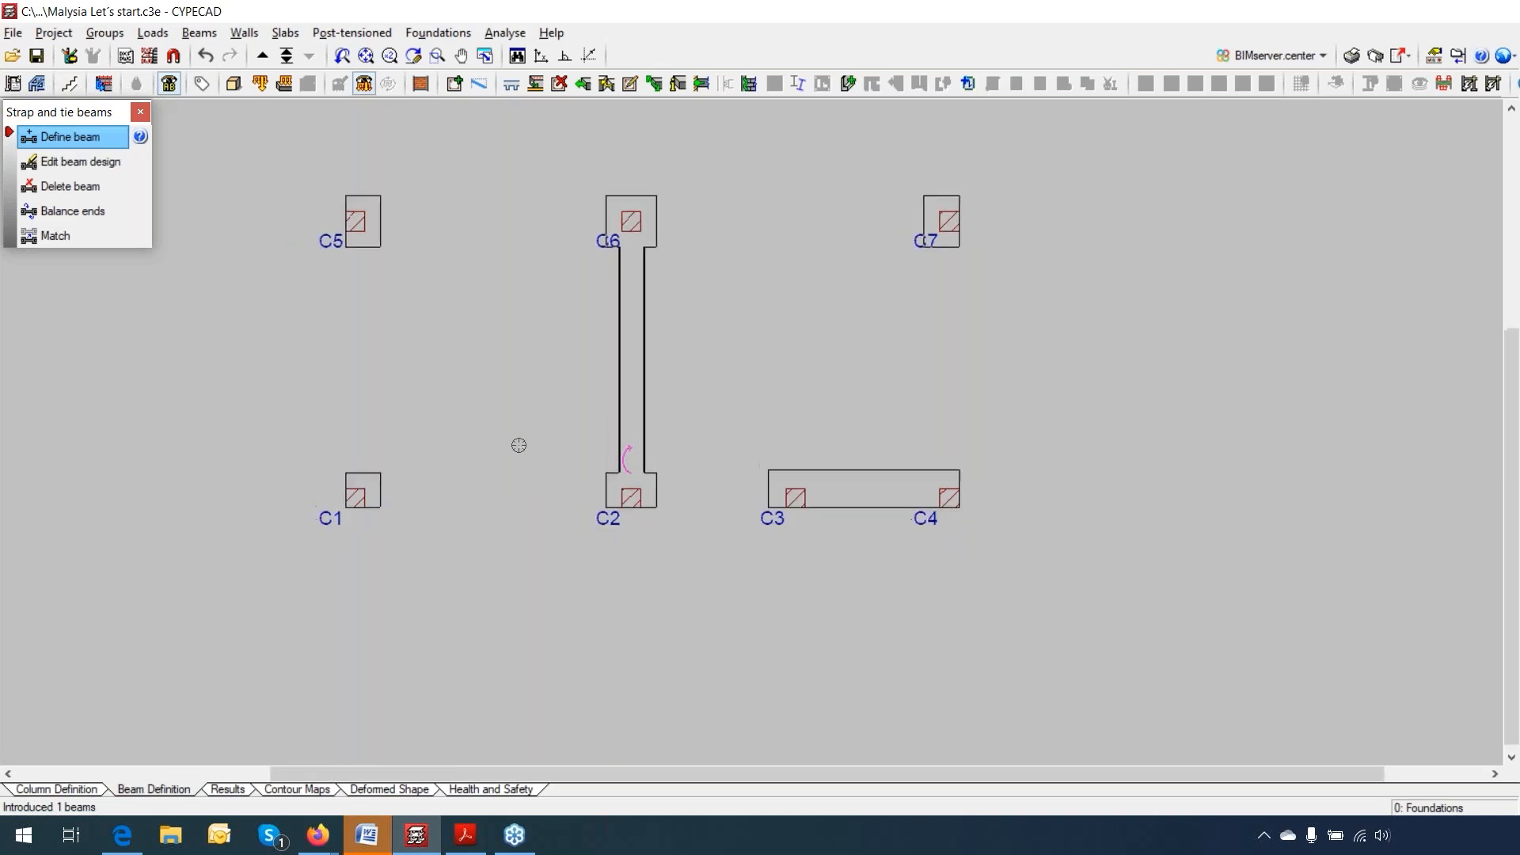
pyautogui.click(389, 571)
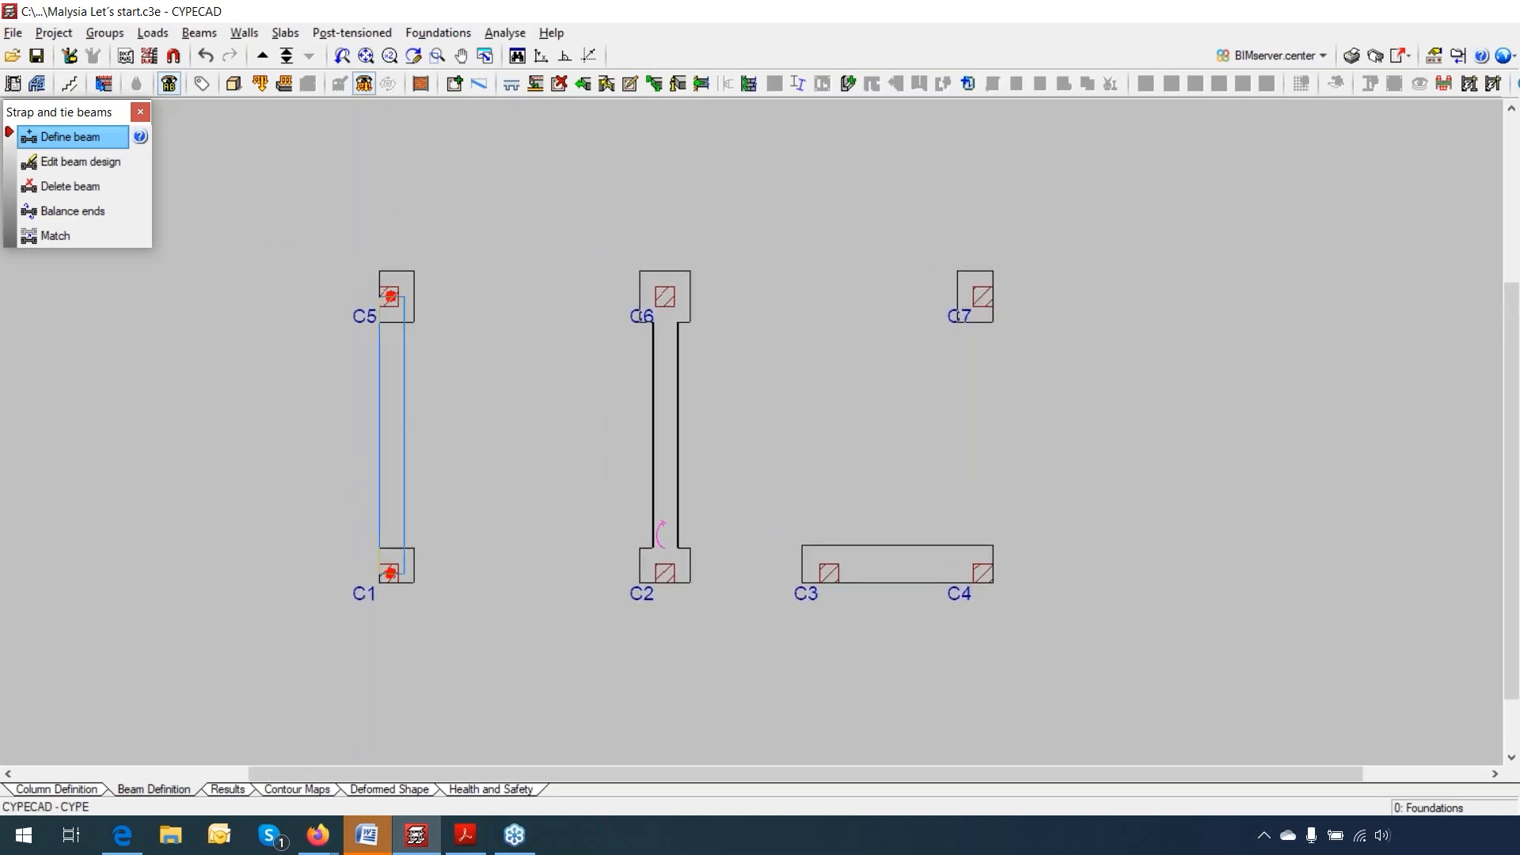
pyautogui.click(389, 297)
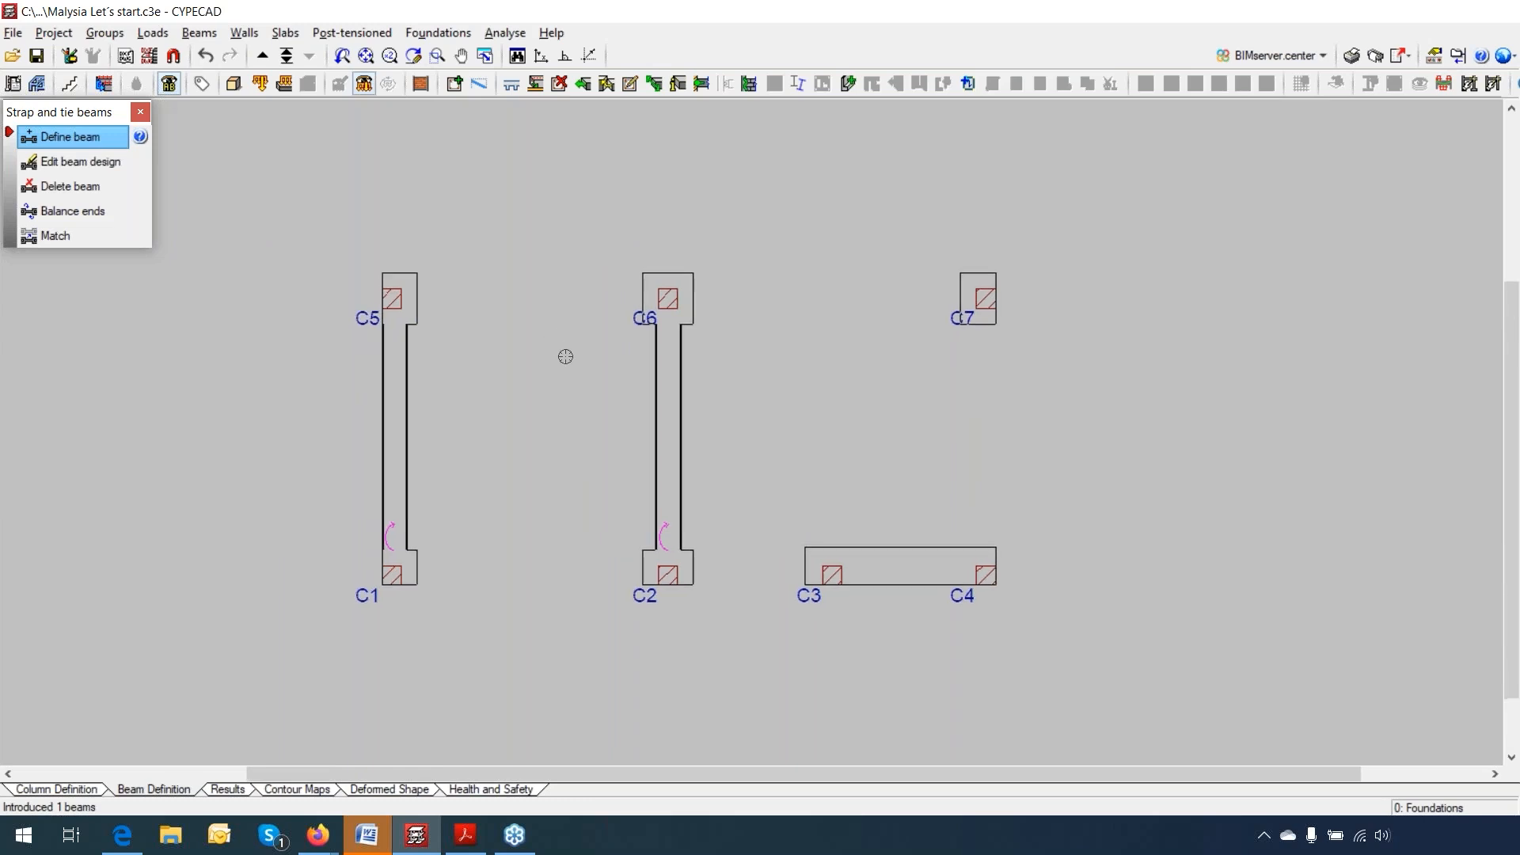
# Step: Introduce foundation beams from column C5 to C8 and from column C9 to C10
pyautogui.moveTo(573, 404); pyautogui.dragTo(573, 488, button='middle')
pyautogui.click(410, 432)
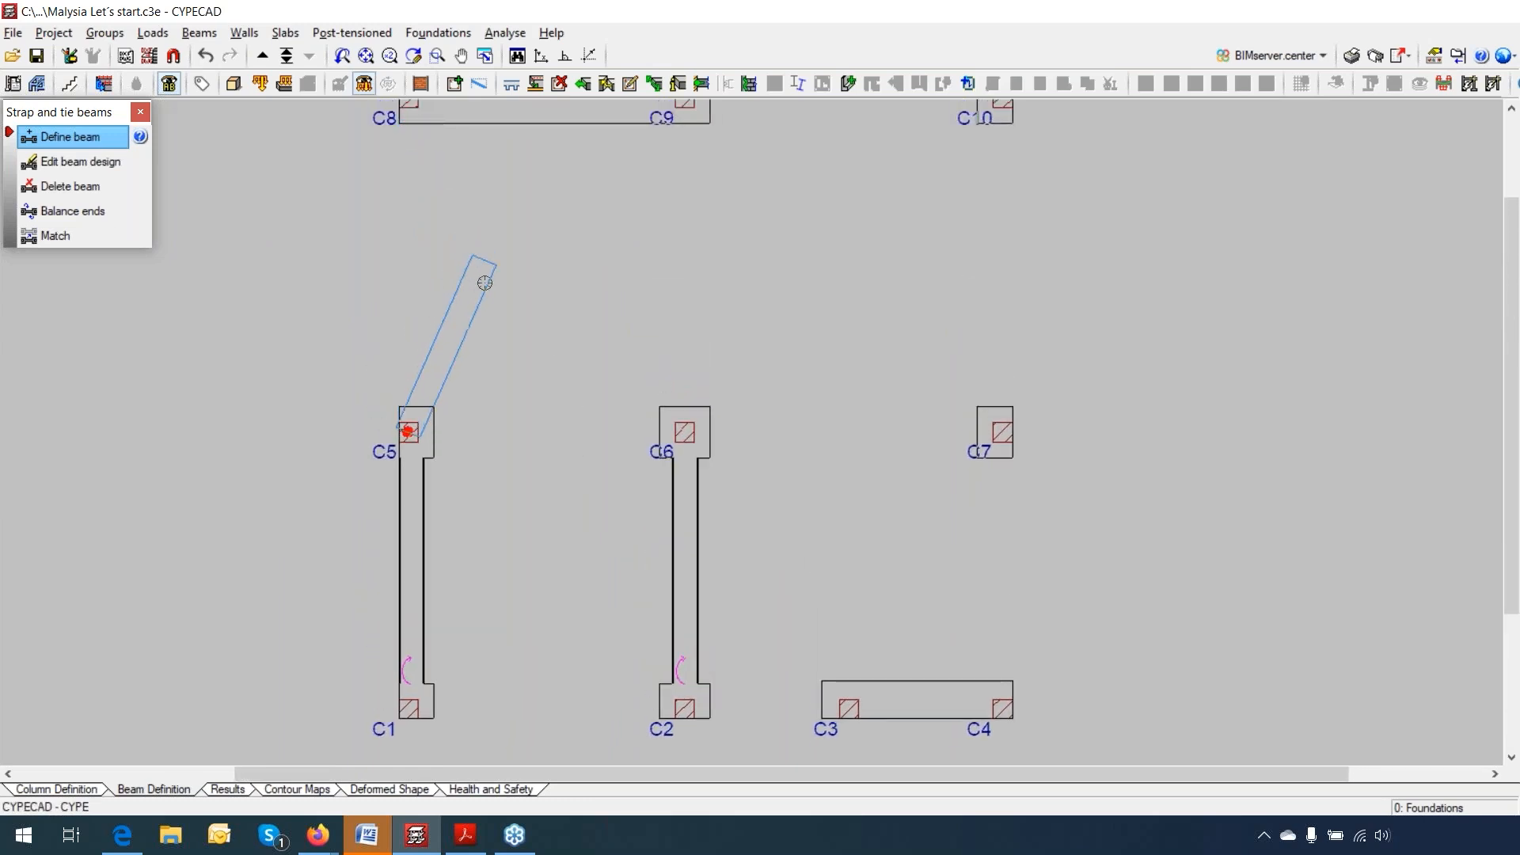
pyautogui.moveTo(485, 283); pyautogui.dragTo(488, 378, button='middle')
pyautogui.click(413, 194)
pyautogui.click(689, 194)
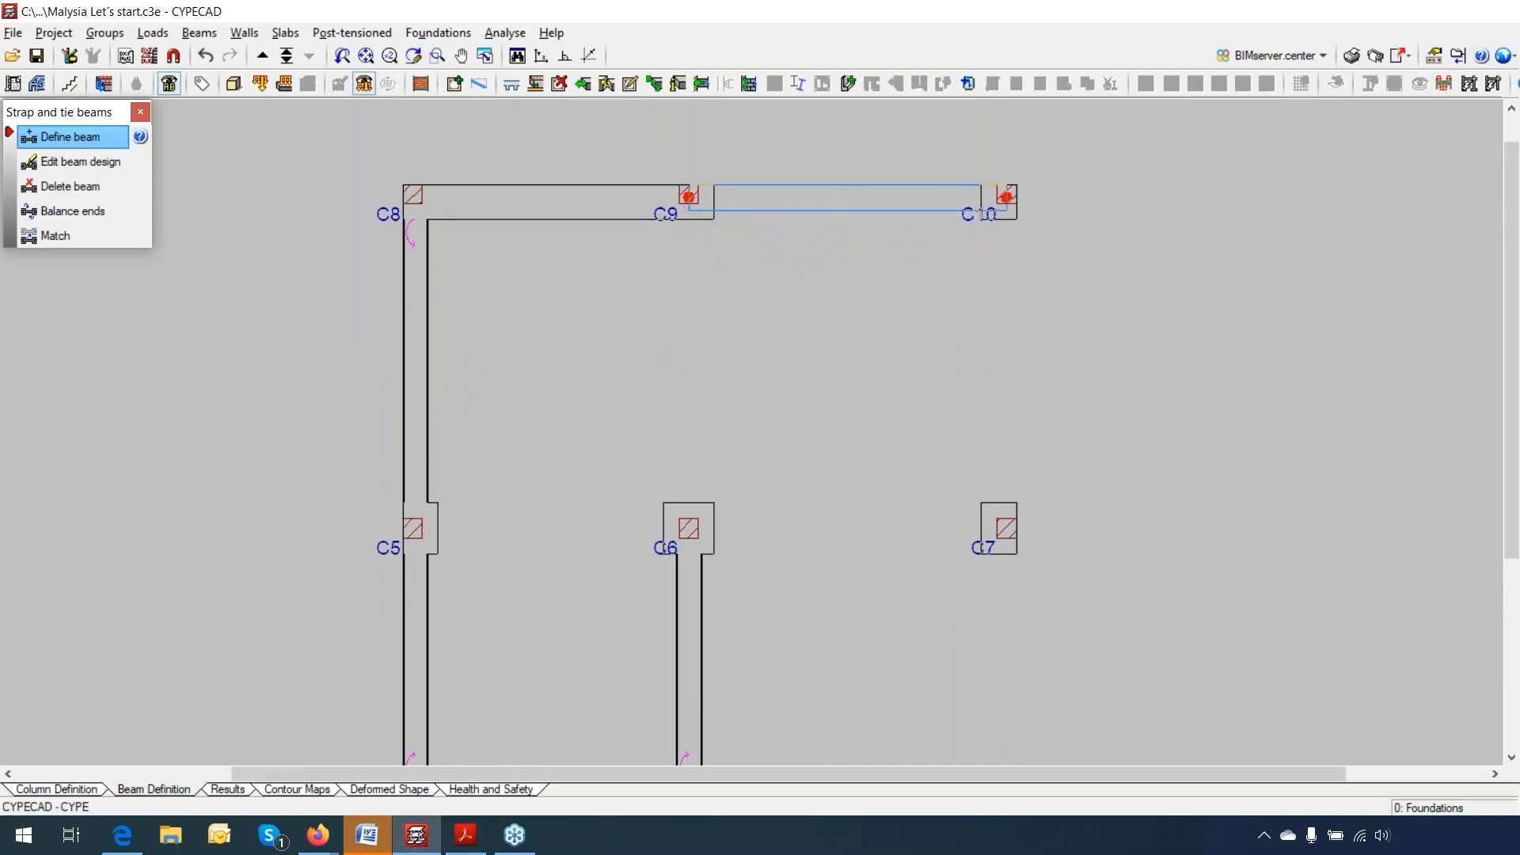
pyautogui.click(1005, 196)
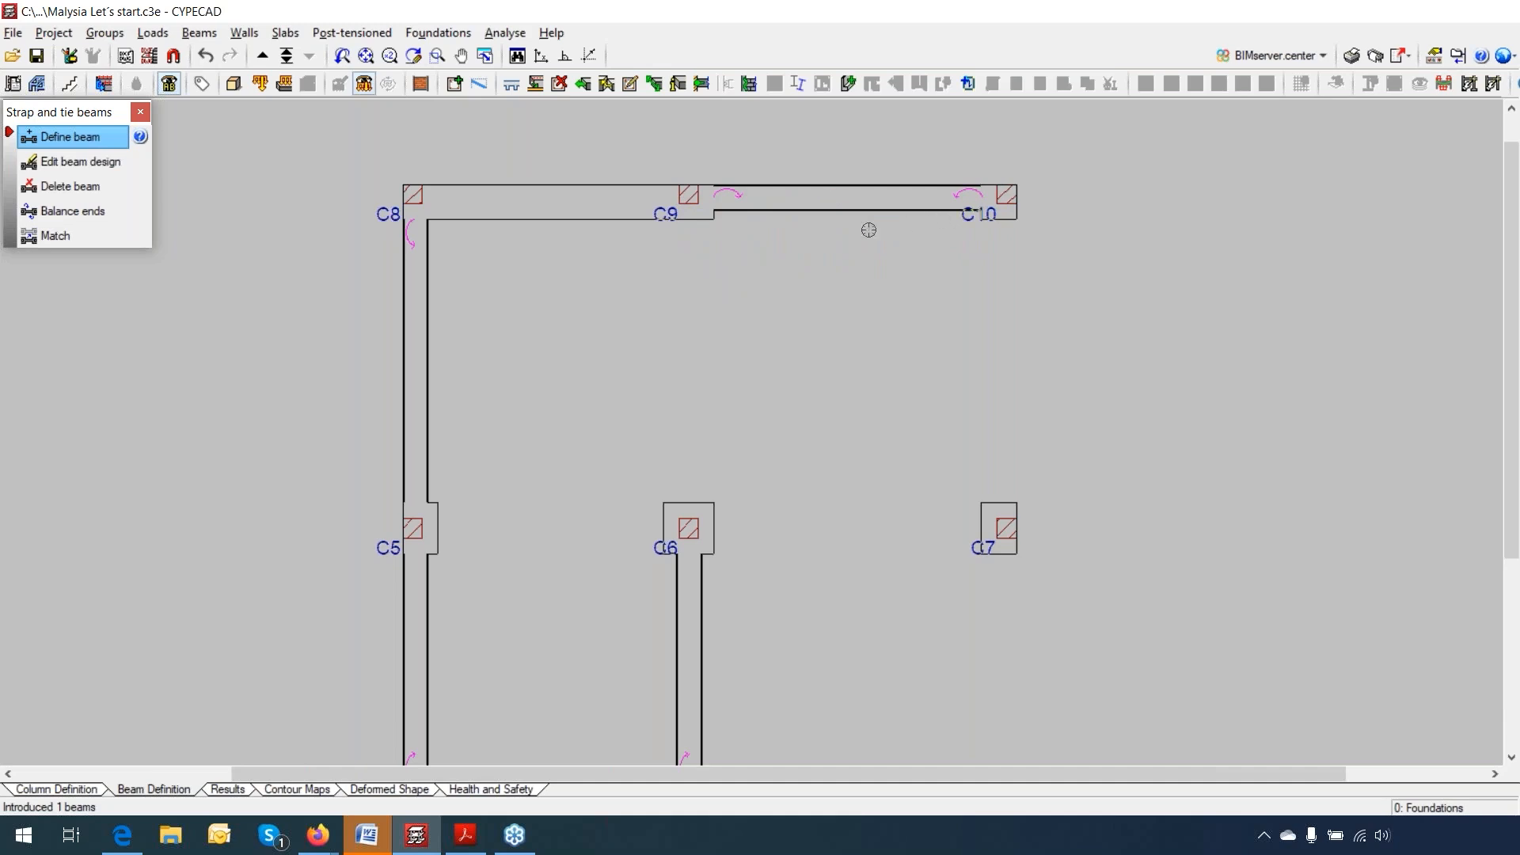
# Step: Introduce a continuous foundation beam line from column C10 through C7 to C4
pyautogui.moveTo(833, 318); pyautogui.dragTo(678, 279, button='middle')
pyautogui.click(850, 155)
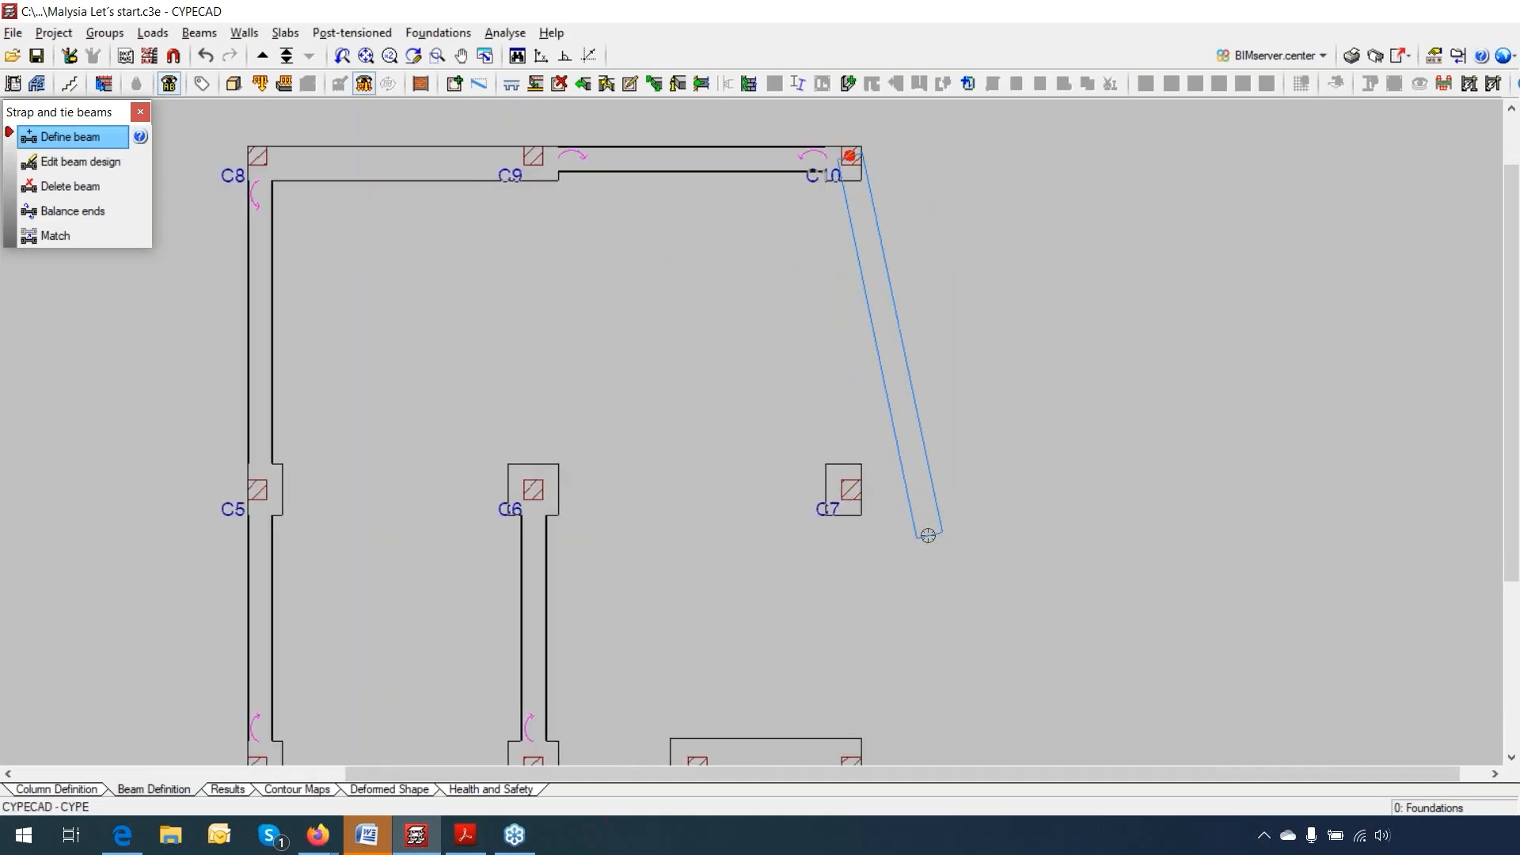
pyautogui.moveTo(908, 497); pyautogui.dragTo(858, 275, button='middle')
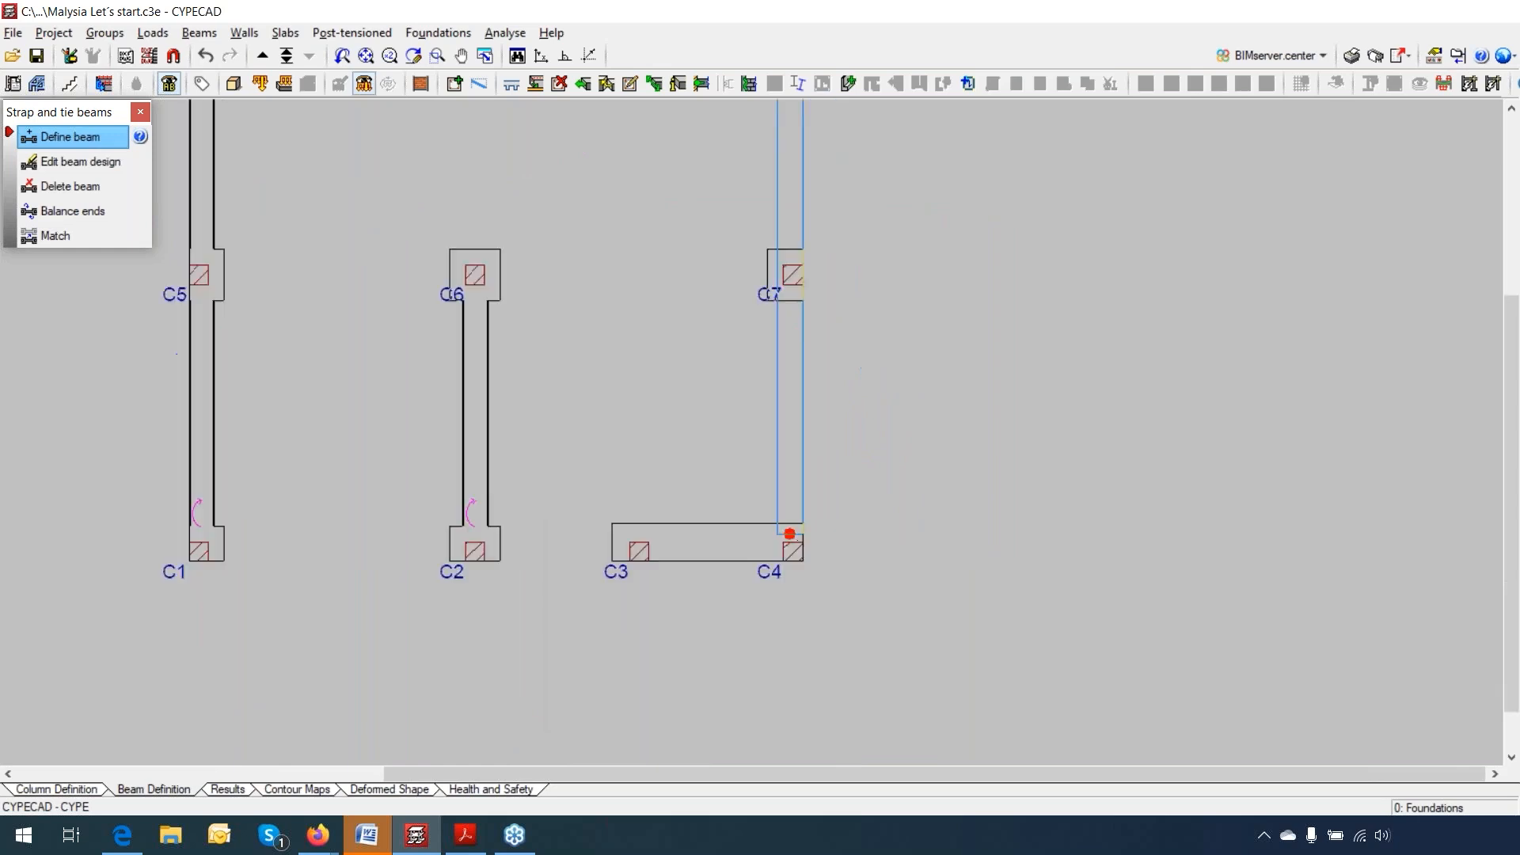
pyautogui.click(789, 550)
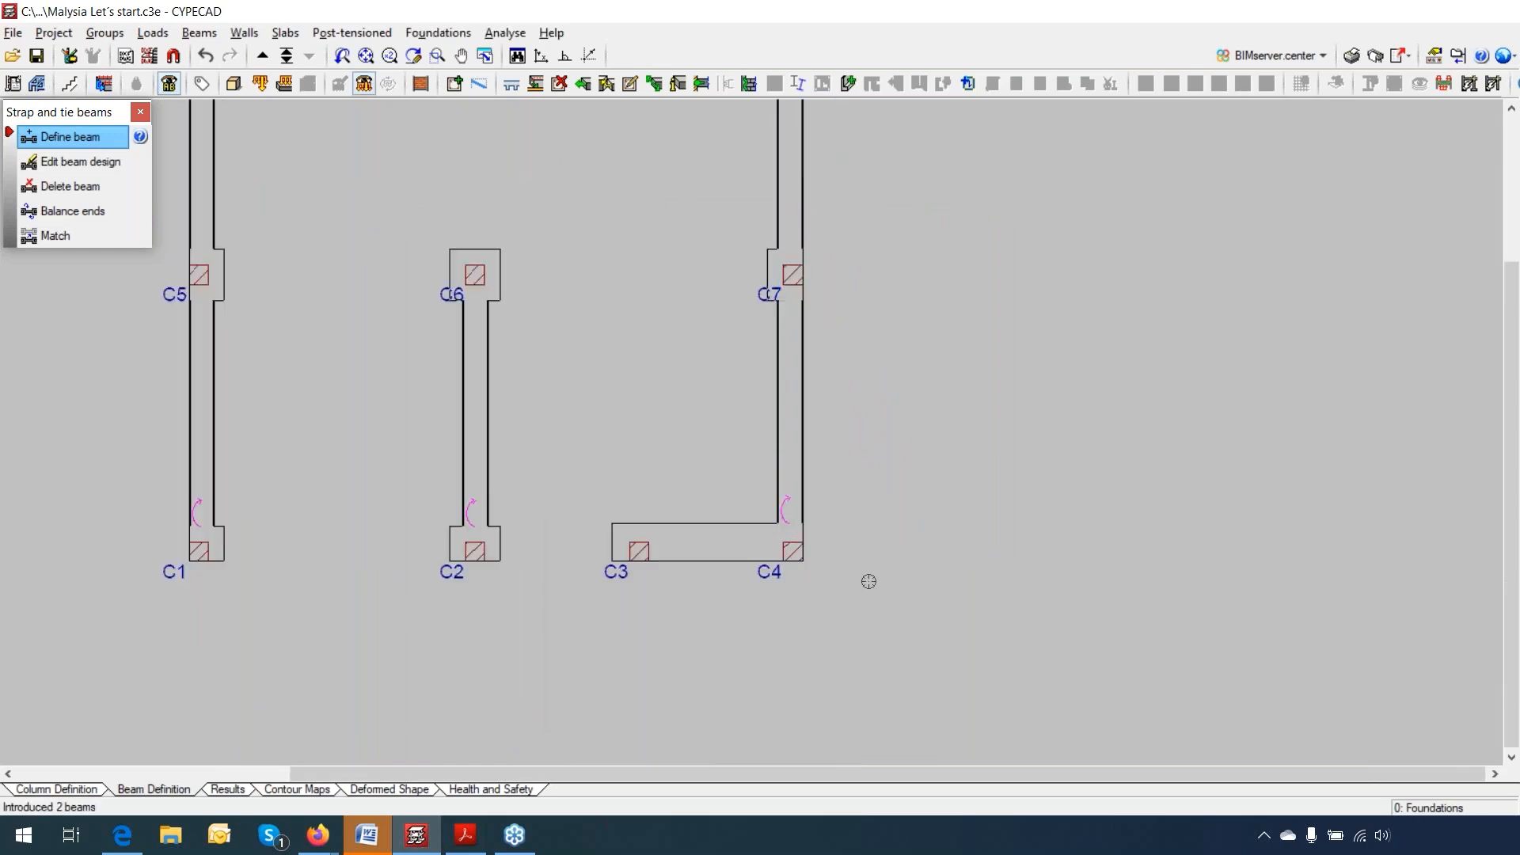
# Step: Introduce a foundation beam line from column C3 through C2 to C1
pyautogui.scroll(-2, 868, 581)
pyautogui.scroll(-1, 868, 581)
pyautogui.click(709, 560)
pyautogui.click(426, 574)
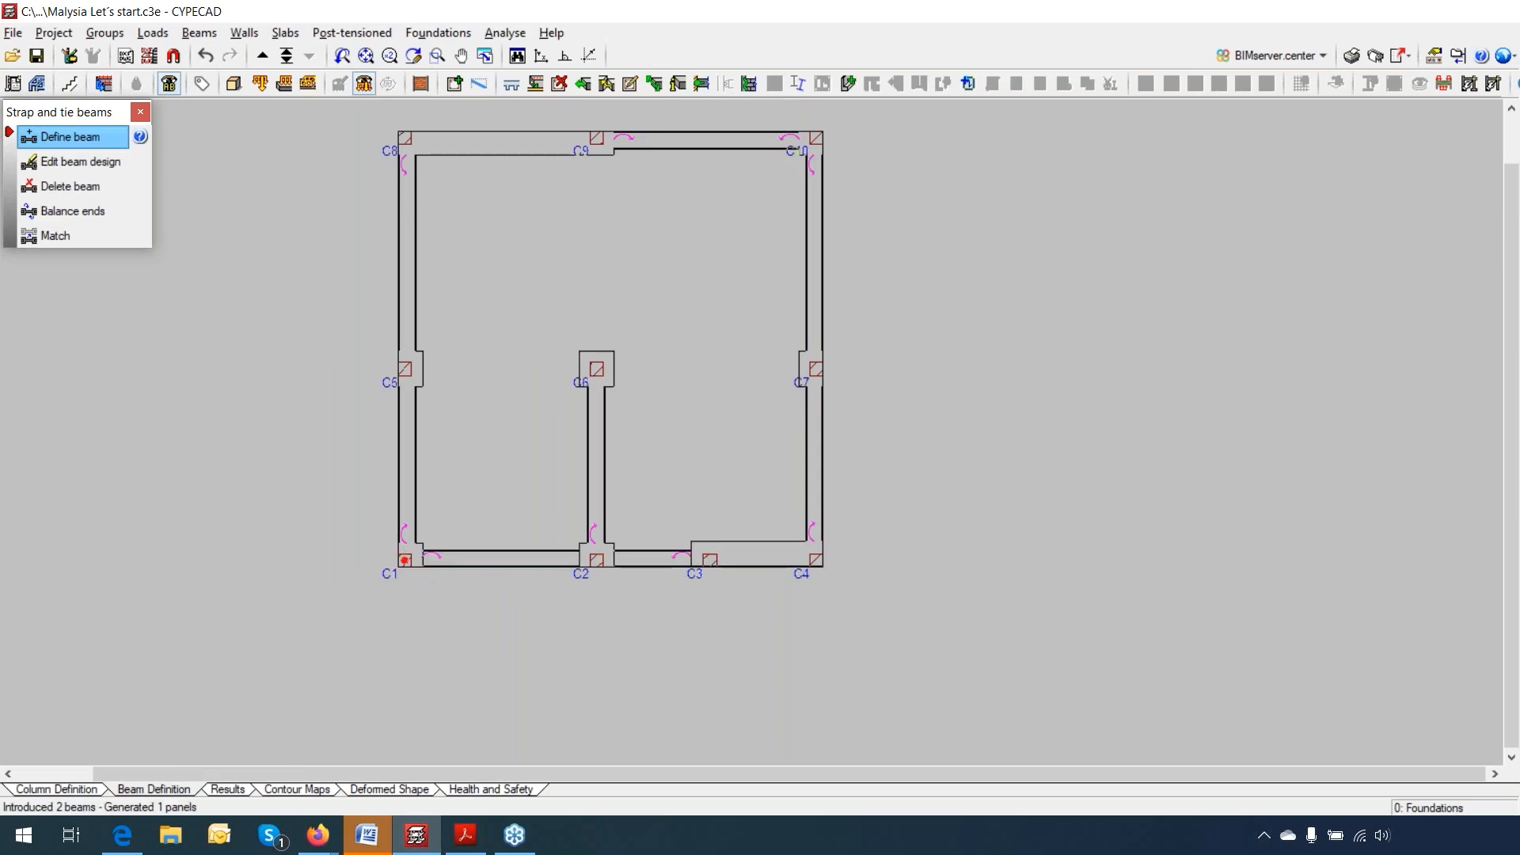
# Step: Connect the central footing of column C6 with foundation beams to the footings of C5 and C7
pyautogui.scroll(1, 480, 396)
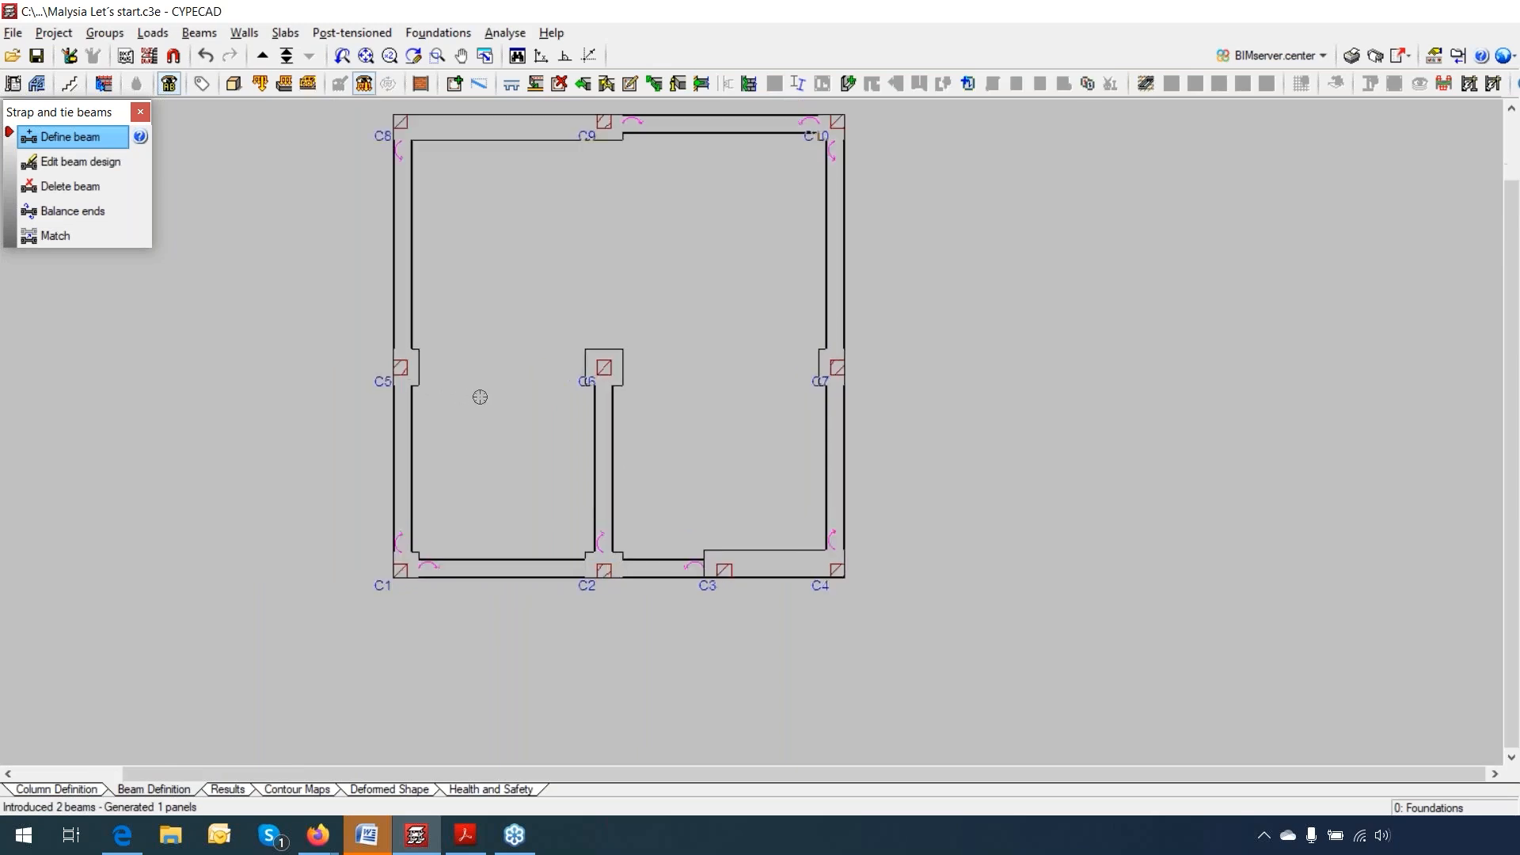
pyautogui.scroll(2, 480, 396)
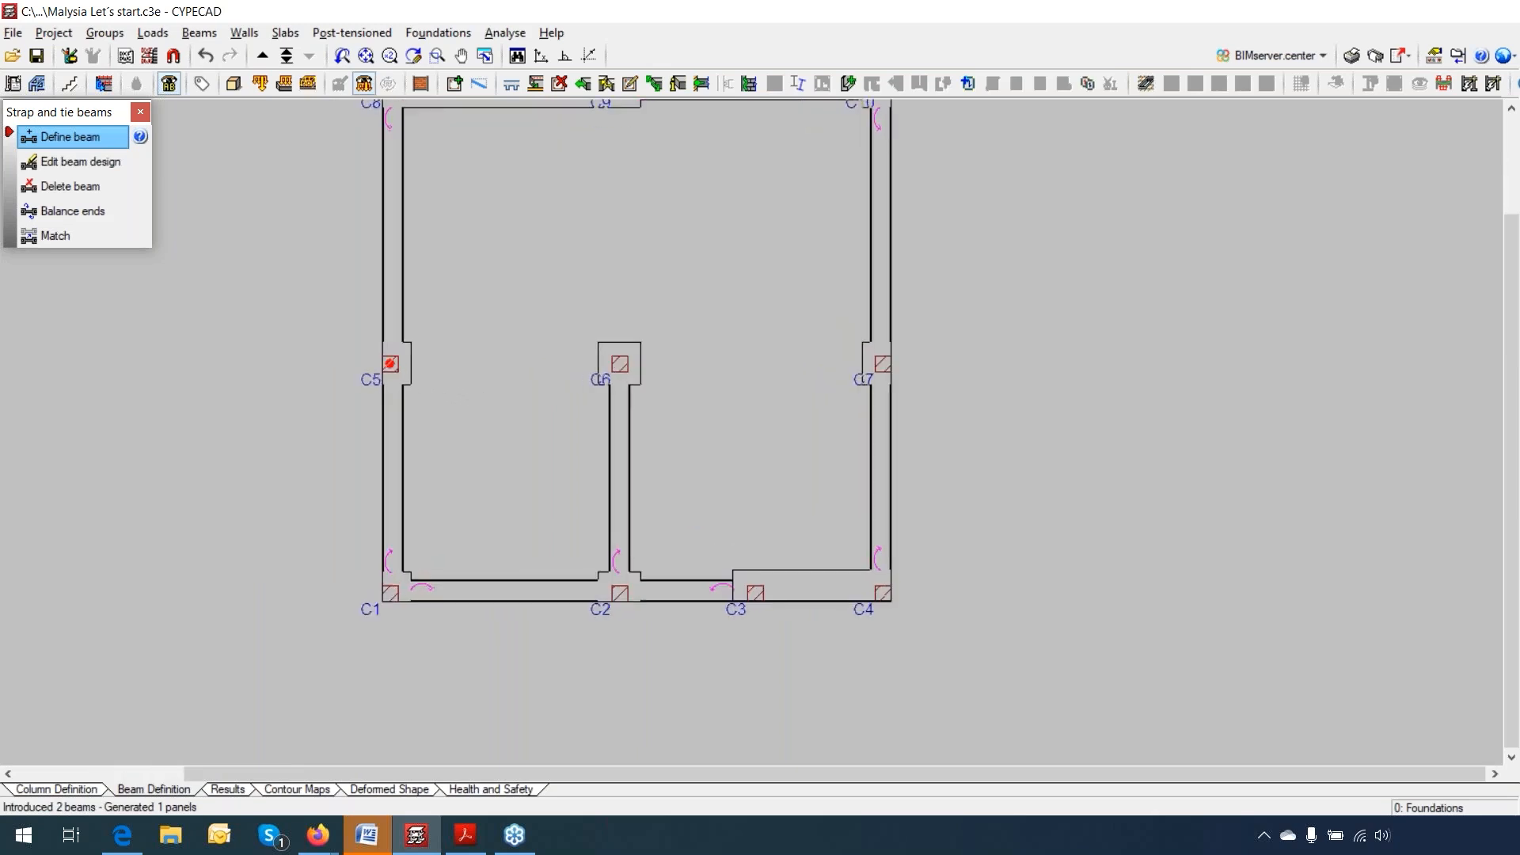
pyautogui.click(390, 363)
pyautogui.click(620, 364)
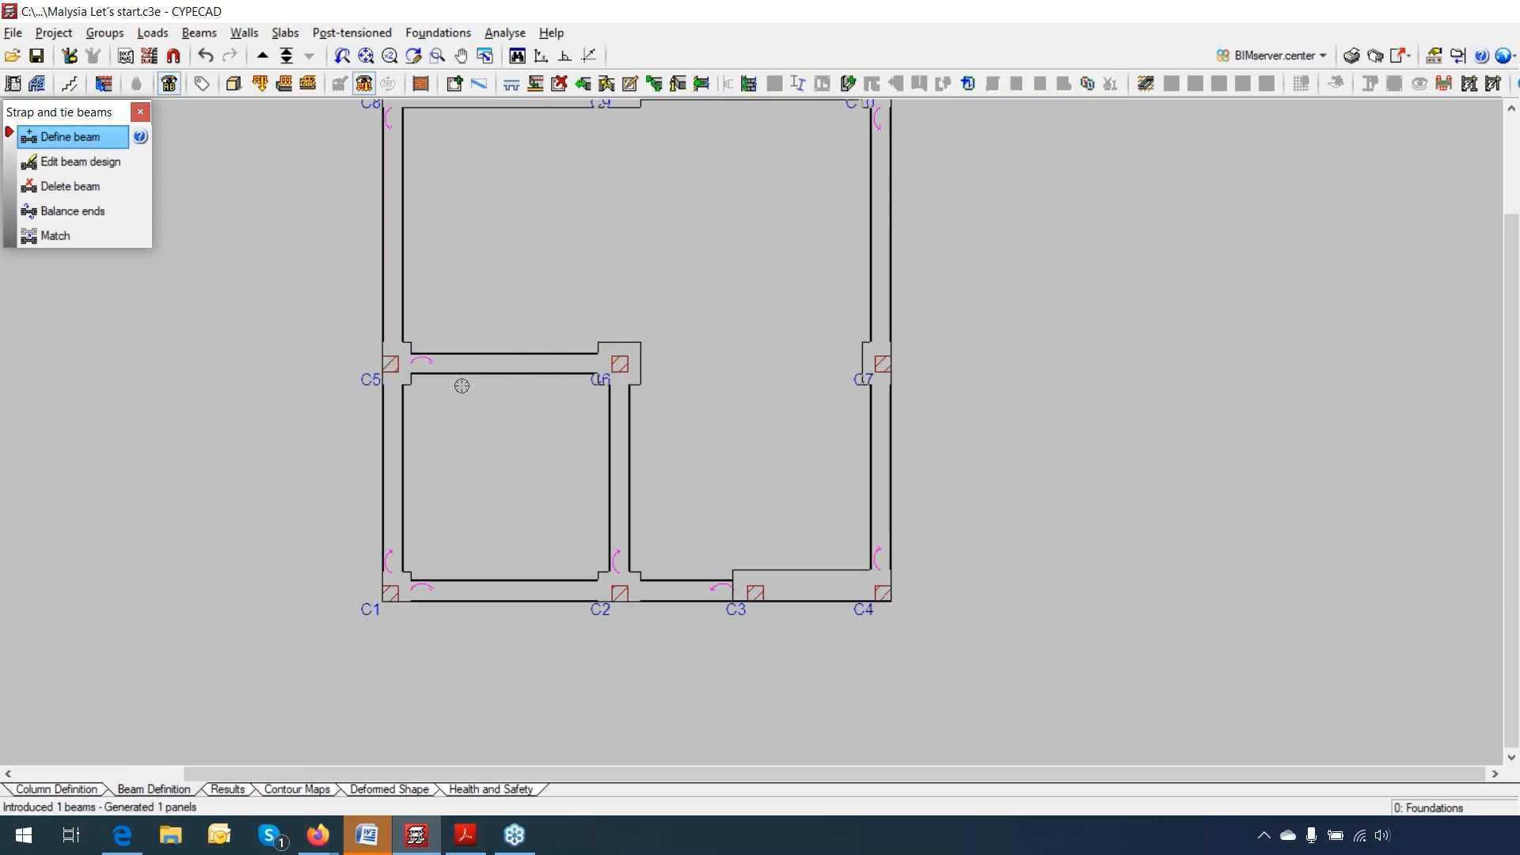
pyautogui.click(865, 373)
pyautogui.click(620, 364)
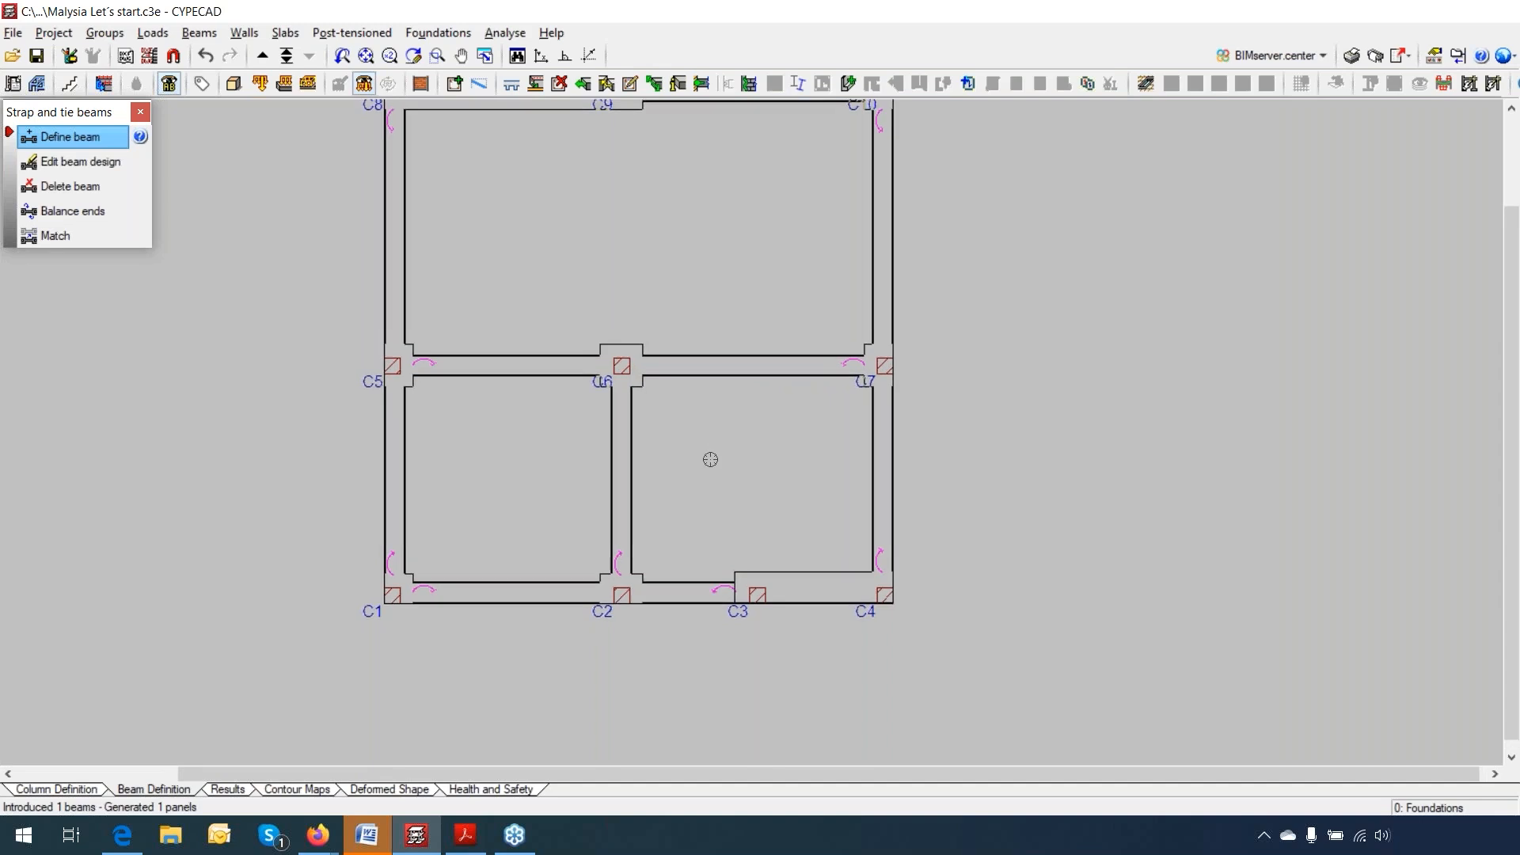
# Step: Introduce a foundation beam between columns C9 and C6
pyautogui.scroll(3, 708, 492)
pyautogui.click(625, 210)
pyautogui.click(626, 486)
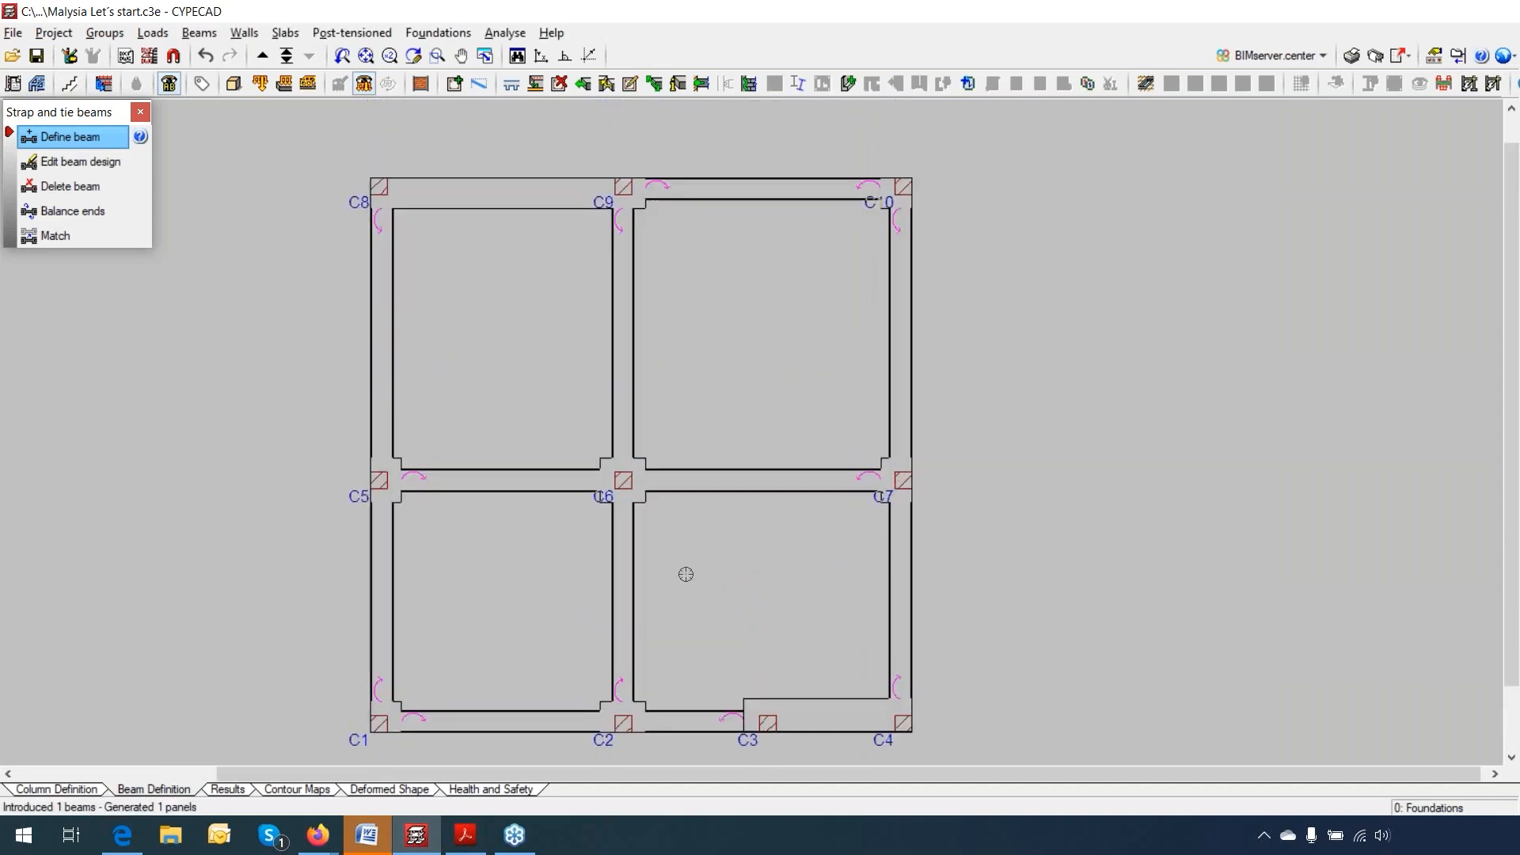
# Step: Return to the foundation elements and open the footing under column C6 for editing
pyautogui.scroll(-2, 685, 553)
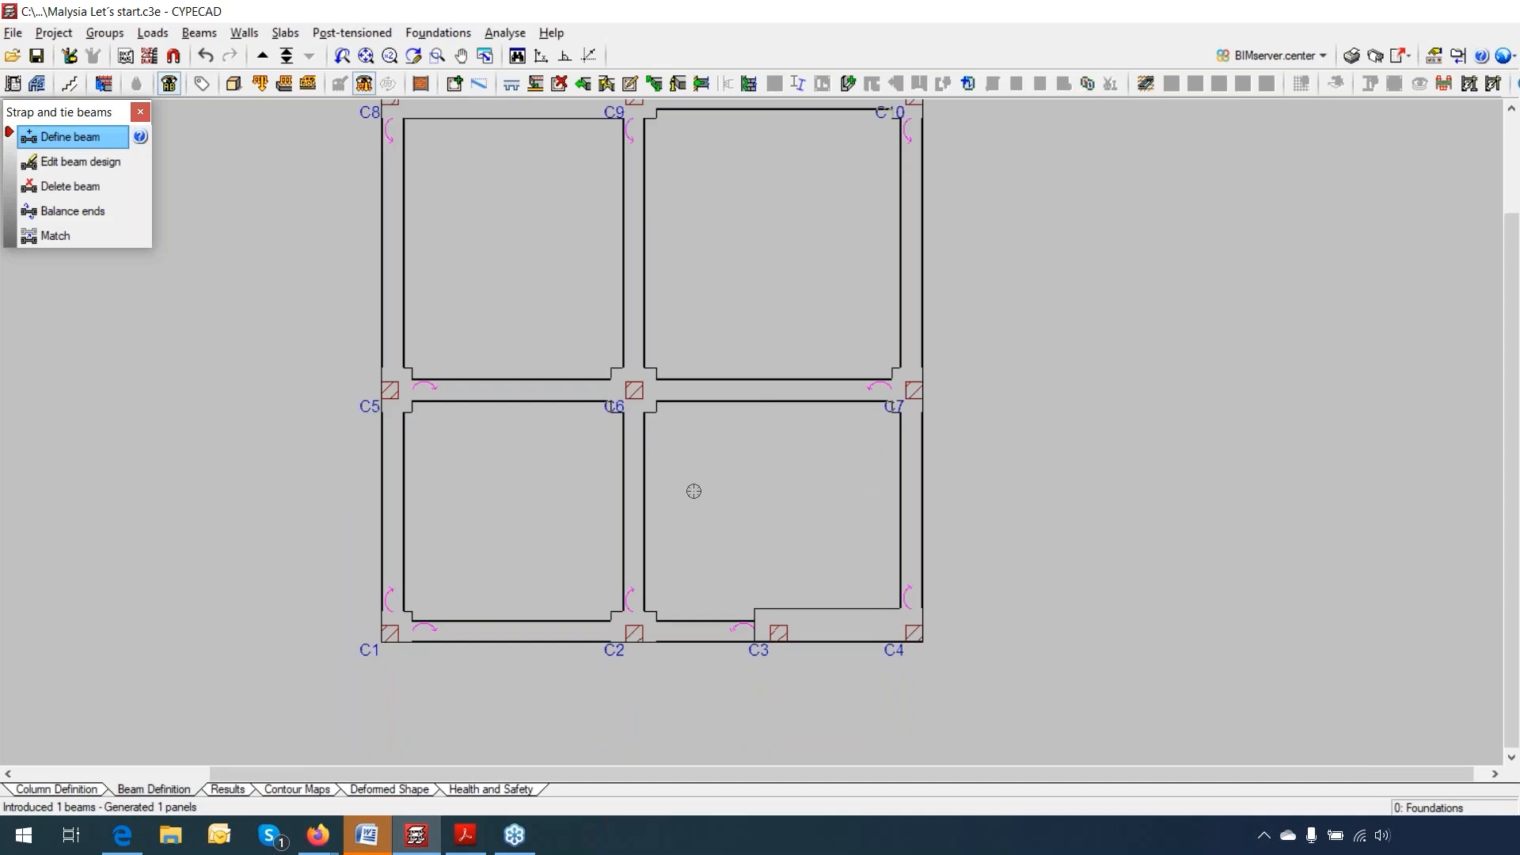
pyautogui.moveTo(717, 492); pyautogui.dragTo(745, 549, button='middle')
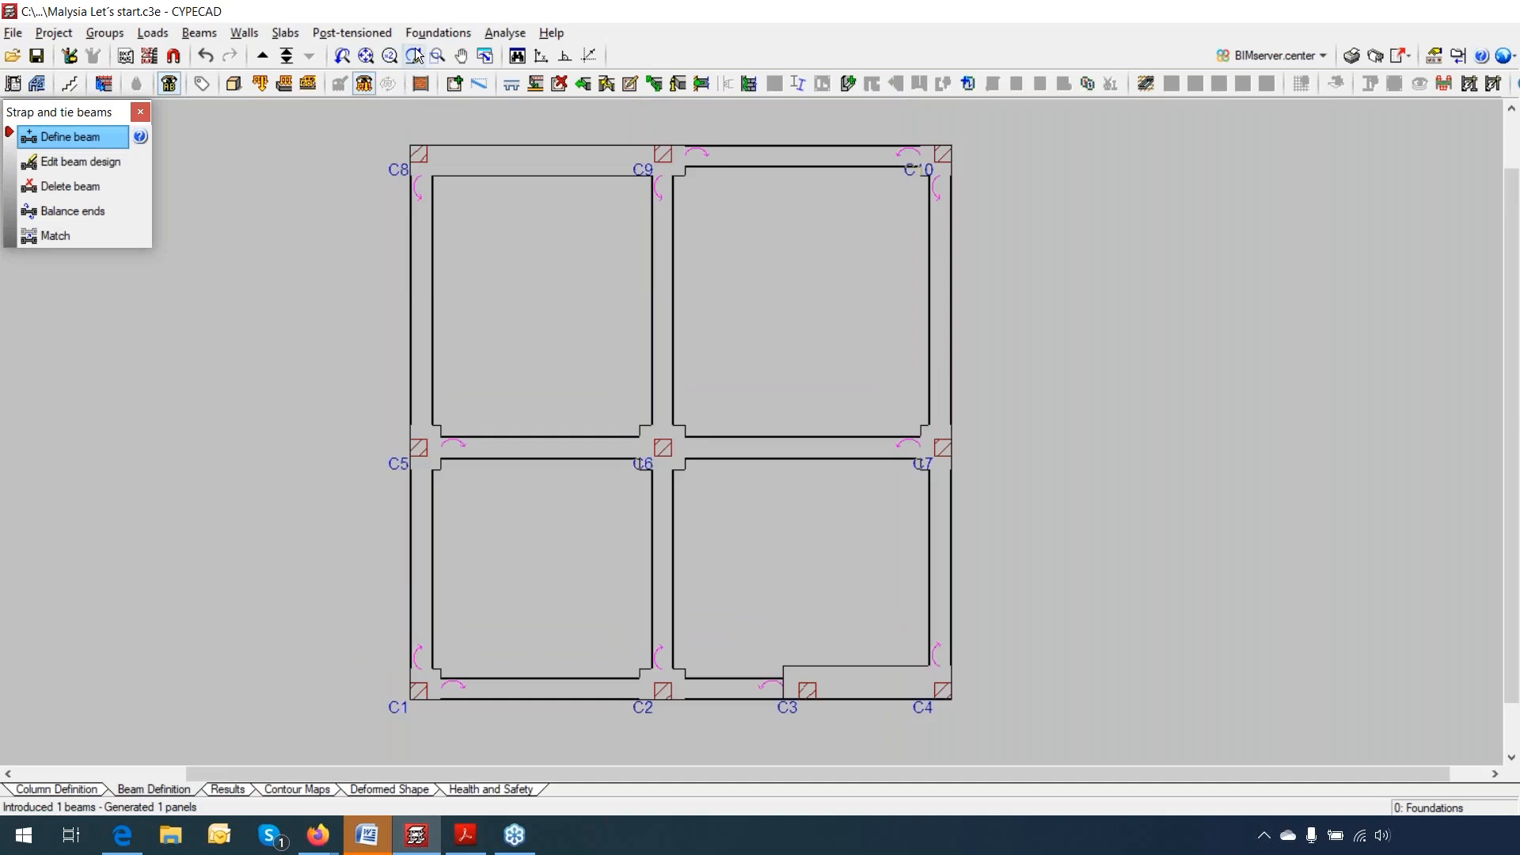
pyautogui.click(440, 33)
pyautogui.click(473, 82)
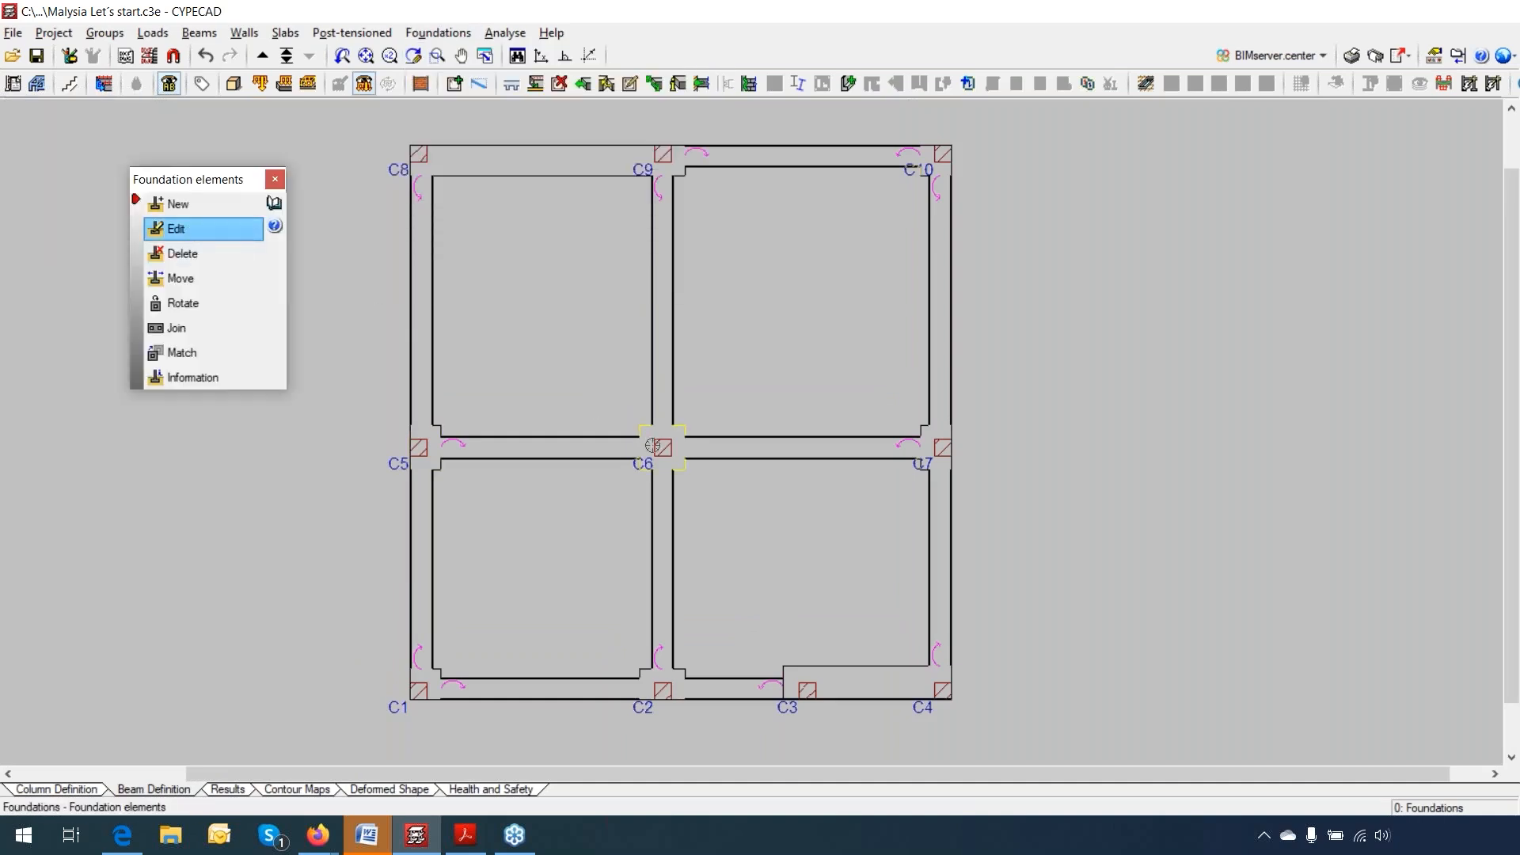
pyautogui.click(666, 463)
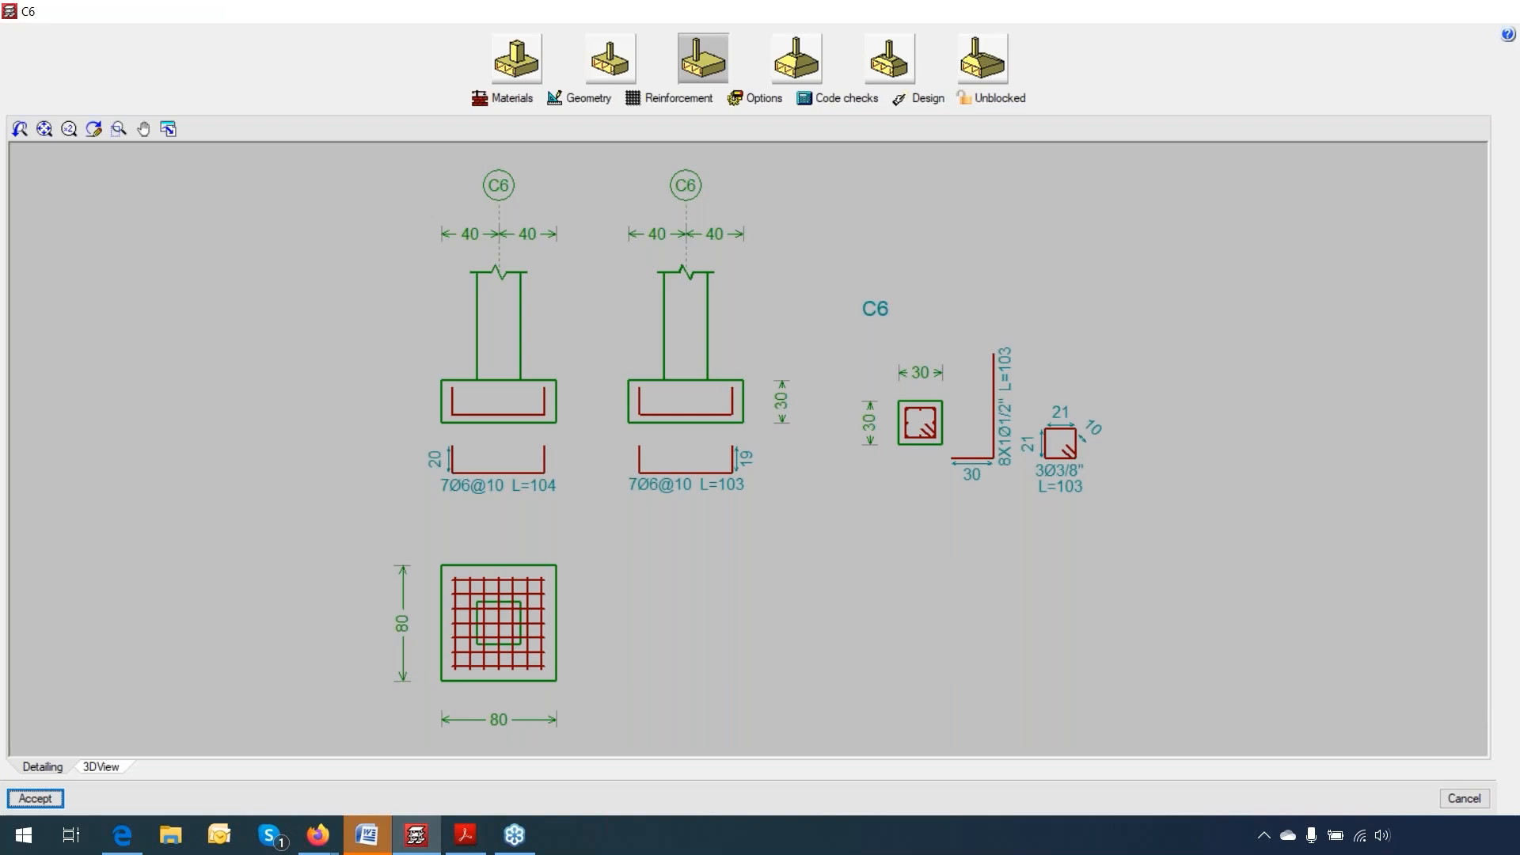
# Step: Review the C6 footing's materials, geometry, reinforcement and growth options without changing them
pyautogui.click(504, 100)
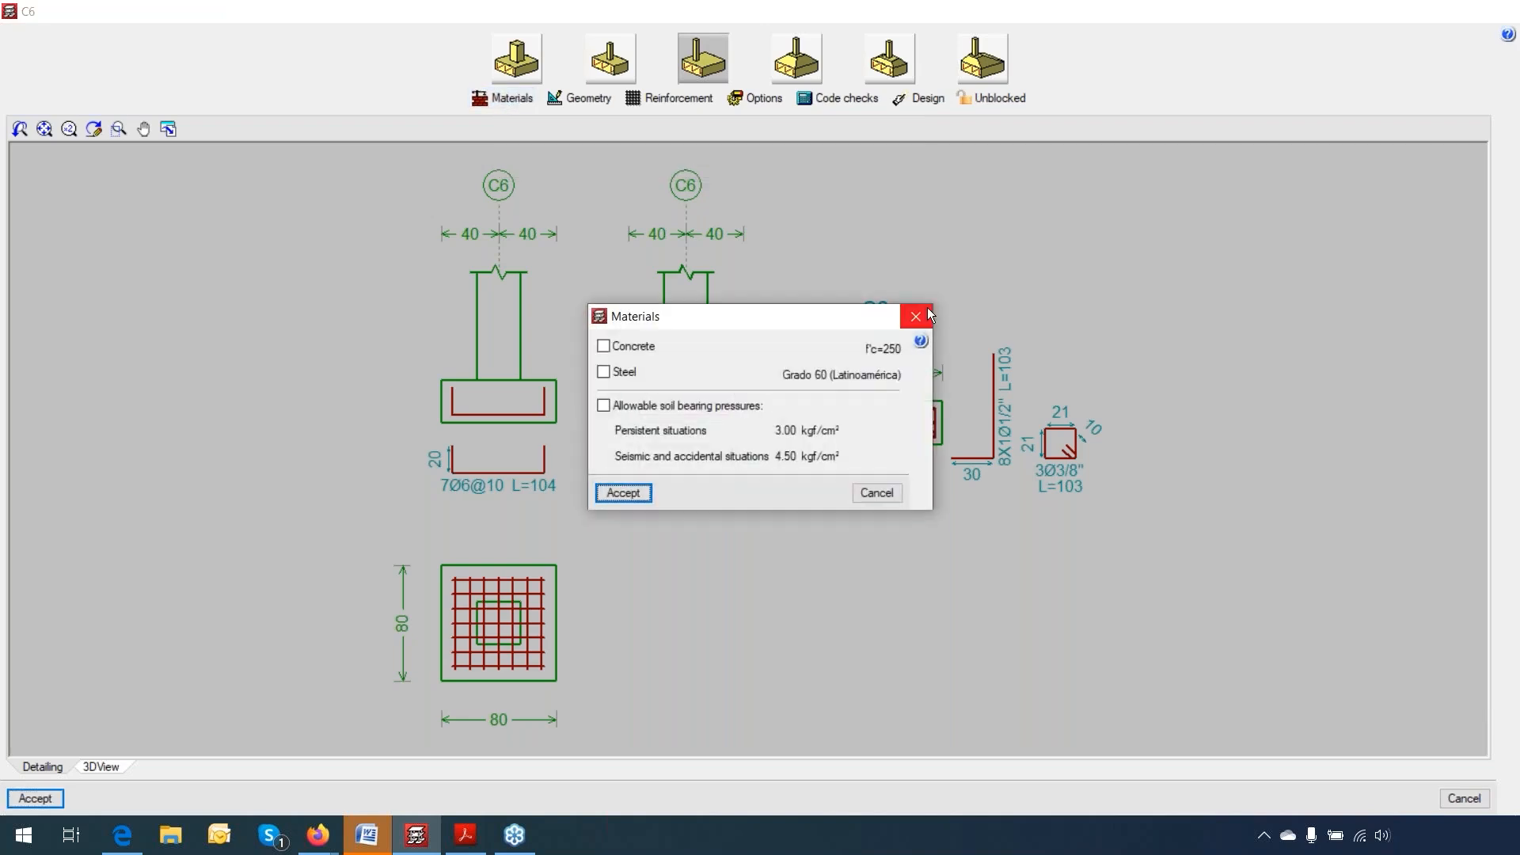
pyautogui.click(914, 316)
pyautogui.click(578, 99)
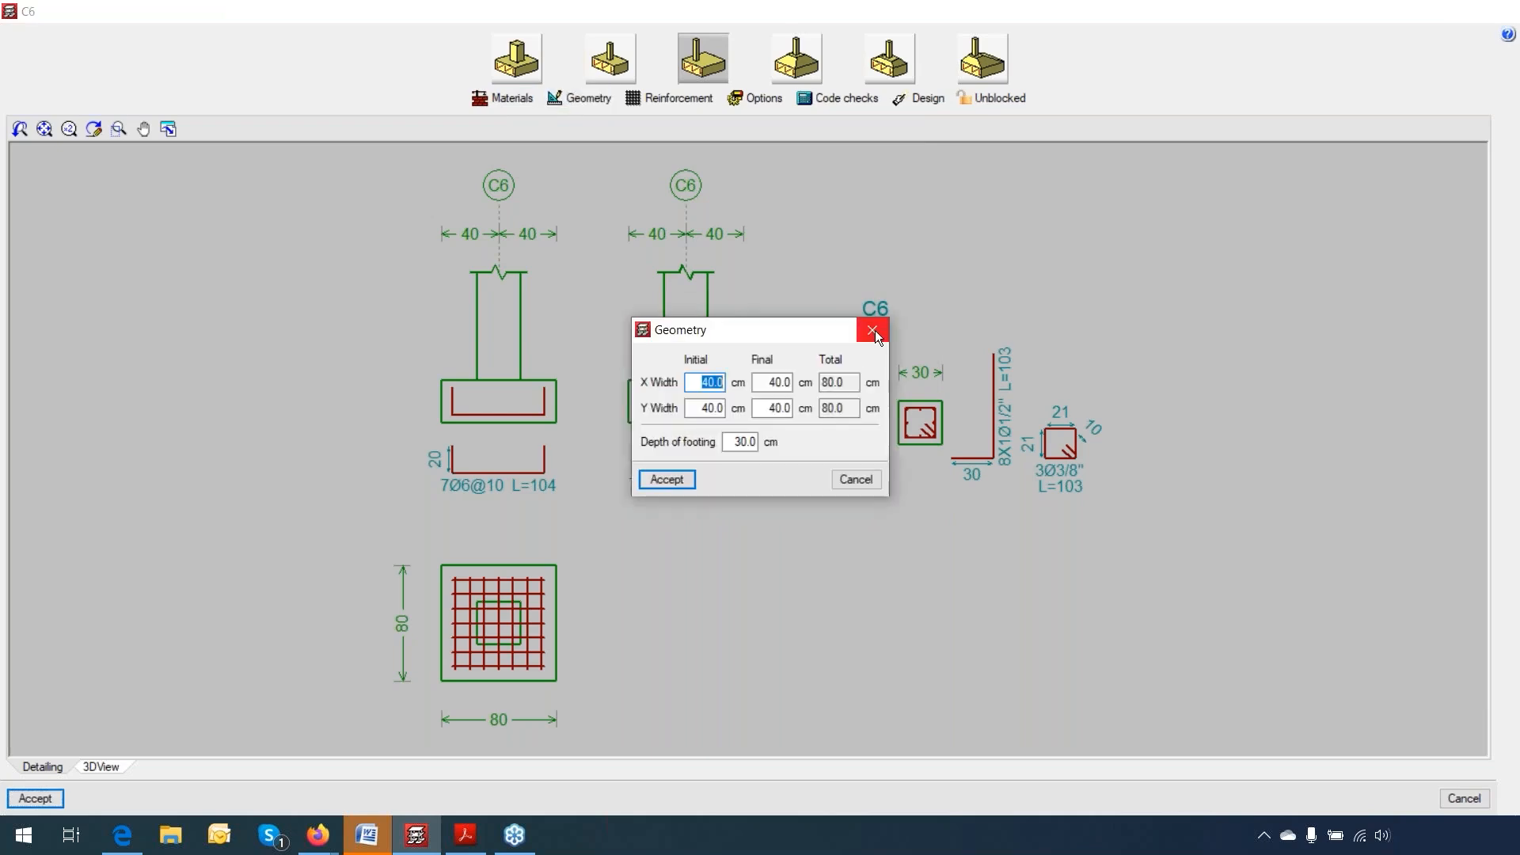
pyautogui.click(868, 330)
pyautogui.click(679, 98)
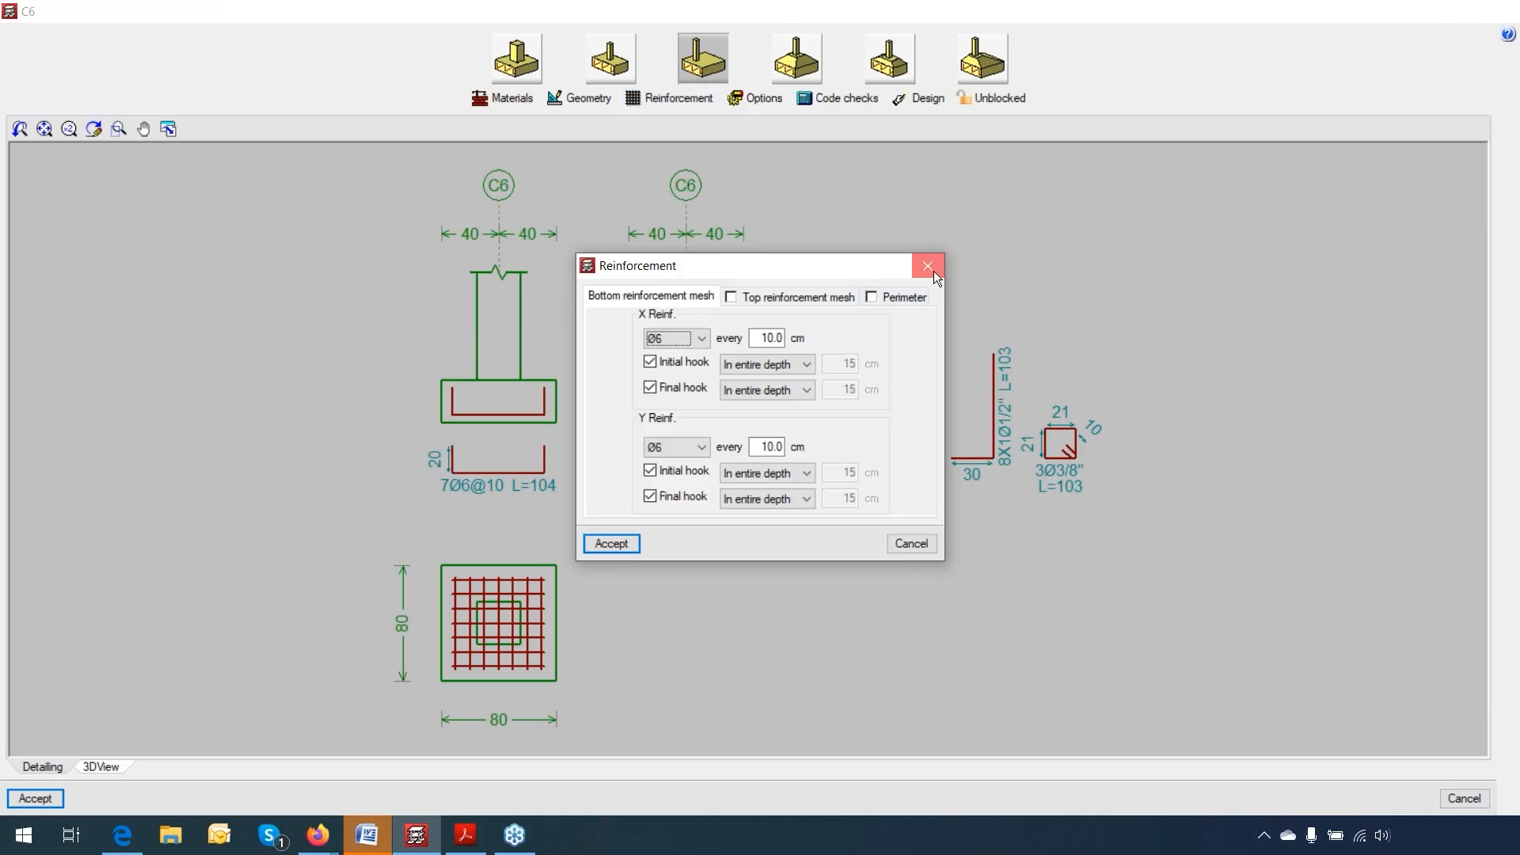
pyautogui.click(928, 266)
pyautogui.click(756, 98)
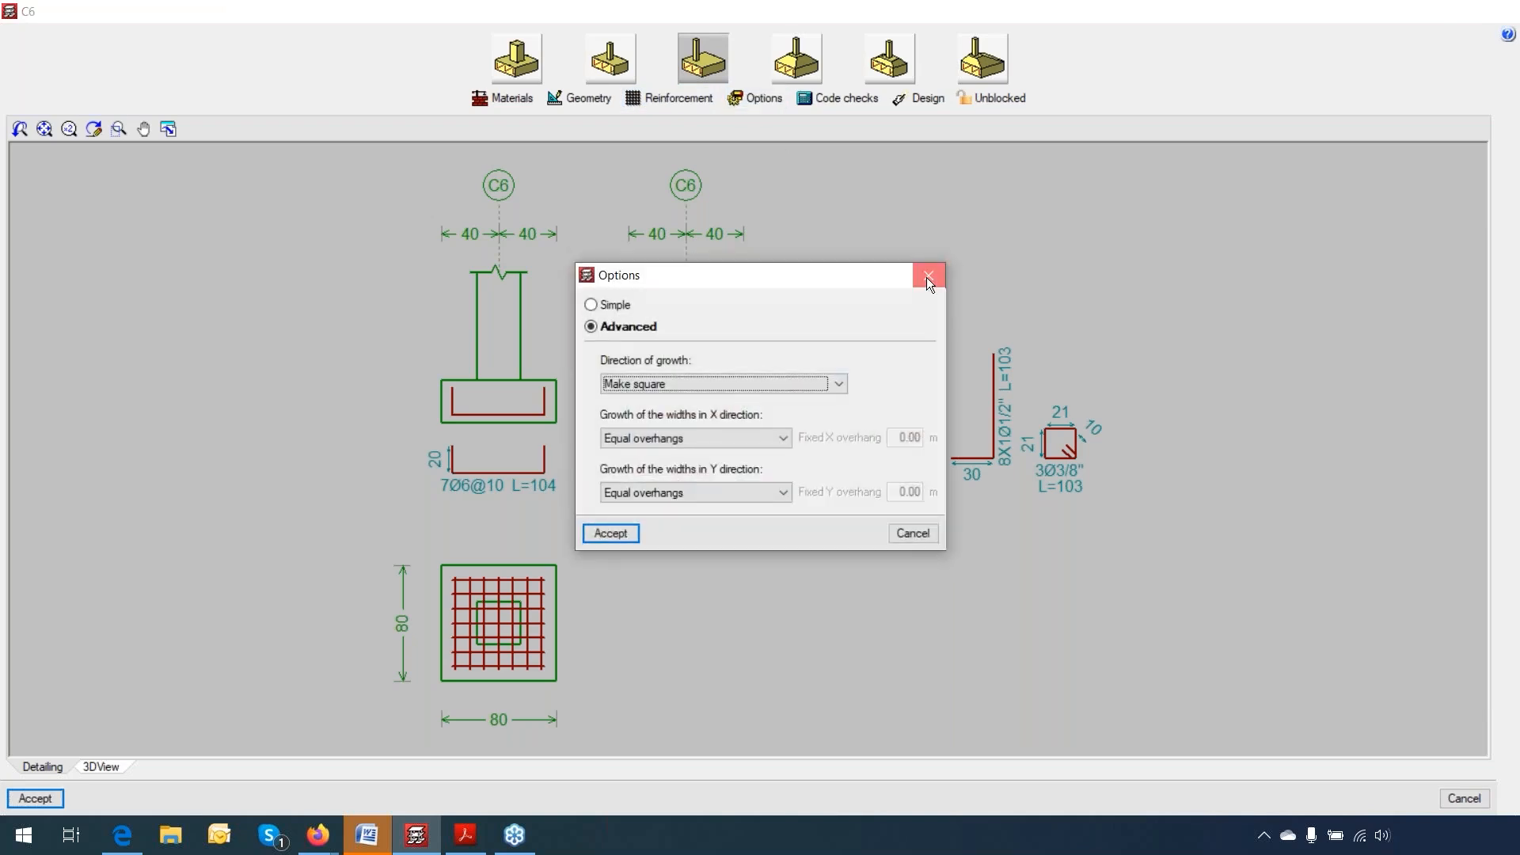
pyautogui.click(928, 277)
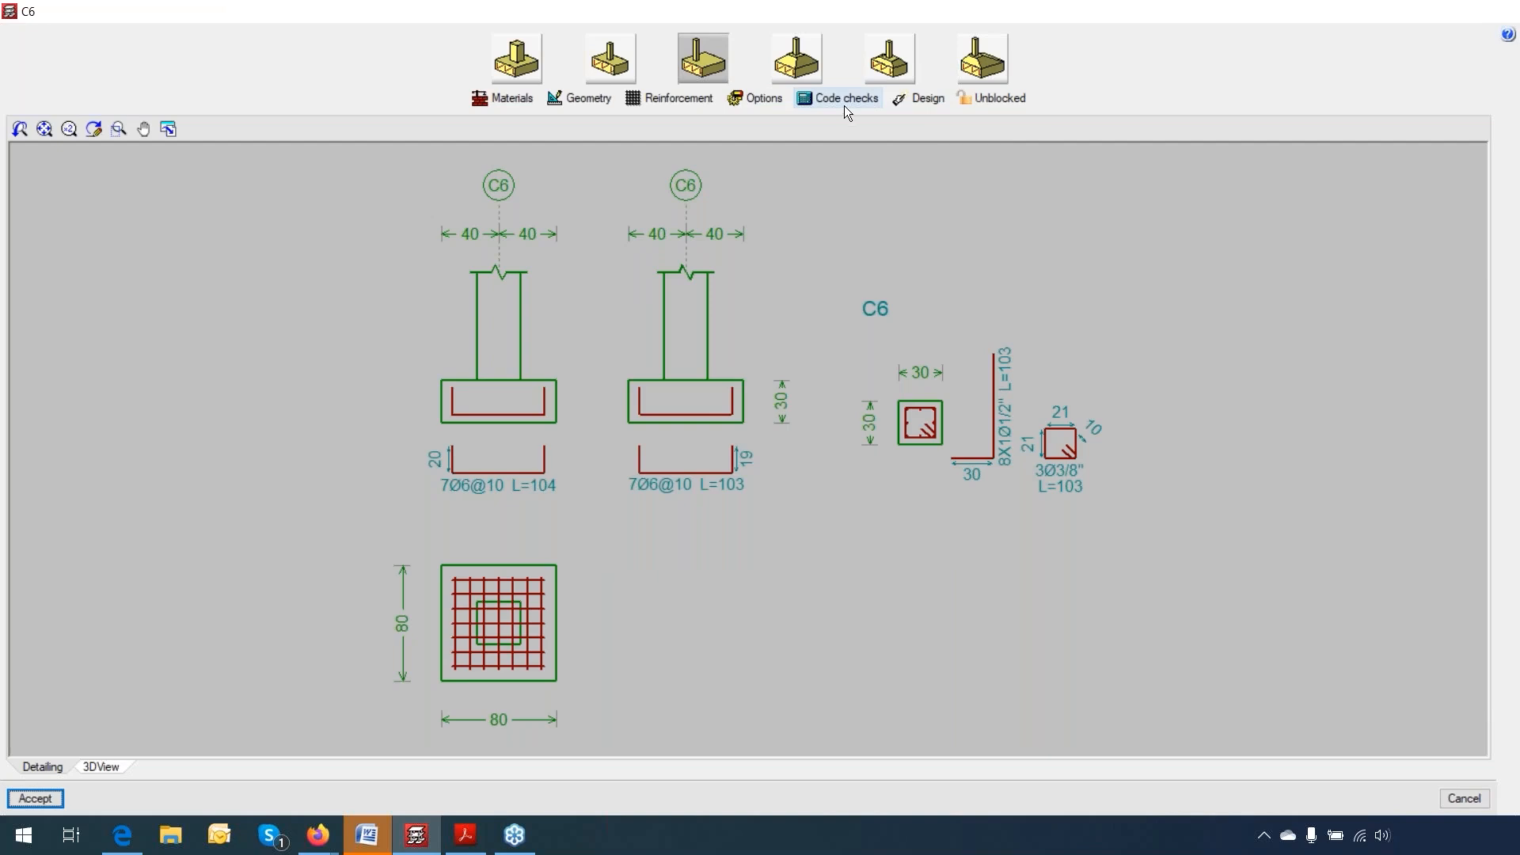
# Step: Run the code checks on the C6 footing and read through the complete report, including soil pressure, bending, reinforcement and anchorage
pyautogui.click(844, 106)
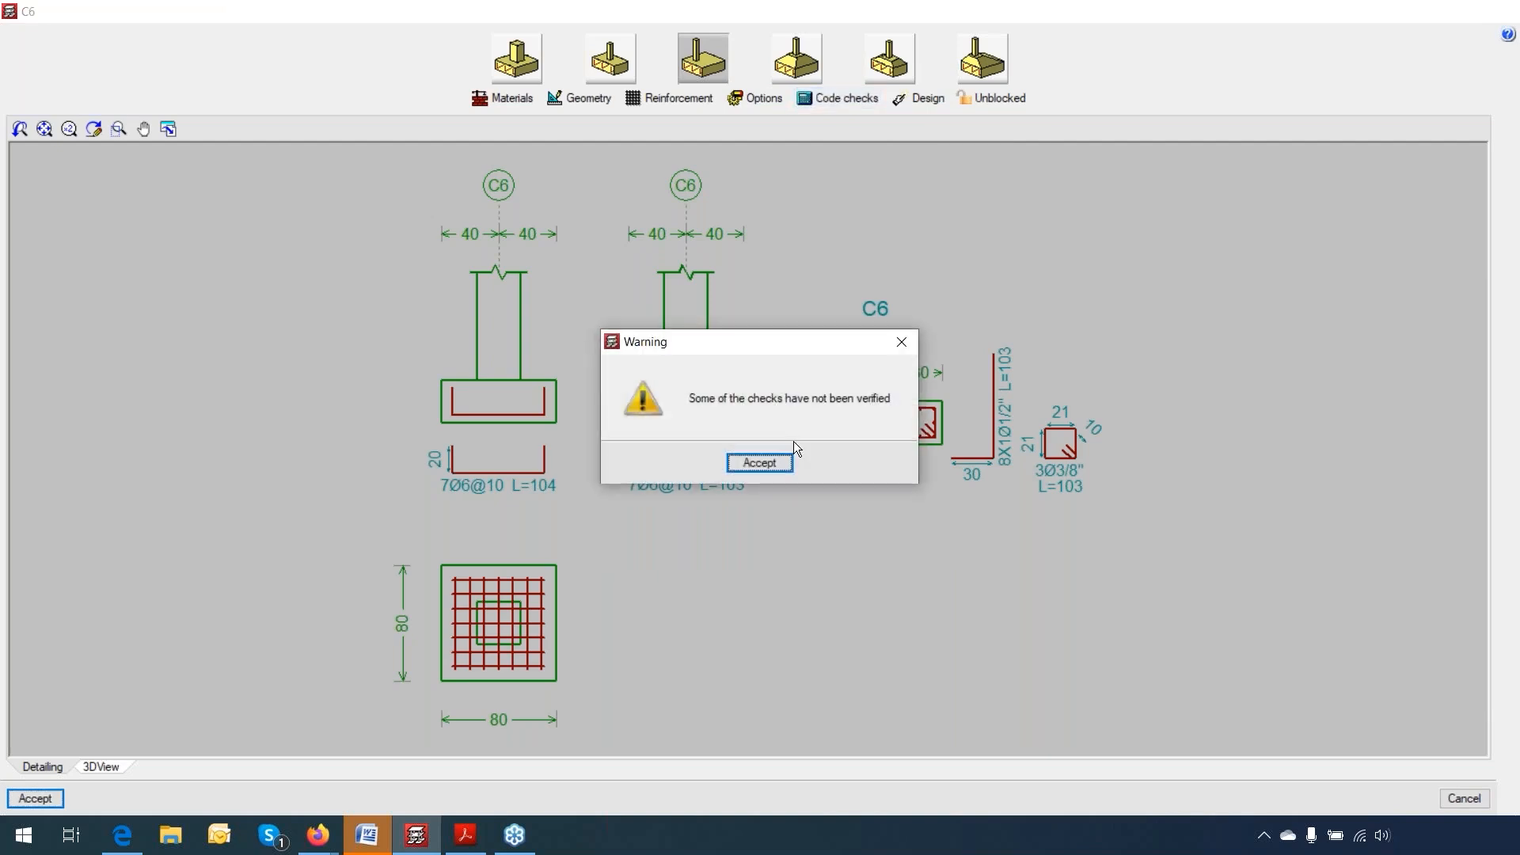
pyautogui.click(760, 463)
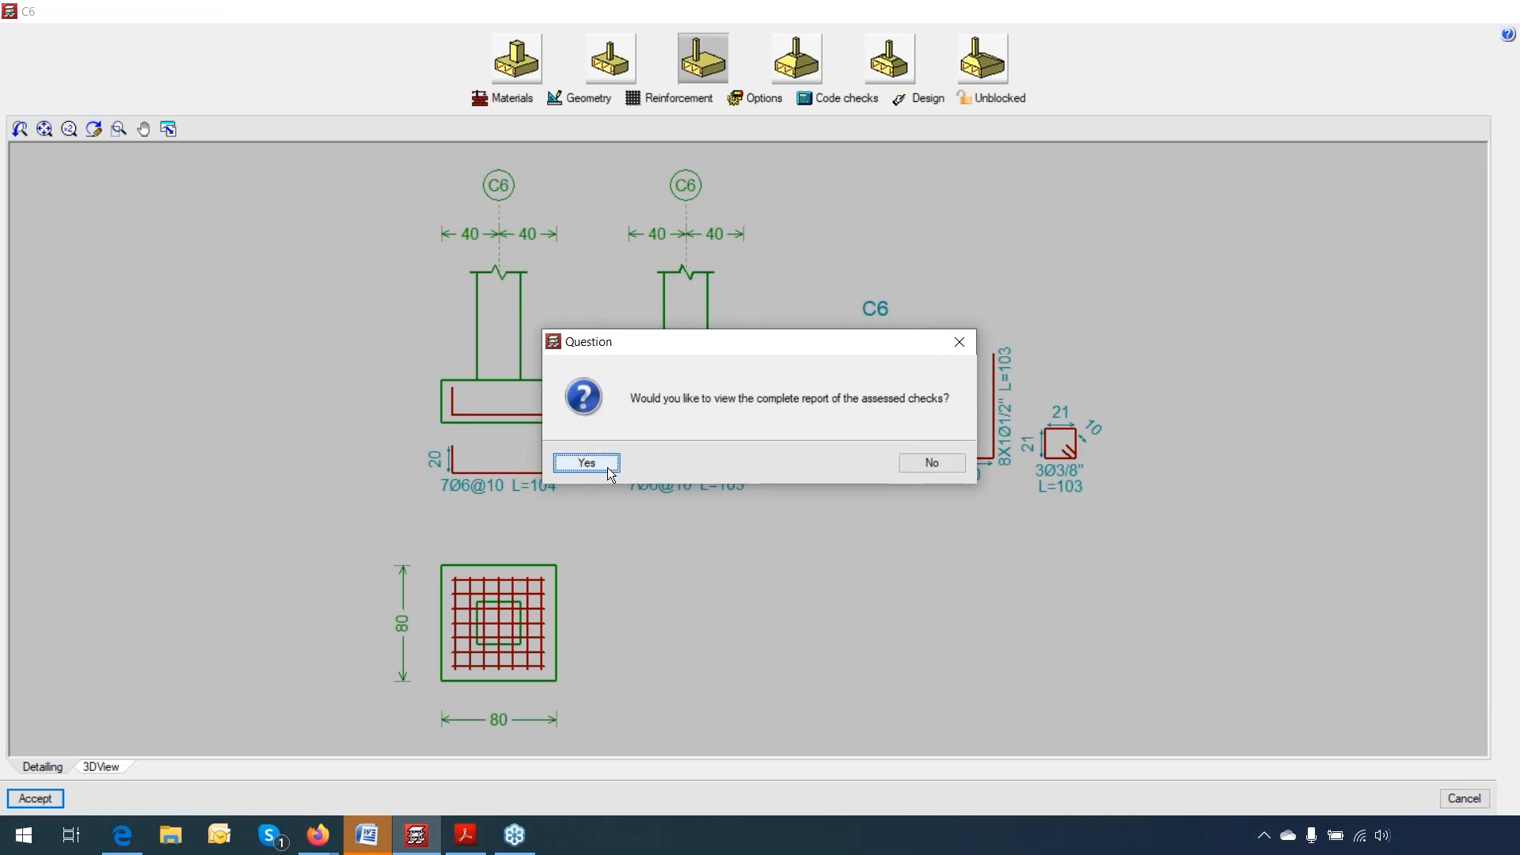
pyautogui.click(611, 471)
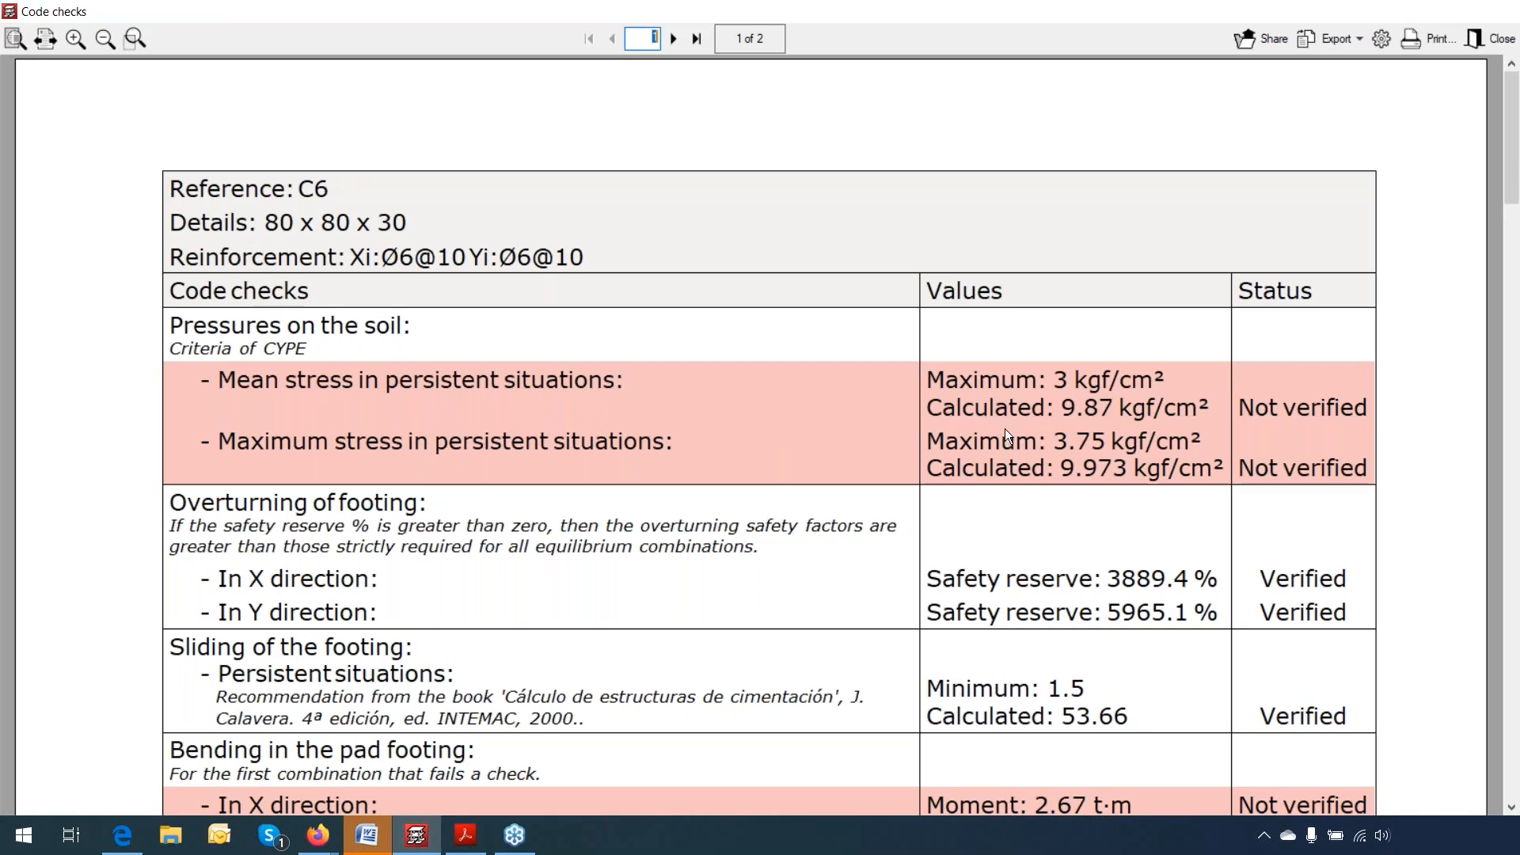
pyautogui.scroll(-1, 1004, 429)
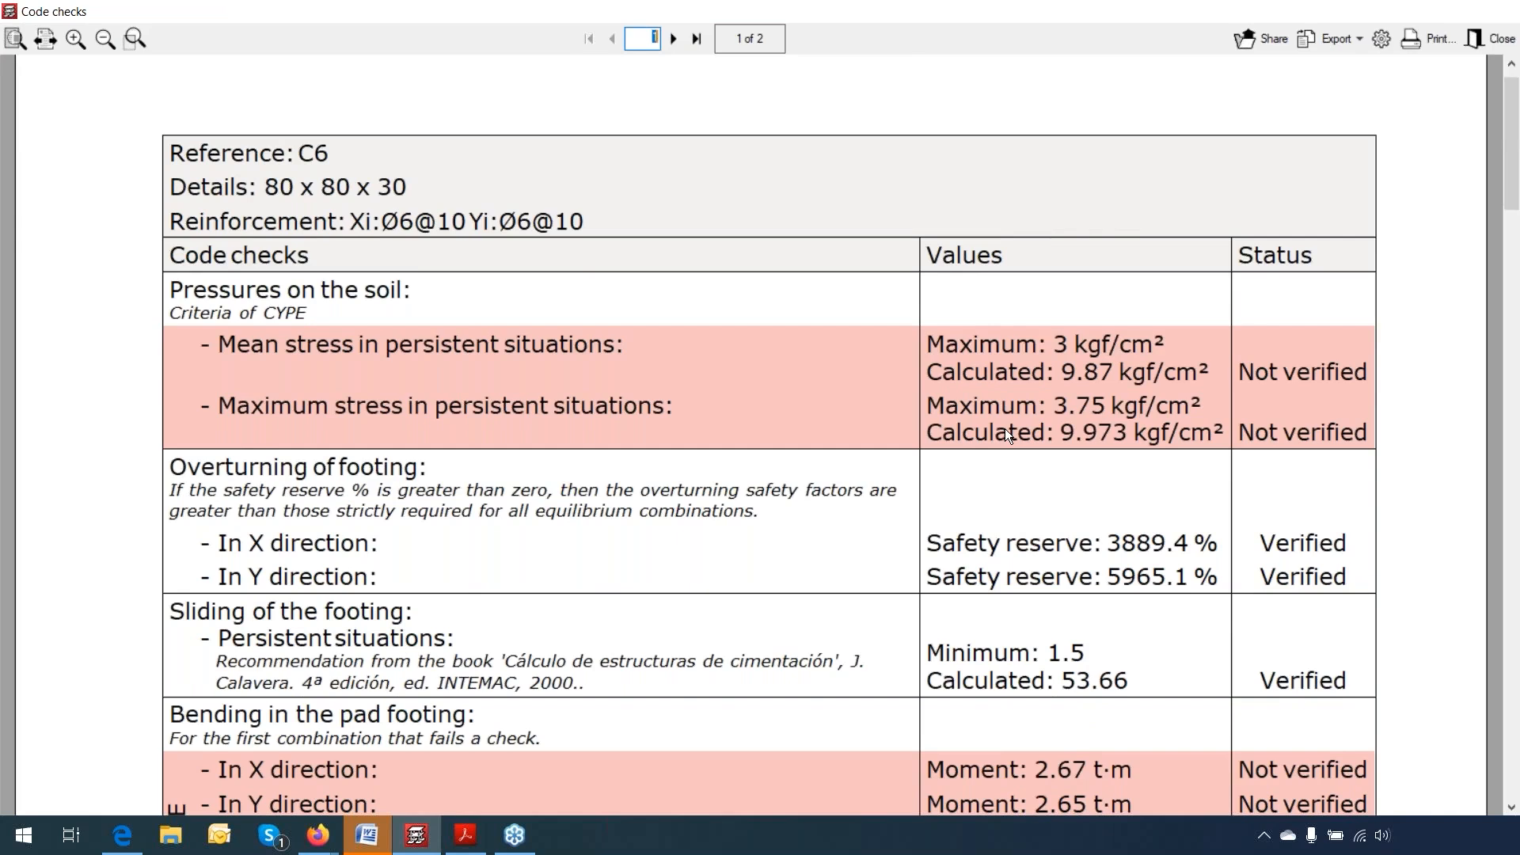
pyautogui.scroll(-5, 1005, 429)
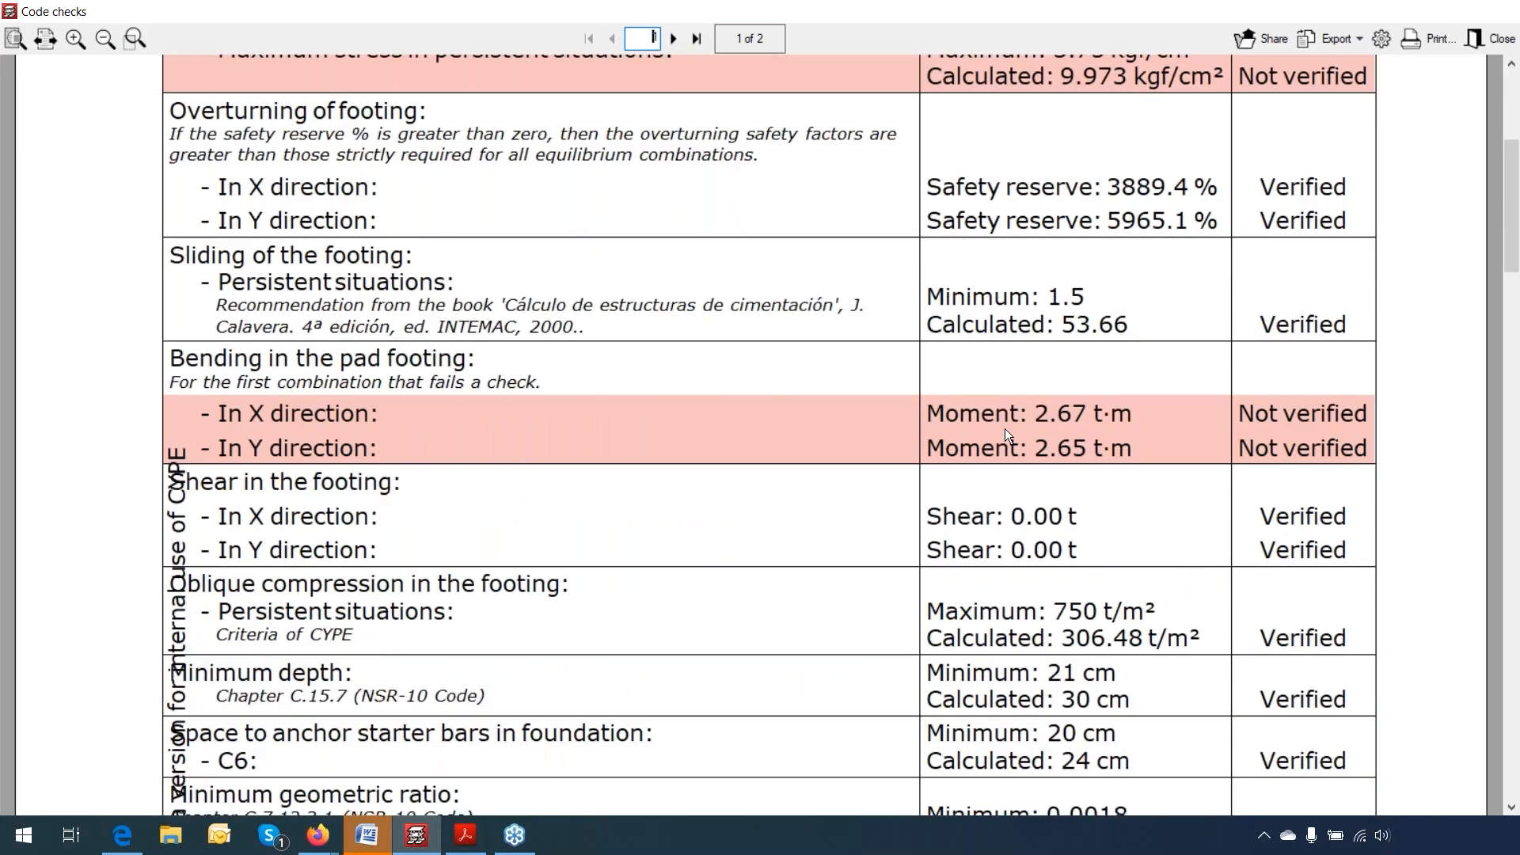
pyautogui.scroll(-1, 1004, 429)
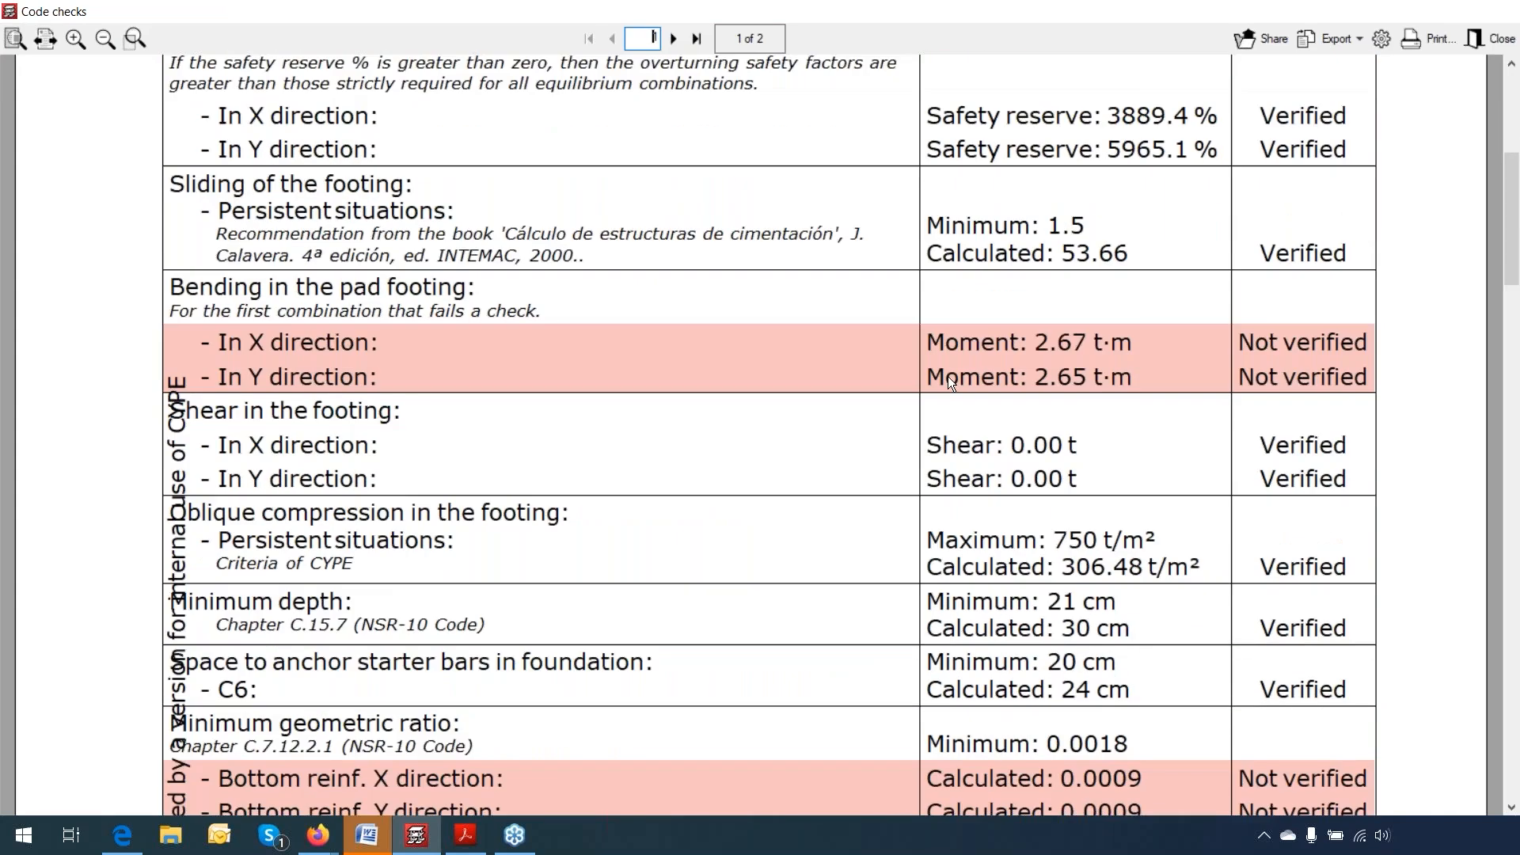
pyautogui.scroll(-1, 947, 380)
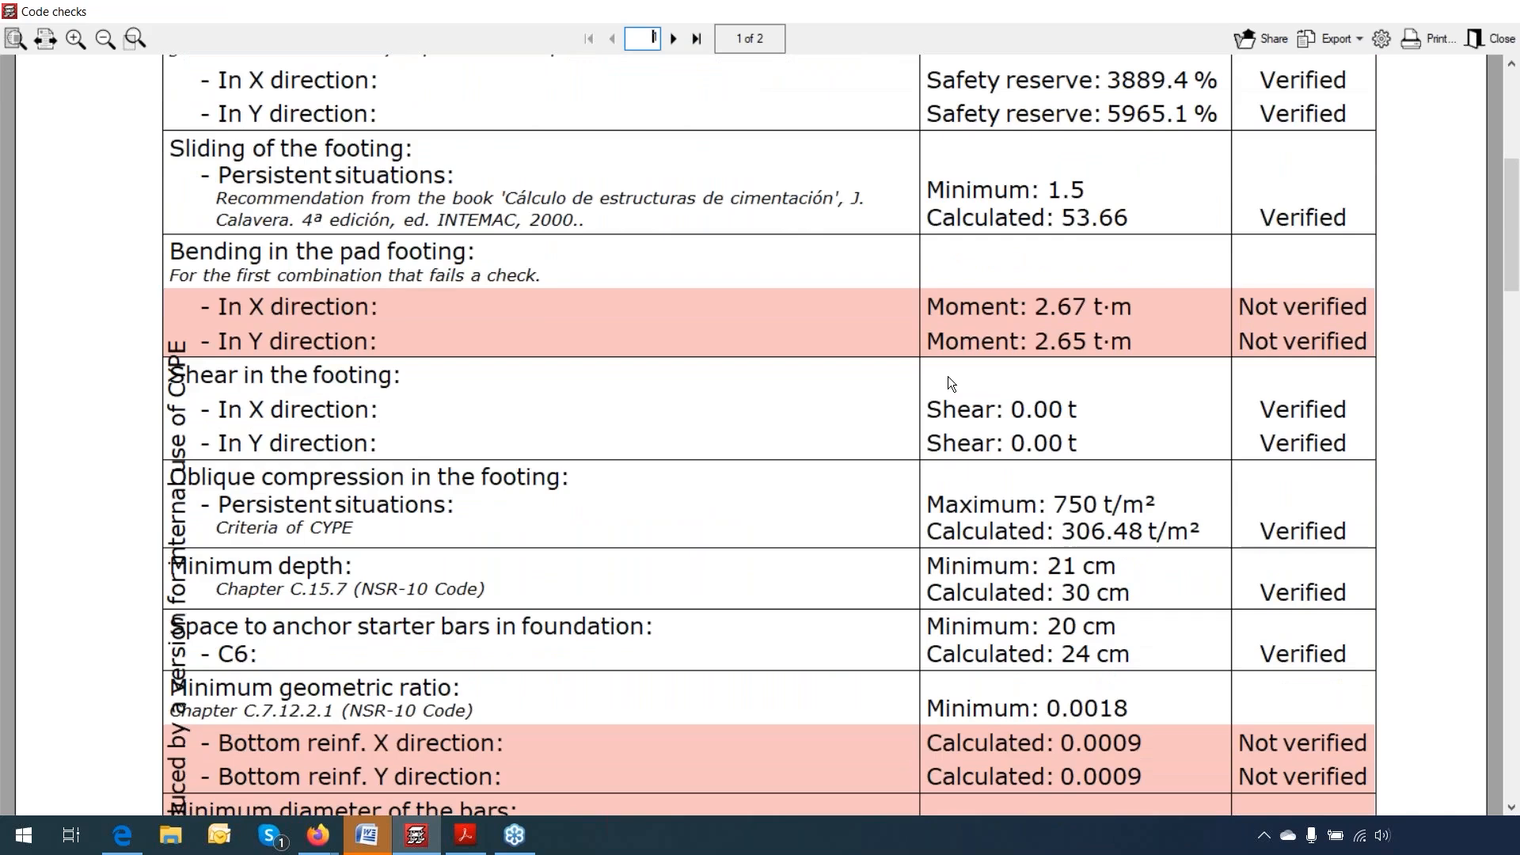
pyautogui.scroll(-6, 947, 376)
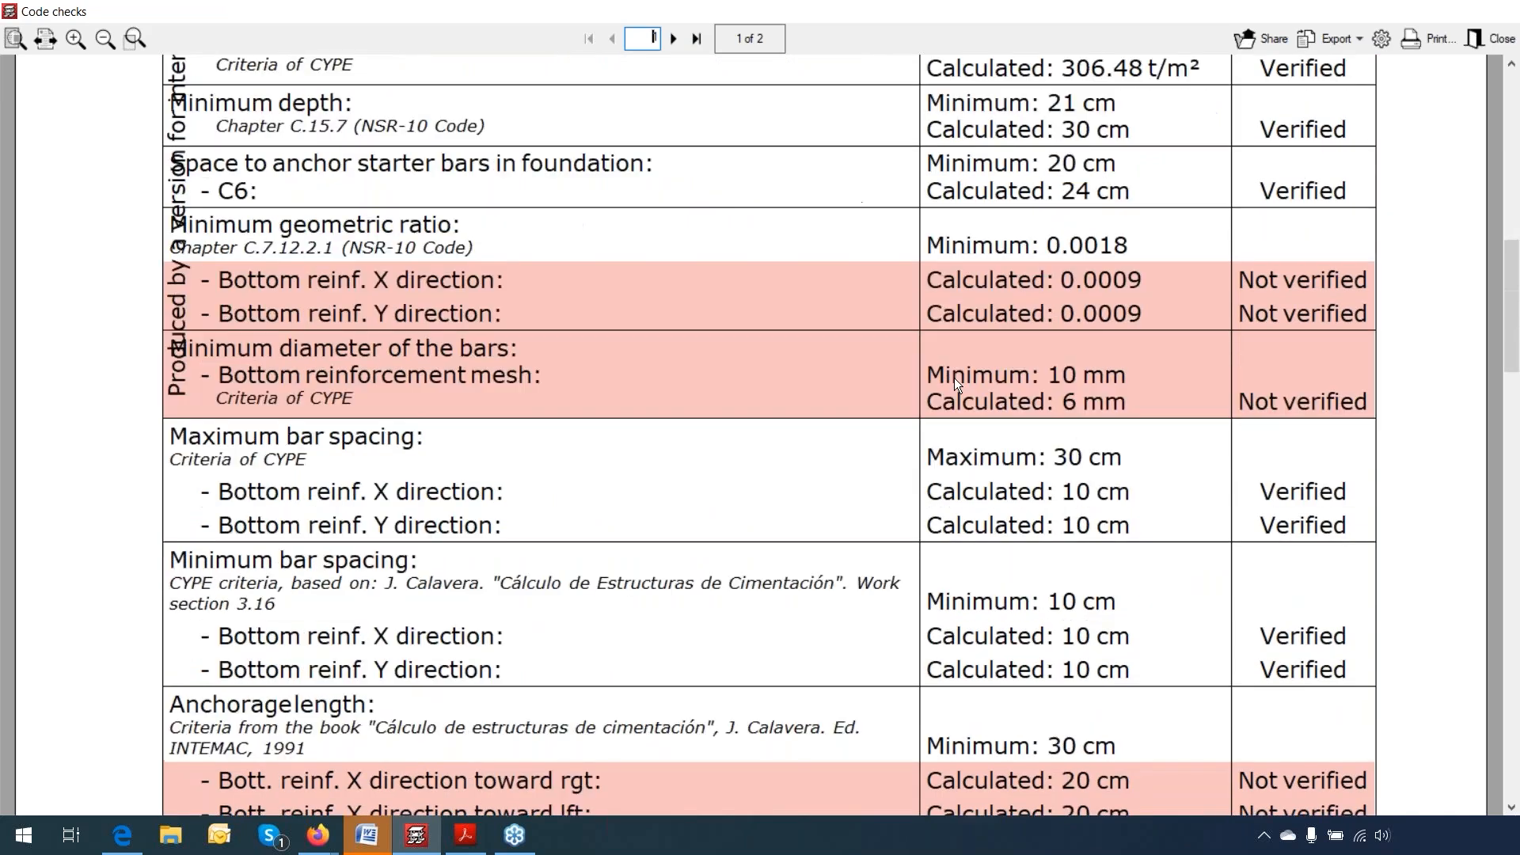
pyautogui.scroll(-8, 953, 377)
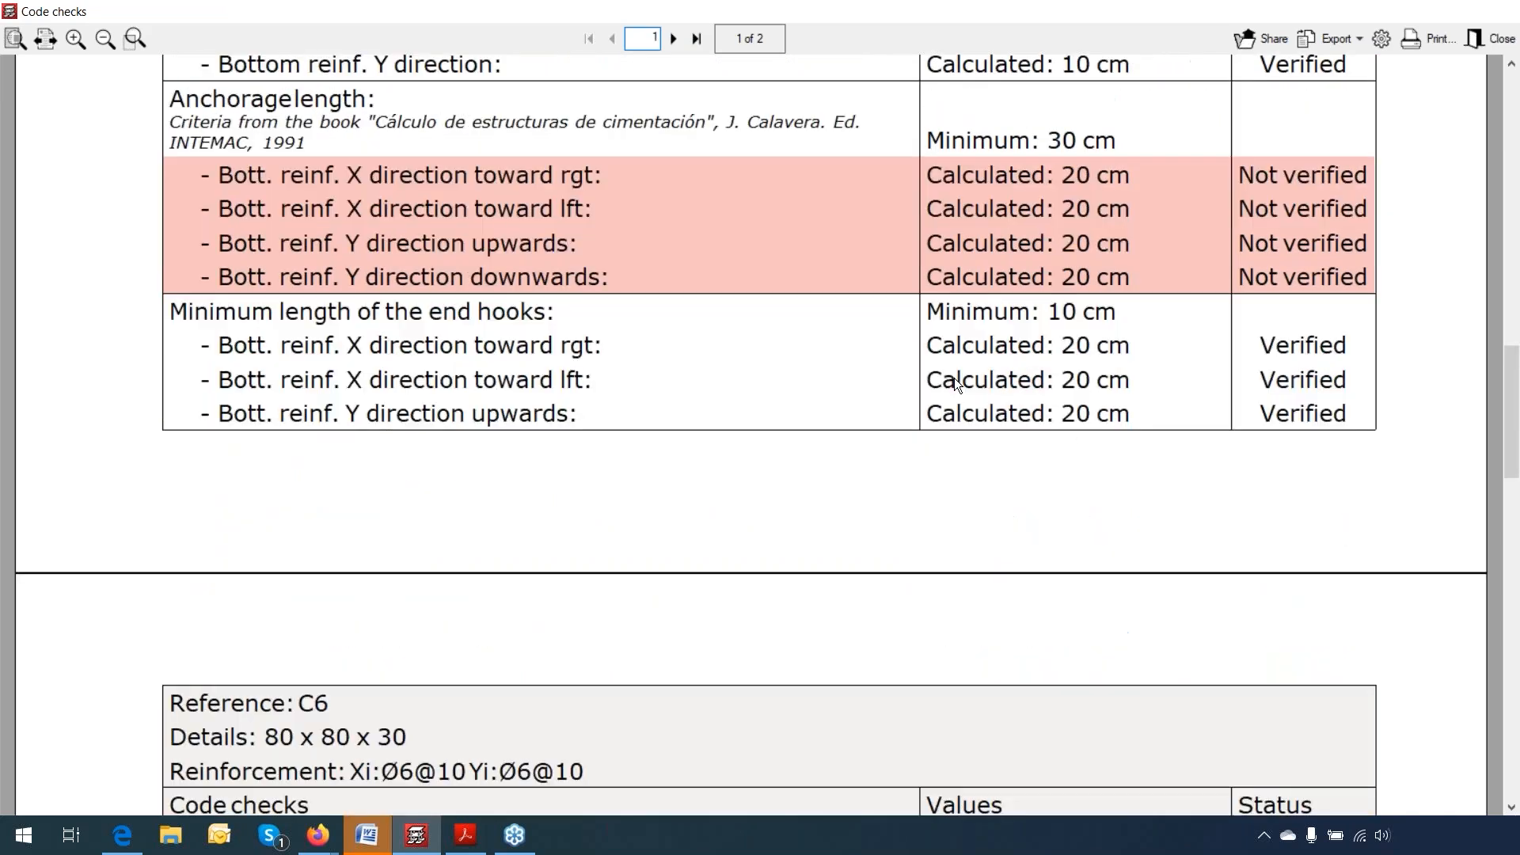
pyautogui.scroll(-1, 953, 377)
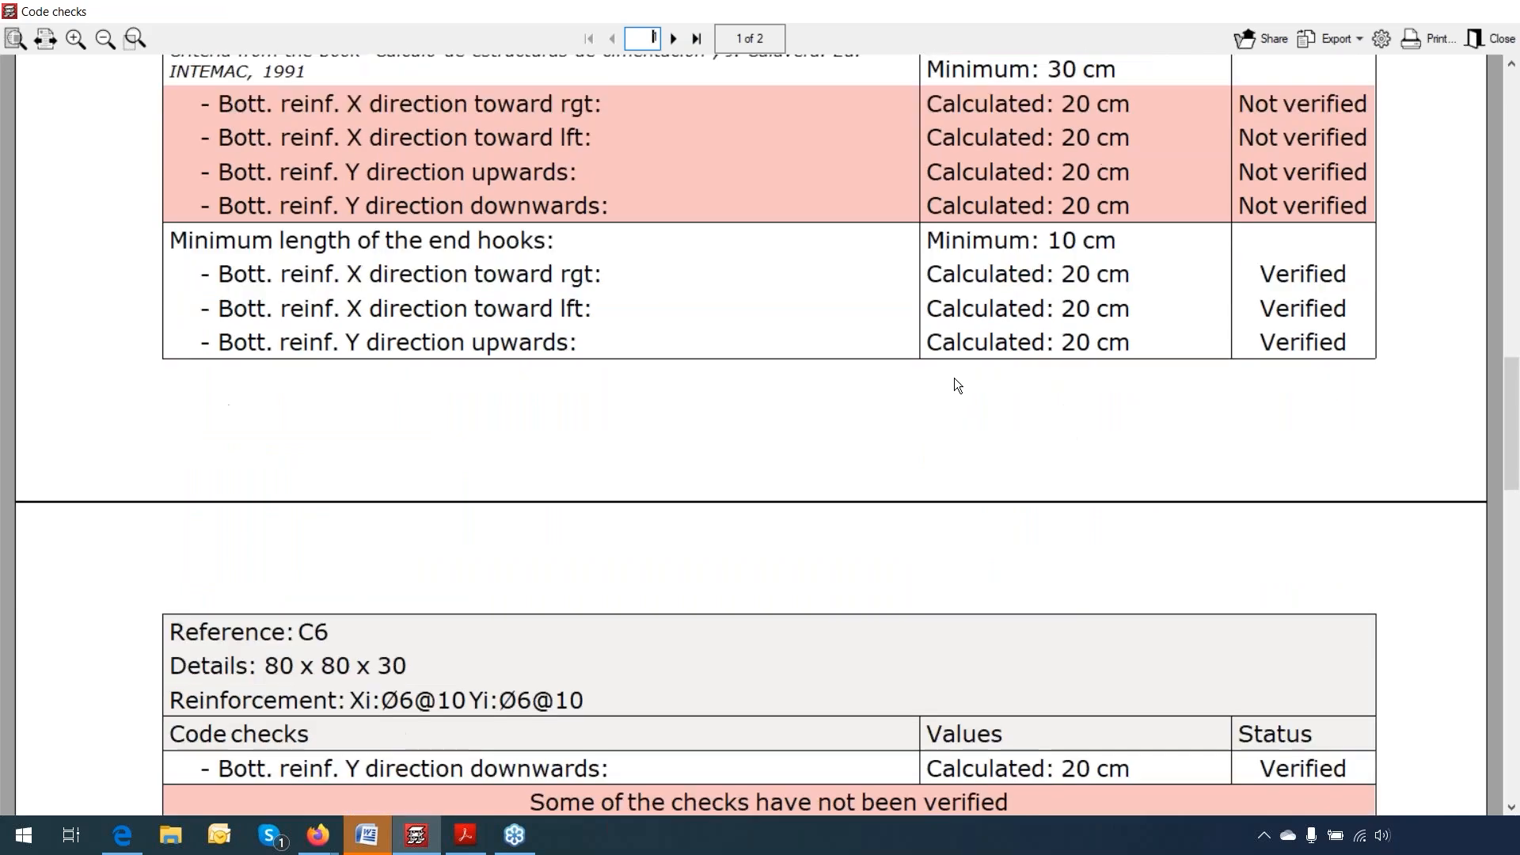
pyautogui.scroll(4, 953, 377)
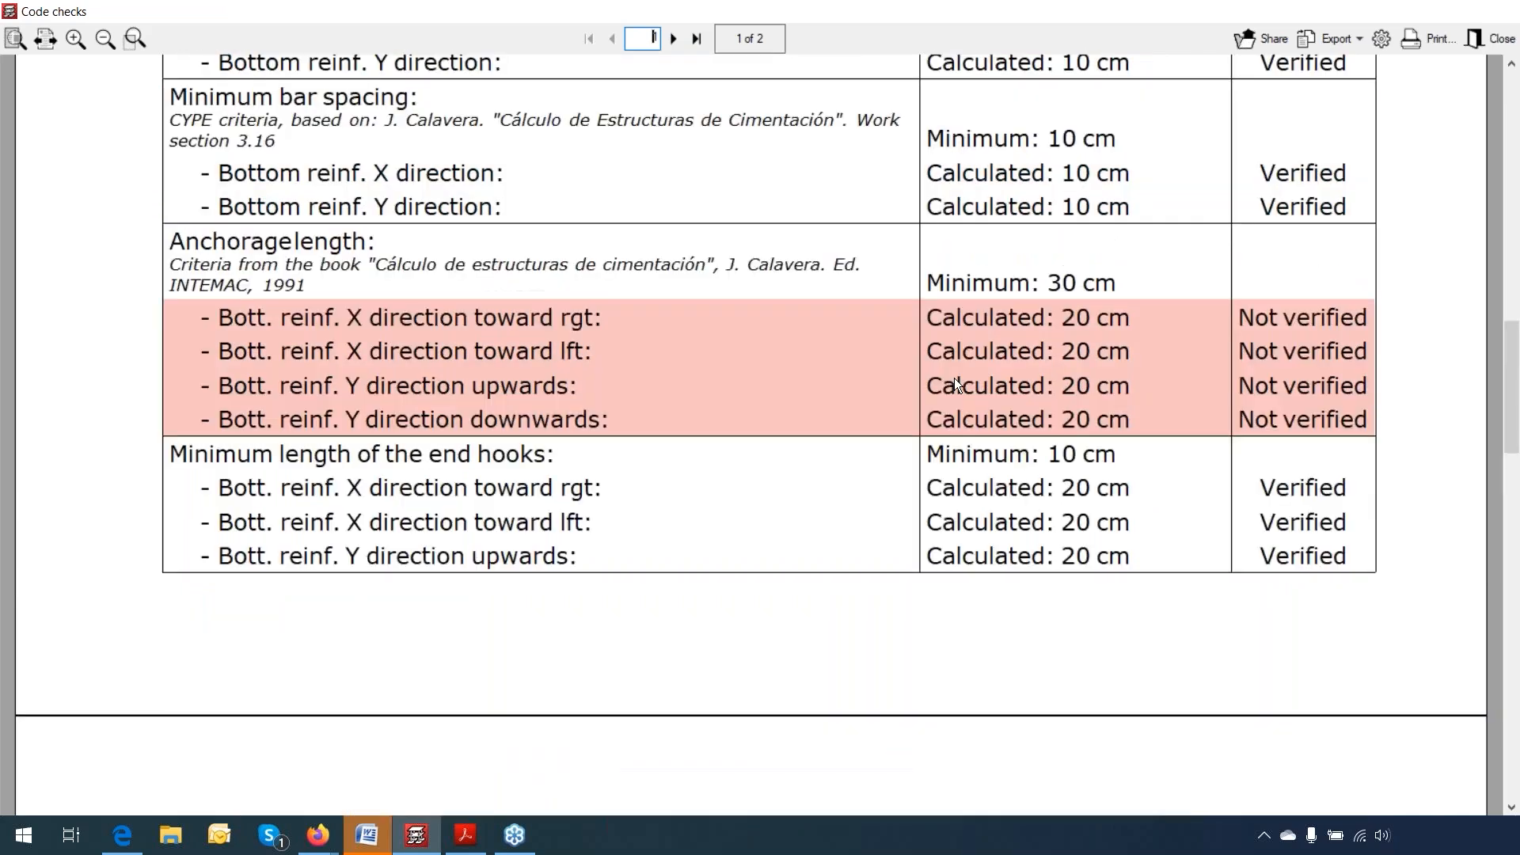
pyautogui.press('Escape')
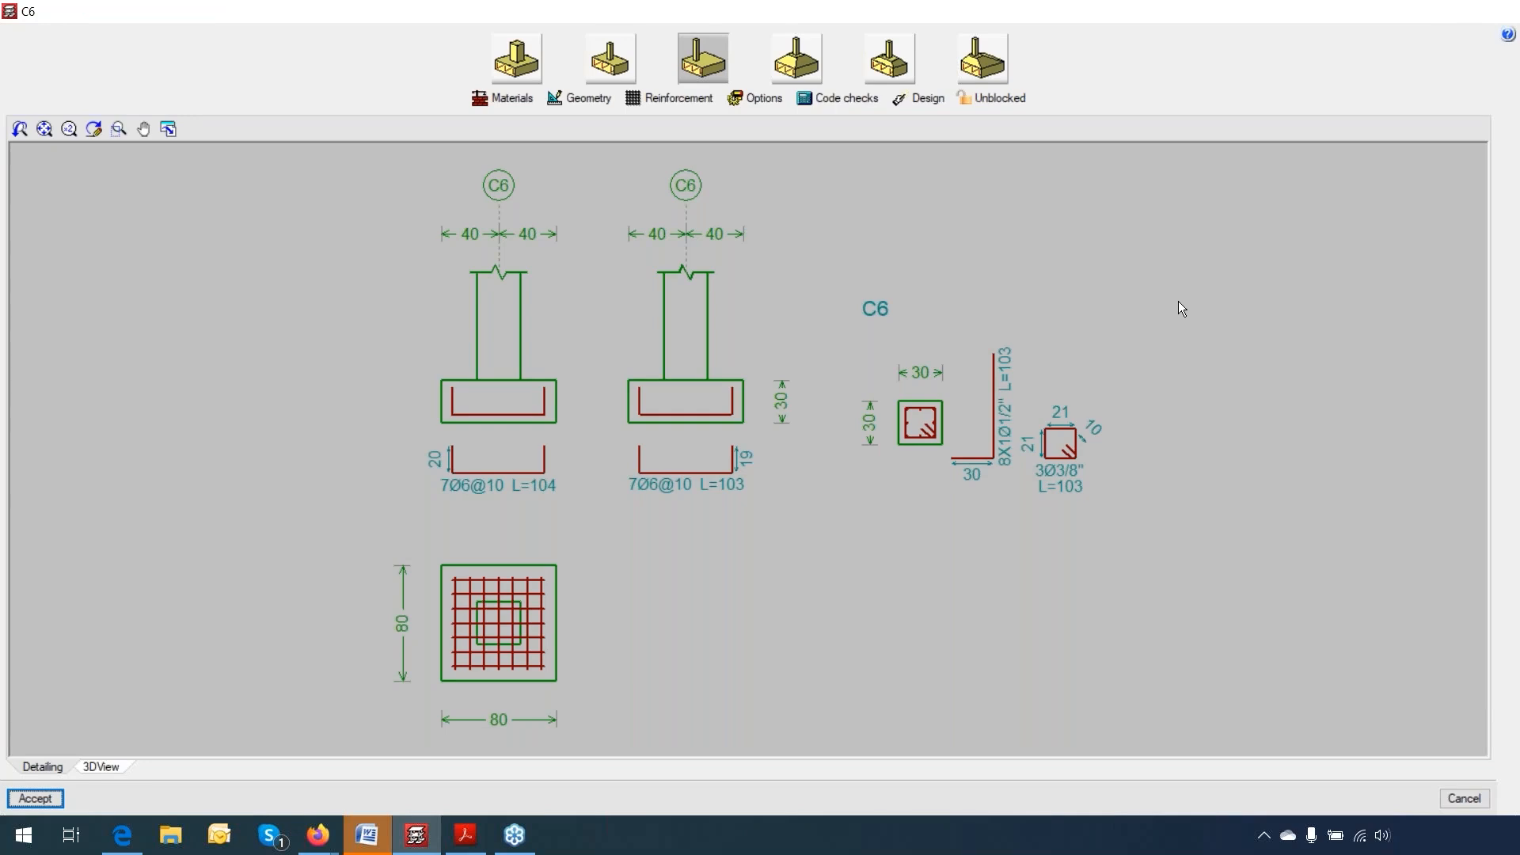
# Step: Look at the C6 footing's geometry values without changing them and leave foundation element editing
pyautogui.click(585, 98)
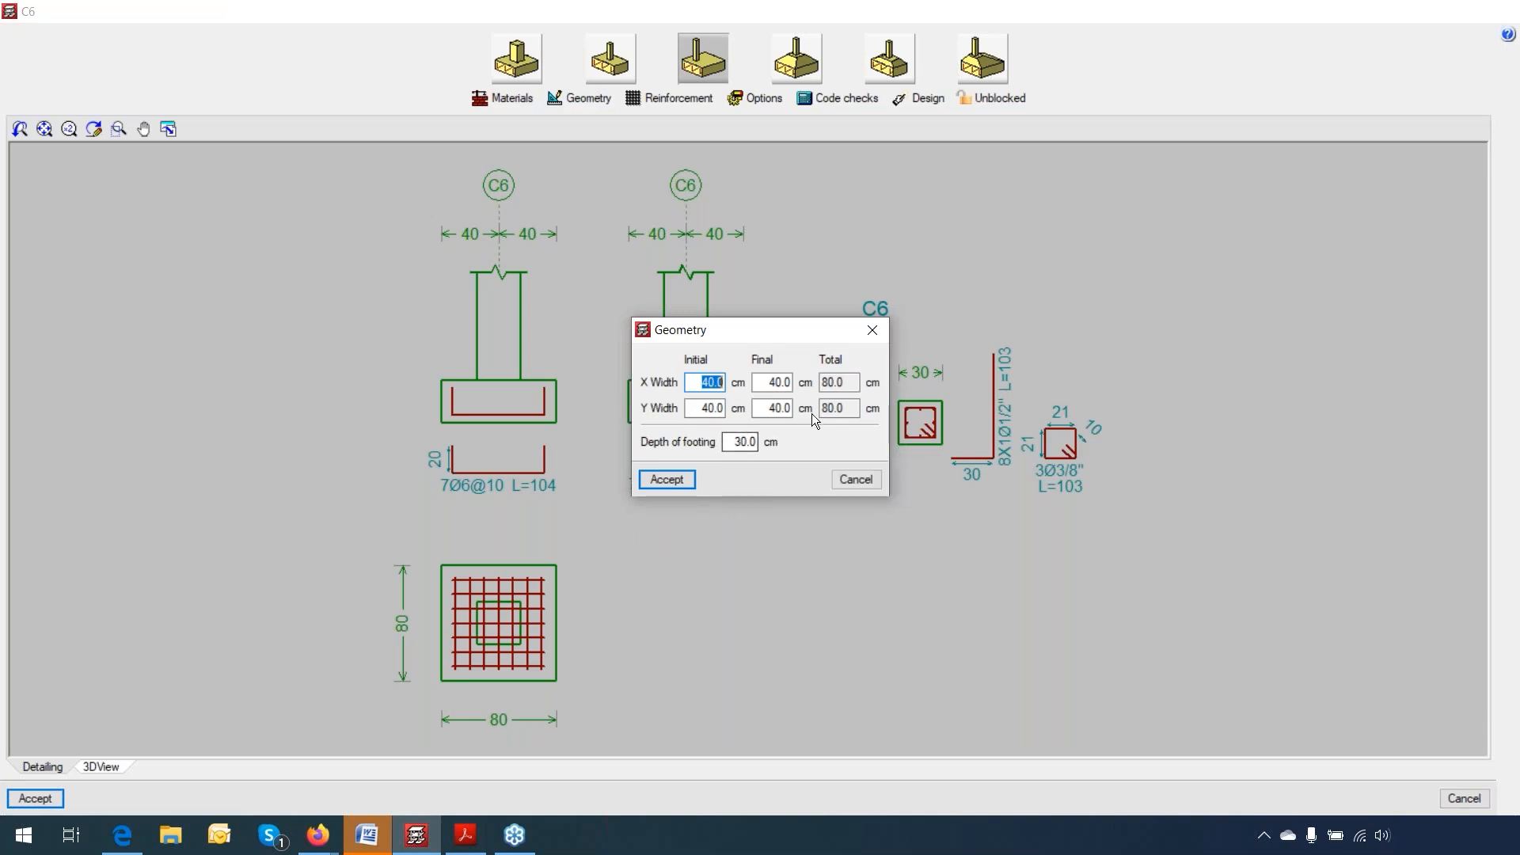
pyautogui.click(872, 330)
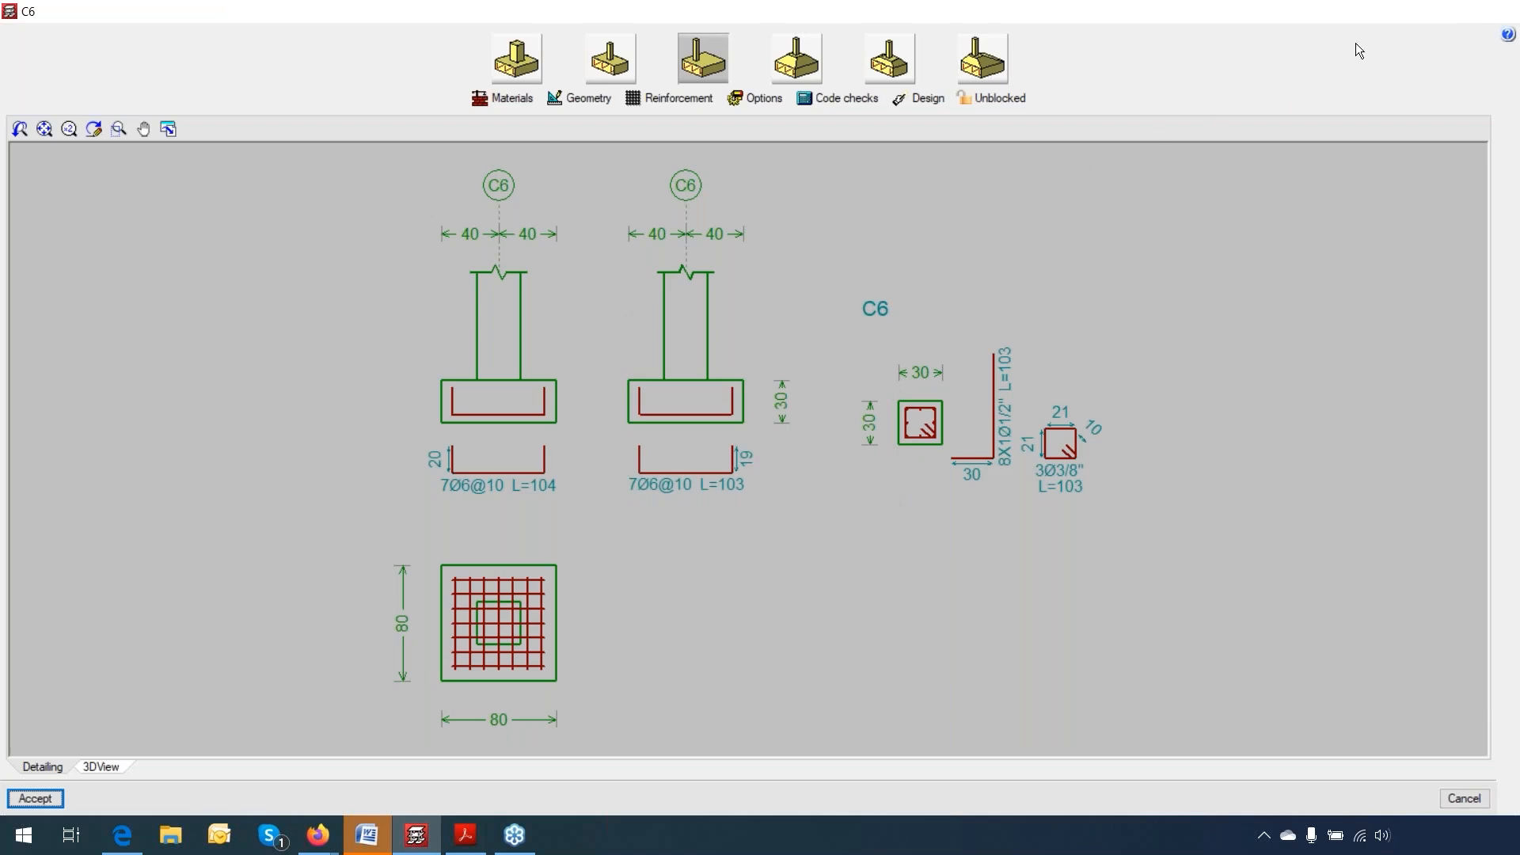
pyautogui.click(1501, 18)
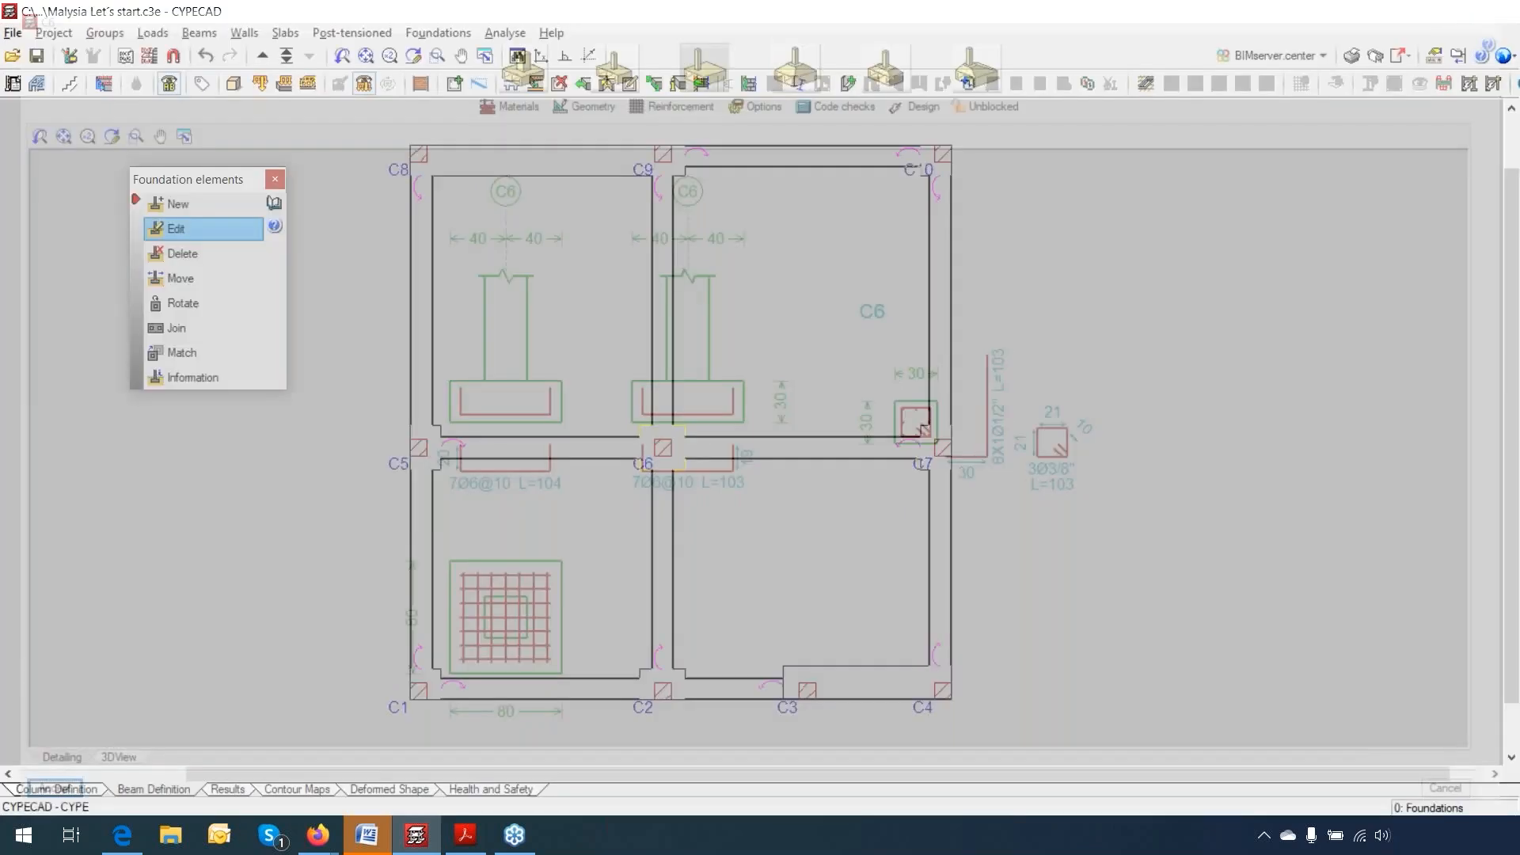
pyautogui.click(274, 179)
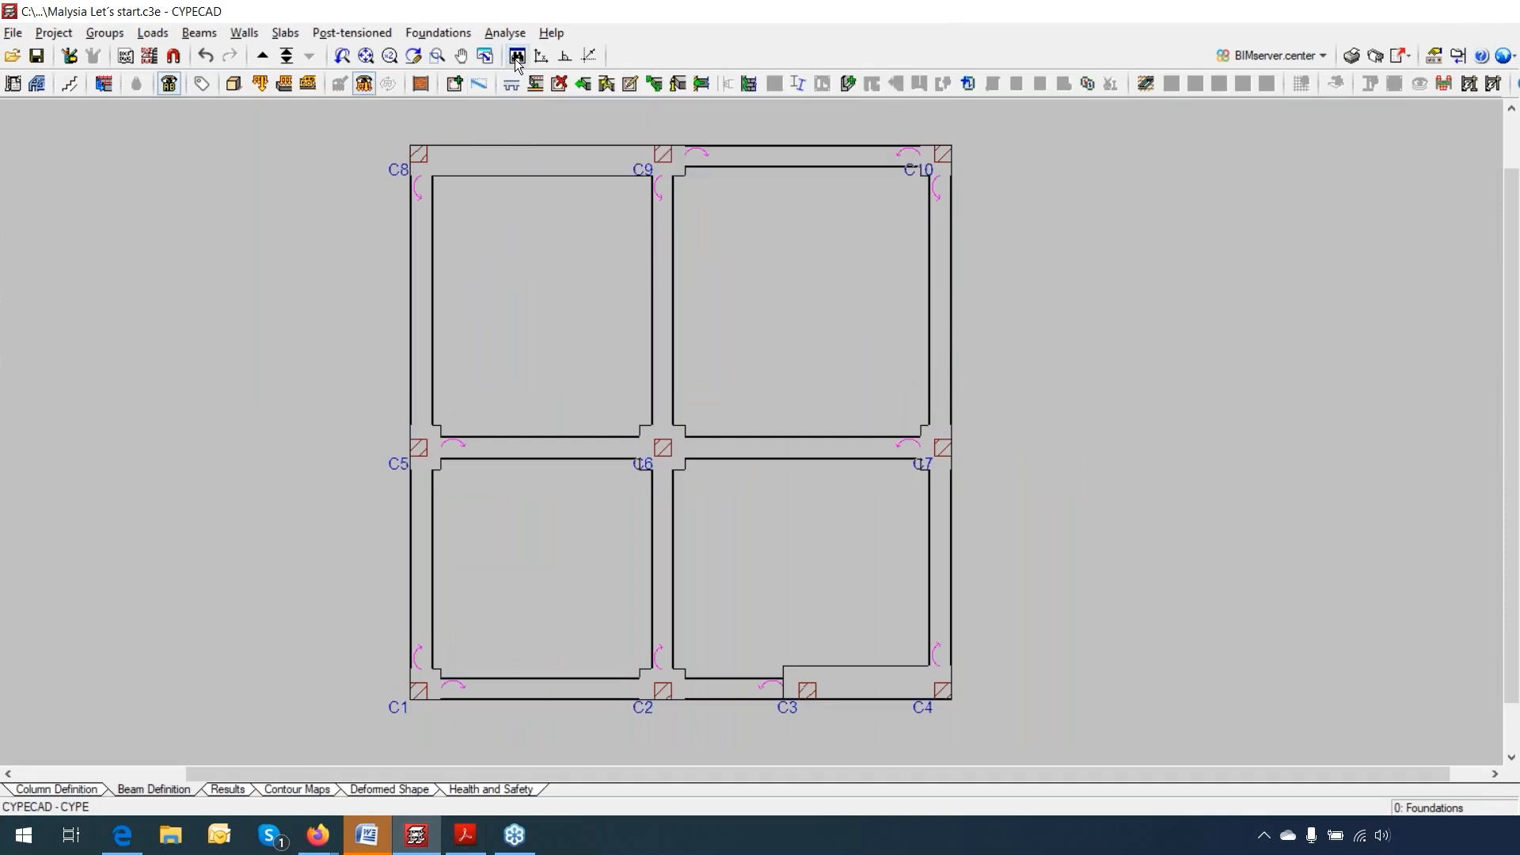
# Step: Design the foundation elements and strap beams of the Foundations group using the Iterative design option
pyautogui.click(459, 36)
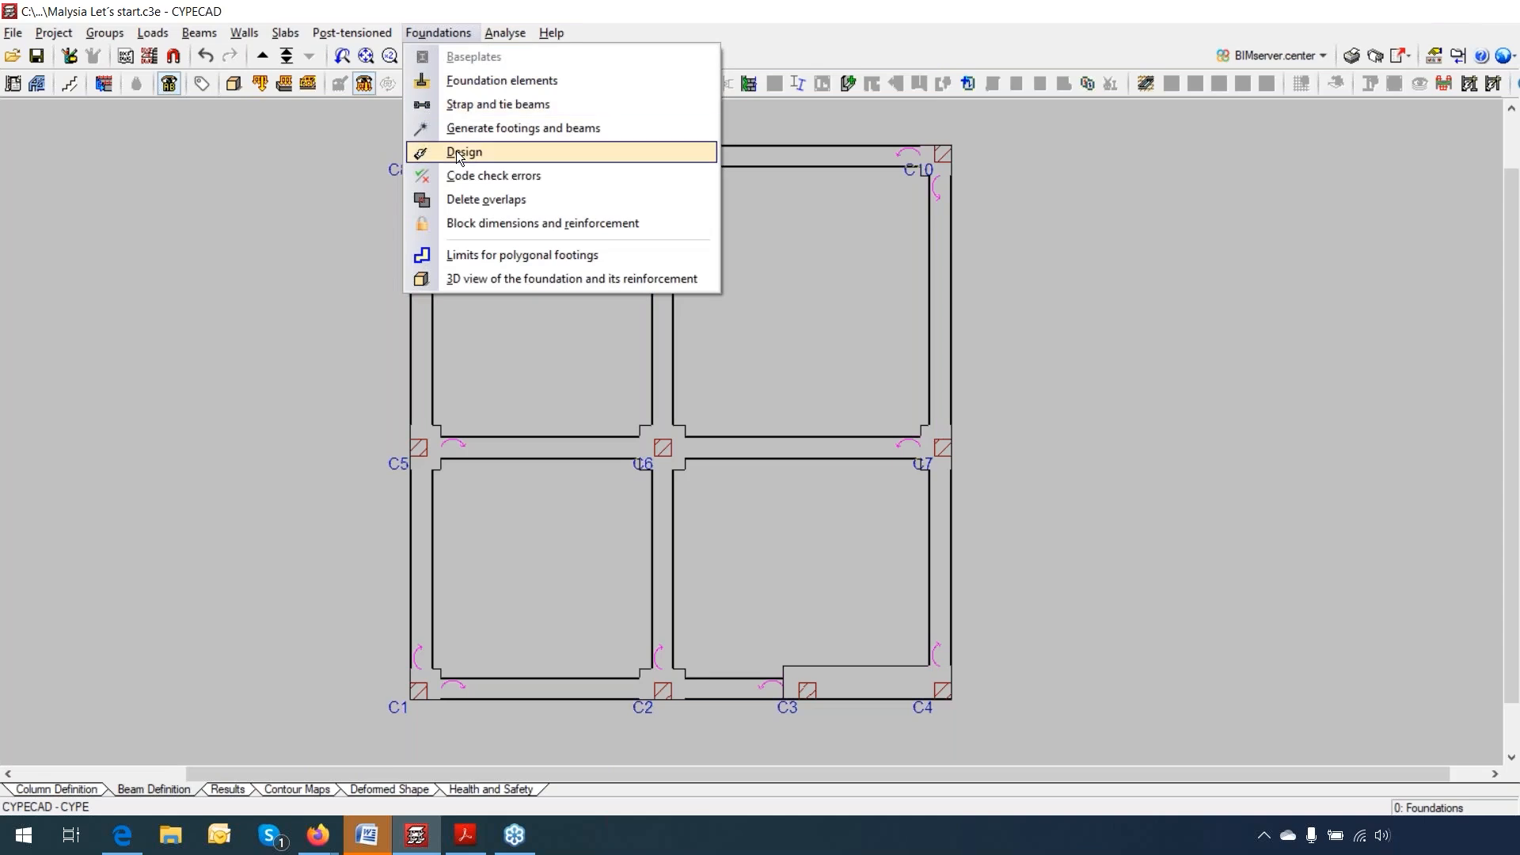
pyautogui.click(456, 151)
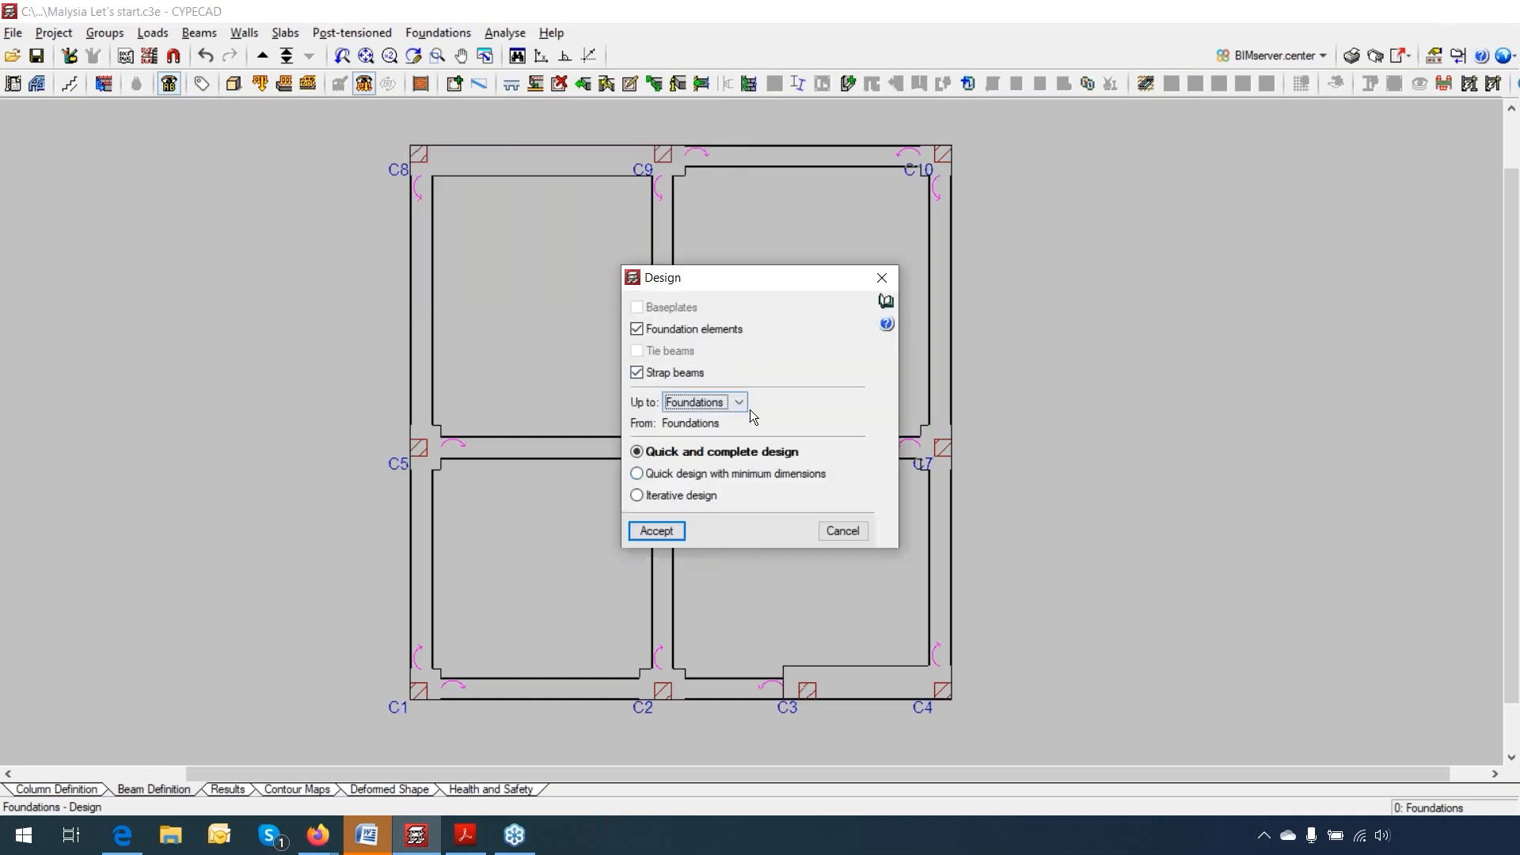
pyautogui.click(667, 497)
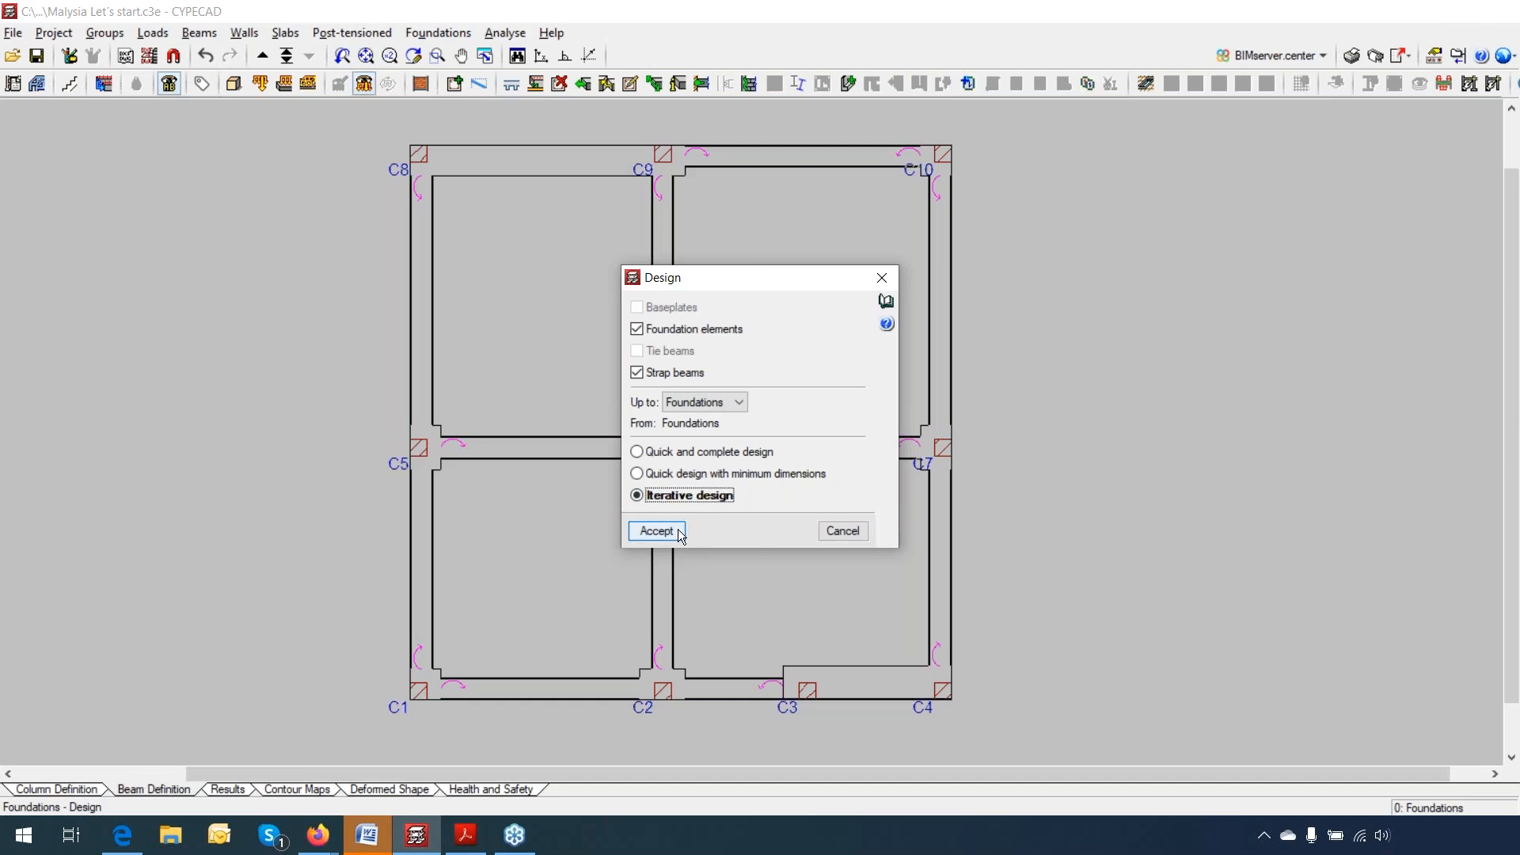
pyautogui.click(677, 530)
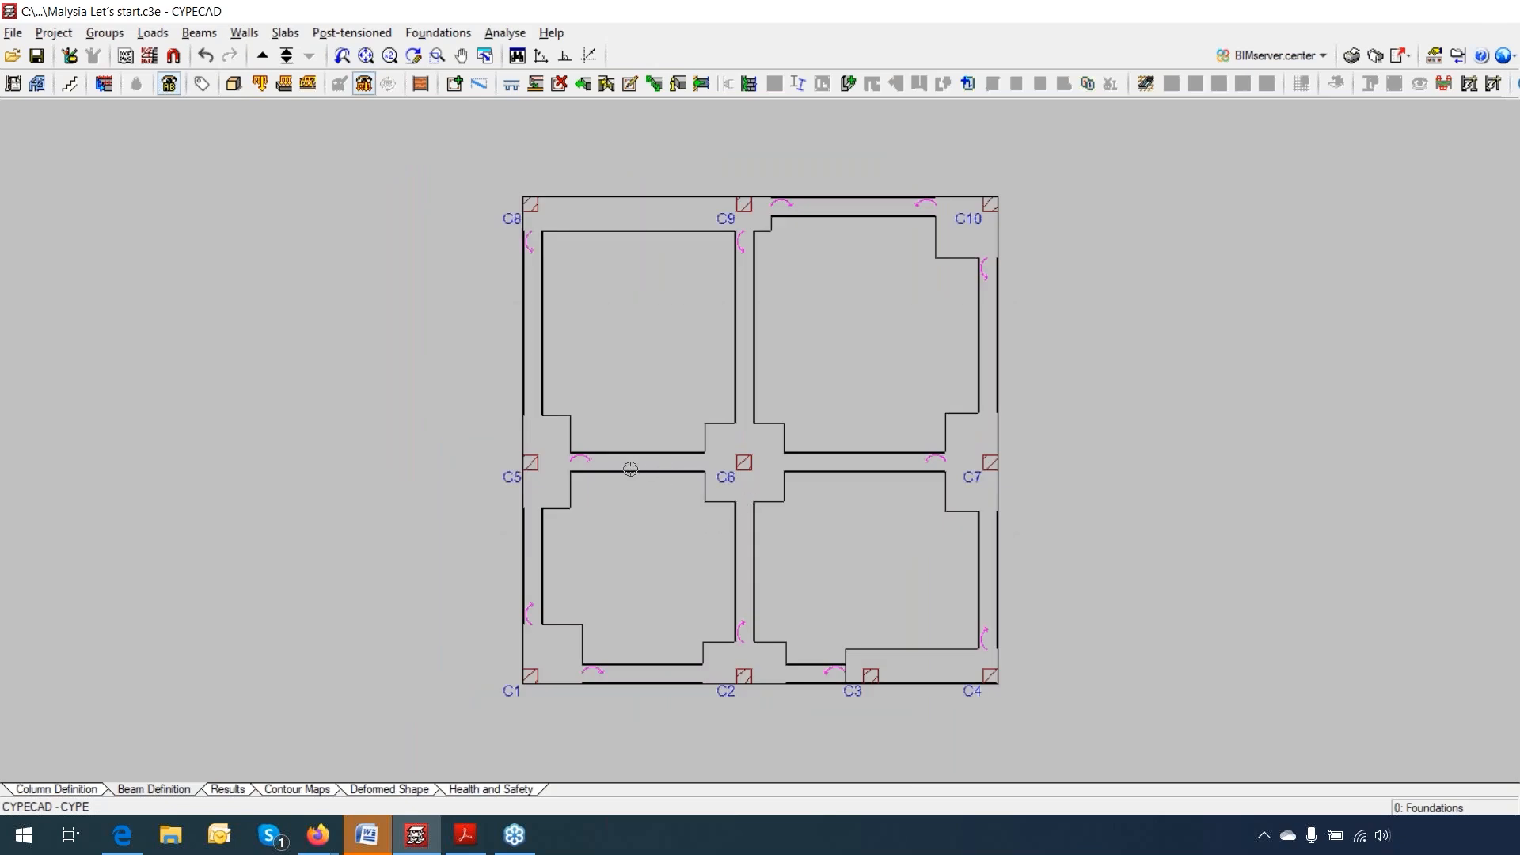
# Step: Inspect the designed footings and connecting beams in the floor's 3D view and return to the plan
pyautogui.click(103, 33)
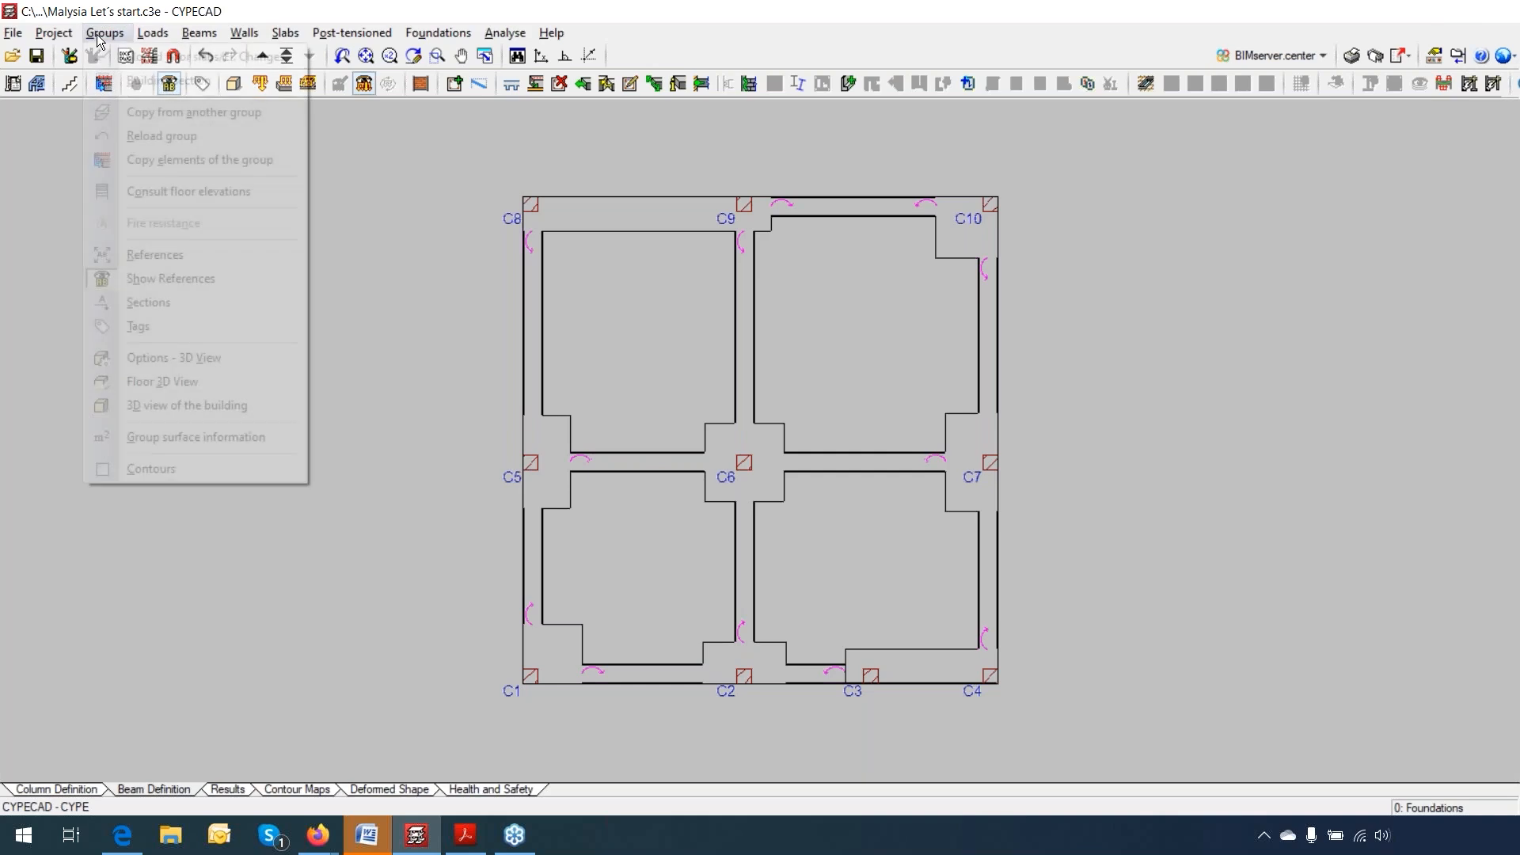
pyautogui.click(155, 383)
pyautogui.click(715, 447)
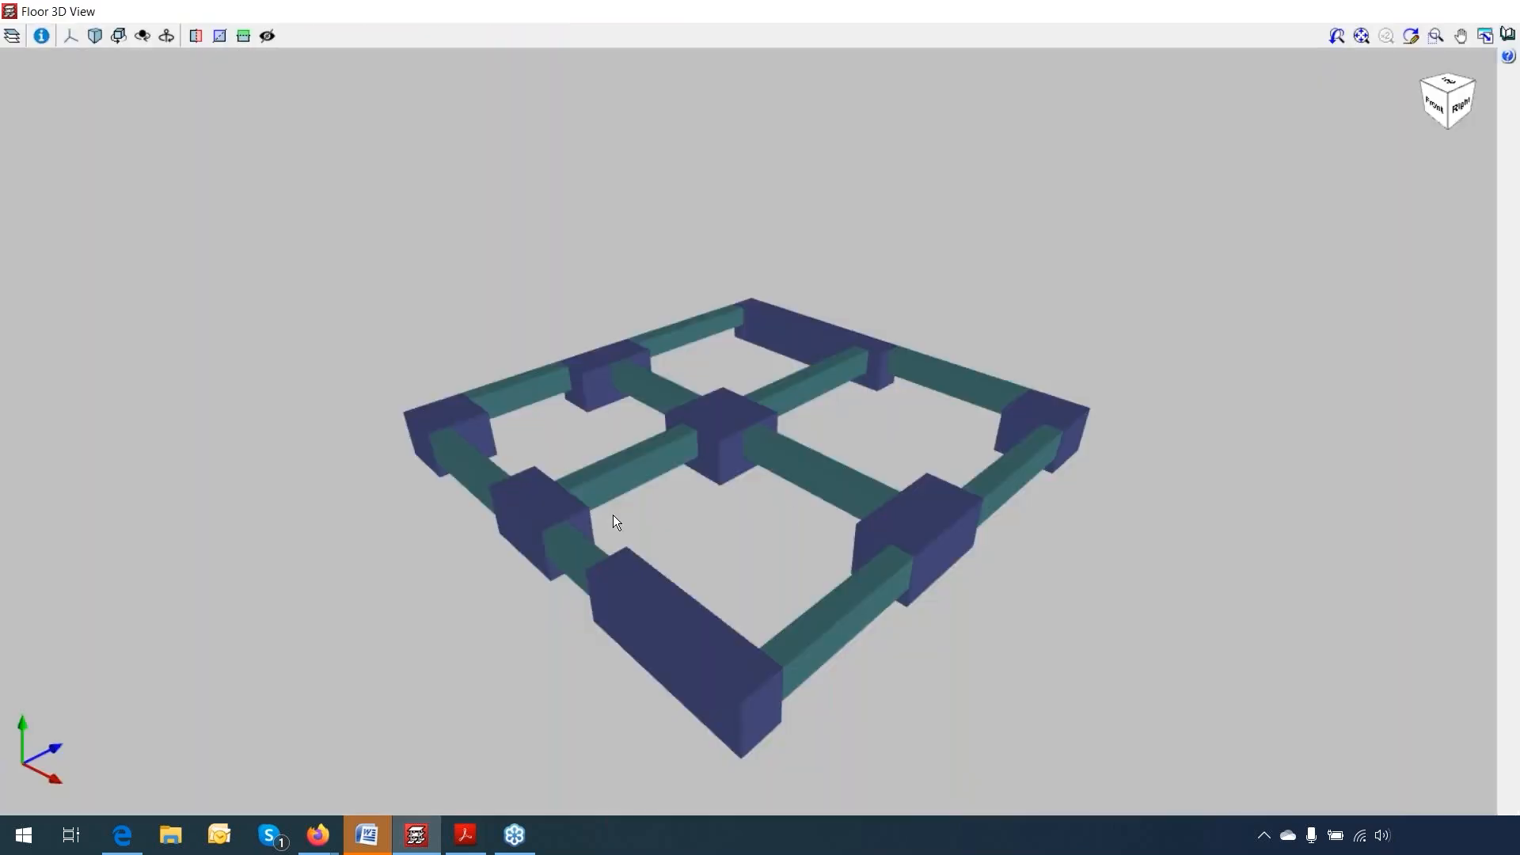
pyautogui.moveTo(614, 516); pyautogui.dragTo(772, 500, button='middle')
pyautogui.click(1510, 11)
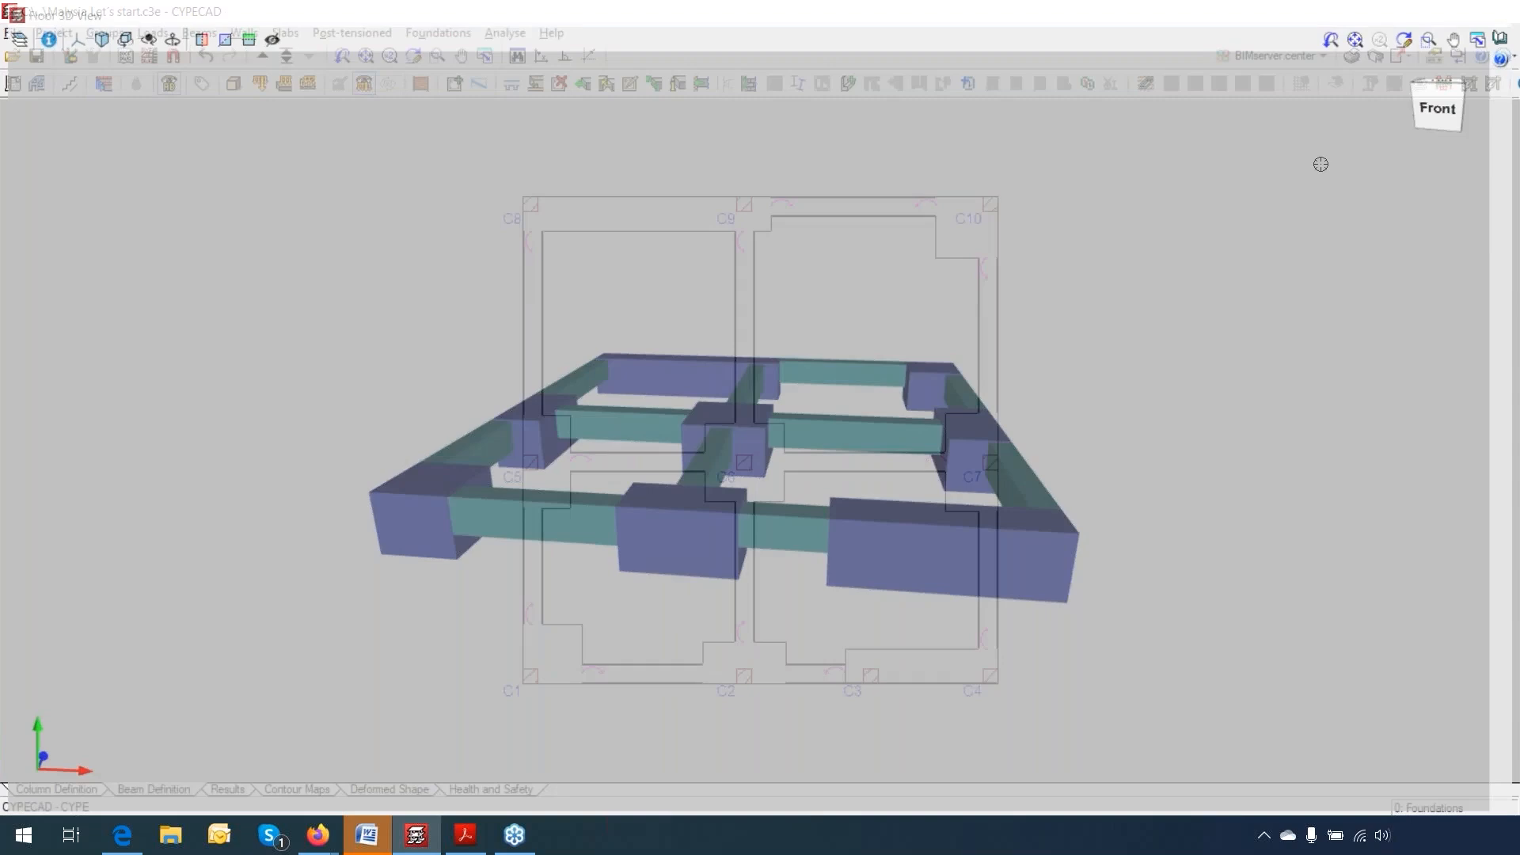
# Step: Open the designed footing under column C6 for editing from the foundation elements
pyautogui.click(446, 37)
pyautogui.click(491, 80)
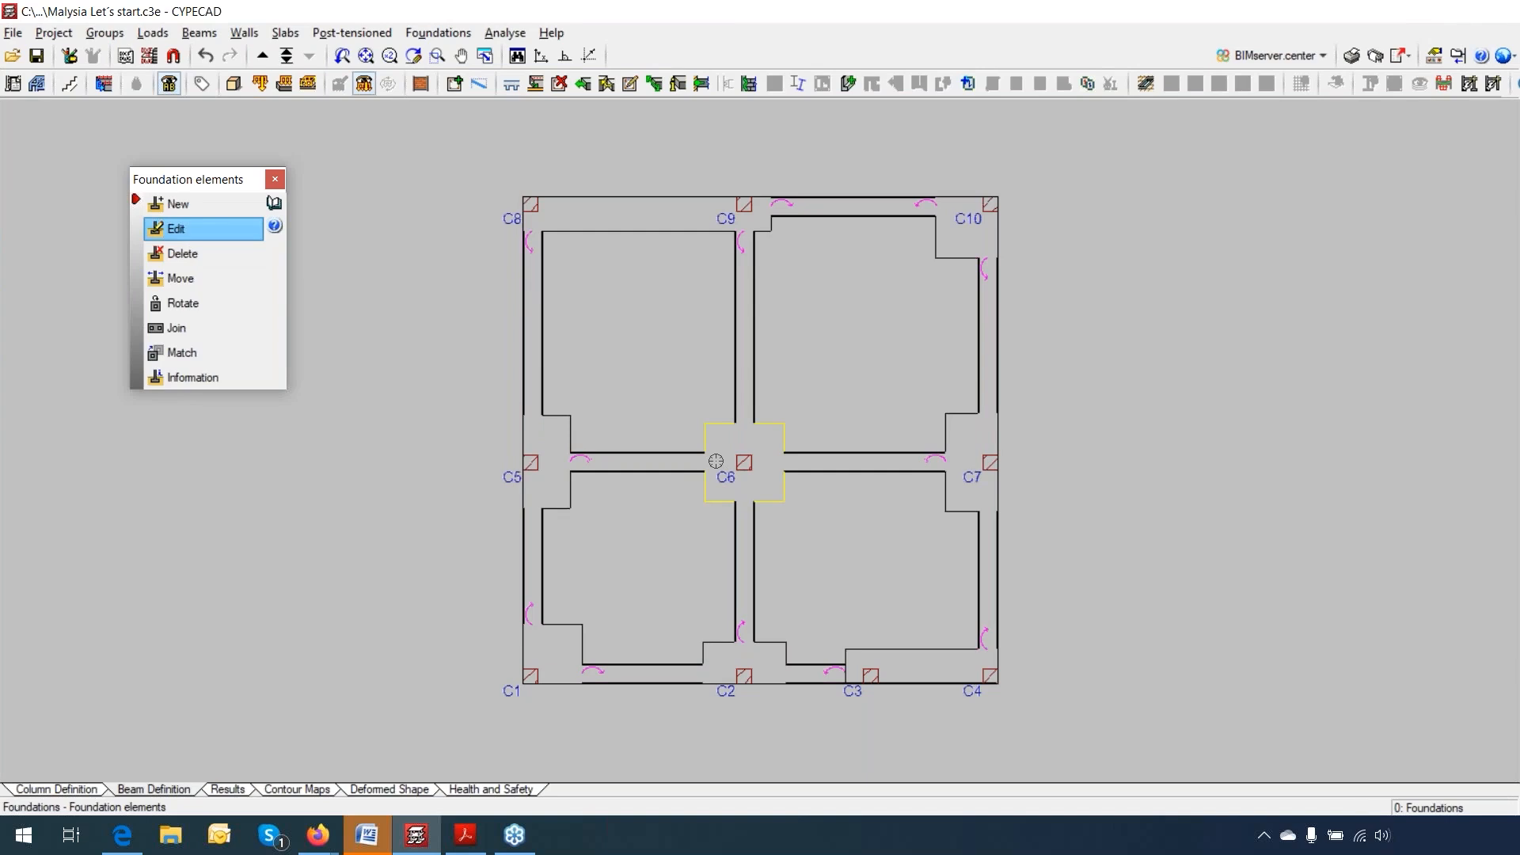
pyautogui.click(715, 460)
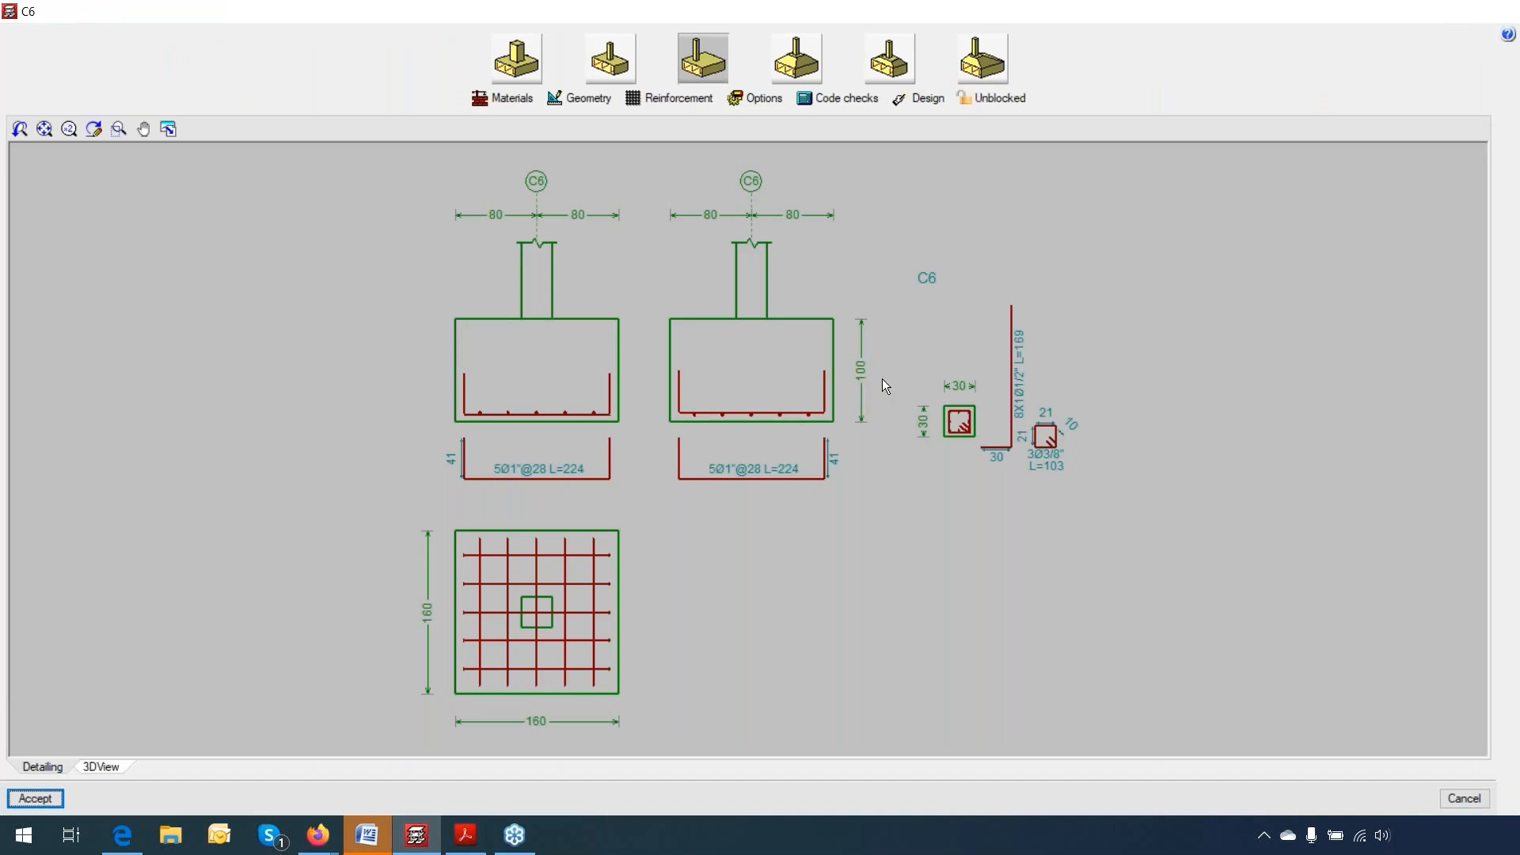
pyautogui.click(578, 98)
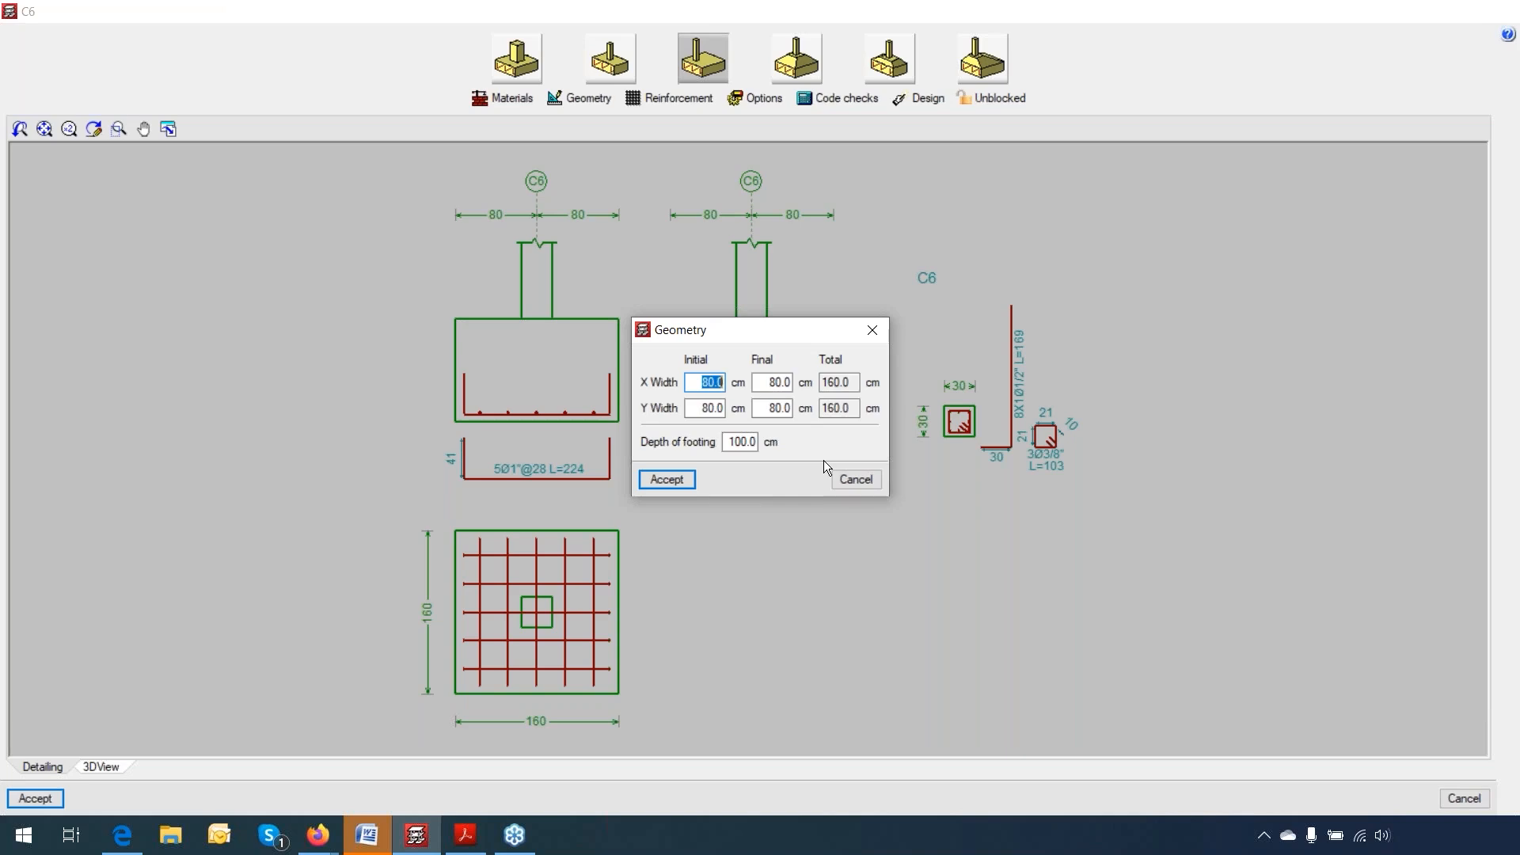
pyautogui.write('70')
pyautogui.click(875, 483)
# Step: Set the depth of the C6 footing to 60 cm in its geometry
pyautogui.click(596, 102)
pyautogui.doubleClick(740, 441)
pyautogui.write('60')
pyautogui.press('Tab')
pyautogui.click(672, 479)
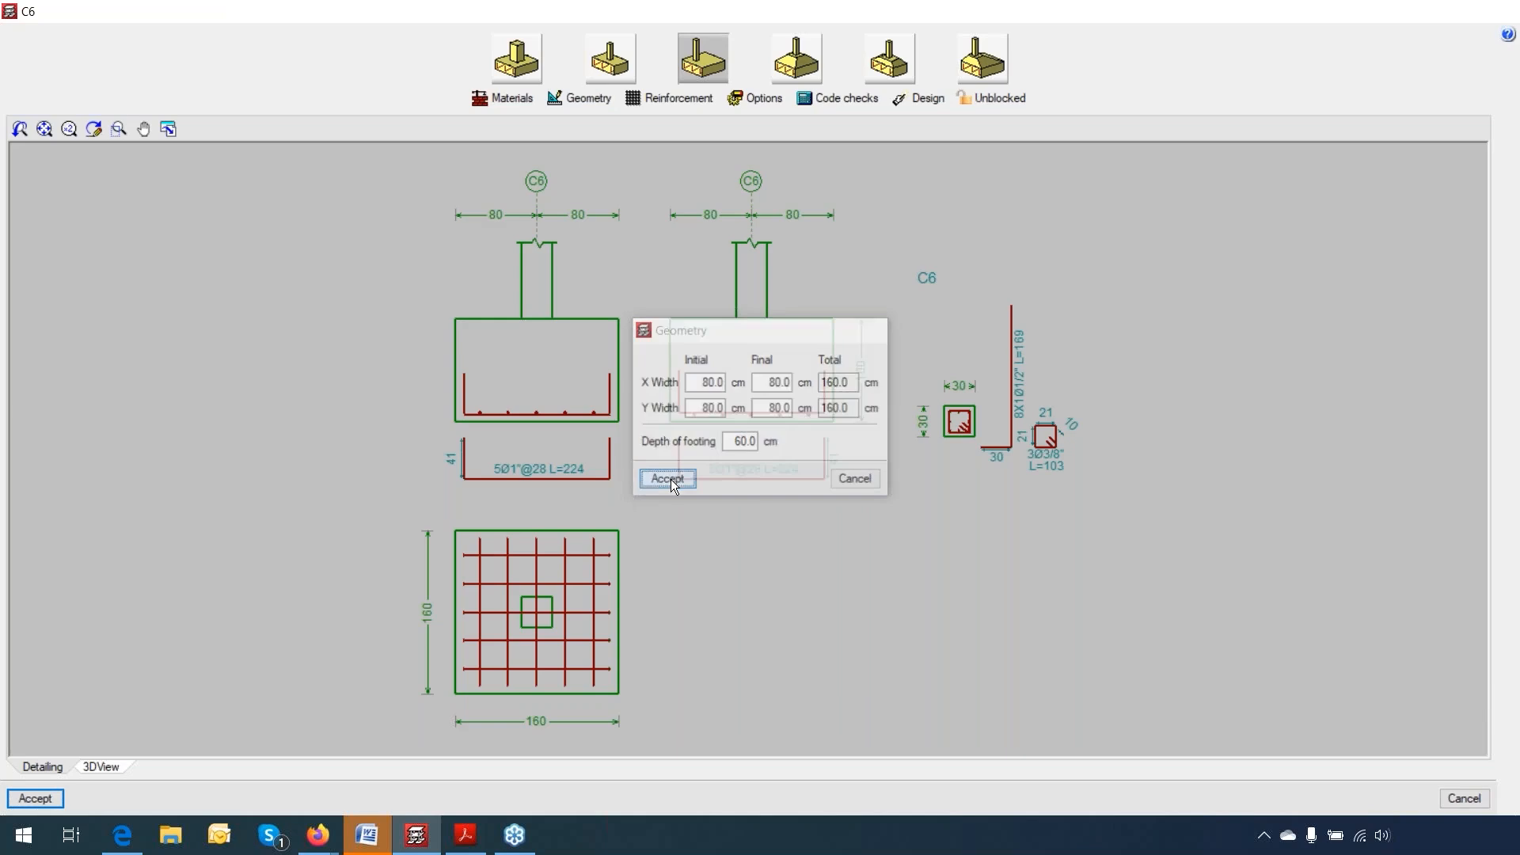
# Step: Run the code checks on the 60 cm deep C6 footing and review the complete report down to the anchorage lengths
pyautogui.click(829, 101)
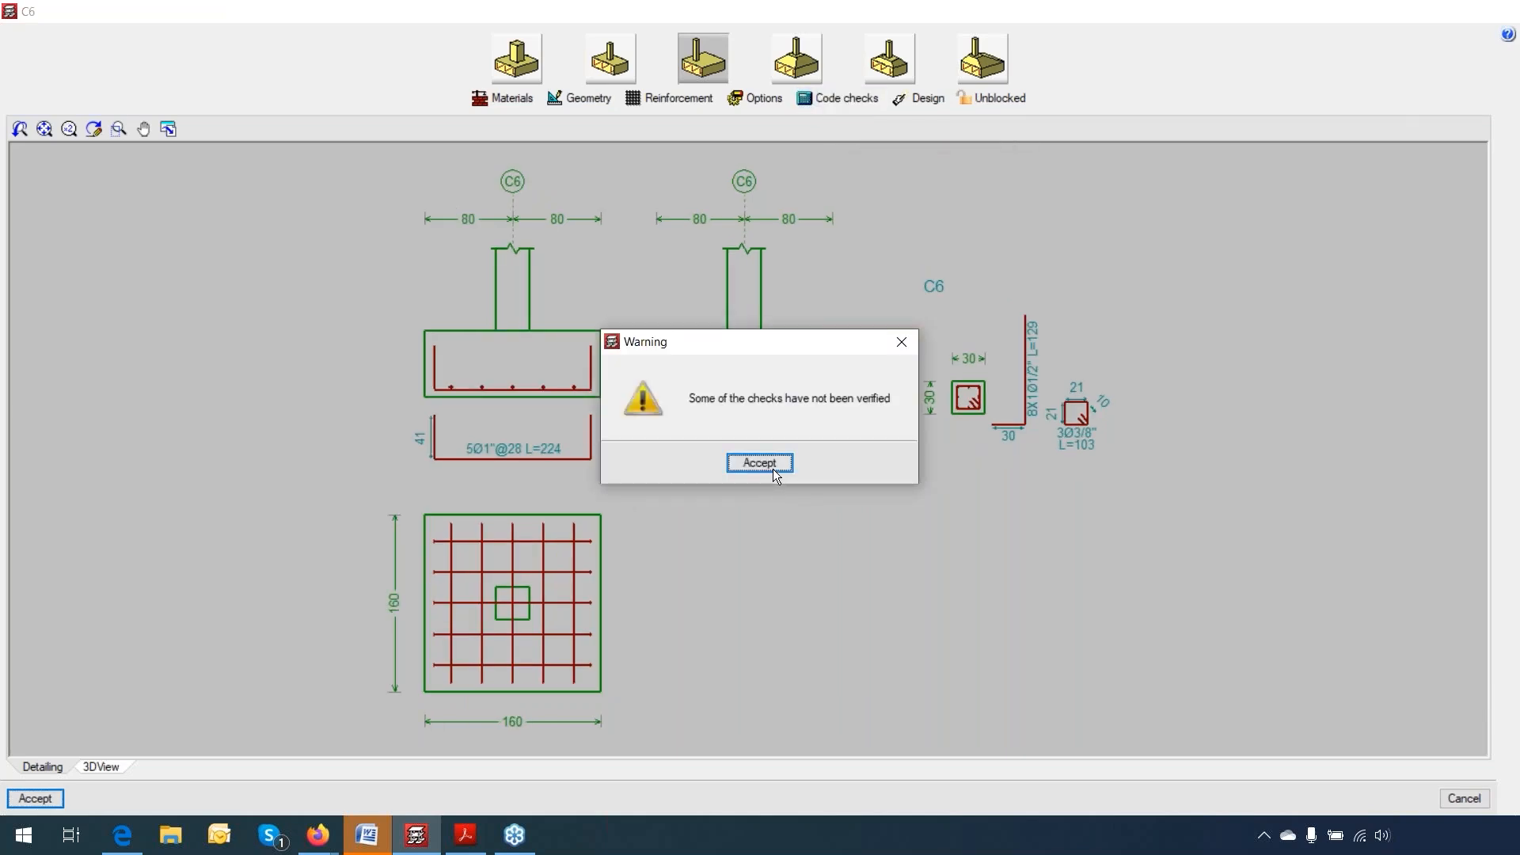
pyautogui.click(772, 465)
pyautogui.click(616, 461)
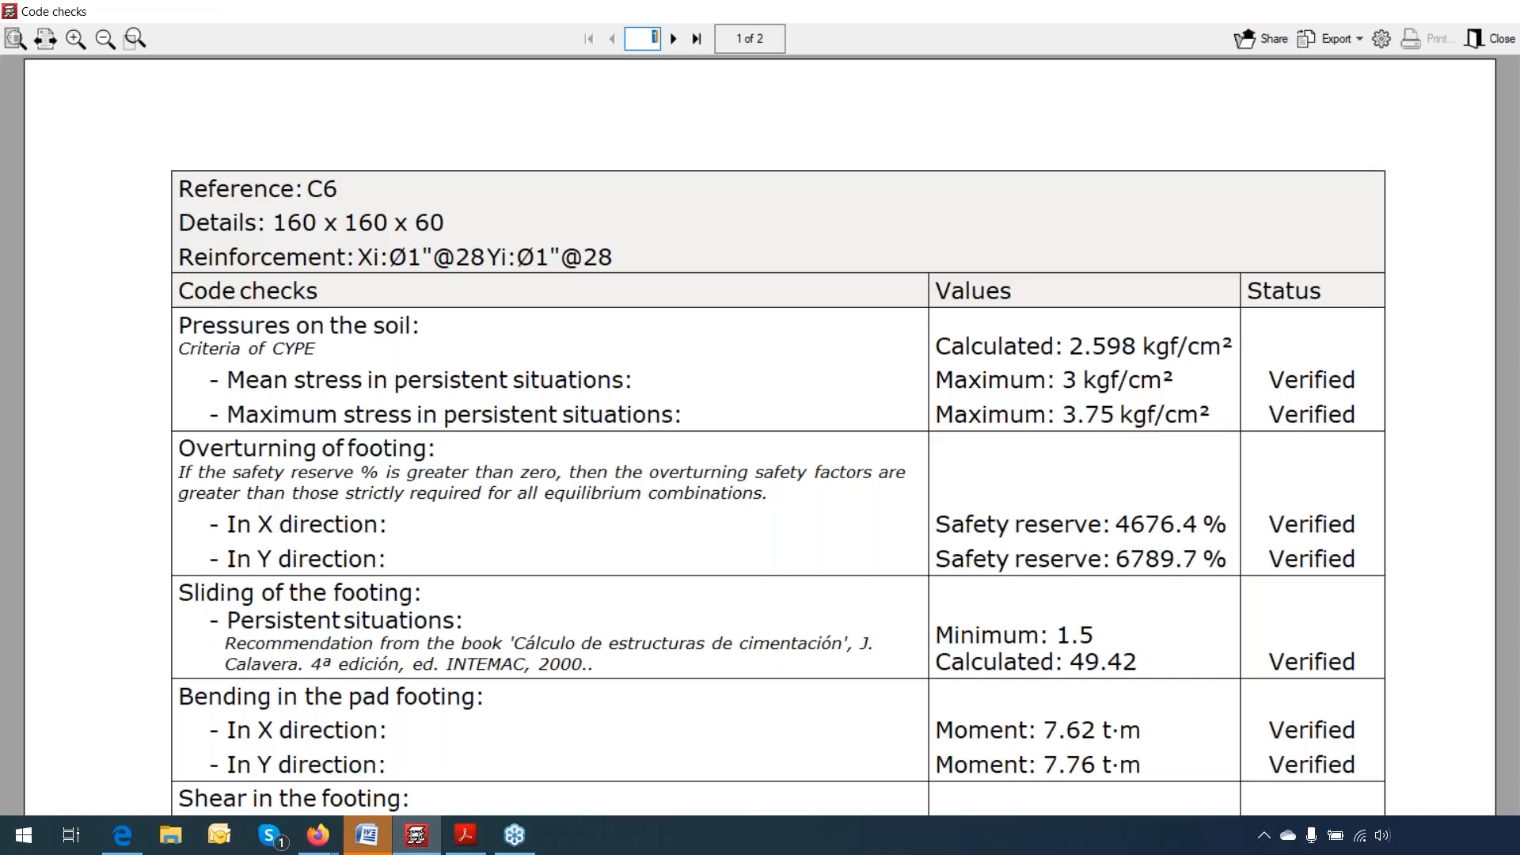
pyautogui.scroll(-5, 720, 411)
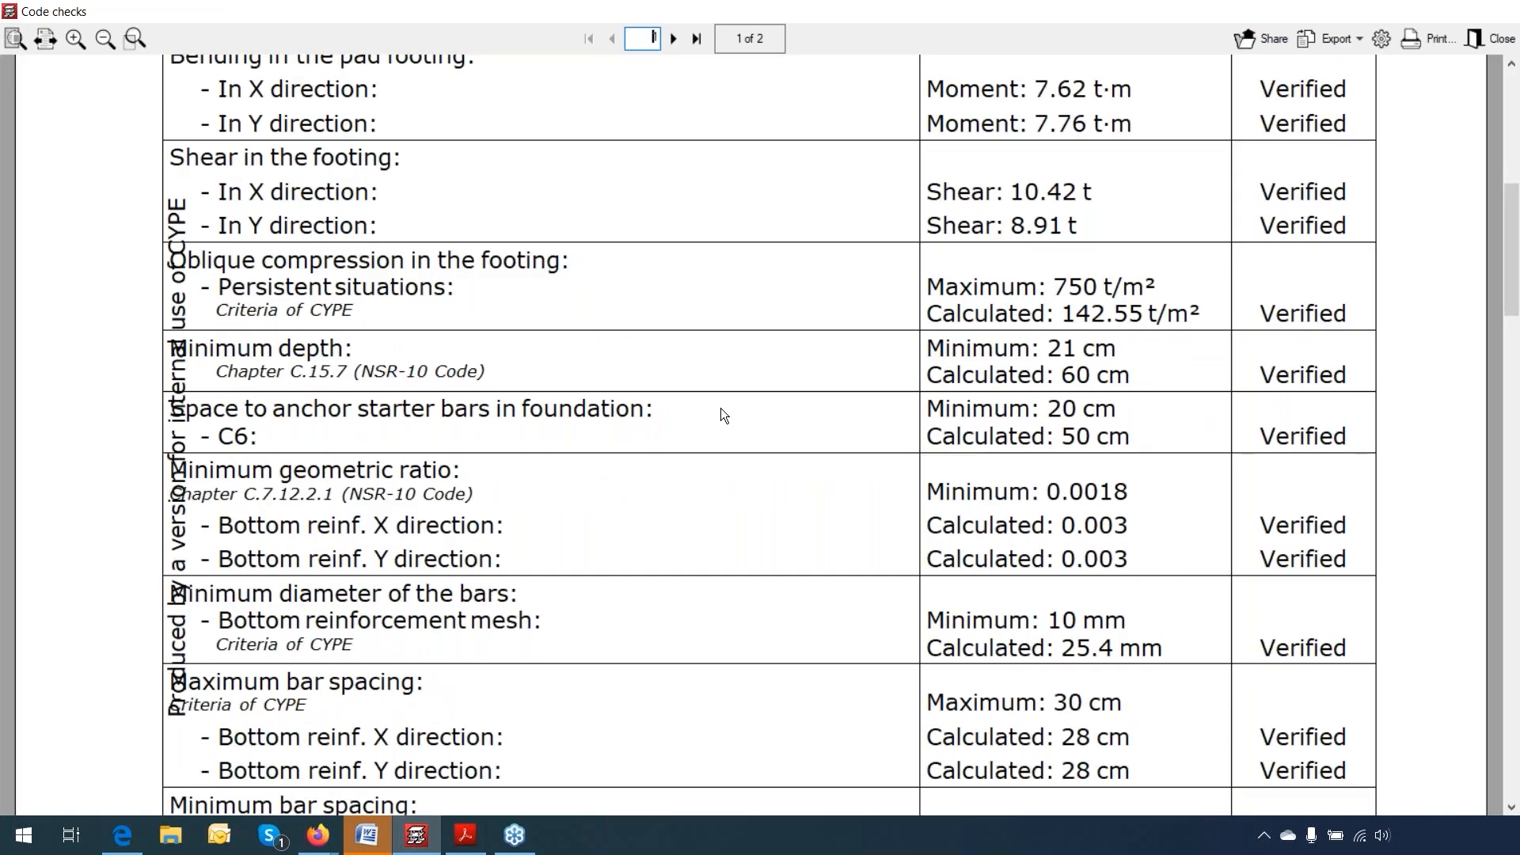
pyautogui.scroll(-5, 720, 407)
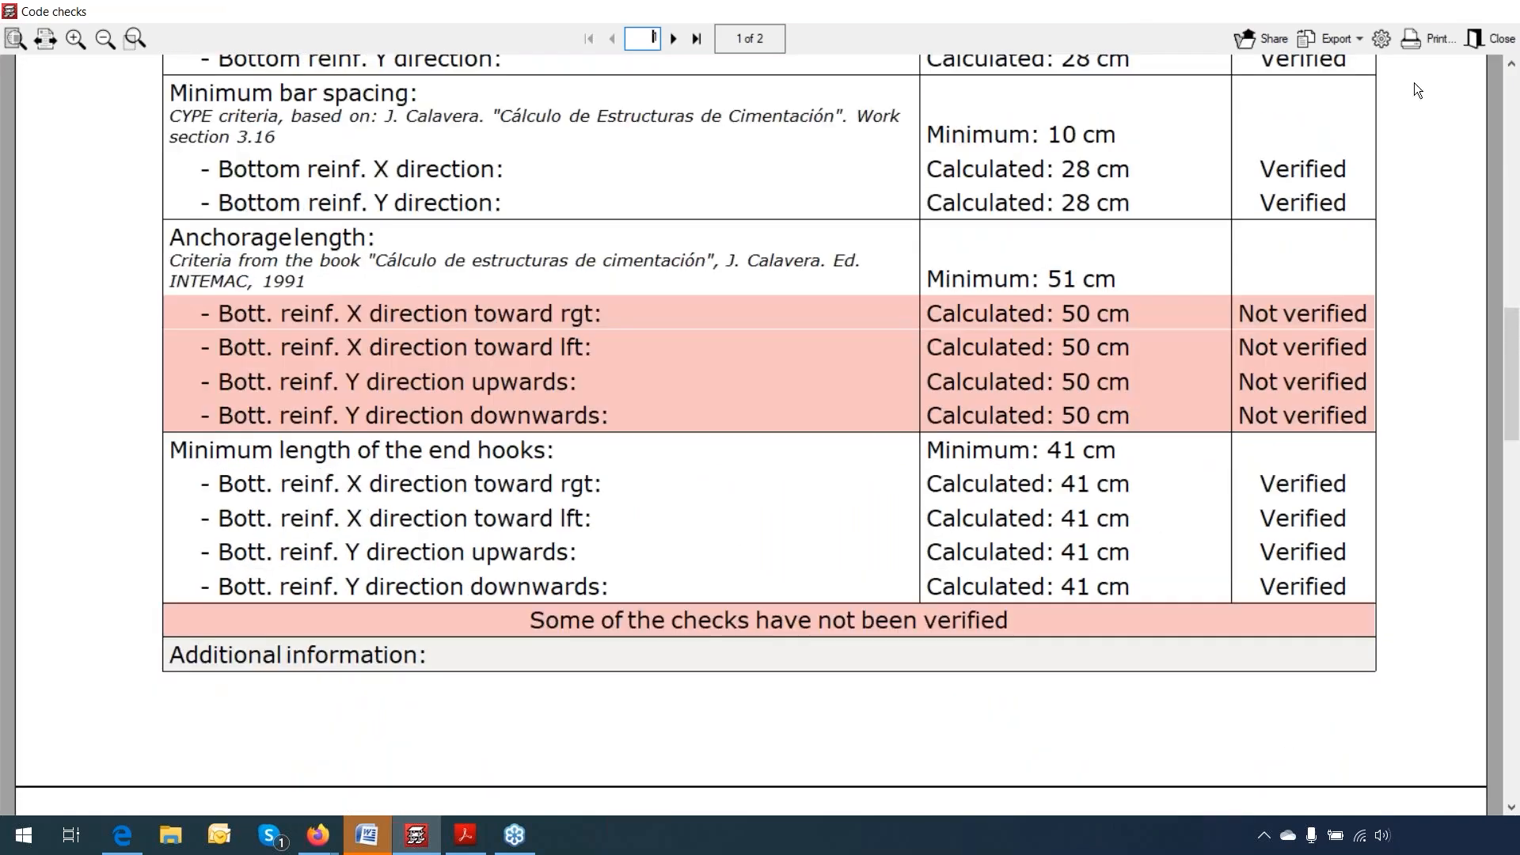
pyautogui.click(1482, 44)
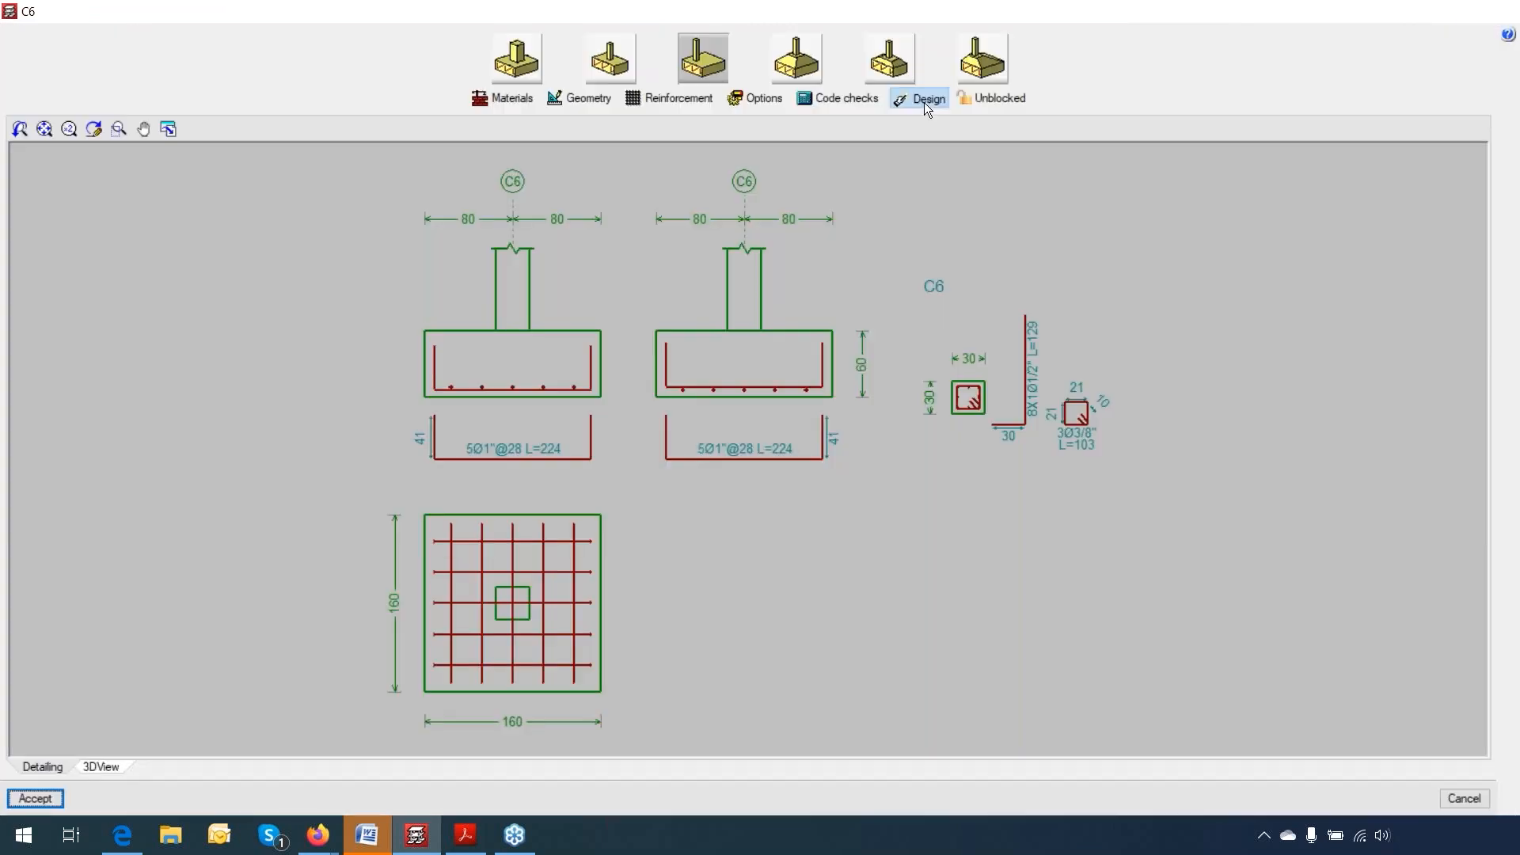
# Step: Redesign the 60 cm deep C6 footing using the Complete design type
pyautogui.click(924, 103)
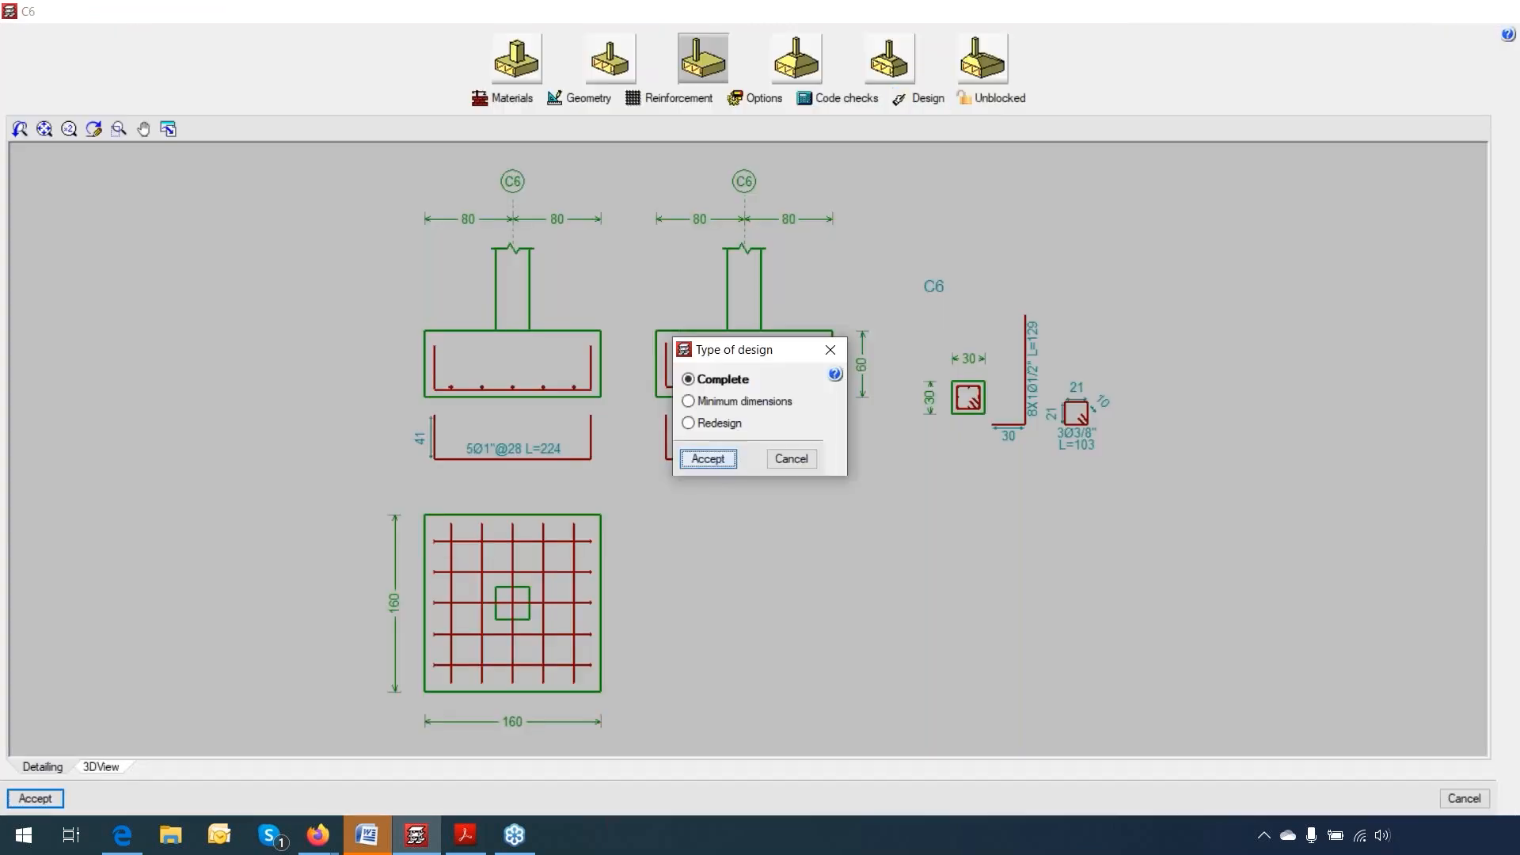
pyautogui.click(707, 459)
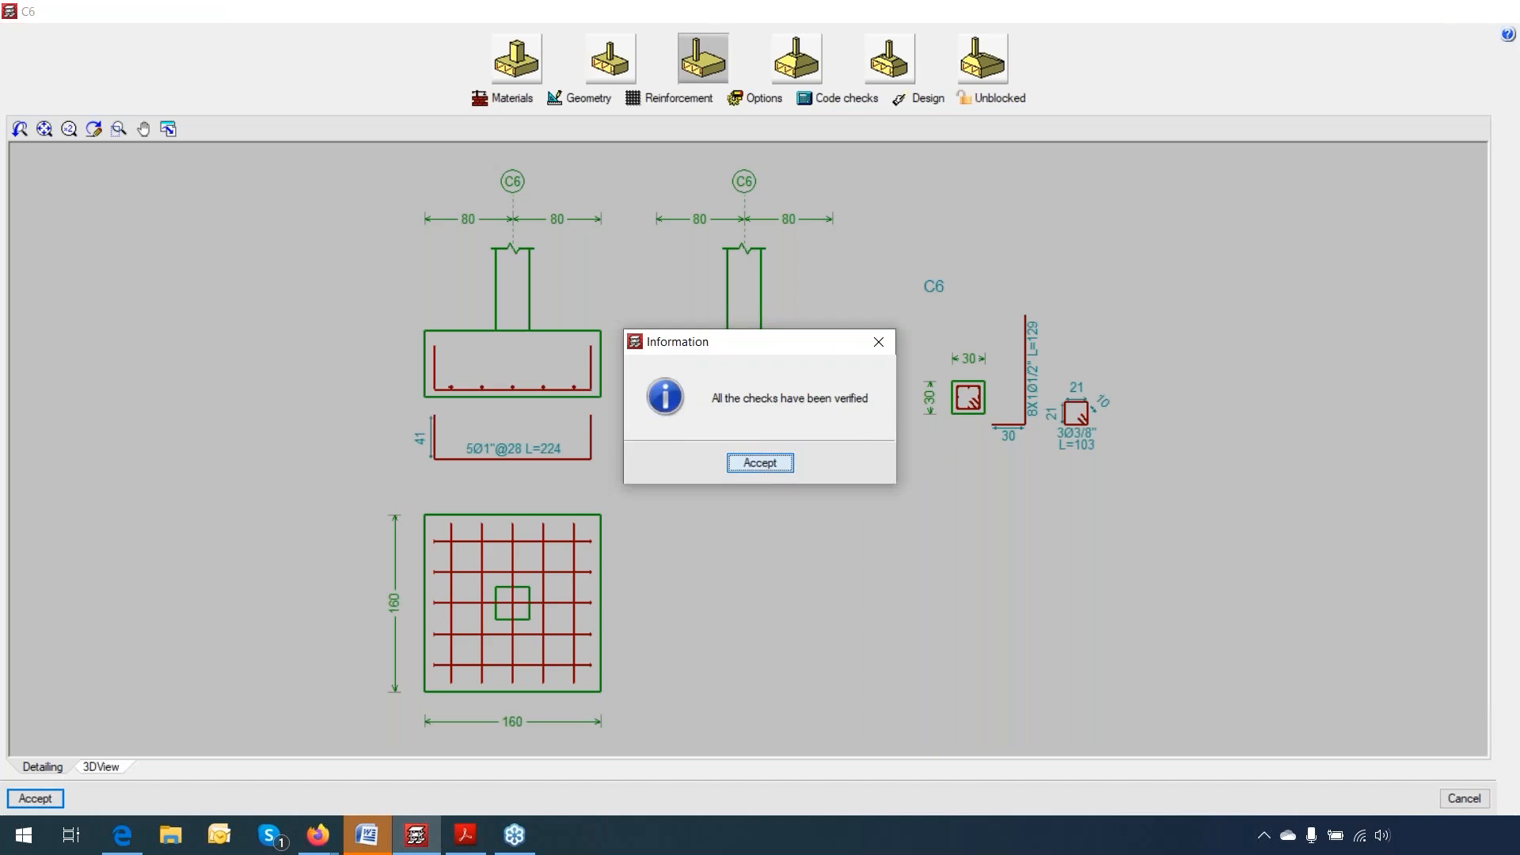
pyautogui.click(759, 463)
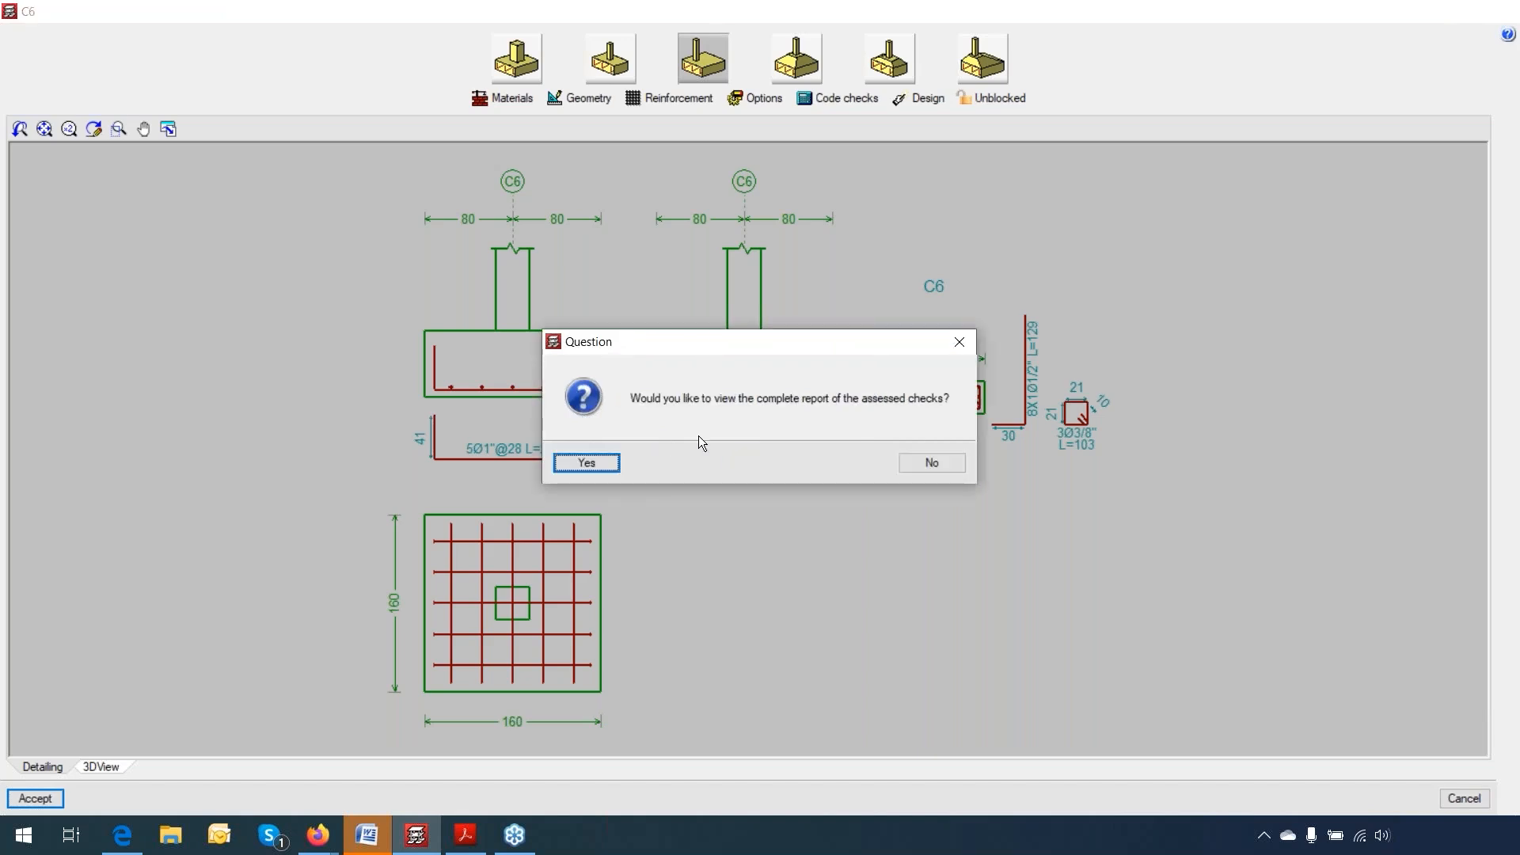
# Step: Review the complete report of the assessed checks for the redesigned C6 footing and accept the footing
pyautogui.click(612, 462)
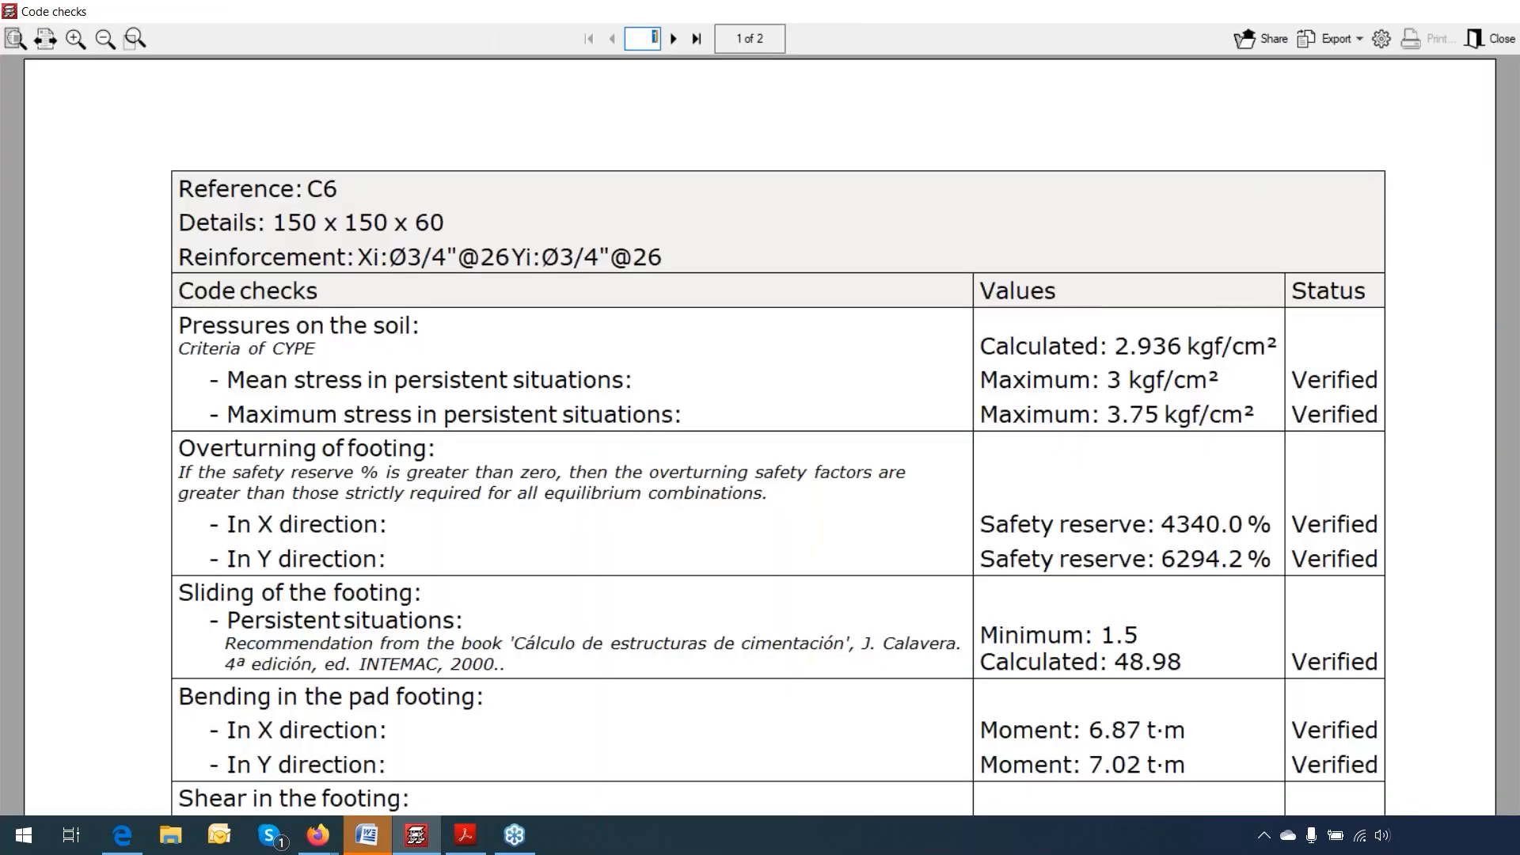
pyautogui.scroll(-1, 830, 406)
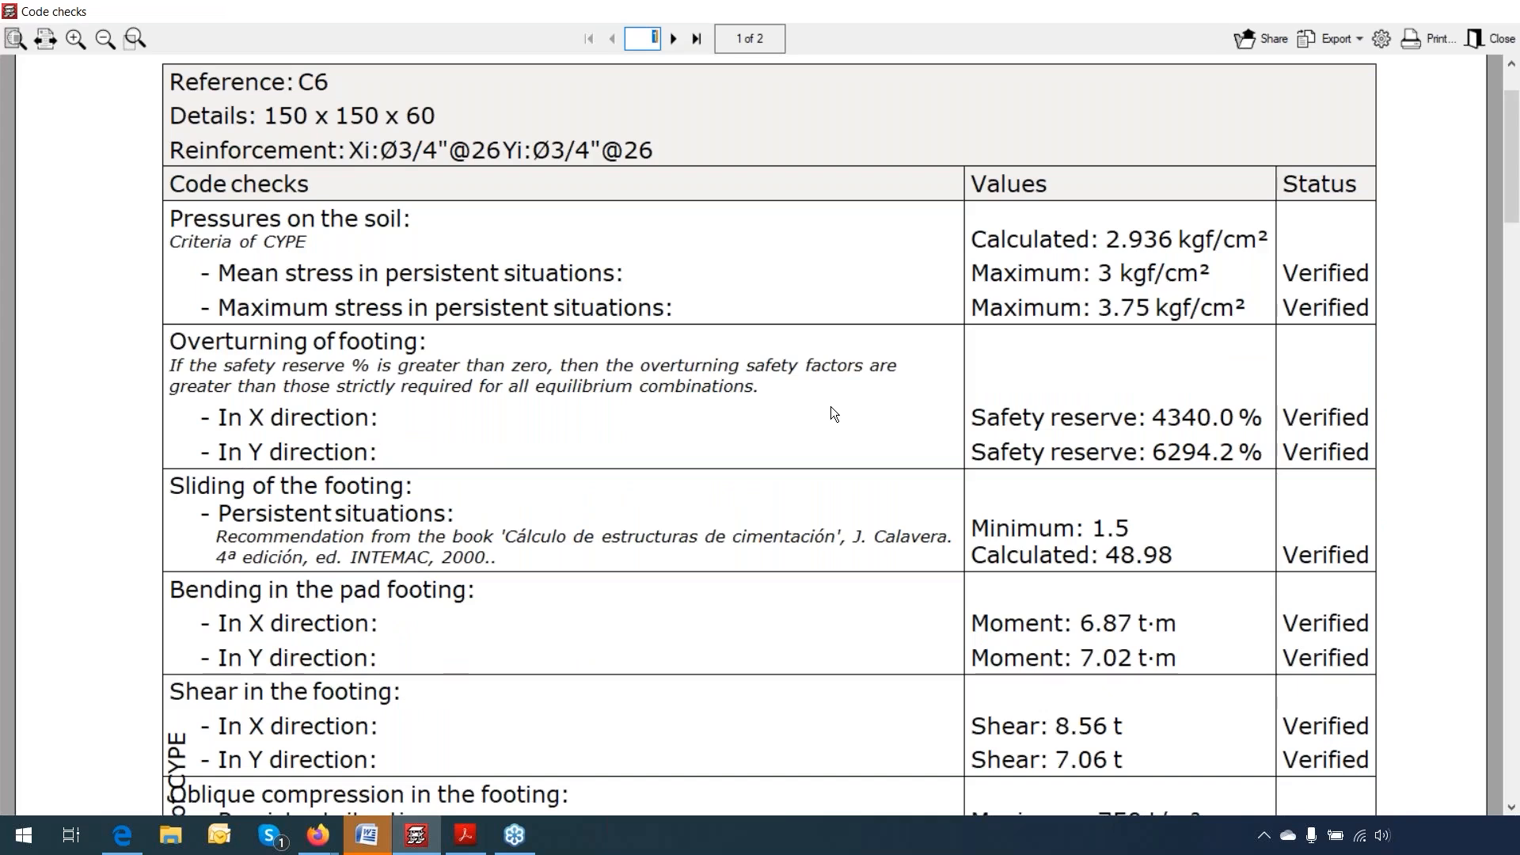
pyautogui.scroll(1, 830, 406)
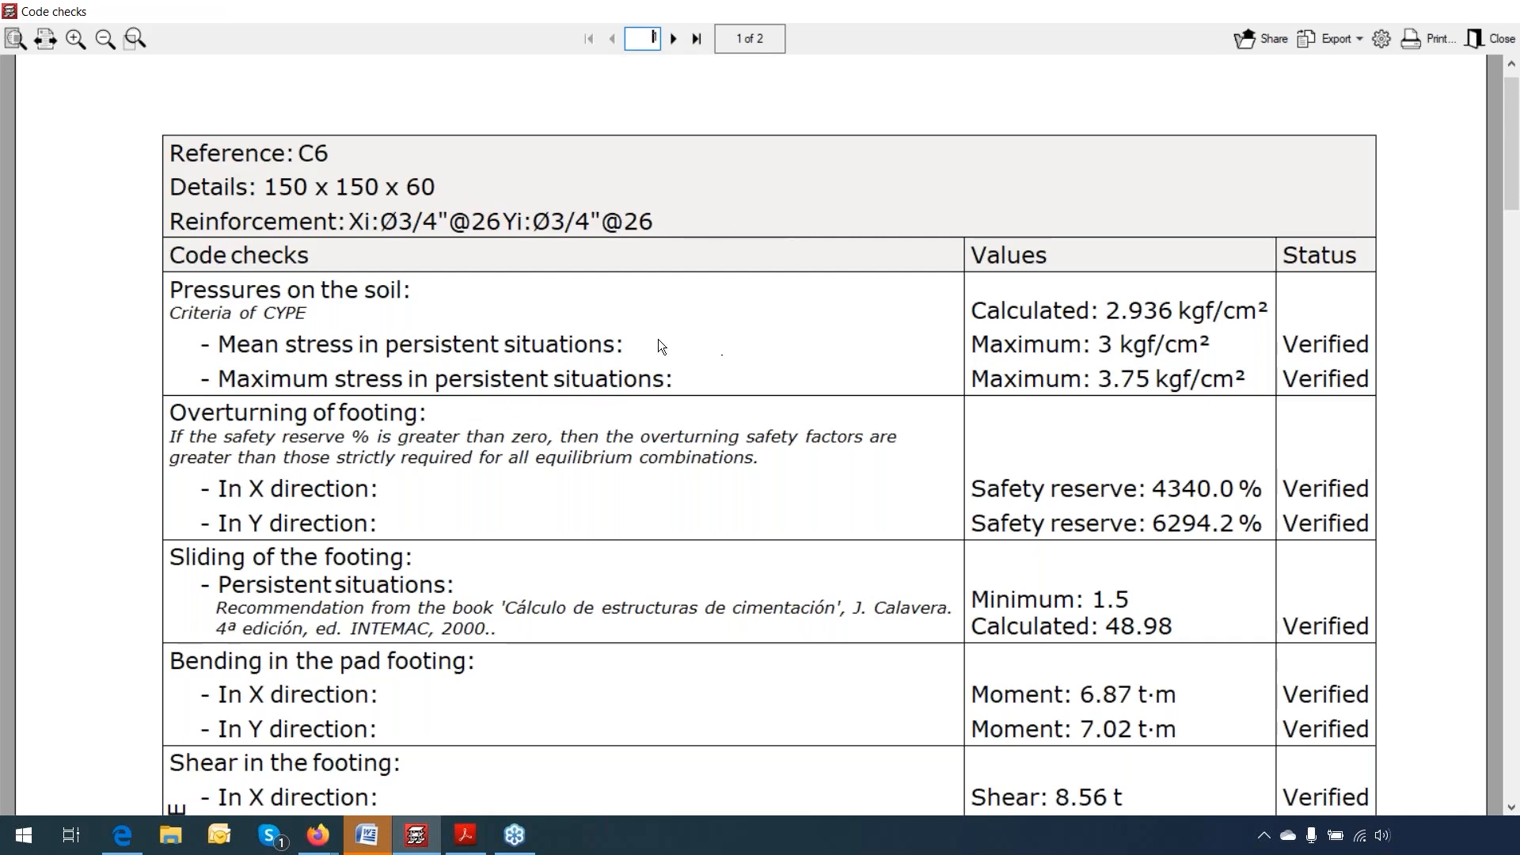
pyautogui.click(1496, 38)
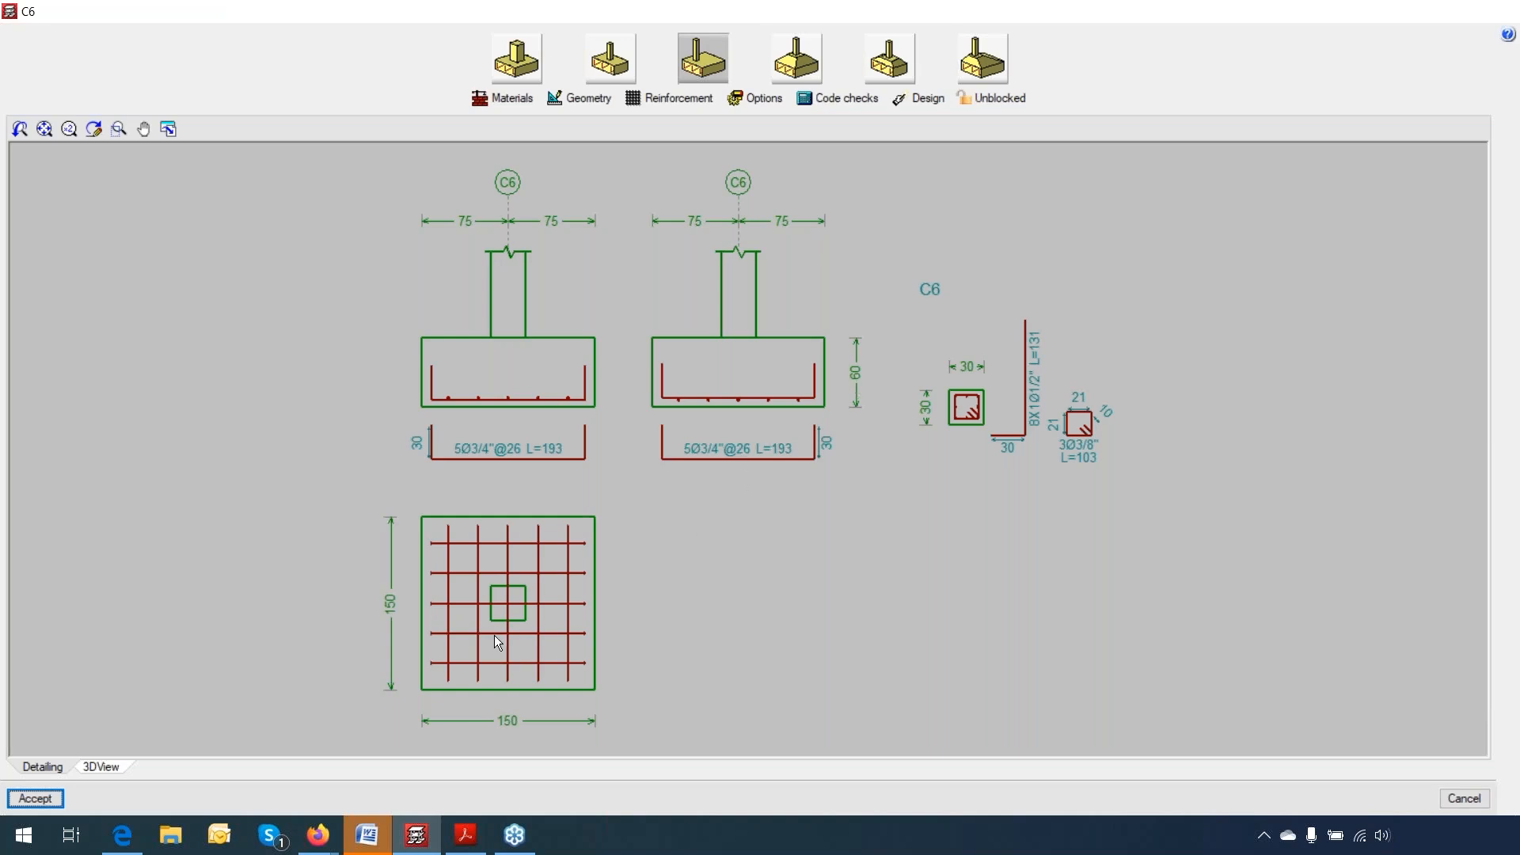
pyautogui.click(43, 801)
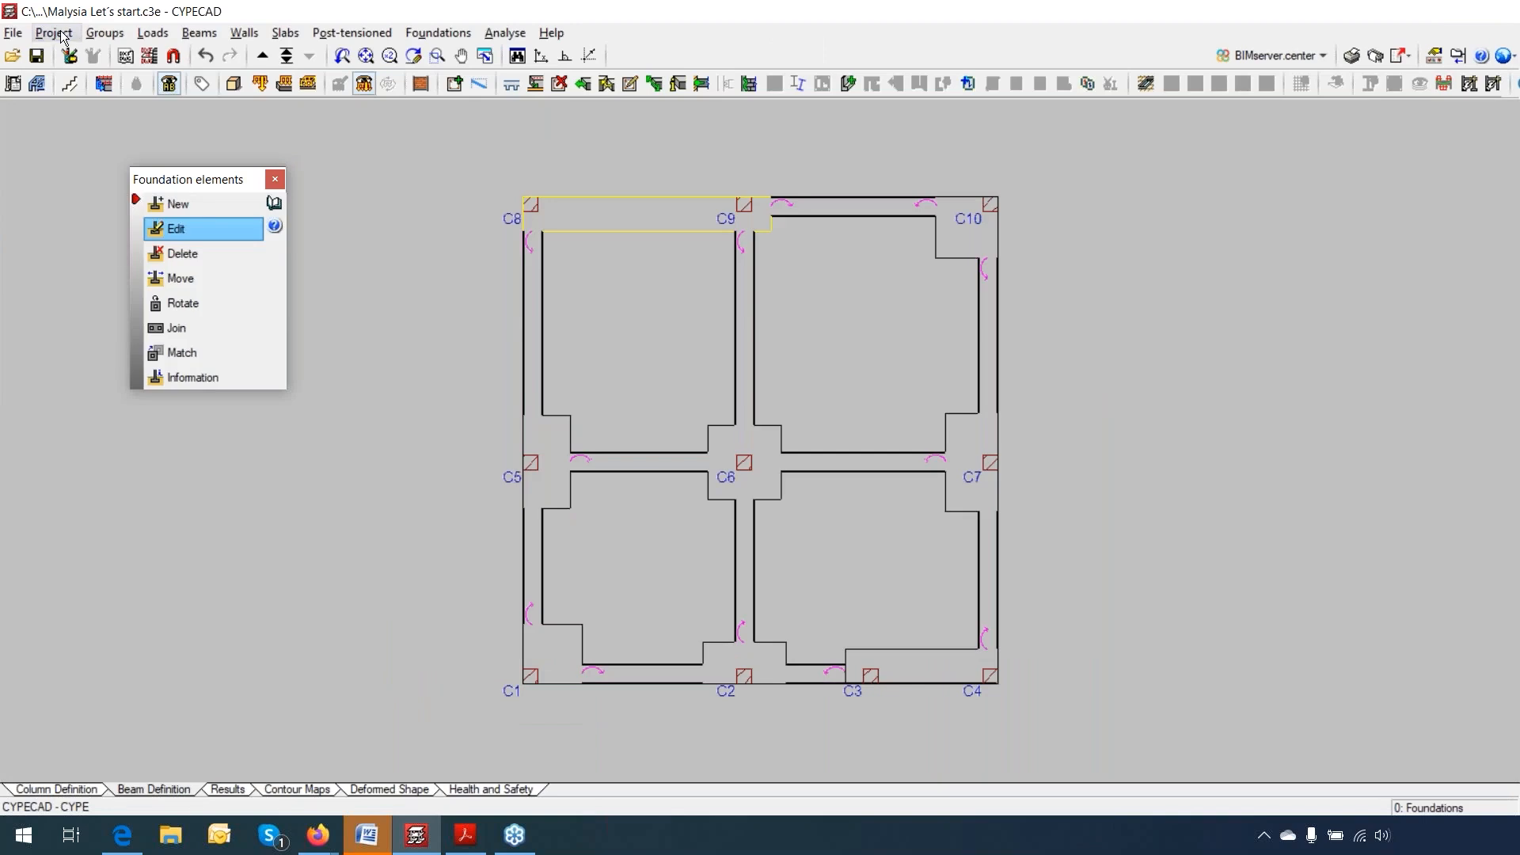
# Step: Open the strip and pad footing options for foundation footings from the by-position bar steel settings in the project's general data
pyautogui.click(62, 36)
pyautogui.click(102, 55)
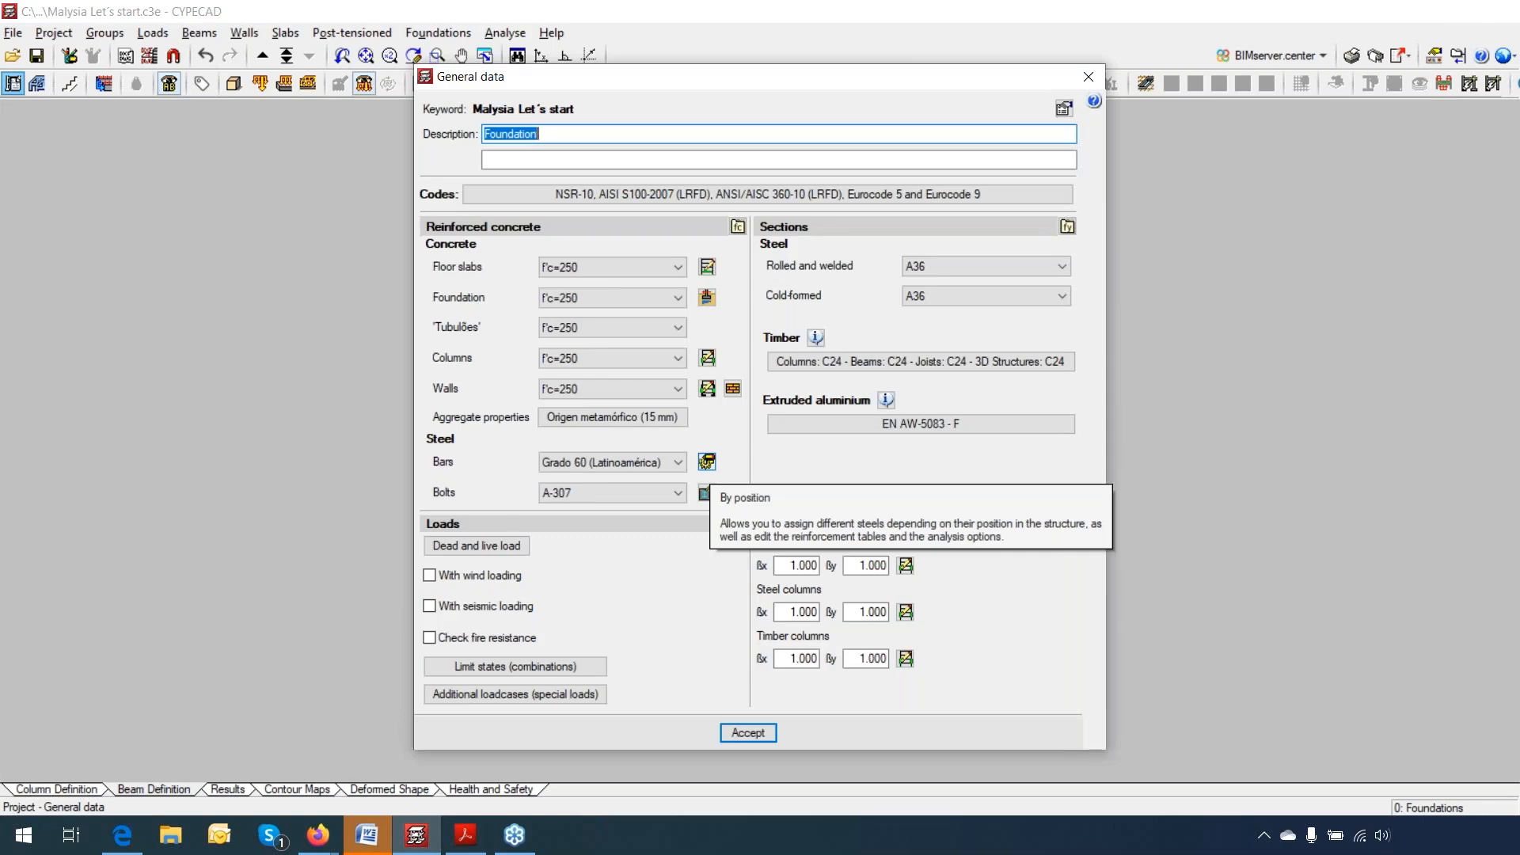
pyautogui.click(707, 463)
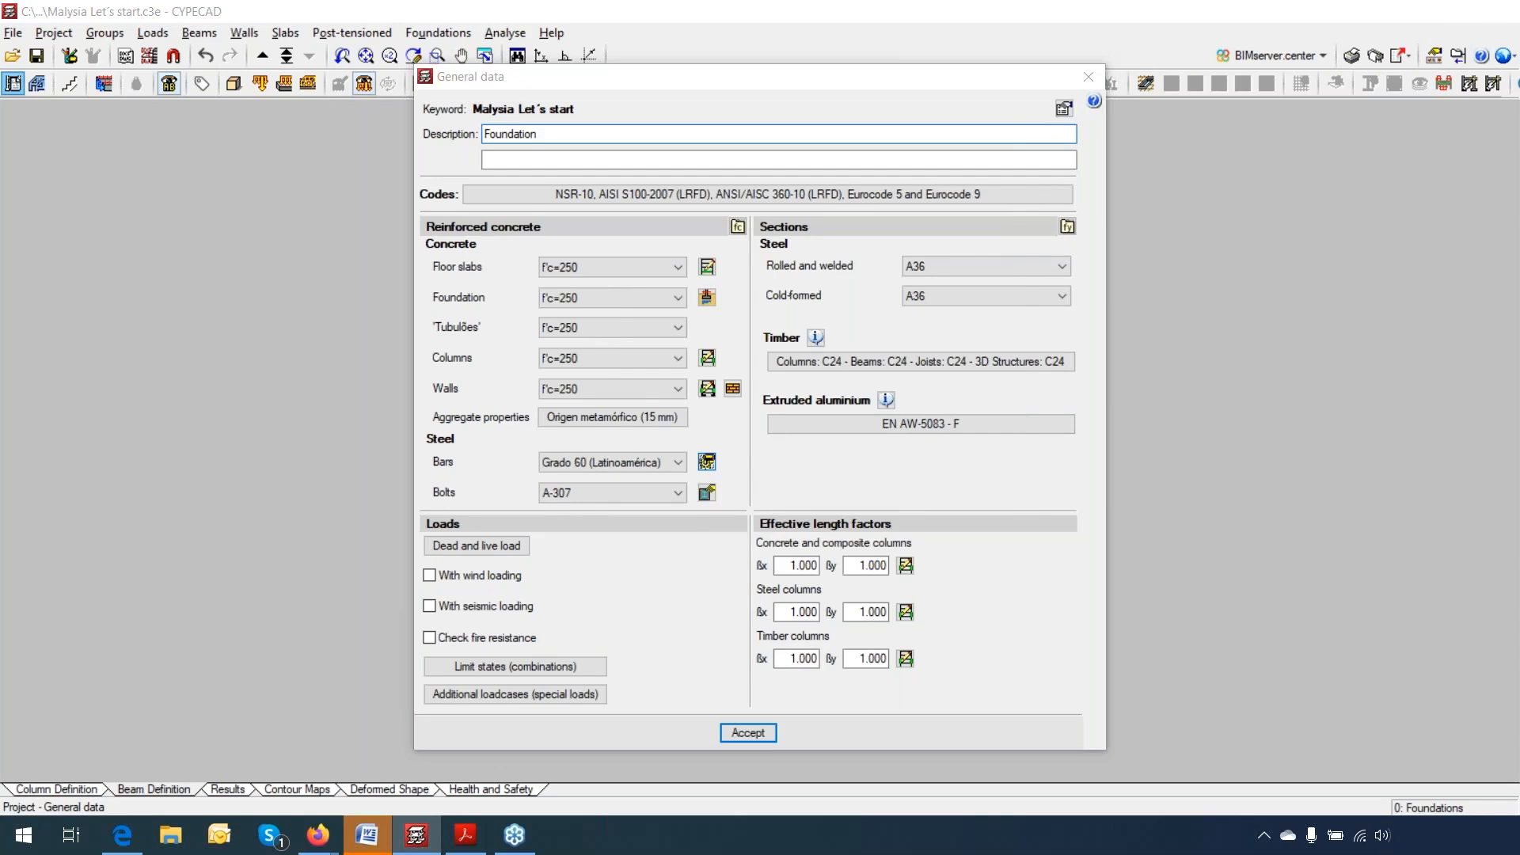
pyautogui.click(707, 462)
pyautogui.click(625, 251)
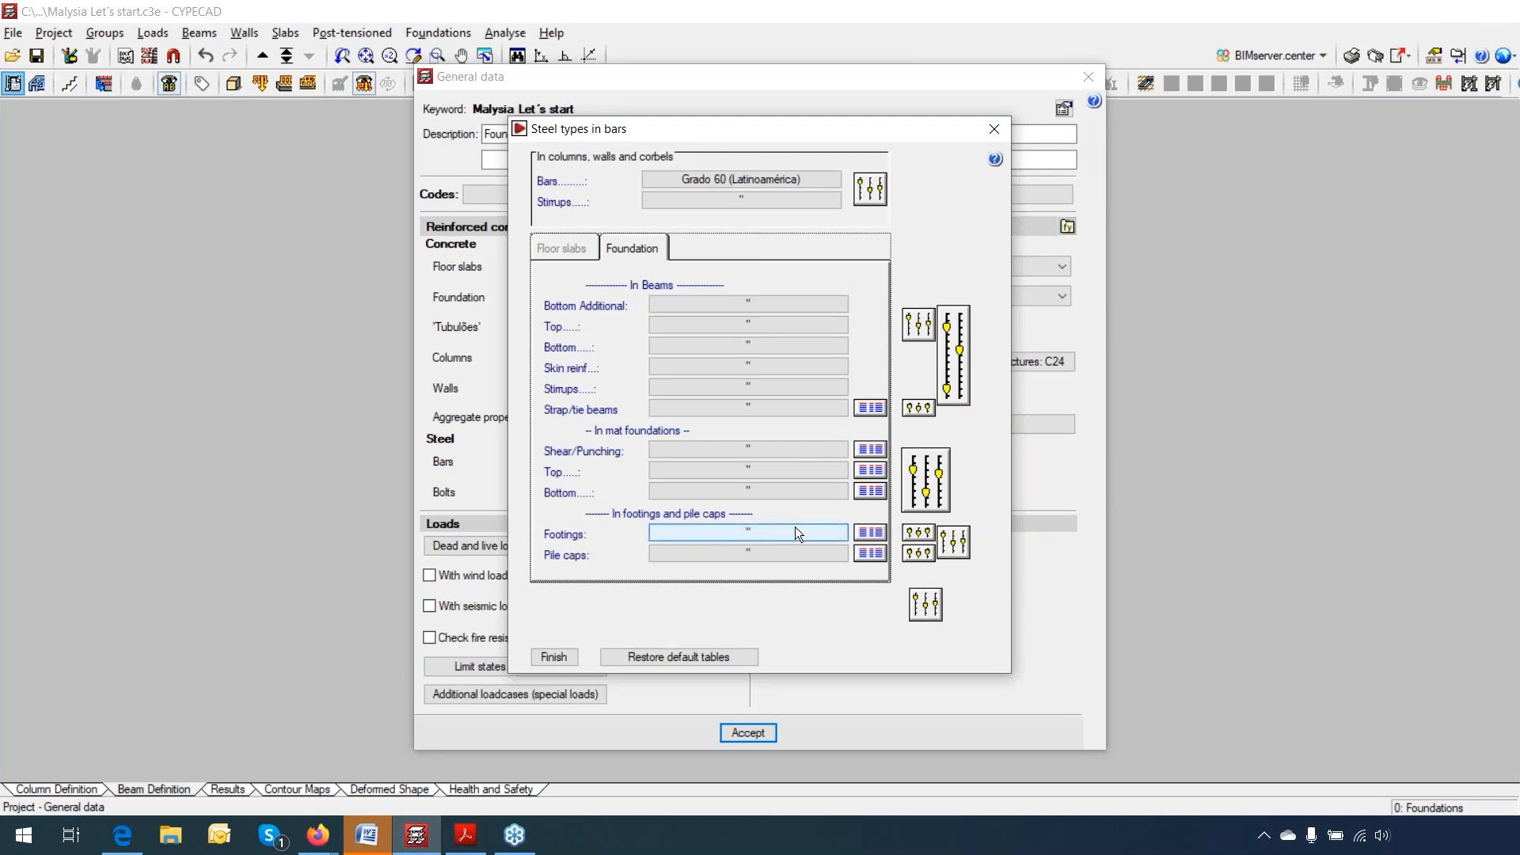
pyautogui.click(920, 538)
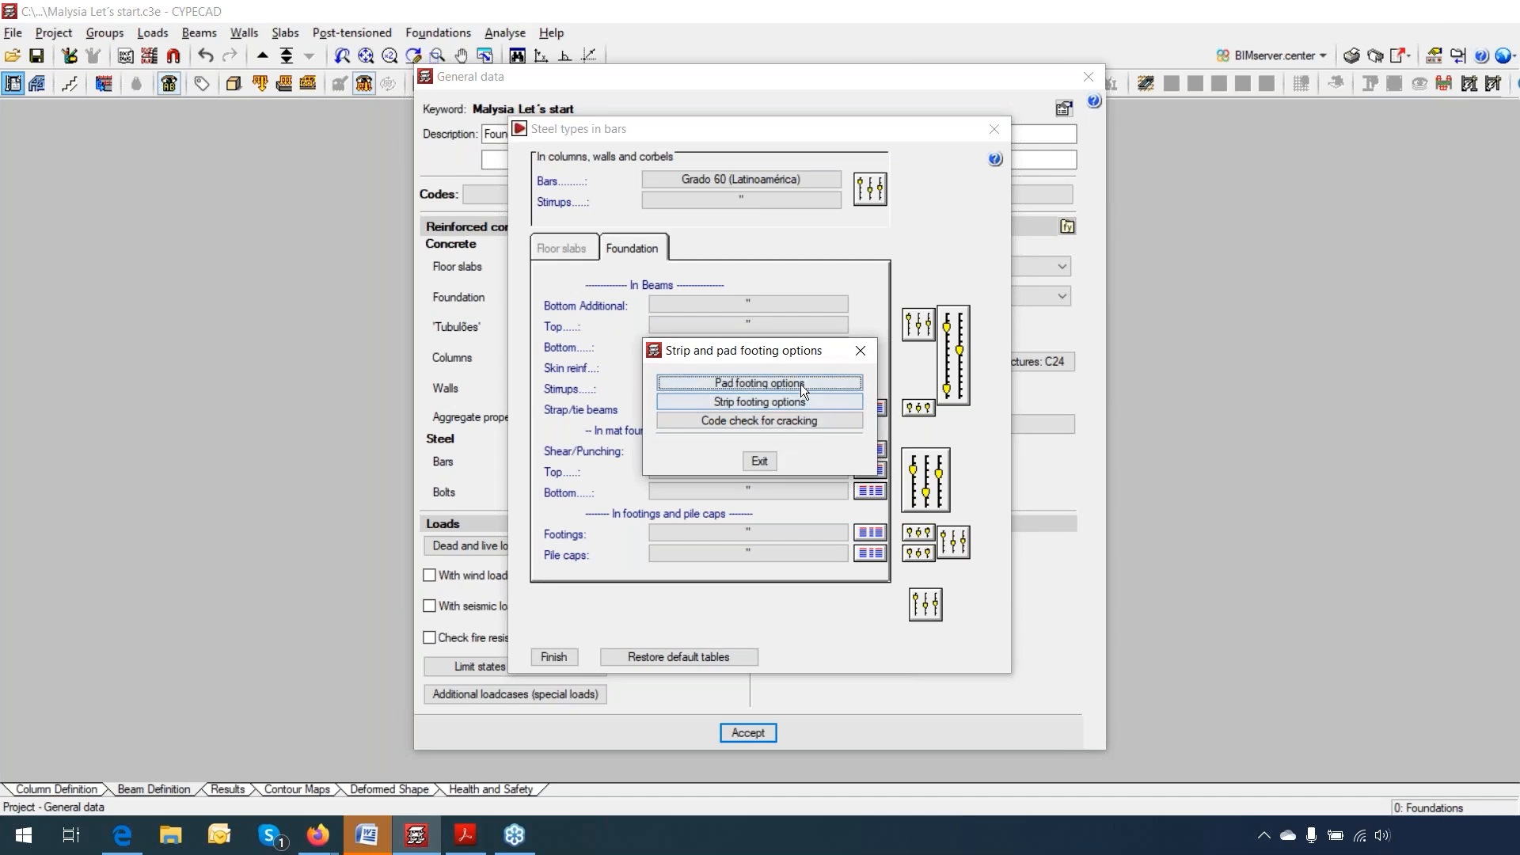
# Step: Set the pad footing depth criteria to Footing depth resulting from design
pyautogui.click(808, 386)
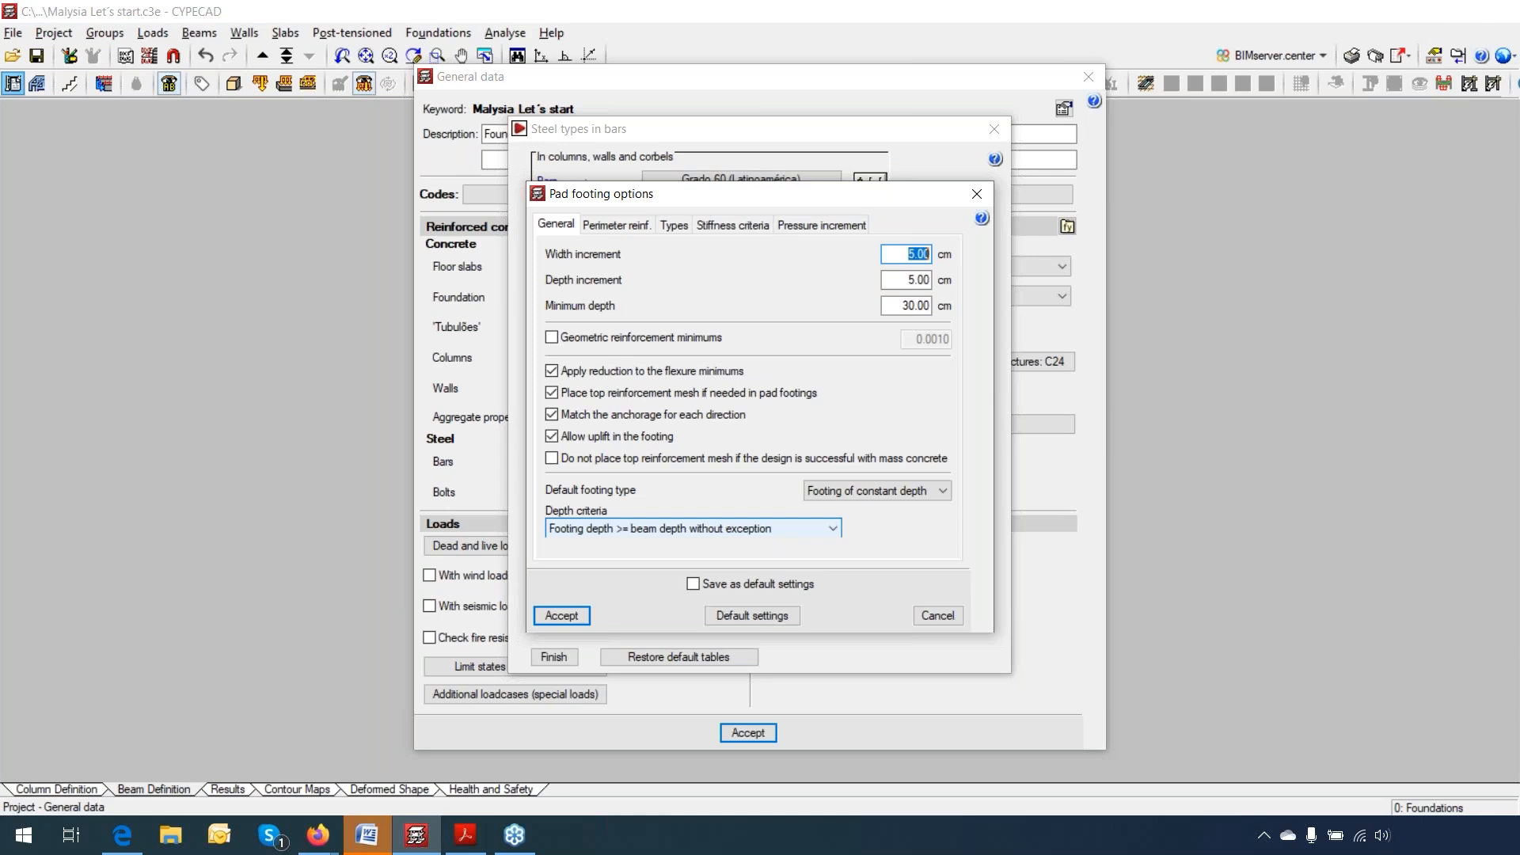
pyautogui.click(795, 528)
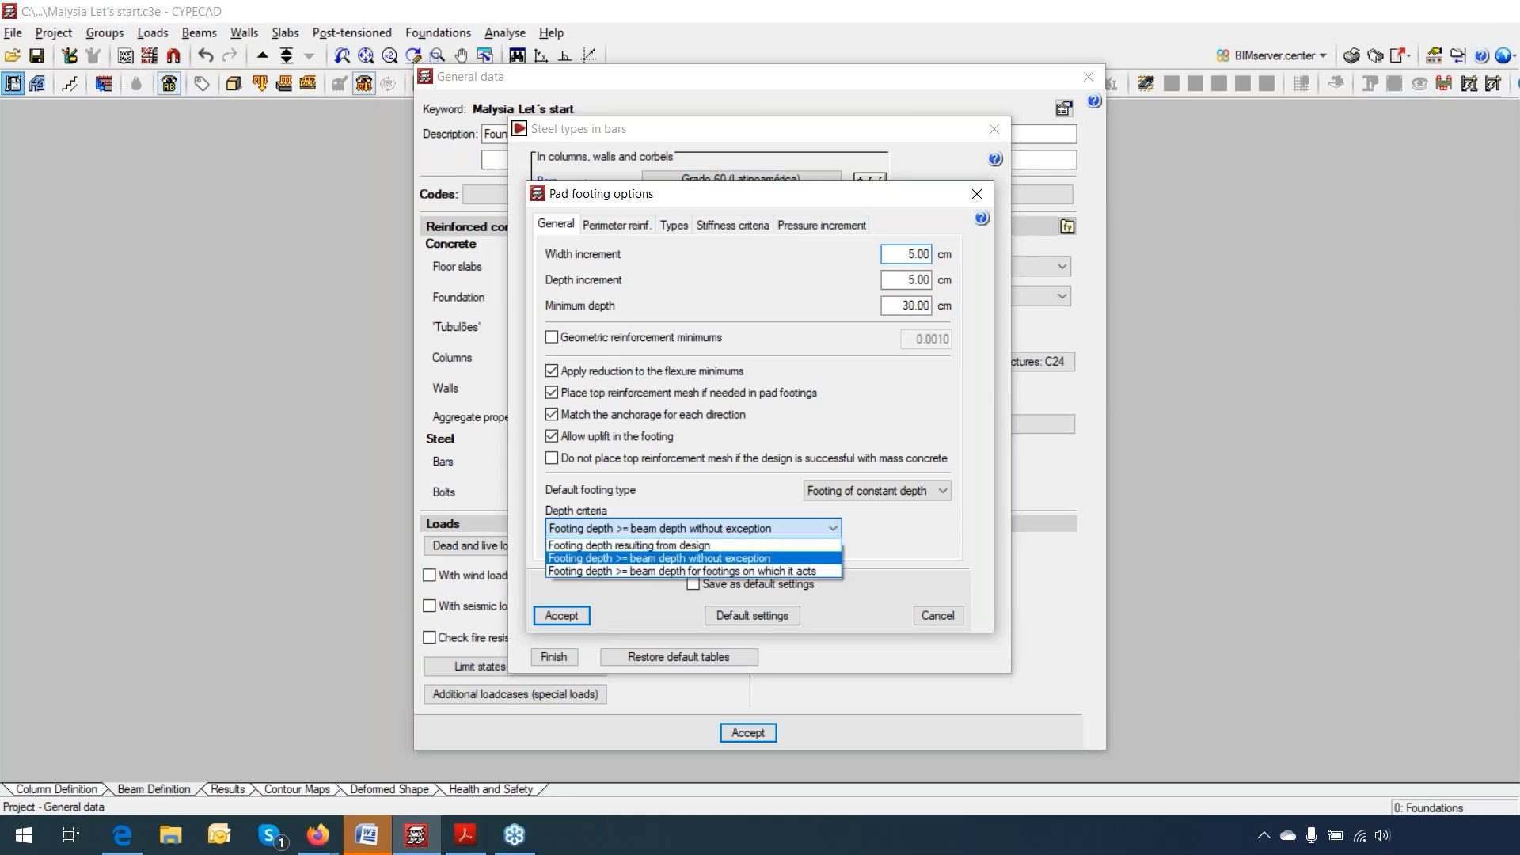
pyautogui.click(795, 546)
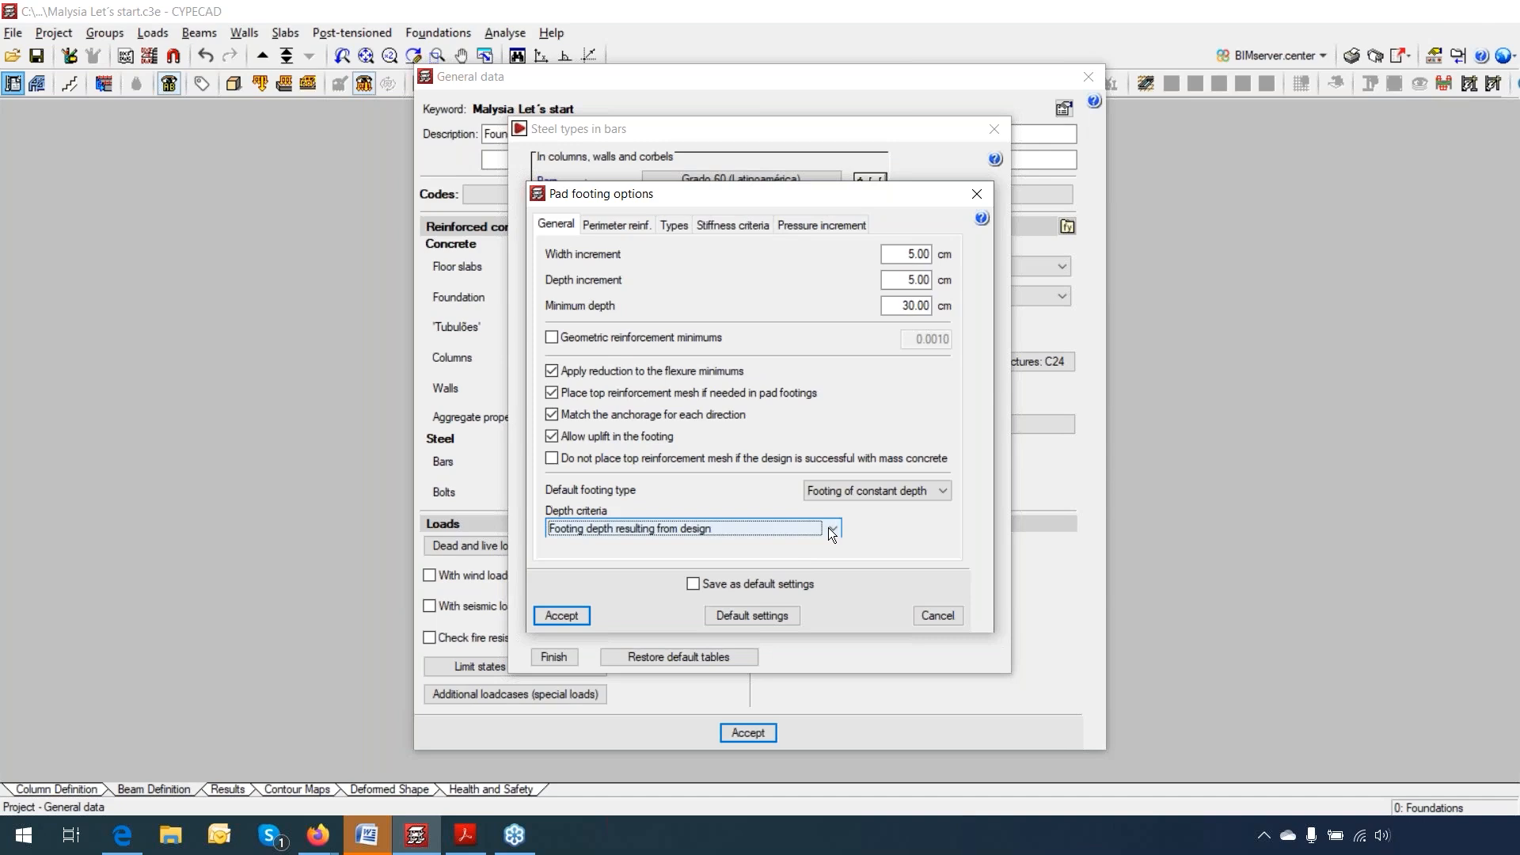
pyautogui.click(575, 617)
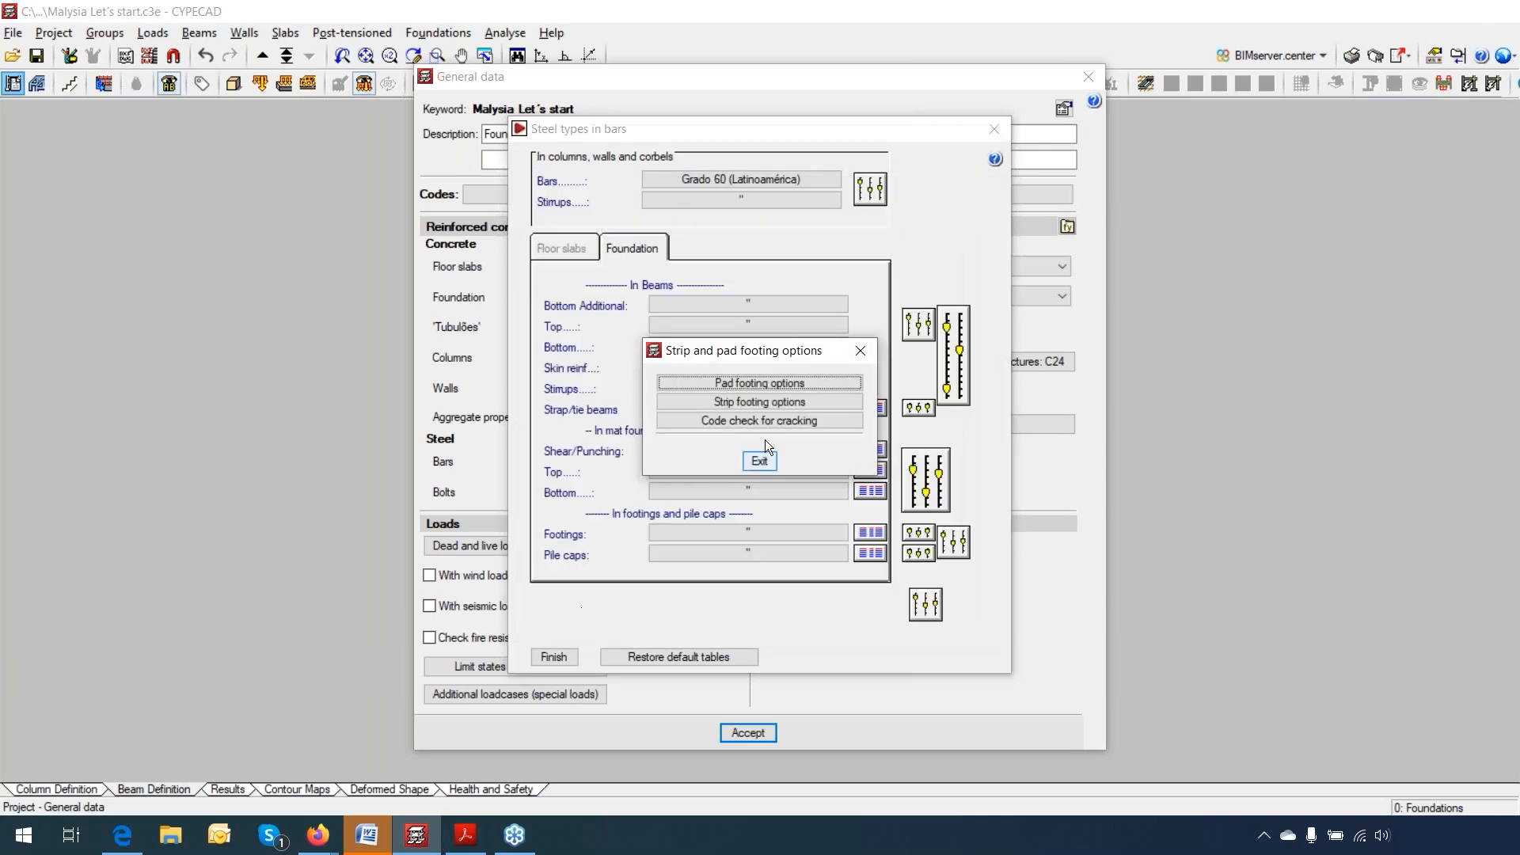
# Step: Choose Footing depth resulting from design as the depth criteria for strip footings
pyautogui.click(796, 404)
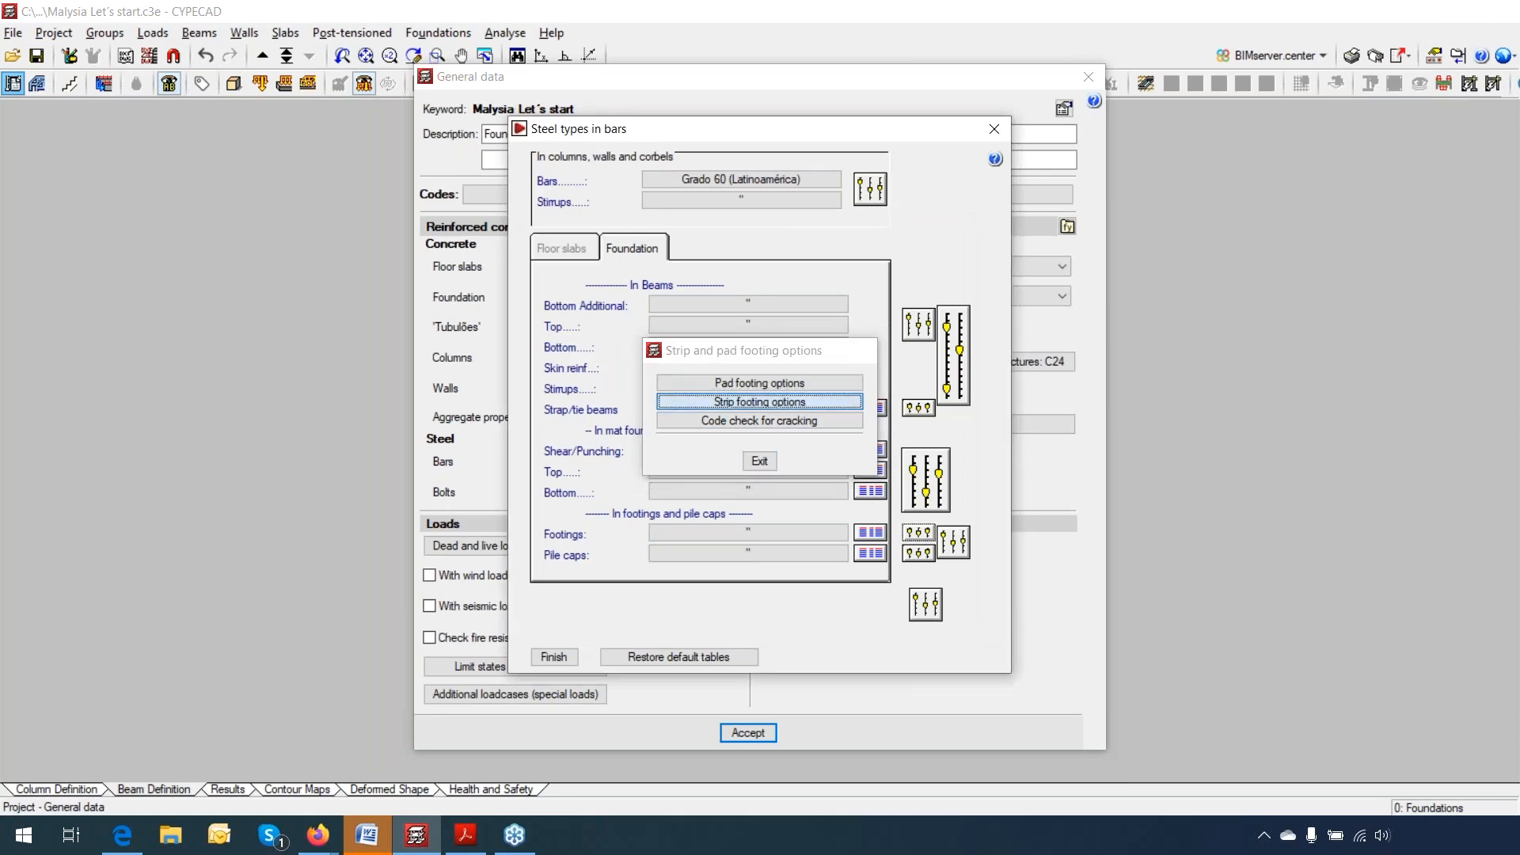
pyautogui.click(835, 532)
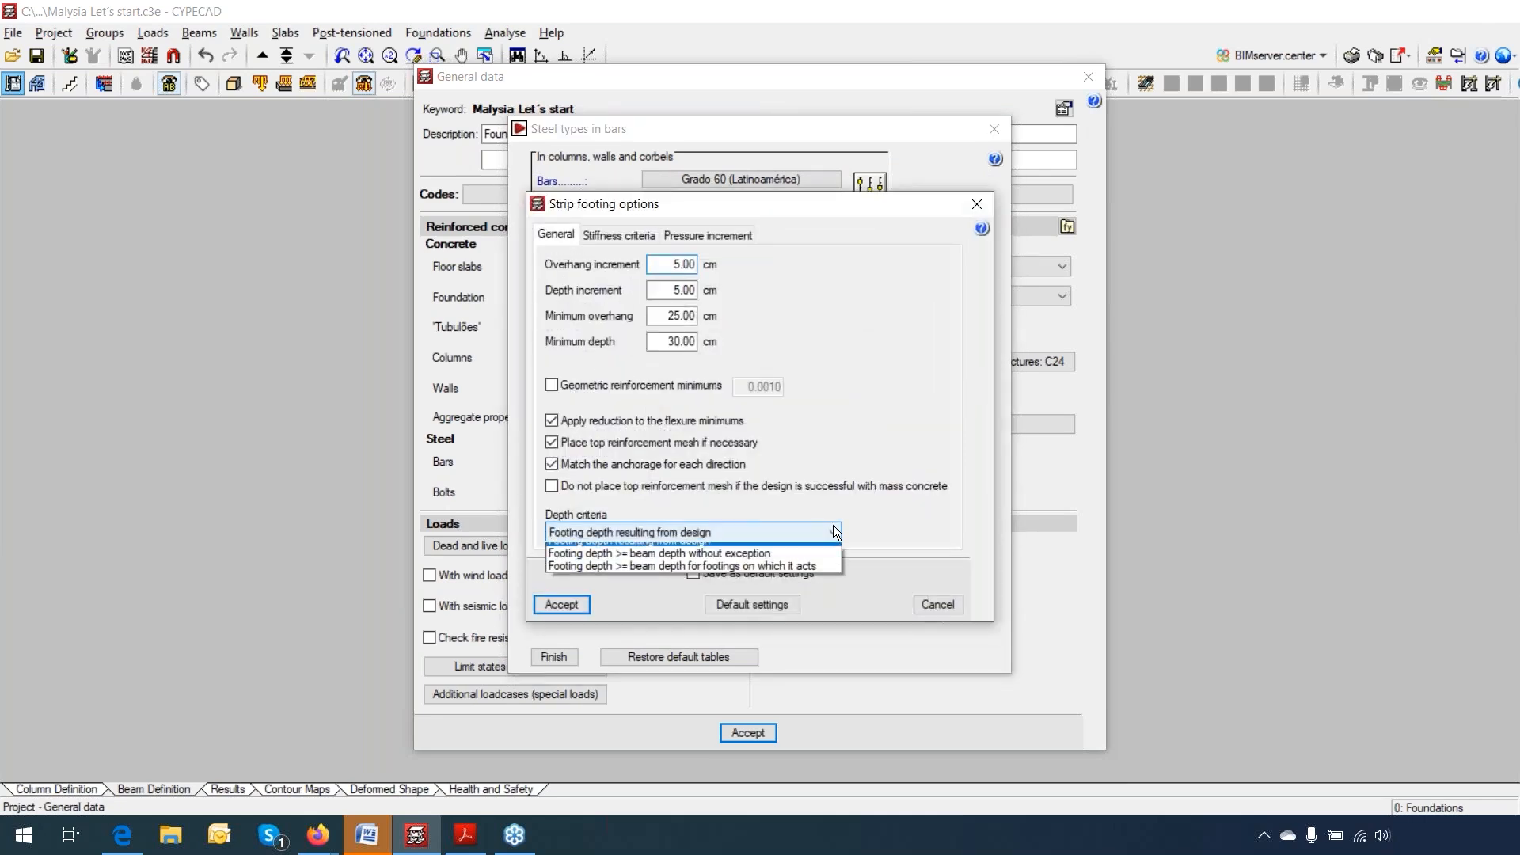
pyautogui.click(633, 541)
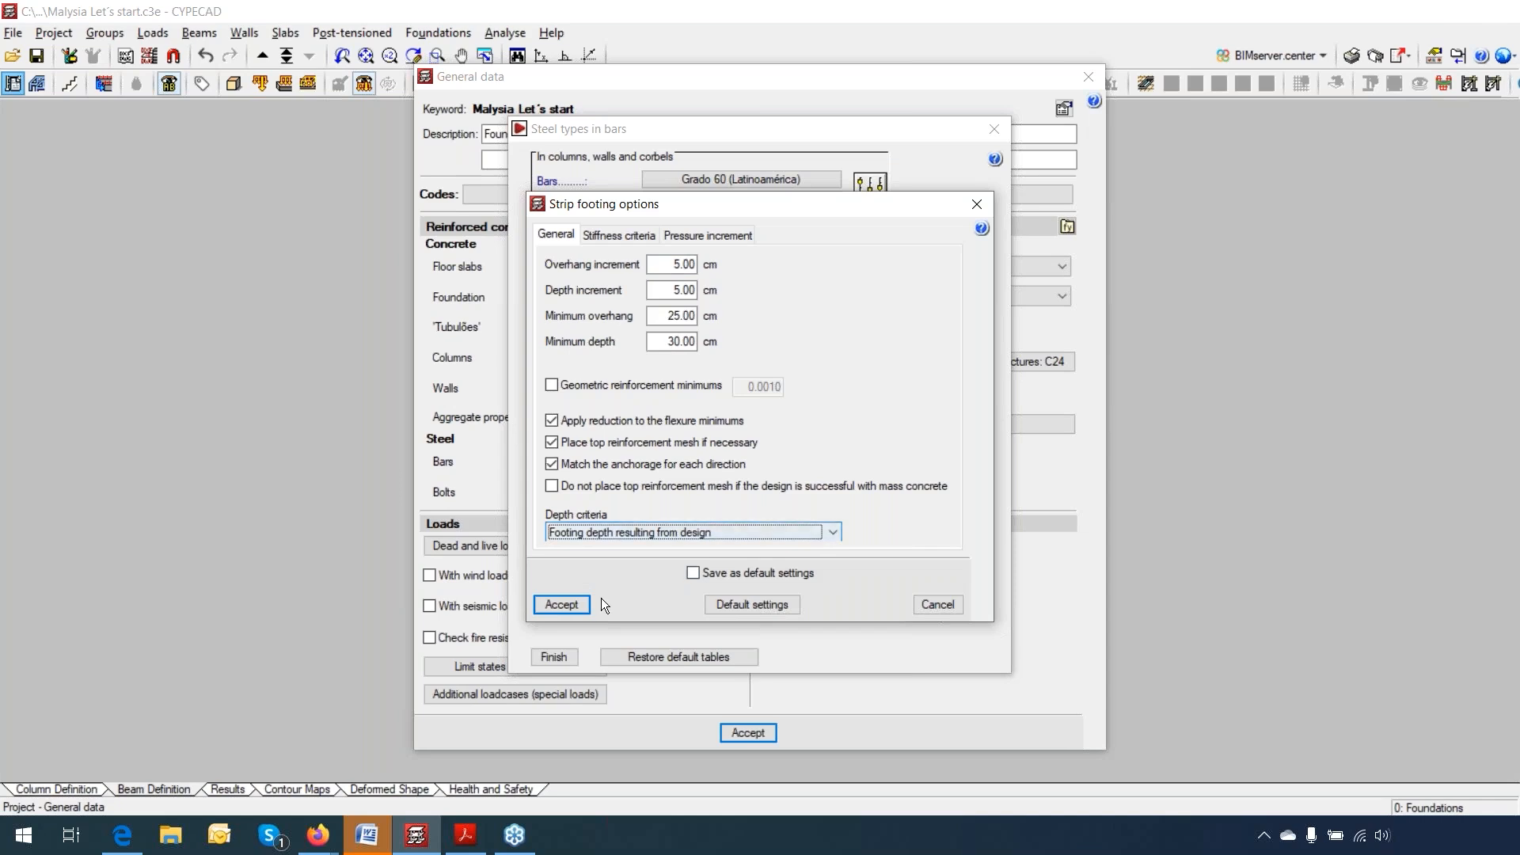
pyautogui.click(578, 606)
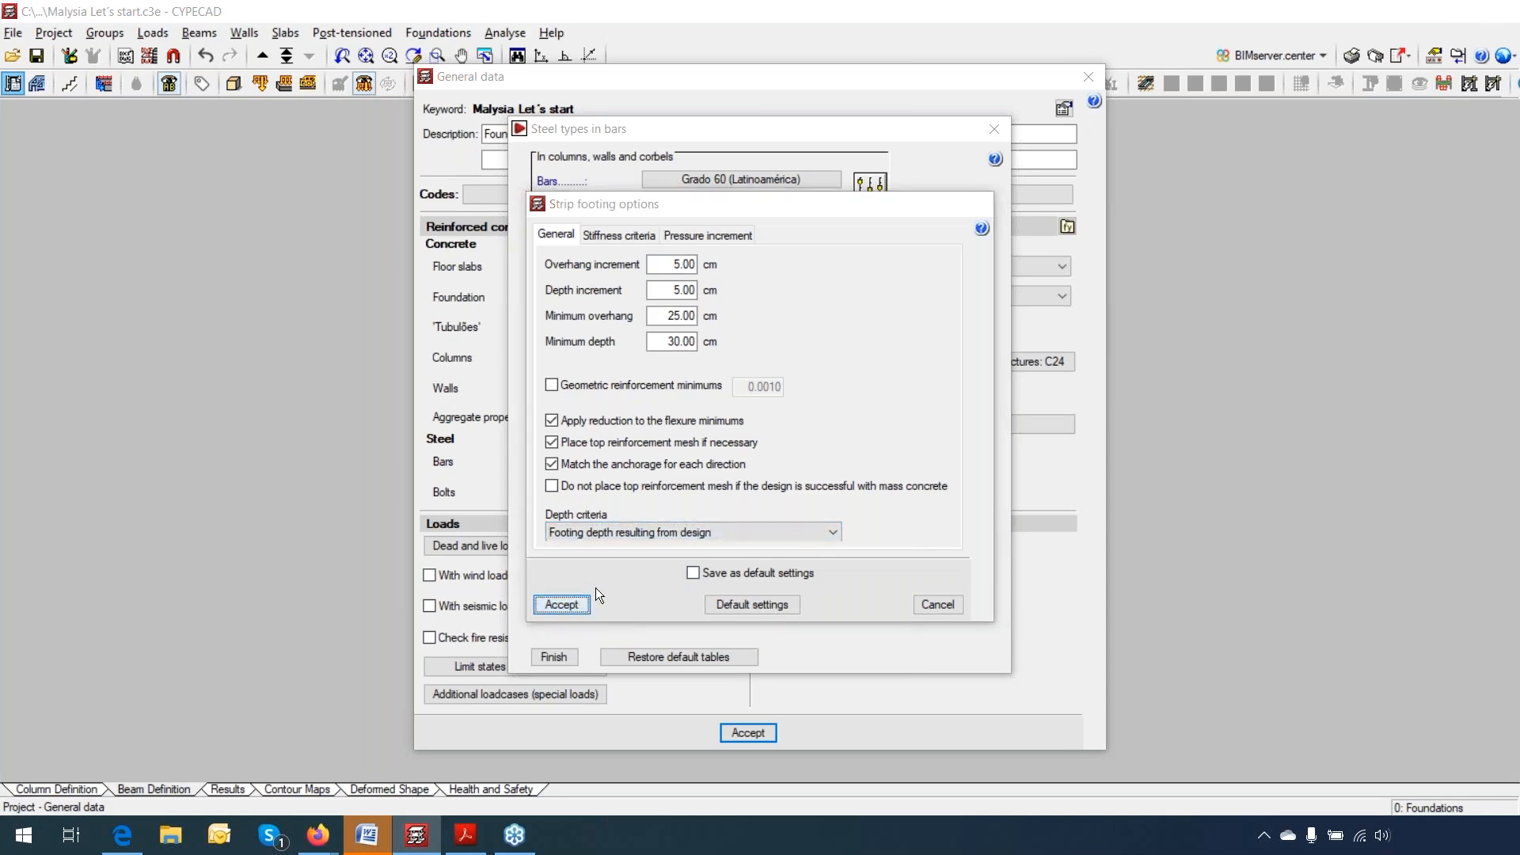
# Step: Recheck the pad footing options and accept the project's general data with the new footing settings
pyautogui.click(831, 383)
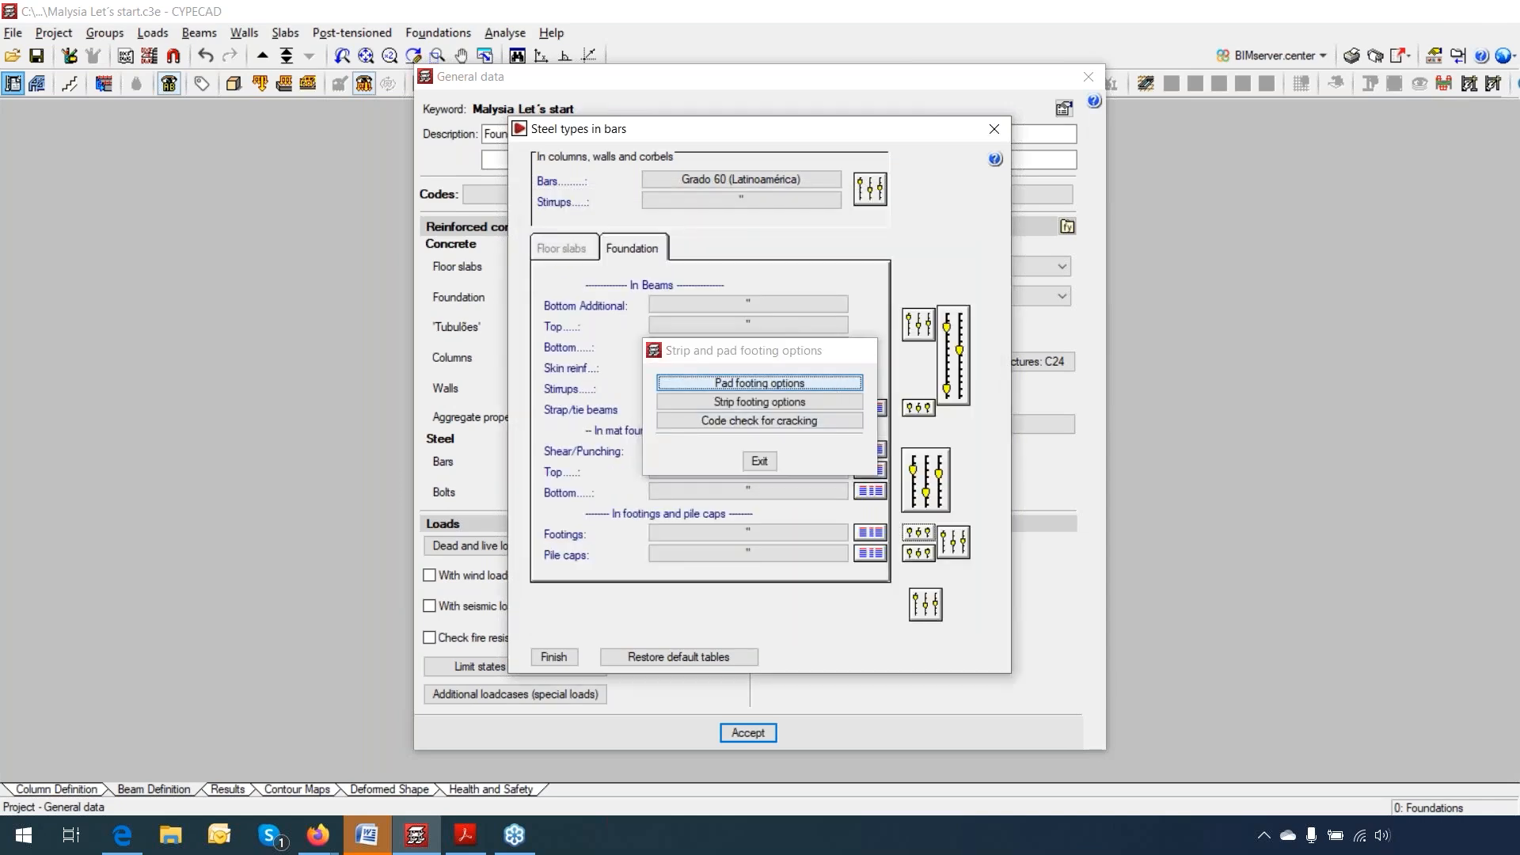
pyautogui.click(556, 615)
pyautogui.click(767, 464)
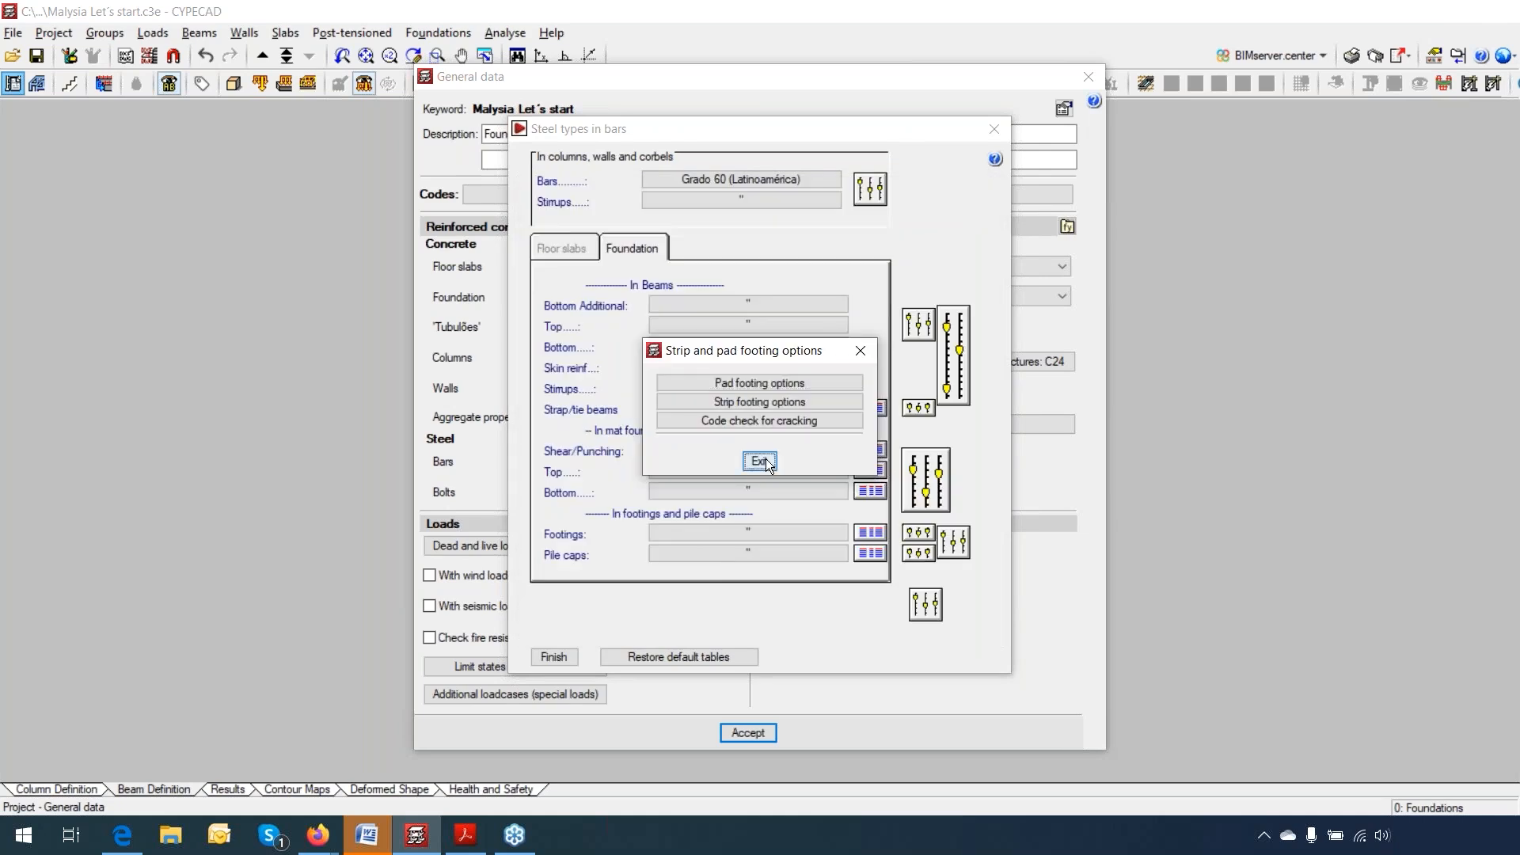
pyautogui.click(554, 657)
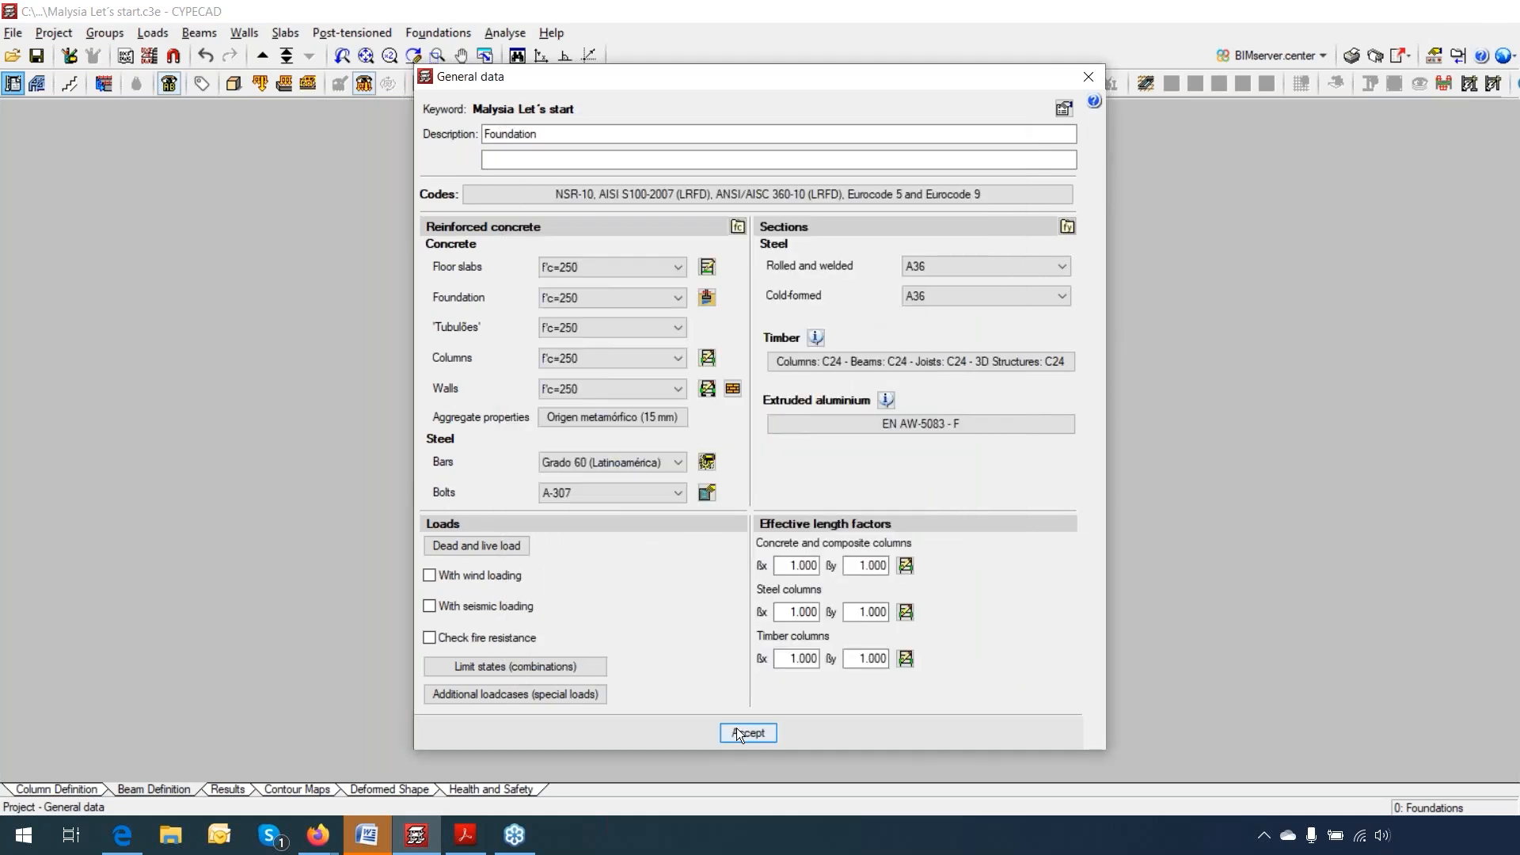
pyautogui.click(737, 730)
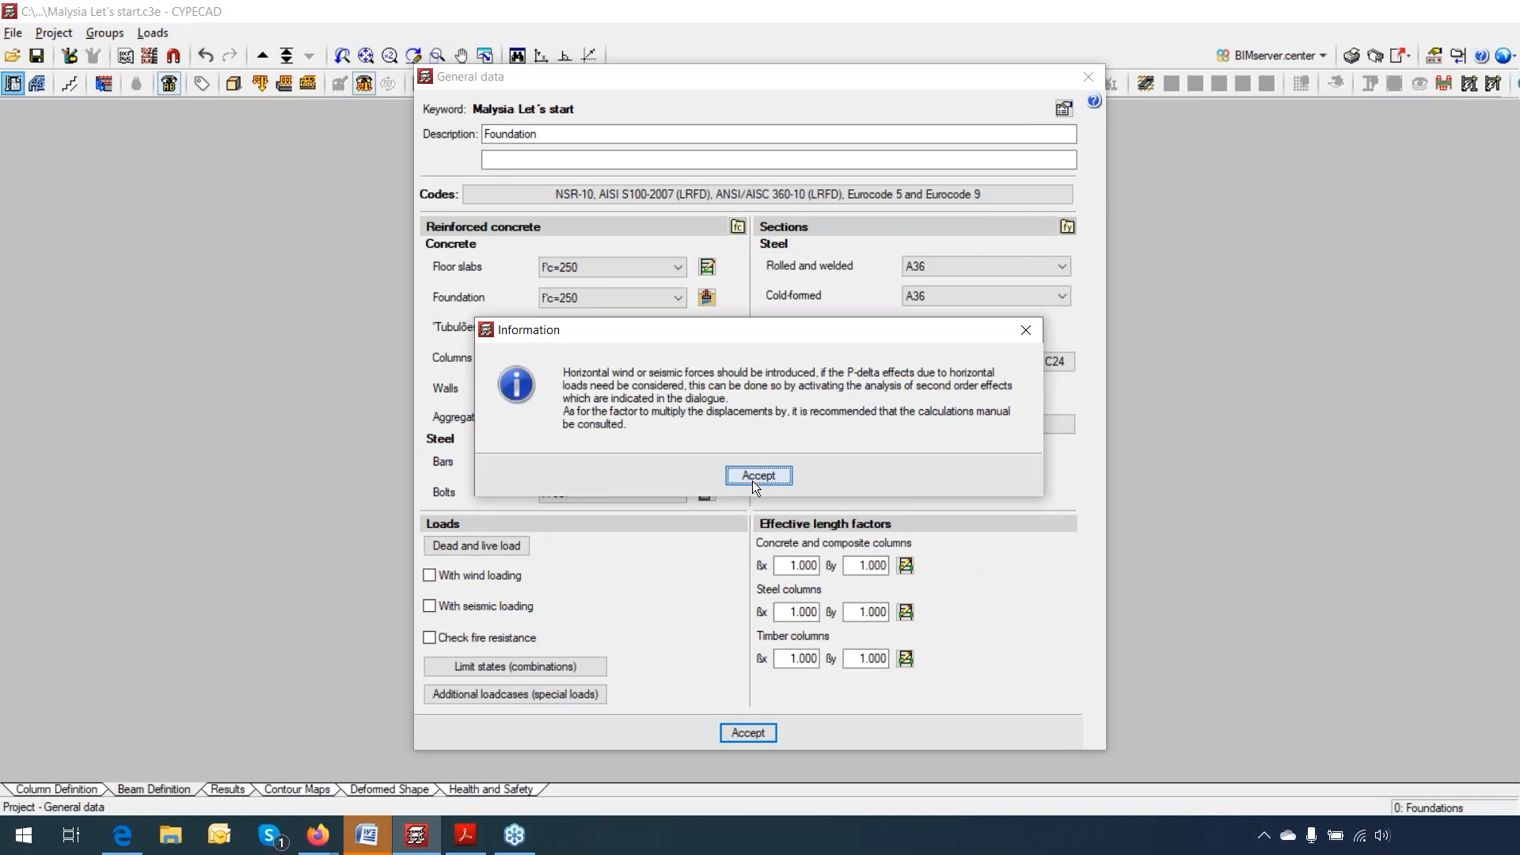
pyautogui.click(758, 475)
# Step: Open the footing under column C5 for editing from the foundation elements
pyautogui.click(437, 32)
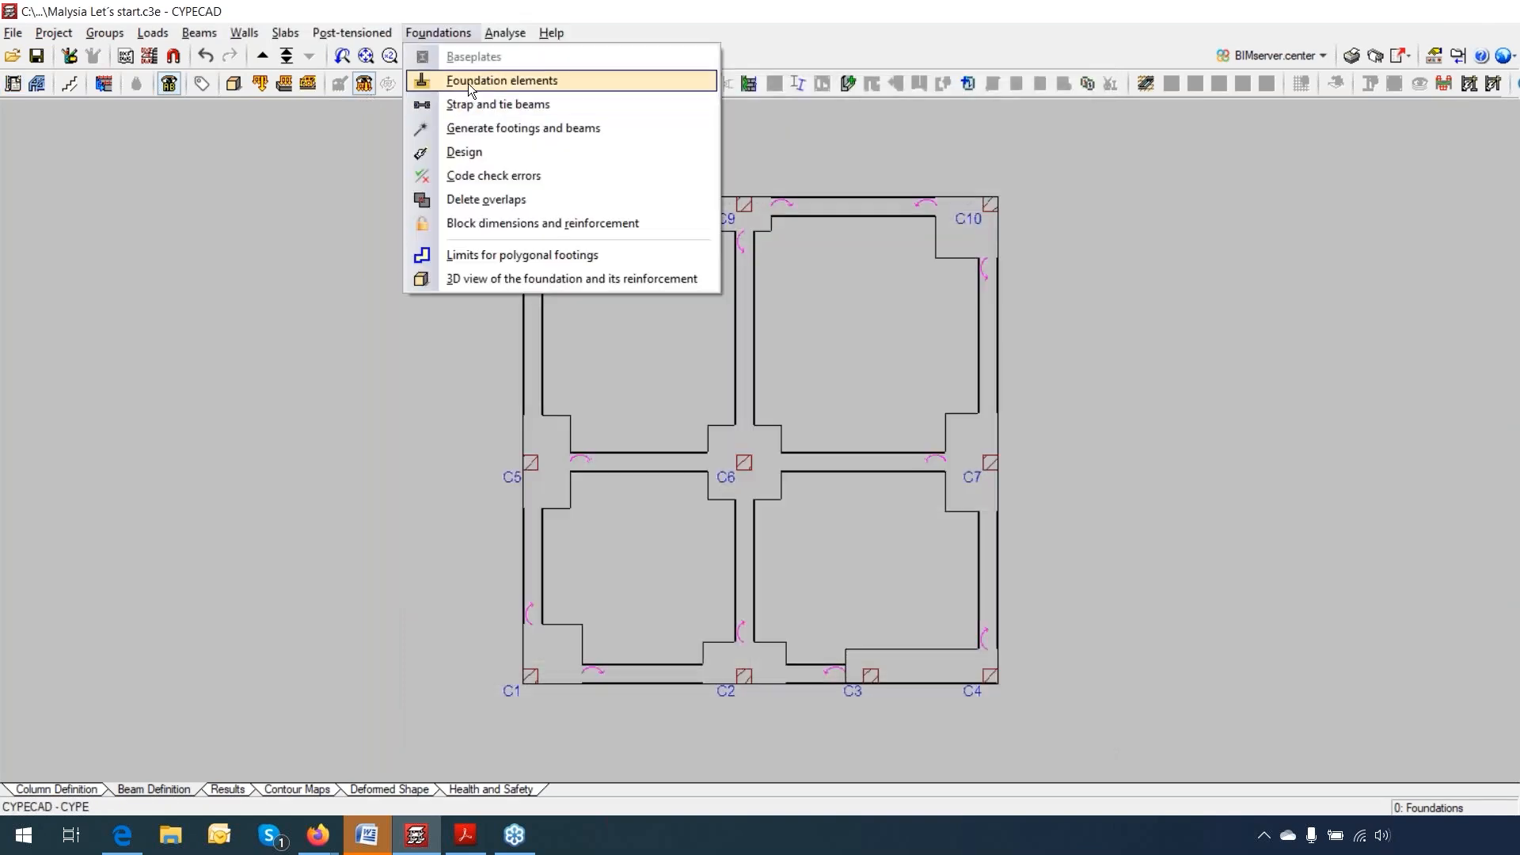
pyautogui.click(468, 82)
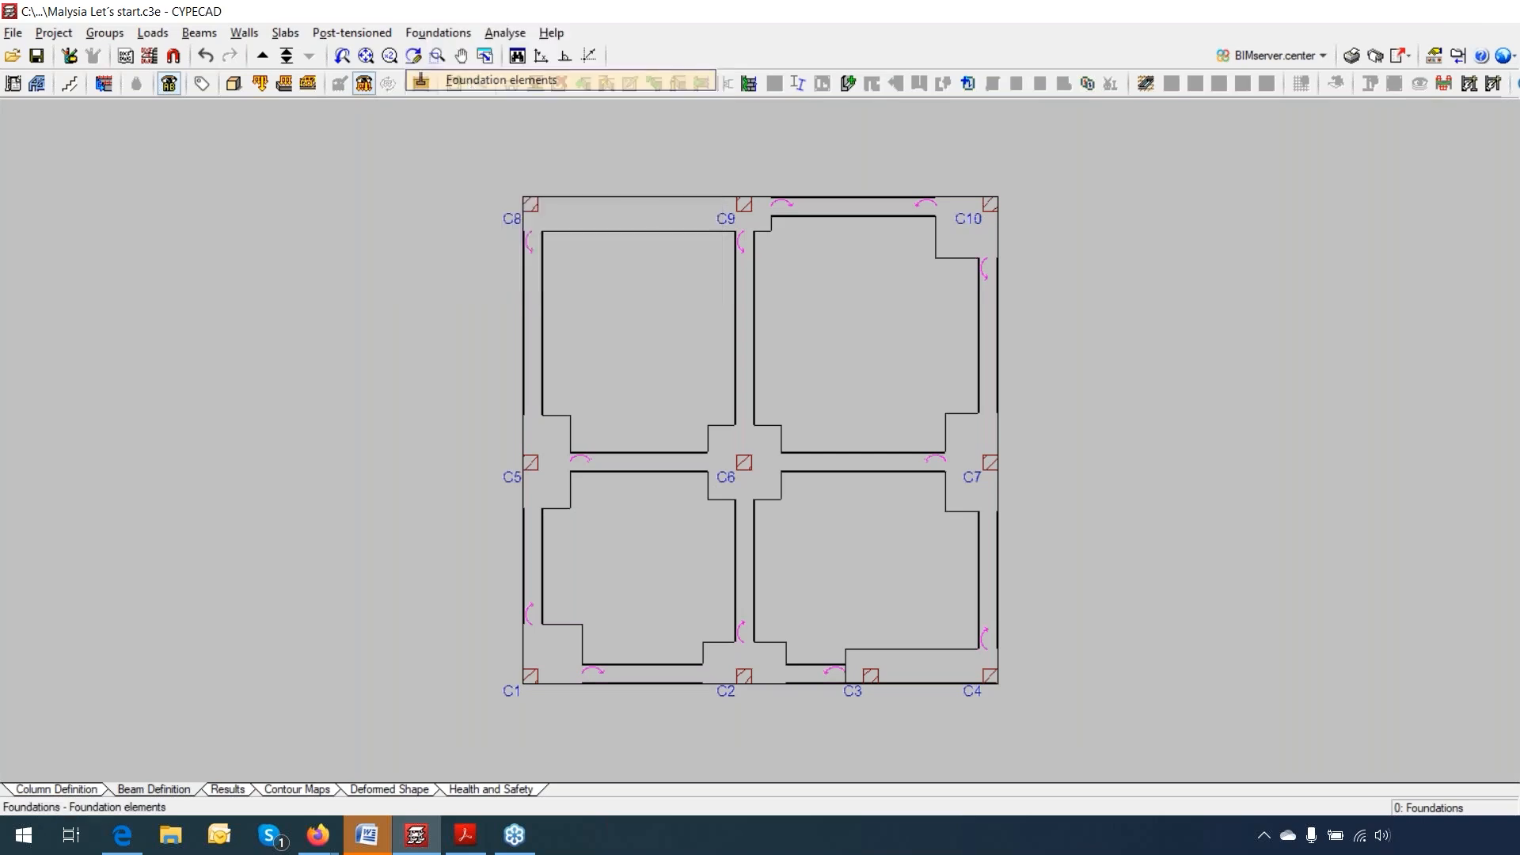
pyautogui.click(182, 231)
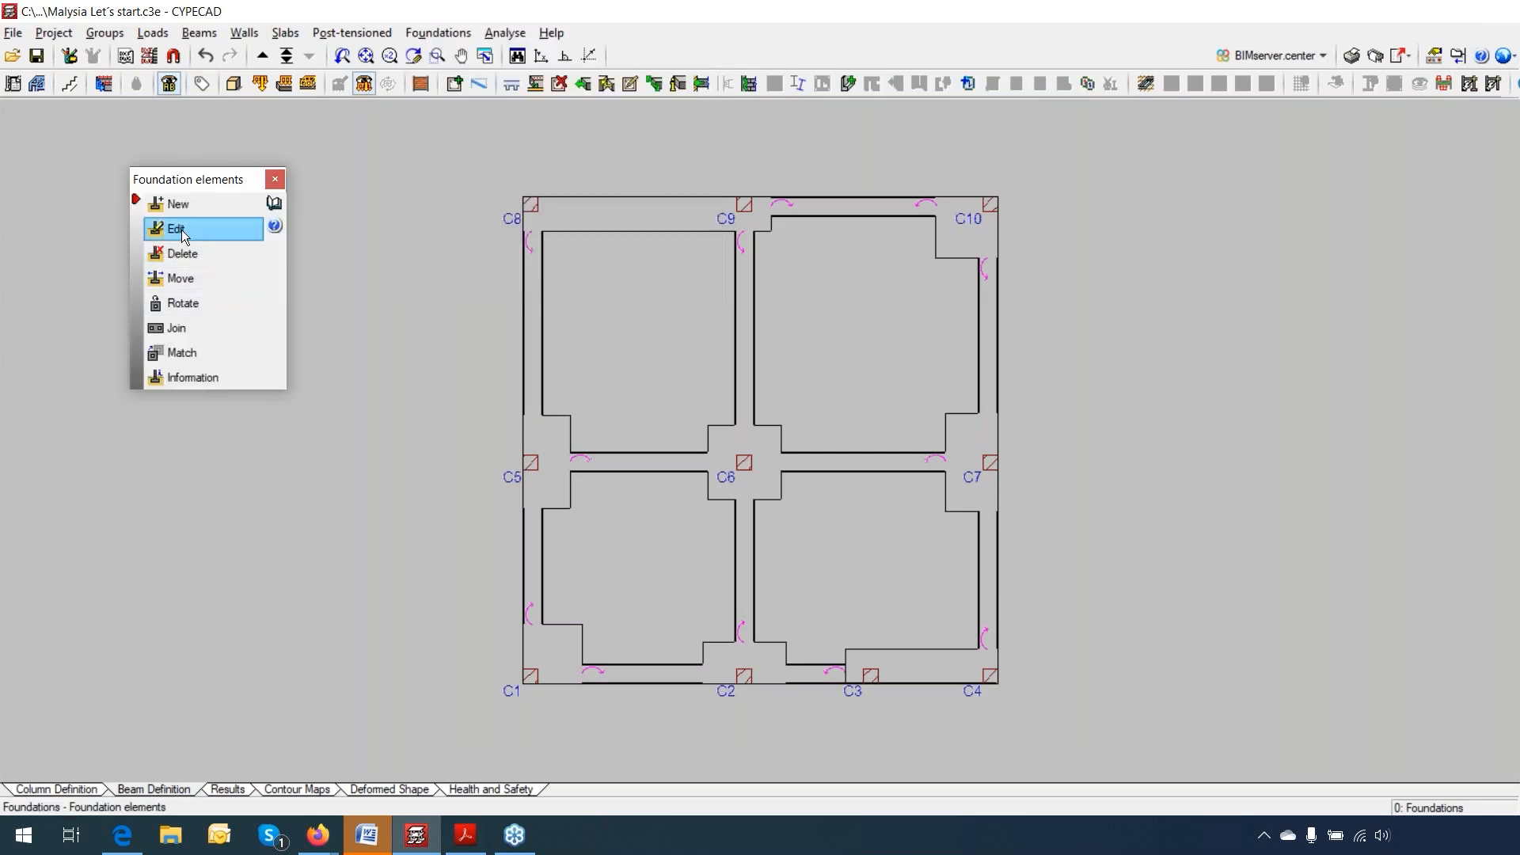
pyautogui.click(536, 476)
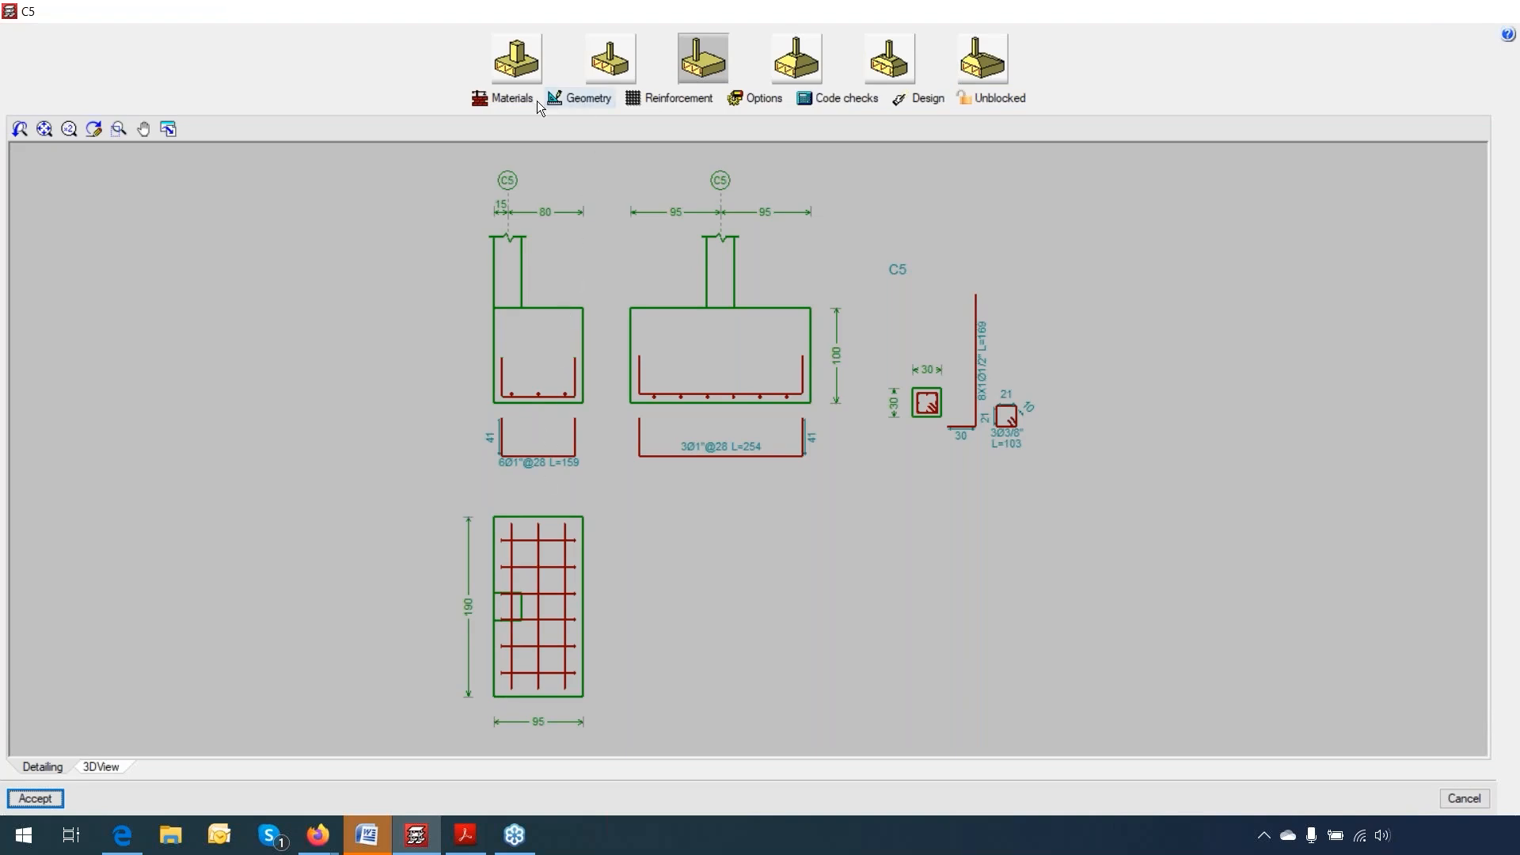
# Step: Give the C5 footing its own allowable soil bearing pressures: 2.5 kgf/cm² for persistent and 3.75 kgf/cm² for seismic and accidental situations
pyautogui.click(514, 99)
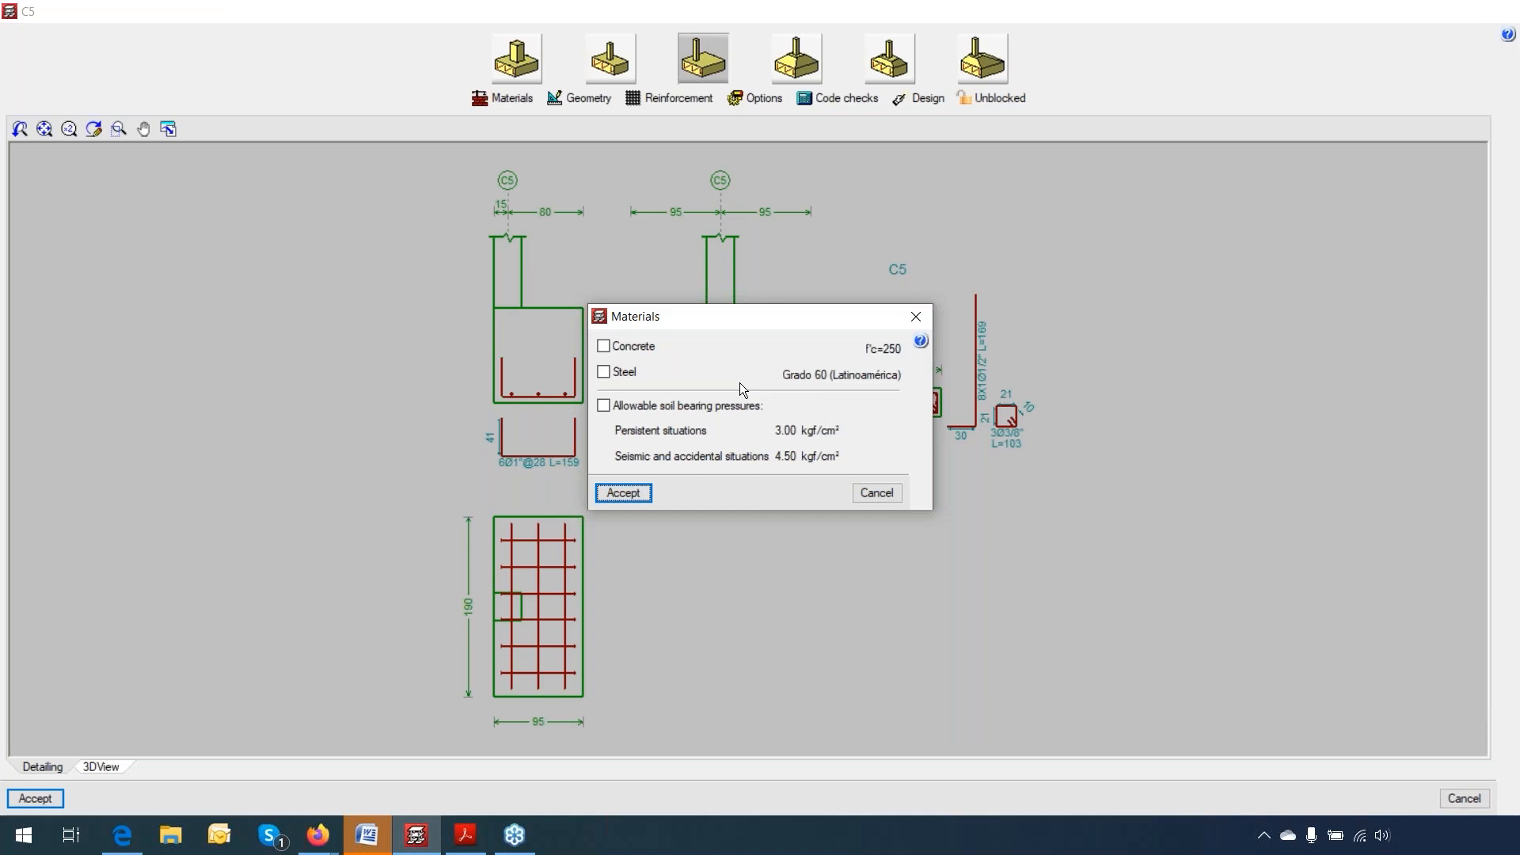
pyautogui.click(615, 410)
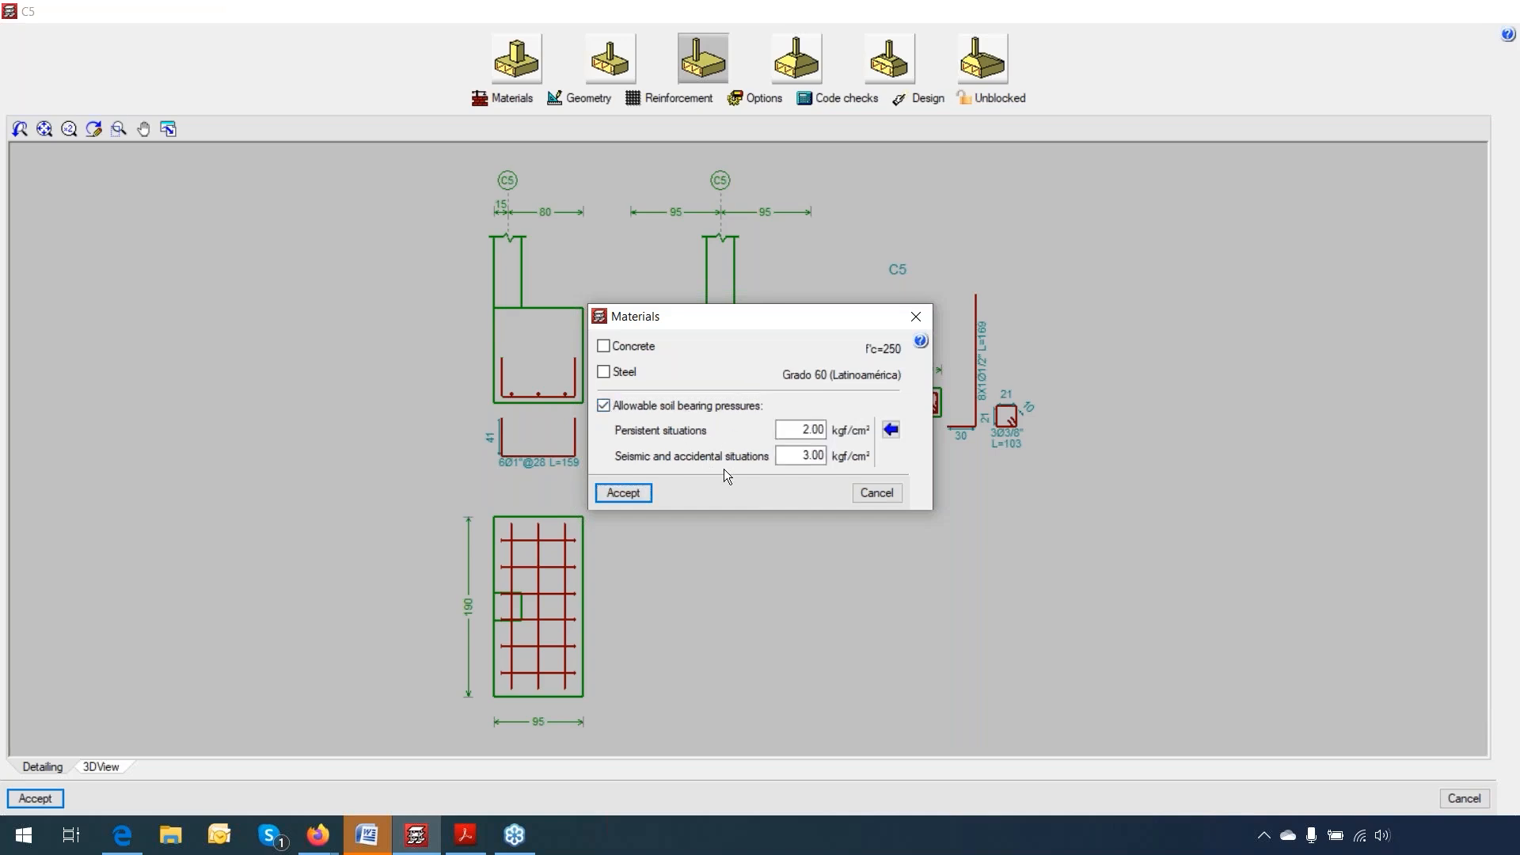
pyautogui.doubleClick(815, 435)
pyautogui.write('2.5')
pyautogui.press('Tab')
pyautogui.write('3.75')
pyautogui.click(626, 493)
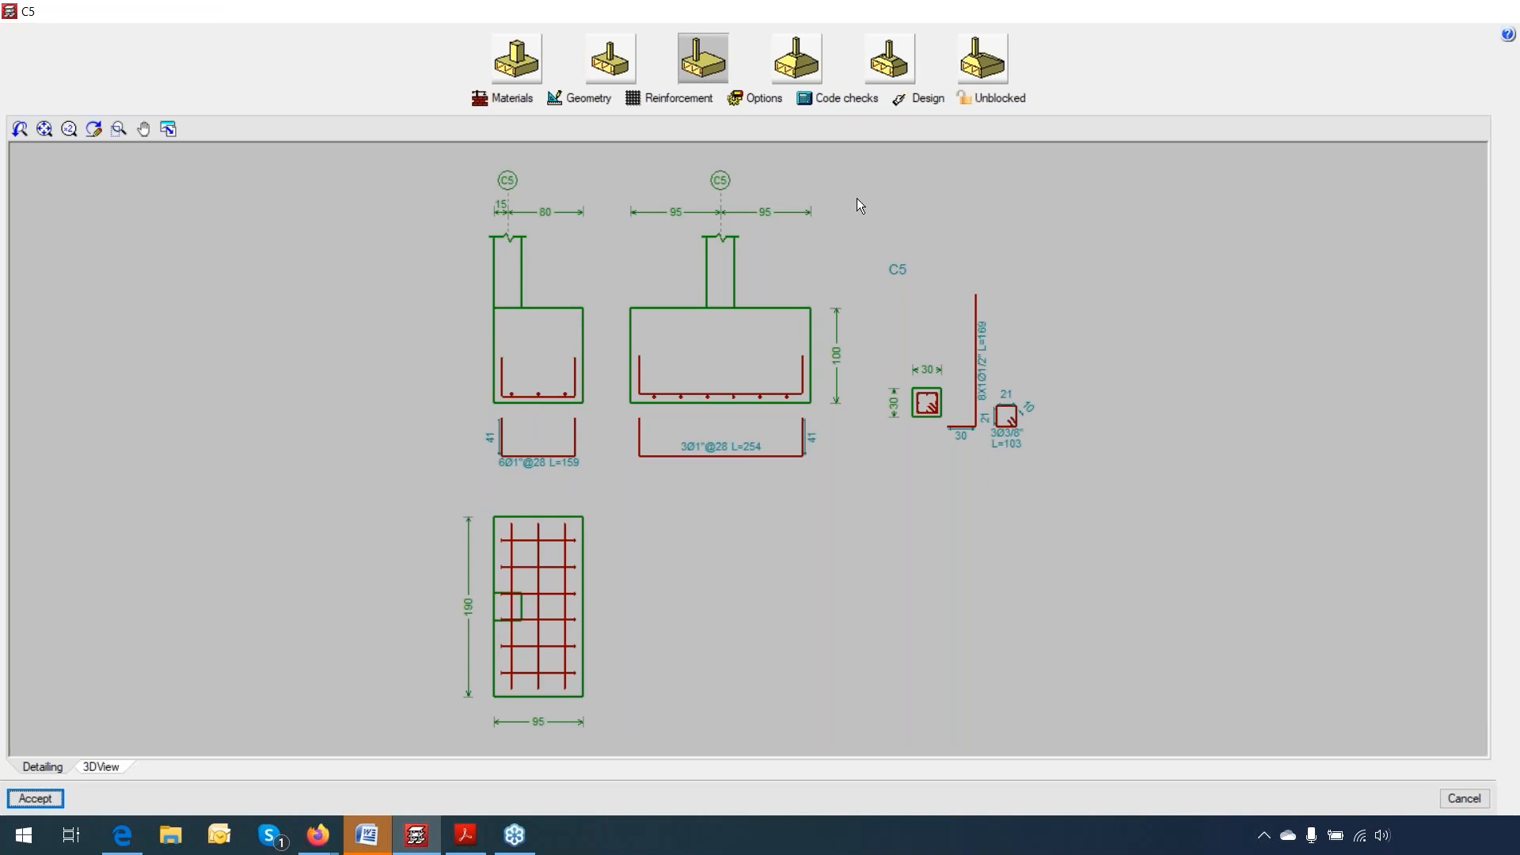
# Step: Run a complete design of the C5 footing
pyautogui.click(926, 101)
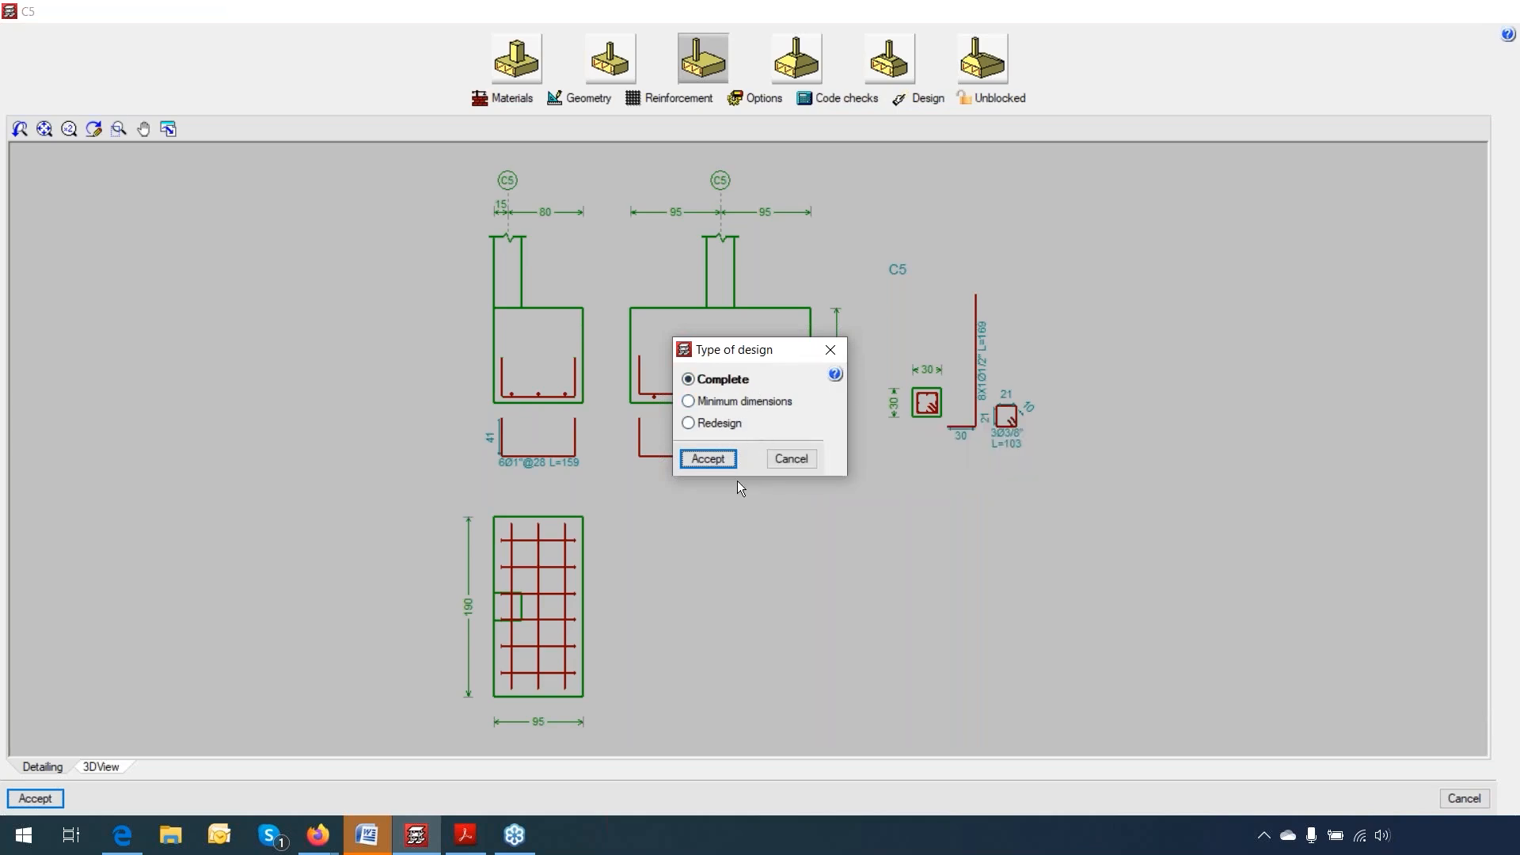
pyautogui.click(719, 460)
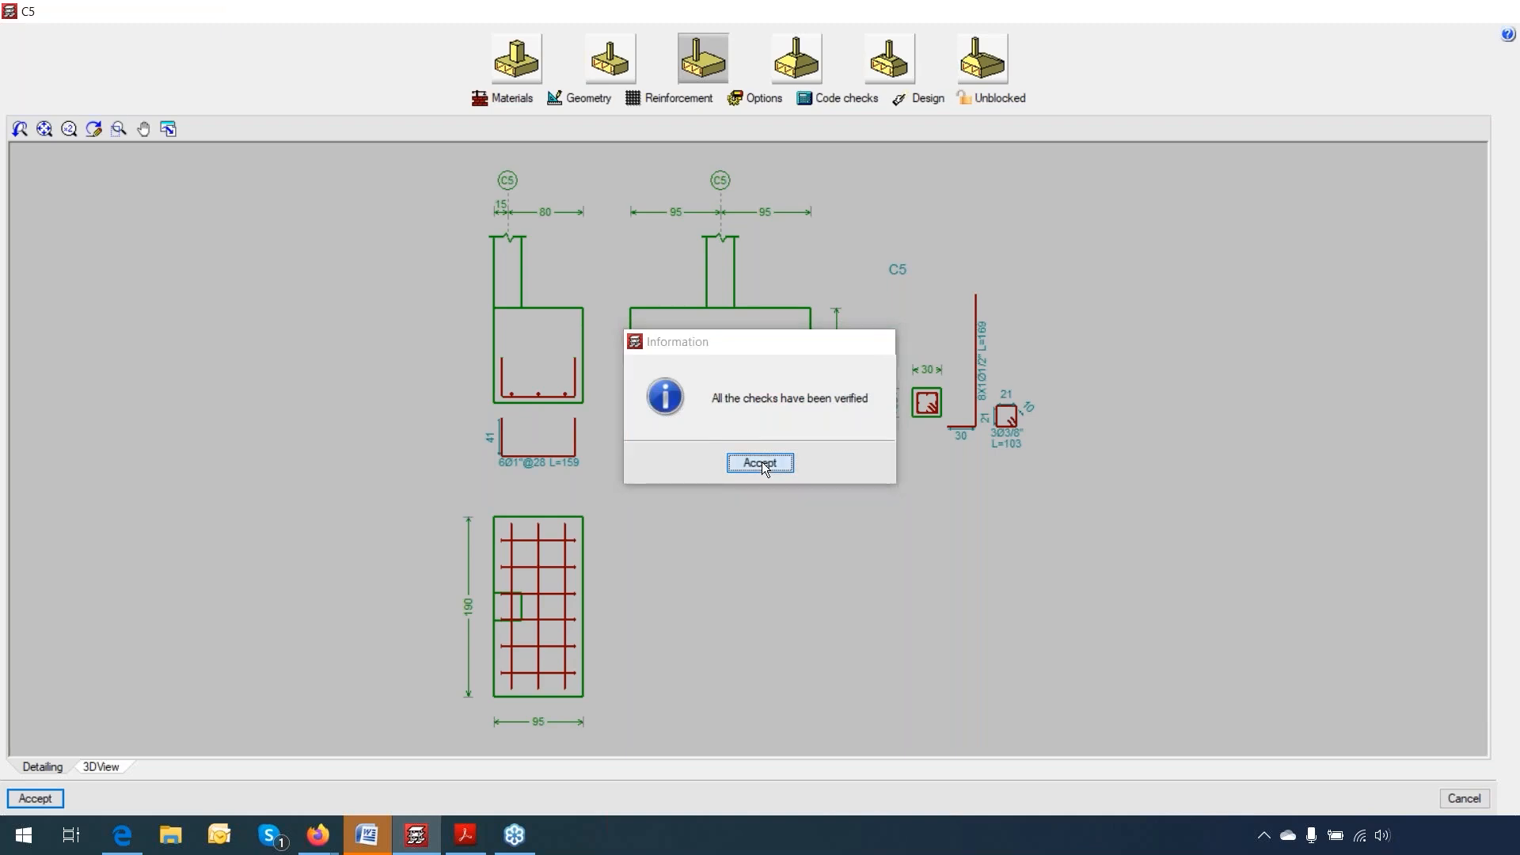
pyautogui.click(761, 464)
# Step: Review the code checks report for the redesigned C5 footing, from soil pressures to the additional information, and close it
pyautogui.press('Return')
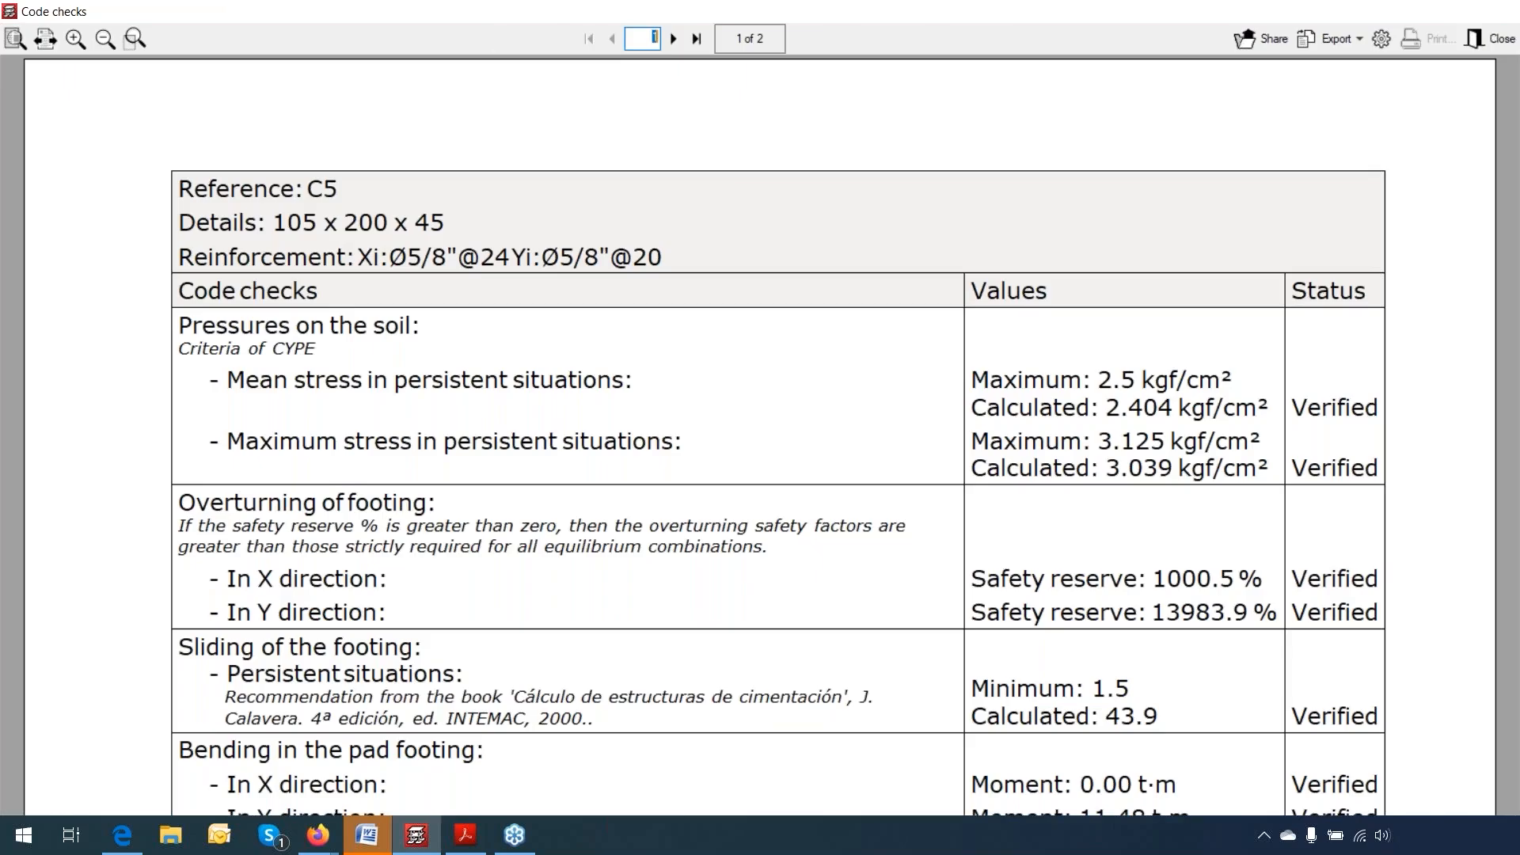
pyautogui.scroll(-3, 760, 436)
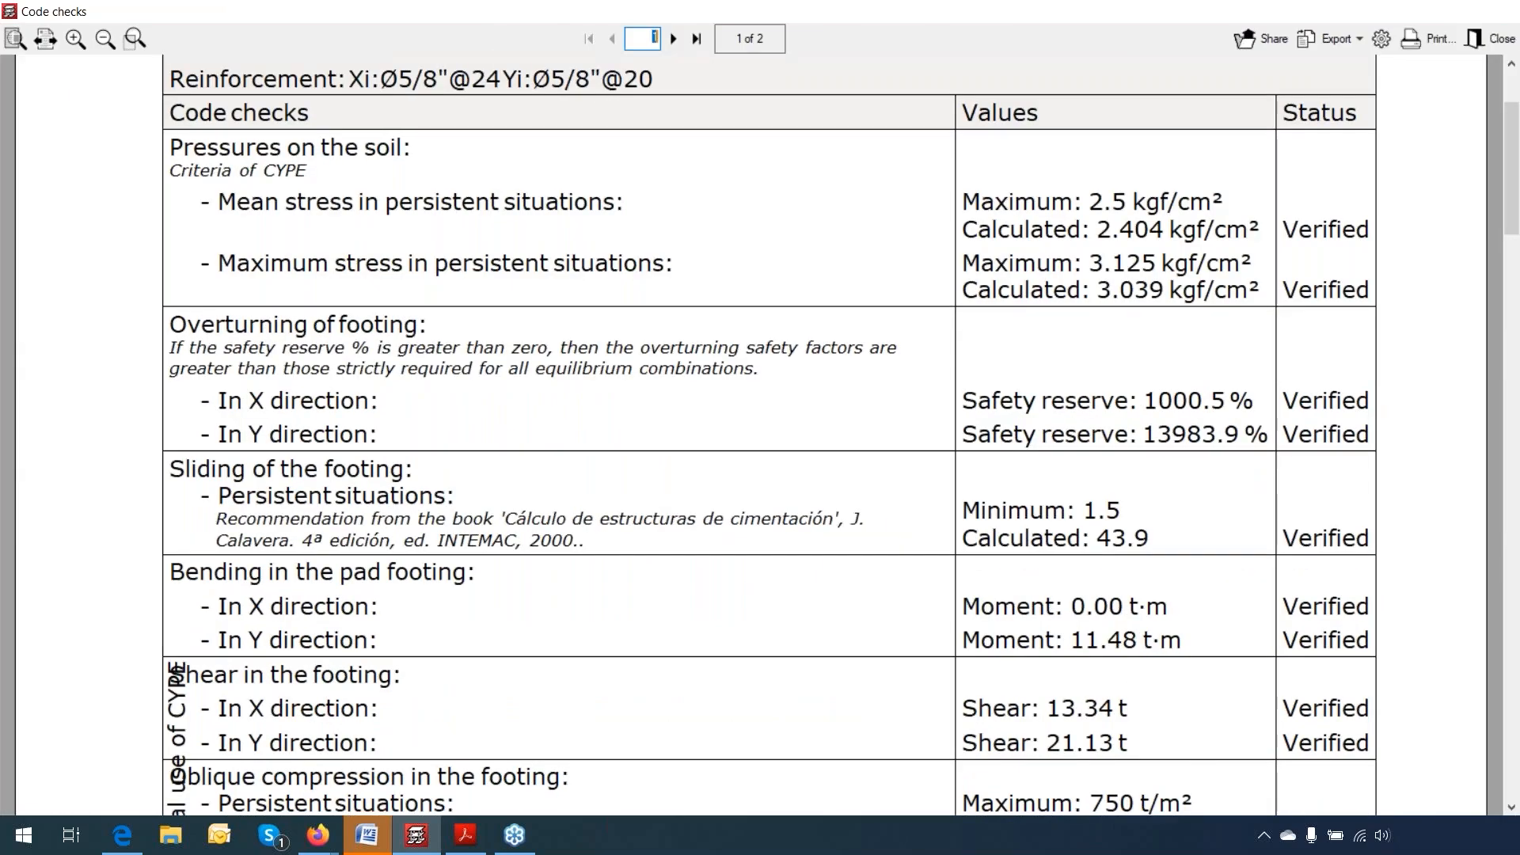
pyautogui.scroll(-8, 710, 454)
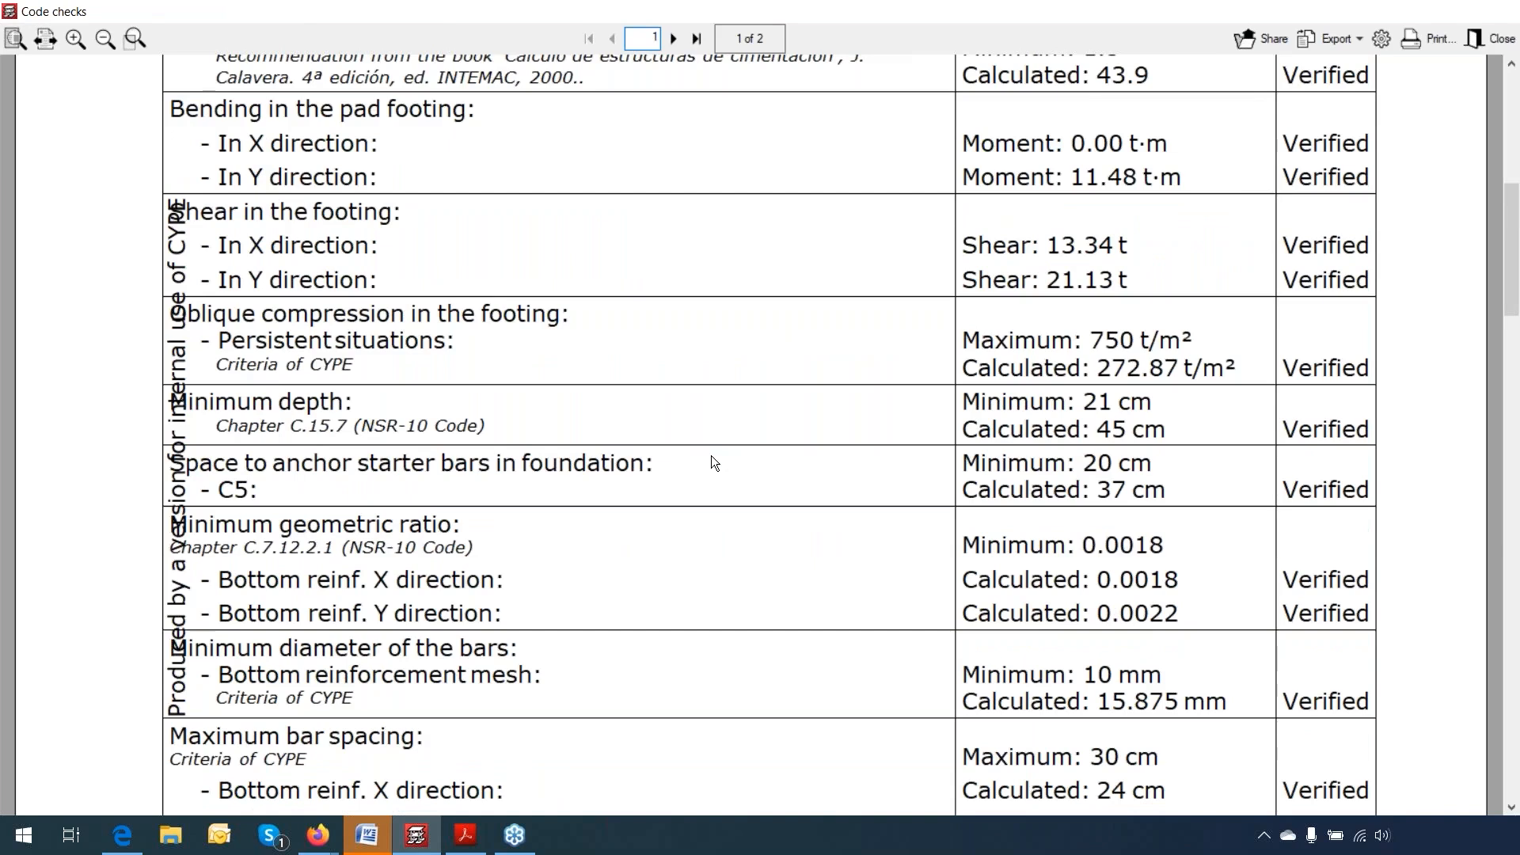
pyautogui.scroll(-1, 711, 457)
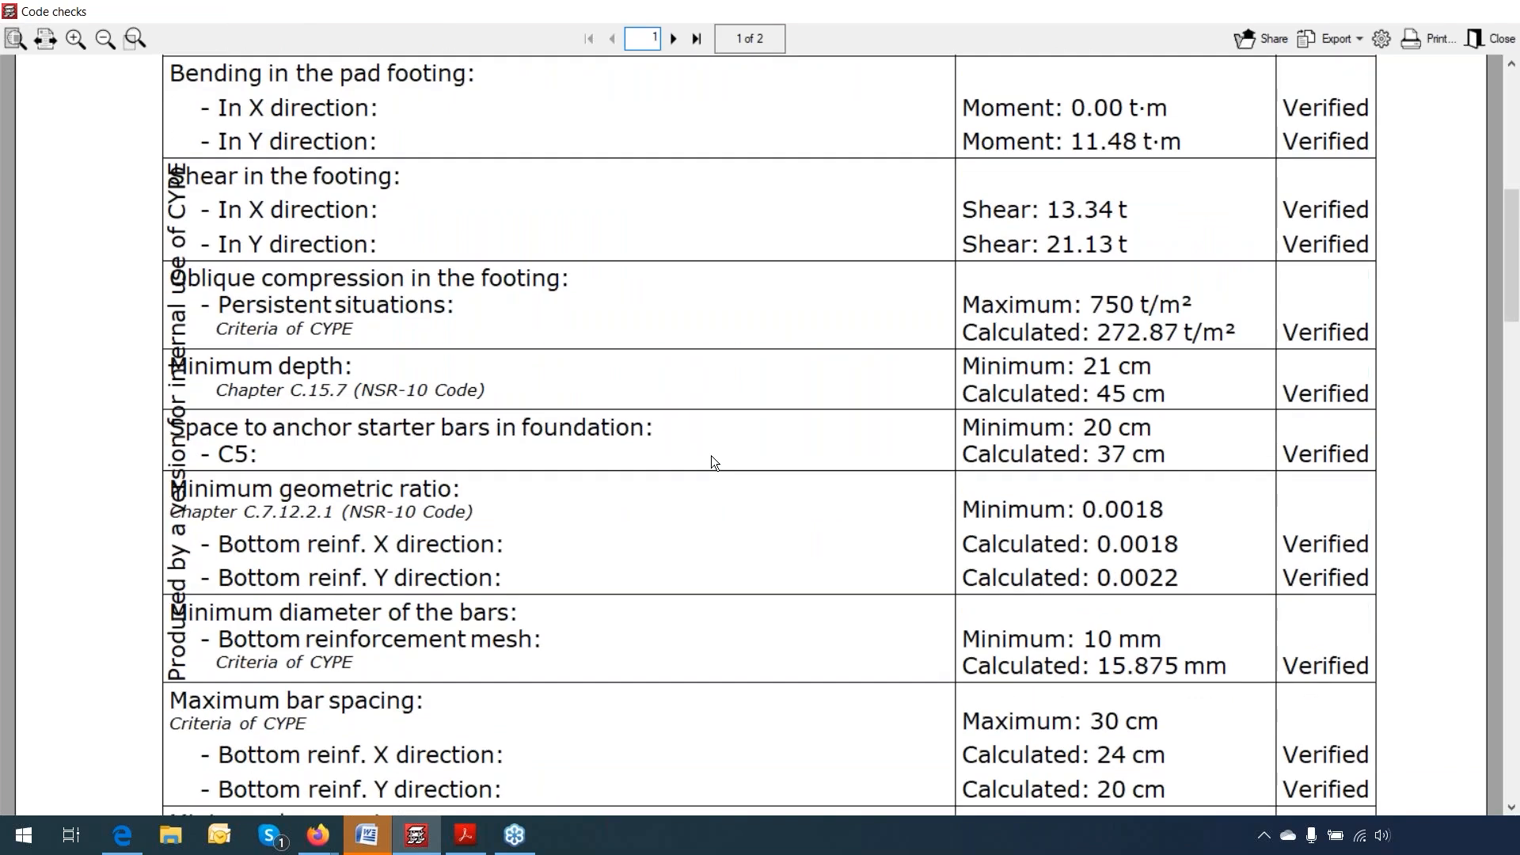
pyautogui.scroll(-5, 711, 456)
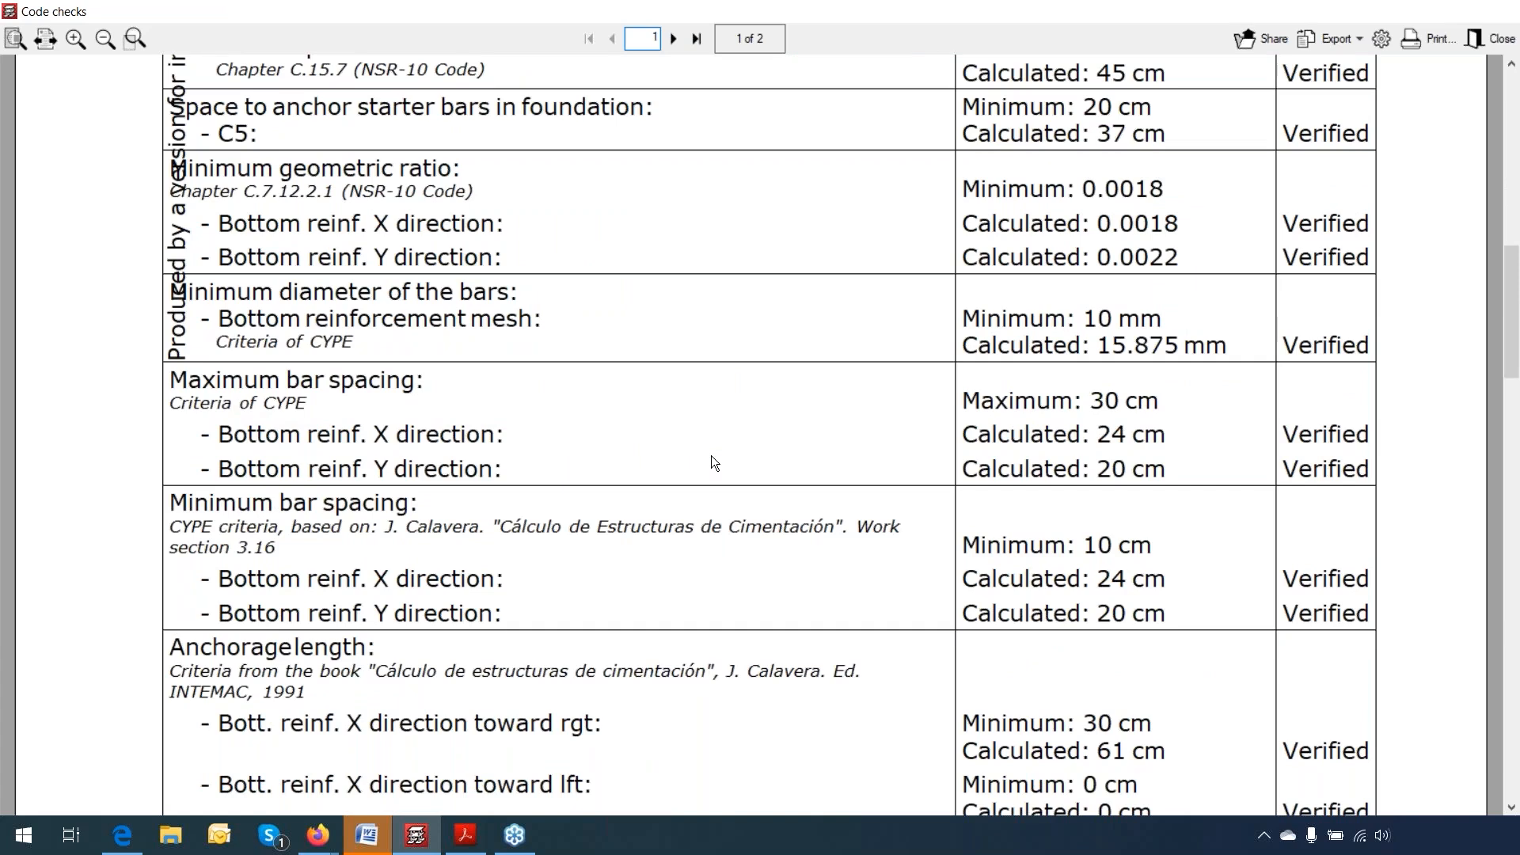
pyautogui.scroll(-1, 711, 462)
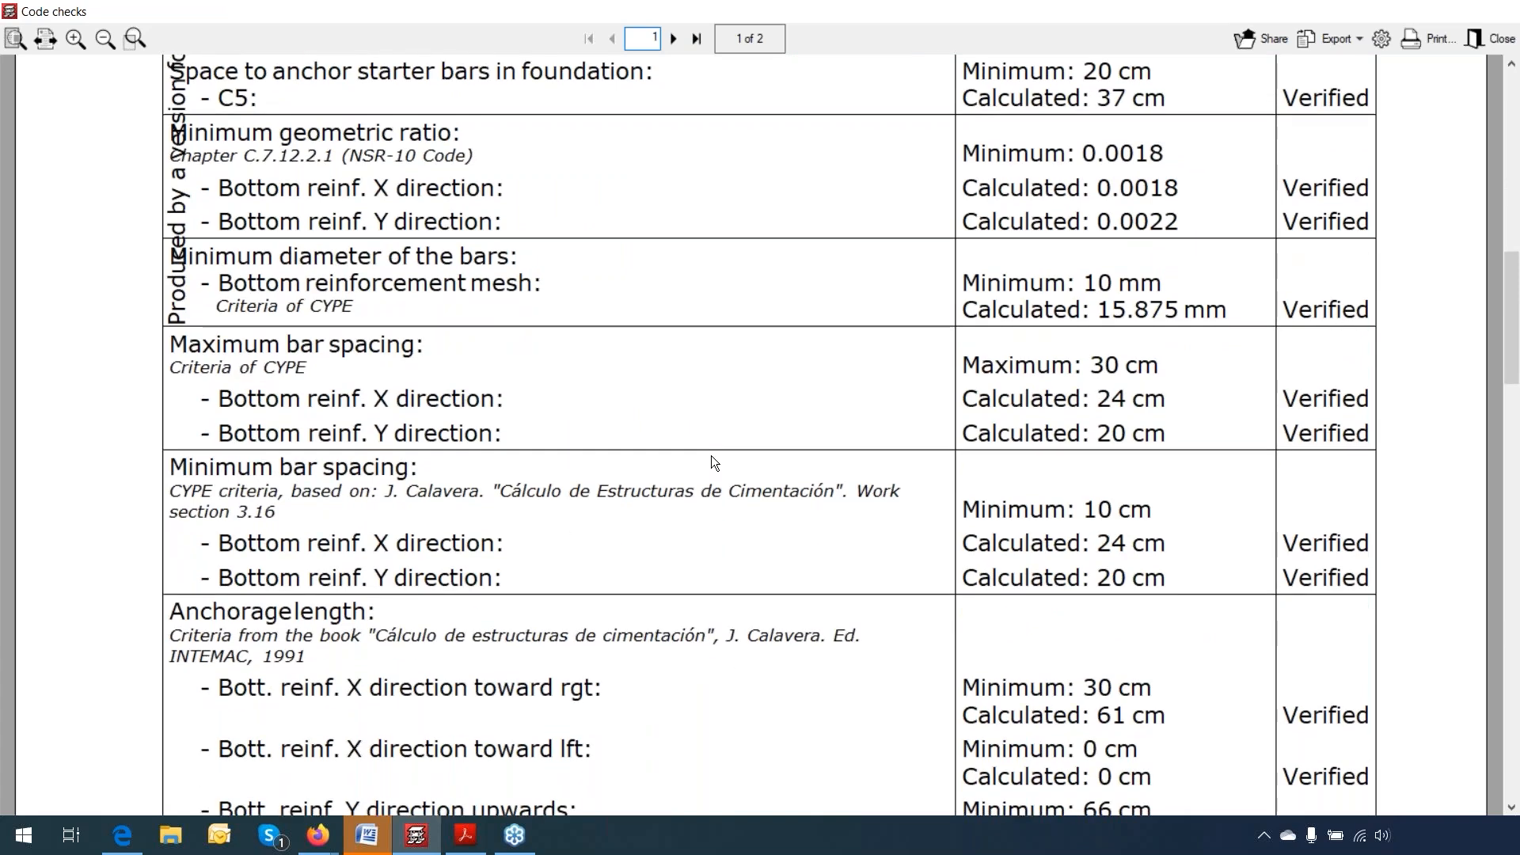
pyautogui.scroll(-3, 712, 461)
pyautogui.scroll(-10, 710, 458)
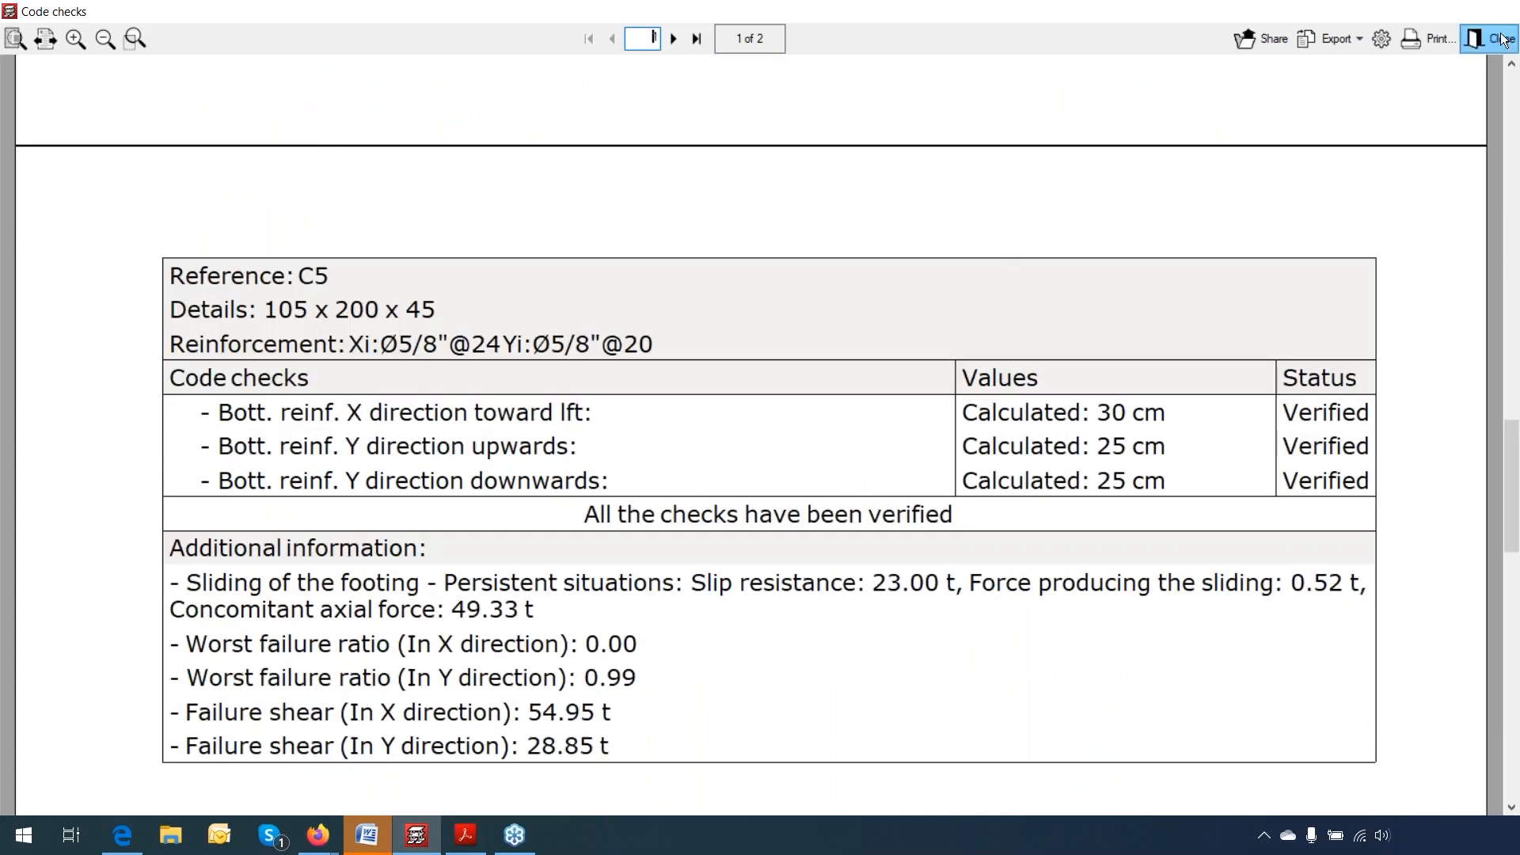
pyautogui.click(1479, 46)
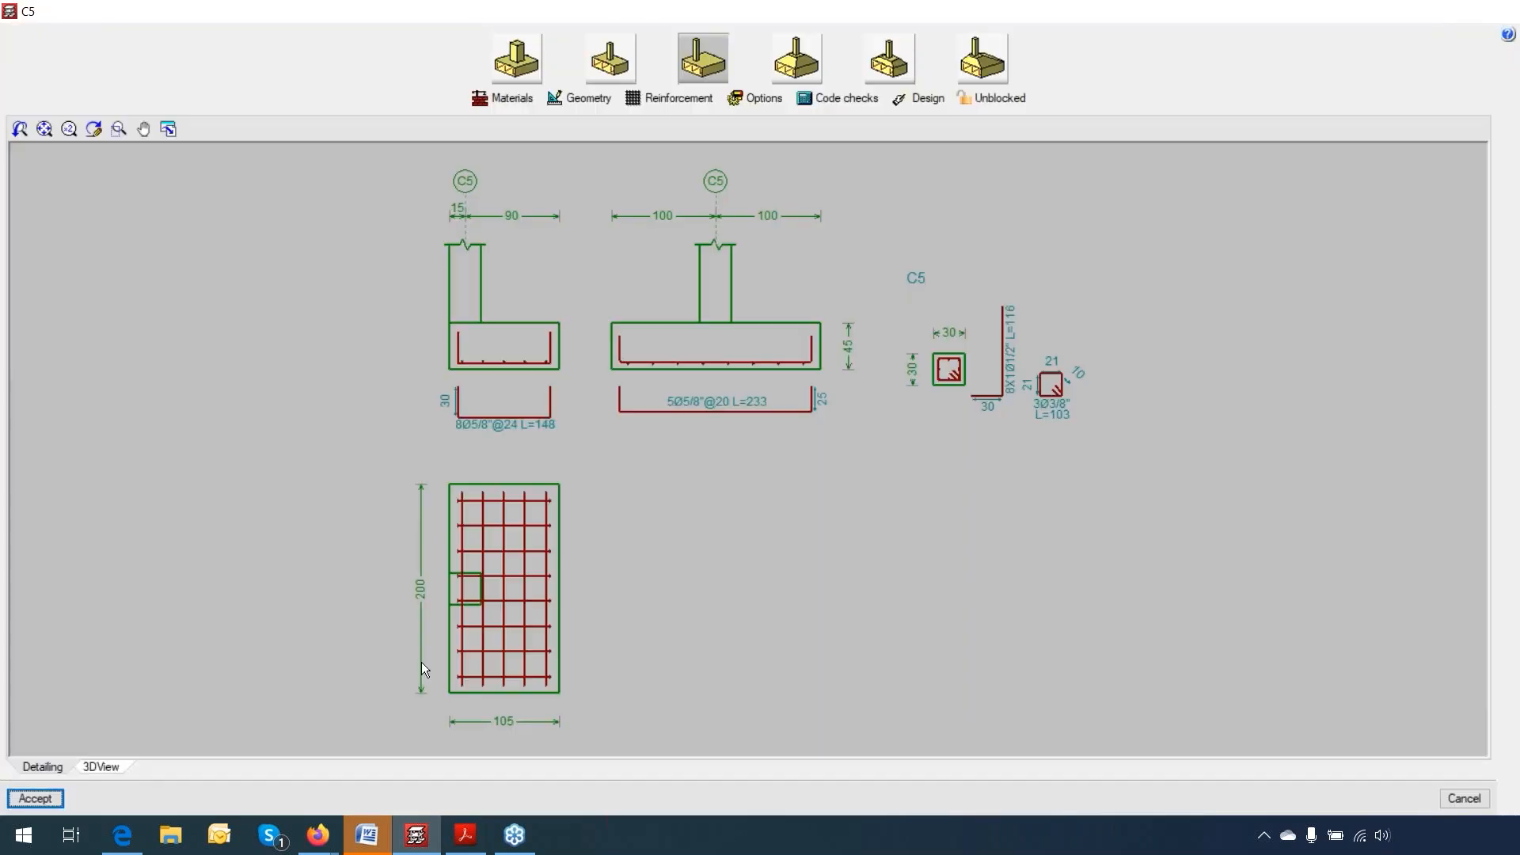
# Step: Examine the C5 footing's bottom mesh, hooks and column starter bars in the 3D view, and leave the footing's editing
pyautogui.click(106, 768)
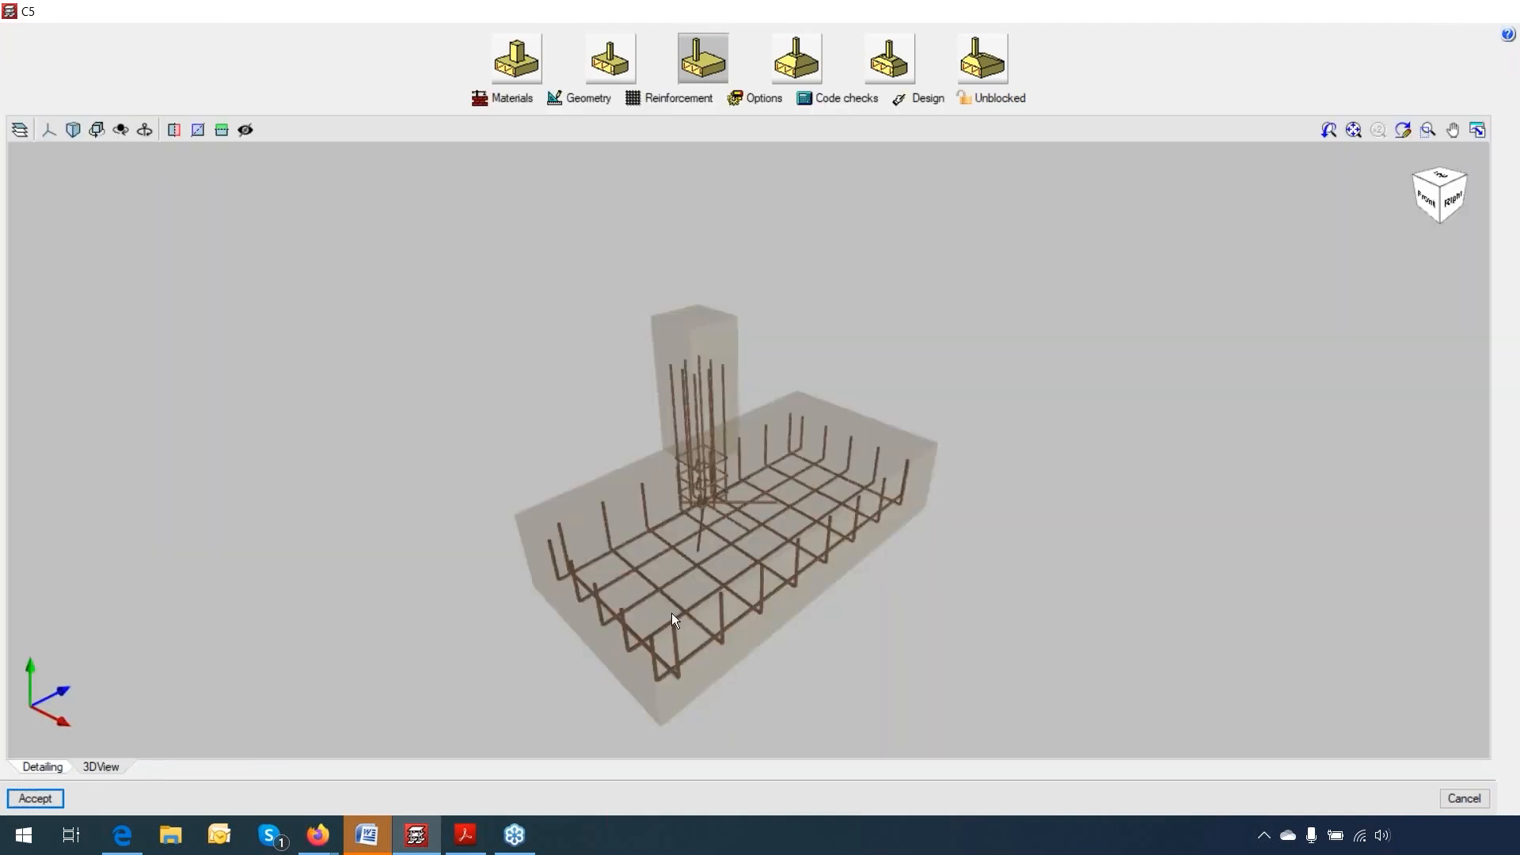
pyautogui.moveTo(926, 631)
pyautogui.mouseDown(button='middle')
pyautogui.moveTo(1038, 607)
pyautogui.moveTo(1089, 554)
pyautogui.moveTo(738, 571)
pyautogui.mouseUp(button='middle')
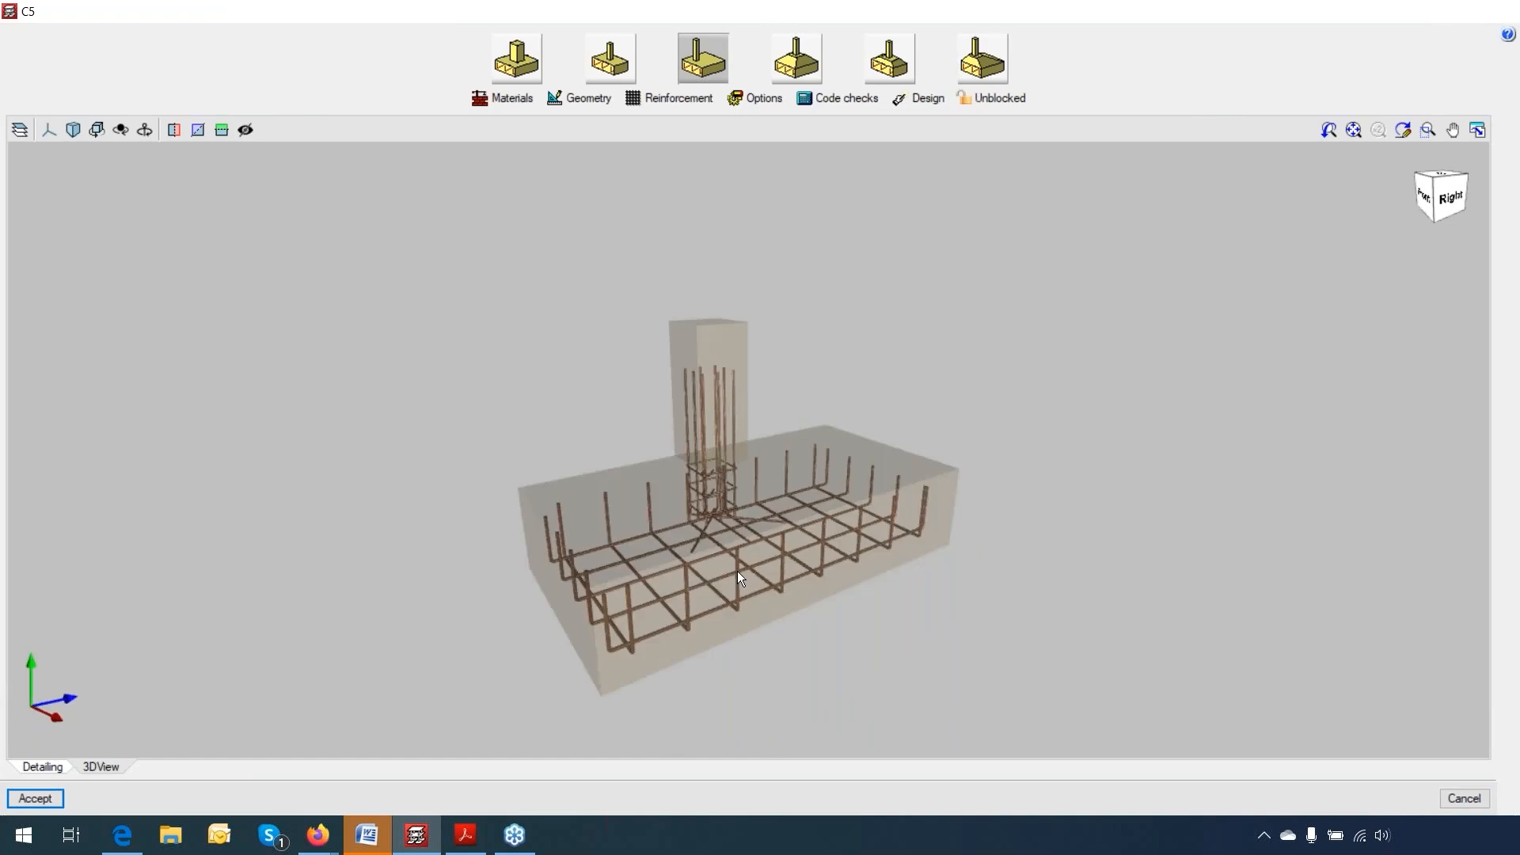
pyautogui.scroll(4, 738, 570)
pyautogui.scroll(2, 737, 571)
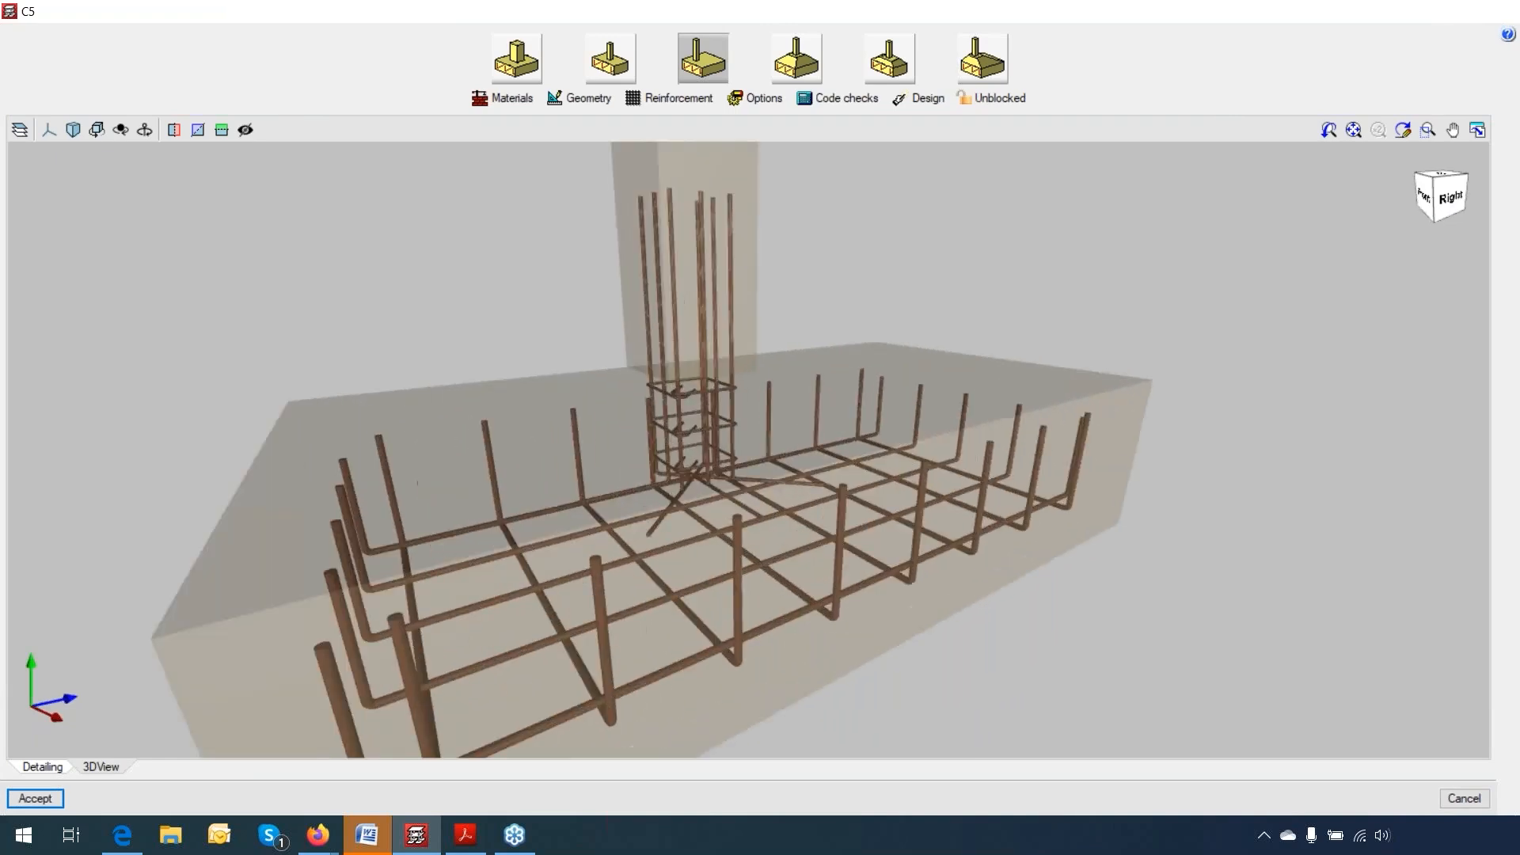
pyautogui.moveTo(738, 572)
pyautogui.mouseDown(button='middle')
pyautogui.moveTo(562, 544)
pyautogui.moveTo(790, 627)
pyautogui.moveTo(812, 613)
pyautogui.moveTo(911, 660)
pyautogui.mouseUp(button='middle')
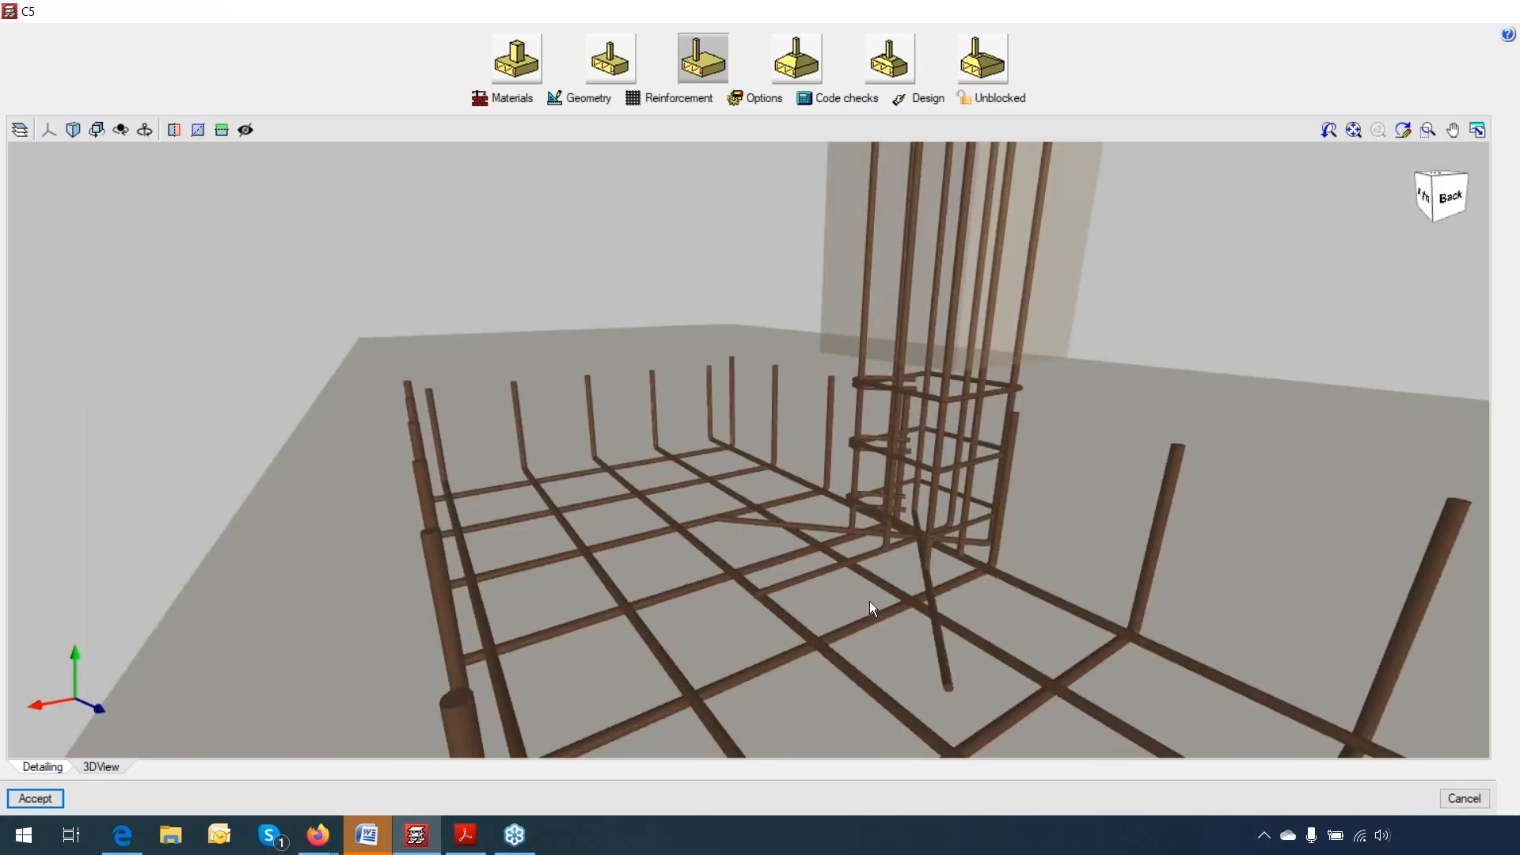
pyautogui.moveTo(850, 615); pyautogui.dragTo(917, 622)
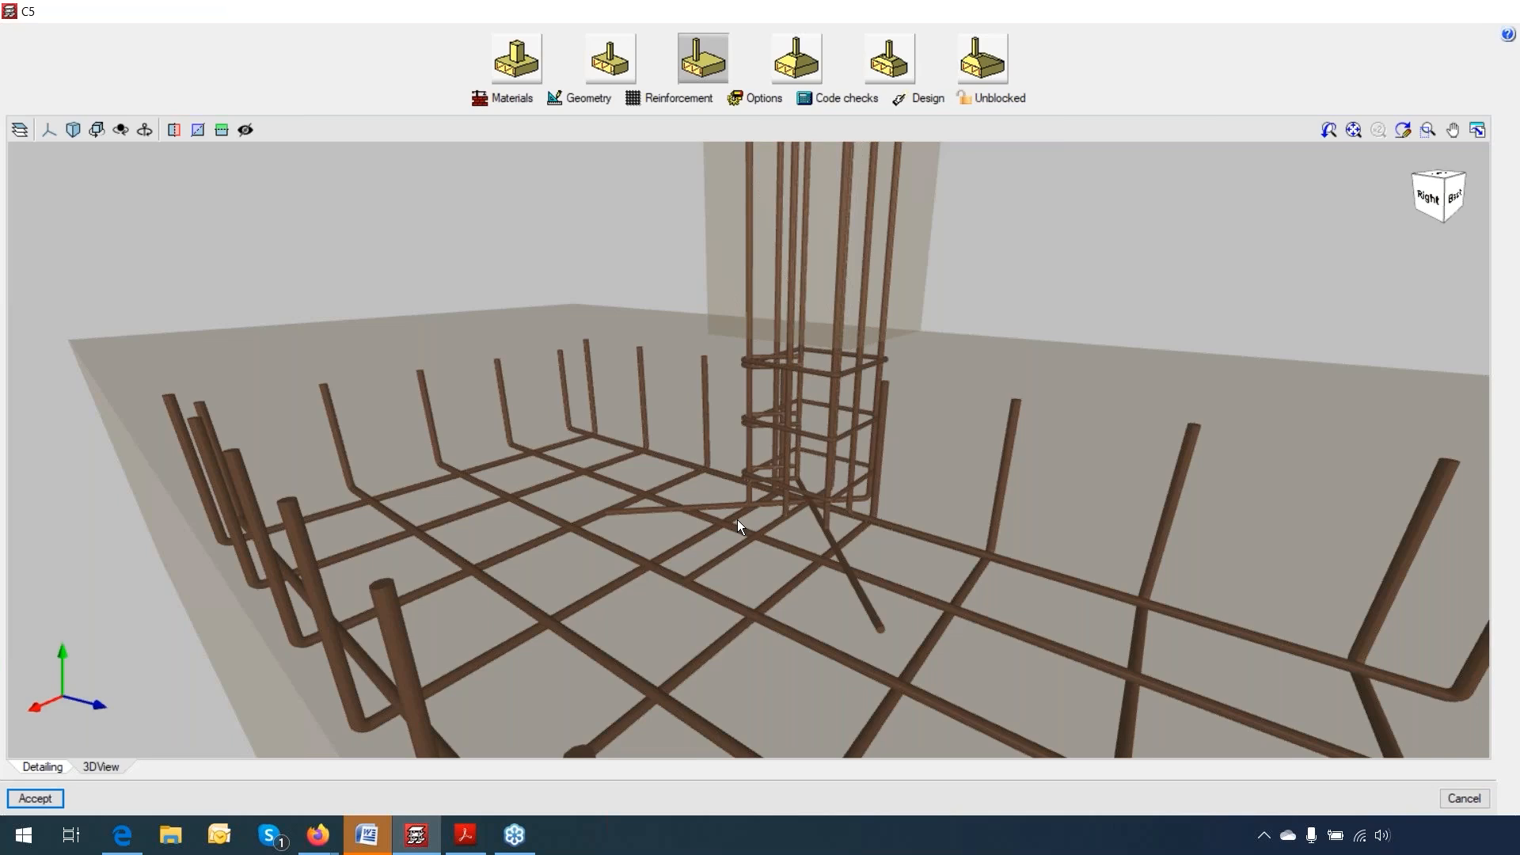
pyautogui.scroll(2, 738, 519)
pyautogui.scroll(2, 738, 520)
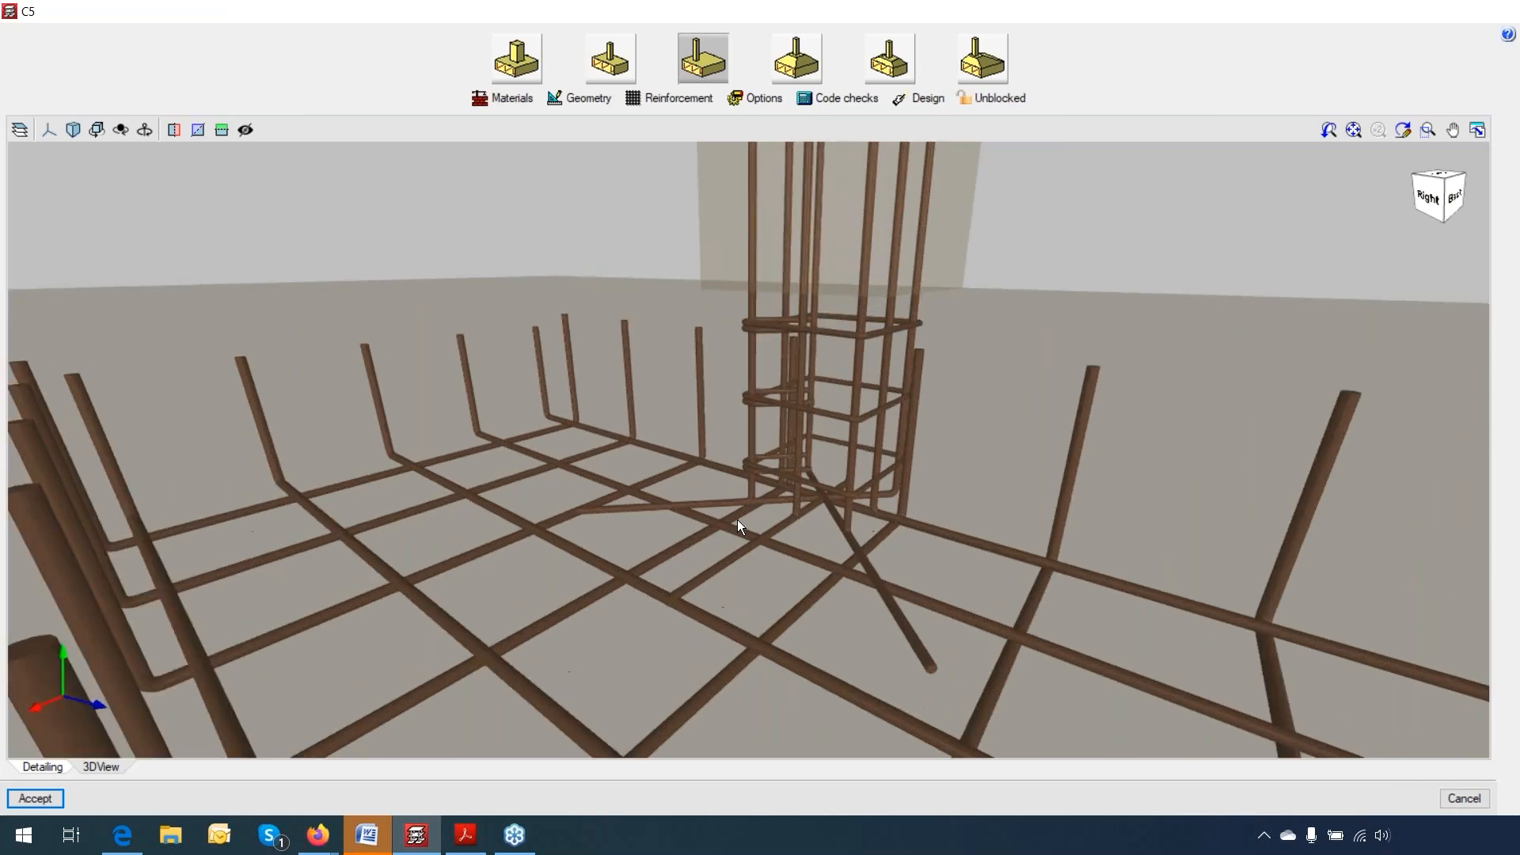
pyautogui.scroll(2, 737, 520)
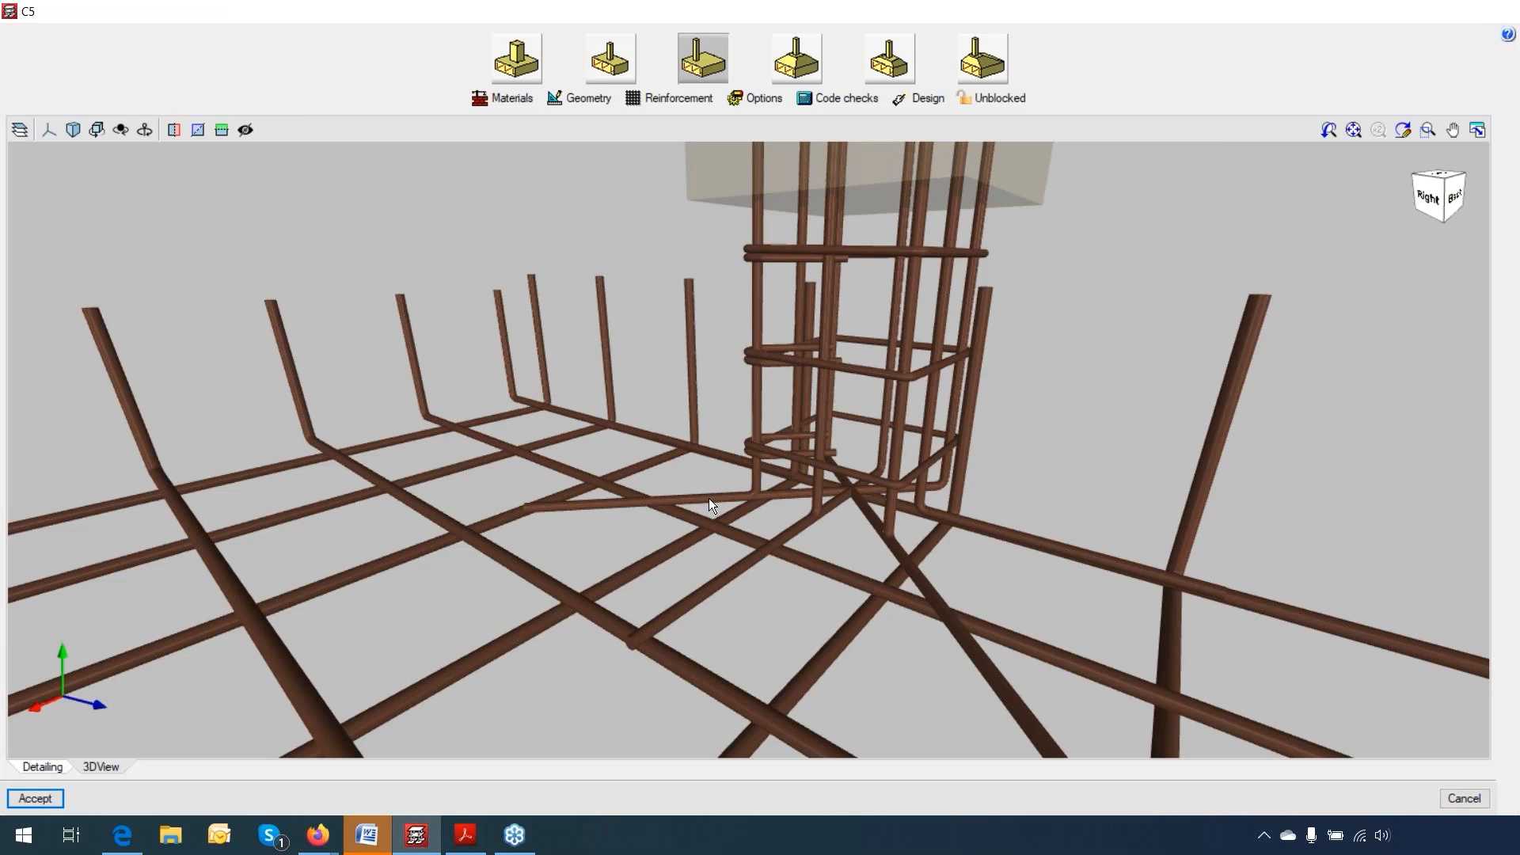
pyautogui.scroll(-2, 709, 497)
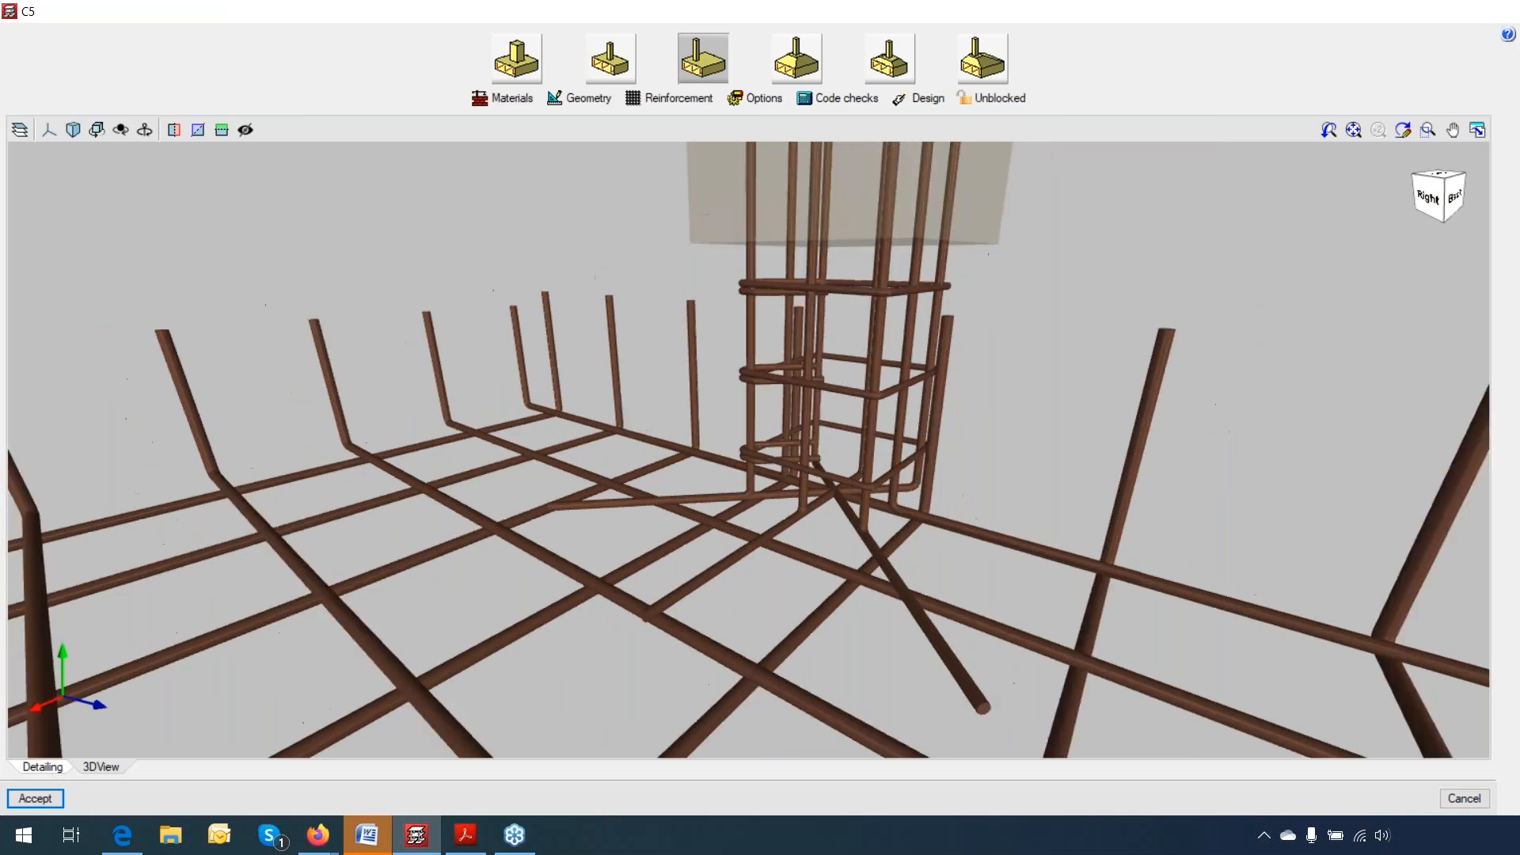
pyautogui.scroll(-2, 709, 497)
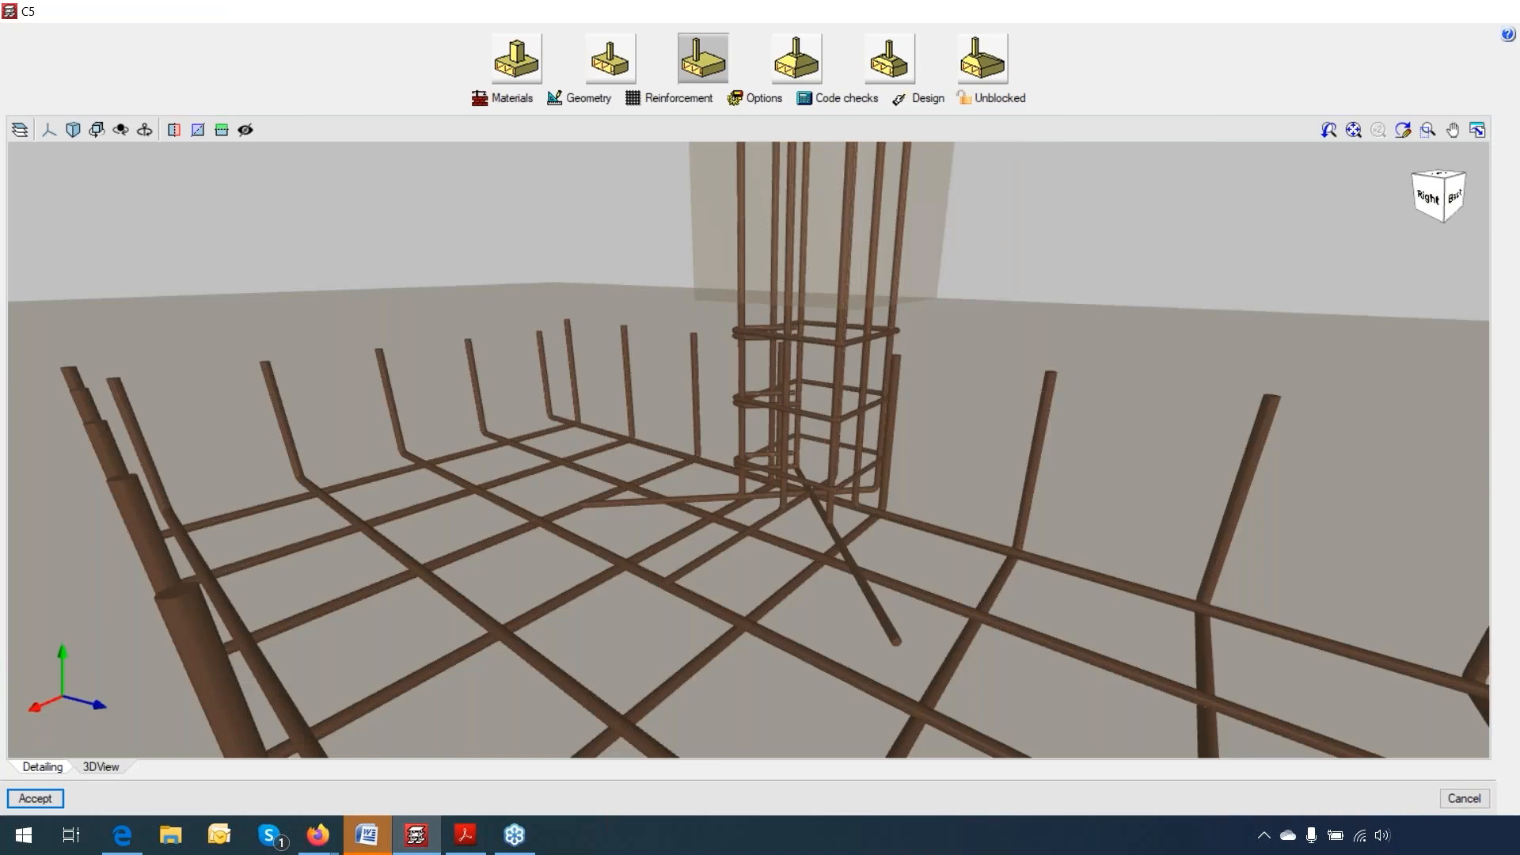
pyautogui.scroll(-2, 751, 433)
pyautogui.moveTo(750, 433)
pyautogui.mouseDown(button='middle')
pyautogui.moveTo(875, 443)
pyautogui.moveTo(776, 445)
pyautogui.mouseUp(button='middle')
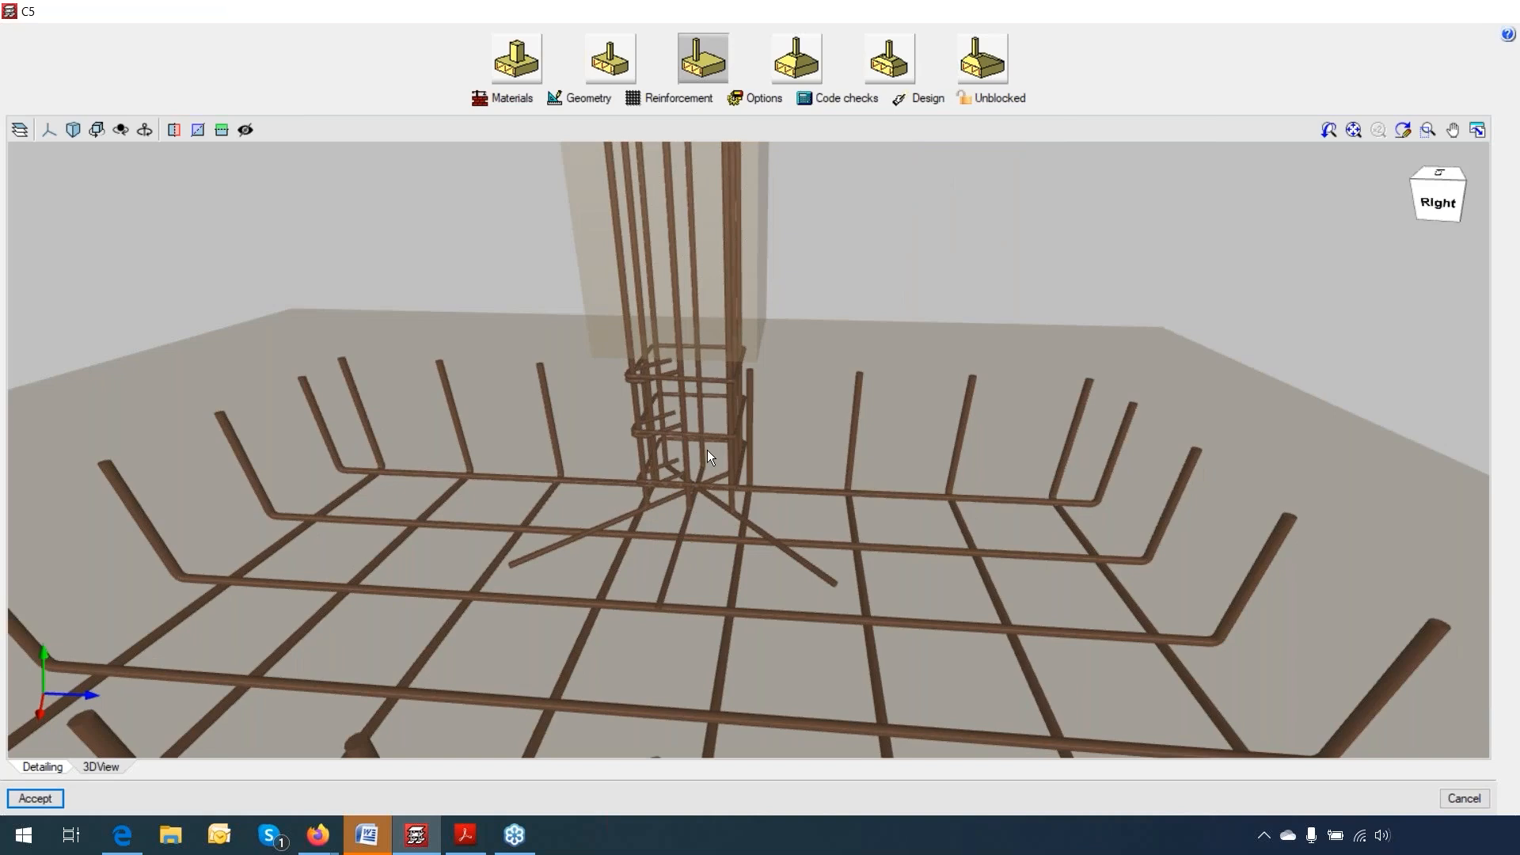
pyautogui.moveTo(738, 459)
pyautogui.mouseDown(button='middle')
pyautogui.moveTo(777, 461)
pyautogui.moveTo(597, 409)
pyautogui.moveTo(552, 420)
pyautogui.mouseUp(button='middle')
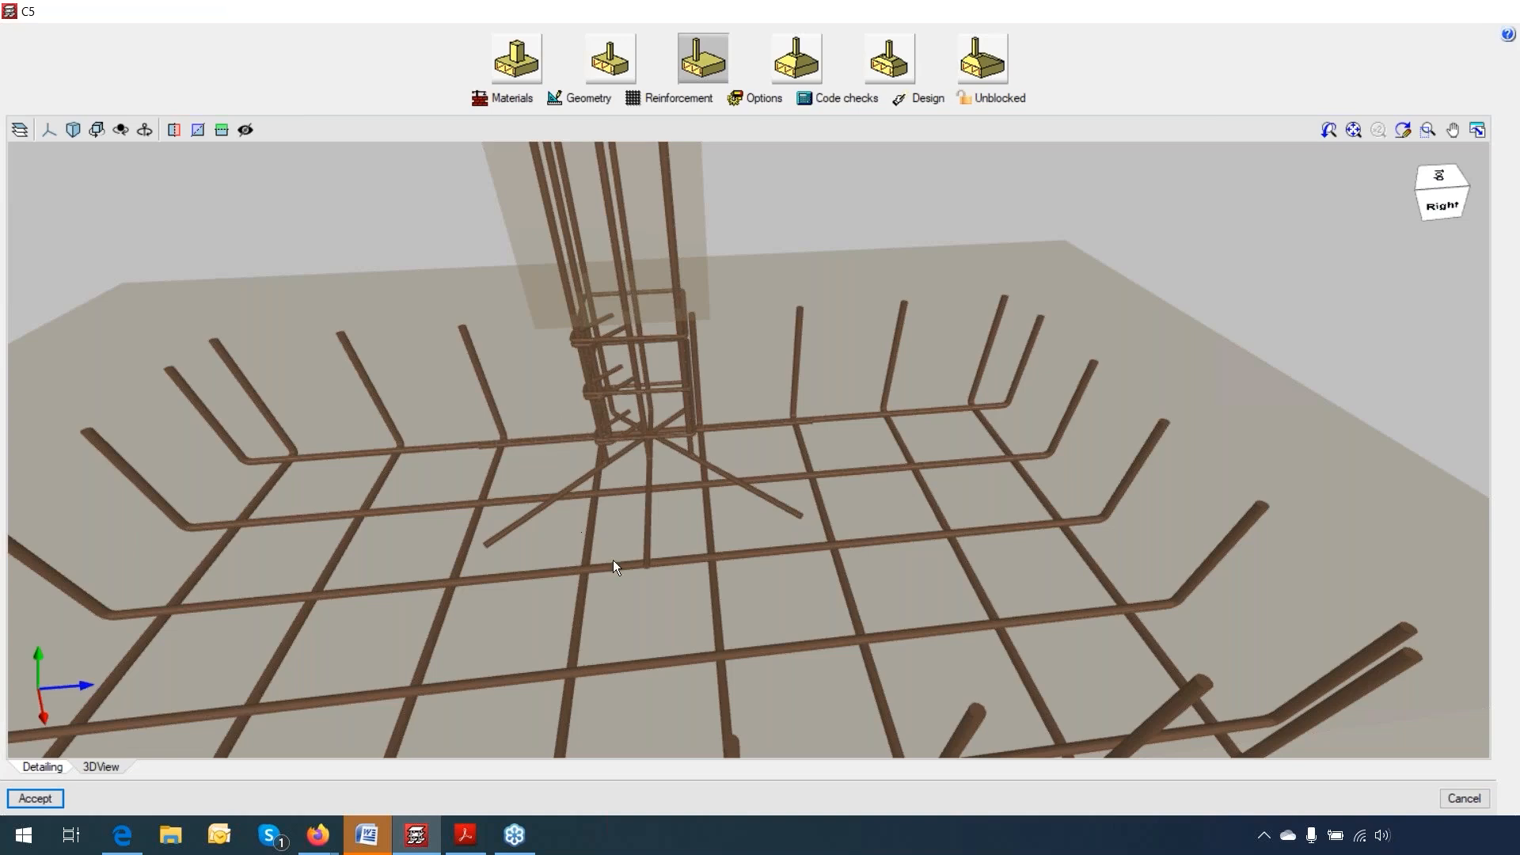
pyautogui.scroll(-1, 737, 529)
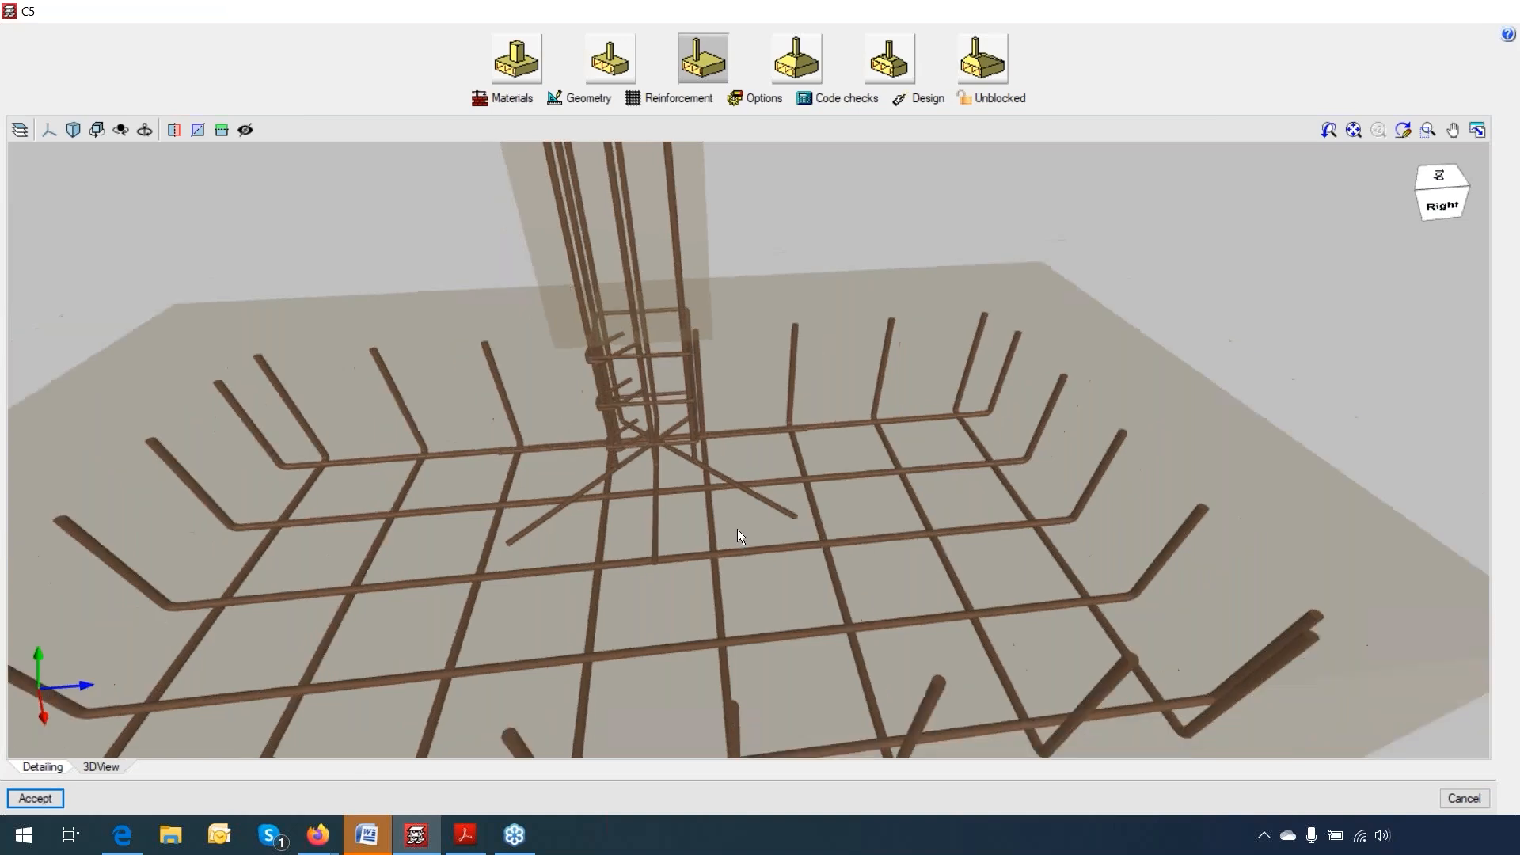
pyautogui.scroll(-1, 738, 529)
pyautogui.moveTo(909, 592)
pyautogui.mouseDown(button='middle')
pyautogui.moveTo(744, 540)
pyautogui.moveTo(800, 491)
pyautogui.mouseUp(button='middle')
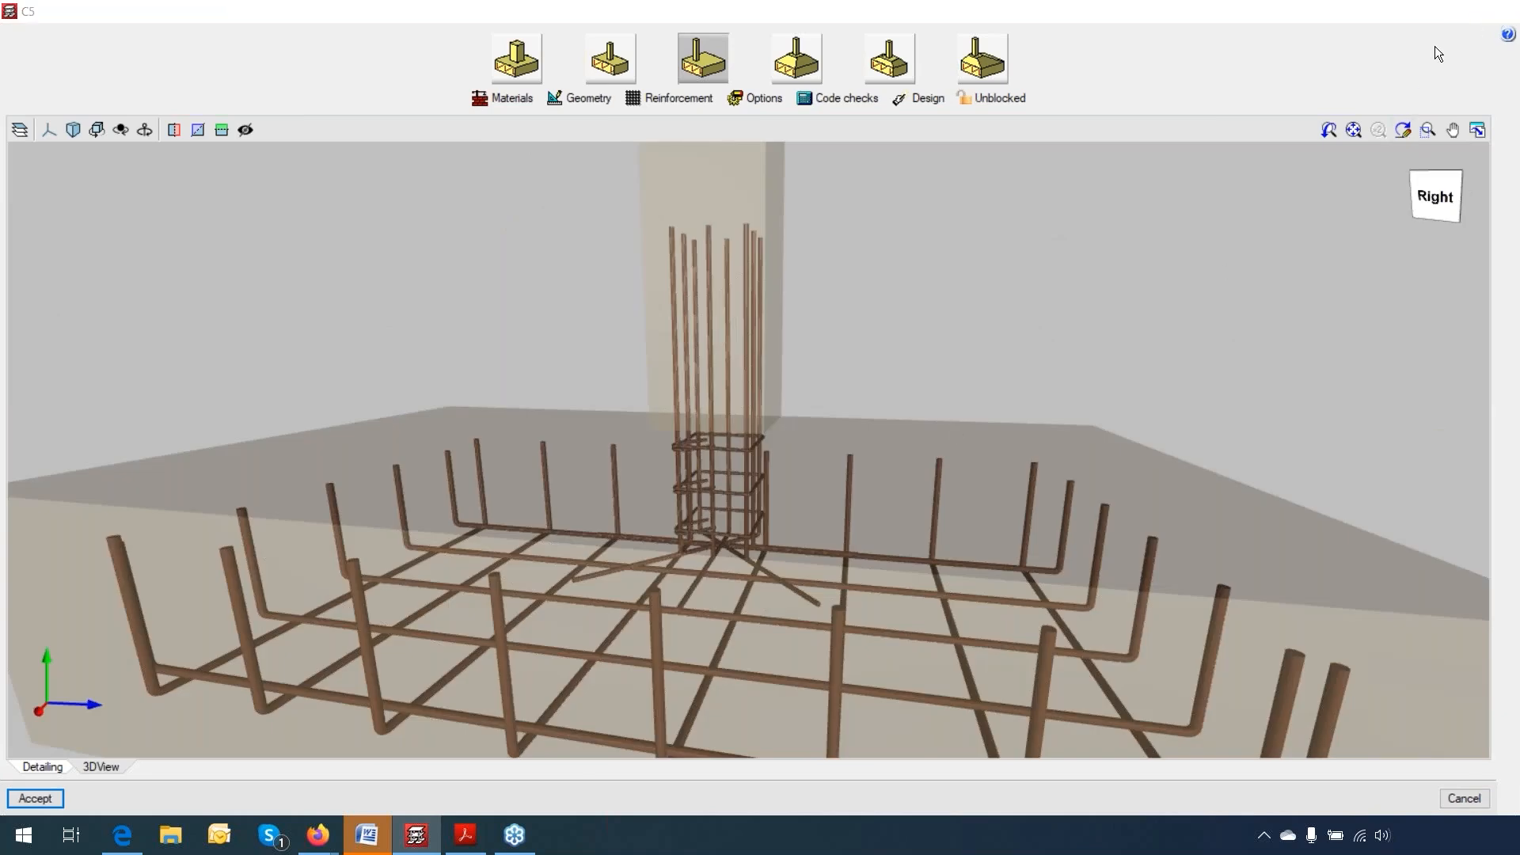
pyautogui.press('Escape')
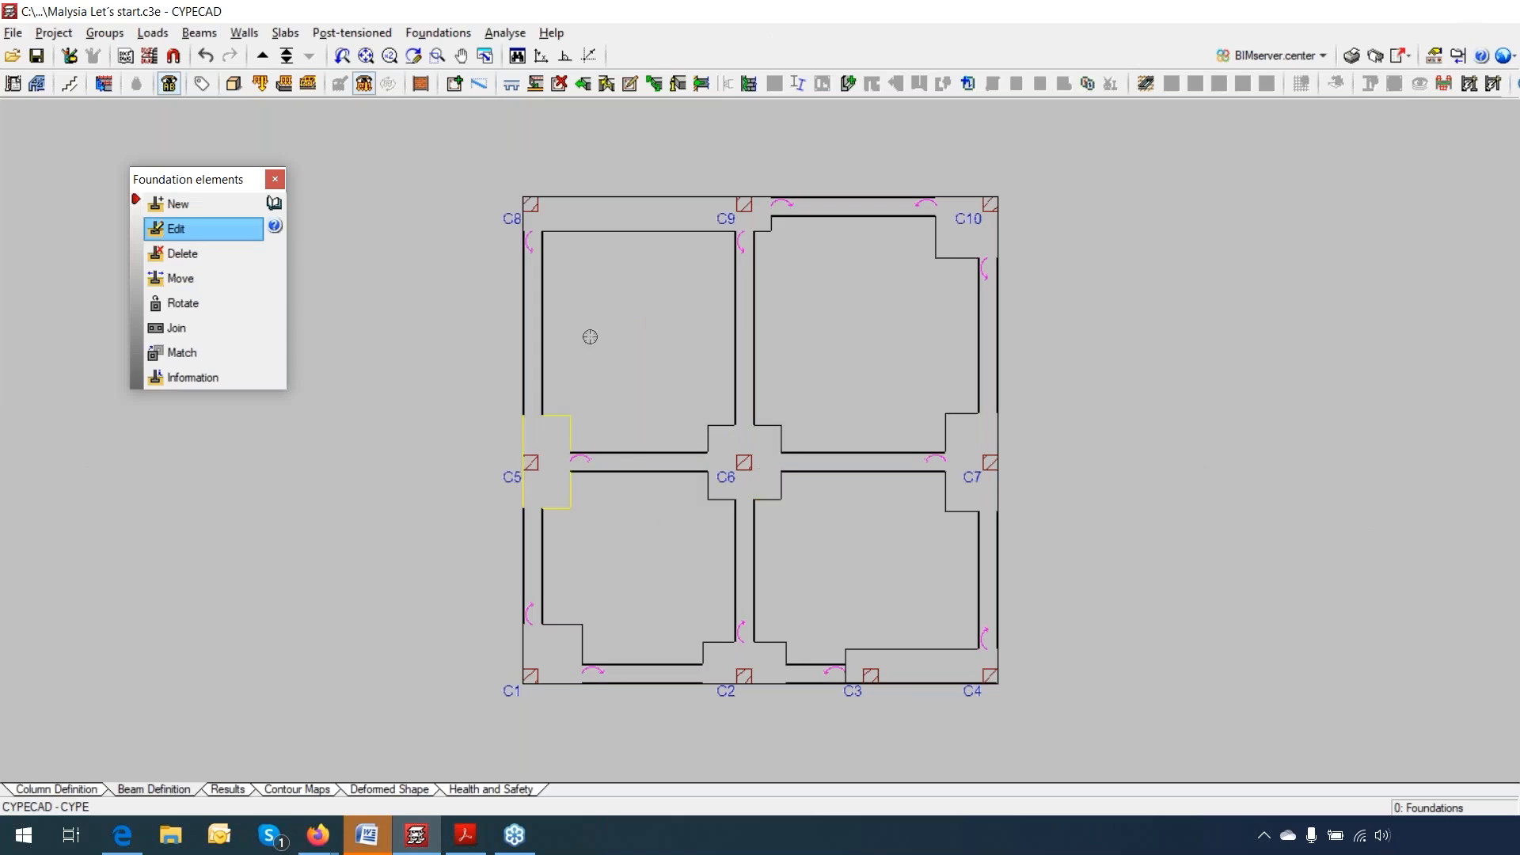
# Step: Open the strip footing between columns C8 and C9 and review its bottom and top reinforcement mesh settings
pyautogui.click(630, 220)
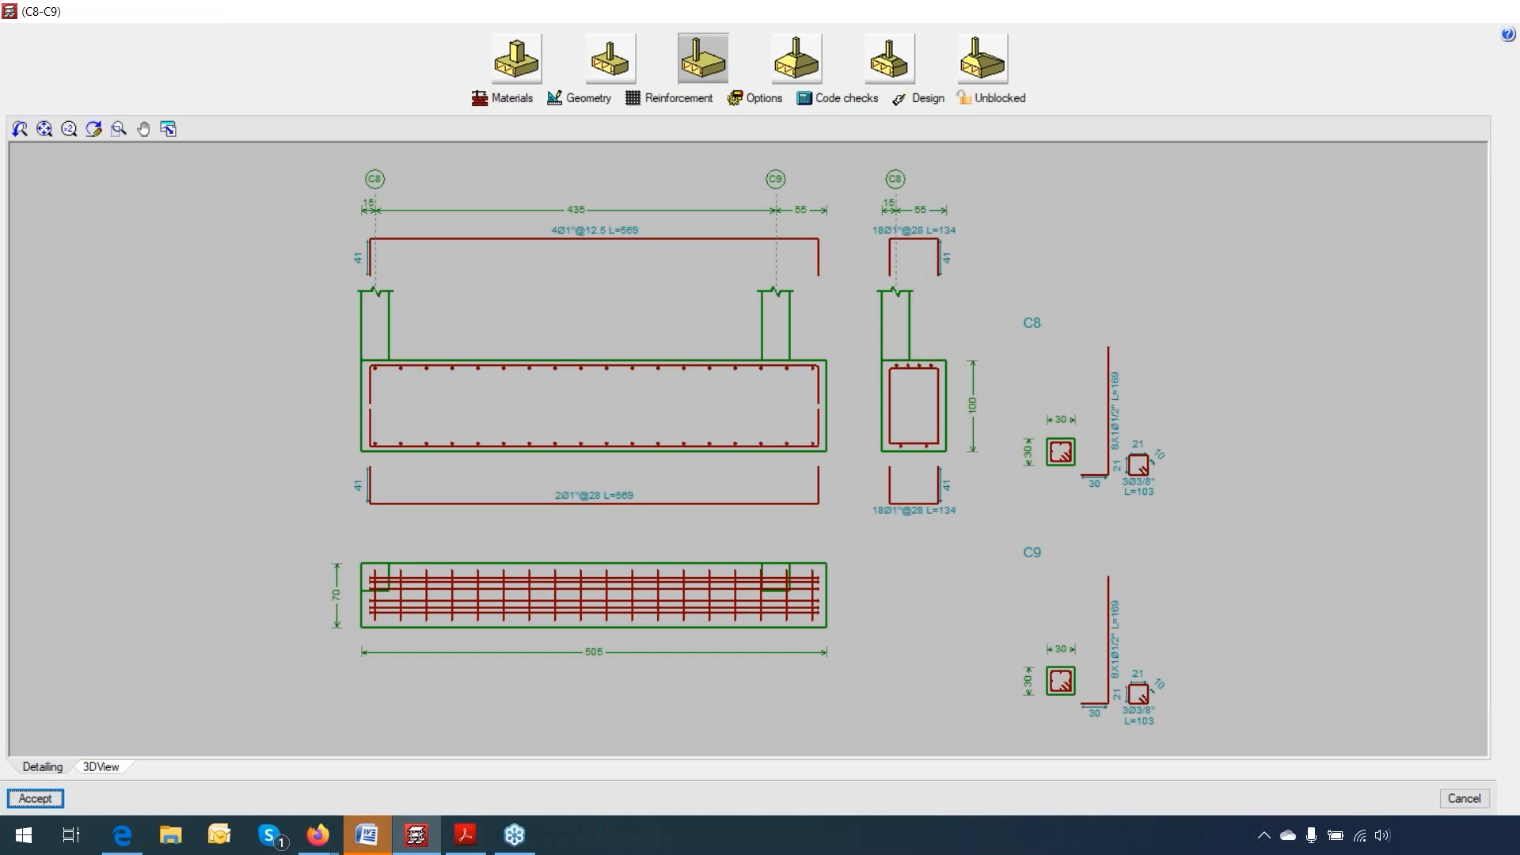
pyautogui.click(667, 98)
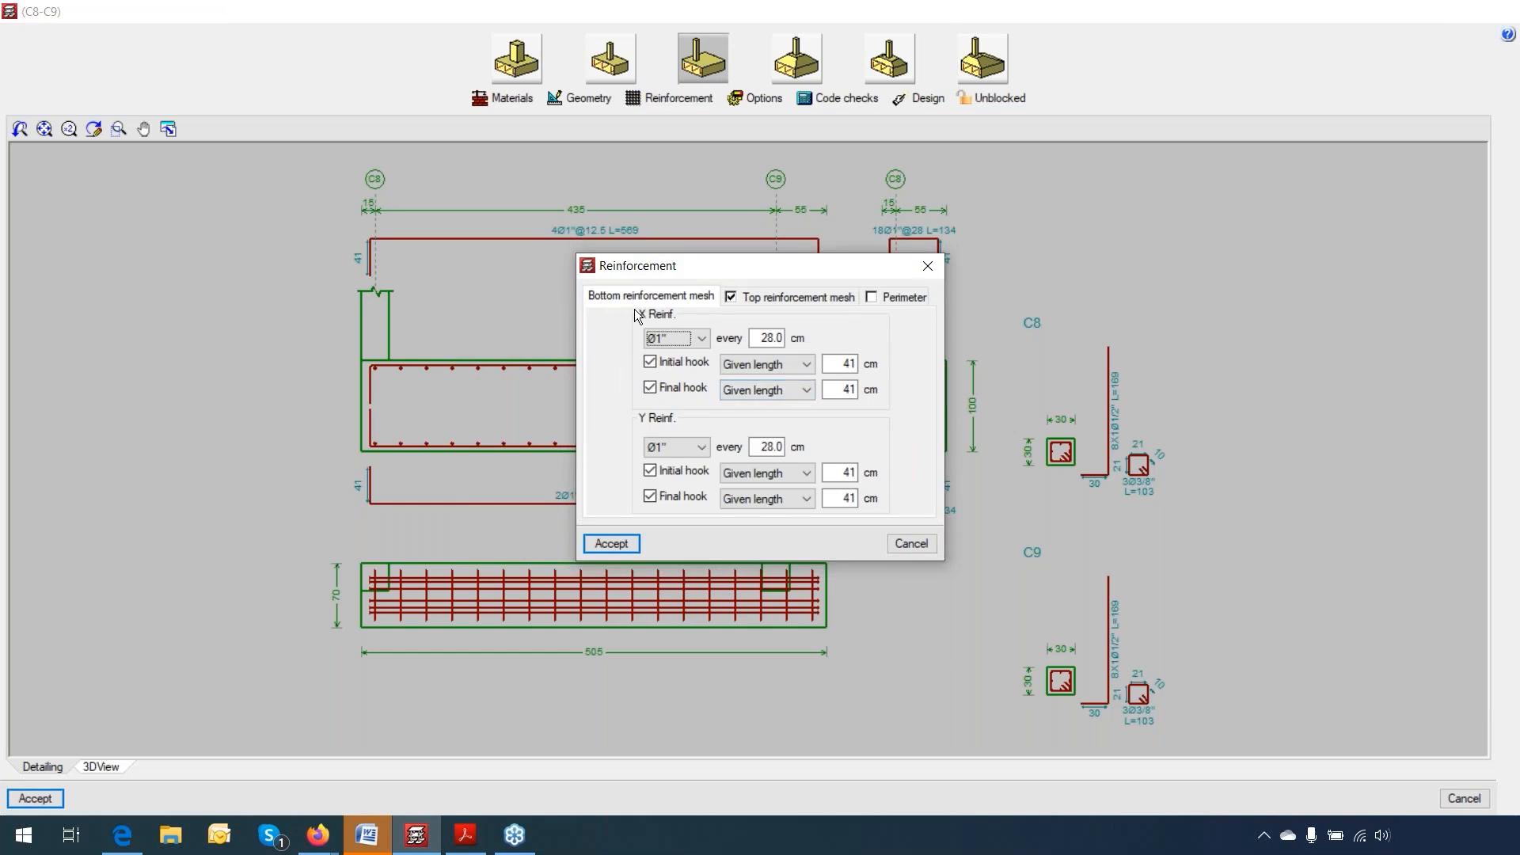
pyautogui.click(752, 304)
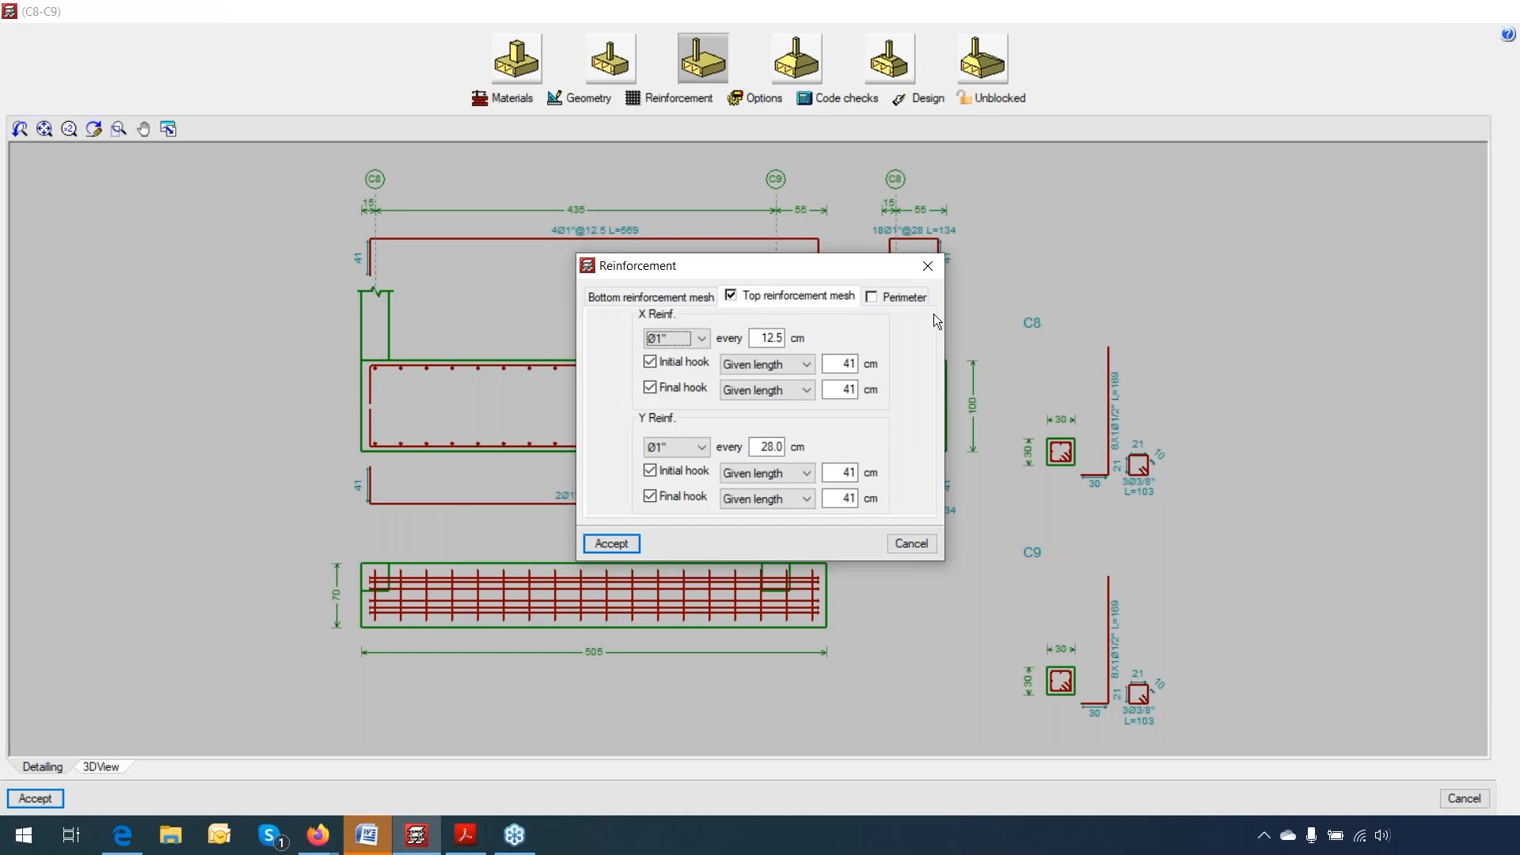
# Step: Add perimeter reinforcement of 2 Ø16 bars with 40 cm overlap to the C8-C9 strip footing and inspect its detailing
pyautogui.click(901, 297)
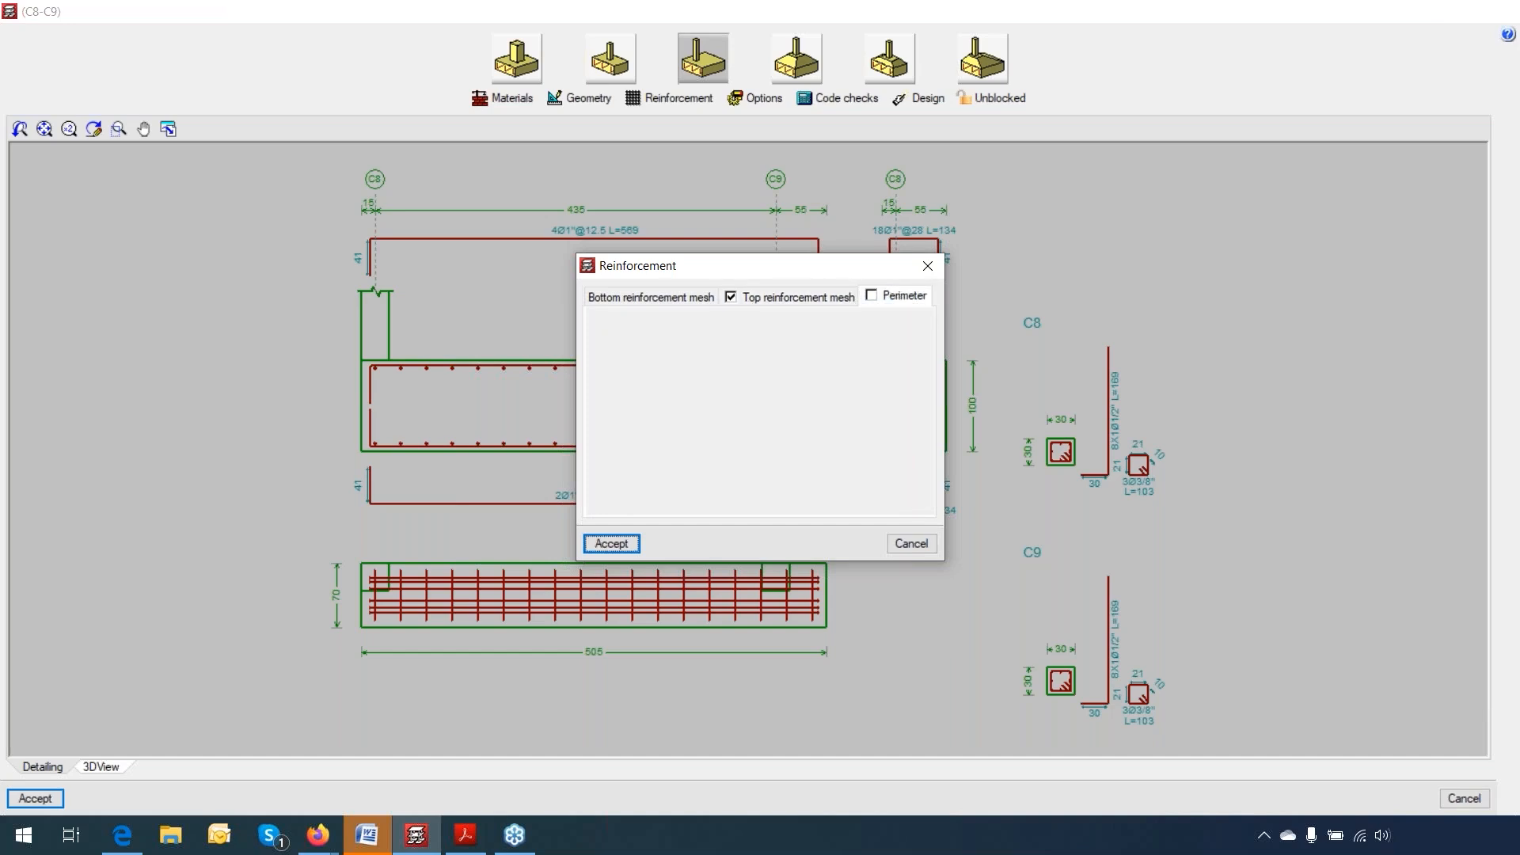
pyautogui.click(871, 296)
pyautogui.click(690, 412)
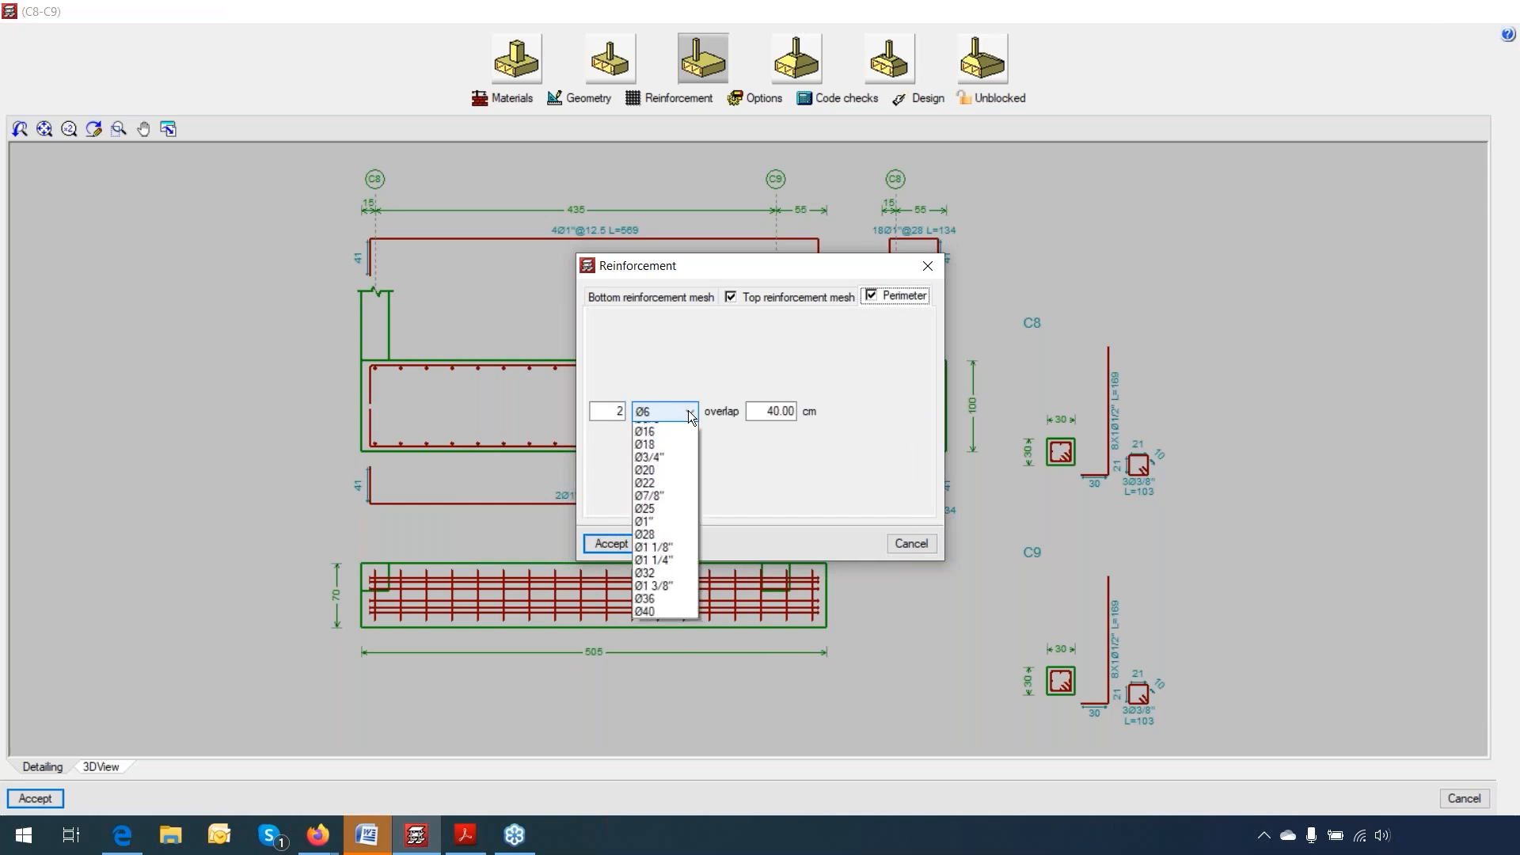
pyautogui.click(671, 533)
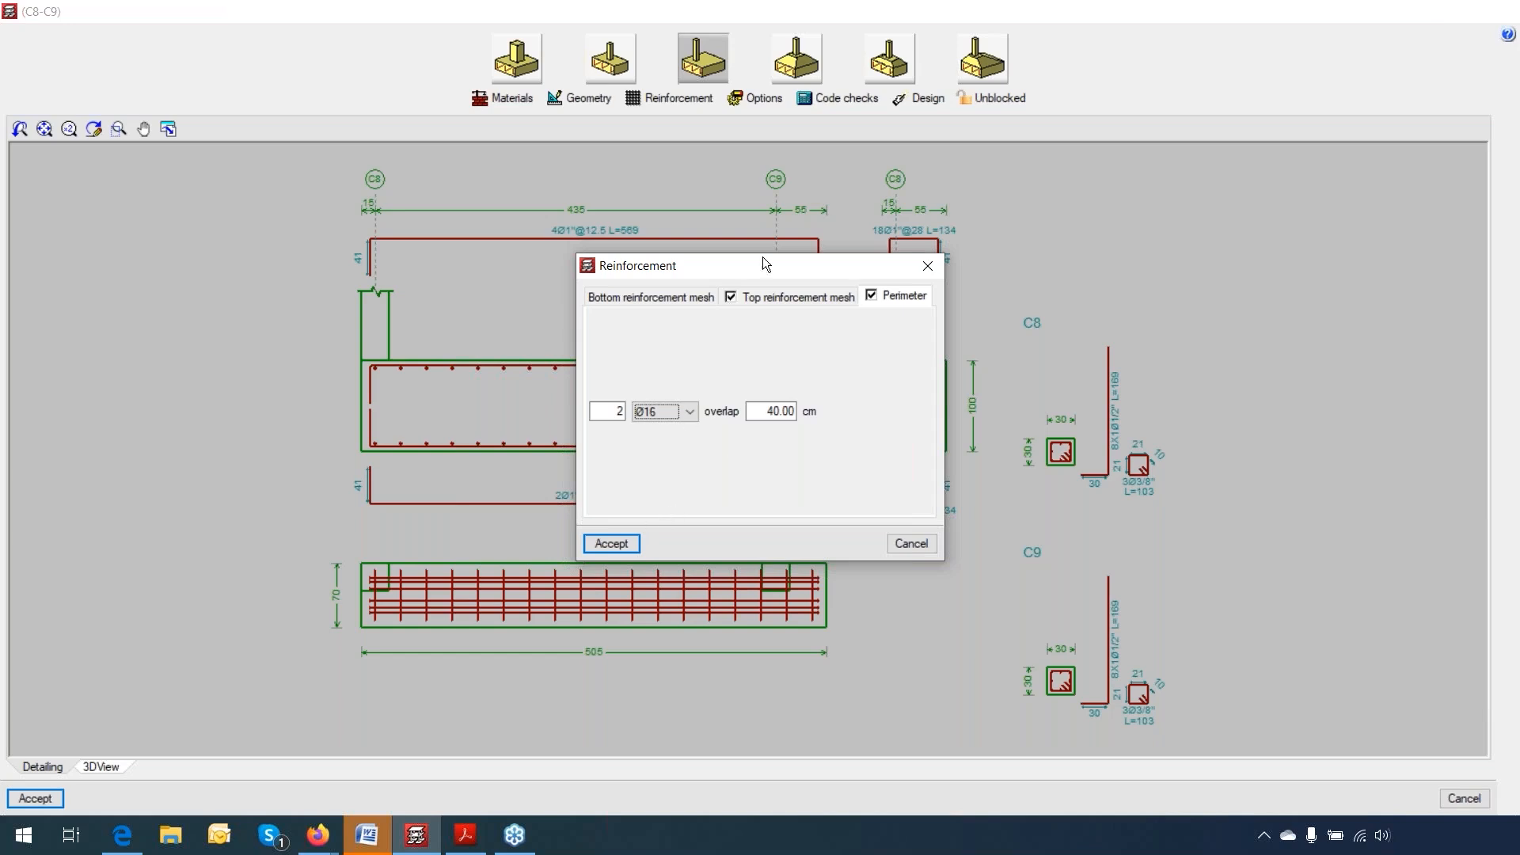
pyautogui.moveTo(754, 269); pyautogui.dragTo(579, 214)
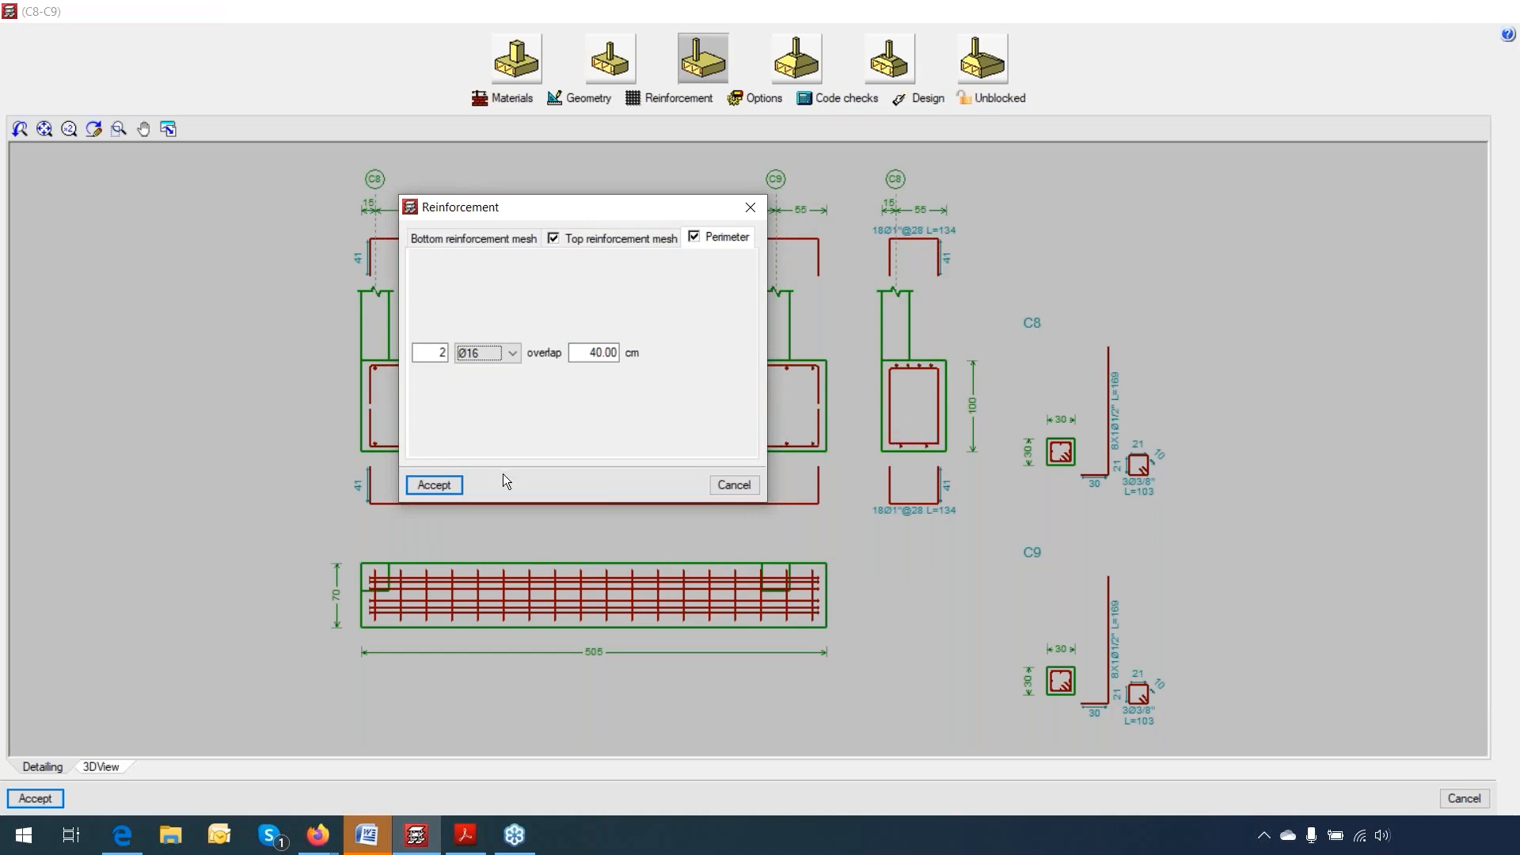
pyautogui.click(450, 485)
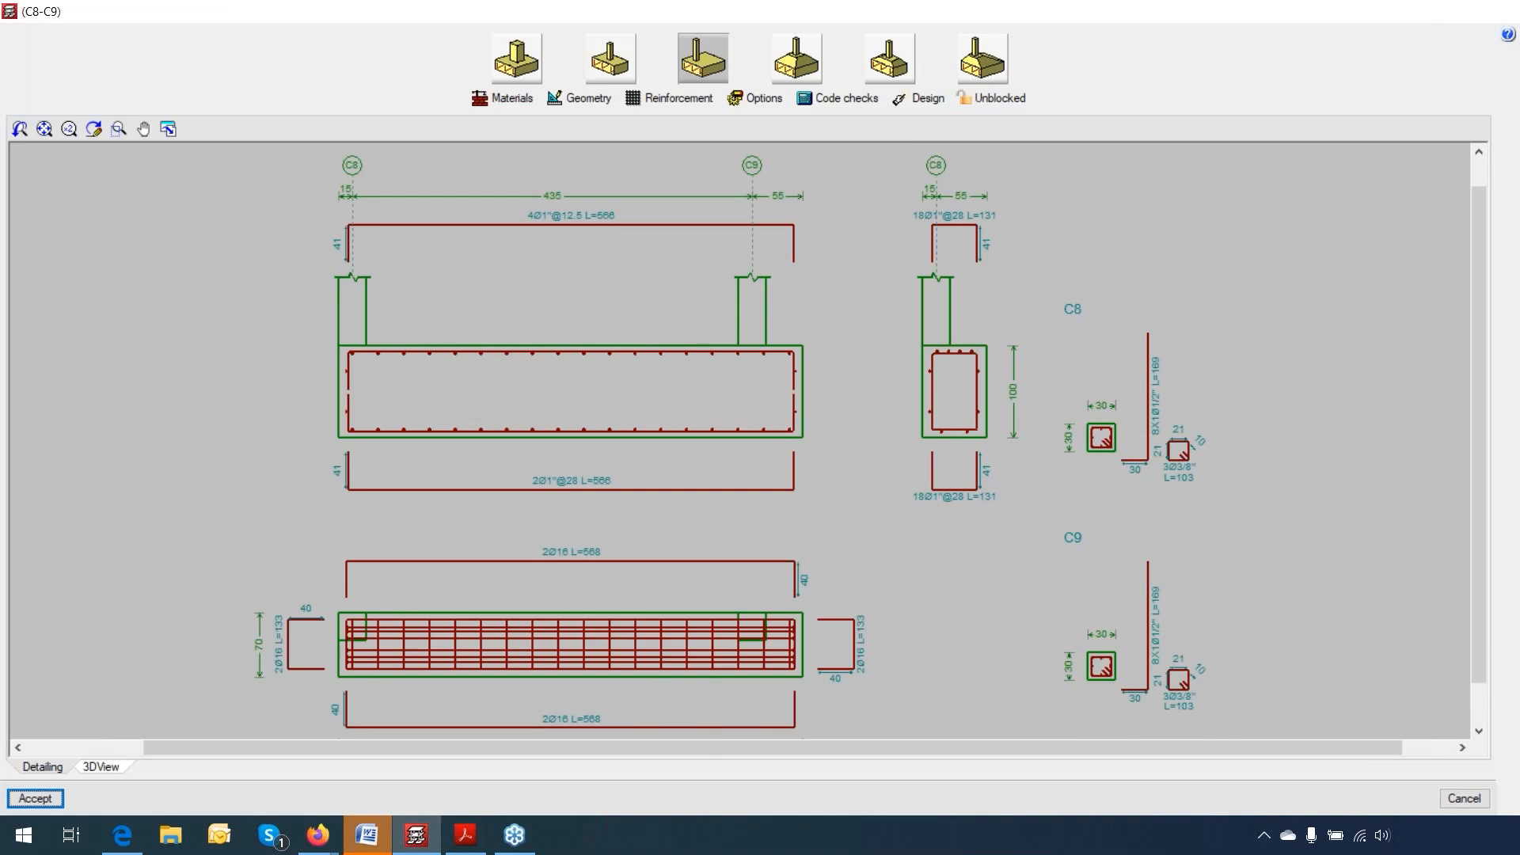
pyautogui.scroll(5, 778, 411)
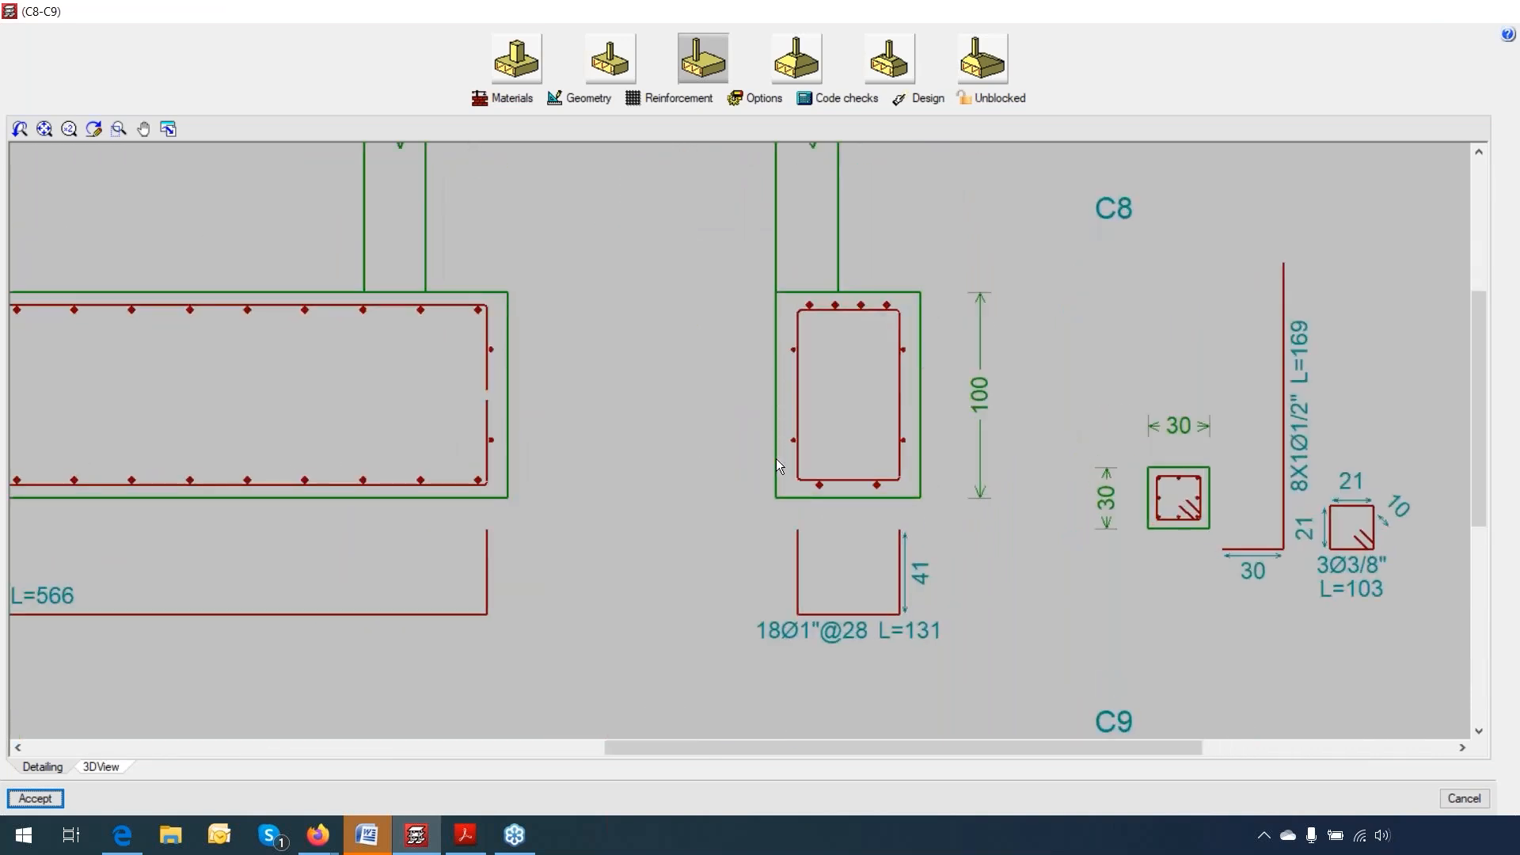
pyautogui.scroll(-1, 791, 428)
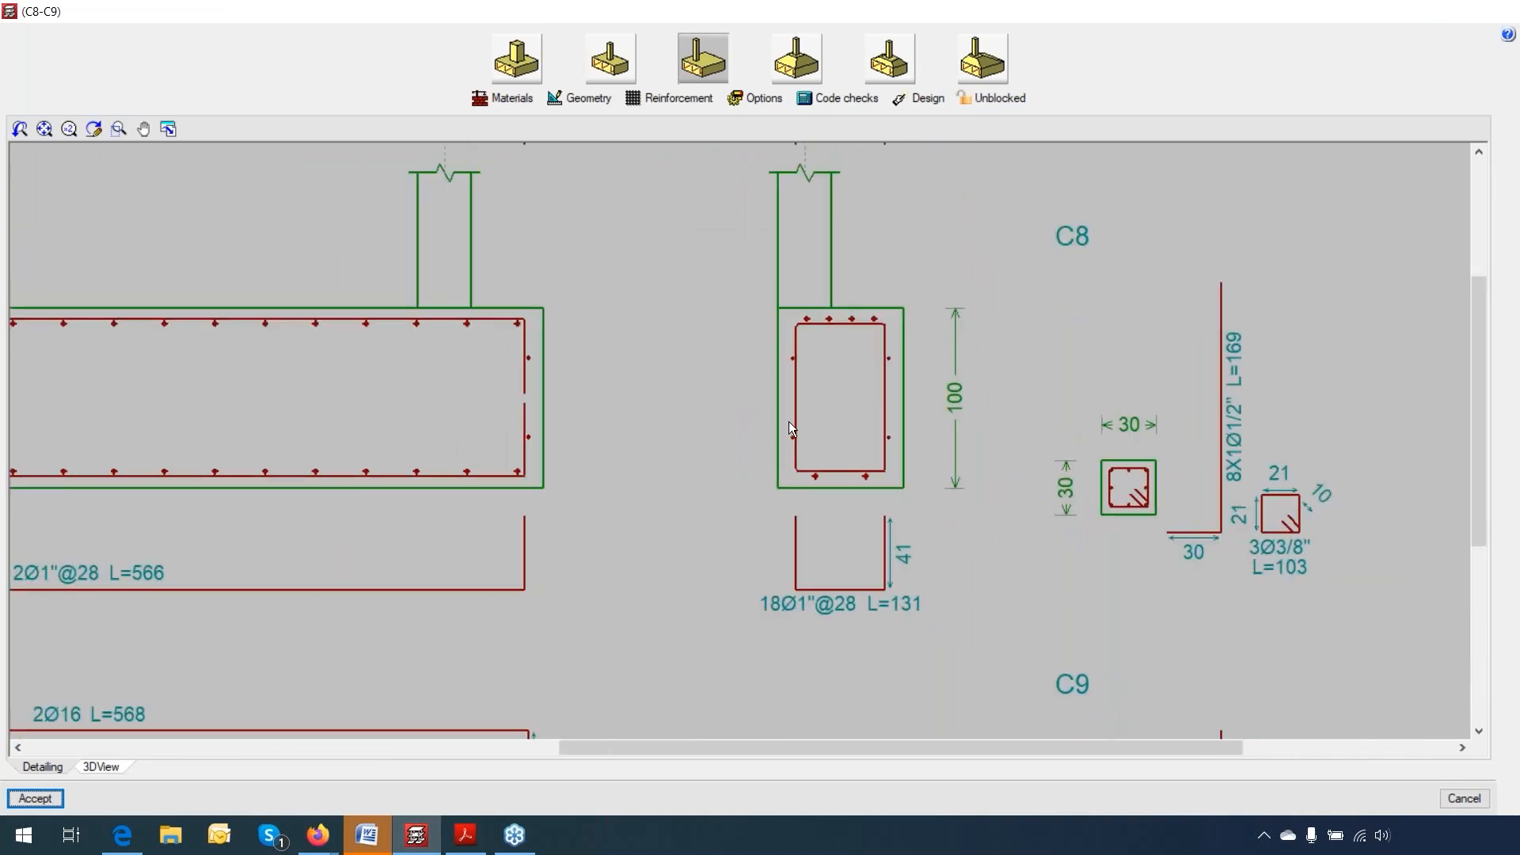
pyautogui.scroll(-2, 792, 428)
pyautogui.moveTo(791, 437); pyautogui.dragTo(883, 281, button='middle')
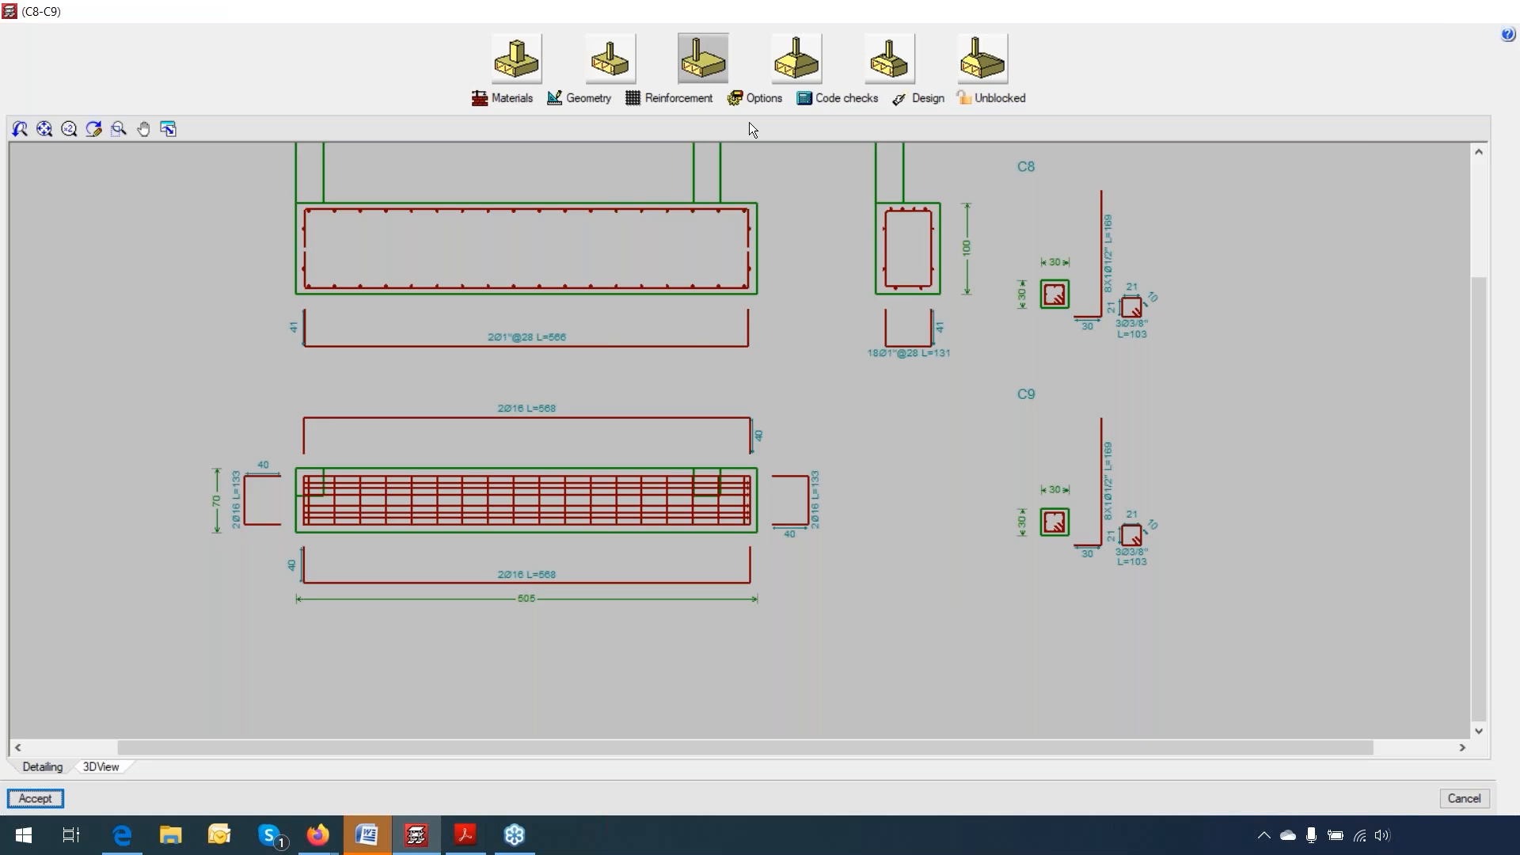
# Step: View the C8-C9 strip footing's materials without changing them, and remove its perimeter reinforcement
pyautogui.click(519, 98)
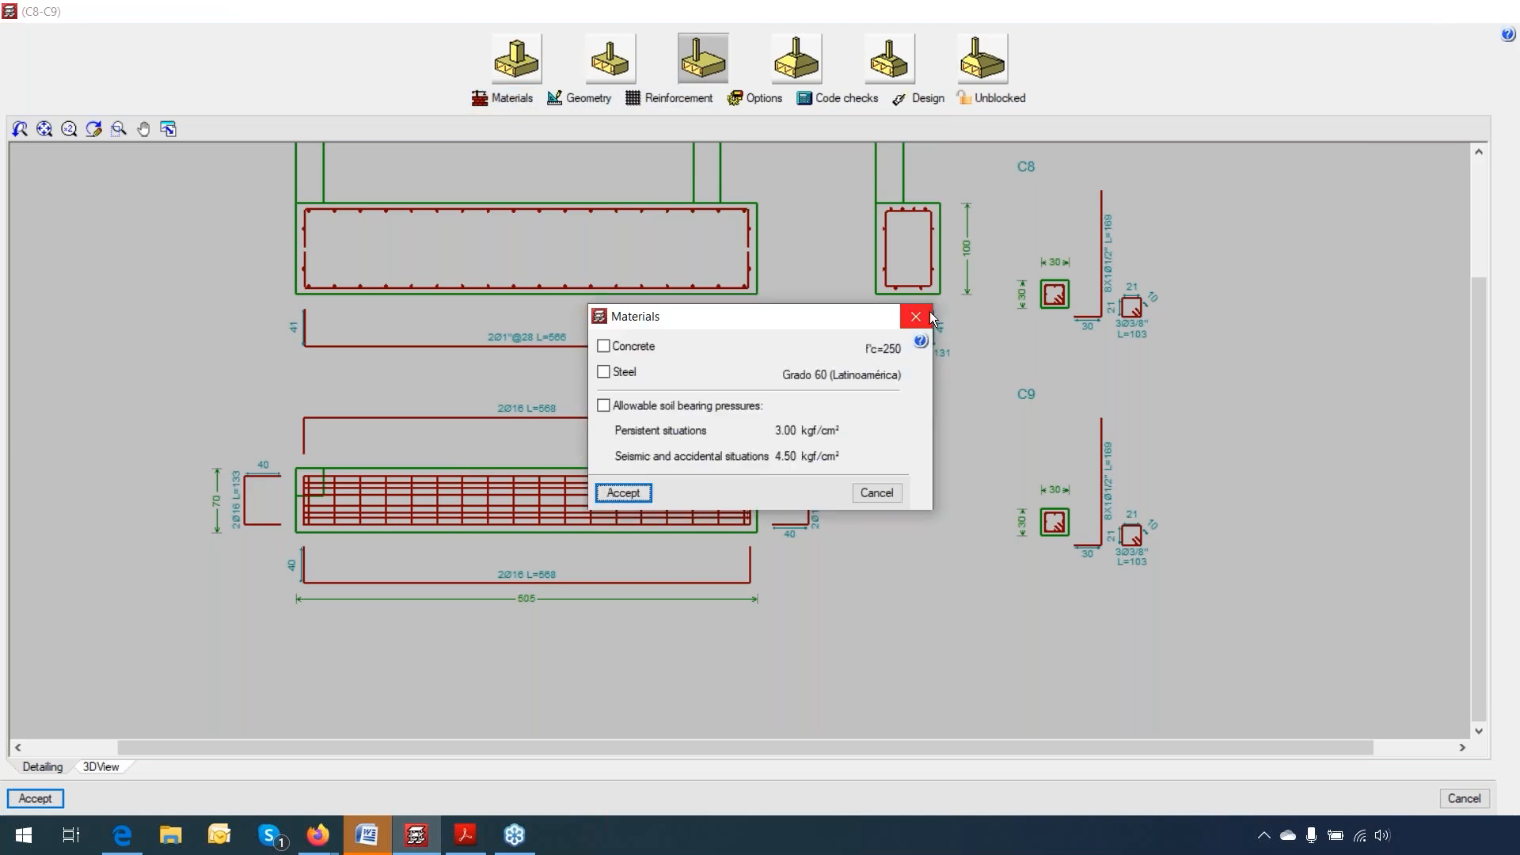
pyautogui.click(914, 320)
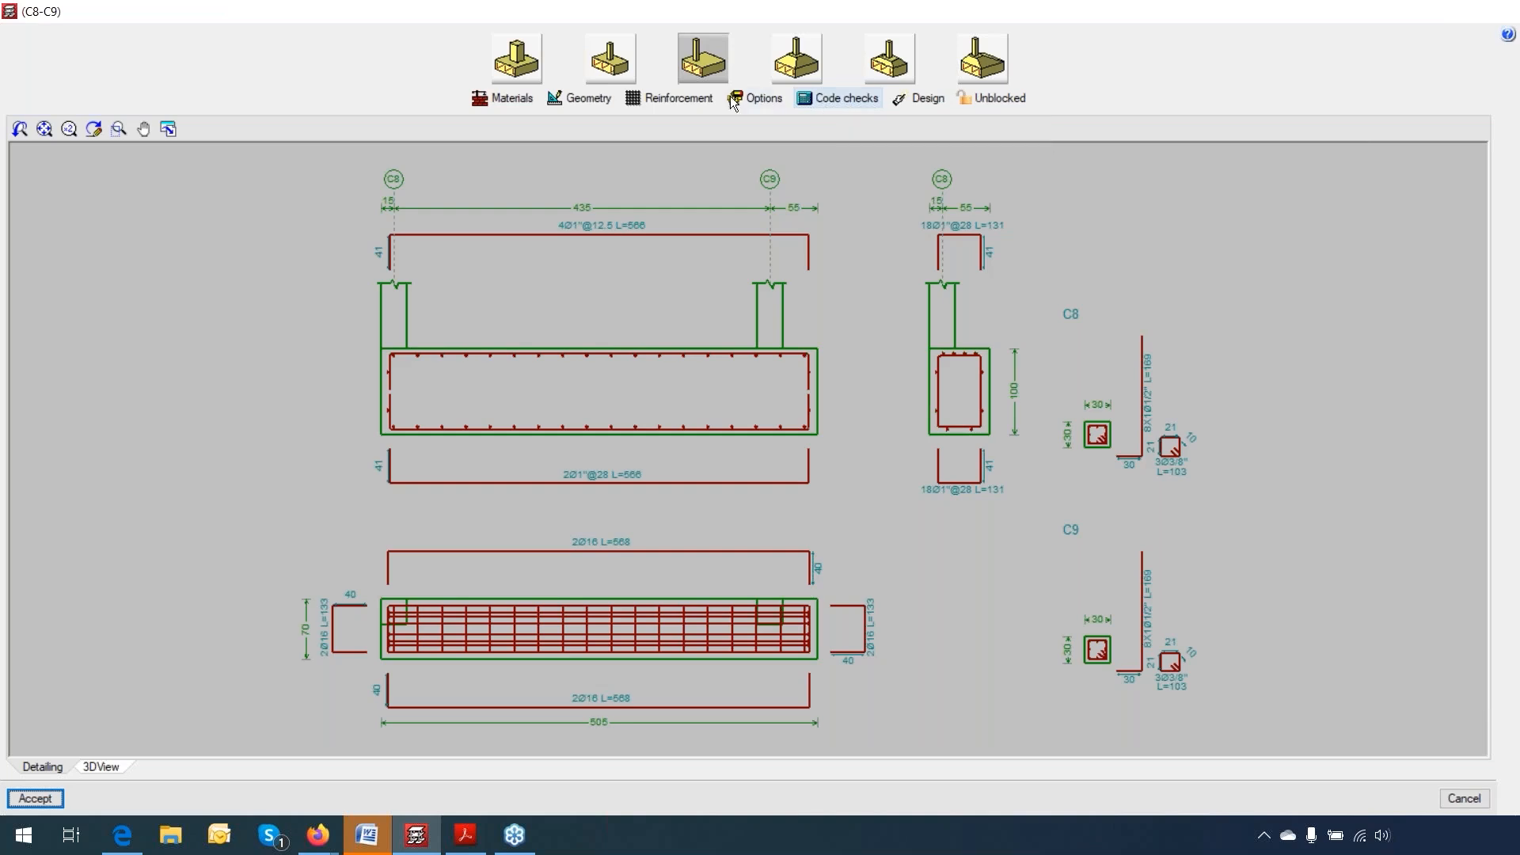
pyautogui.click(670, 98)
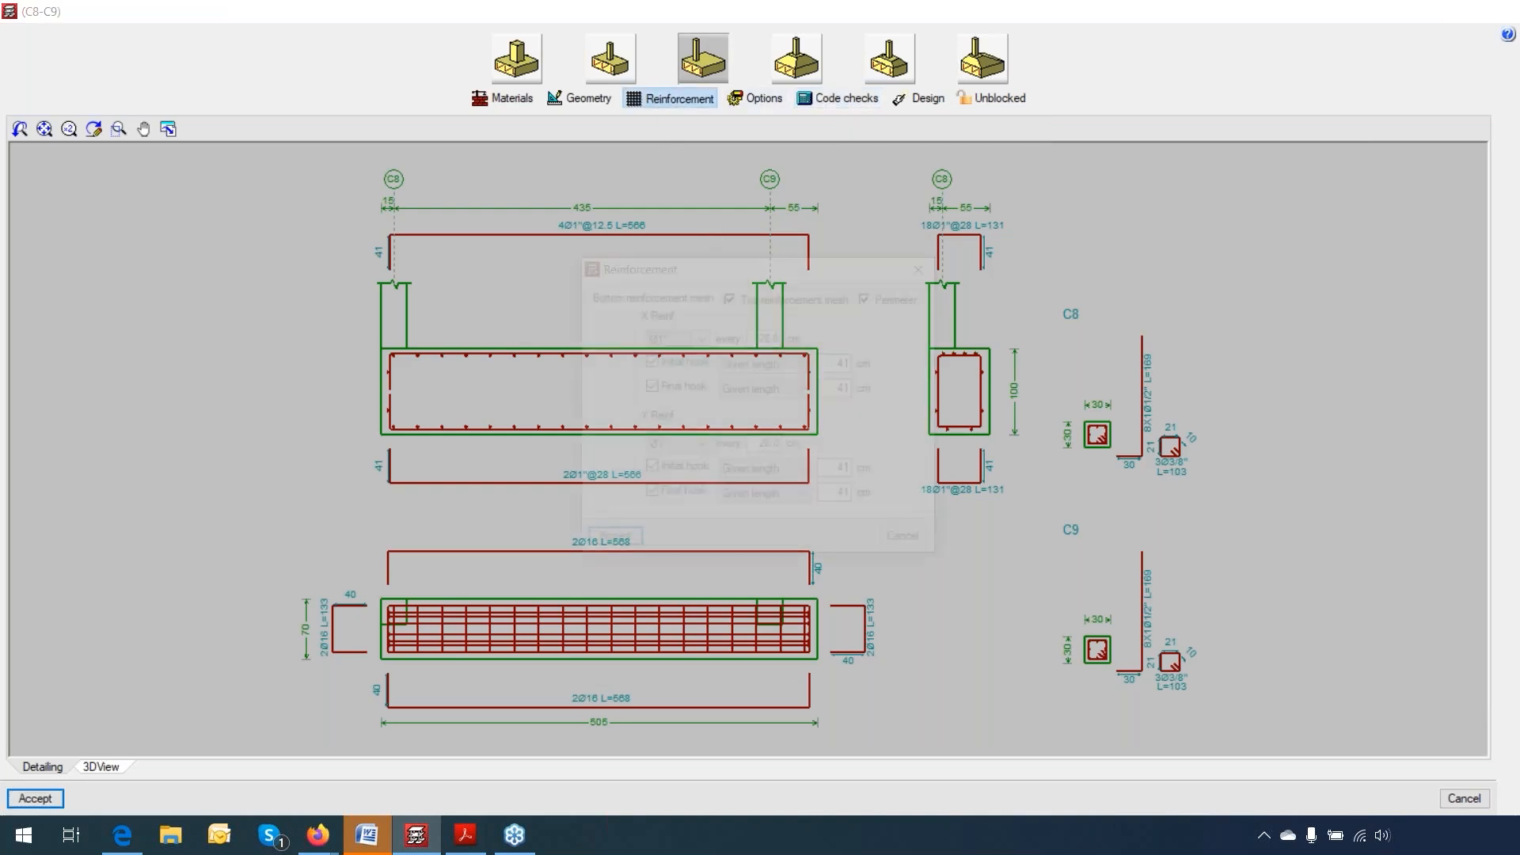
pyautogui.click(886, 298)
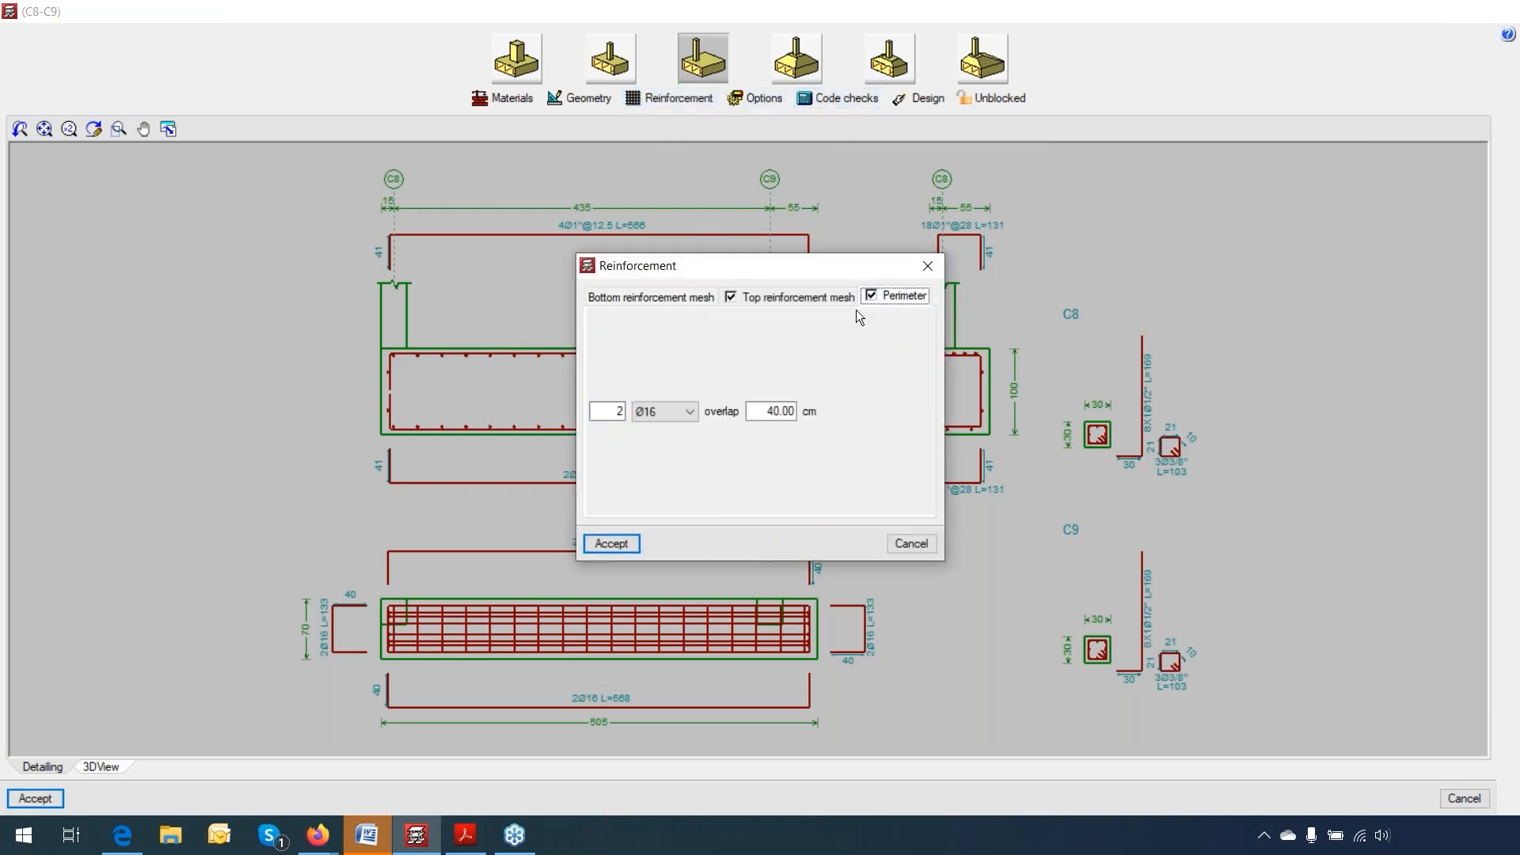
pyautogui.click(638, 543)
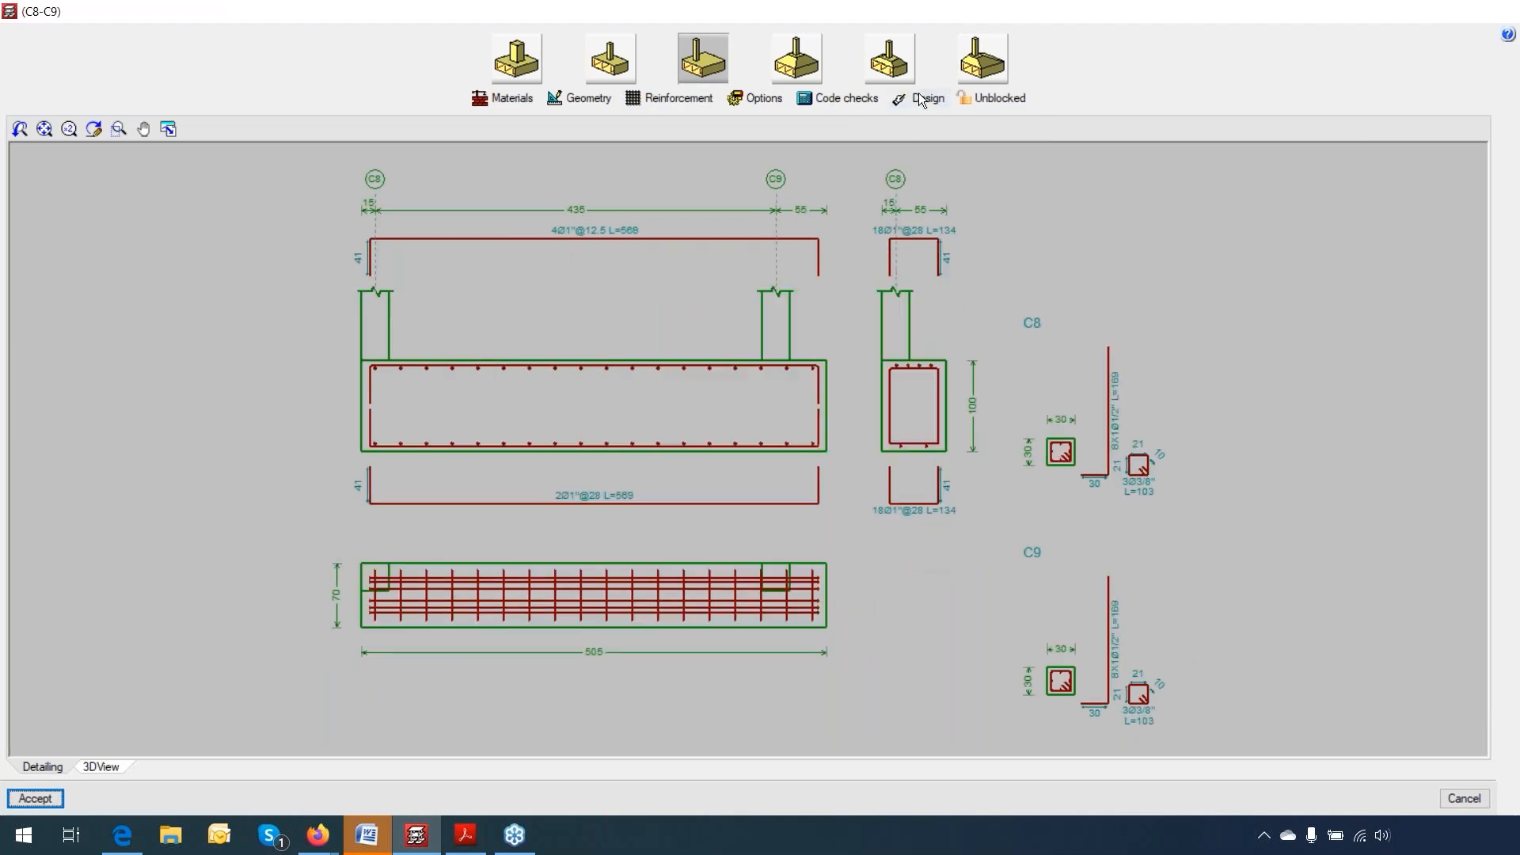
# Step: Run the code checks on the C8-C9 strip footing, skip the complete report, and accept the footing's edits
pyautogui.click(843, 97)
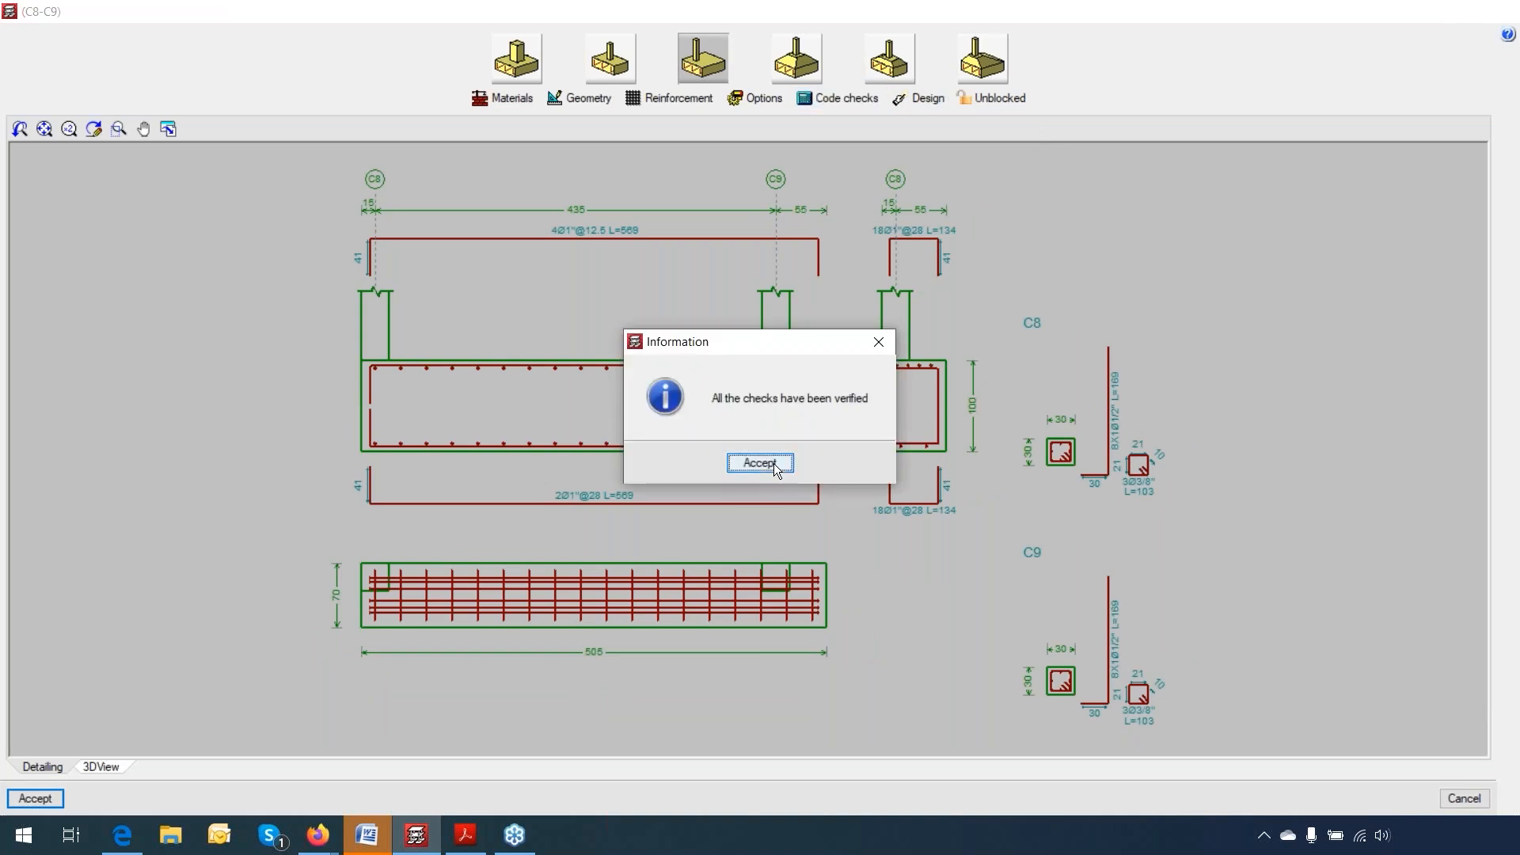
pyautogui.click(775, 466)
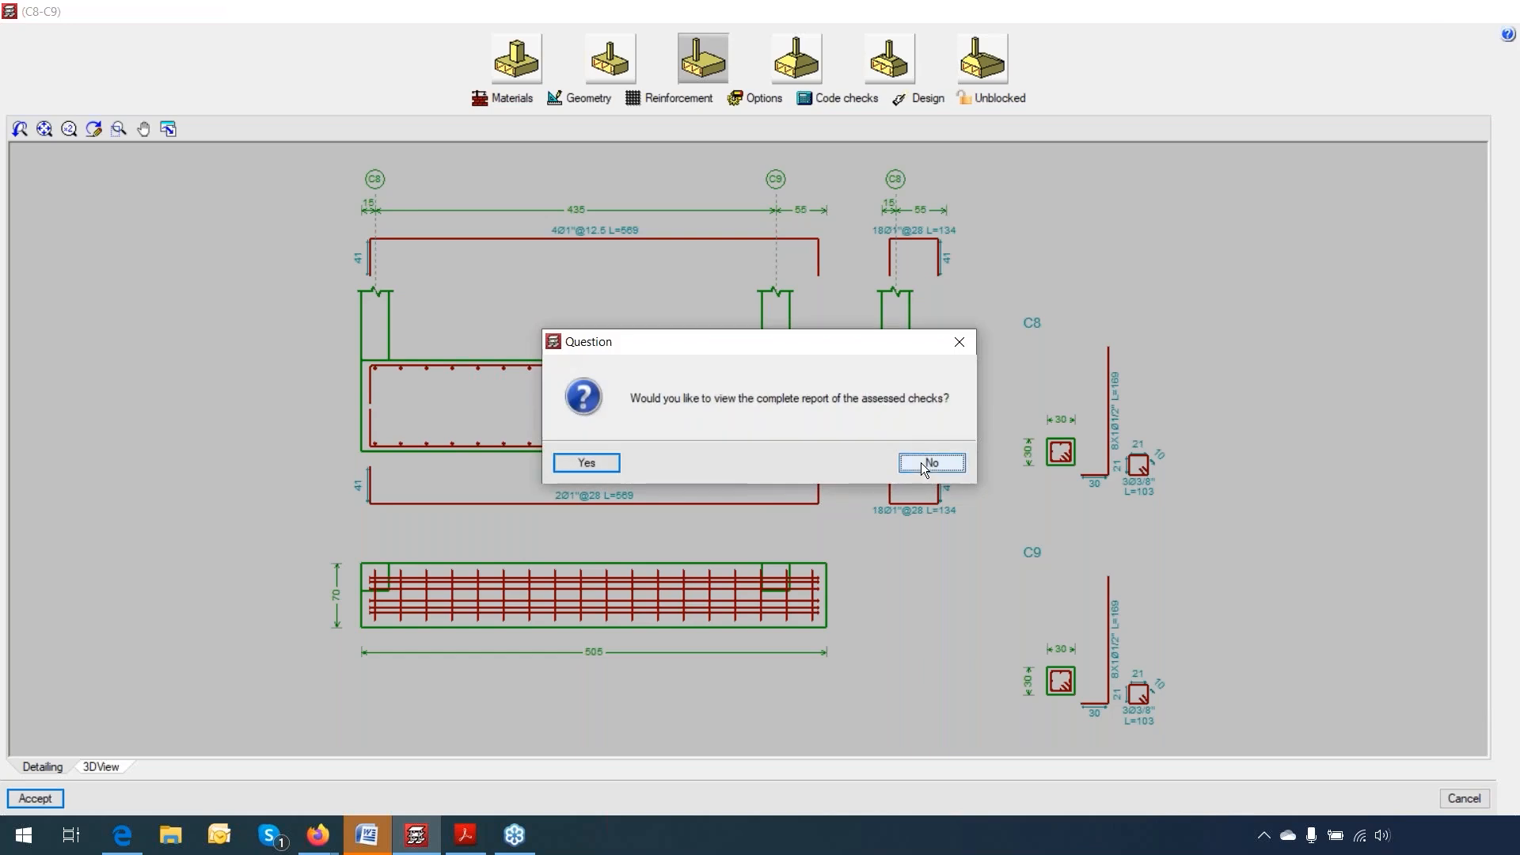
pyautogui.click(928, 463)
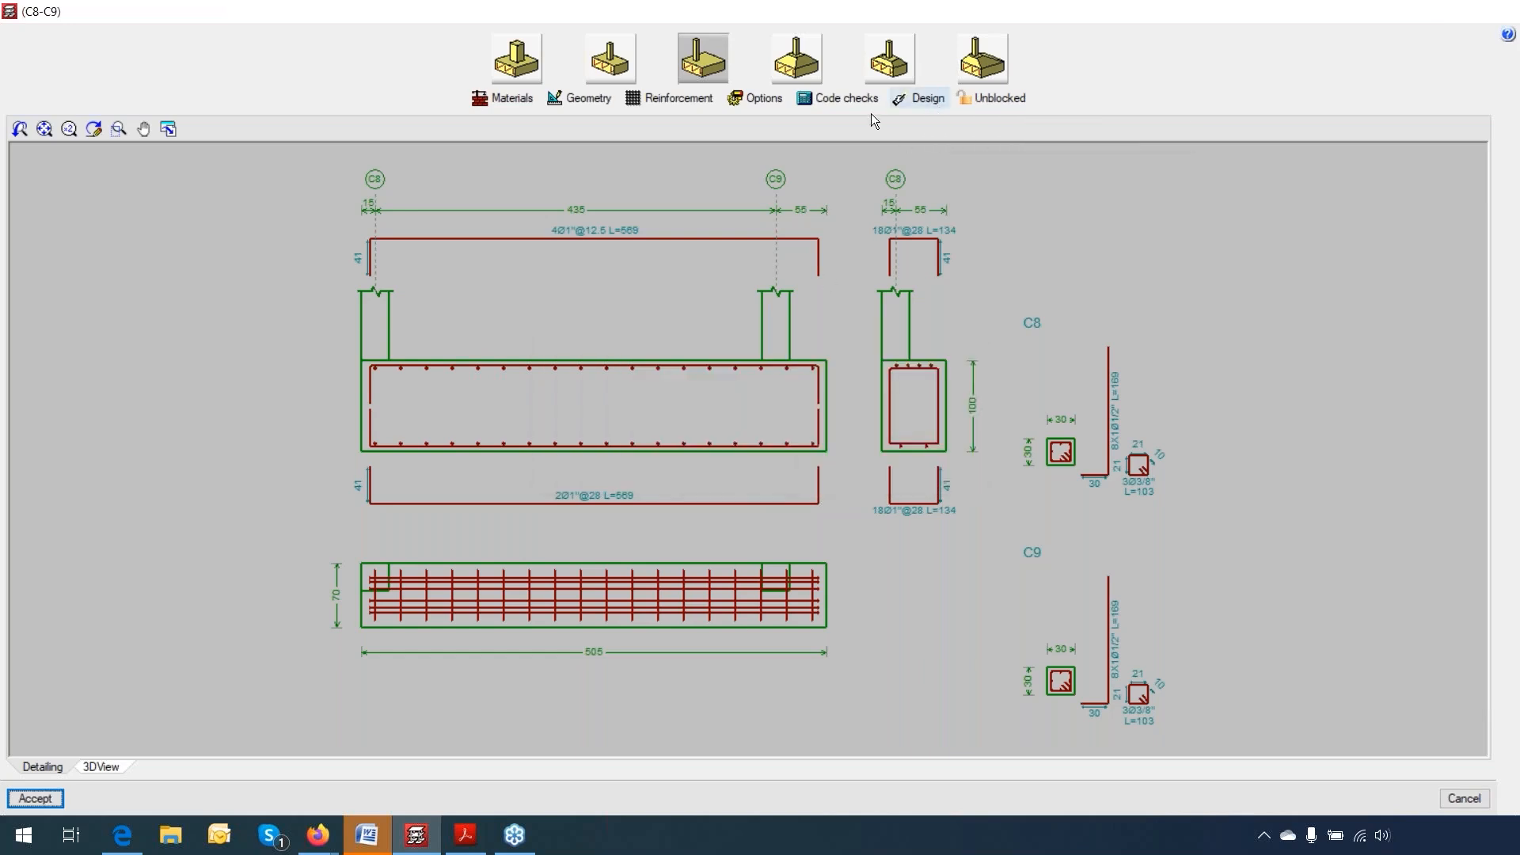
pyautogui.click(35, 798)
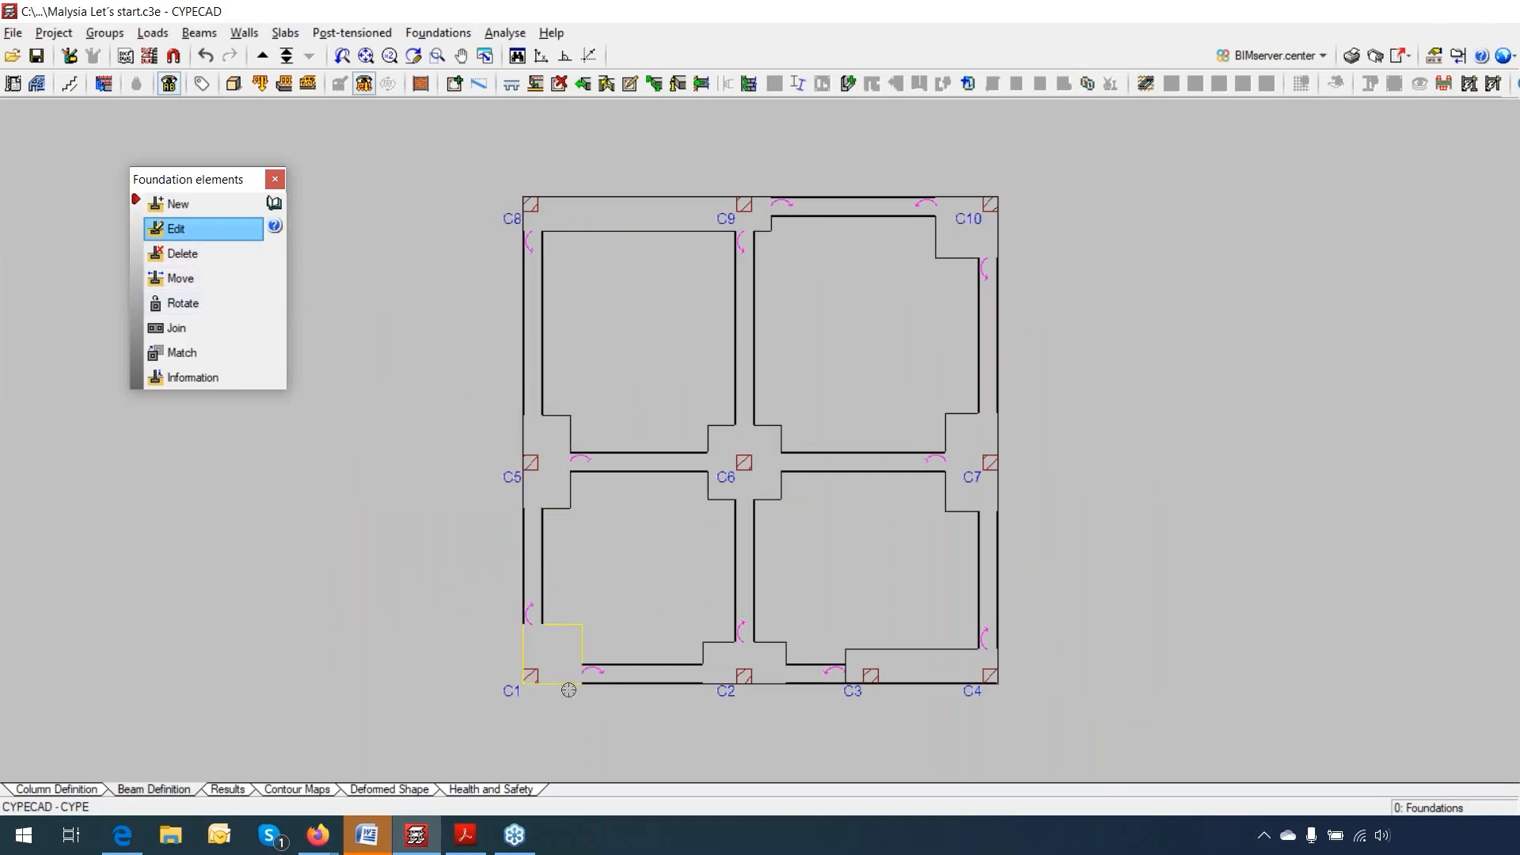
# Step: Open the C2 footing and review its simple and advanced growth options, including the fixed Y overhang, without changing them, and leave its editing
pyautogui.click(740, 667)
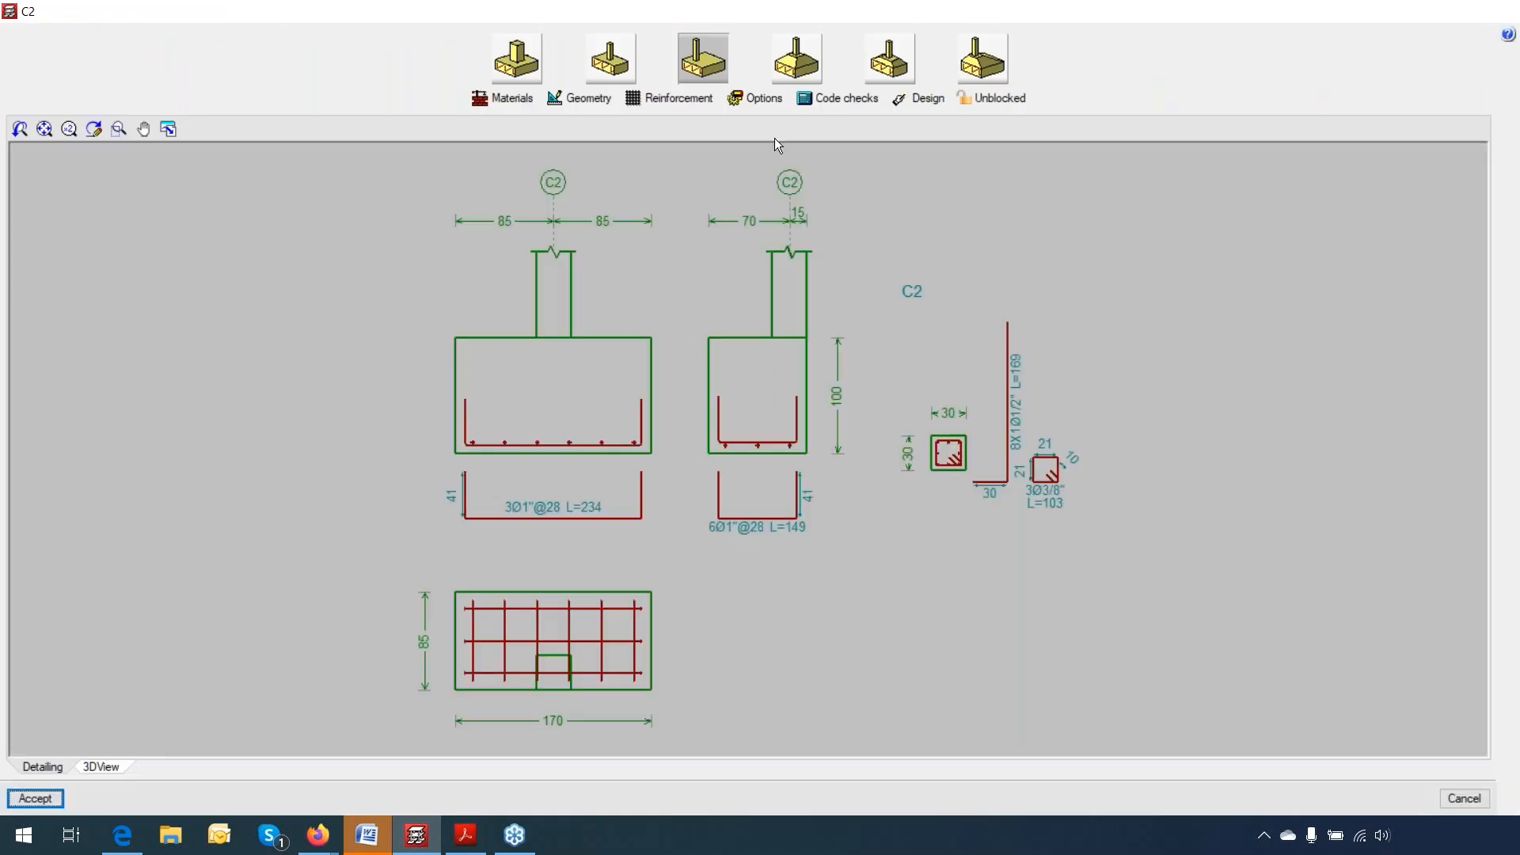
pyautogui.click(762, 101)
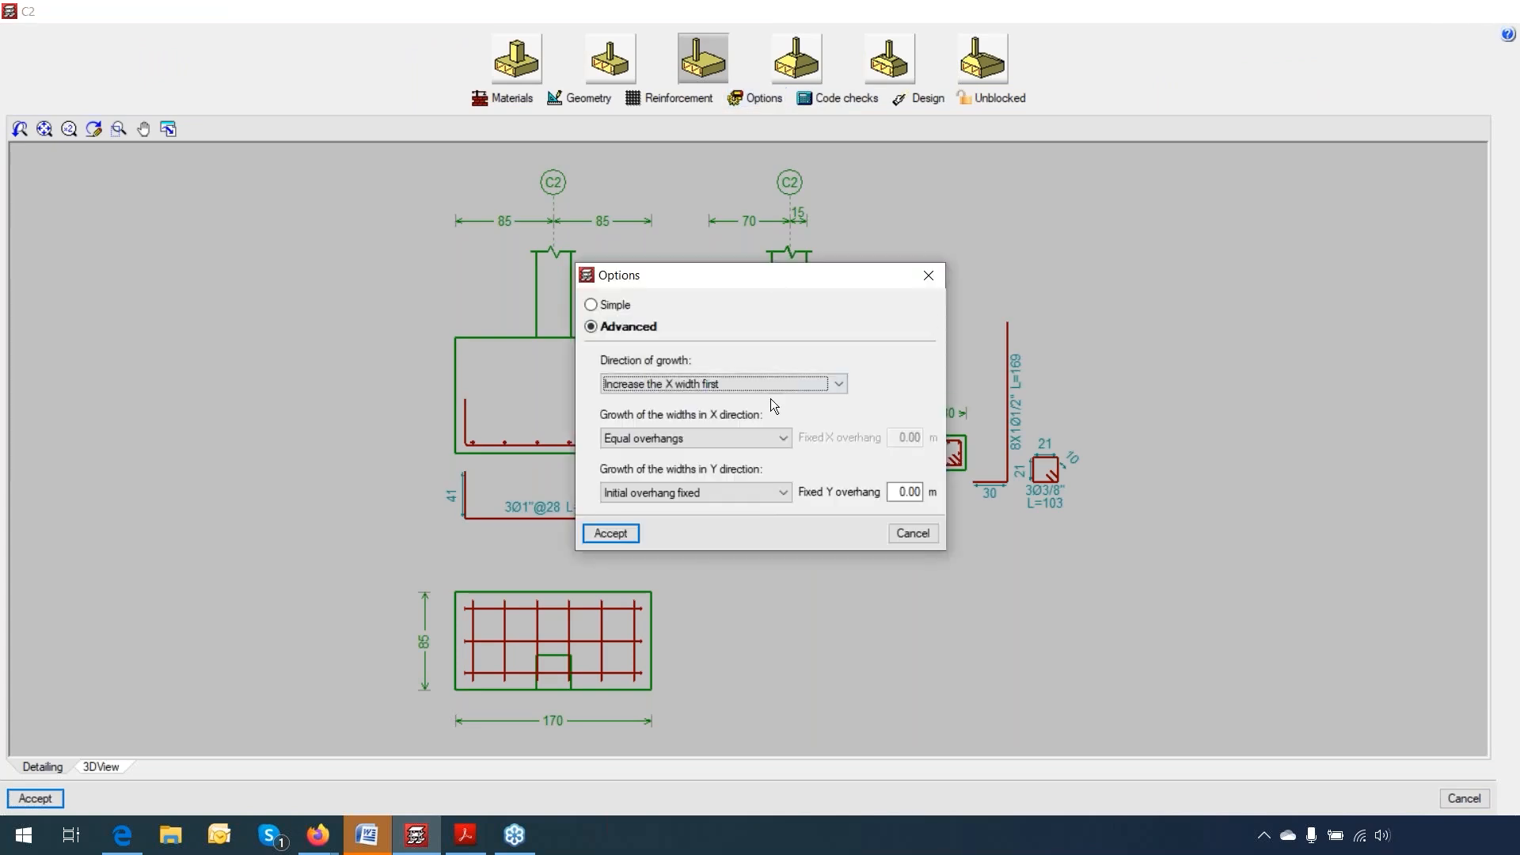
pyautogui.click(621, 306)
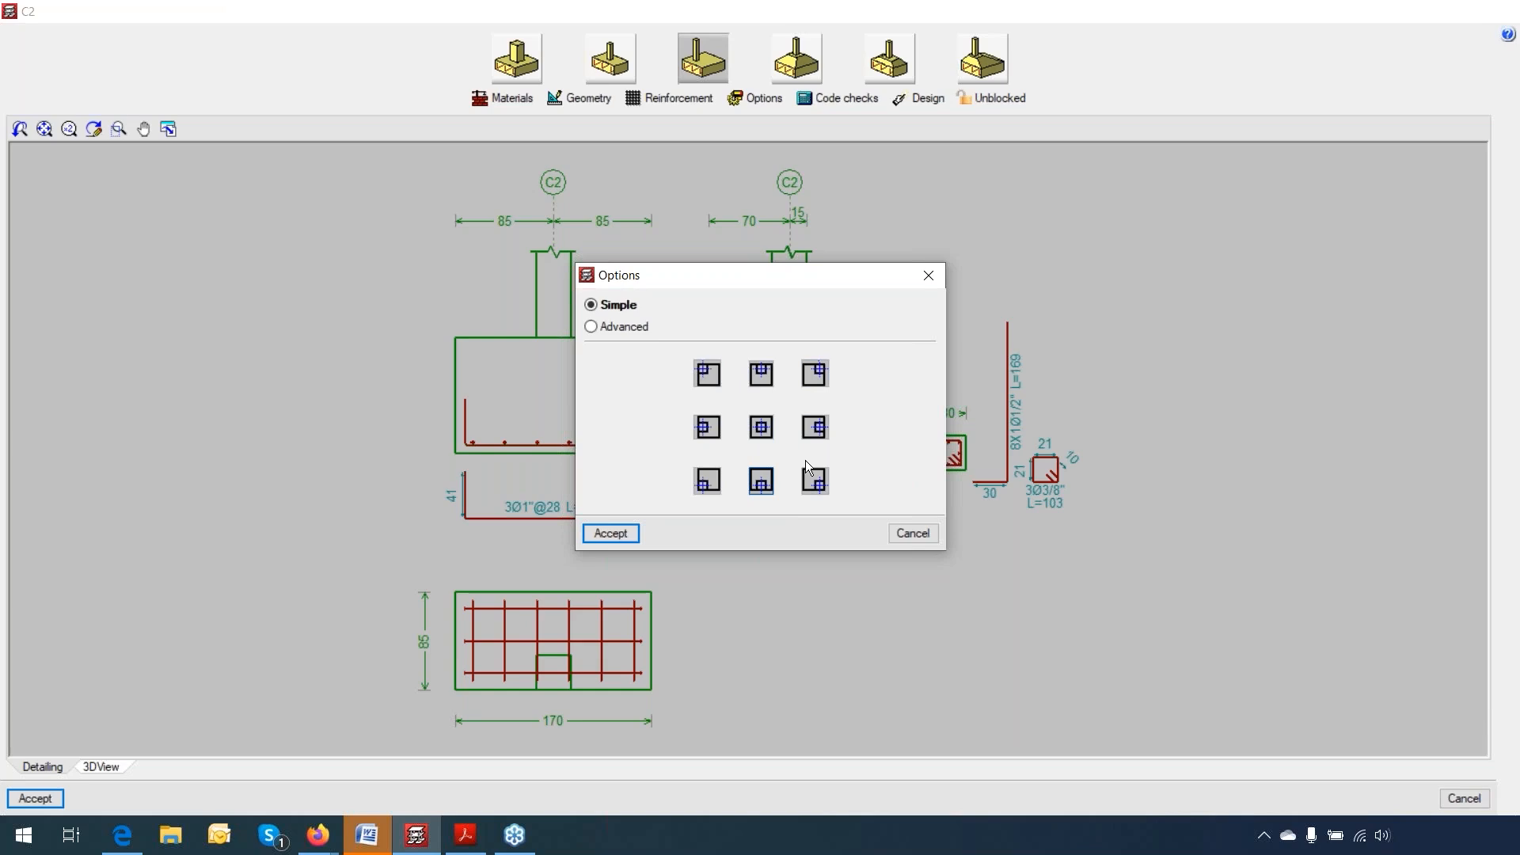
pyautogui.click(623, 325)
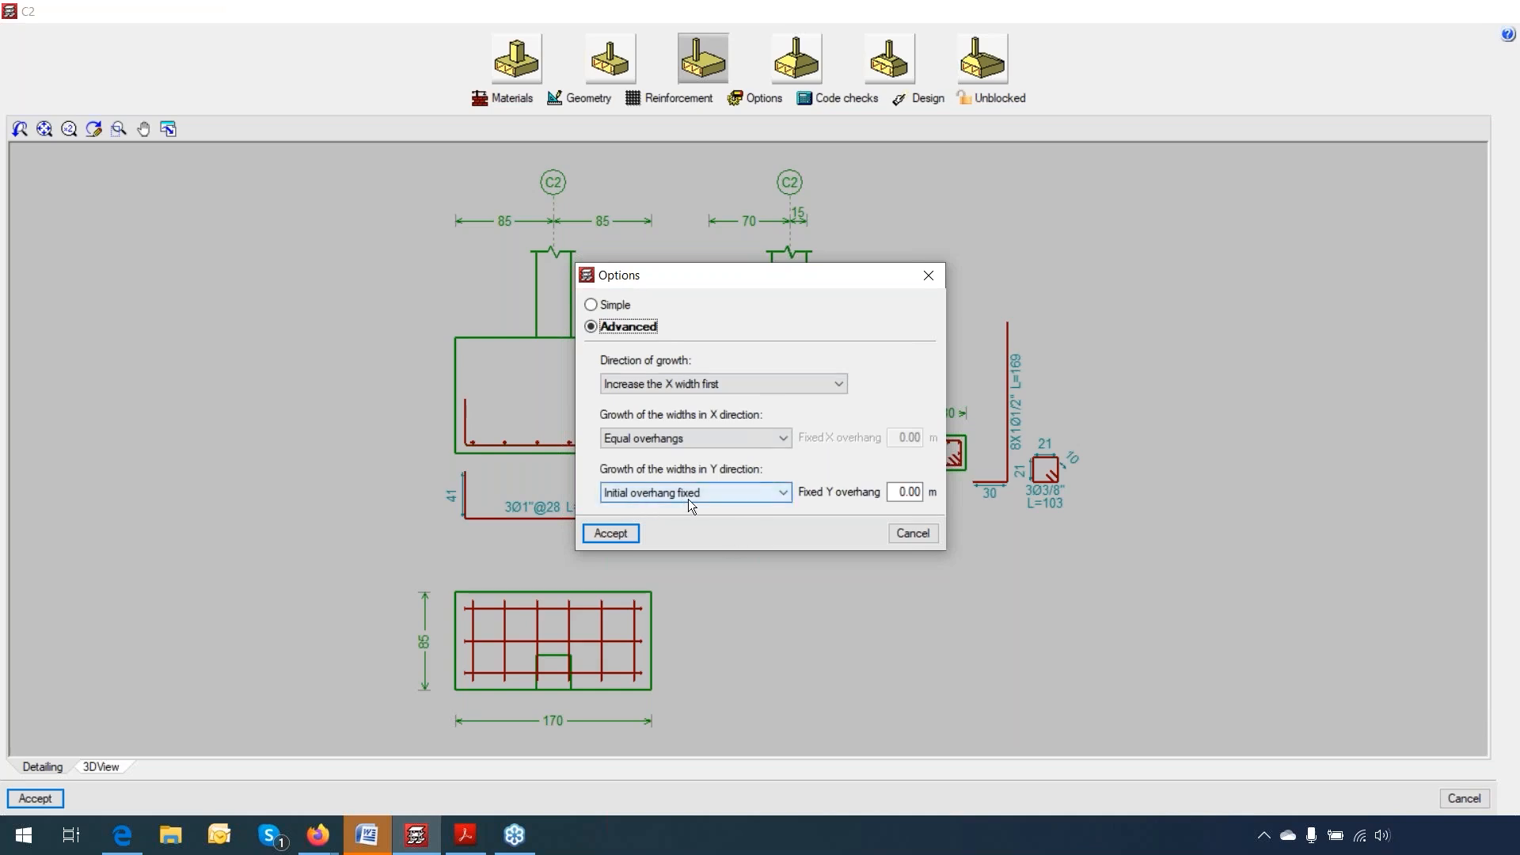
pyautogui.click(898, 491)
pyautogui.moveTo(898, 491); pyautogui.dragTo(980, 527)
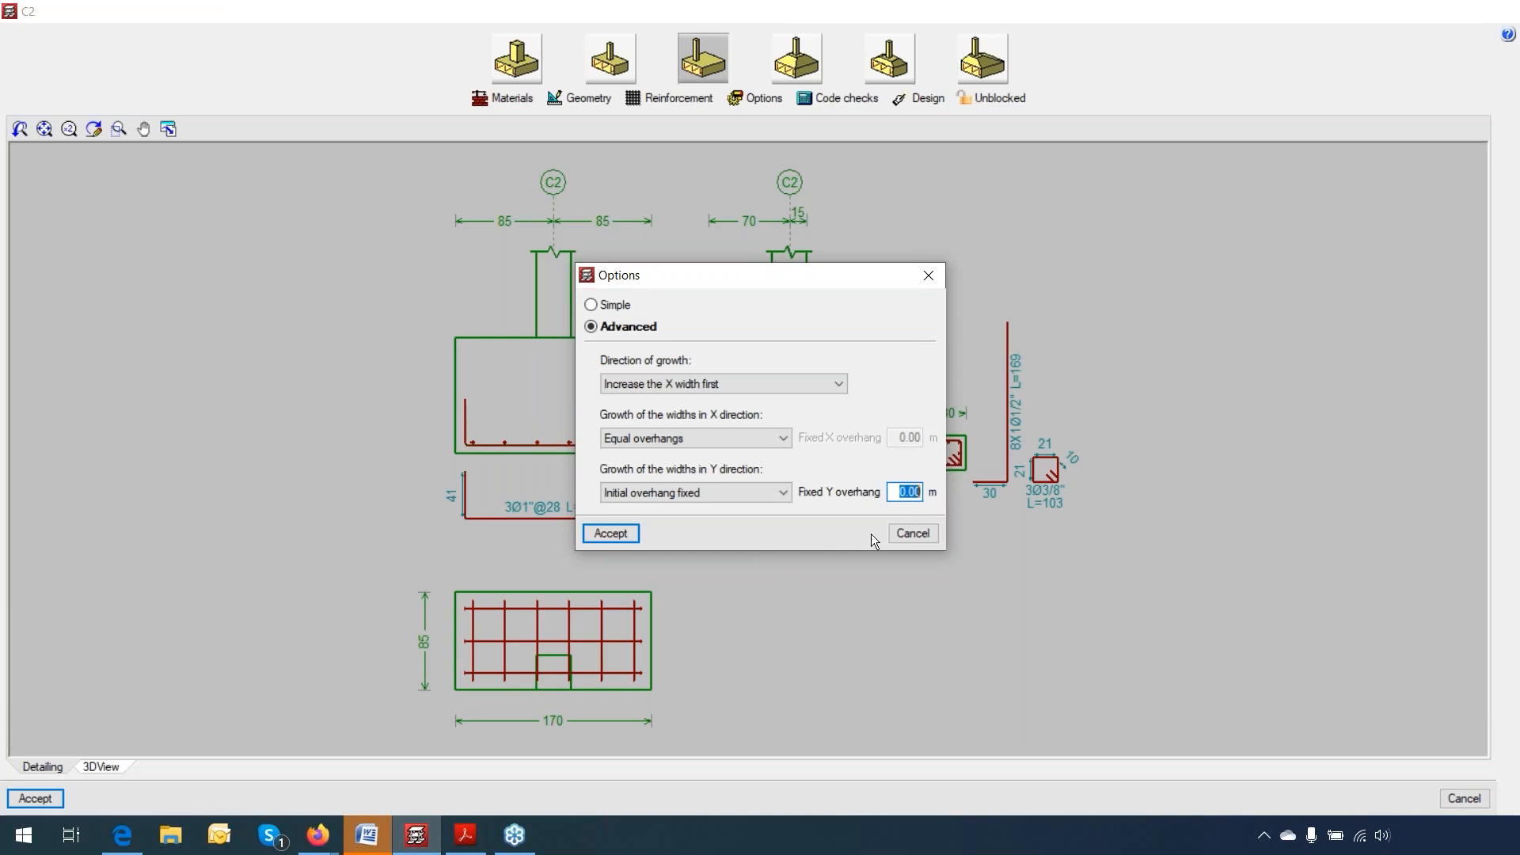
pyautogui.click(913, 533)
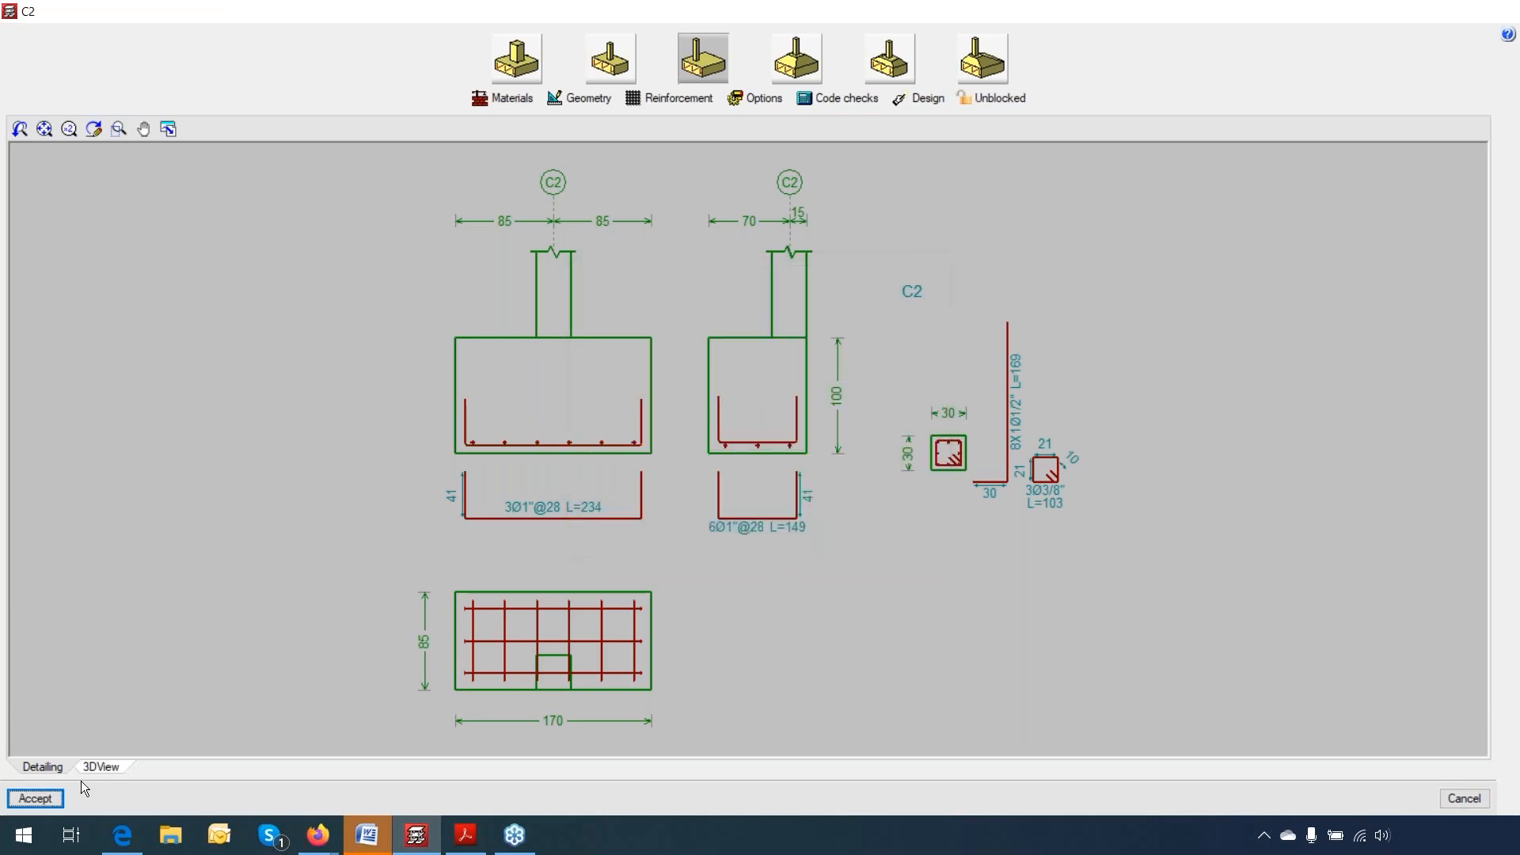
pyautogui.click(59, 796)
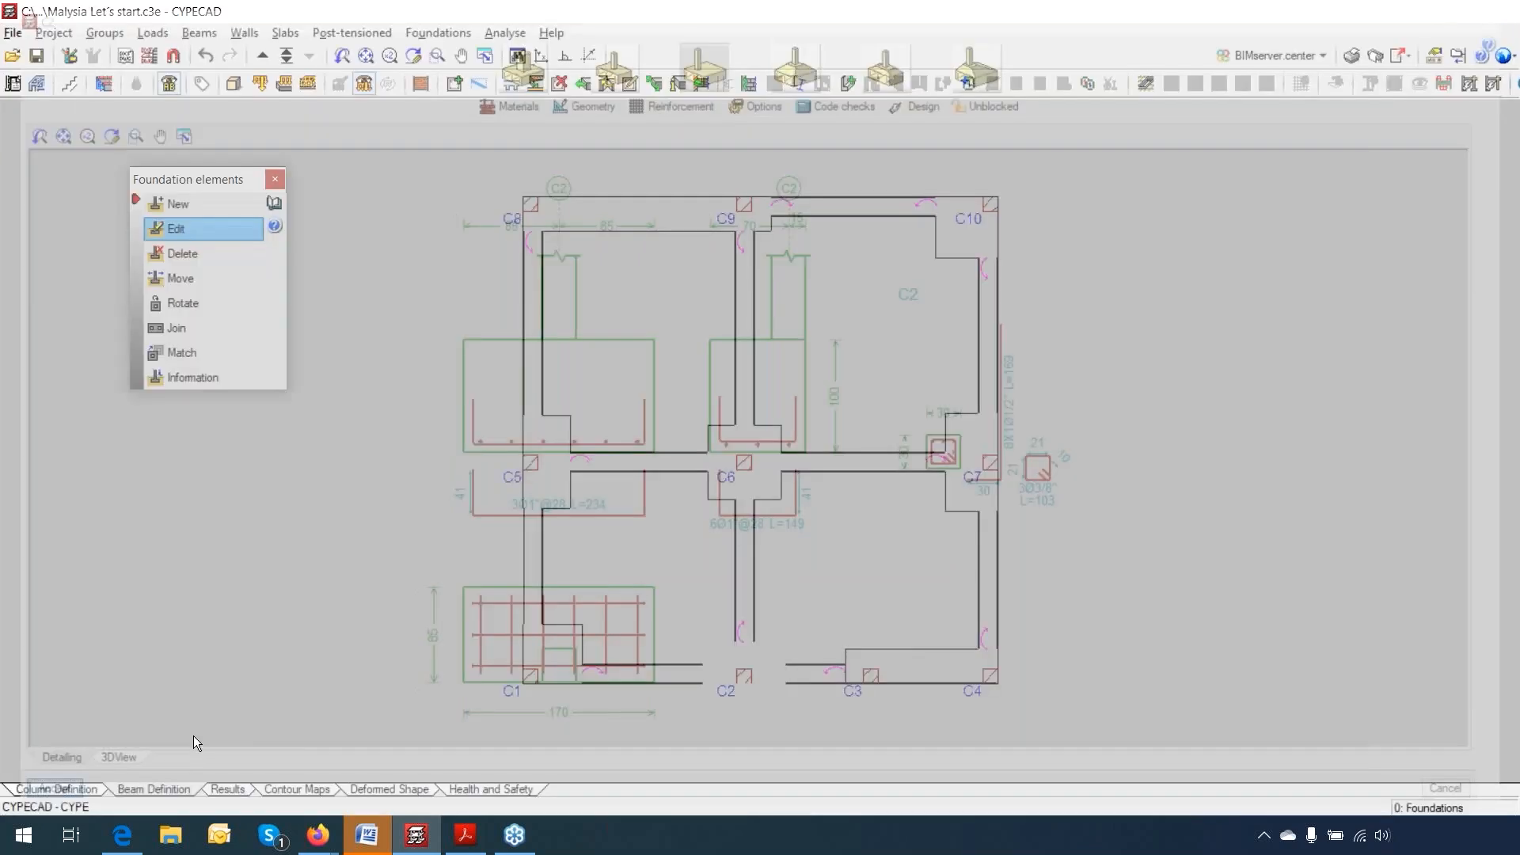
# Step: Place a new single-column footing of the centred tapered type at column C6
pyautogui.click(212, 207)
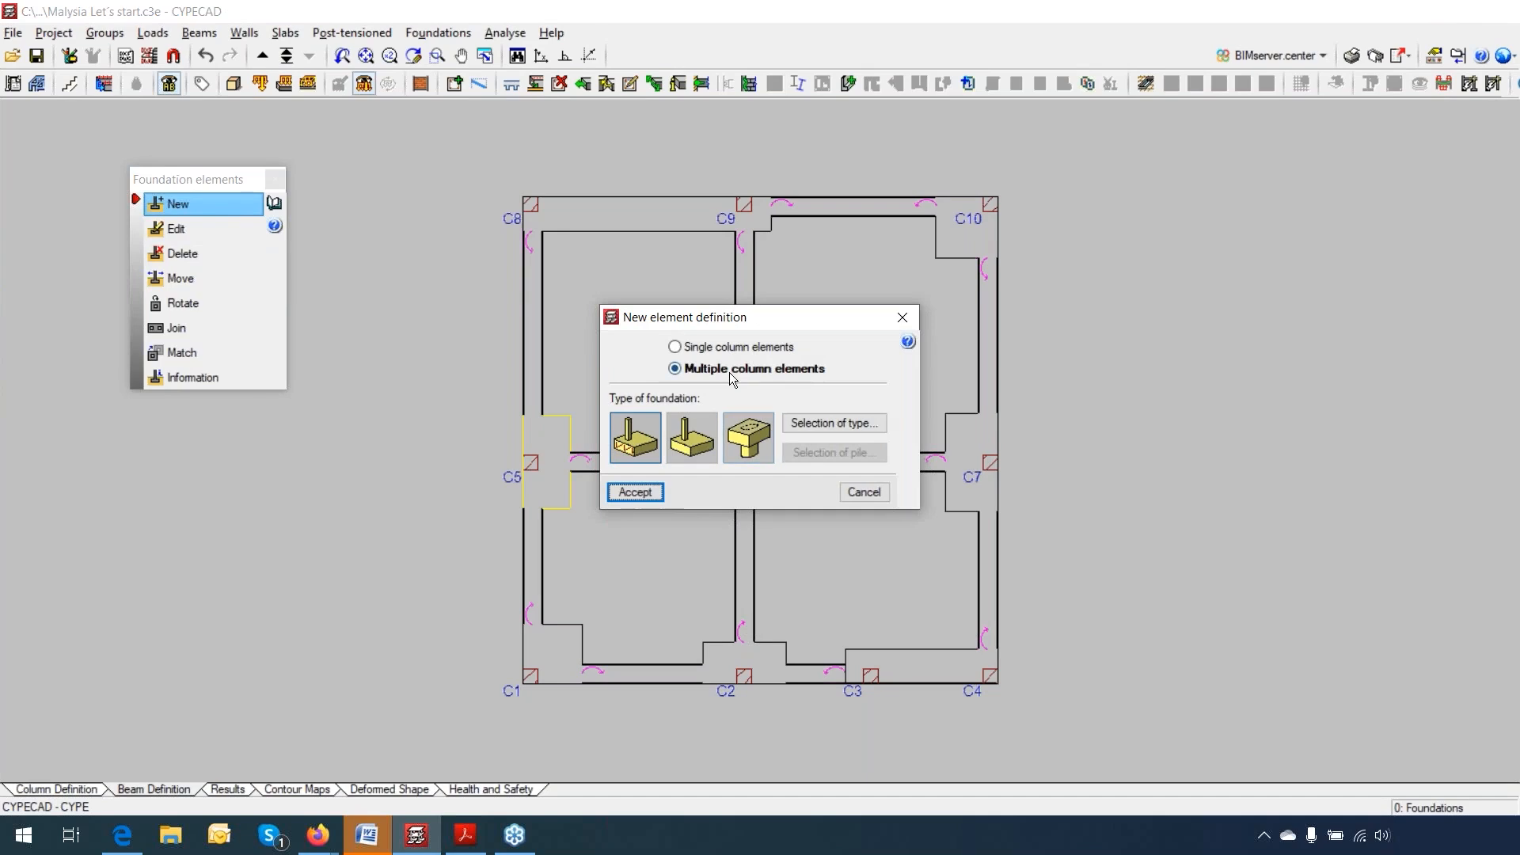
pyautogui.click(729, 348)
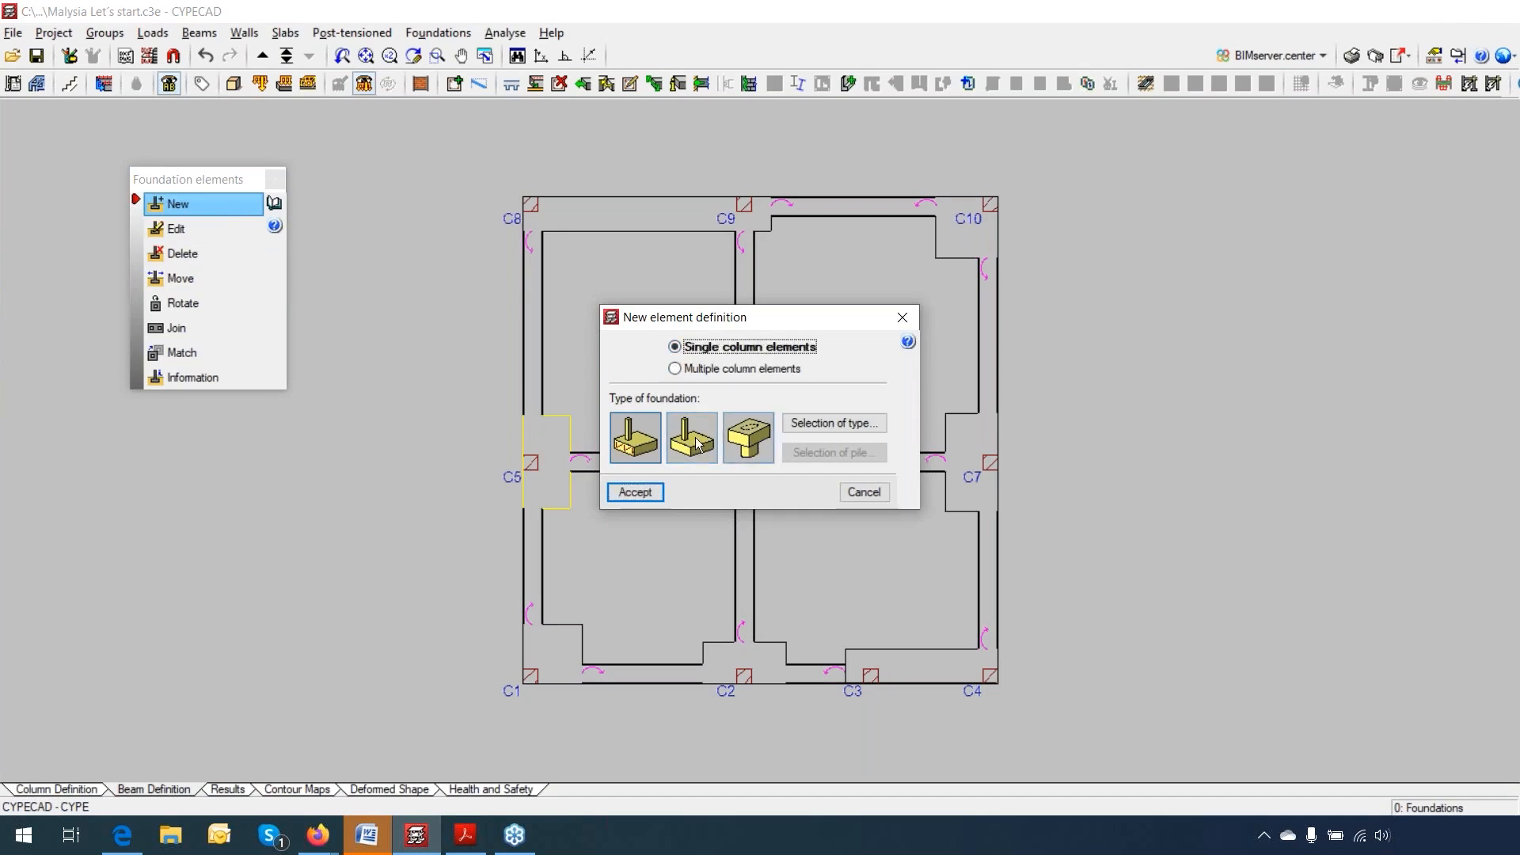
pyautogui.click(801, 421)
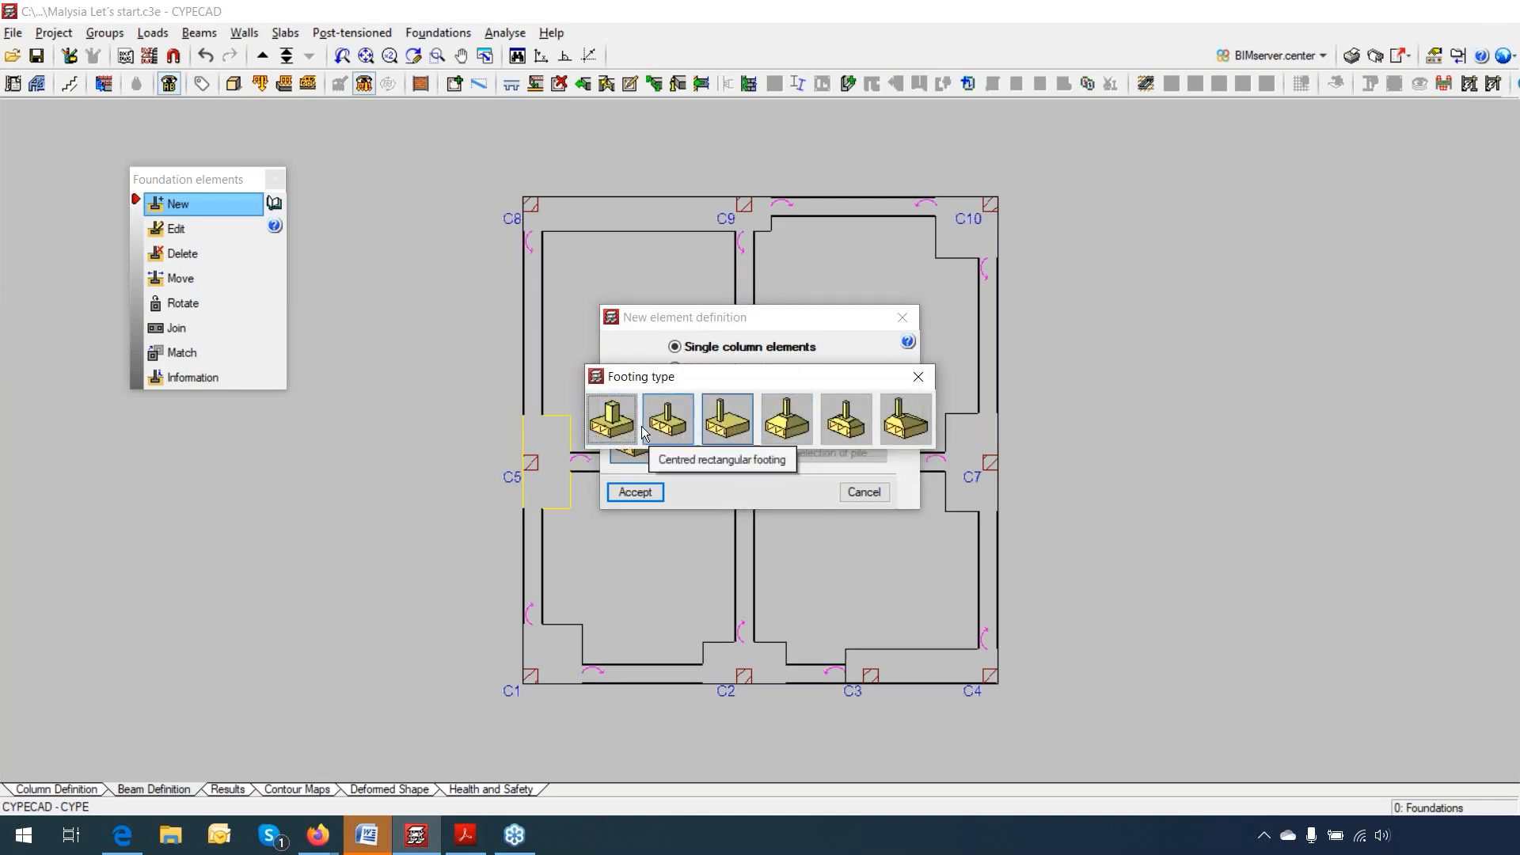
pyautogui.click(727, 428)
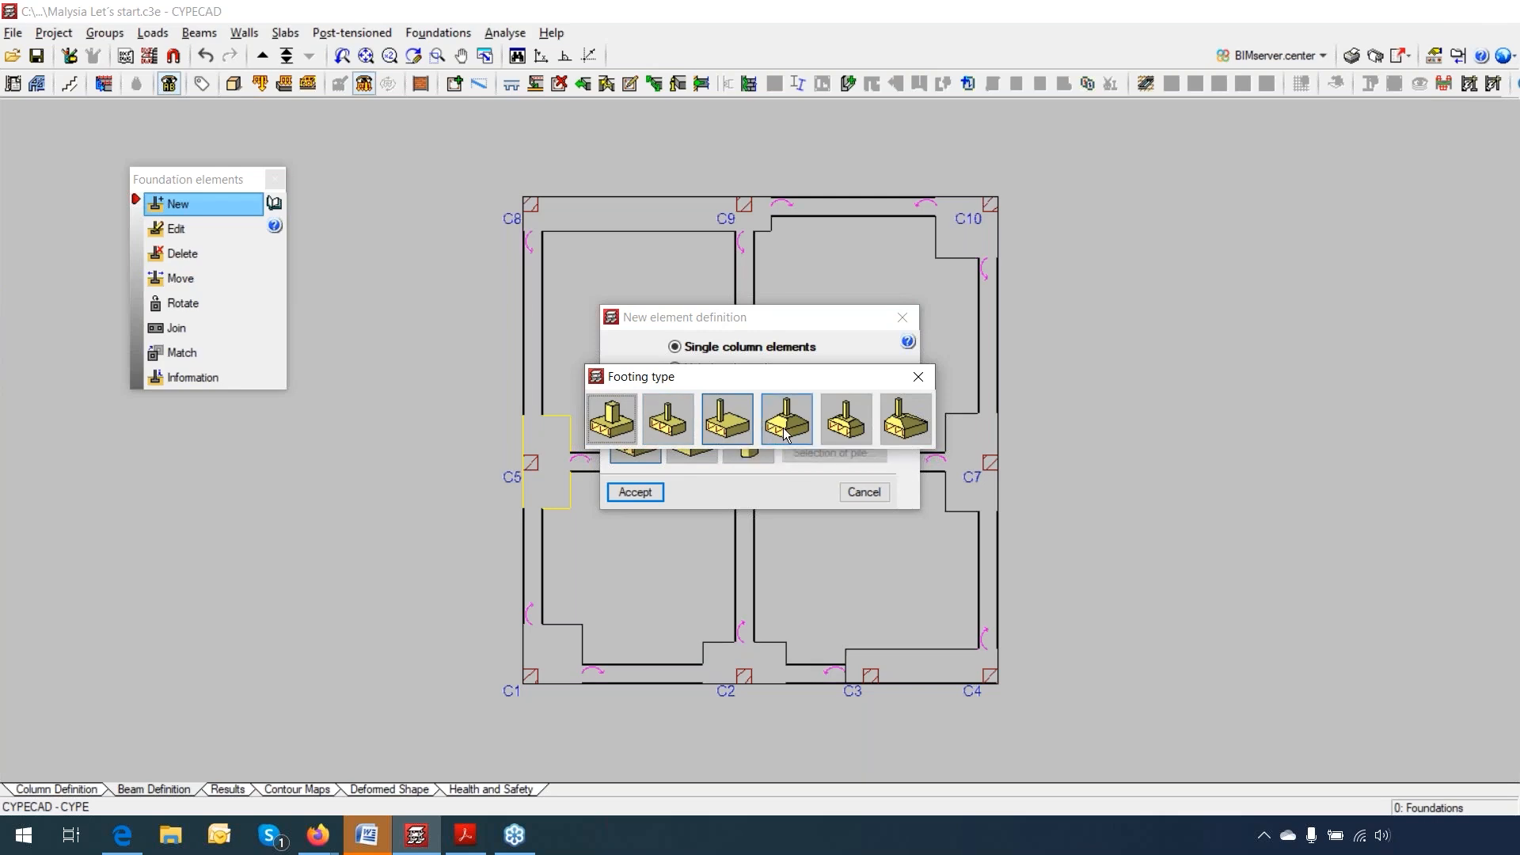
pyautogui.click(786, 433)
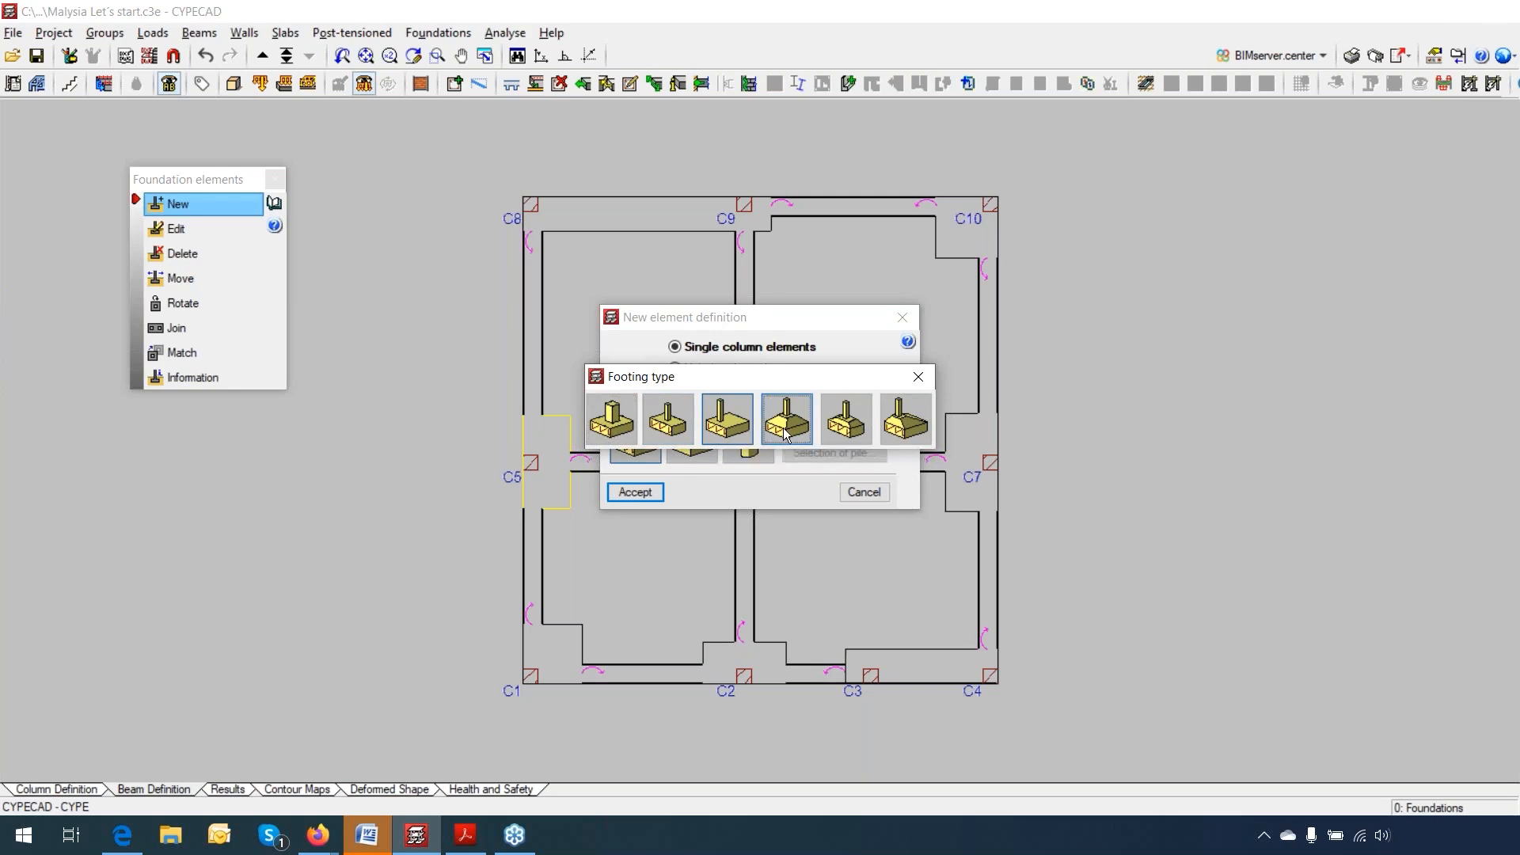
pyautogui.click(635, 492)
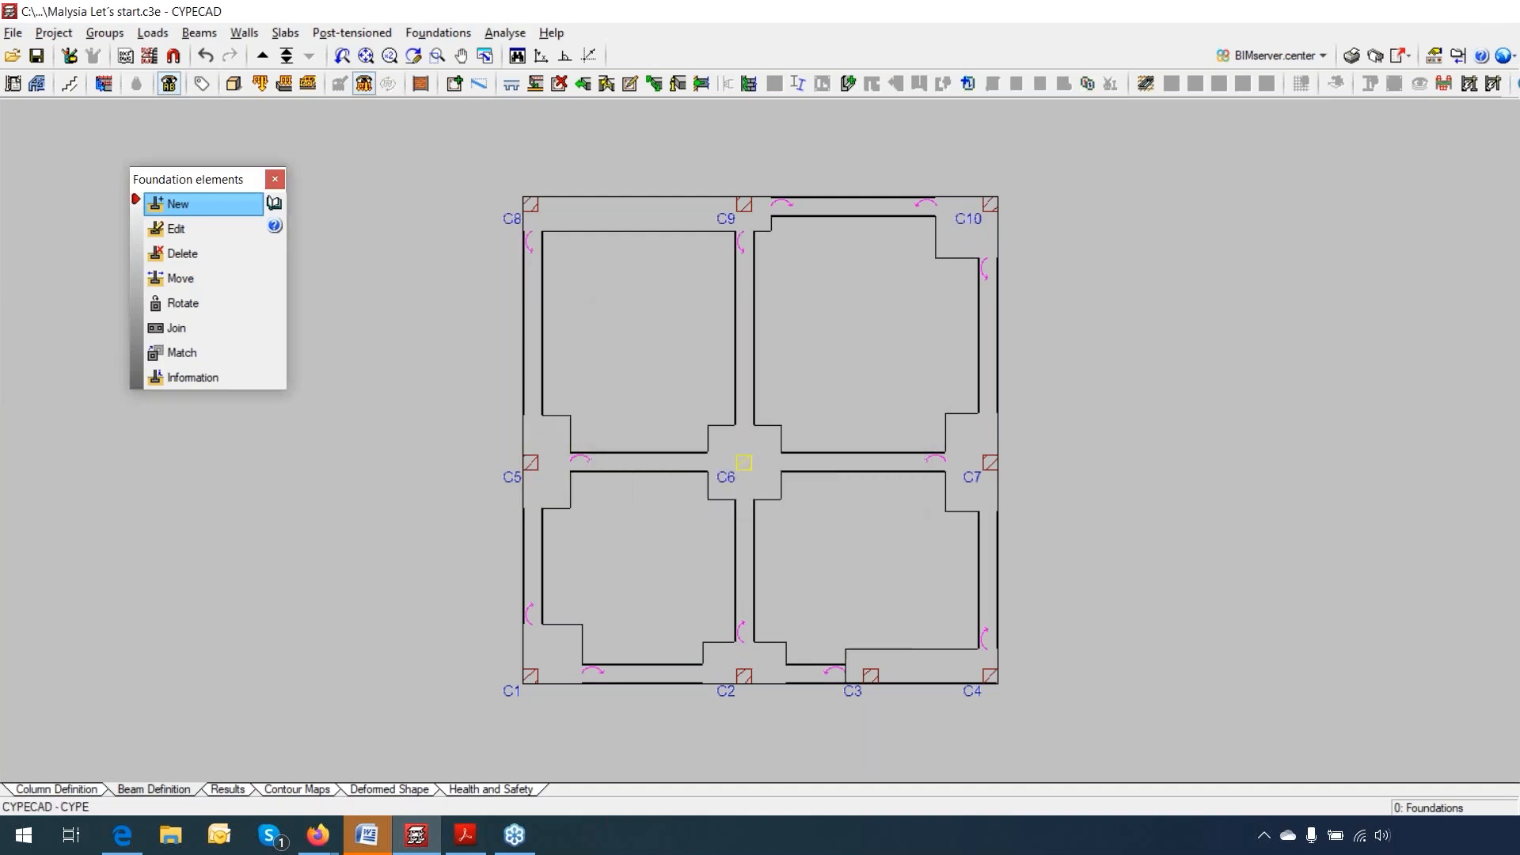
# Step: Open the tapered C6 footing and examine its shape and reinforcement in the detailing and 3D view, and leave its editing
pyautogui.click(175, 228)
pyautogui.click(743, 462)
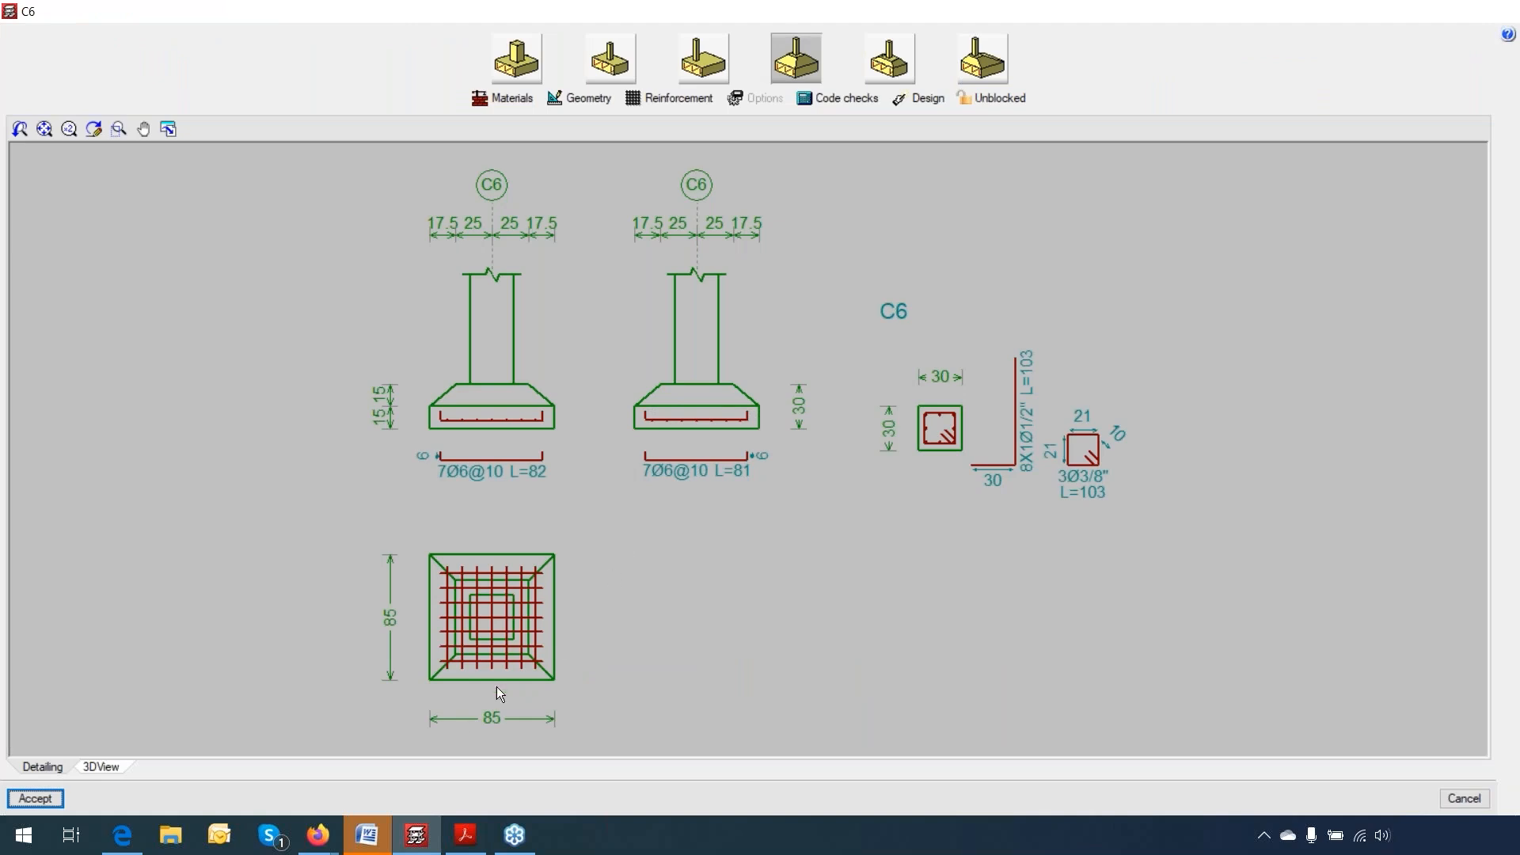
pyautogui.click(101, 766)
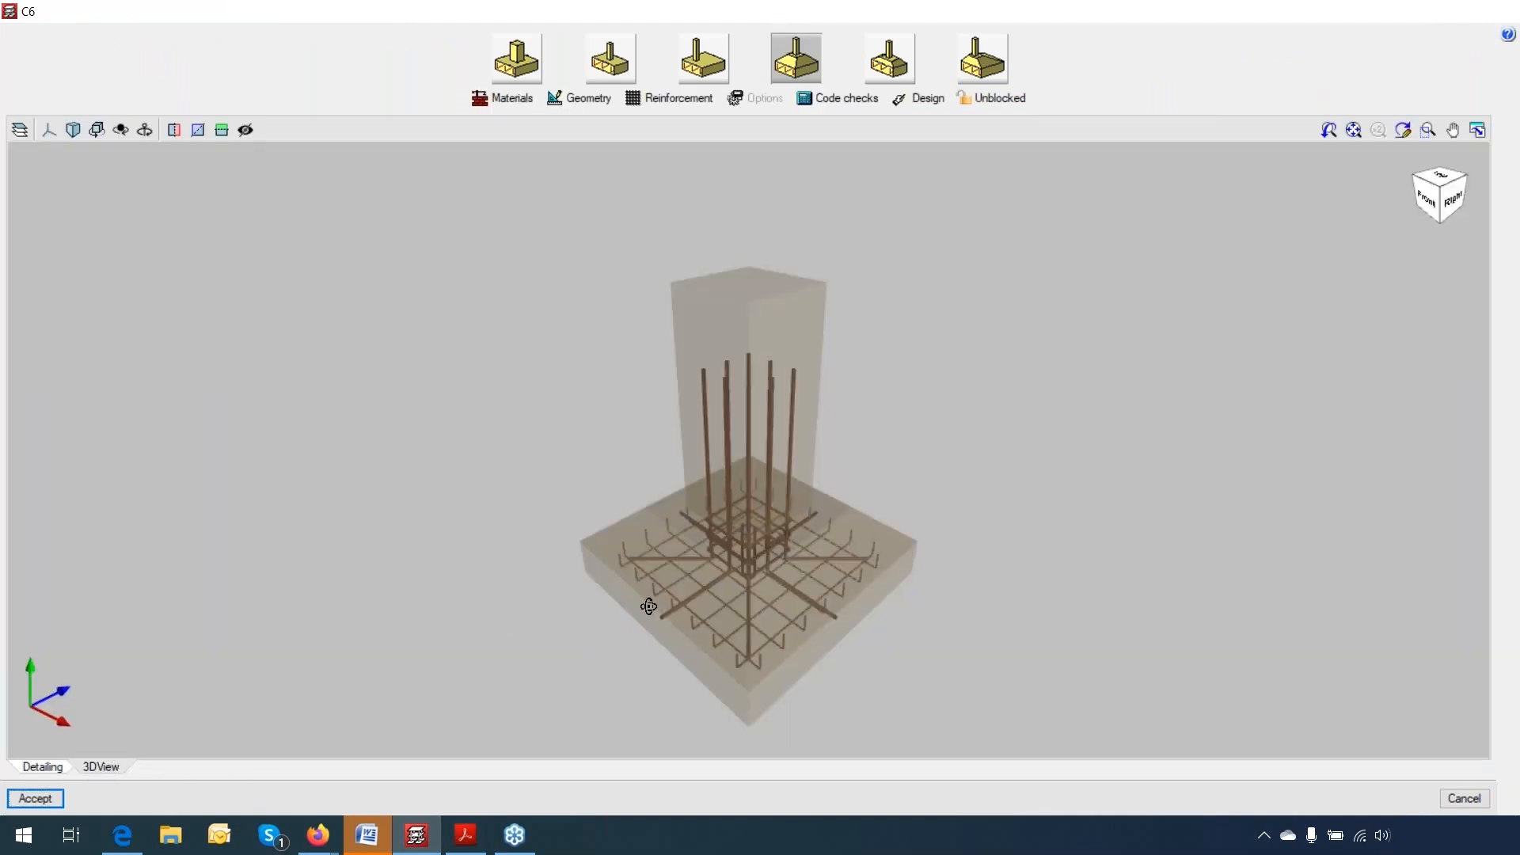
pyautogui.moveTo(649, 607)
pyautogui.mouseDown()
pyautogui.moveTo(762, 584)
pyautogui.moveTo(749, 568)
pyautogui.moveTo(889, 614)
pyautogui.moveTo(729, 644)
pyautogui.moveTo(657, 633)
pyautogui.moveTo(643, 611)
pyautogui.mouseUp()
pyautogui.scroll(3, 749, 569)
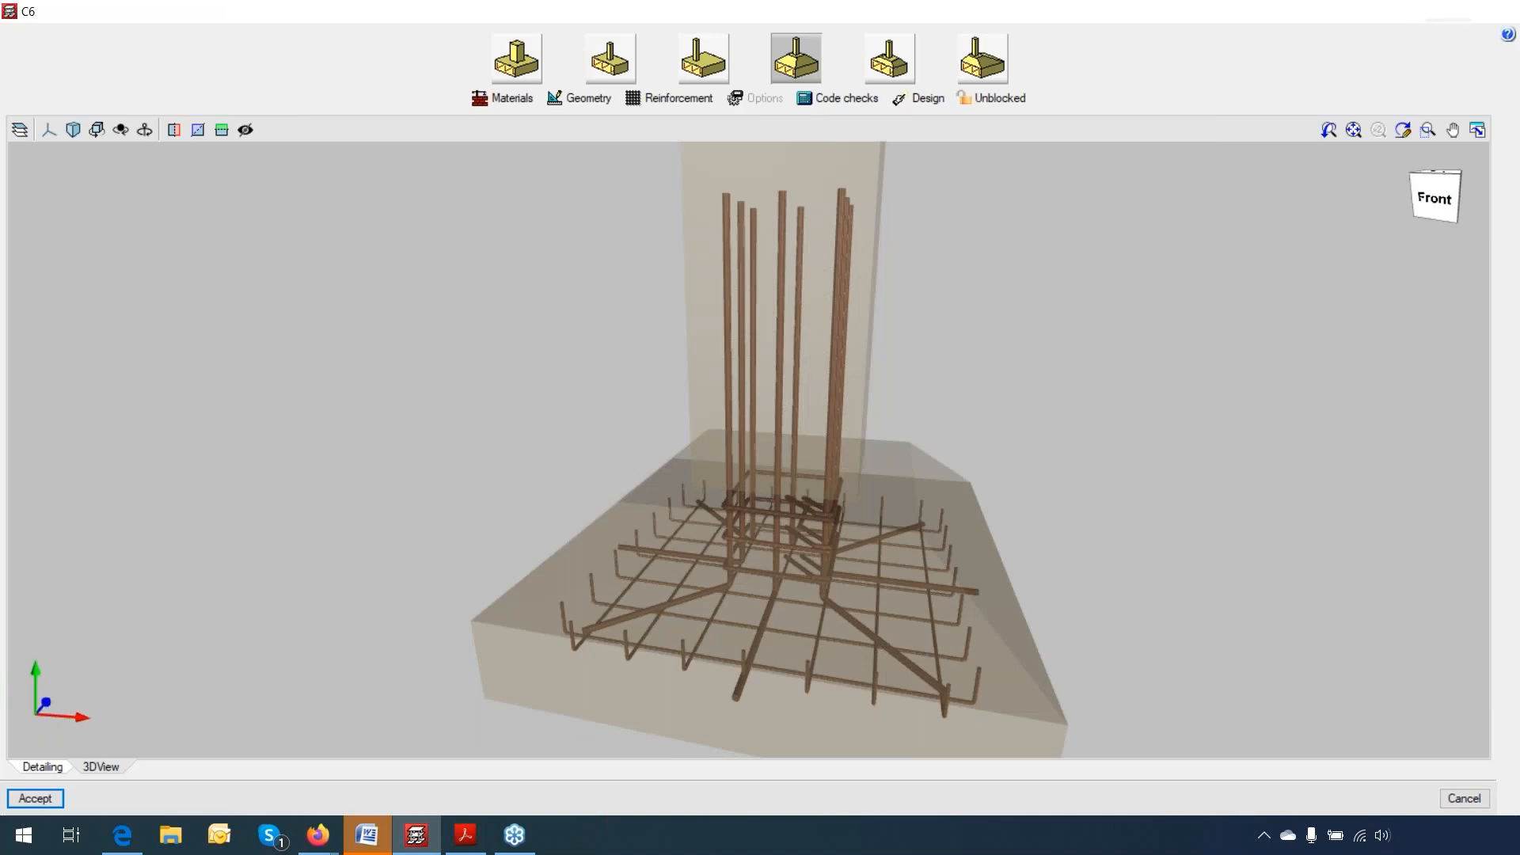
pyautogui.click(46, 799)
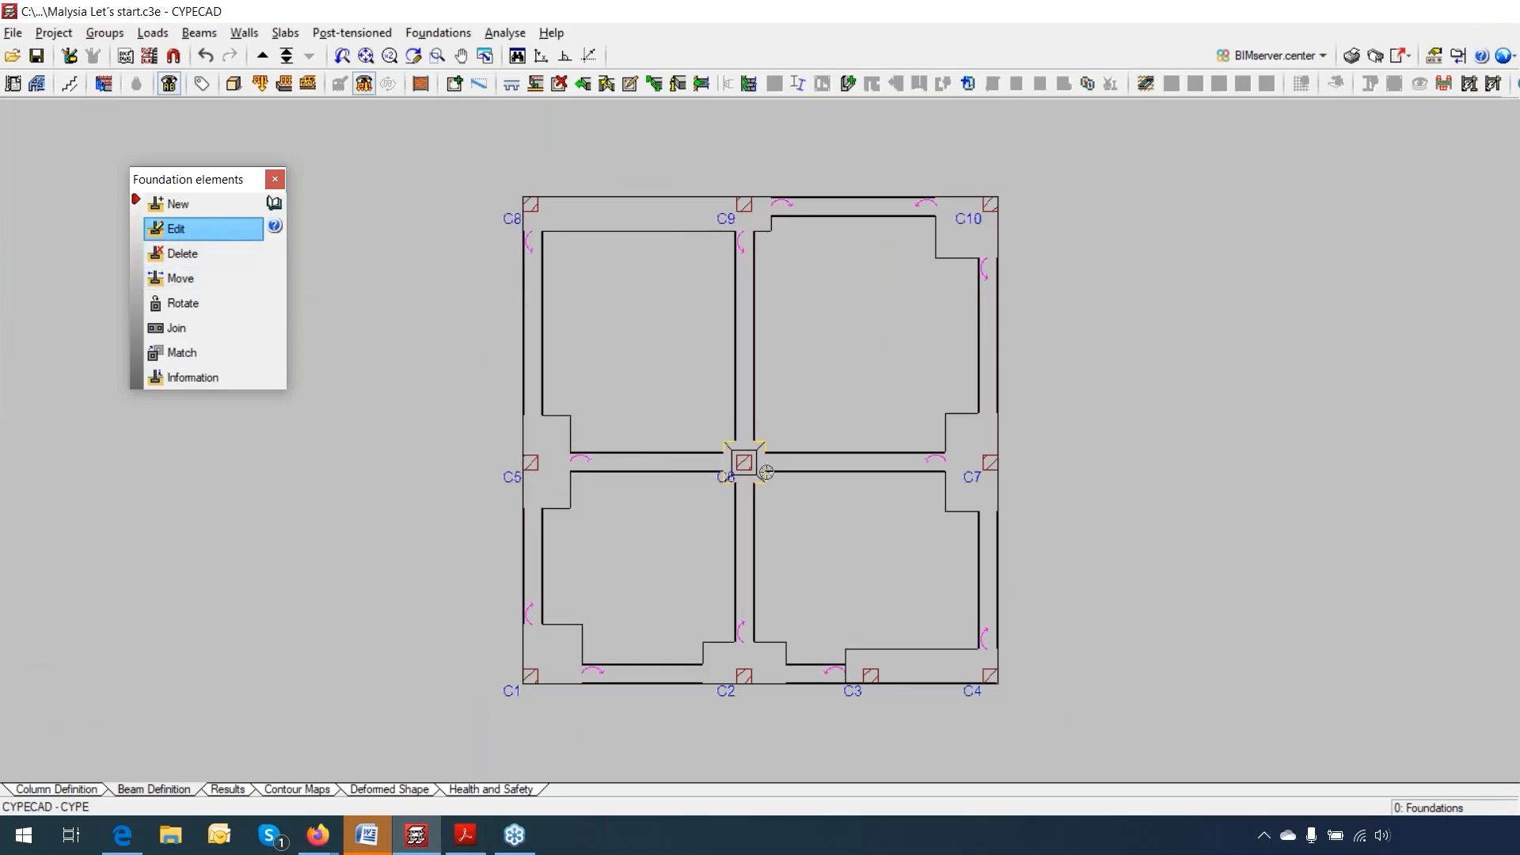
# Step: Open the C7 footing and examine its bottom mesh, starter bars and detailing in 2D and 3D, and leave its editing
pyautogui.click(982, 499)
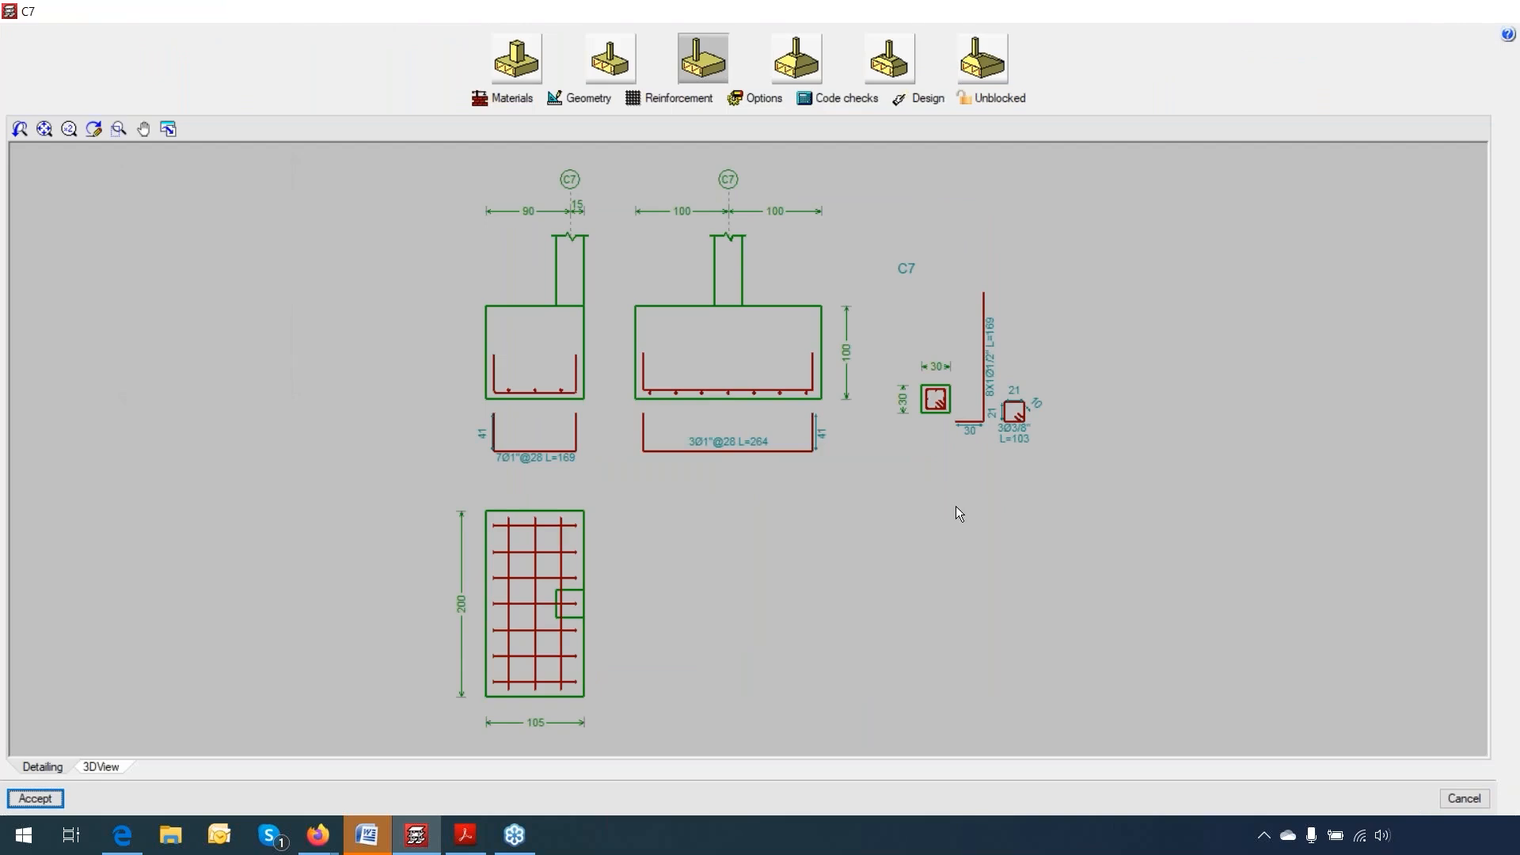
pyautogui.click(112, 766)
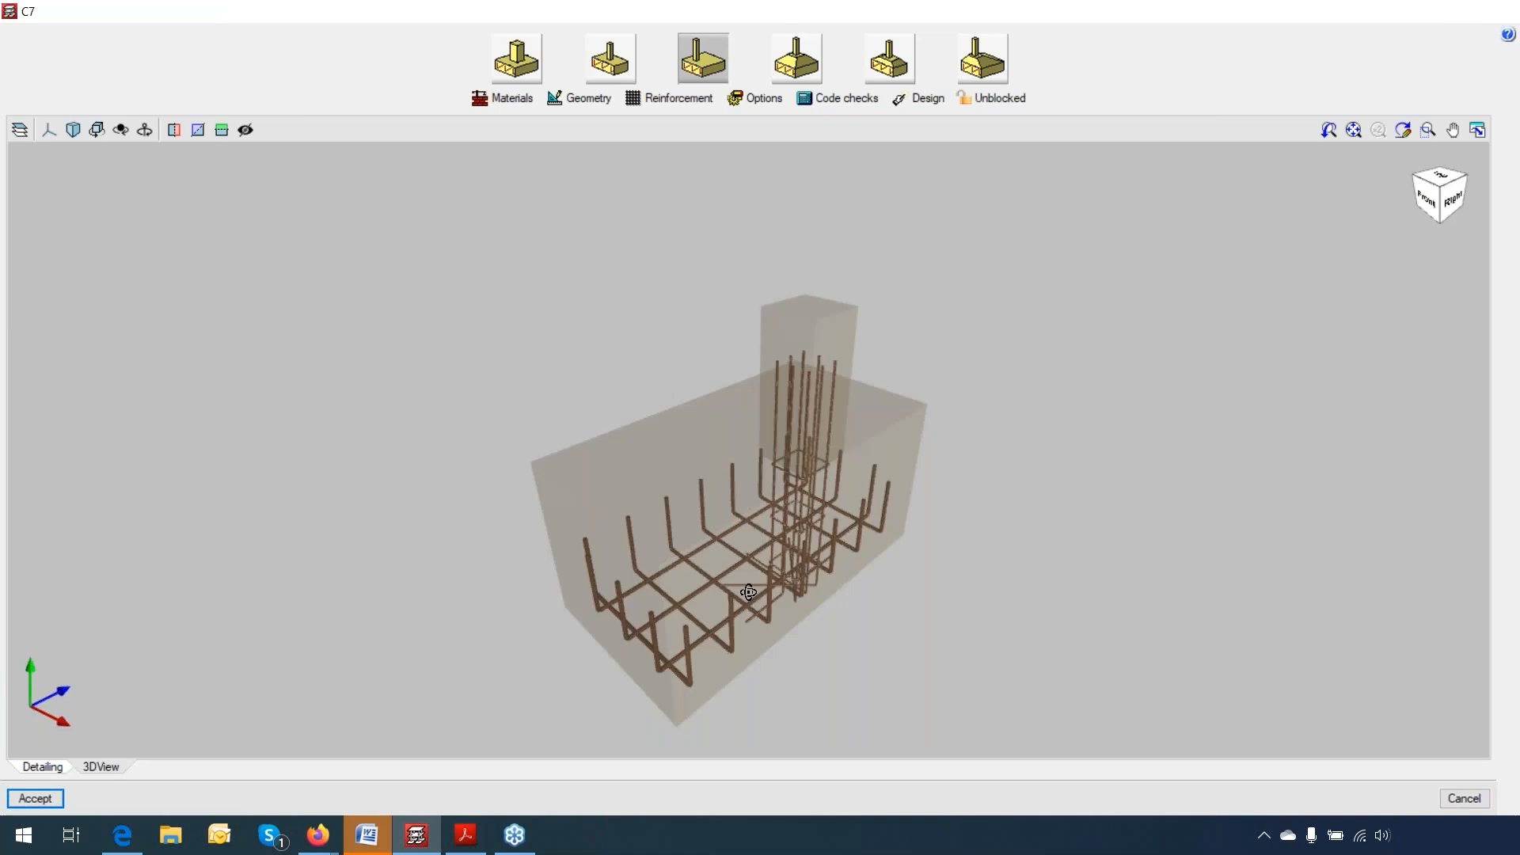
pyautogui.moveTo(748, 591)
pyautogui.mouseDown(button='middle')
pyautogui.moveTo(923, 573)
pyautogui.moveTo(892, 594)
pyautogui.mouseUp(button='middle')
pyautogui.scroll(3, 826, 548)
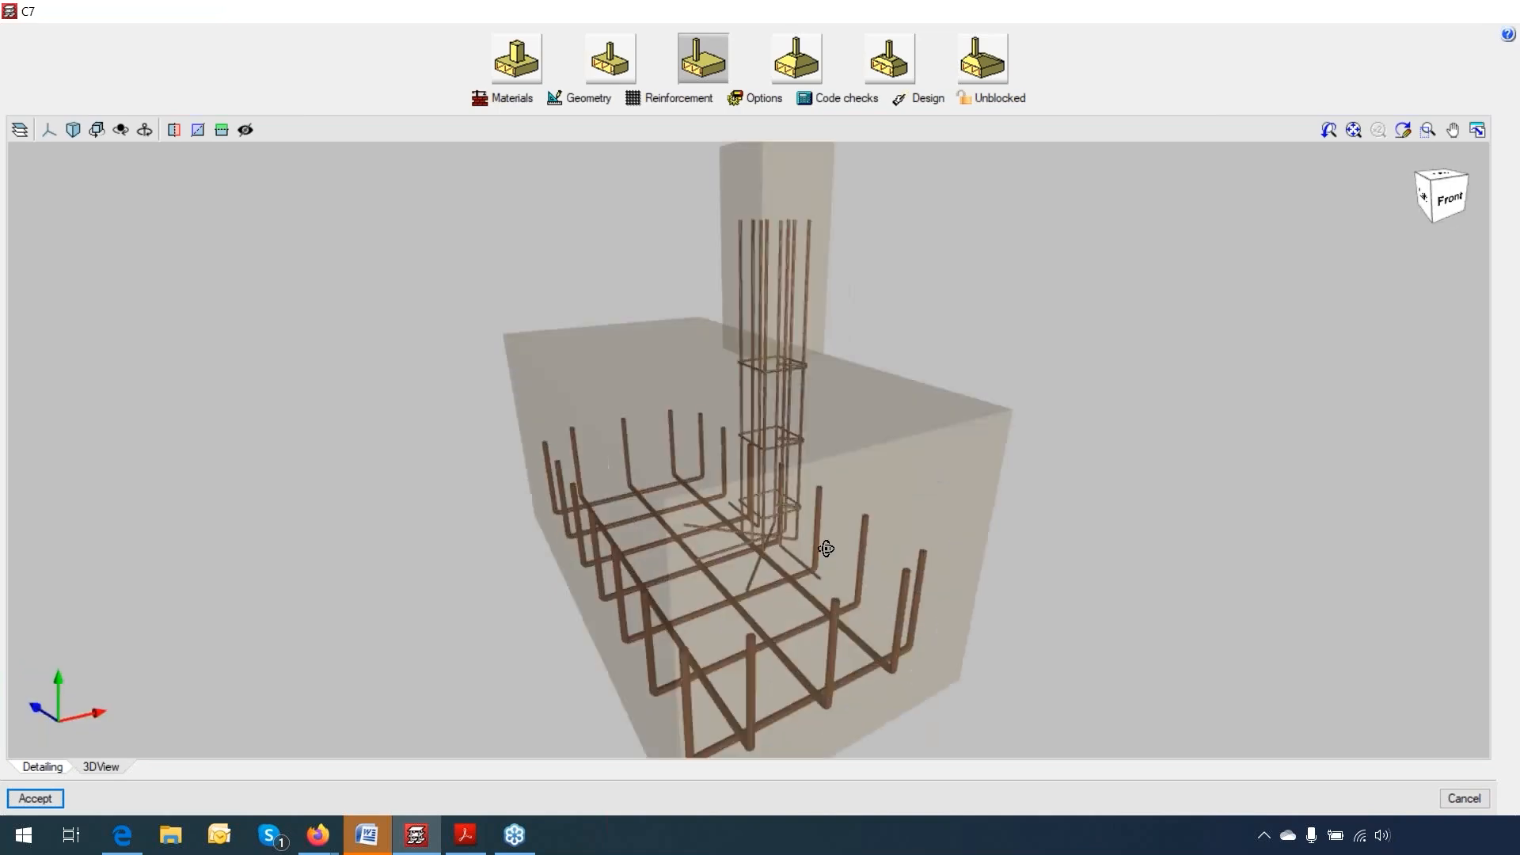
pyautogui.moveTo(825, 548)
pyautogui.mouseDown(button='middle')
pyautogui.moveTo(742, 468)
pyautogui.moveTo(734, 430)
pyautogui.moveTo(786, 489)
pyautogui.moveTo(661, 414)
pyautogui.moveTo(565, 412)
pyautogui.moveTo(725, 358)
pyautogui.moveTo(647, 385)
pyautogui.moveTo(897, 475)
pyautogui.mouseUp(button='middle')
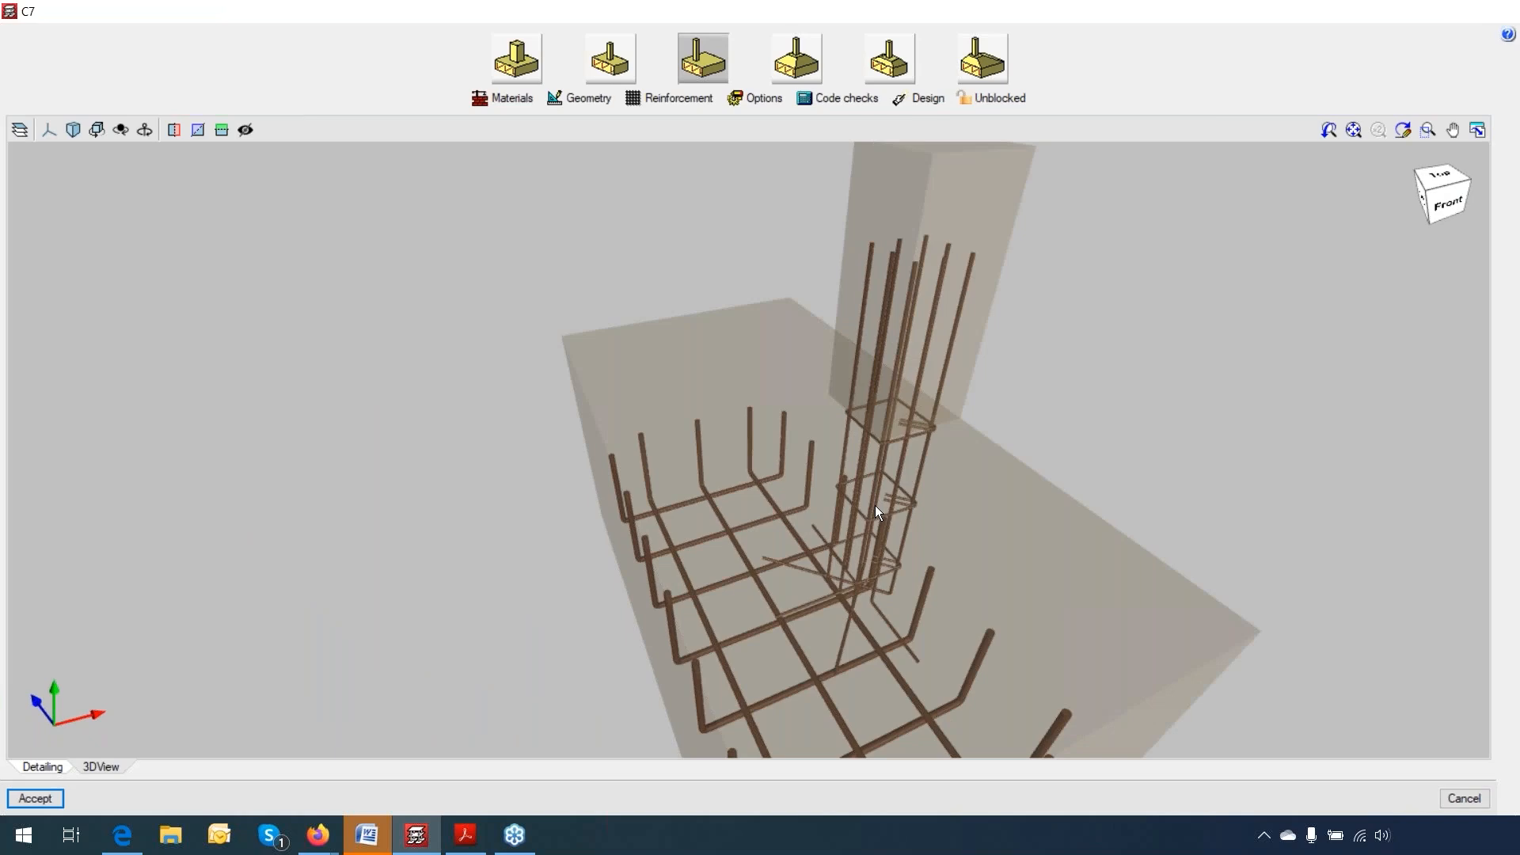
pyautogui.scroll(-3, 876, 505)
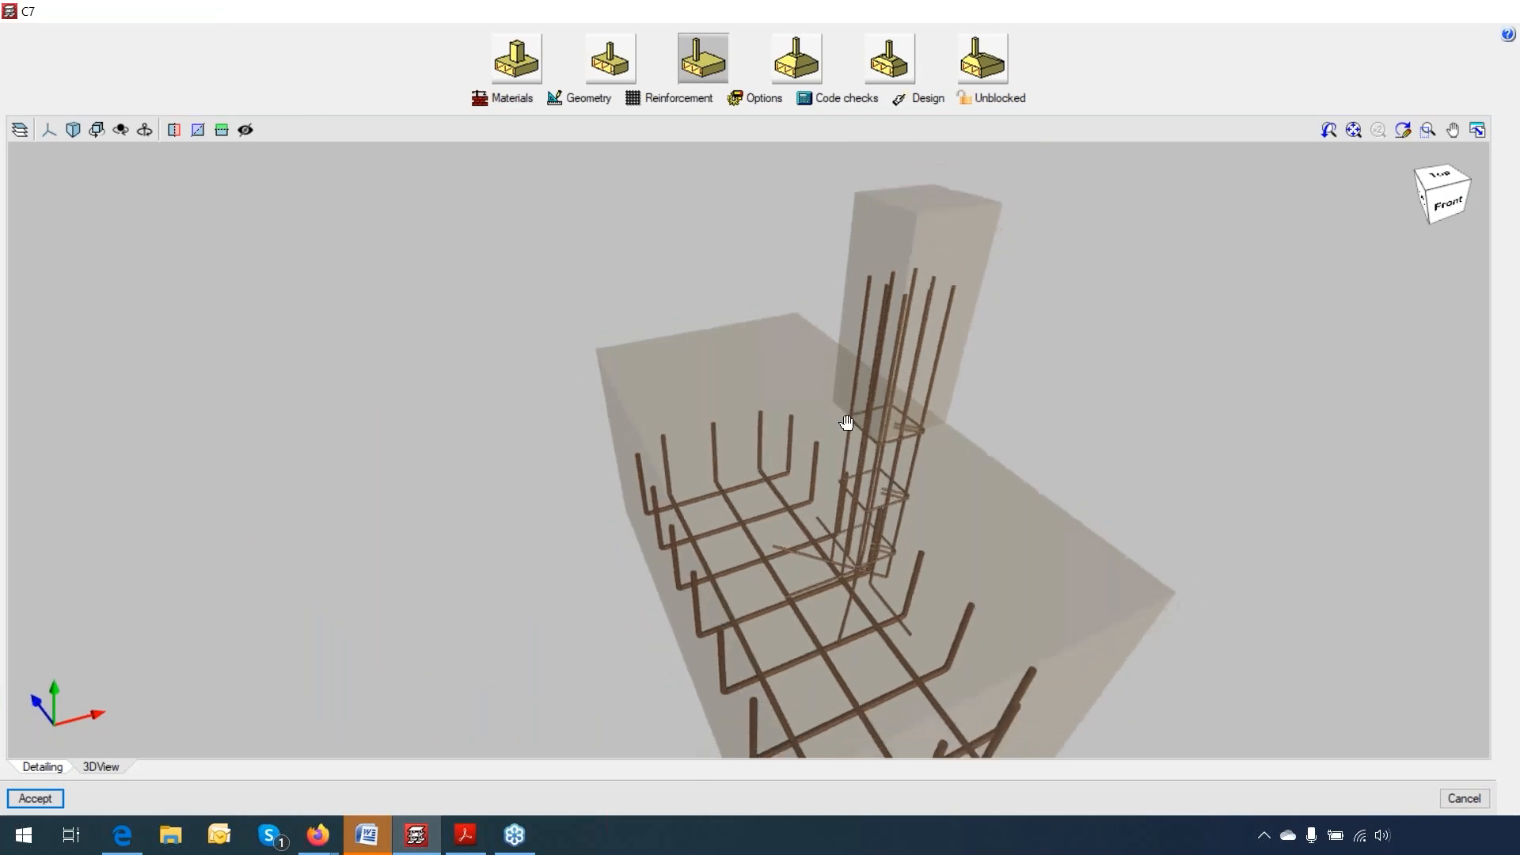
pyautogui.moveTo(847, 423); pyautogui.dragTo(842, 414, button='middle')
pyautogui.scroll(1, 800, 559)
pyautogui.moveTo(800, 559)
pyautogui.mouseDown(button='middle')
pyautogui.moveTo(970, 542)
pyautogui.moveTo(934, 459)
pyautogui.mouseUp(button='middle')
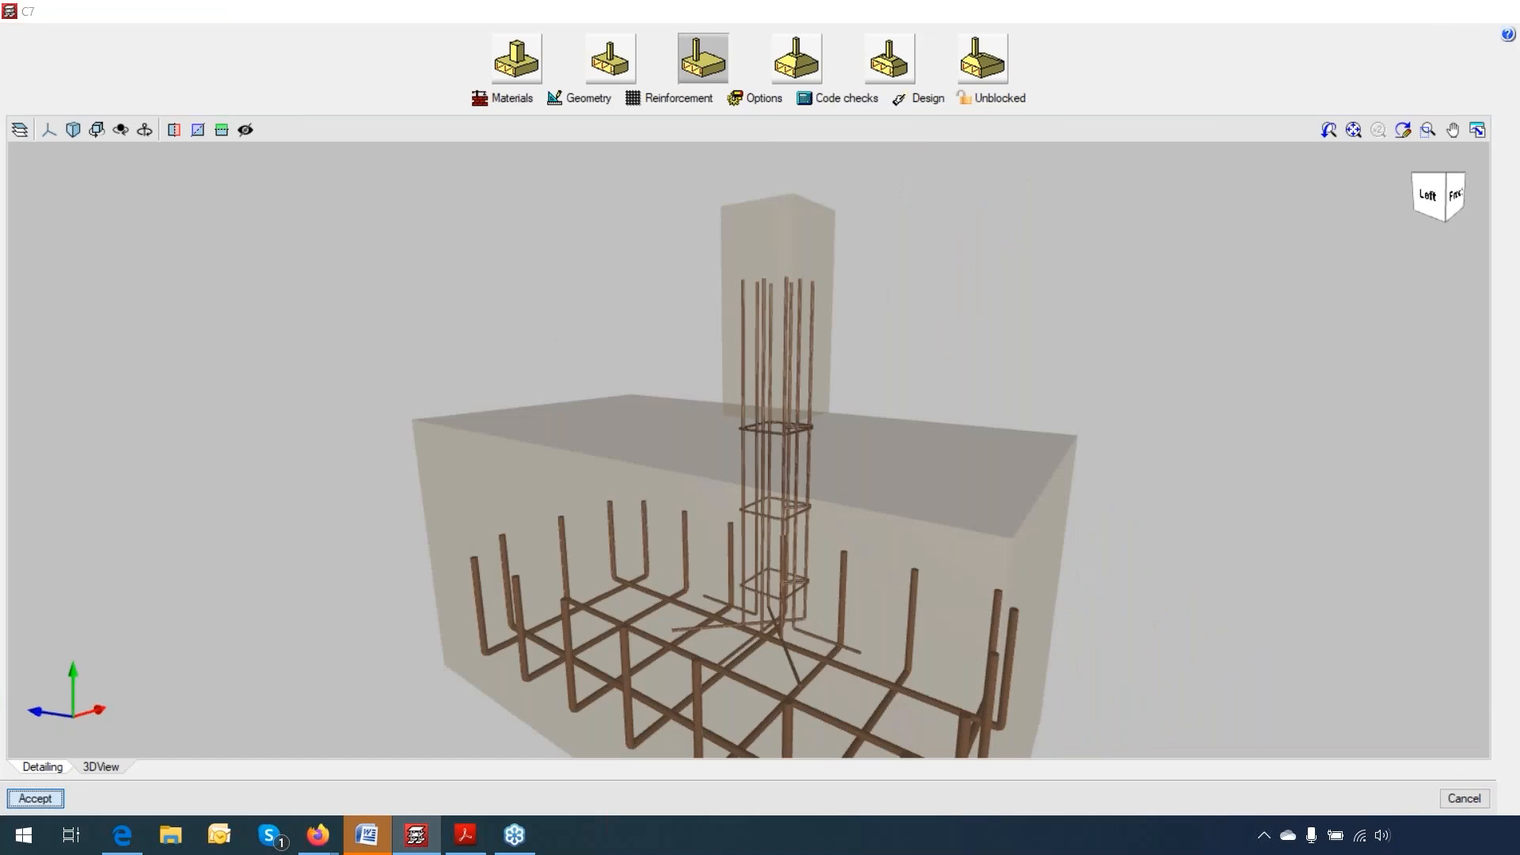
pyautogui.press('Return')
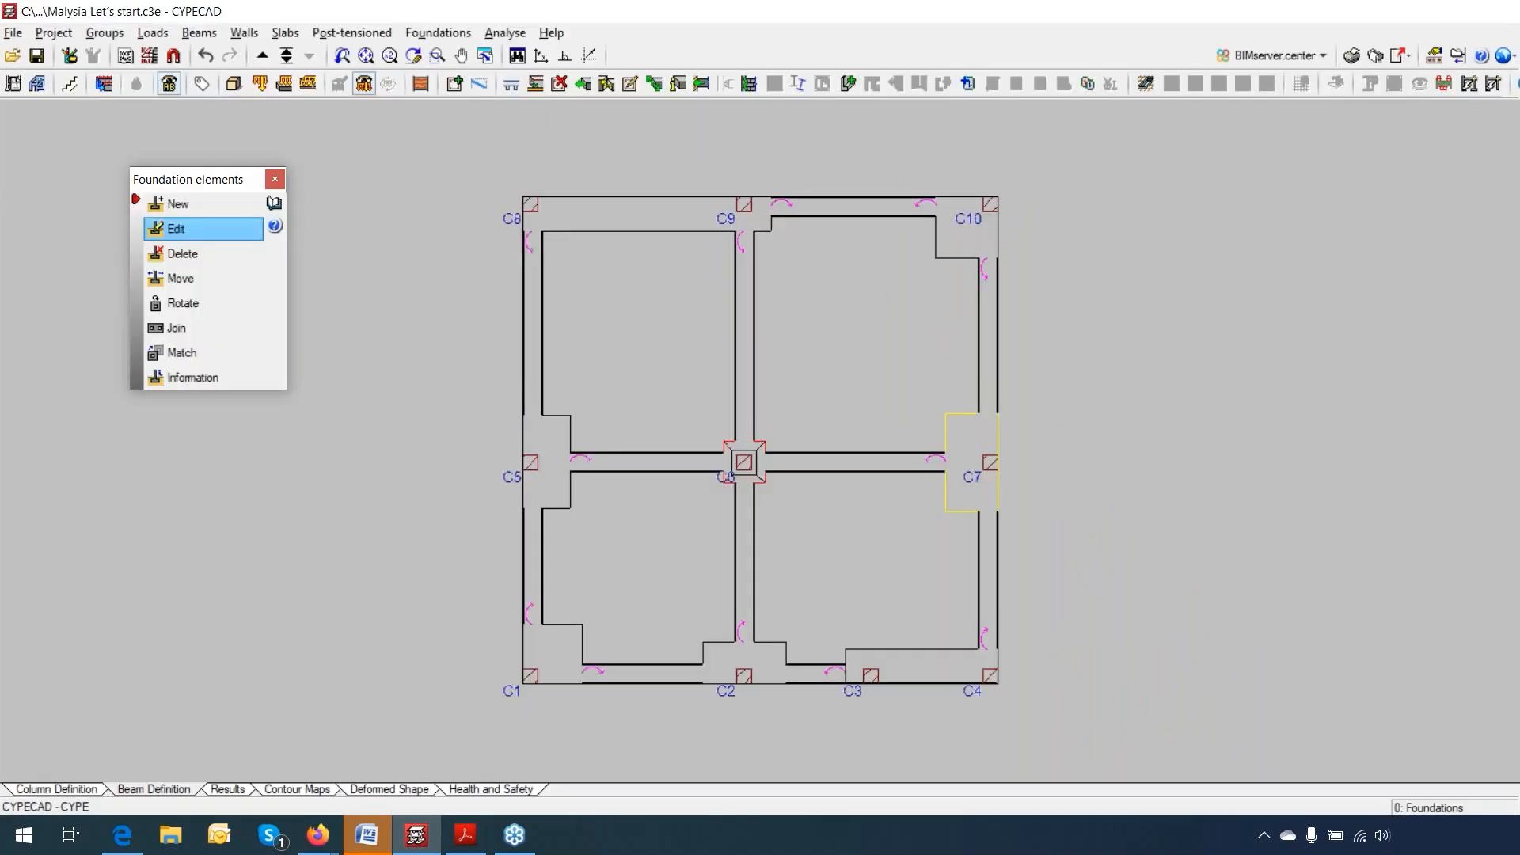
pyautogui.click(975, 467)
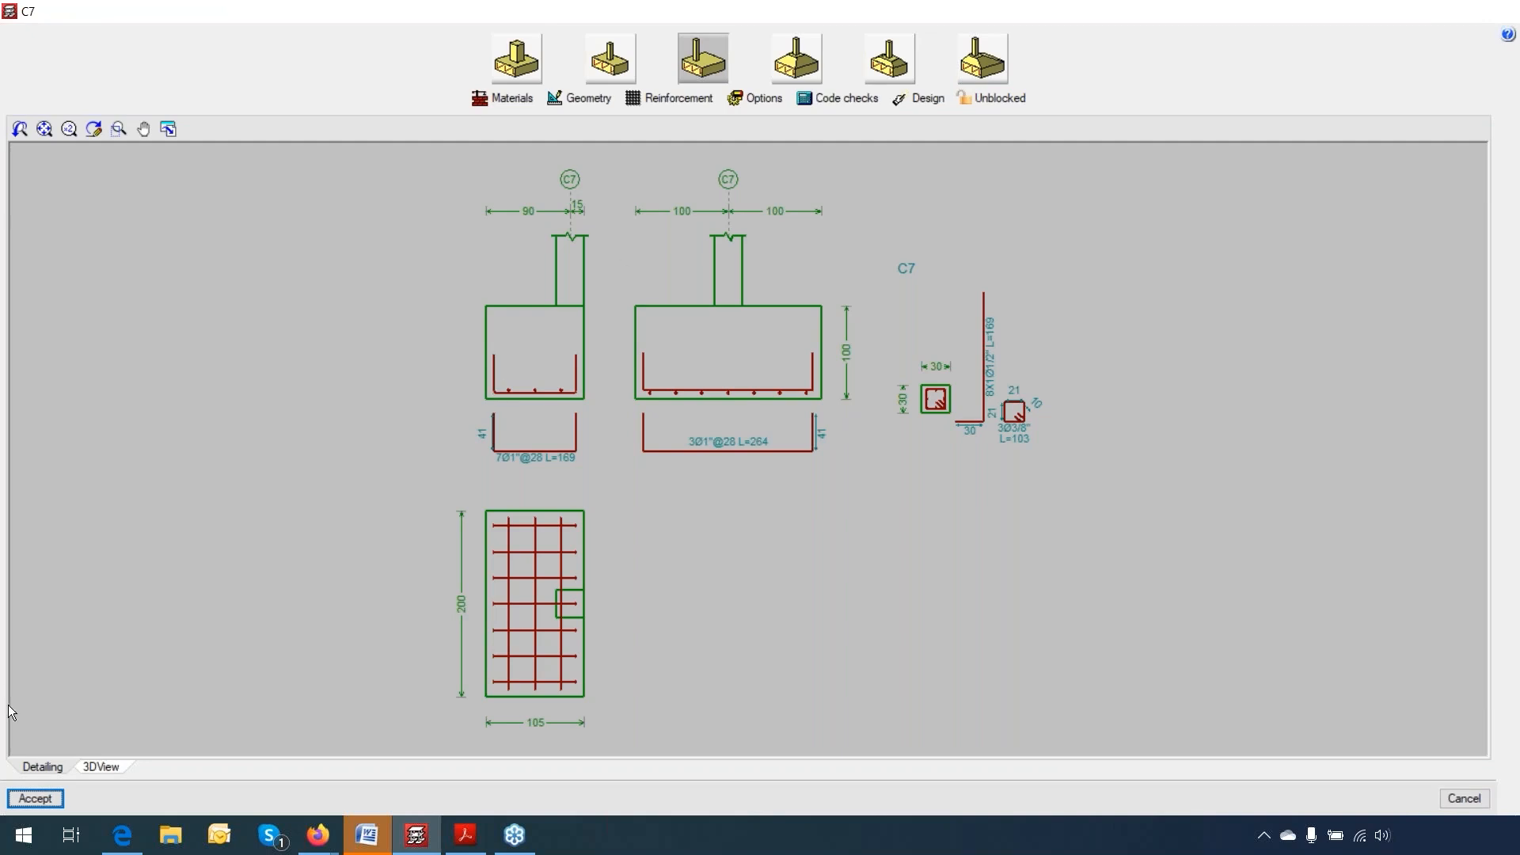
pyautogui.click(36, 797)
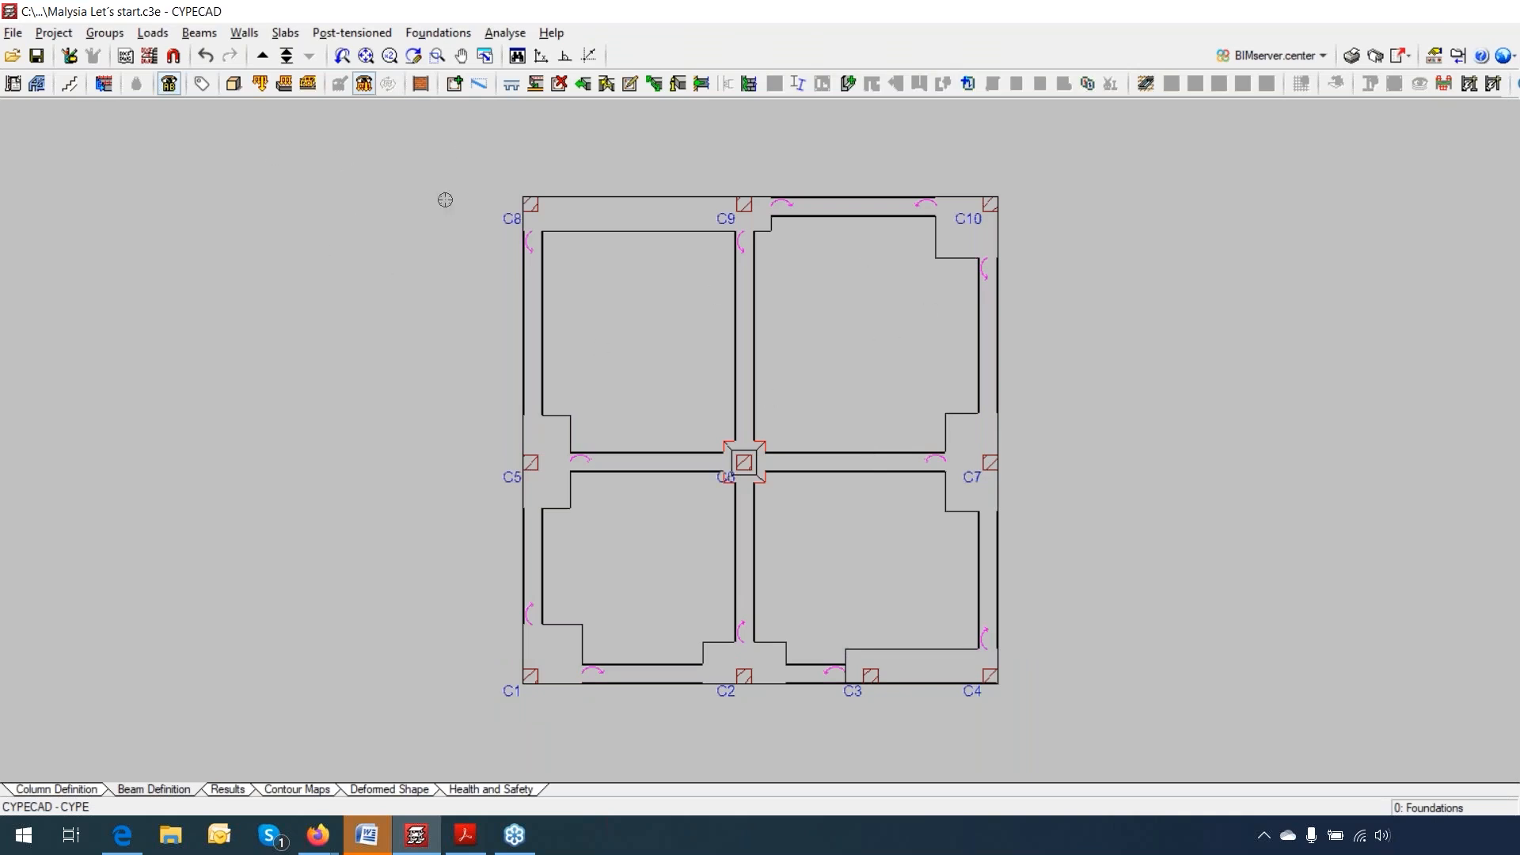
# Step: Open the tapered C6 footing for editing and try a complete design without viewing the report of the checks
pyautogui.click(438, 33)
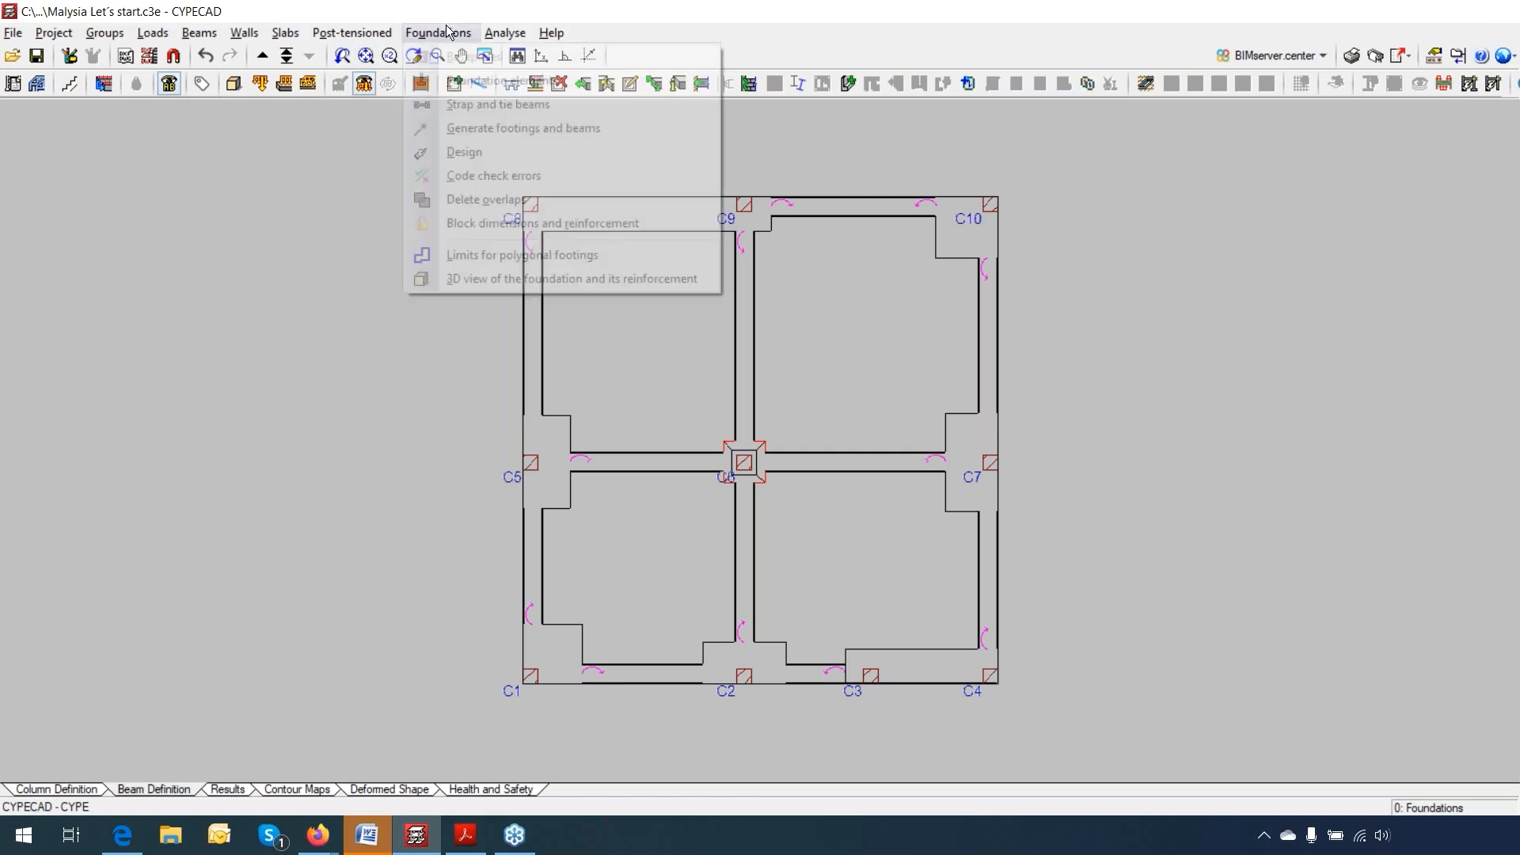
pyautogui.click(459, 82)
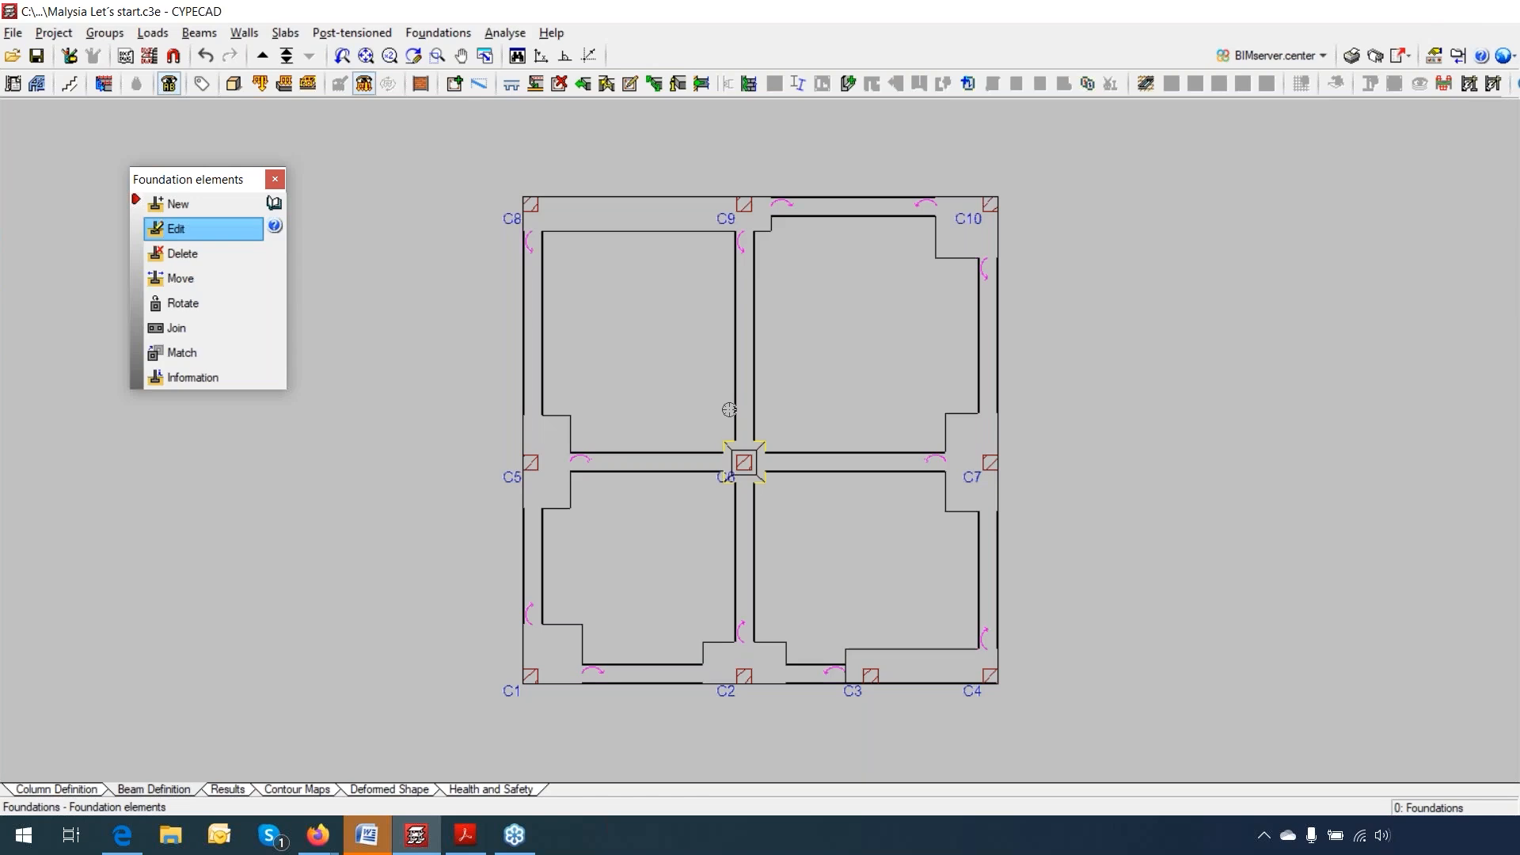
pyautogui.click(752, 452)
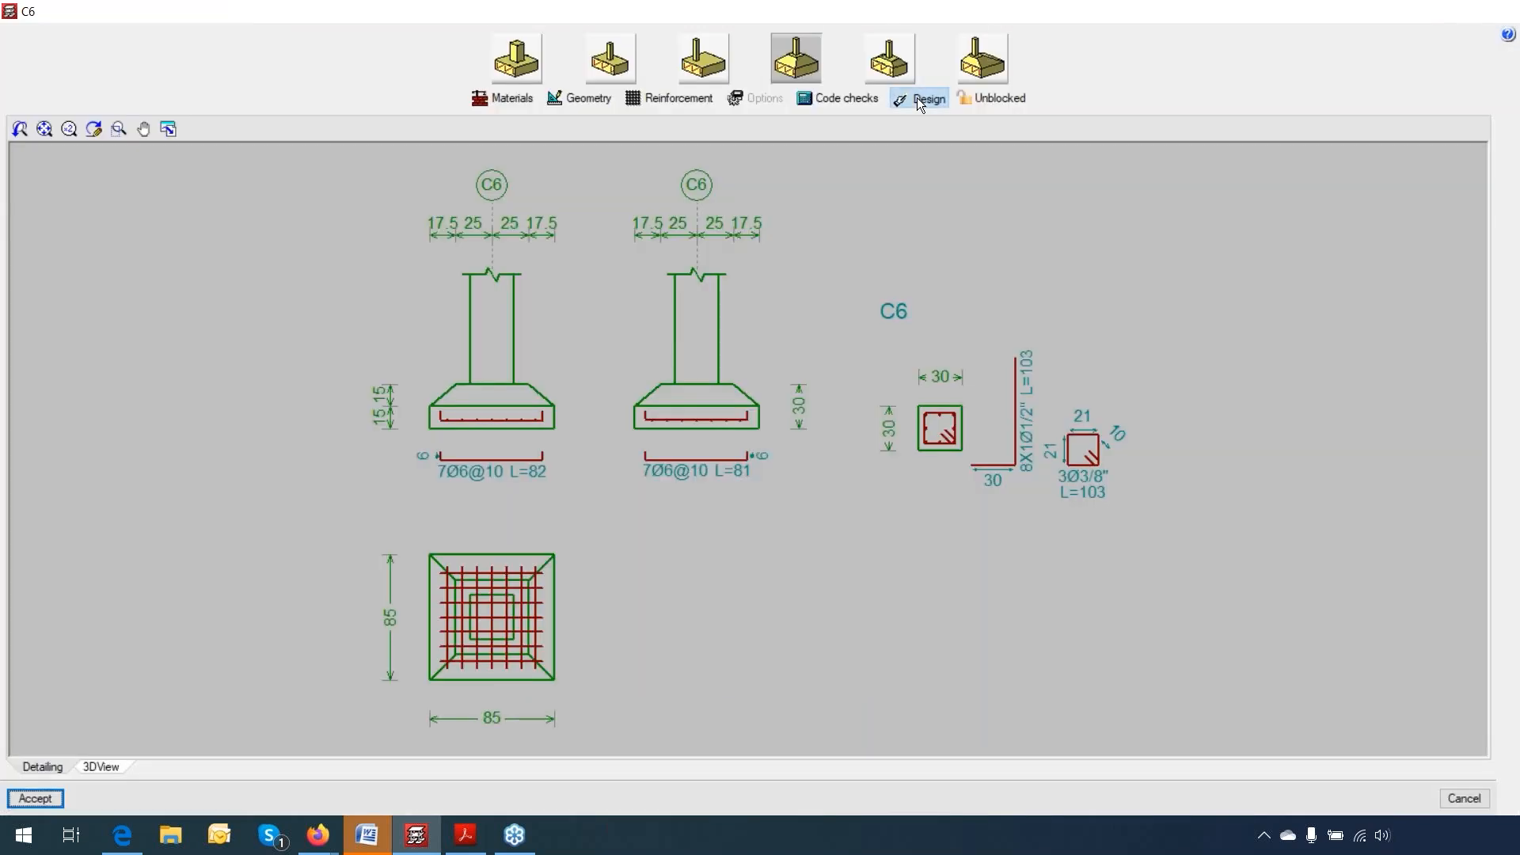
pyautogui.click(918, 98)
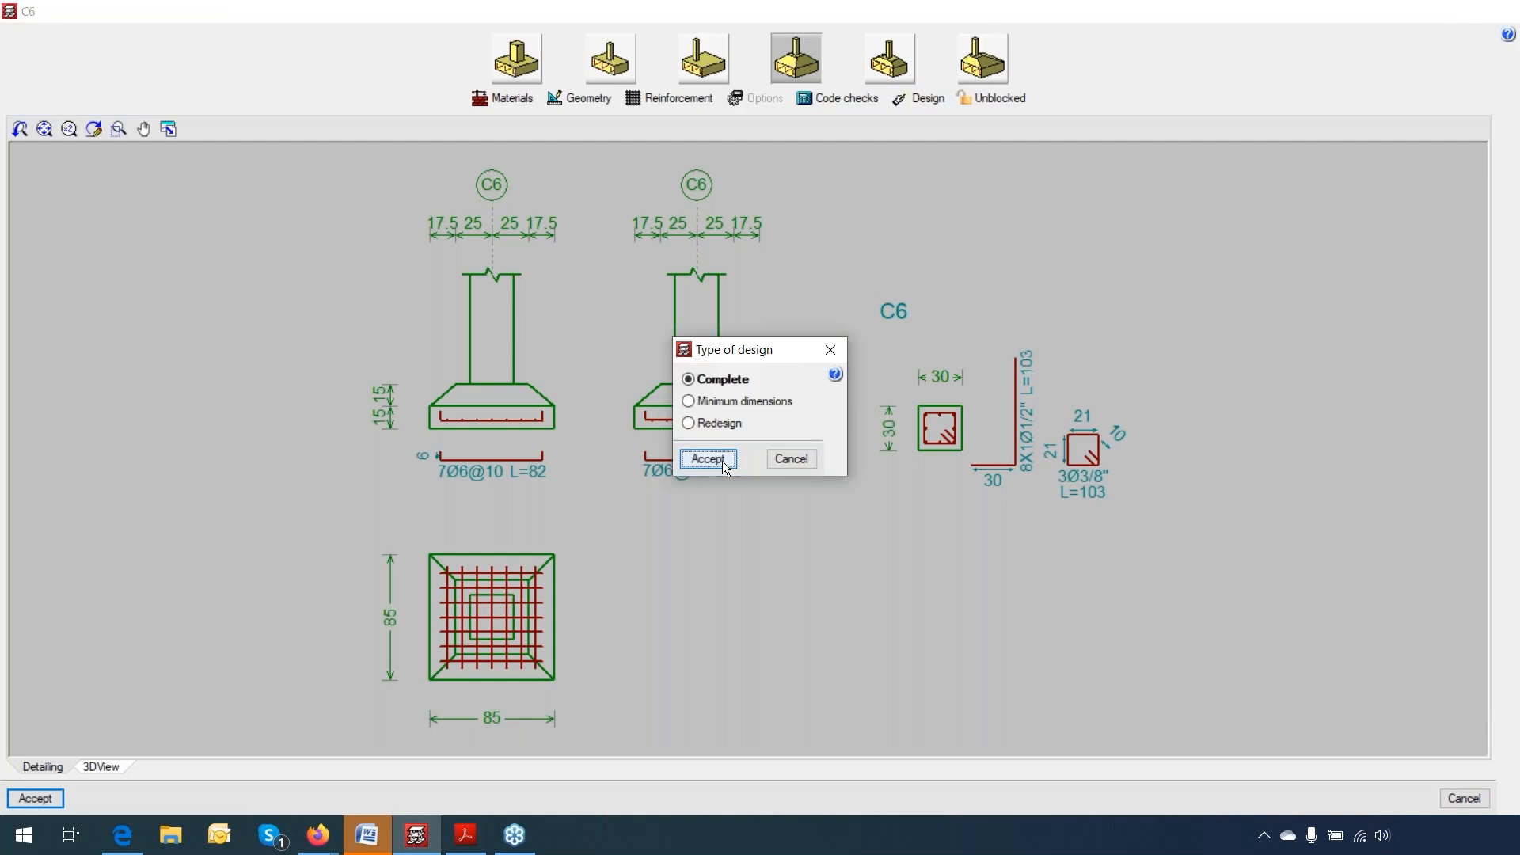
pyautogui.click(725, 466)
pyautogui.click(752, 462)
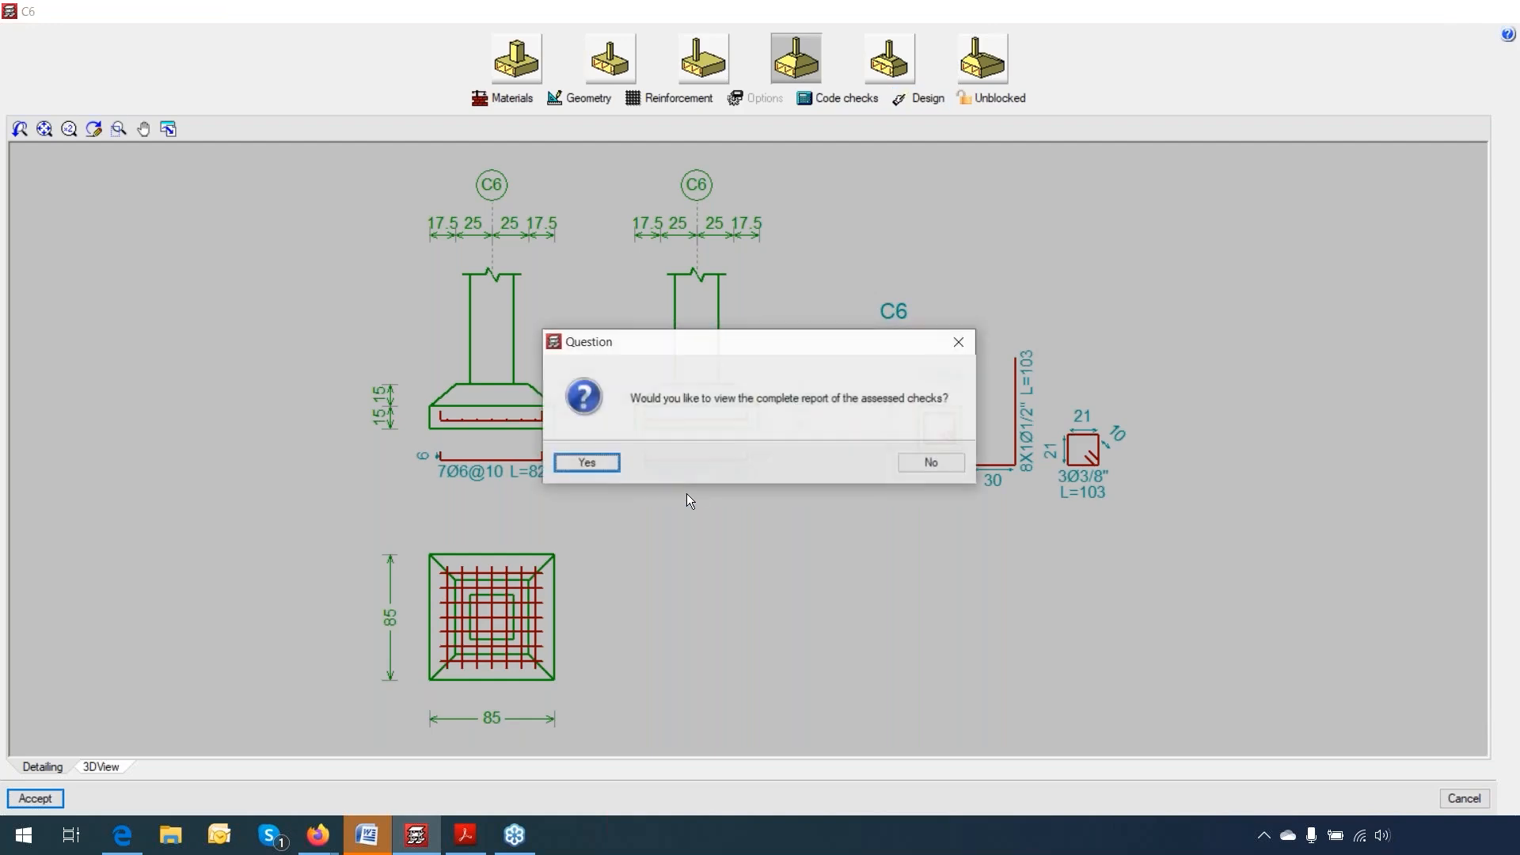
pyautogui.click(917, 463)
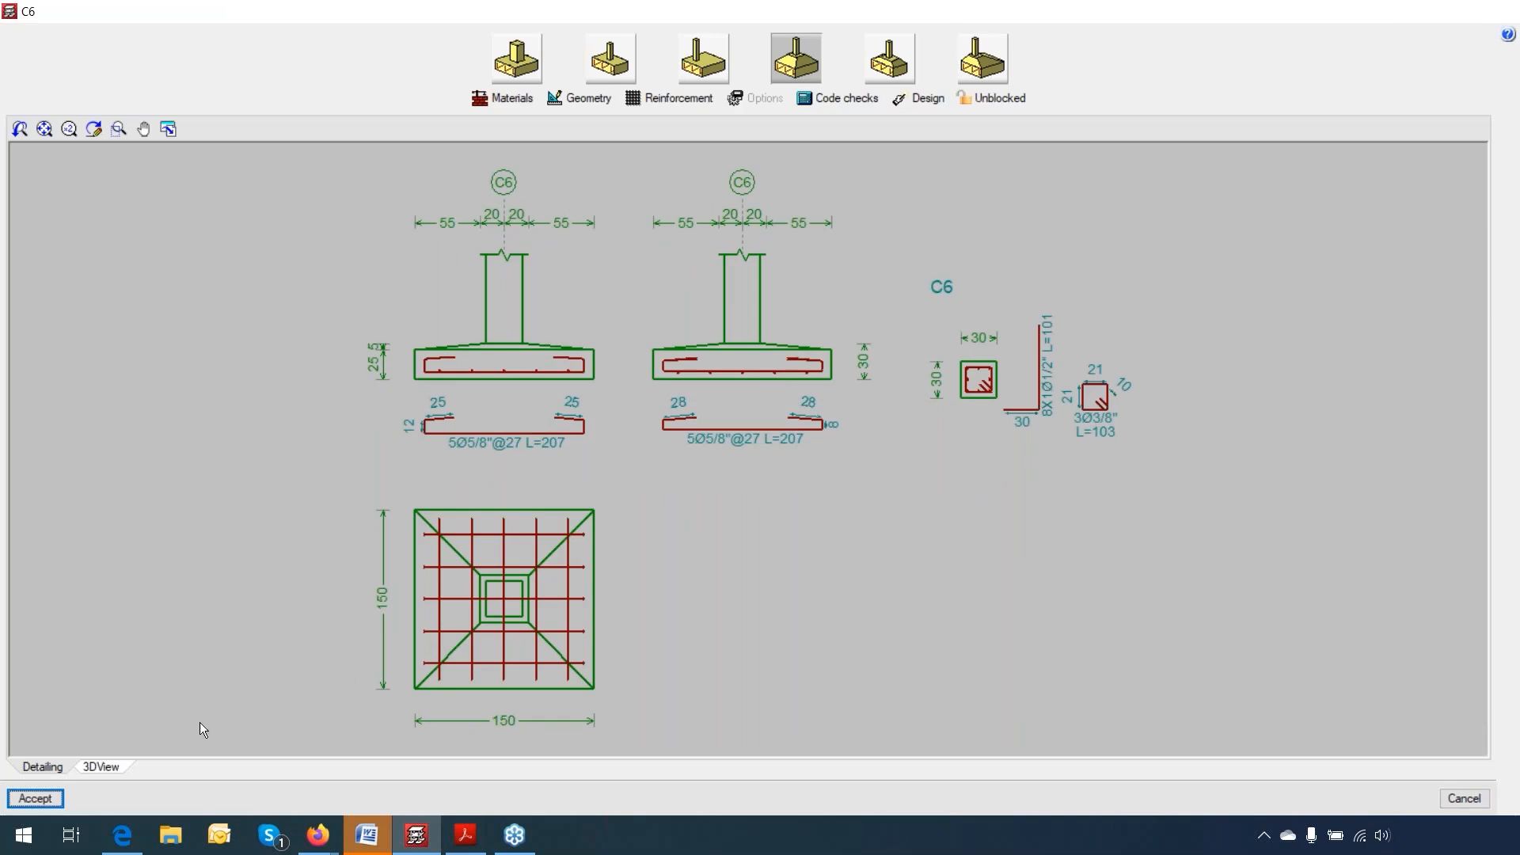
# Step: Examine the designed C6 footing and its reinforcement in the 3D view, and leave its editing
pyautogui.click(101, 767)
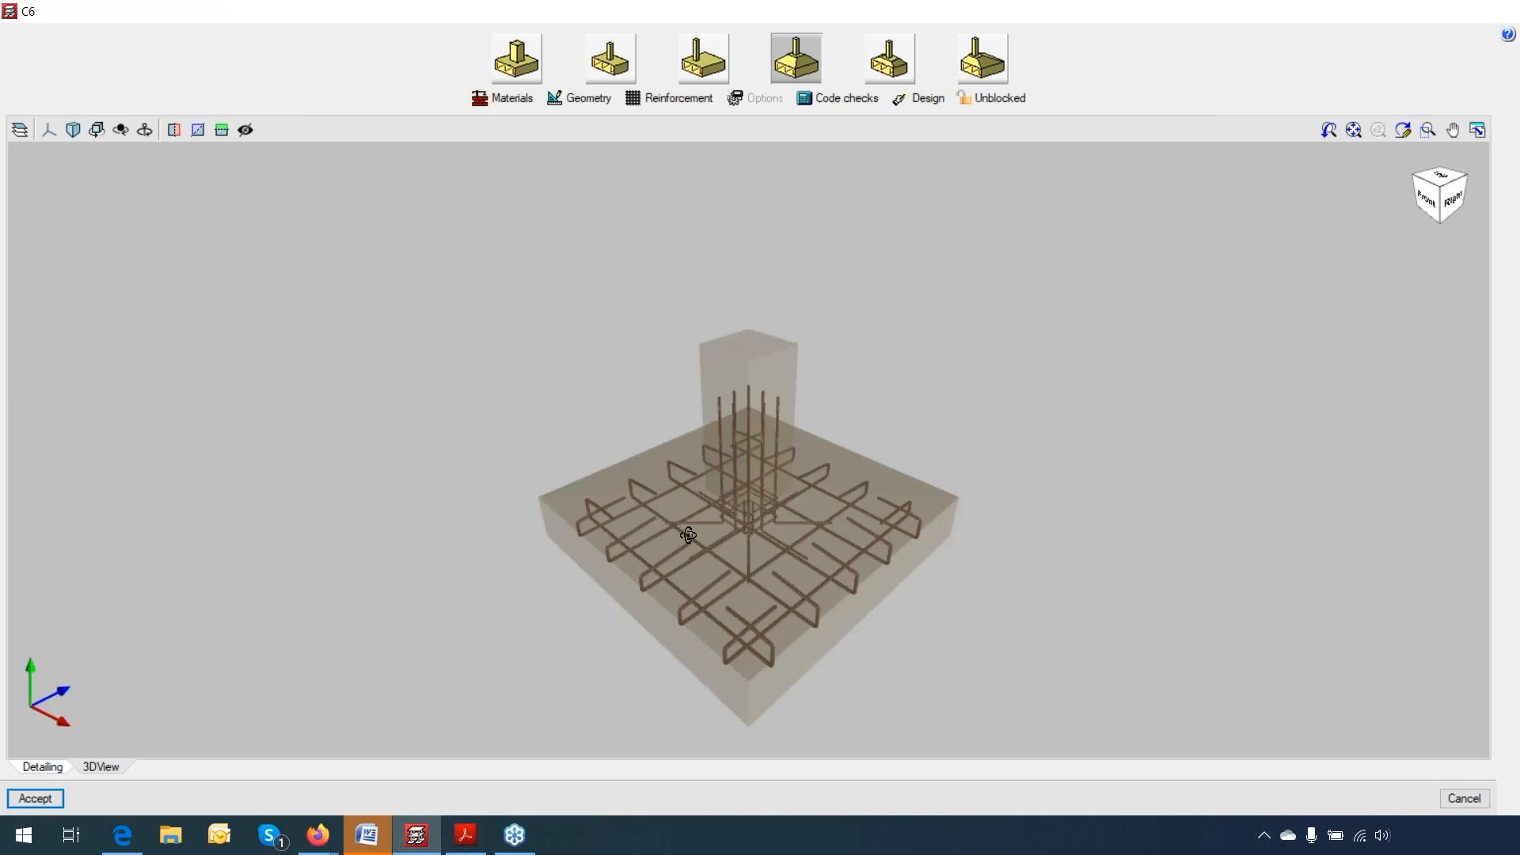
pyautogui.moveTo(689, 533); pyautogui.dragTo(839, 519)
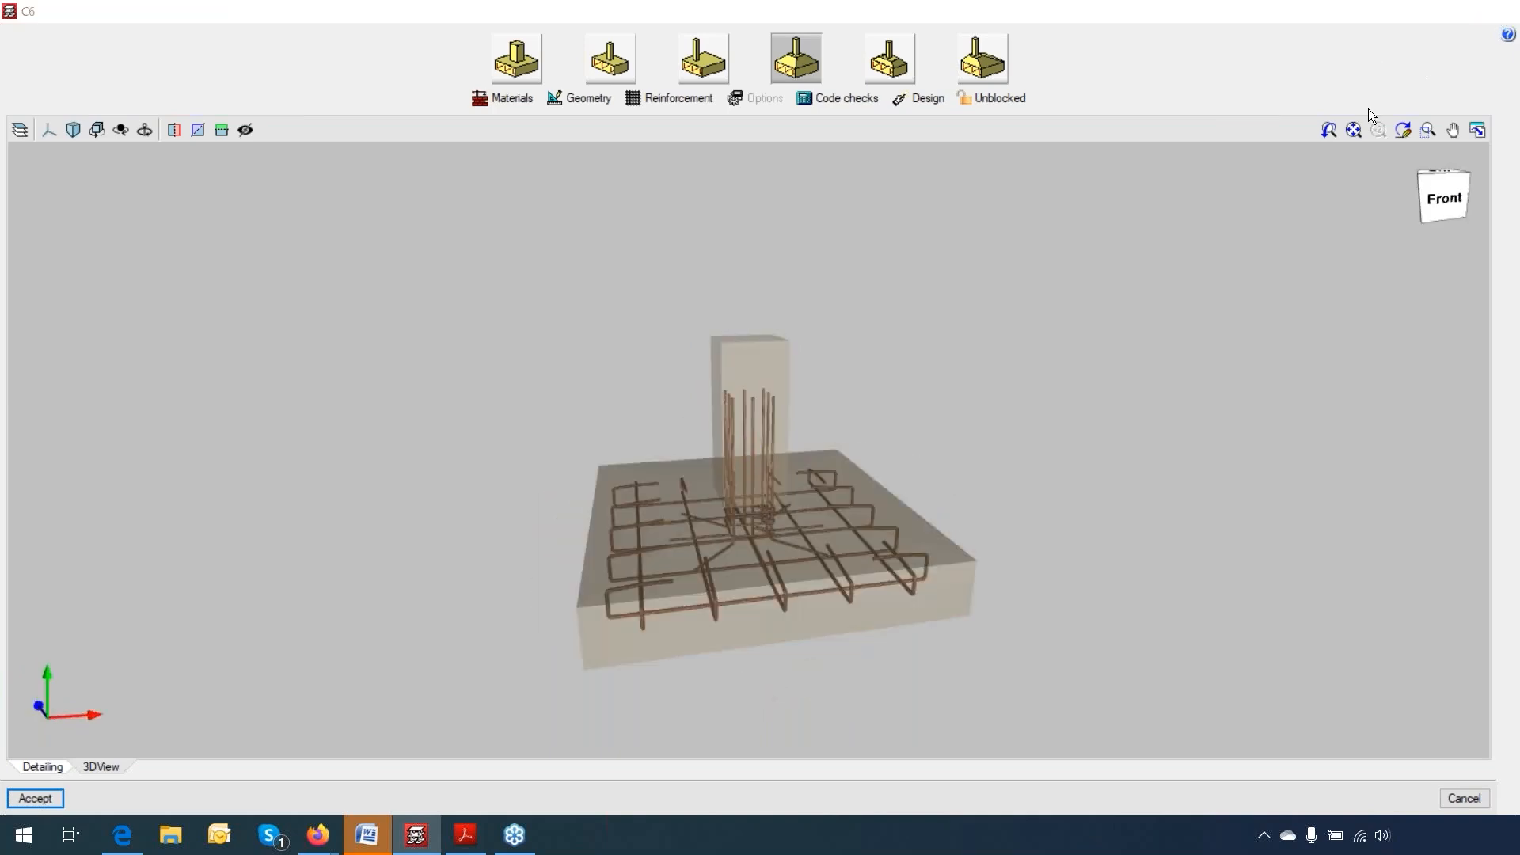
pyautogui.press('Return')
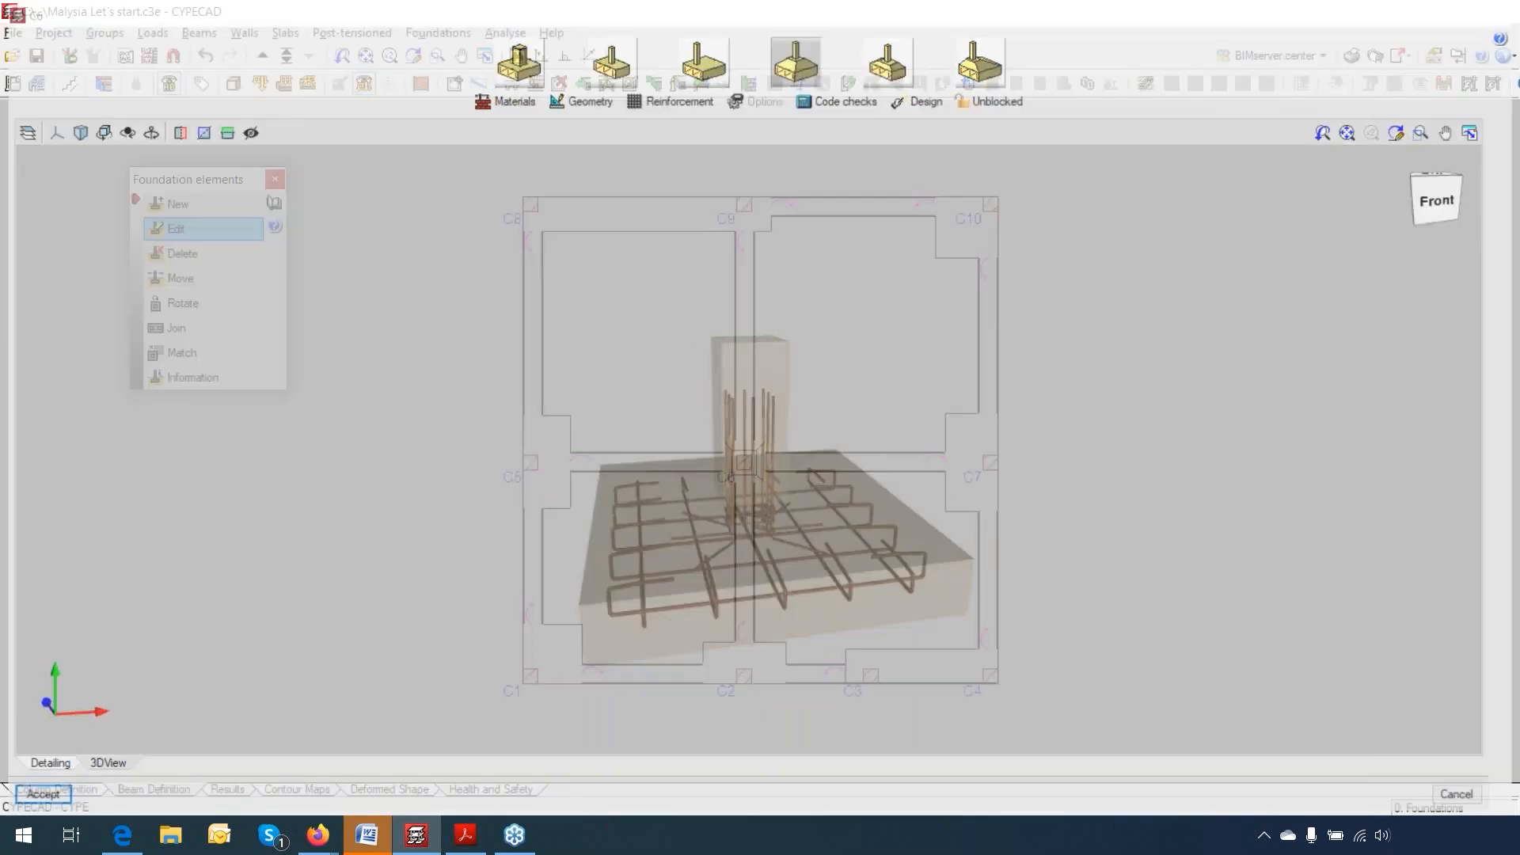
# Step: Reopen the C6 footing, run a complete design, view the full check report, and keep the resulting footing
pyautogui.click(753, 462)
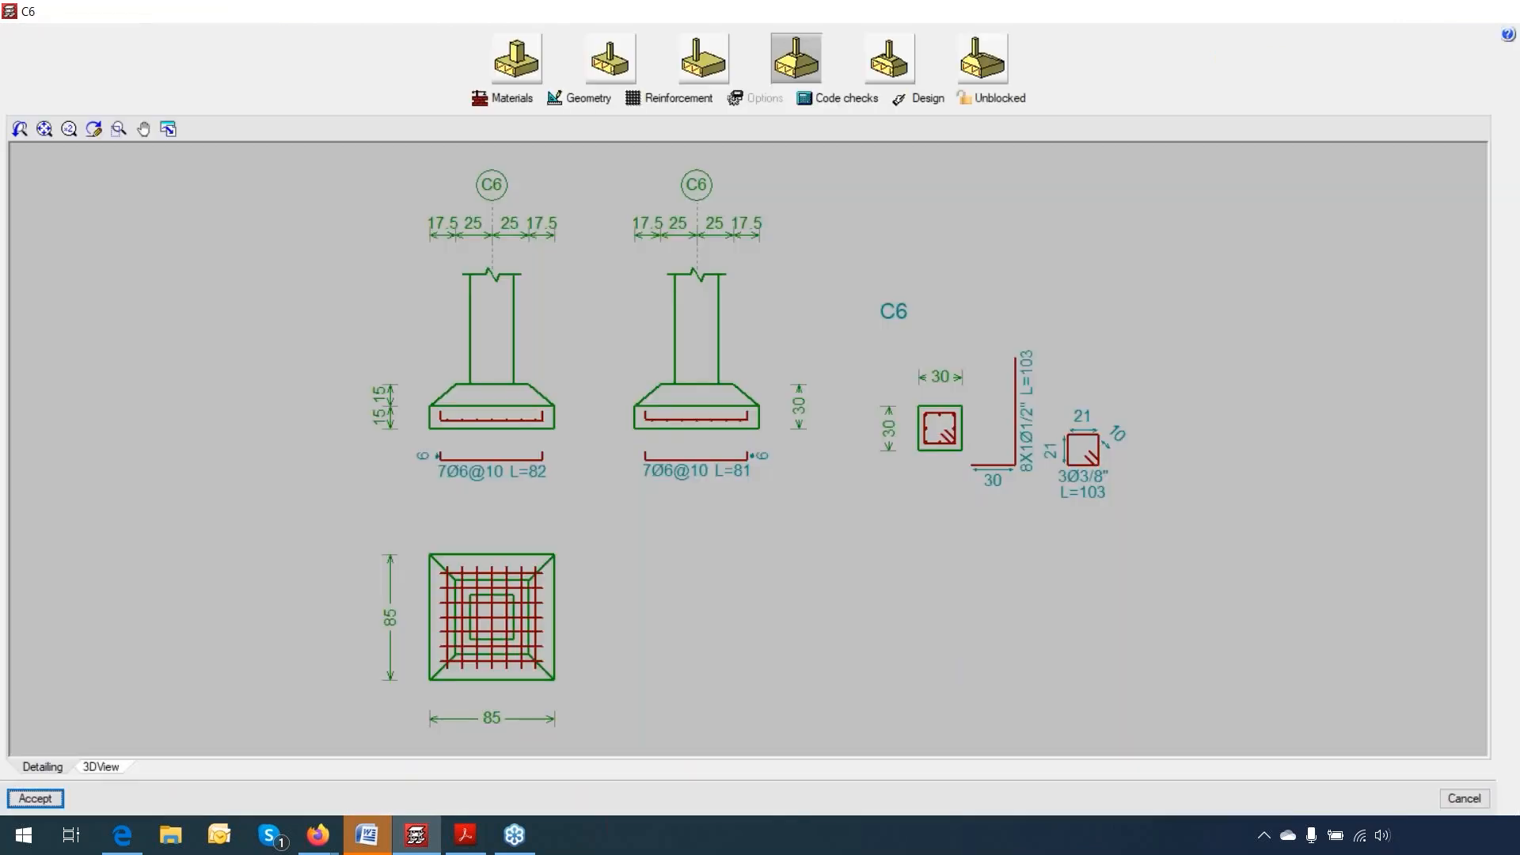
pyautogui.click(923, 101)
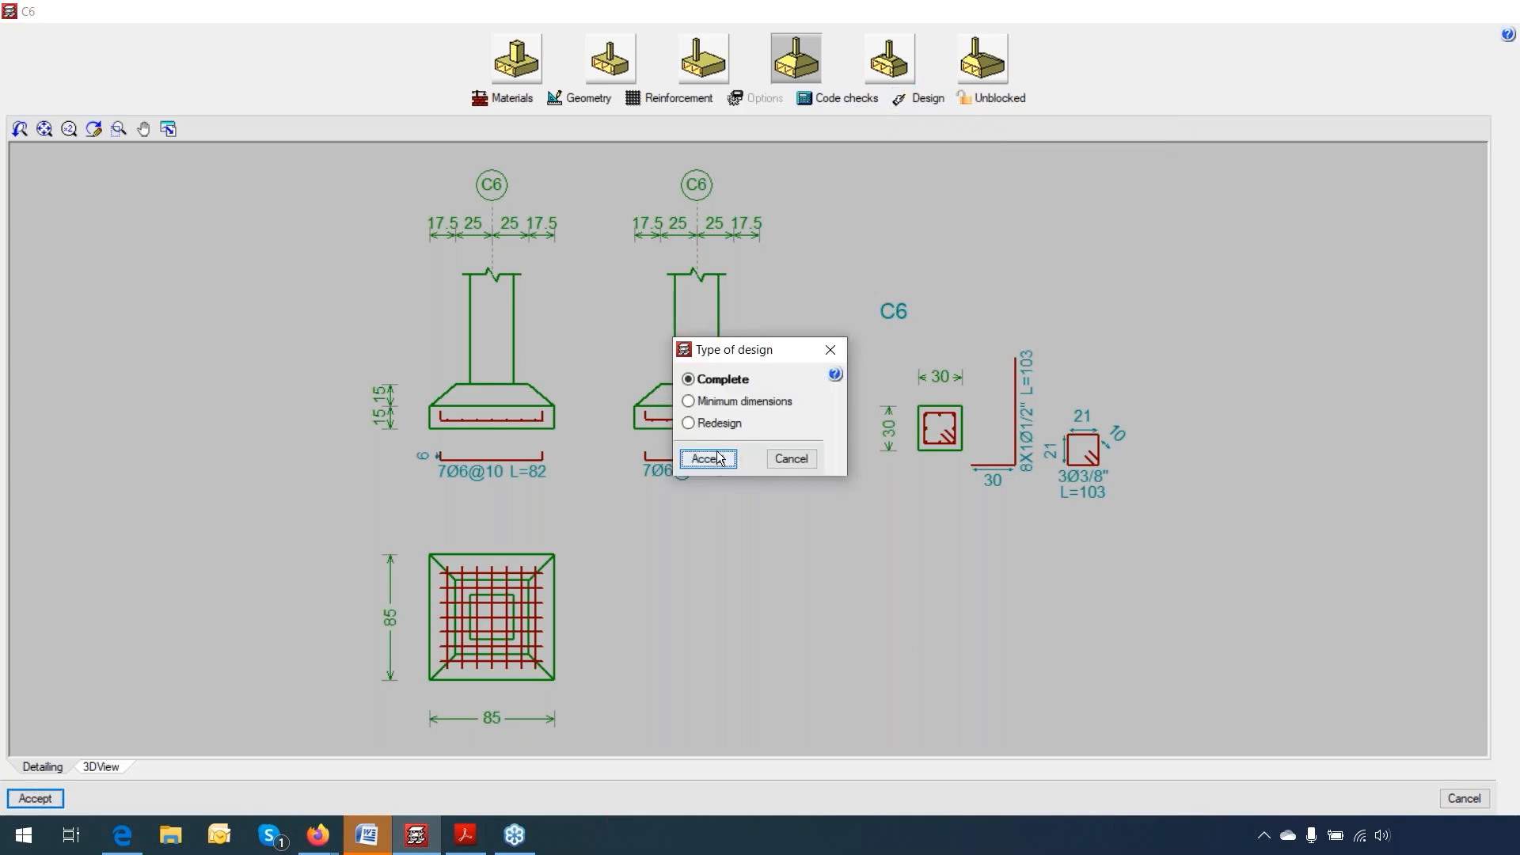
pyautogui.click(720, 458)
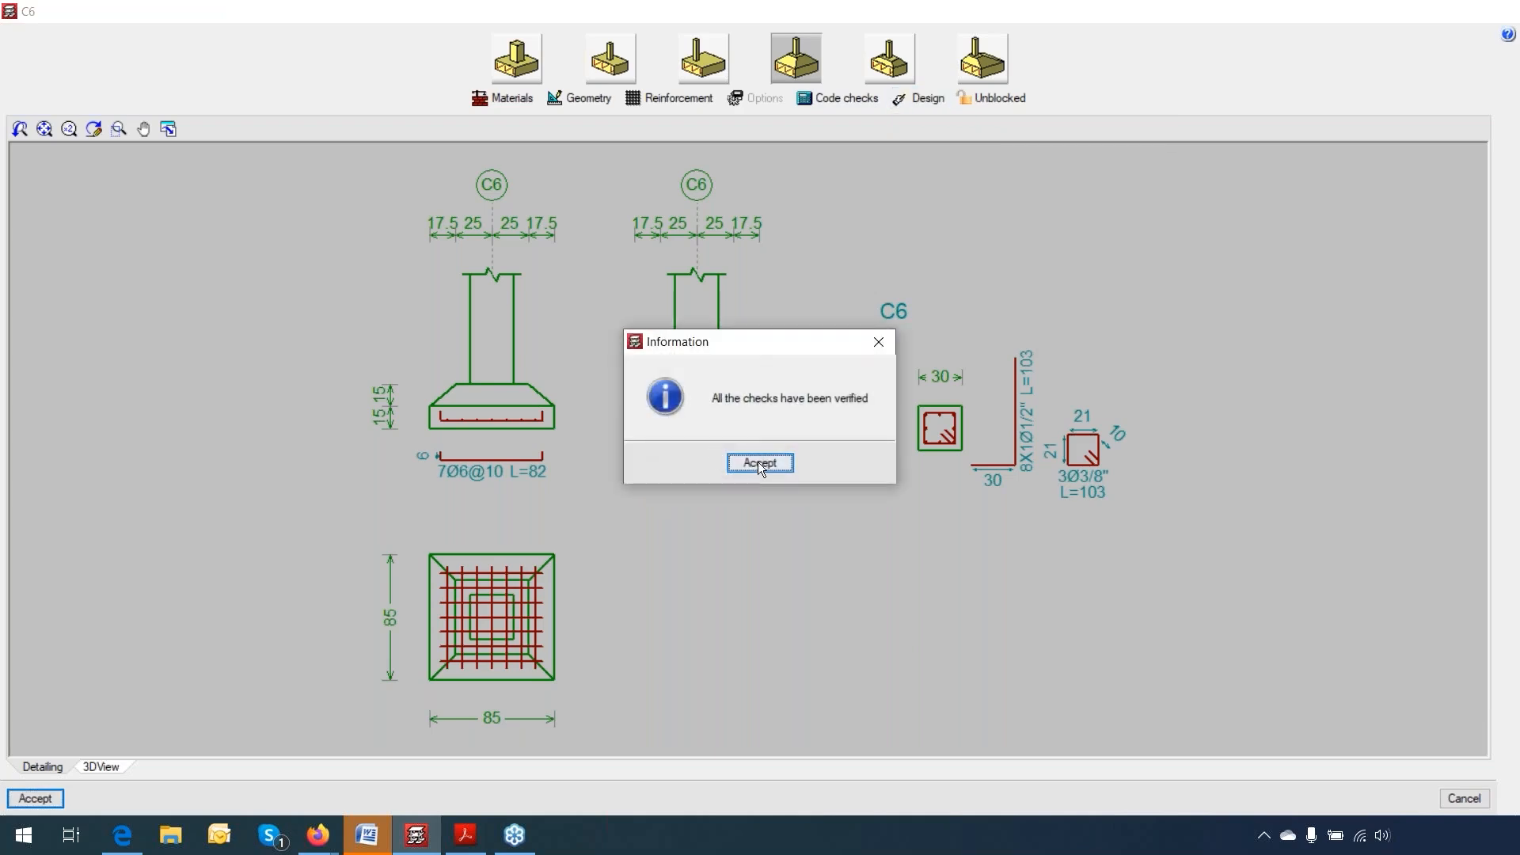
pyautogui.click(757, 465)
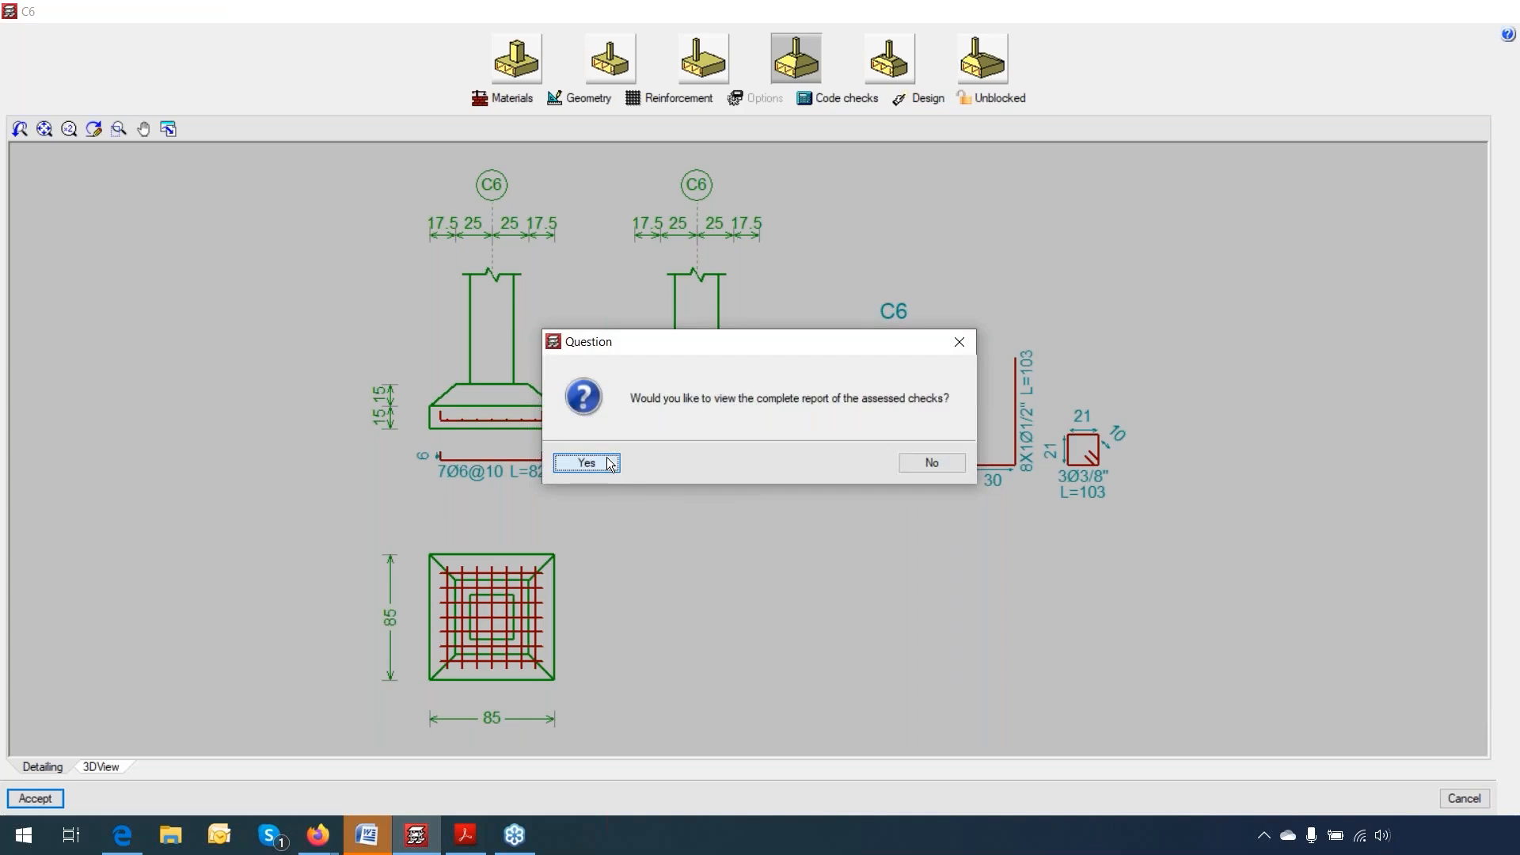
pyautogui.click(609, 463)
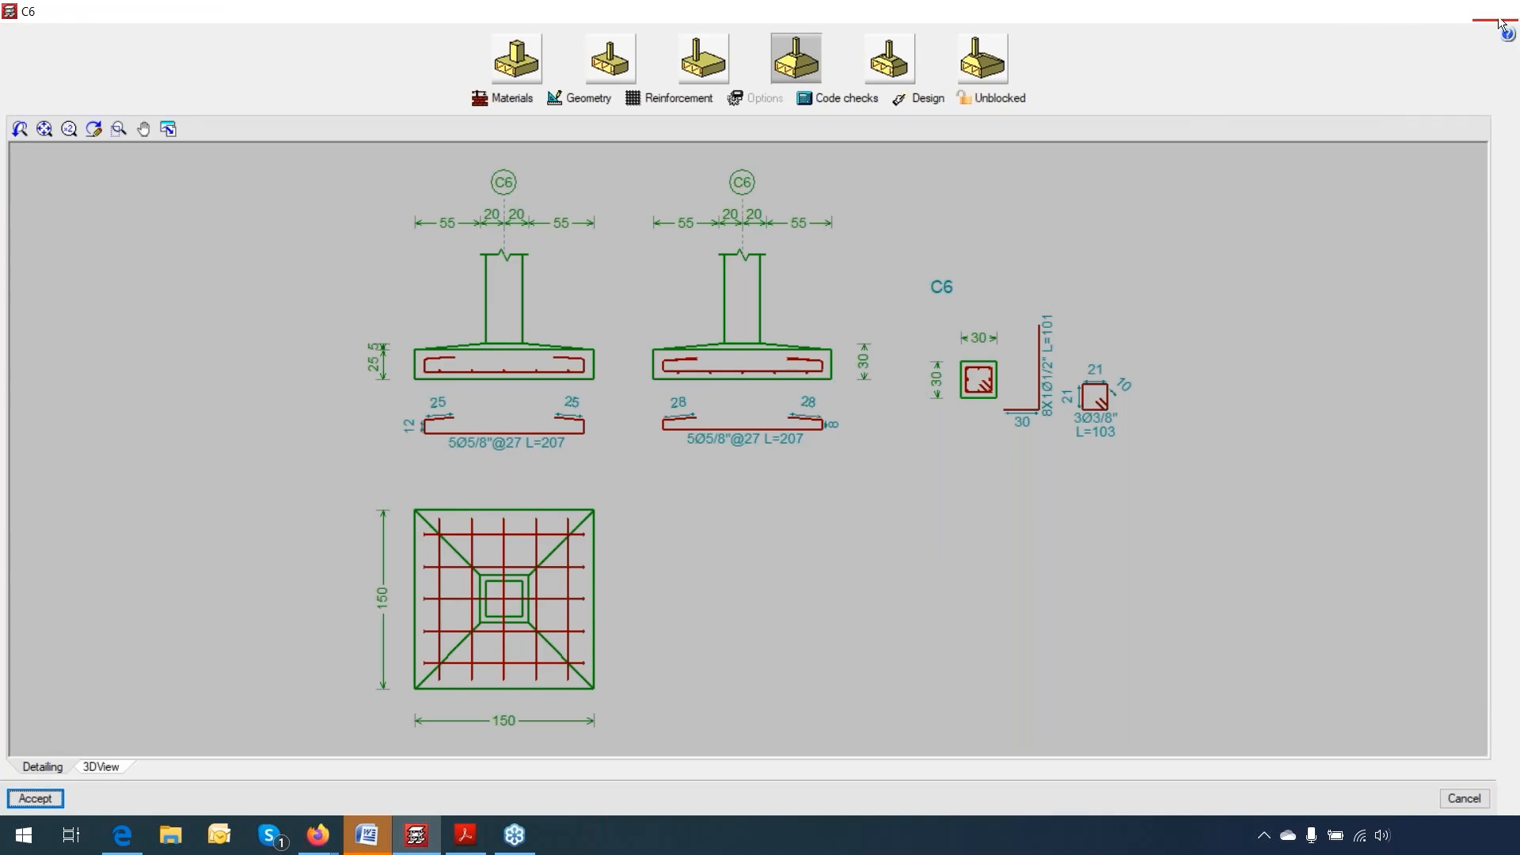
pyautogui.click(49, 801)
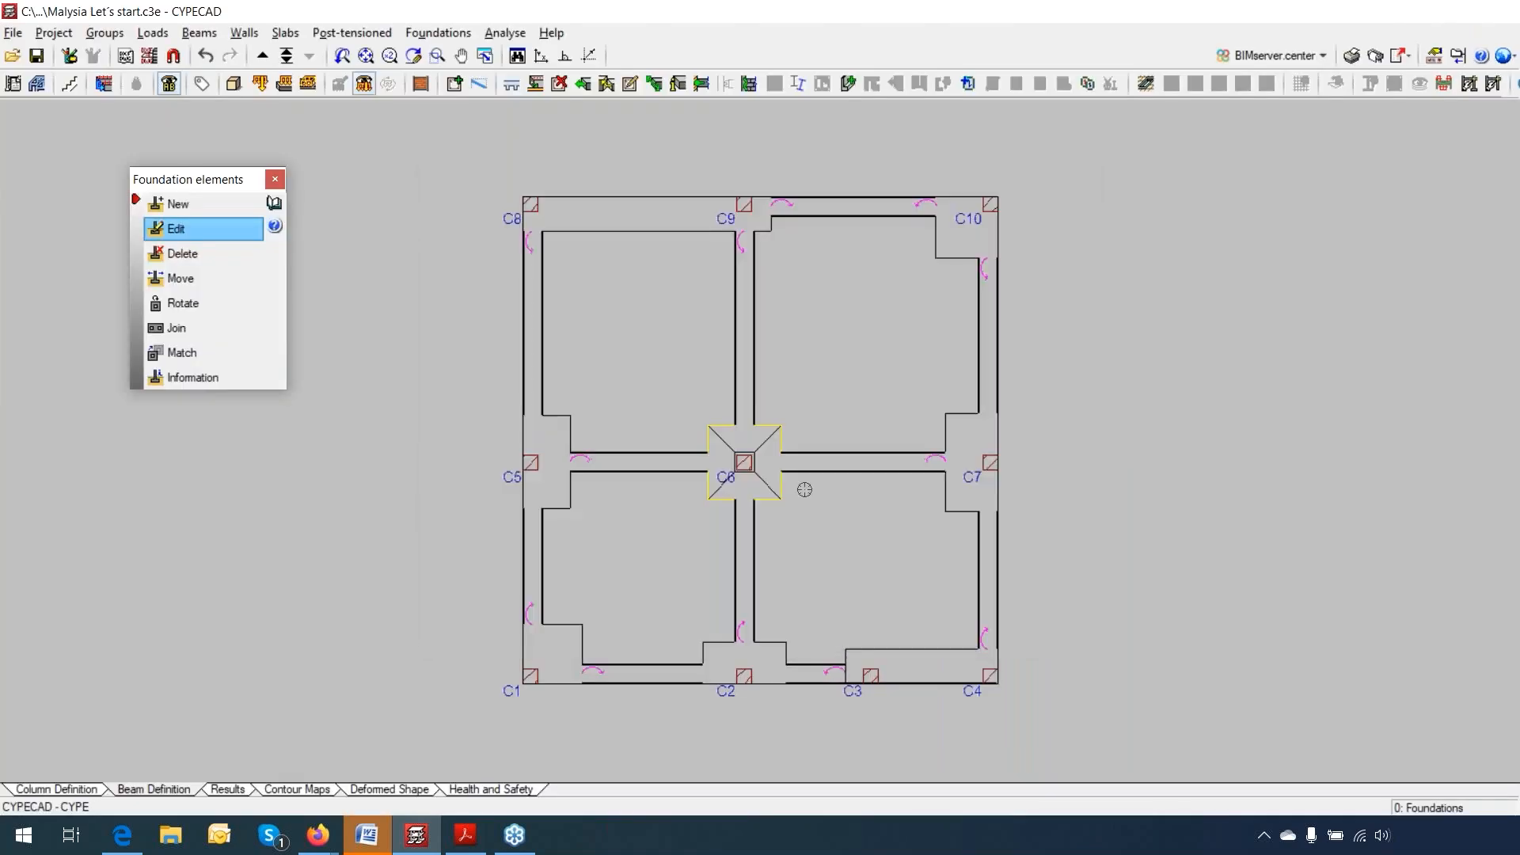
# Step: Draw a diagonal polygonal footing limit by points across the inner corner of the C10 footing
pyautogui.scroll(1, 805, 489)
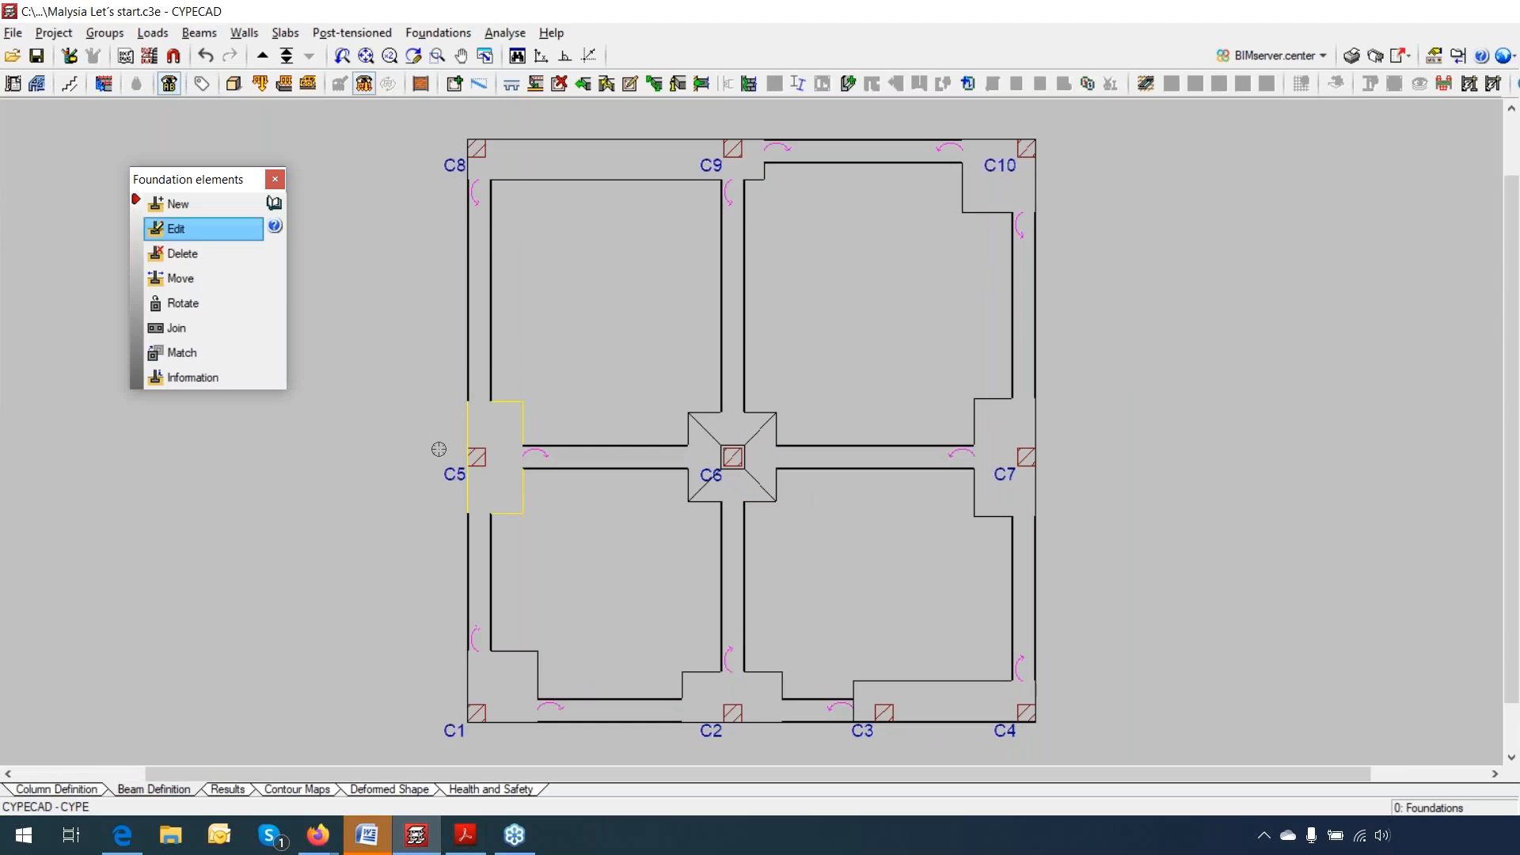
pyautogui.moveTo(767, 346); pyautogui.dragTo(662, 349, button='middle')
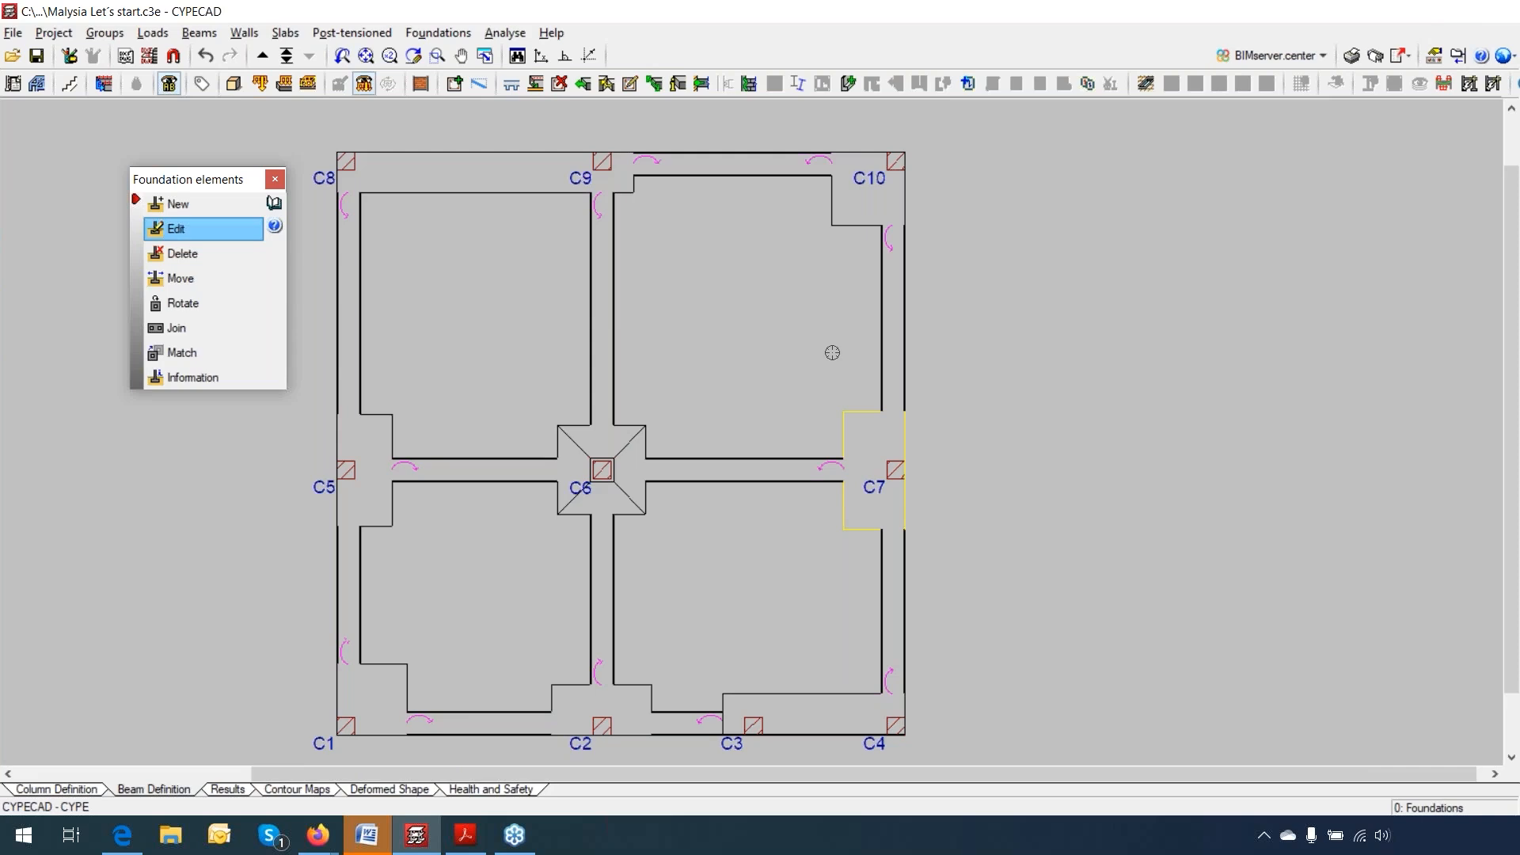
pyautogui.click(276, 185)
pyautogui.click(455, 36)
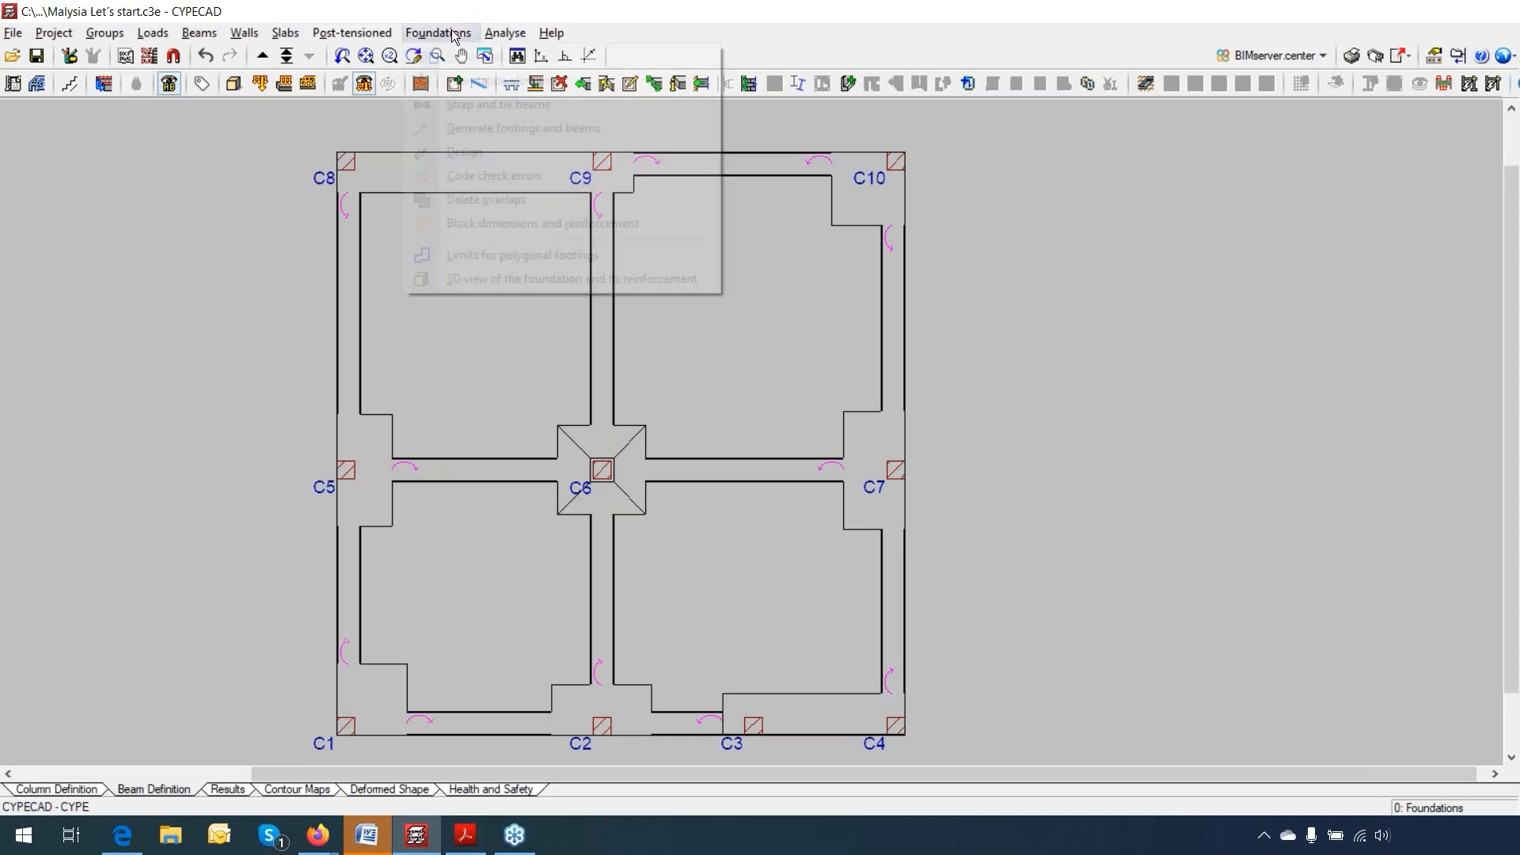
pyautogui.click(482, 262)
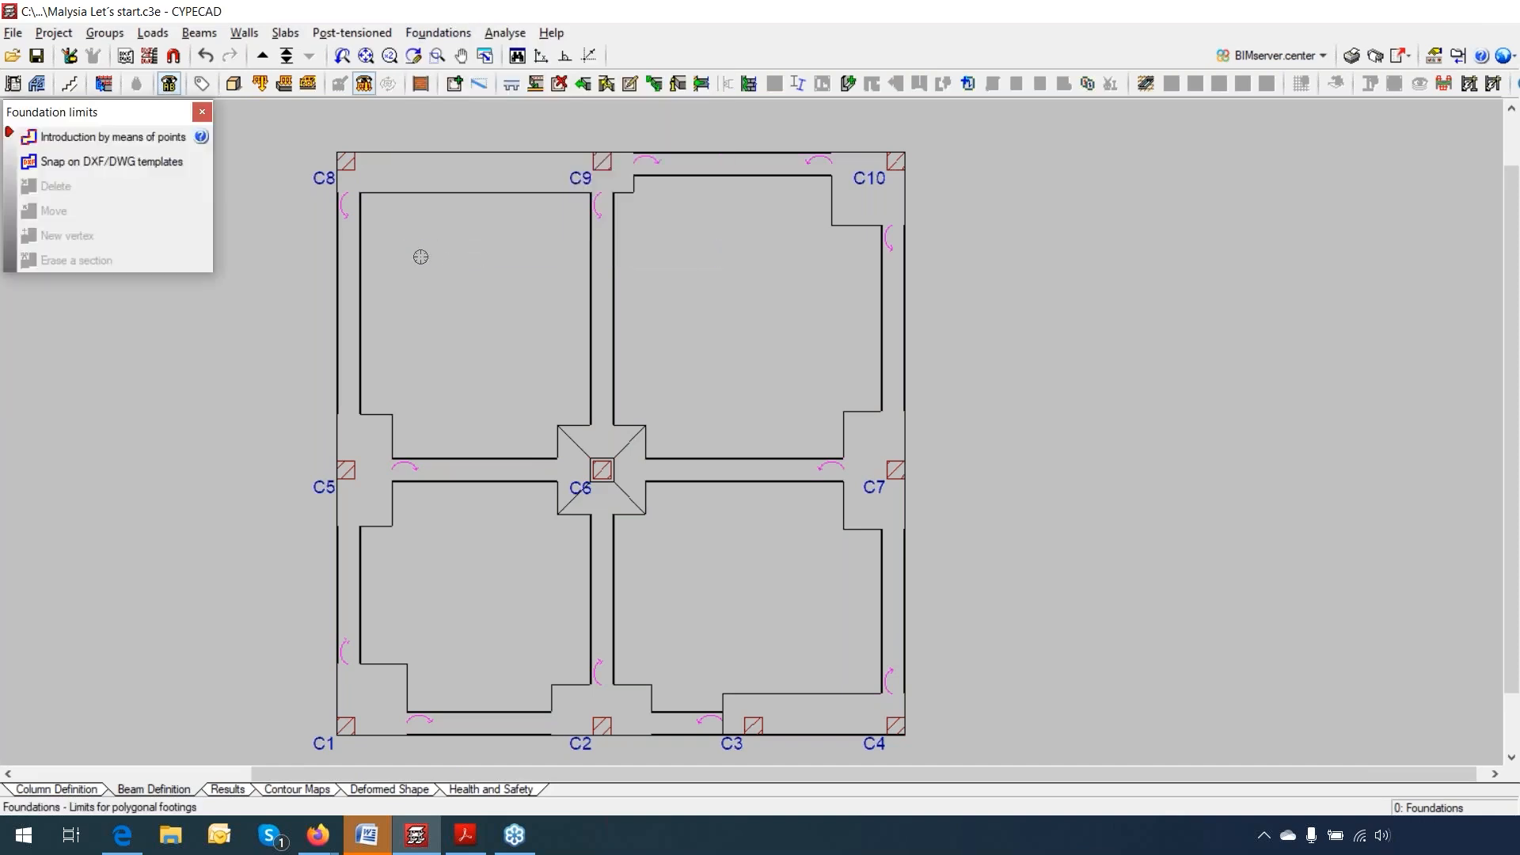
pyautogui.moveTo(150, 117); pyautogui.dragTo(415, 221)
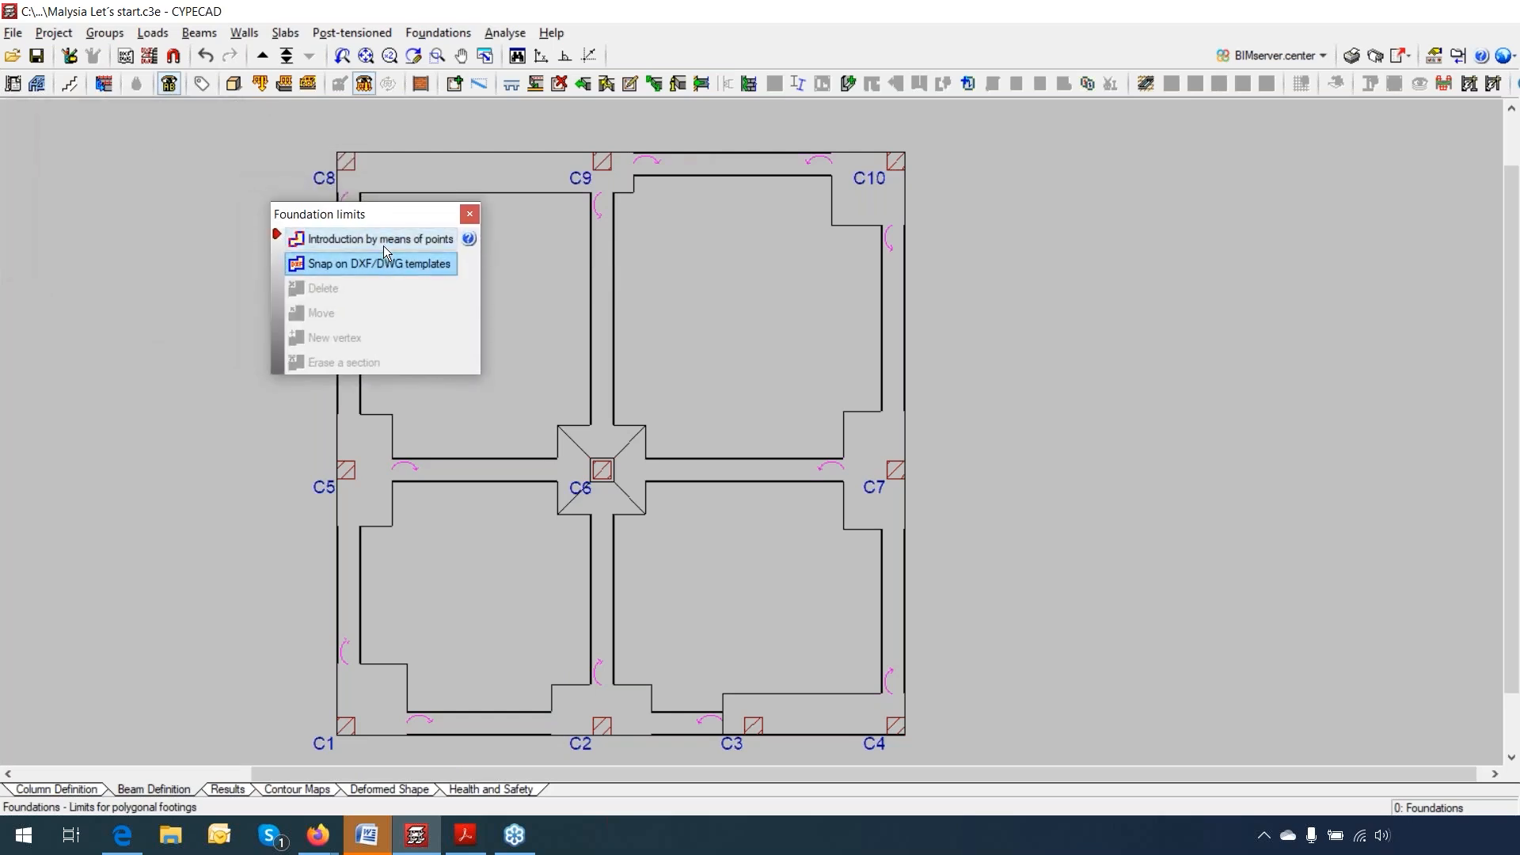
pyautogui.click(387, 240)
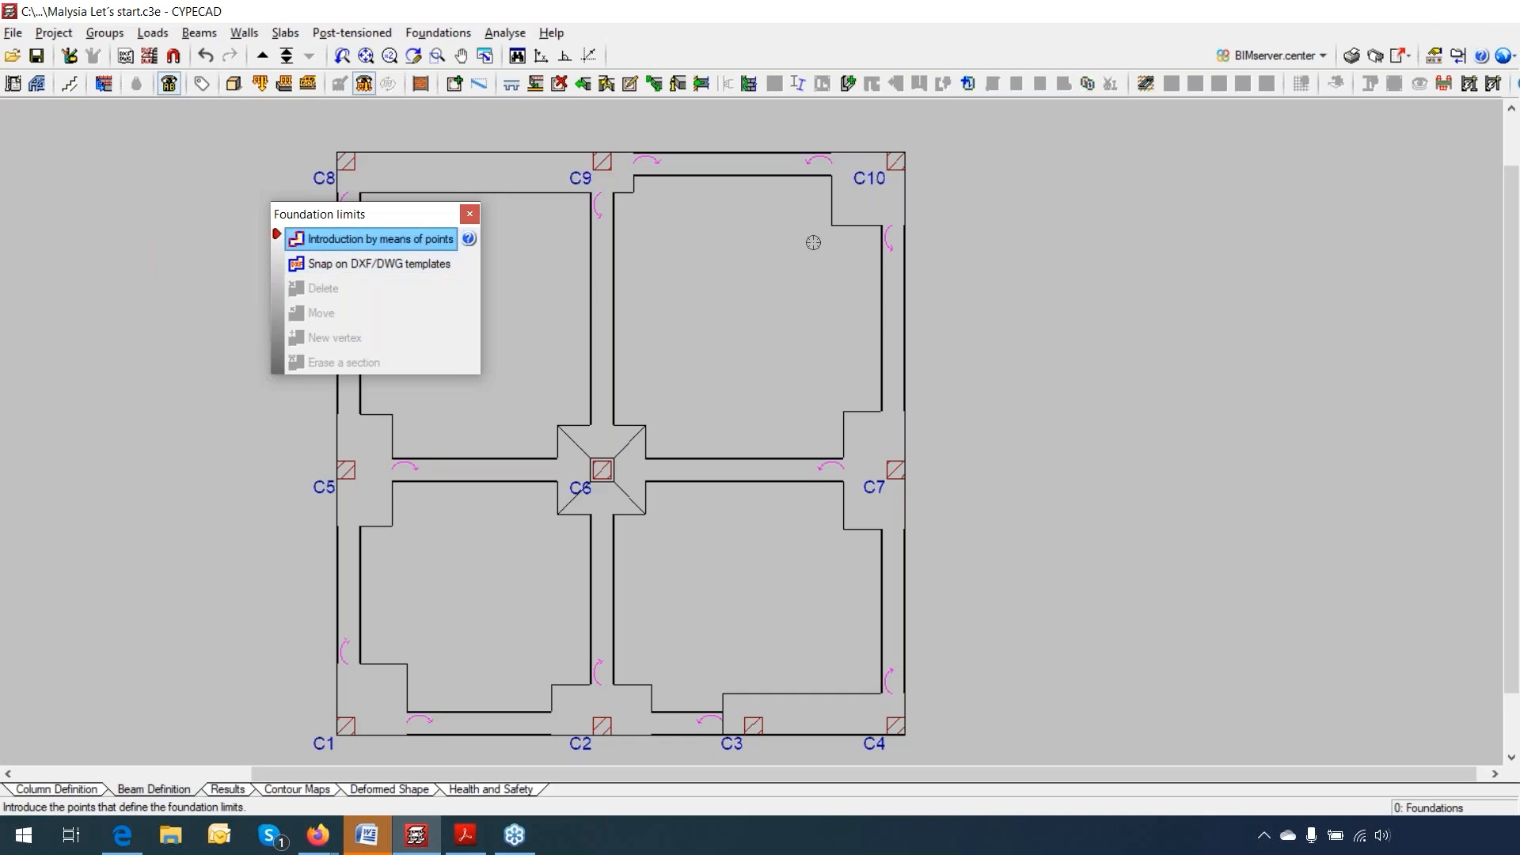
pyautogui.scroll(3, 813, 242)
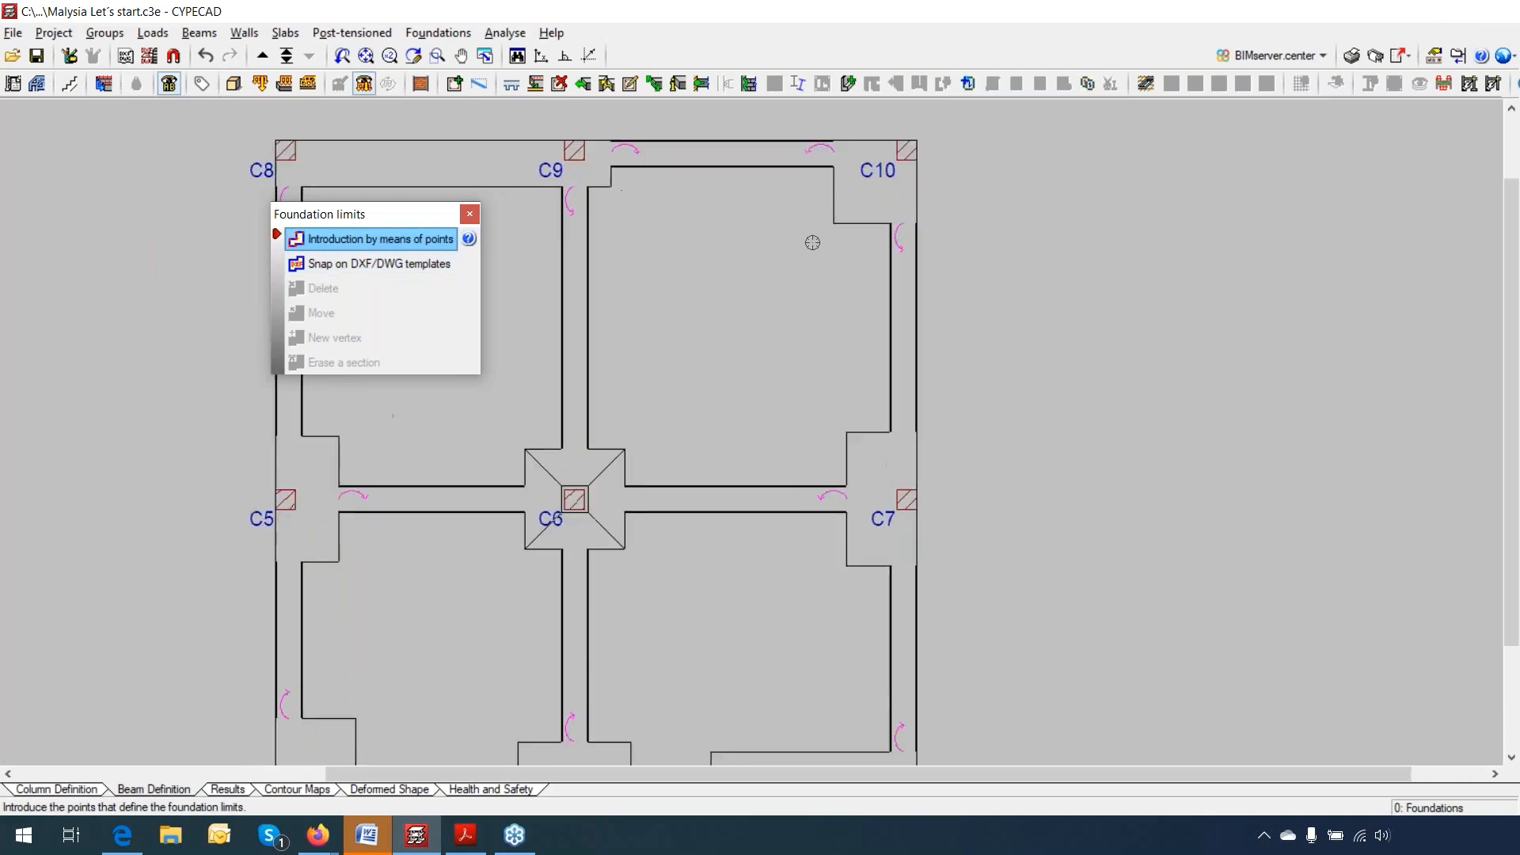
pyautogui.click(828, 194)
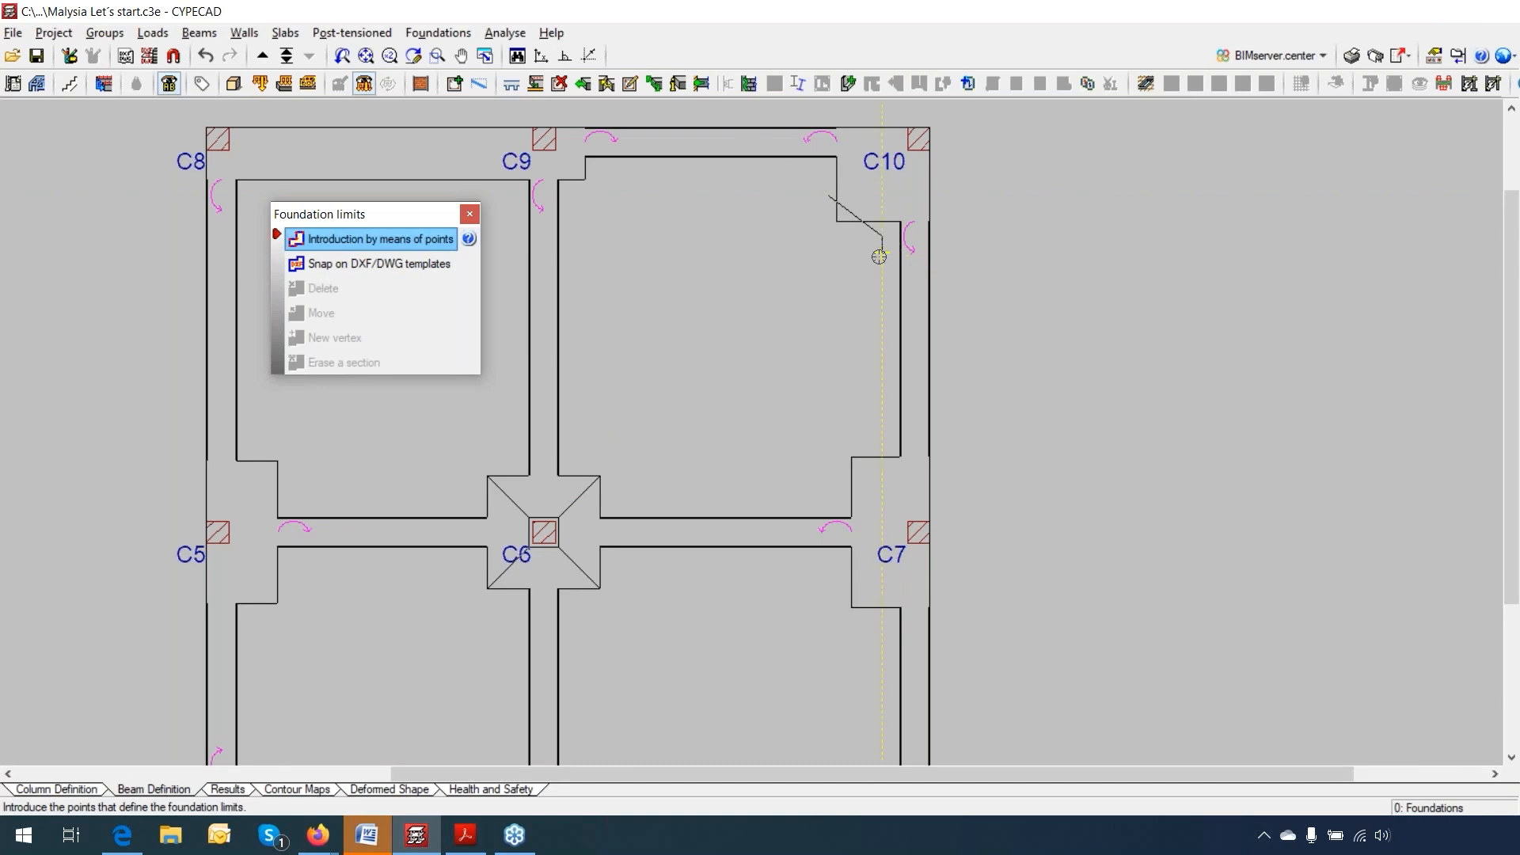
pyautogui.click(881, 235)
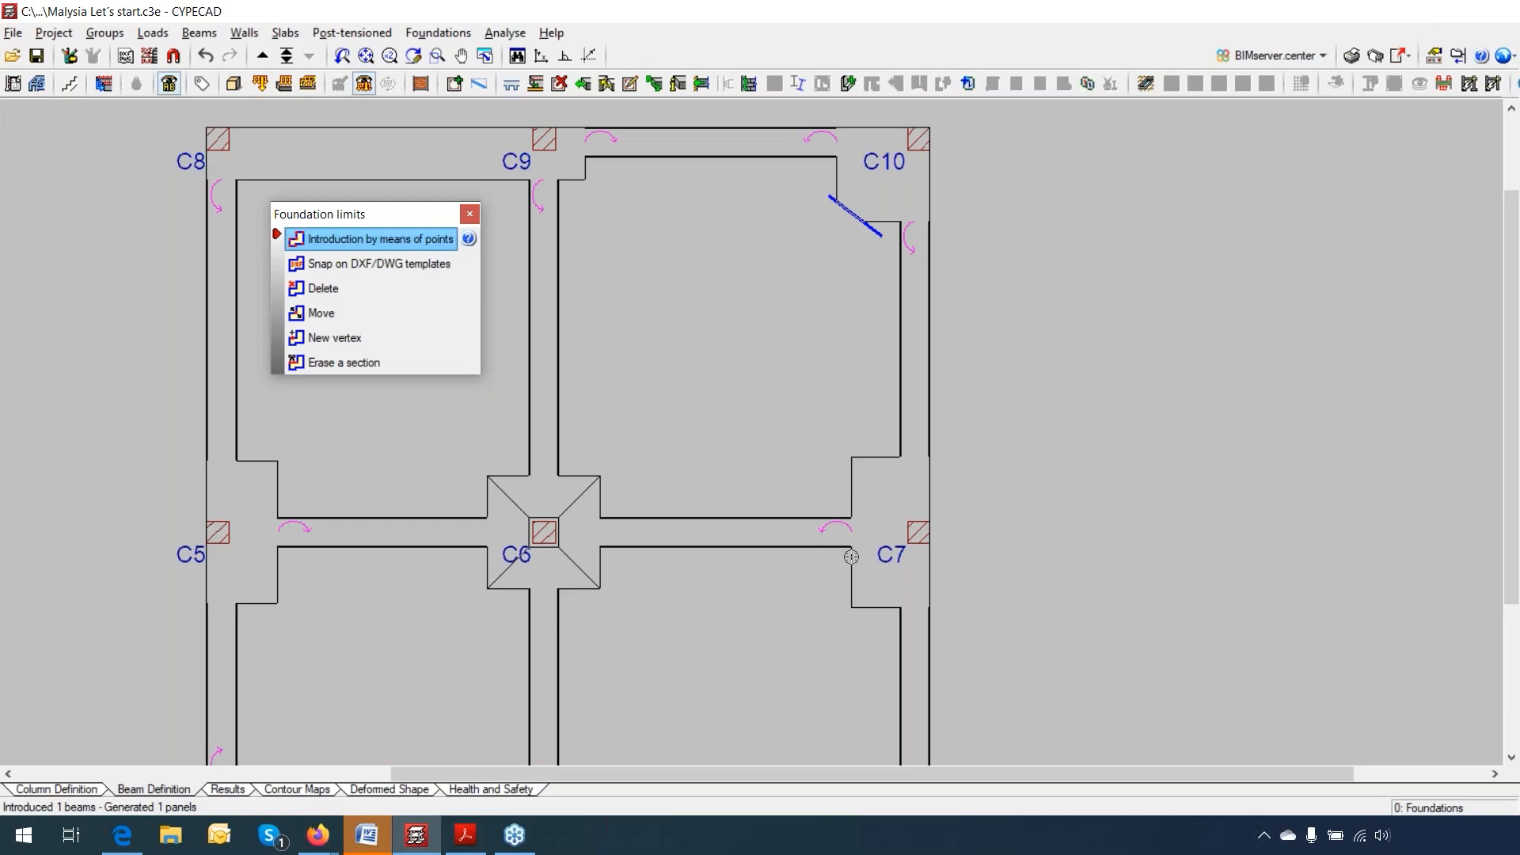
# Step: With orthogonal drawing on, add an L-shaped polygonal footing limit notching the C7 footing's inner corner towards C10, and finish defining limits
pyautogui.scroll(1, 851, 557)
pyautogui.scroll(1, 851, 556)
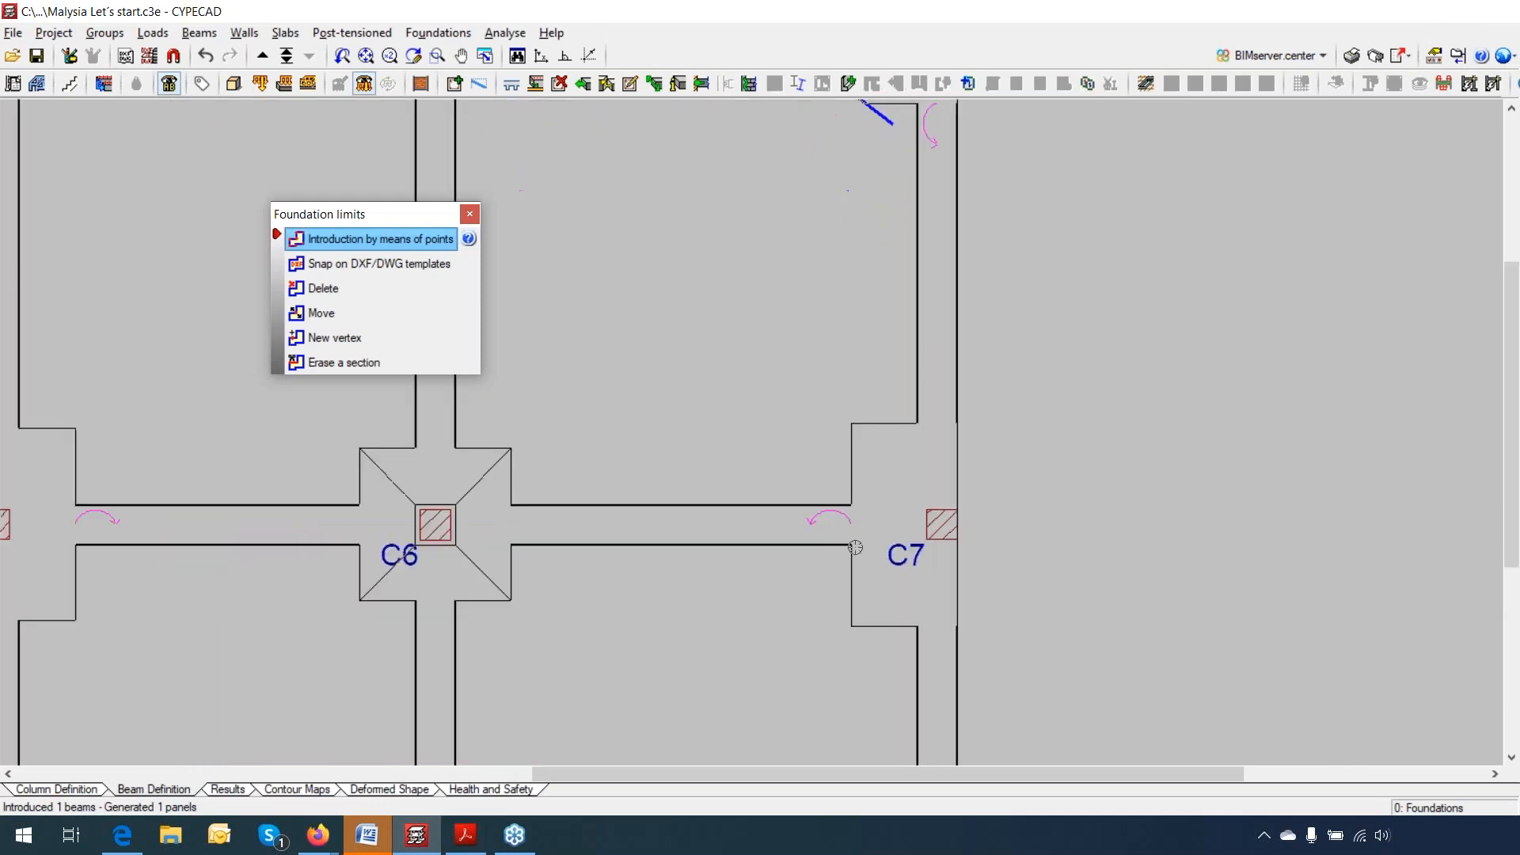
pyautogui.scroll(1, 855, 547)
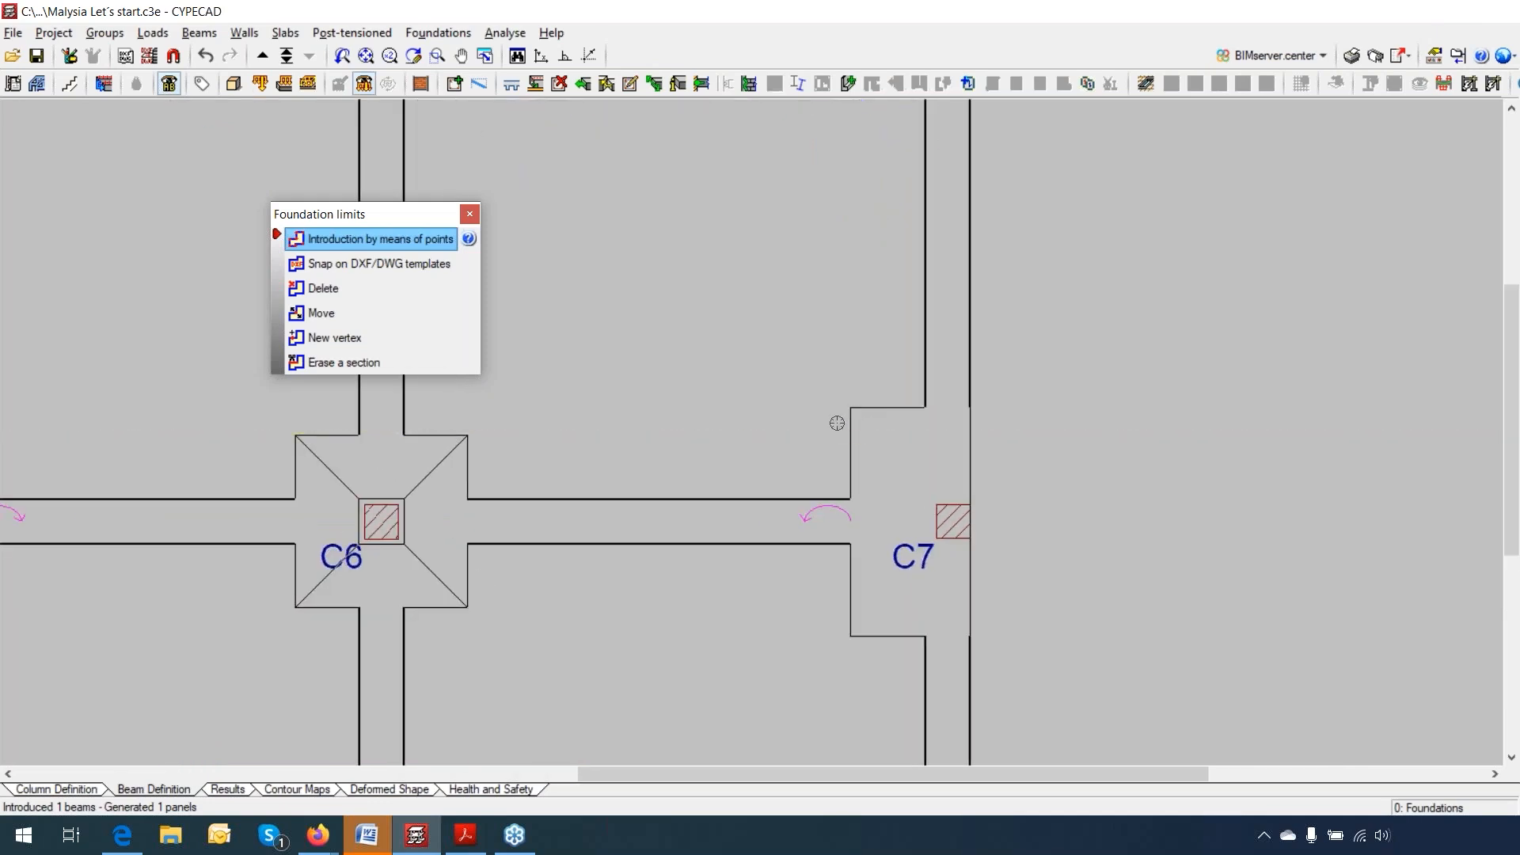
pyautogui.click(565, 57)
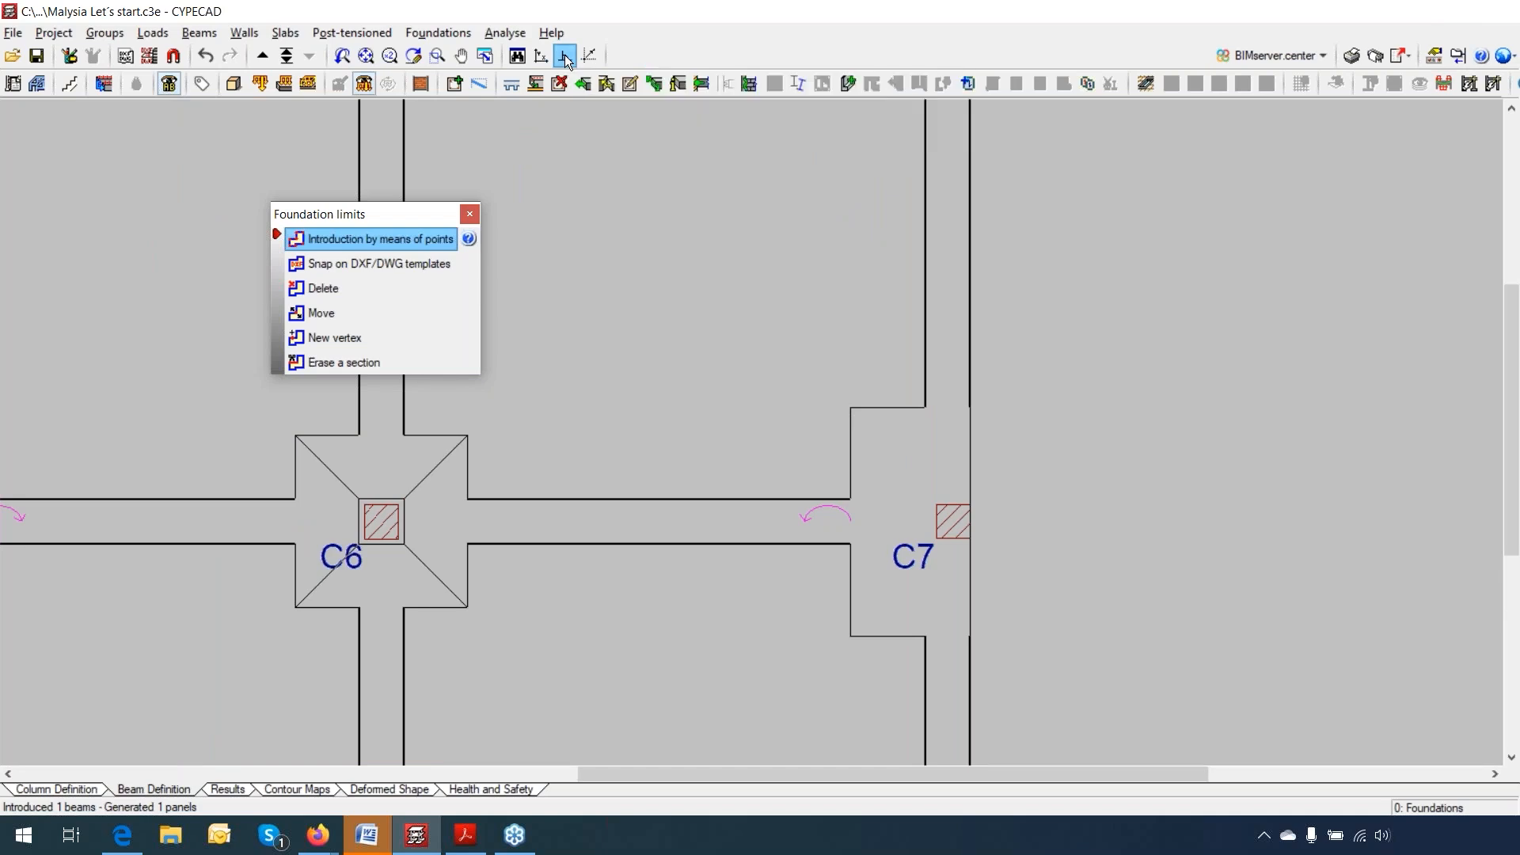
pyautogui.click(875, 426)
pyautogui.click(807, 372)
pyautogui.rightClick(794, 372)
pyautogui.scroll(-2, 799, 323)
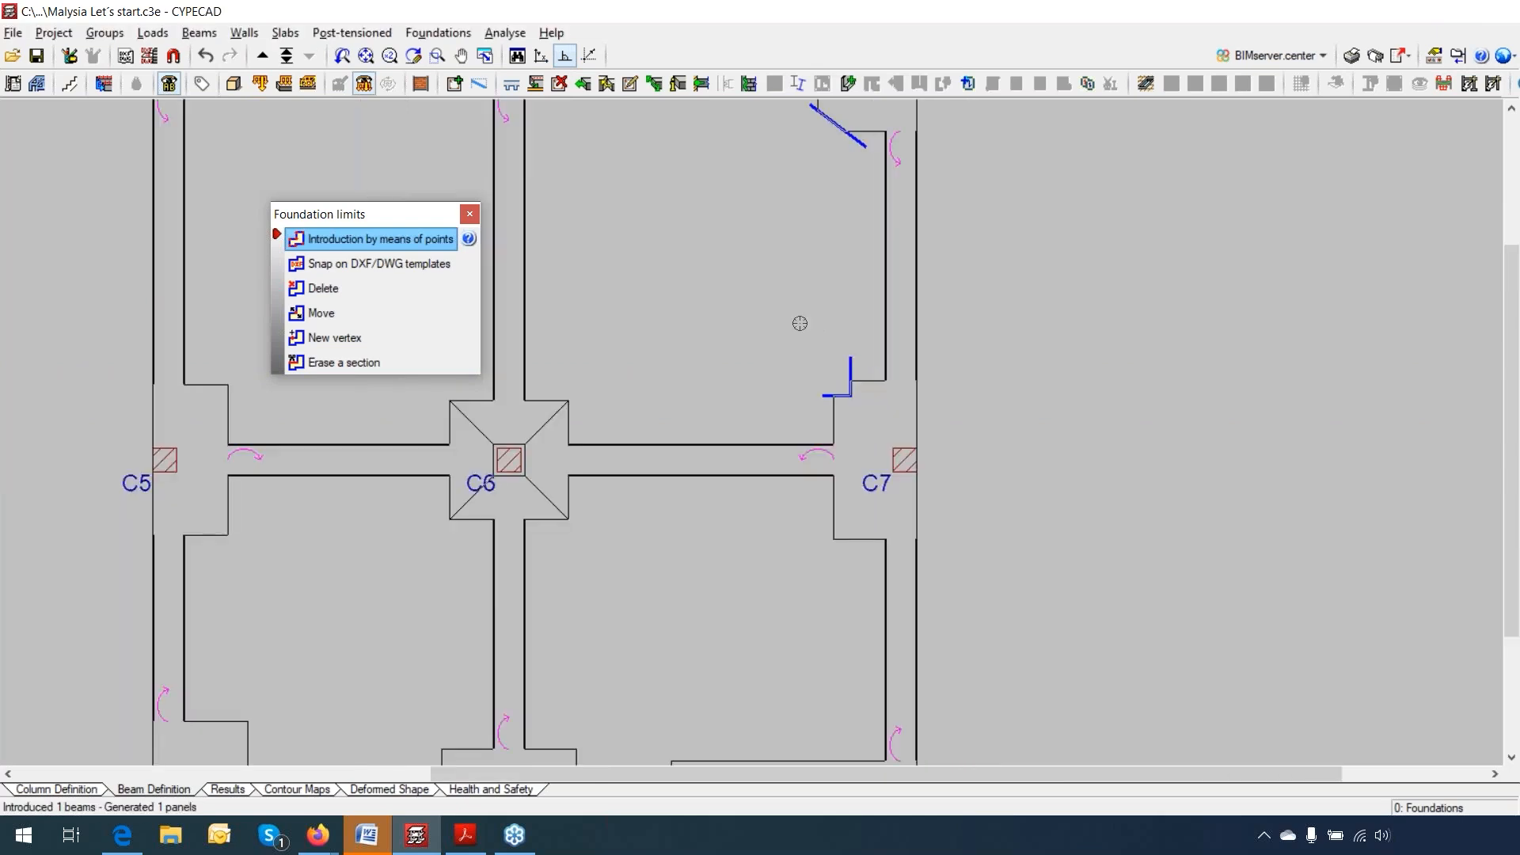
pyautogui.moveTo(799, 323); pyautogui.dragTo(804, 414, button='middle')
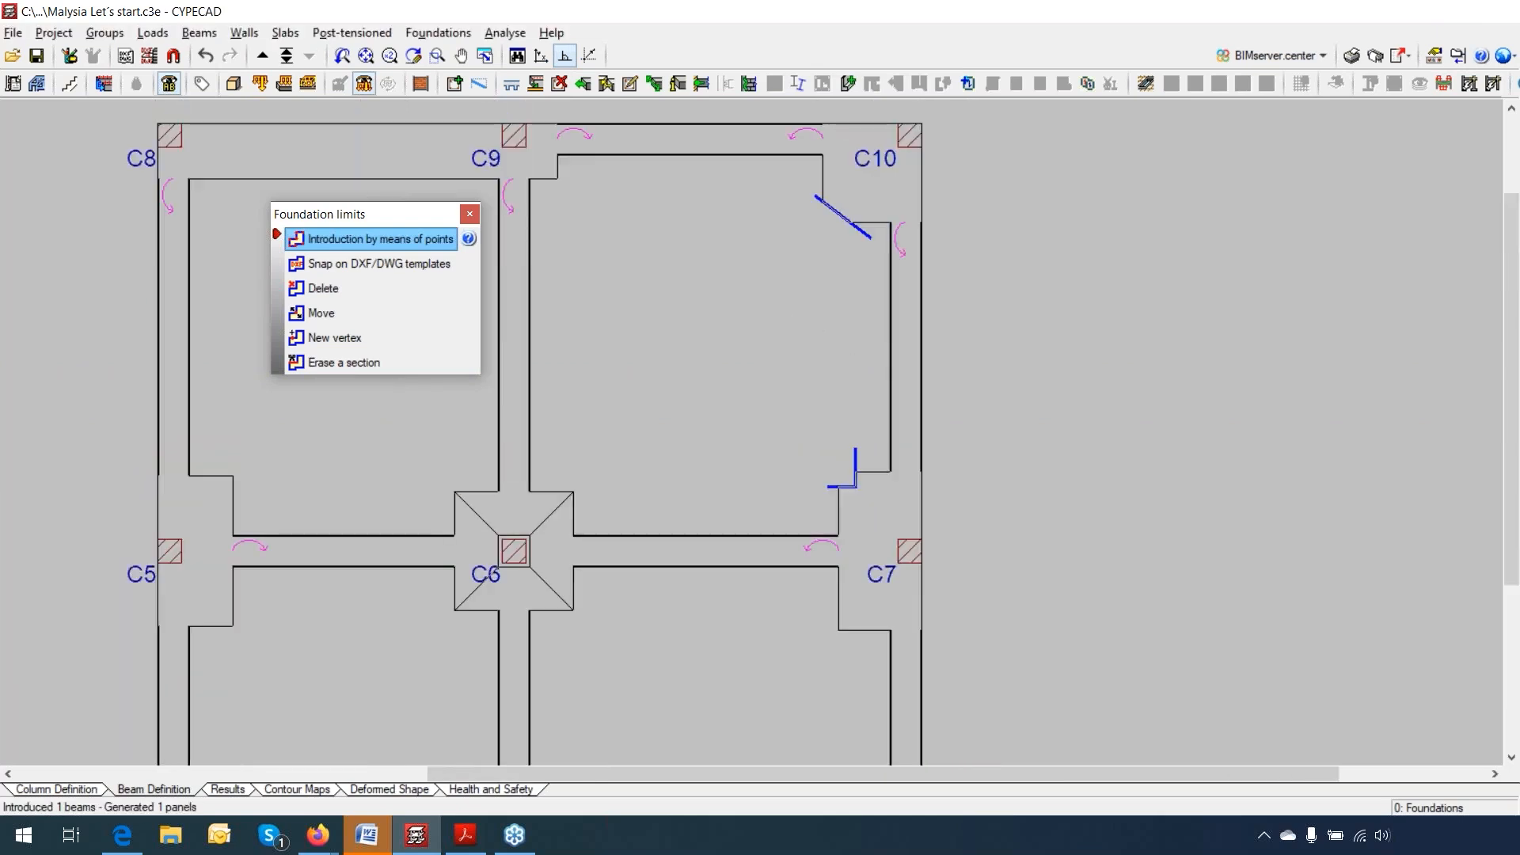
pyautogui.click(470, 215)
# Step: Open the C10 footing and examine its cut-off corner and reinforcement in the detailing and 3D view
pyautogui.click(438, 32)
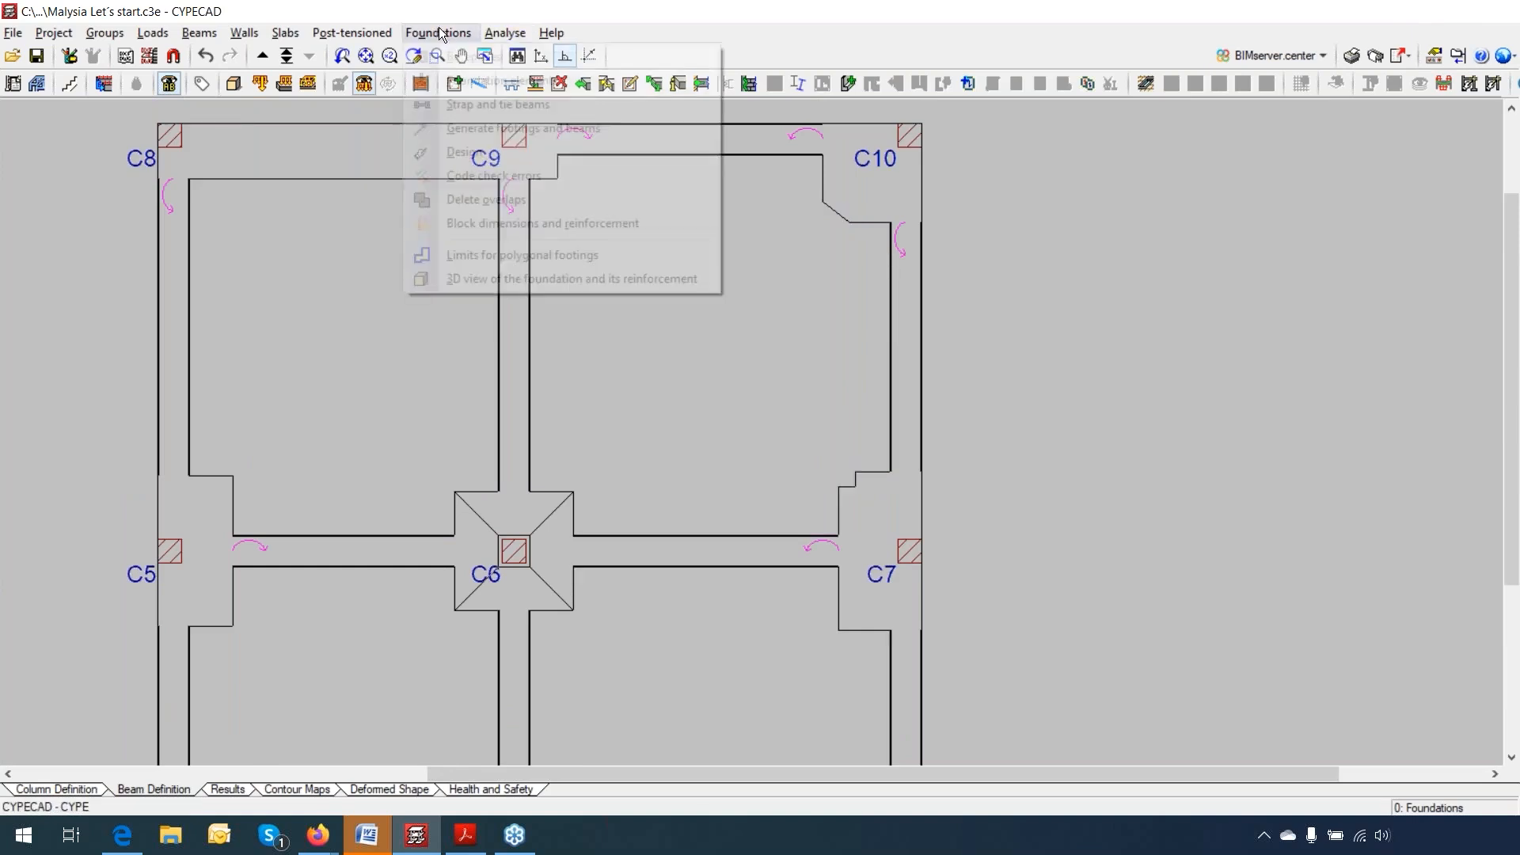
pyautogui.click(472, 82)
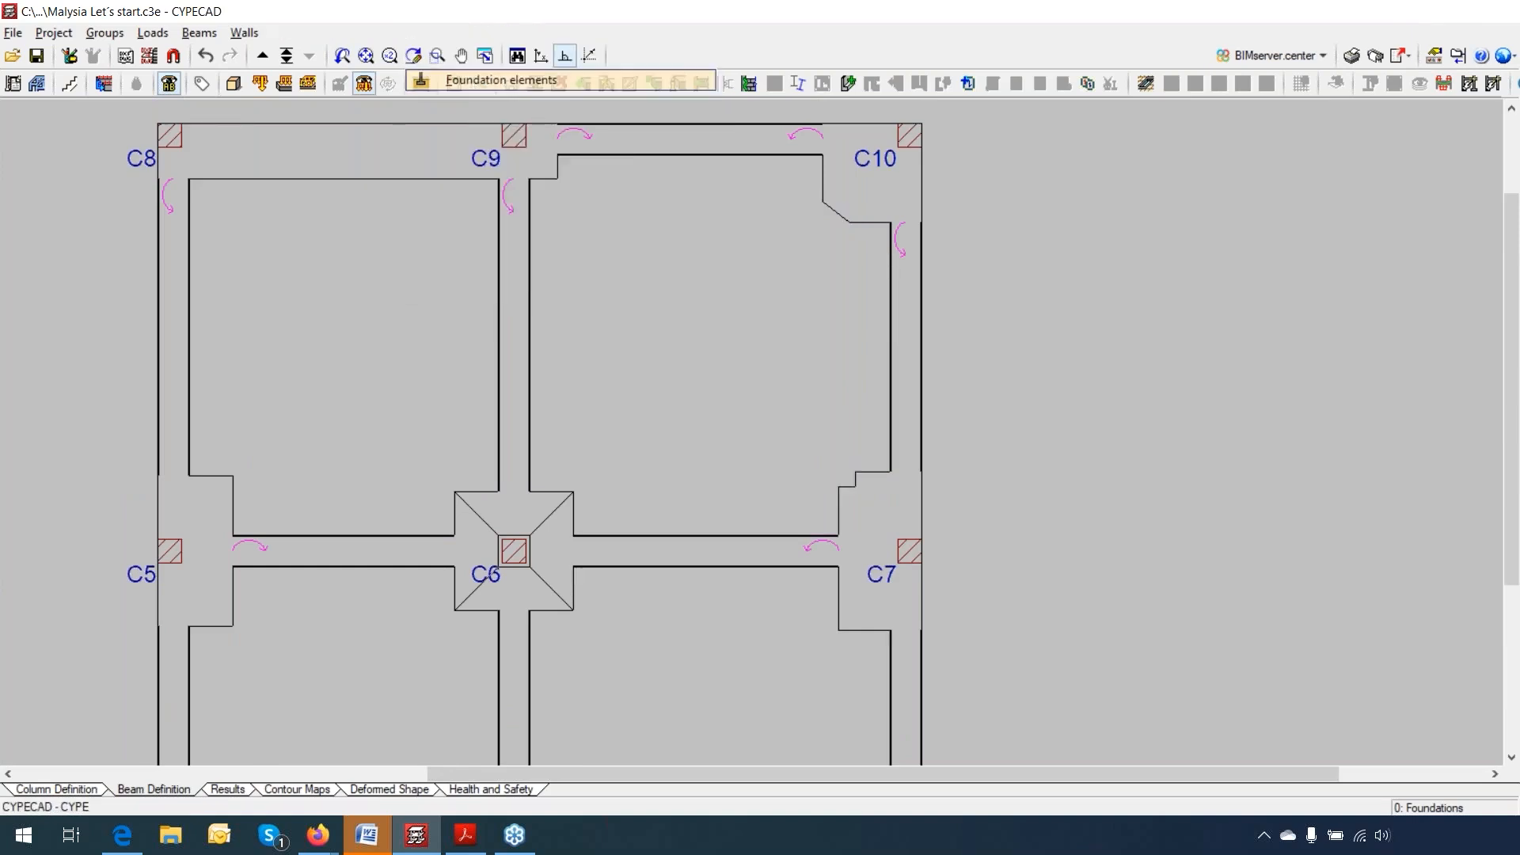
pyautogui.click(848, 197)
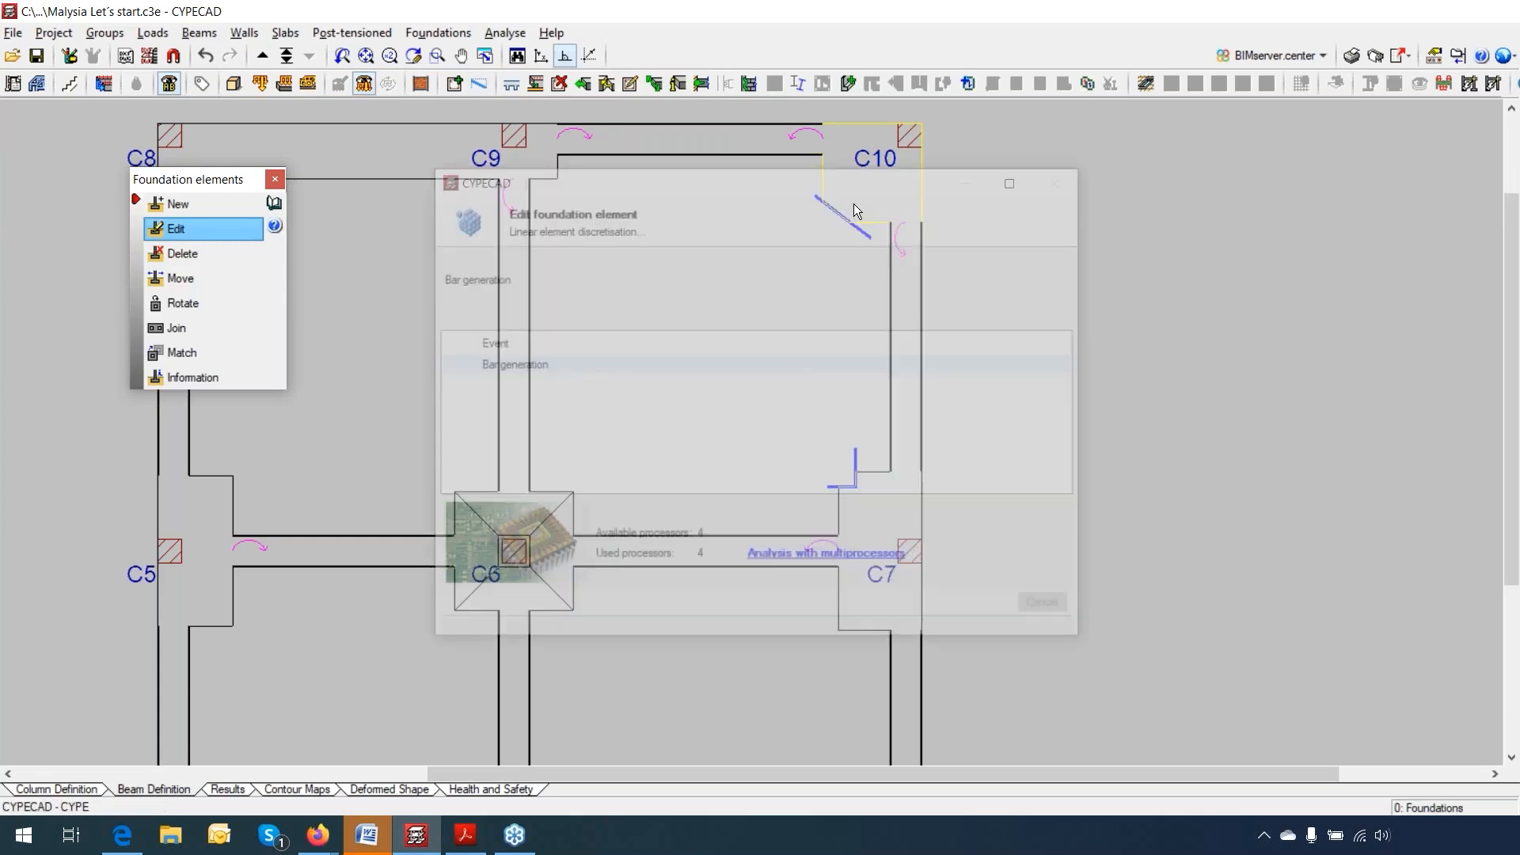
pyautogui.press('Escape')
pyautogui.click(855, 485)
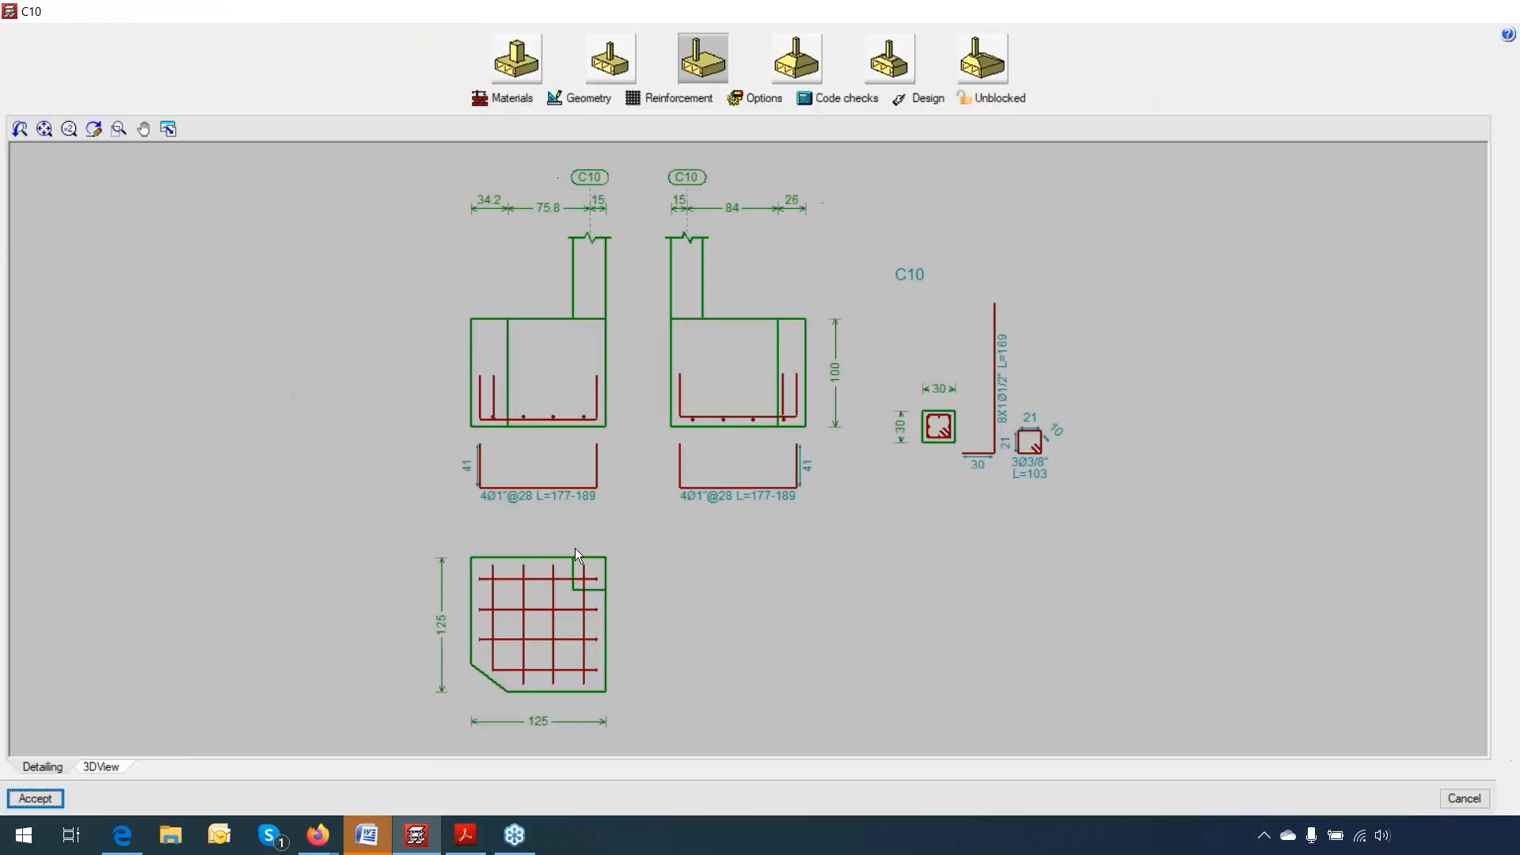
pyautogui.click(99, 767)
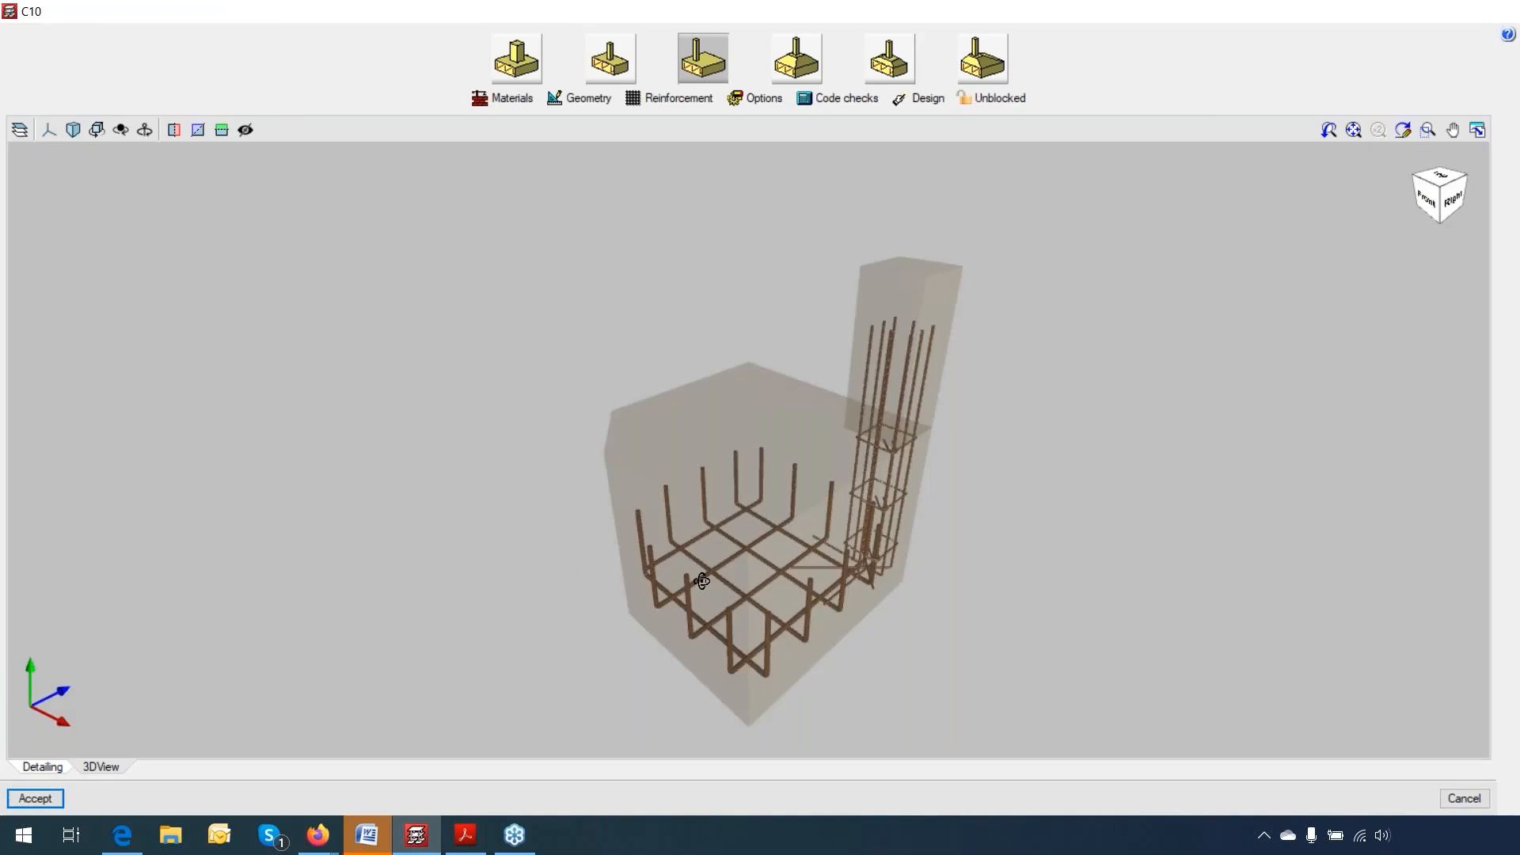
pyautogui.moveTo(701, 580)
pyautogui.mouseDown()
pyautogui.moveTo(908, 556)
pyautogui.moveTo(961, 535)
pyautogui.moveTo(973, 560)
pyautogui.moveTo(1161, 563)
pyautogui.moveTo(1090, 607)
pyautogui.moveTo(999, 584)
pyautogui.mouseUp()
# Step: Run a complete design of the C10 footing, skip the check report, inspect the resulting reinforcement in 3D, and close the footing editor
pyautogui.click(928, 98)
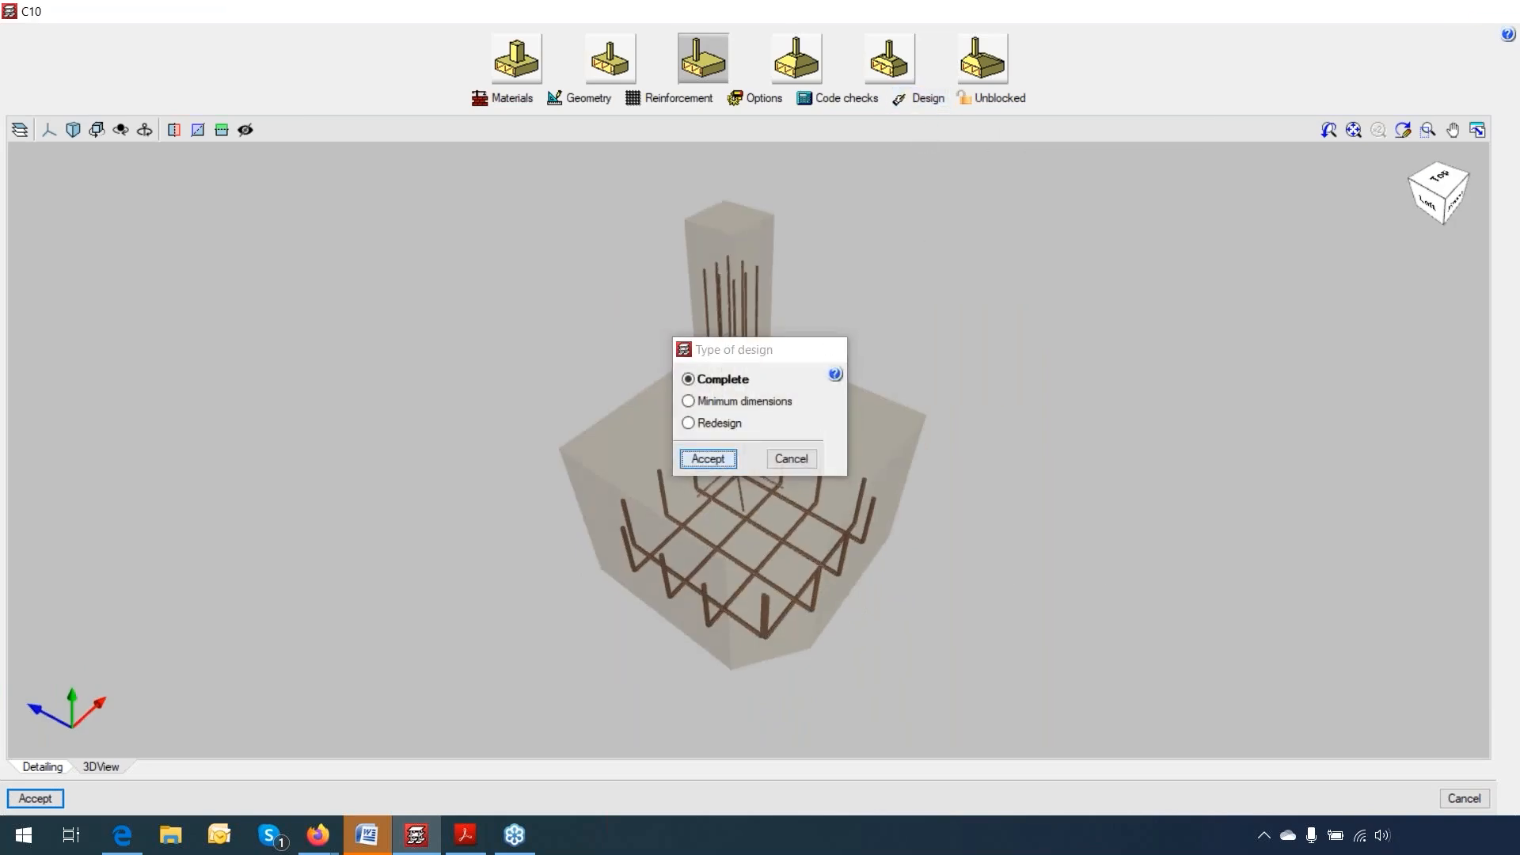
pyautogui.click(707, 458)
pyautogui.click(766, 465)
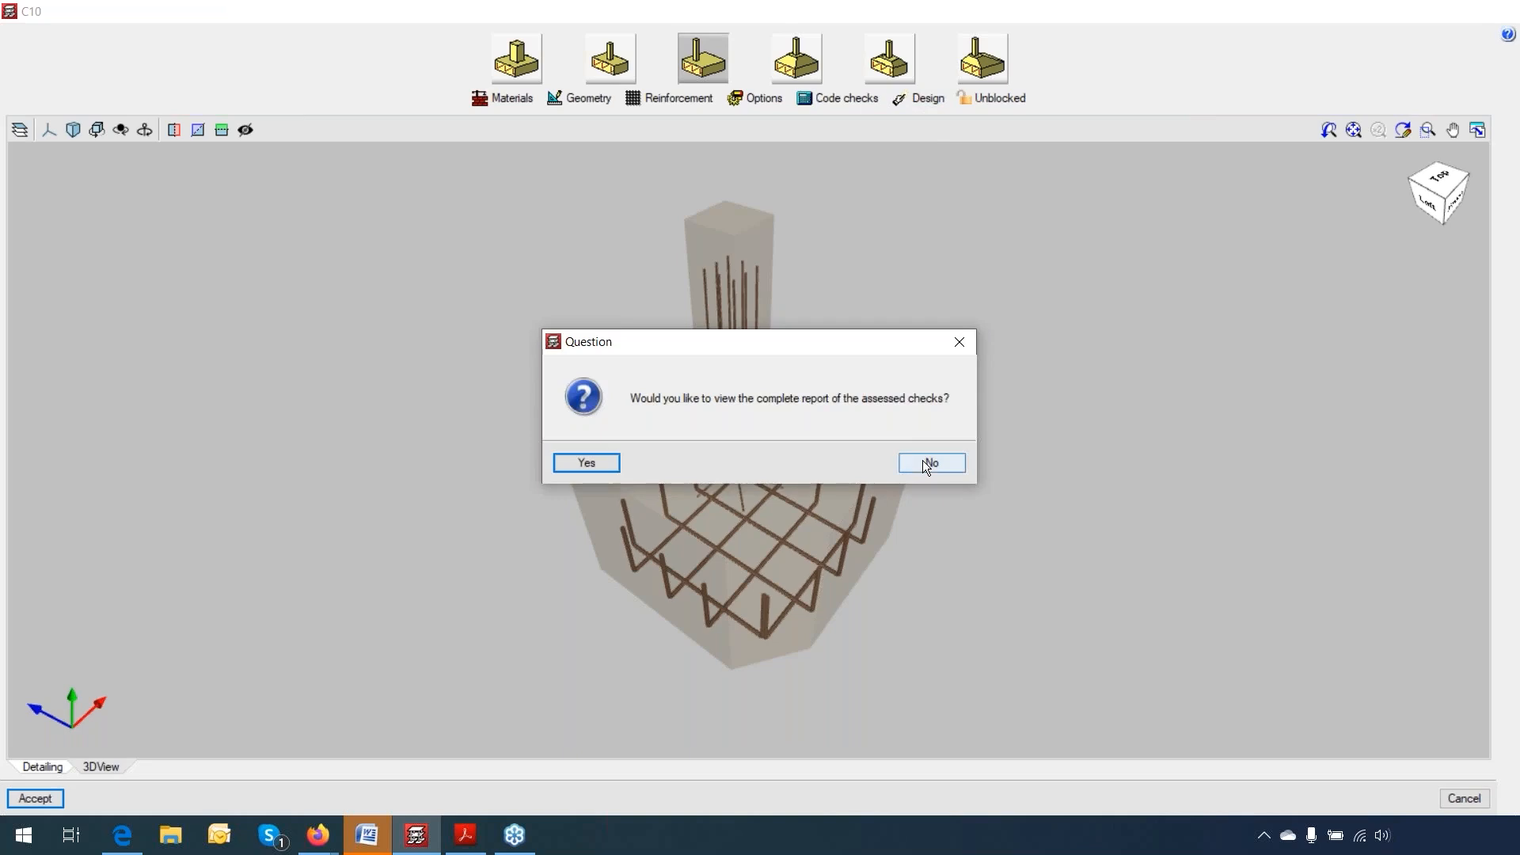
pyautogui.click(922, 459)
pyautogui.moveTo(923, 490)
pyautogui.mouseDown()
pyautogui.moveTo(1028, 363)
pyautogui.moveTo(998, 440)
pyautogui.moveTo(801, 584)
pyautogui.mouseUp()
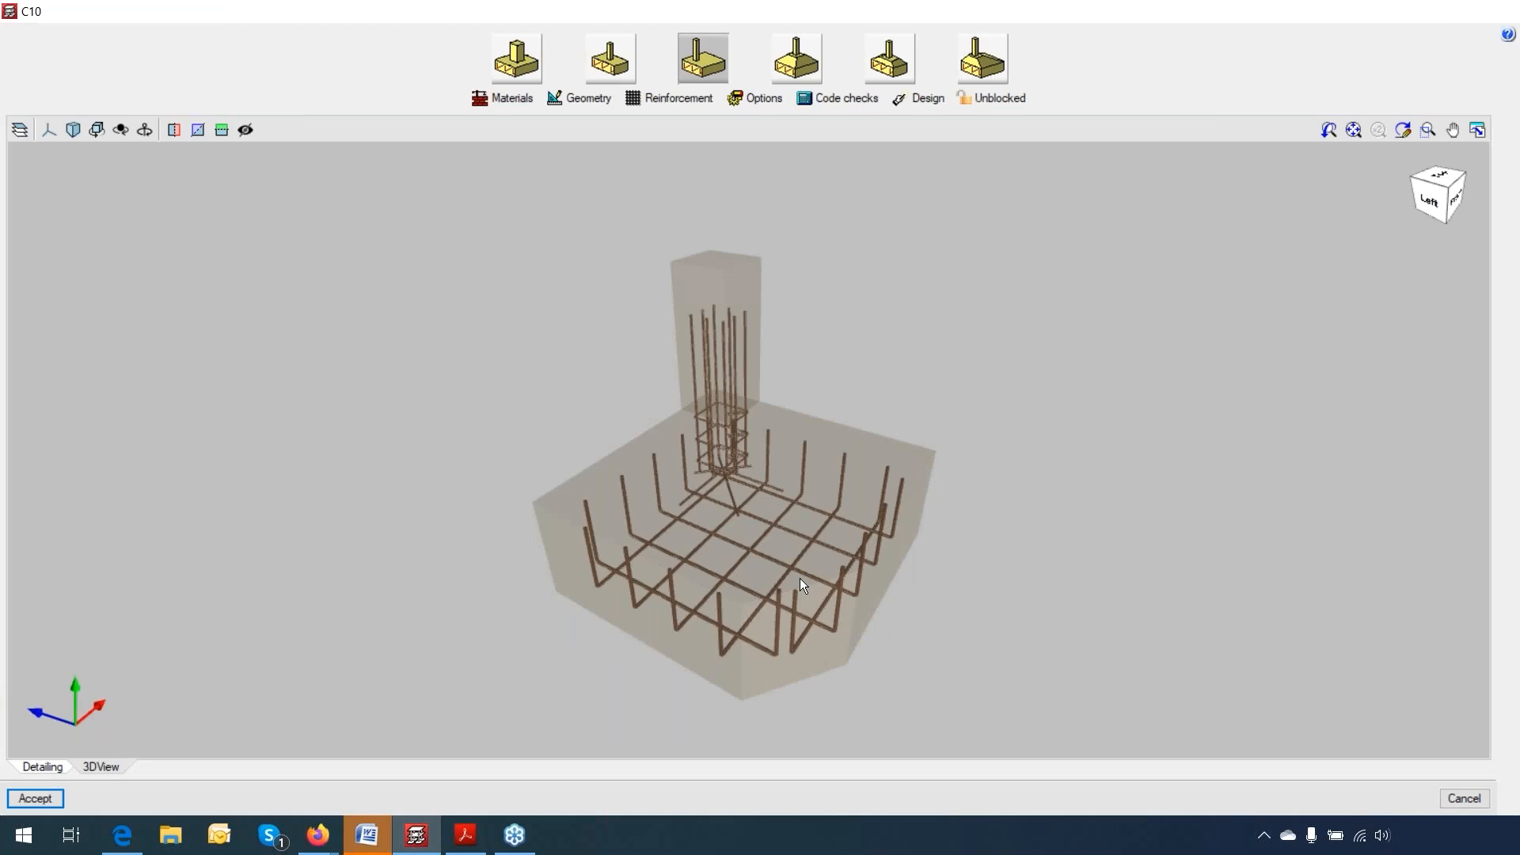
pyautogui.click(1498, 10)
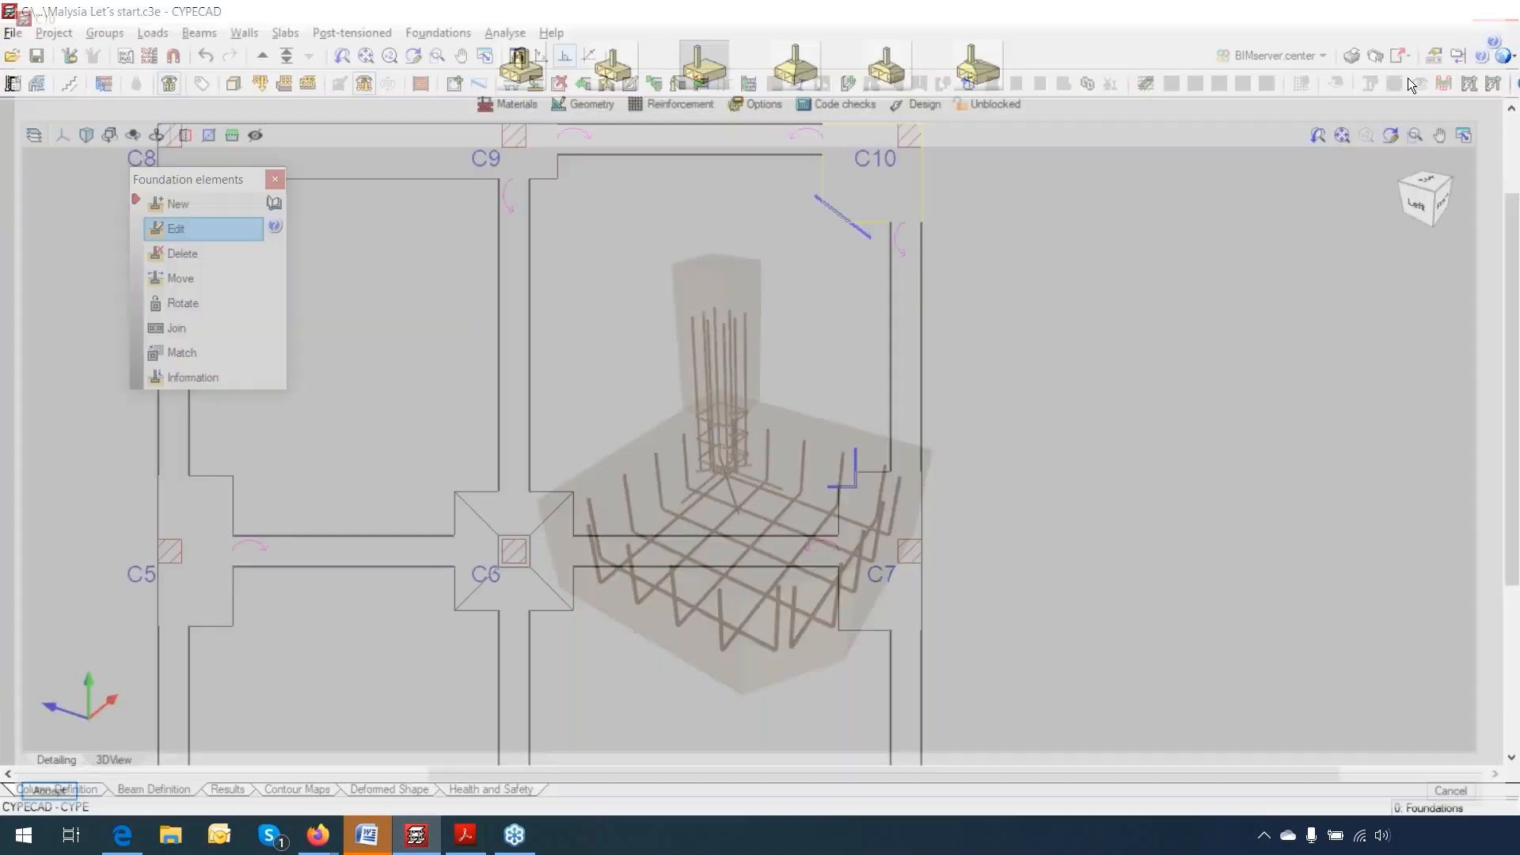
# Step: Open the C7 footing, inspect its notched corner and reinforcement in 3D, and run a complete design
pyautogui.click(863, 535)
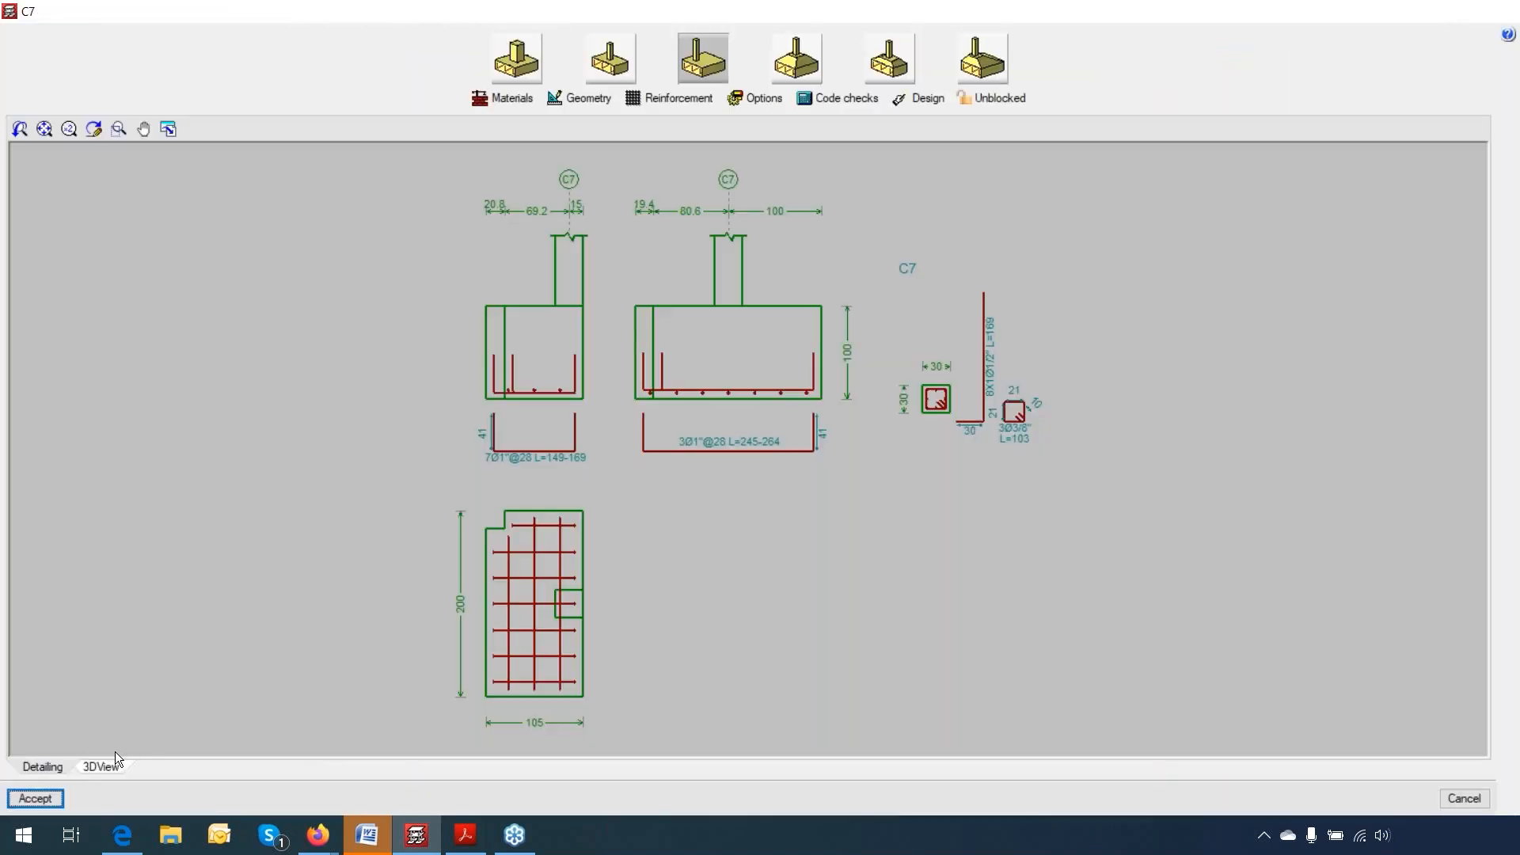
pyautogui.click(101, 766)
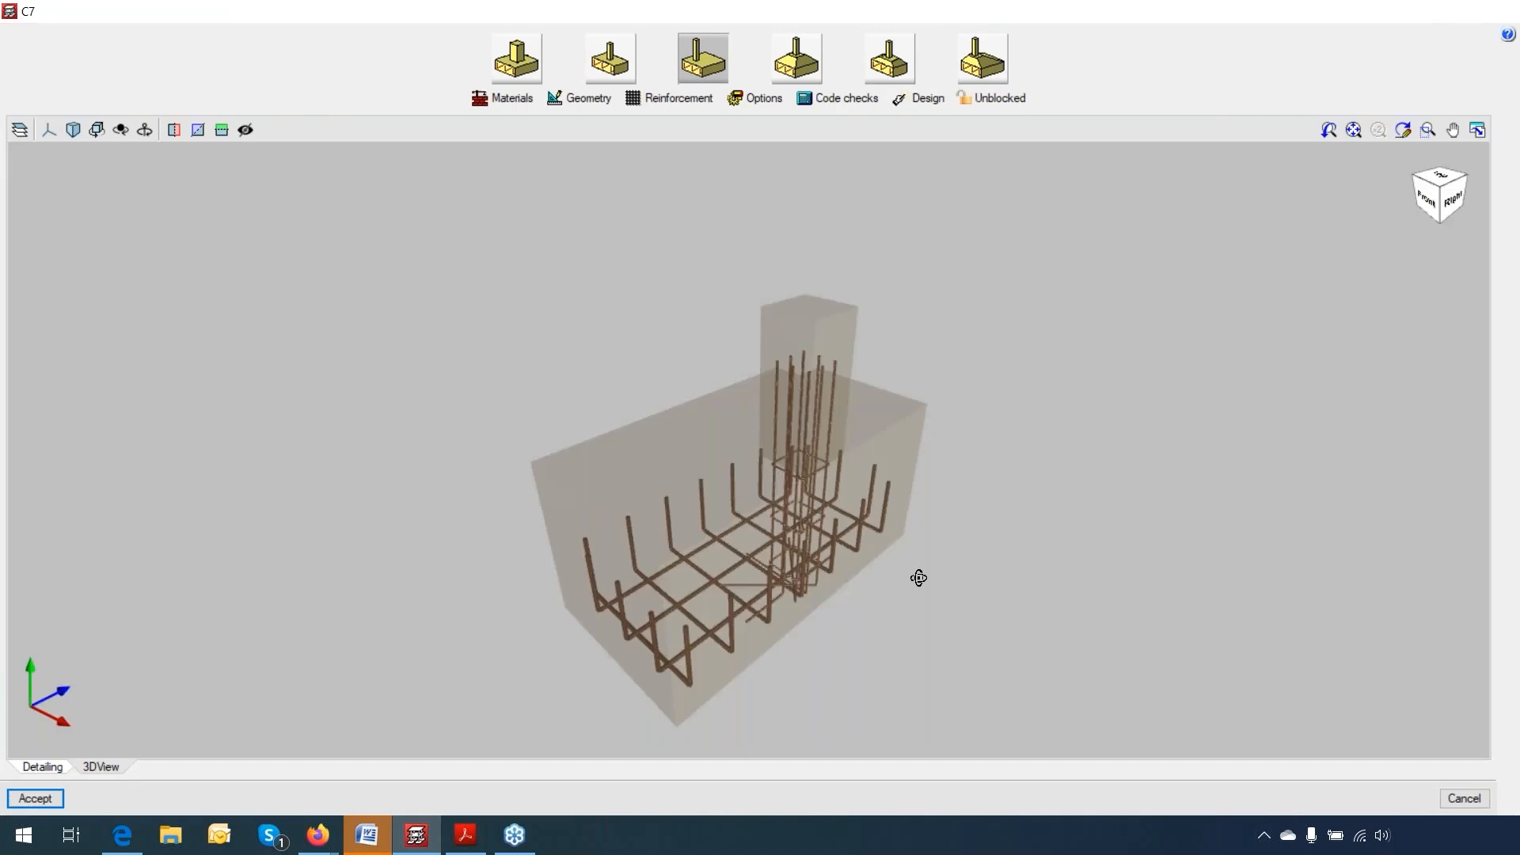
pyautogui.moveTo(913, 577); pyautogui.dragTo(1075, 554, button='middle')
pyautogui.moveTo(1121, 540); pyautogui.dragTo(1102, 610, button='middle')
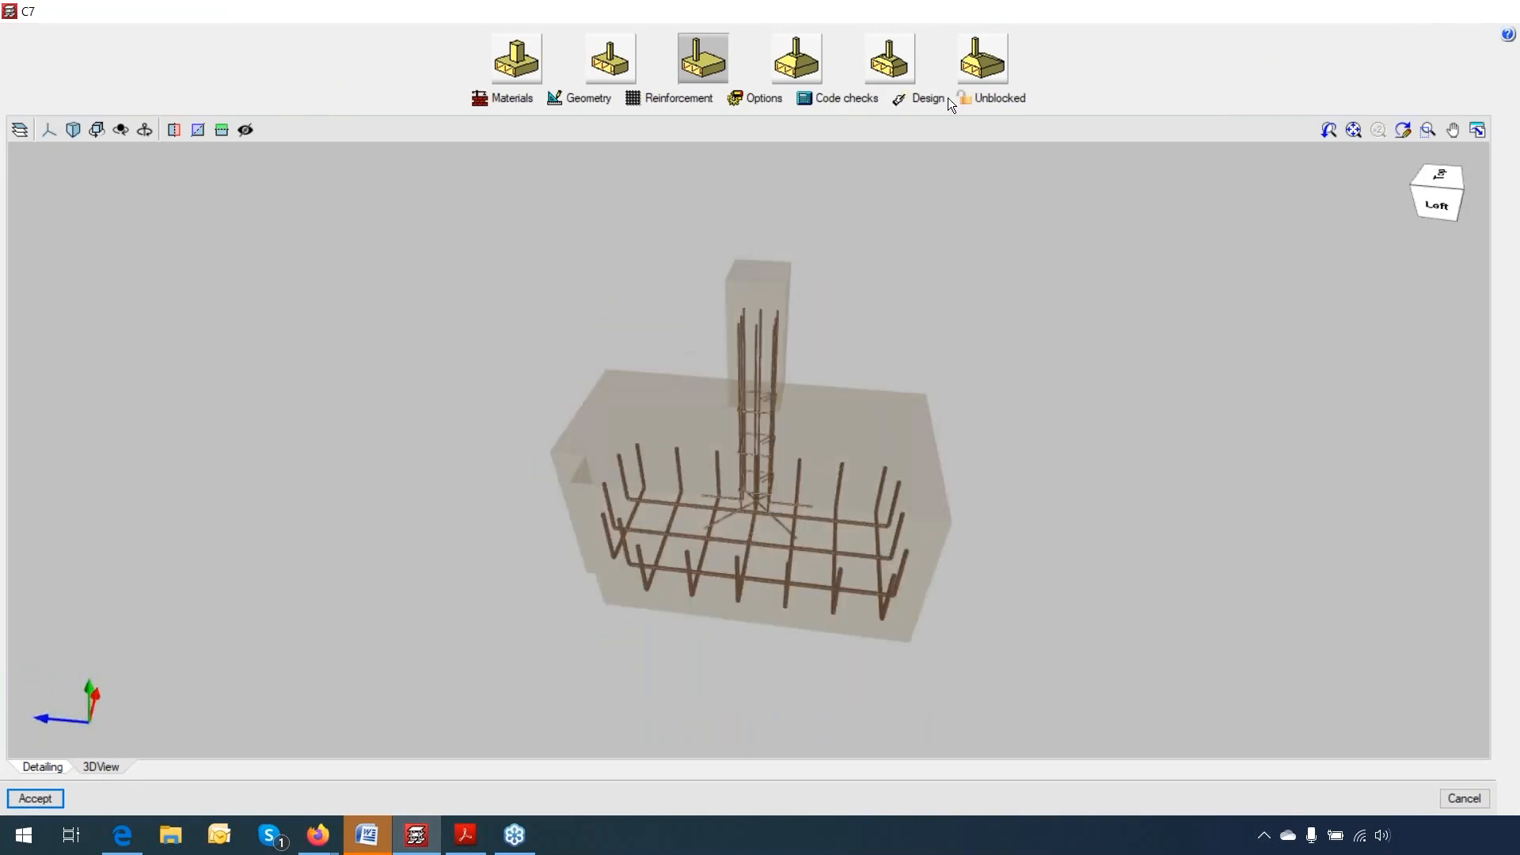
pyautogui.click(925, 99)
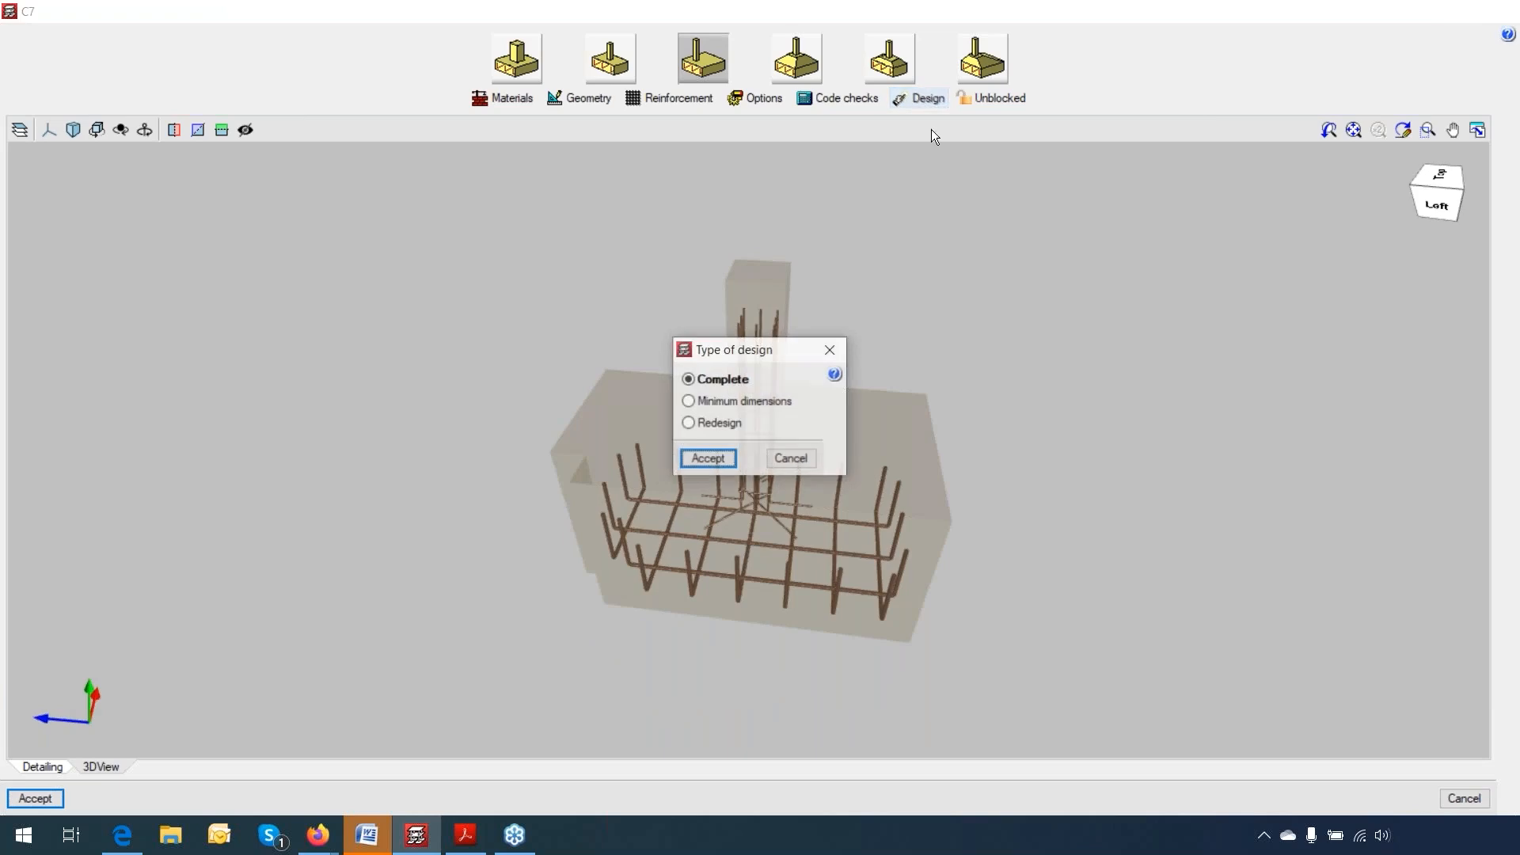
pyautogui.click(733, 459)
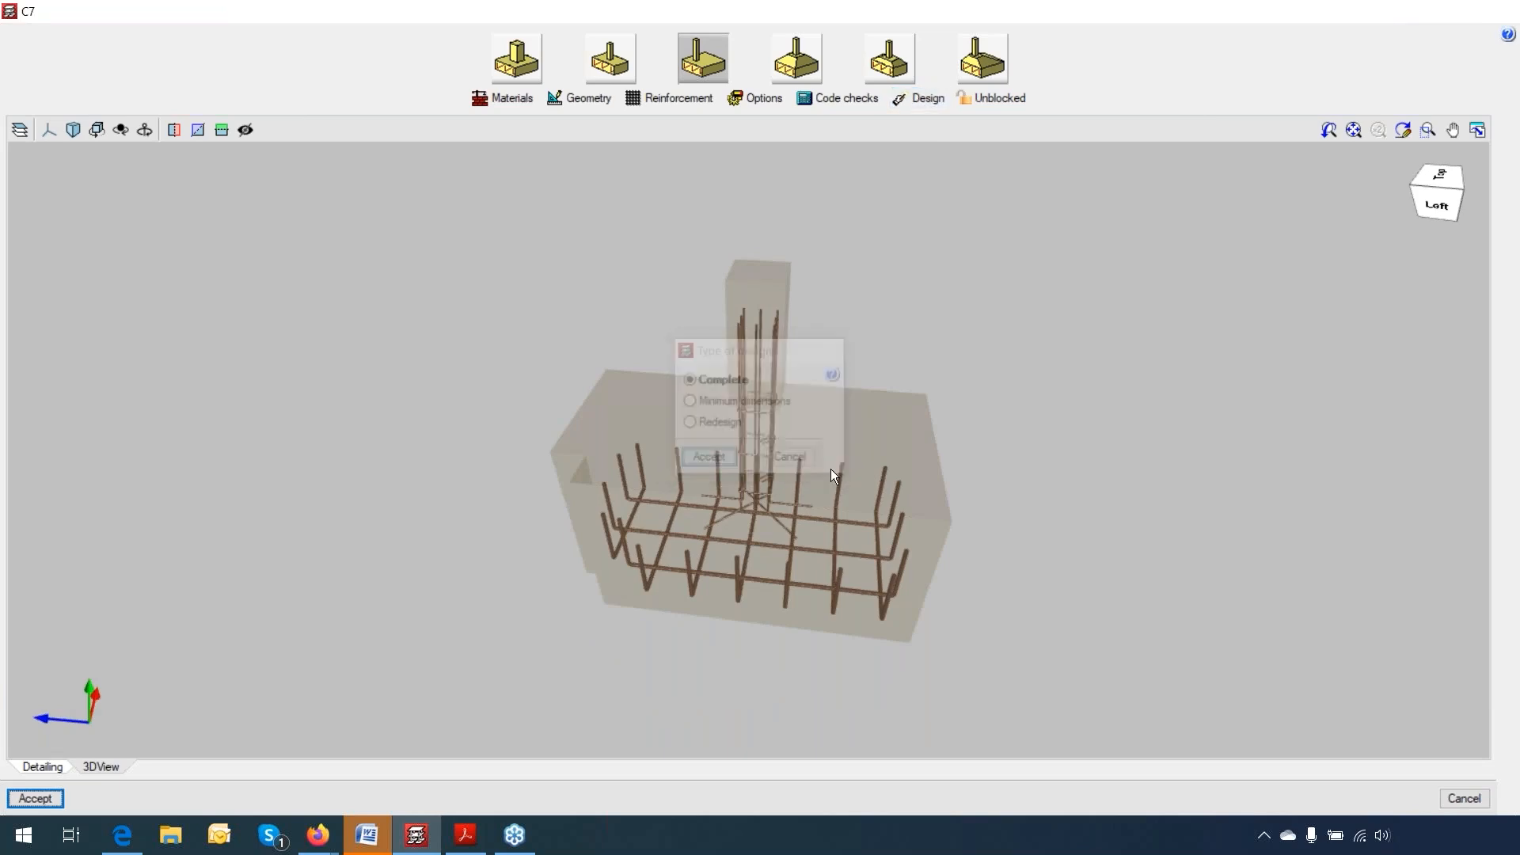
# Step: Accept the designed C7 footing without viewing its check report, then close the foundation elements palette
pyautogui.click(776, 464)
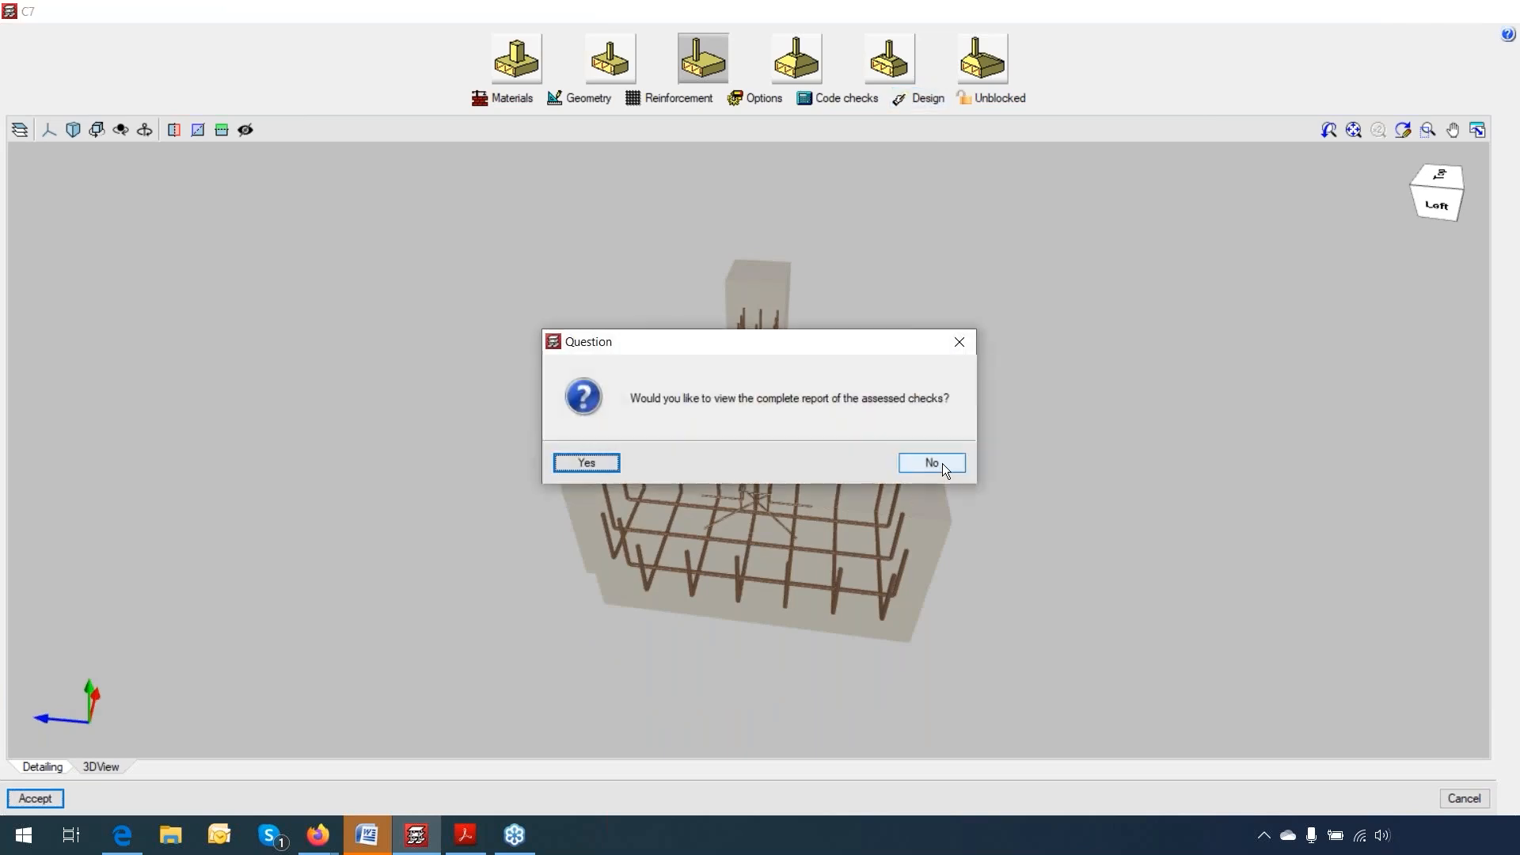
pyautogui.click(932, 463)
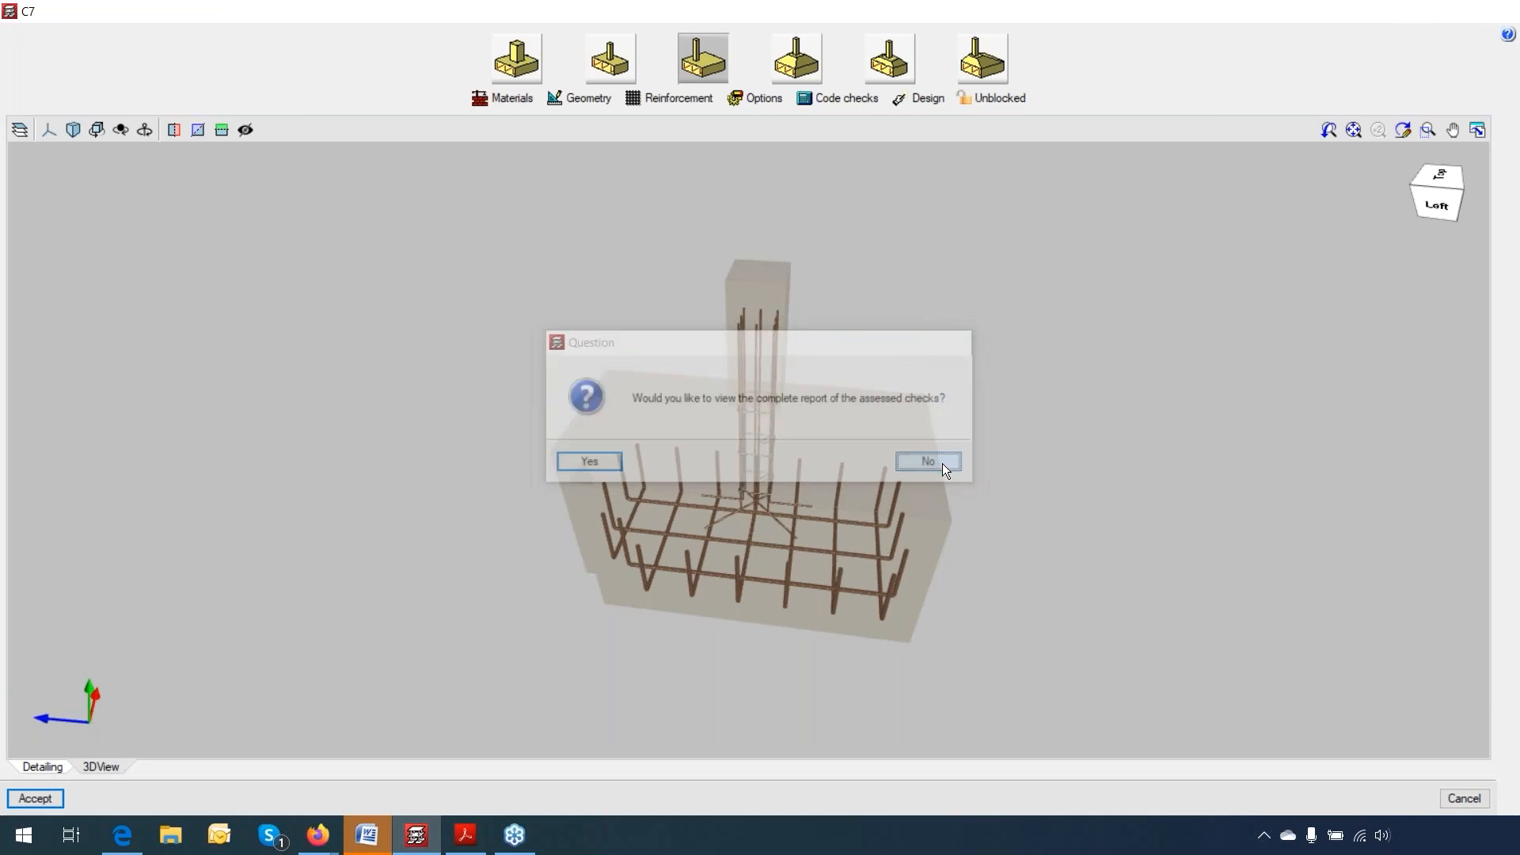
pyautogui.moveTo(927, 547)
pyautogui.mouseDown(button='middle')
pyautogui.moveTo(803, 525)
pyautogui.moveTo(673, 570)
pyautogui.mouseUp(button='middle')
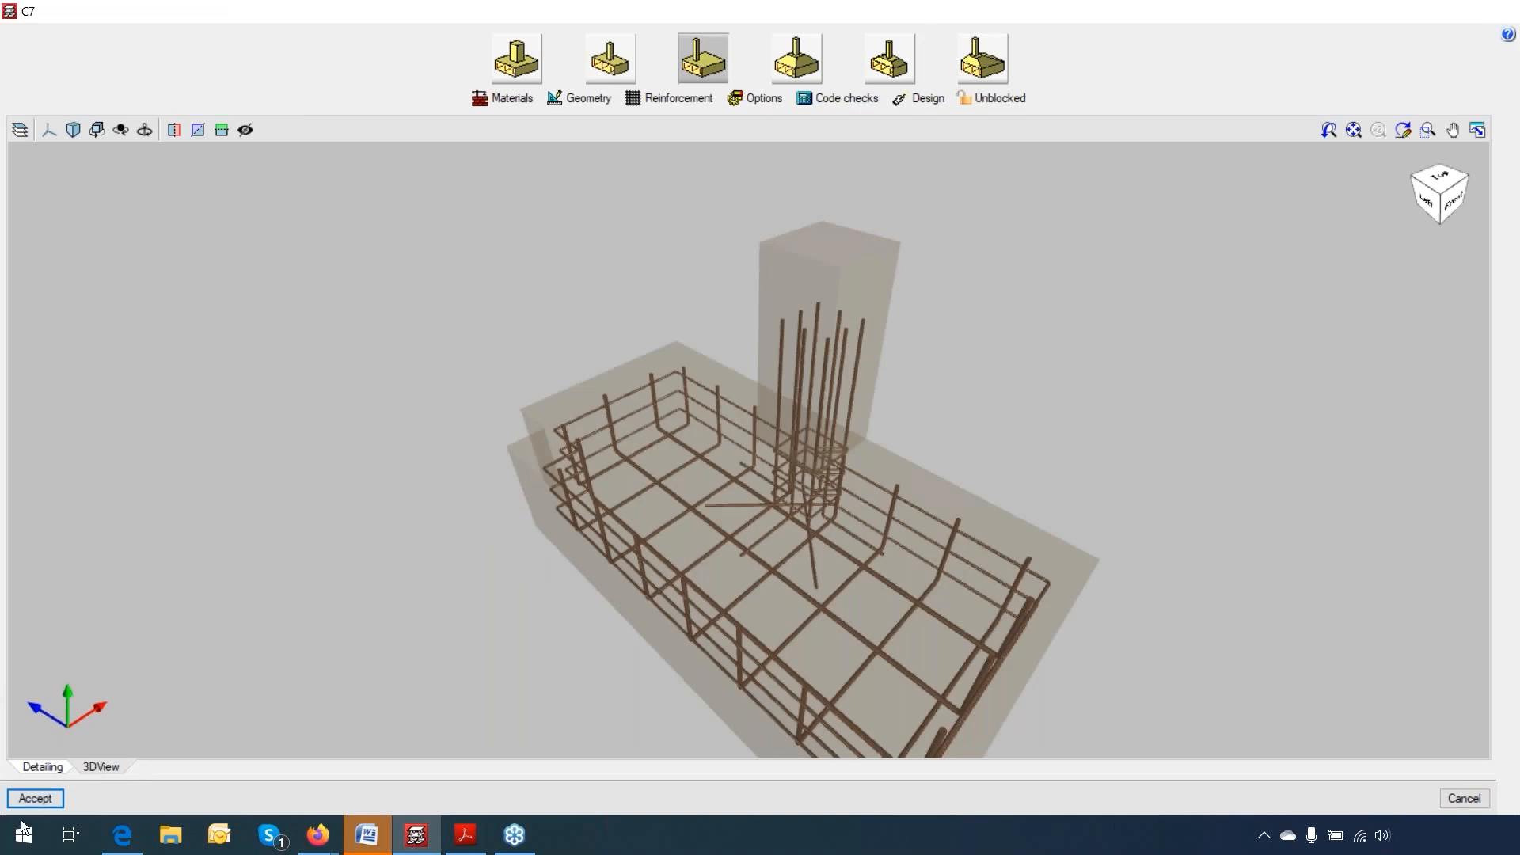
pyautogui.click(36, 799)
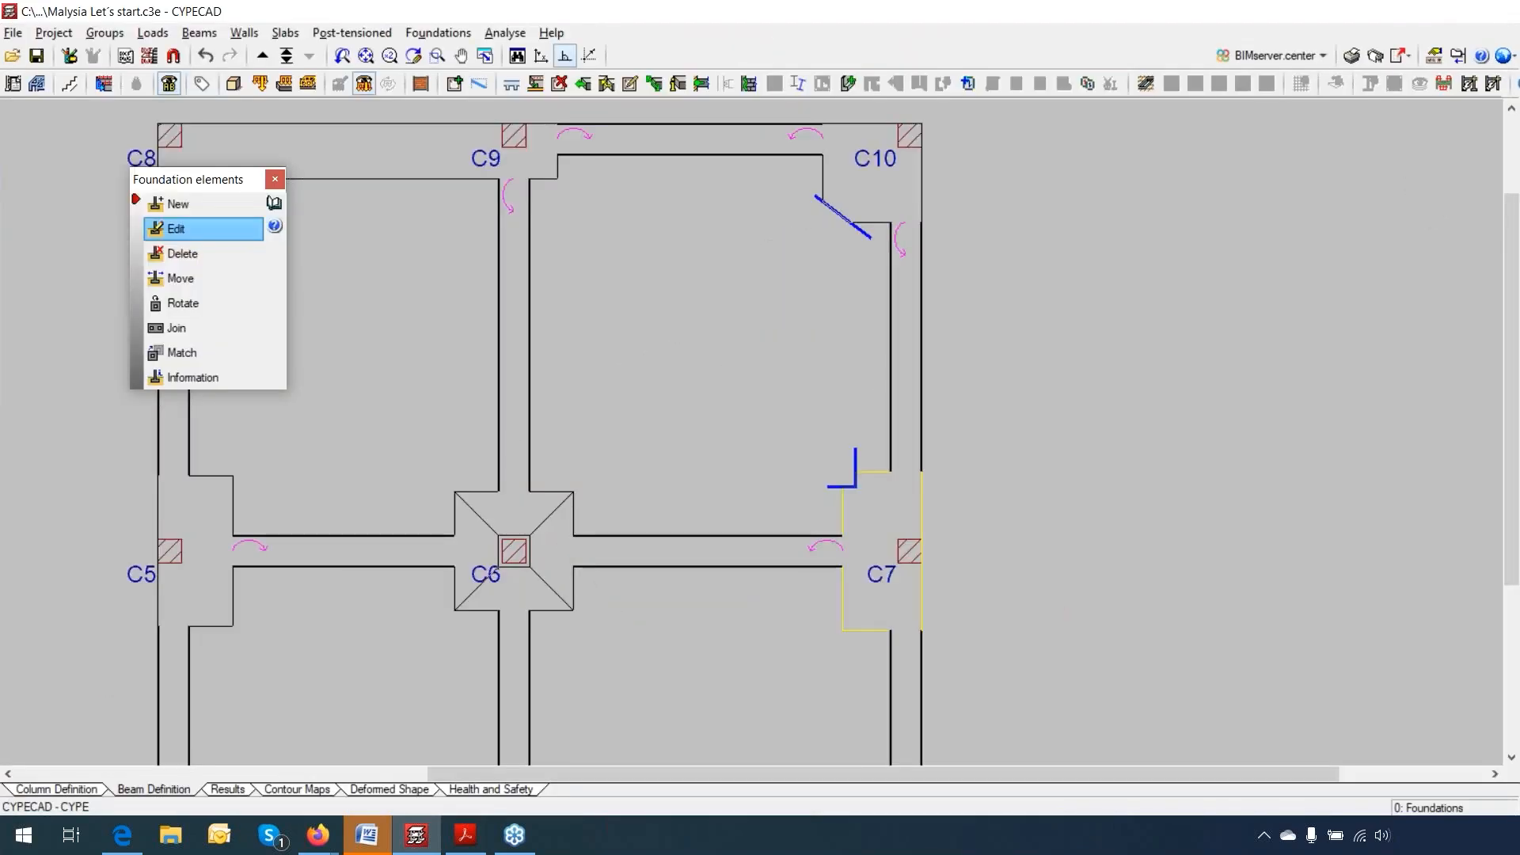
pyautogui.scroll(-1, 714, 465)
pyautogui.moveTo(714, 465); pyautogui.dragTo(809, 301, button='middle')
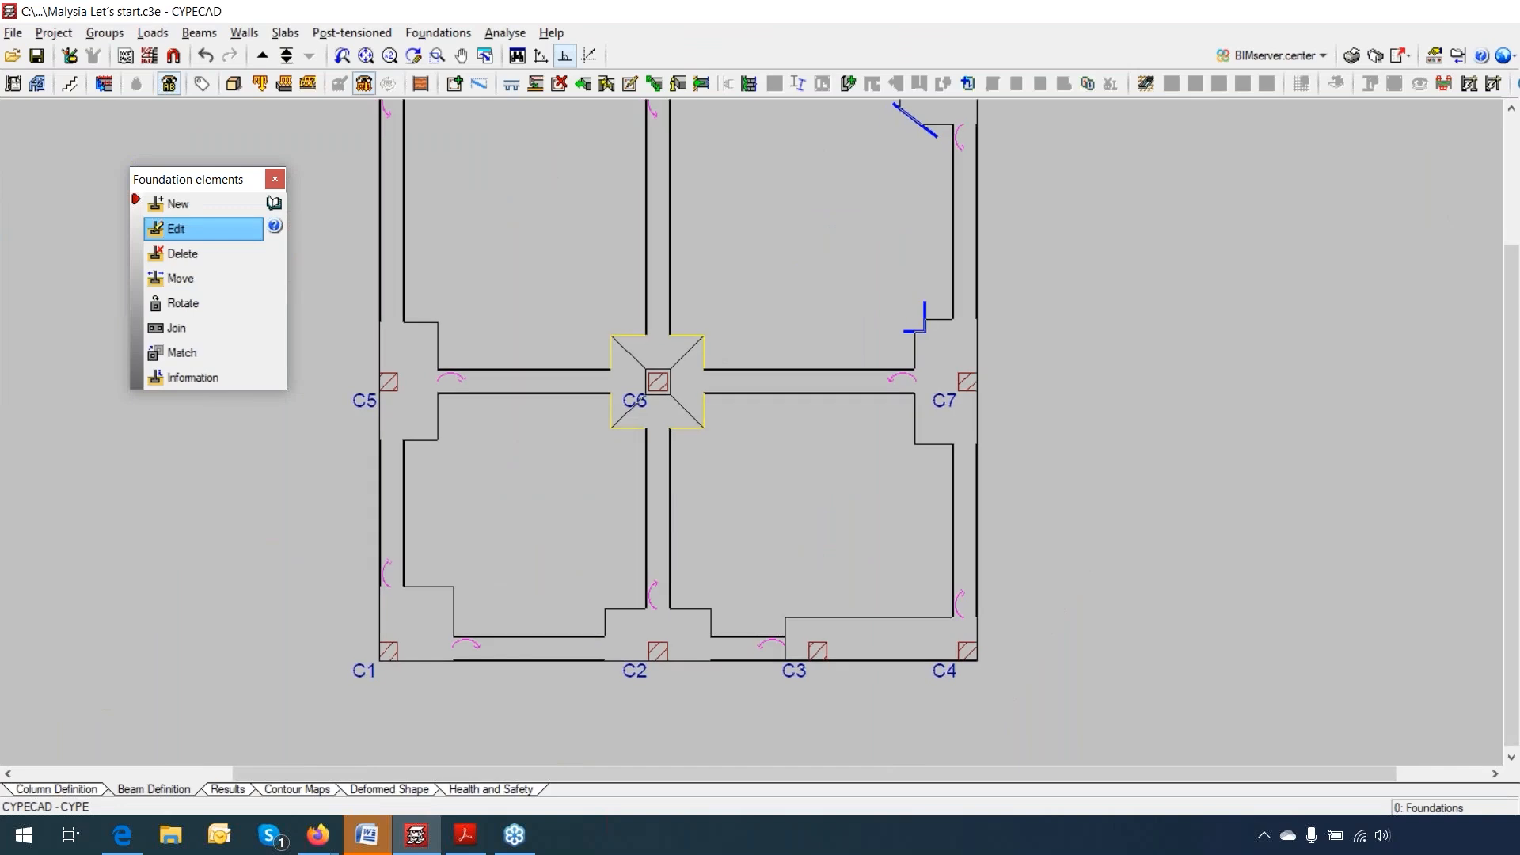
pyautogui.moveTo(779, 381); pyautogui.dragTo(771, 472, button='middle')
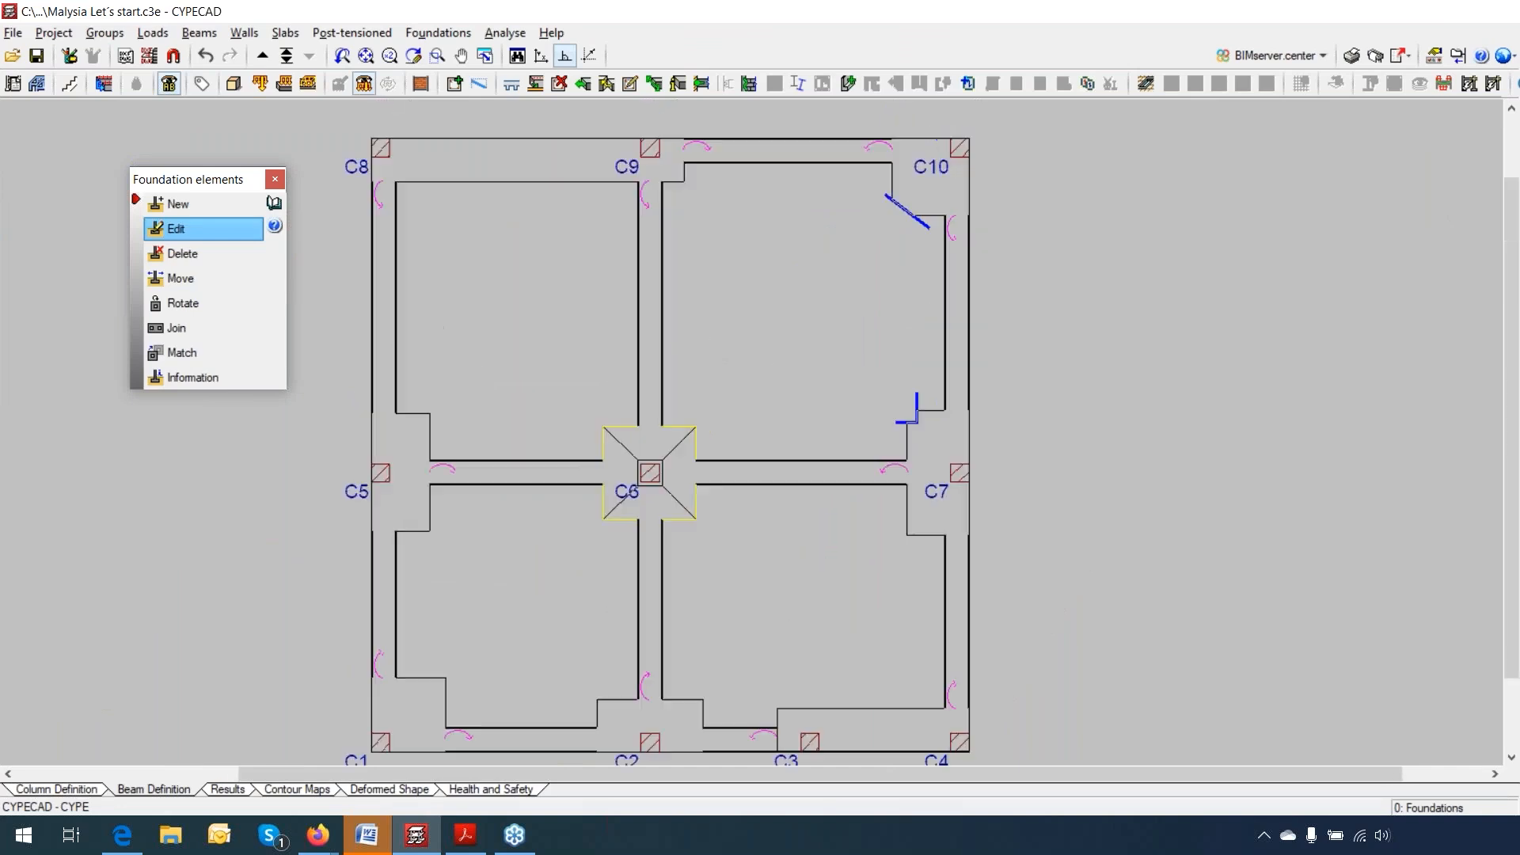
pyautogui.click(275, 180)
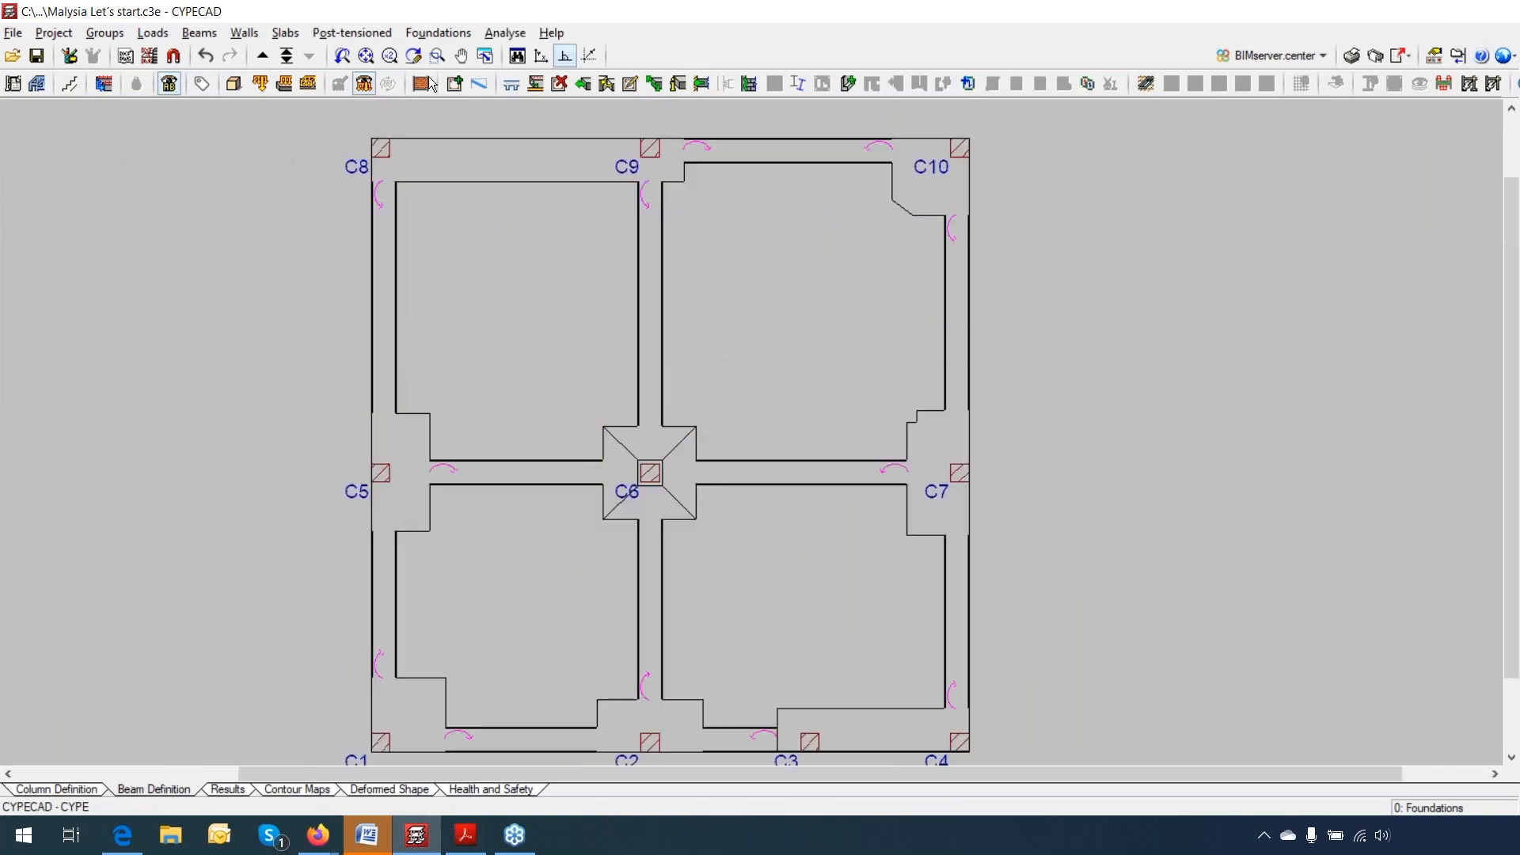
# Step: Place a new single-column, unreinforced concrete square footing at column C6, replacing the existing one
pyautogui.click(441, 38)
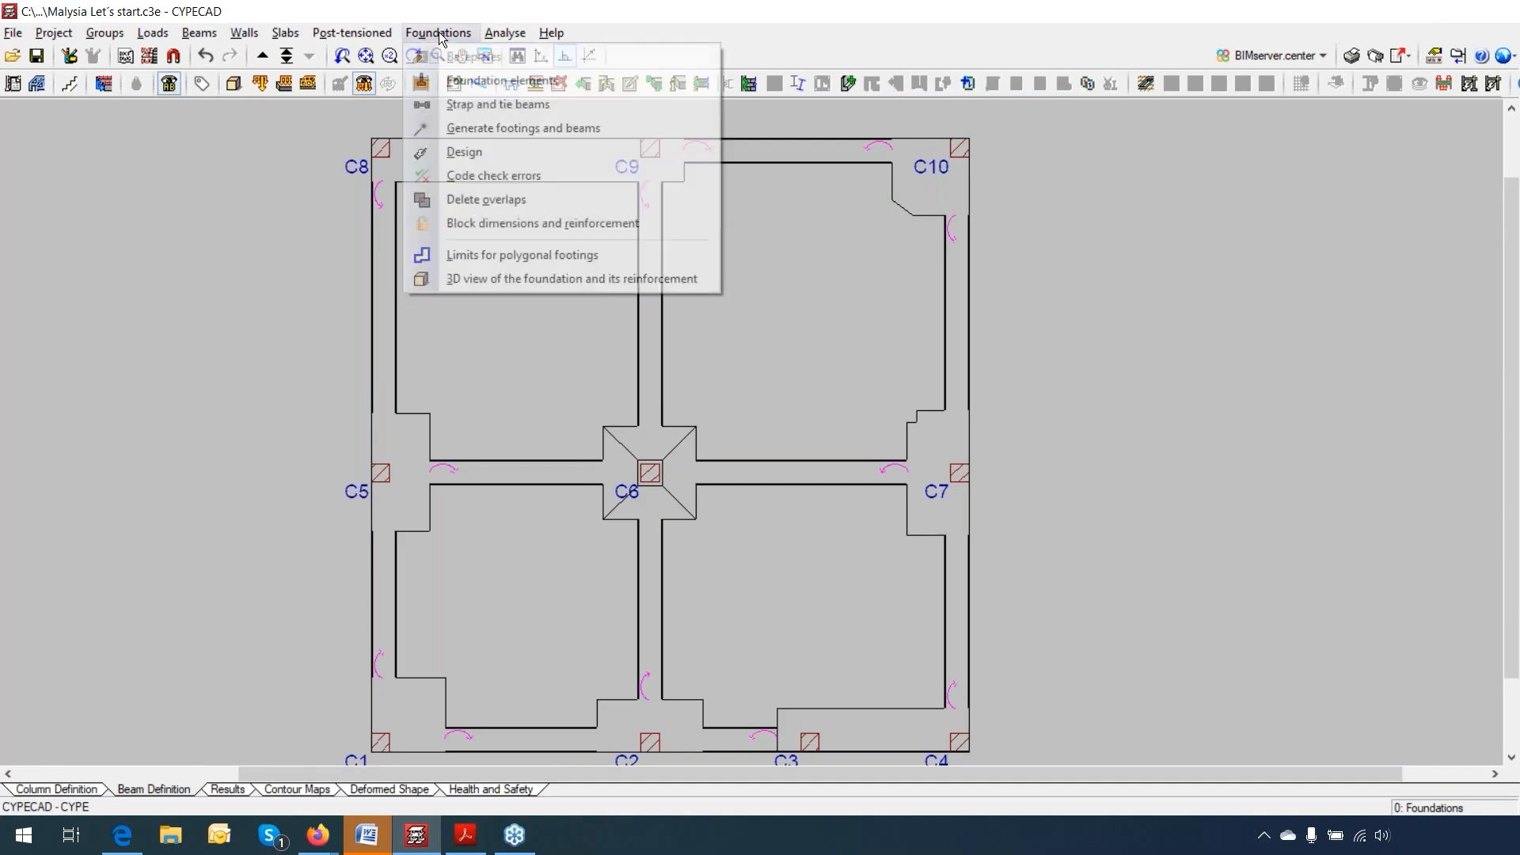
pyautogui.click(481, 81)
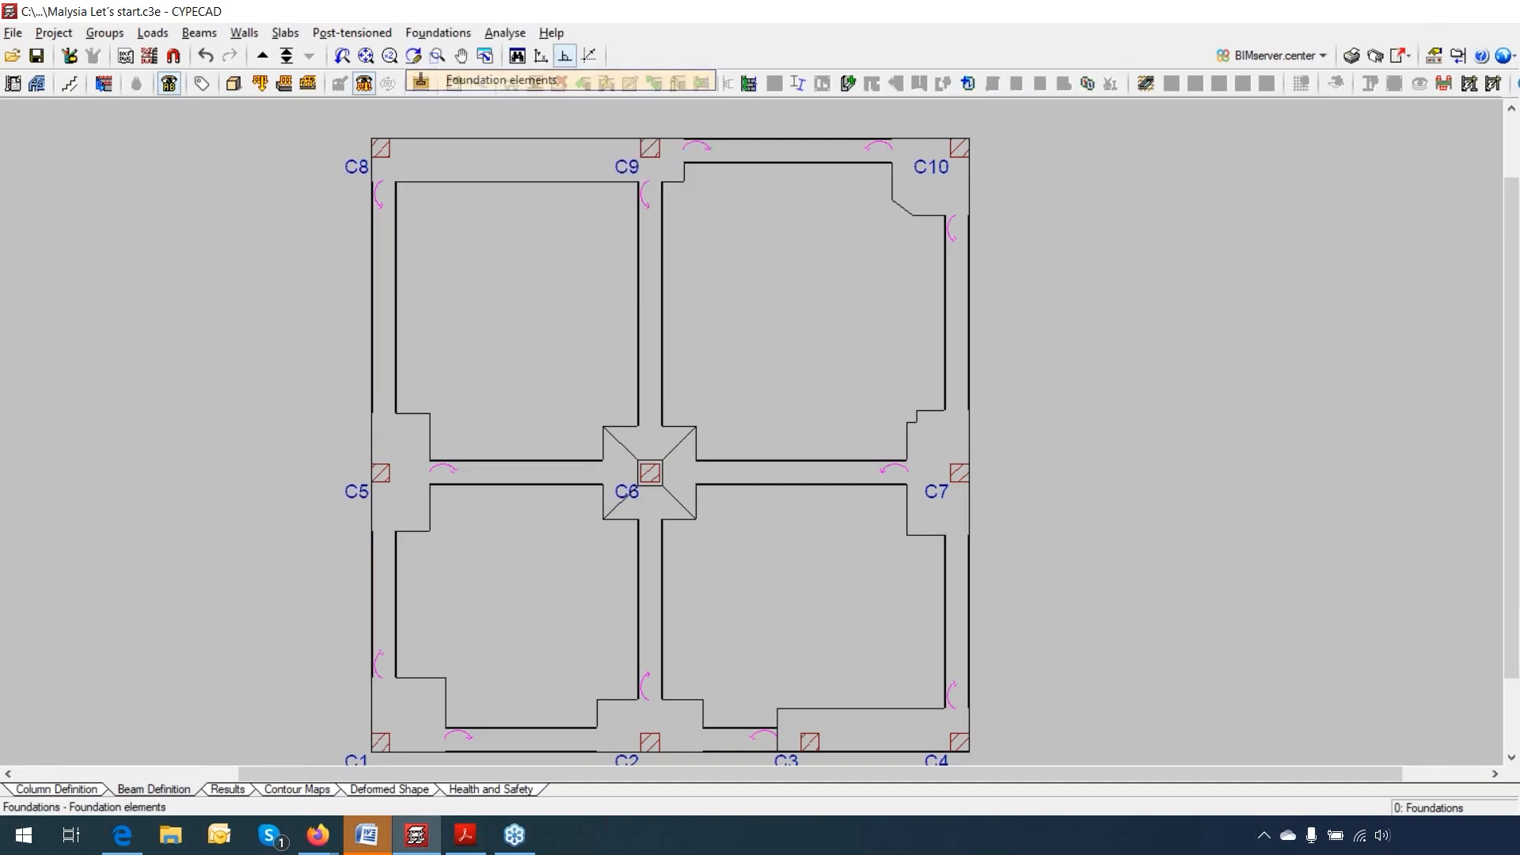
pyautogui.click(182, 204)
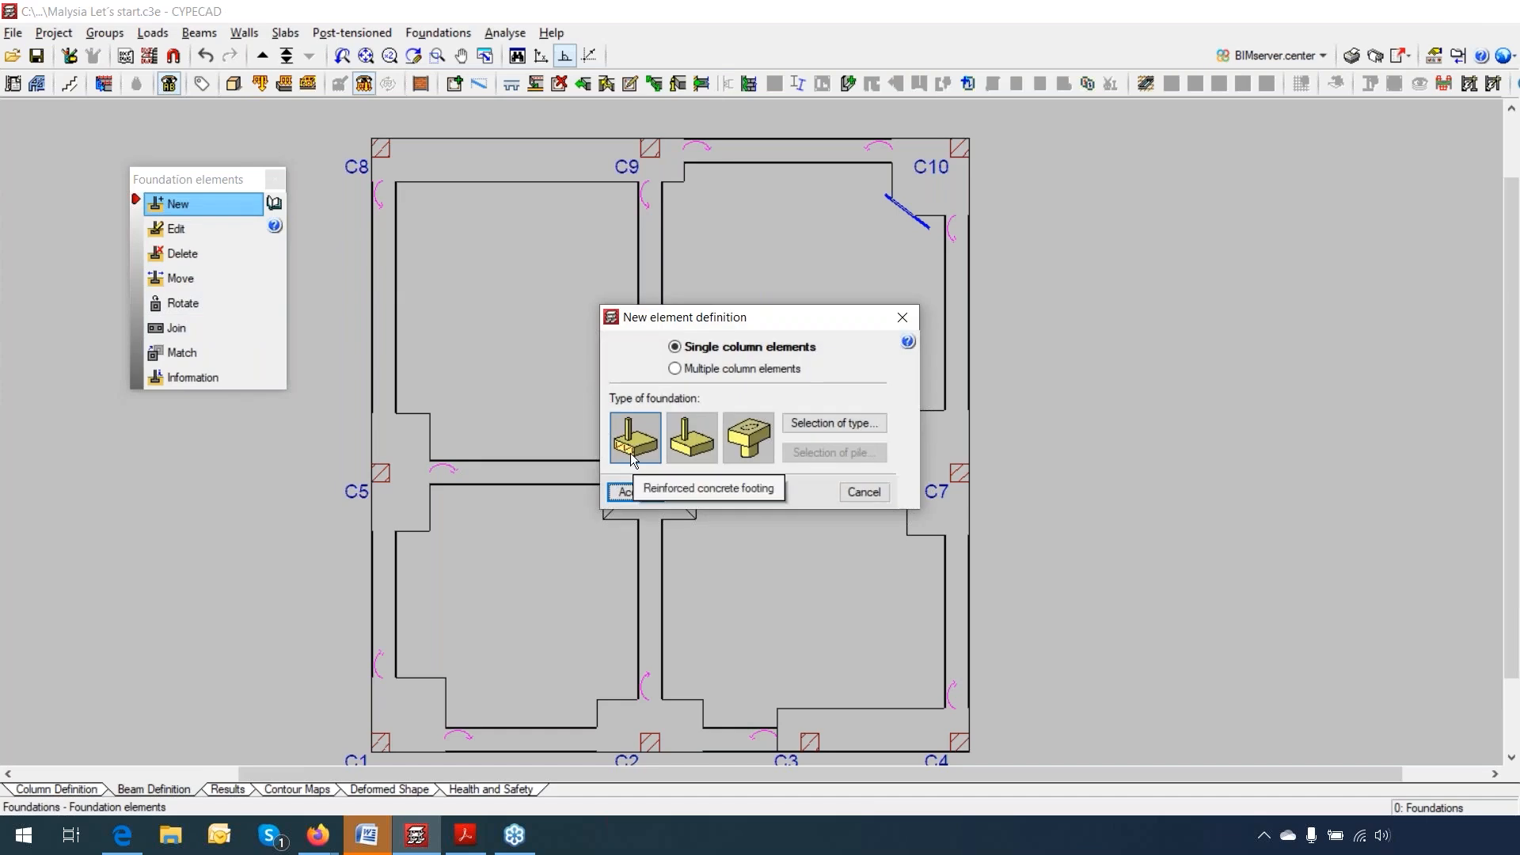
pyautogui.click(689, 440)
pyautogui.click(815, 422)
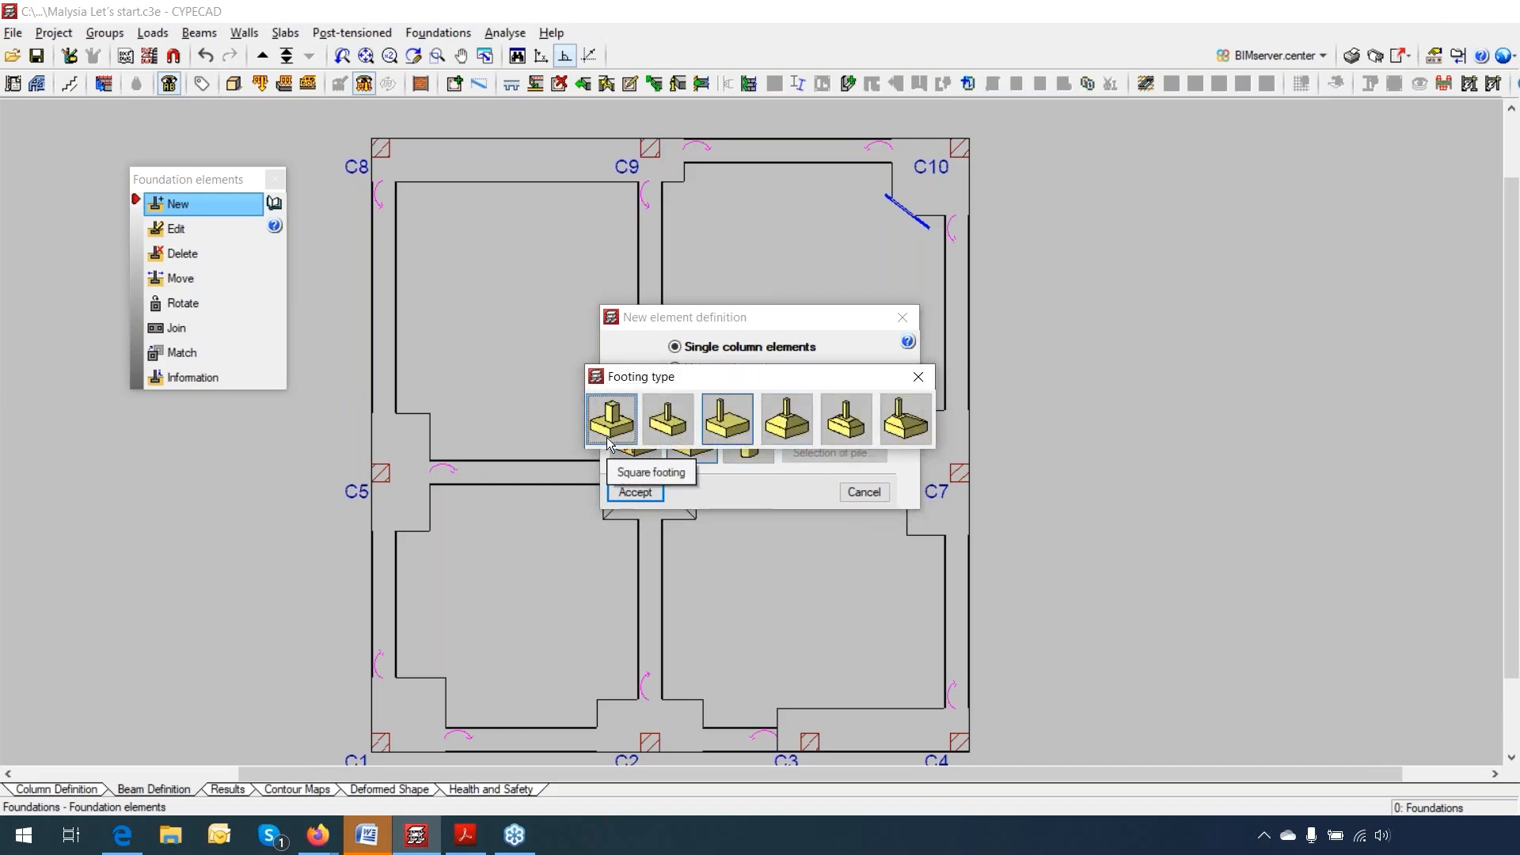
pyautogui.click(624, 433)
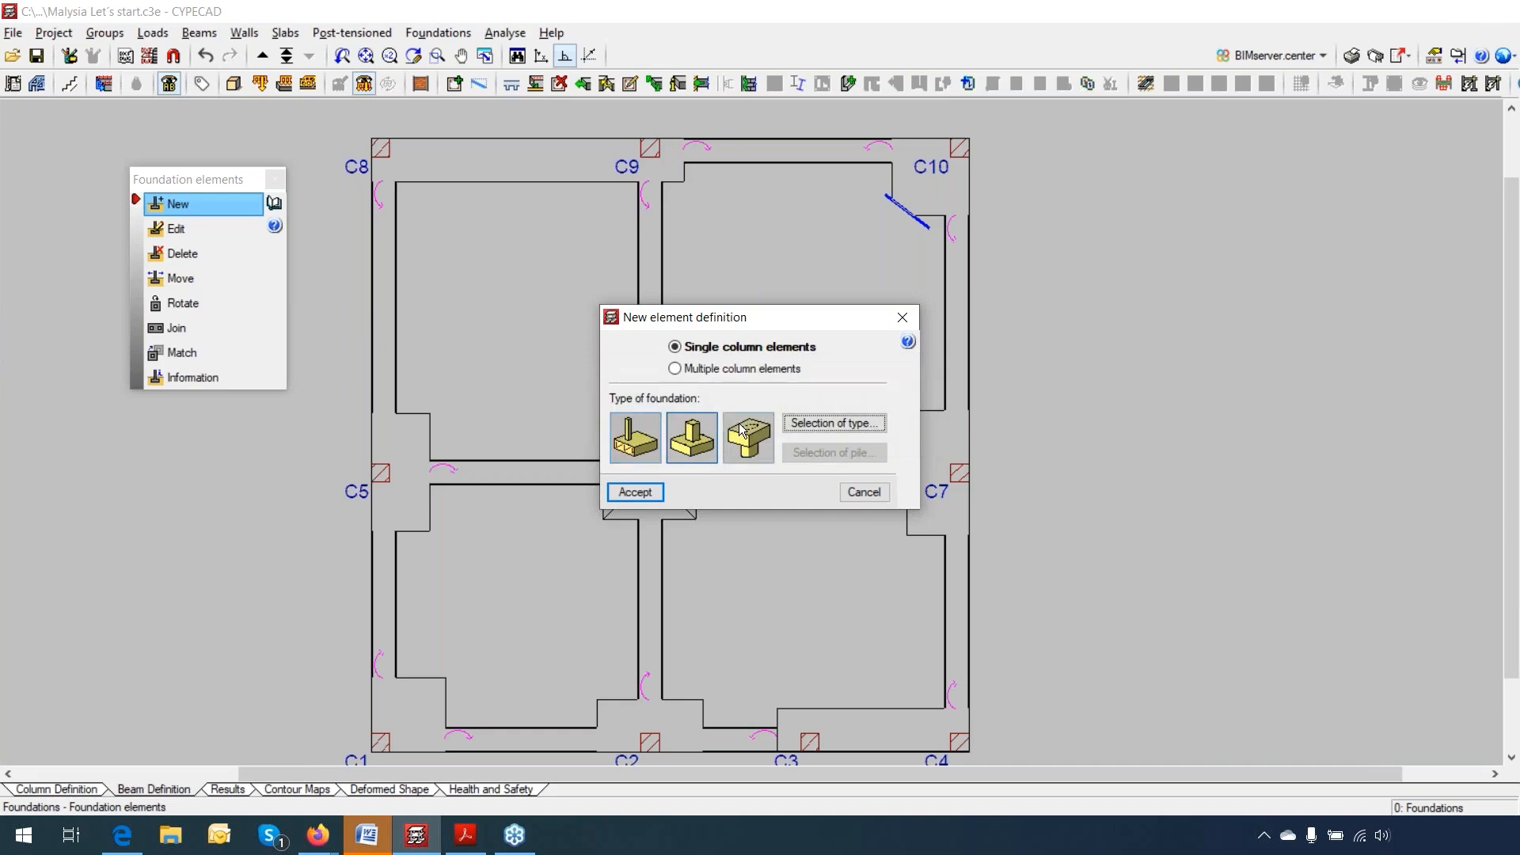
pyautogui.click(633, 499)
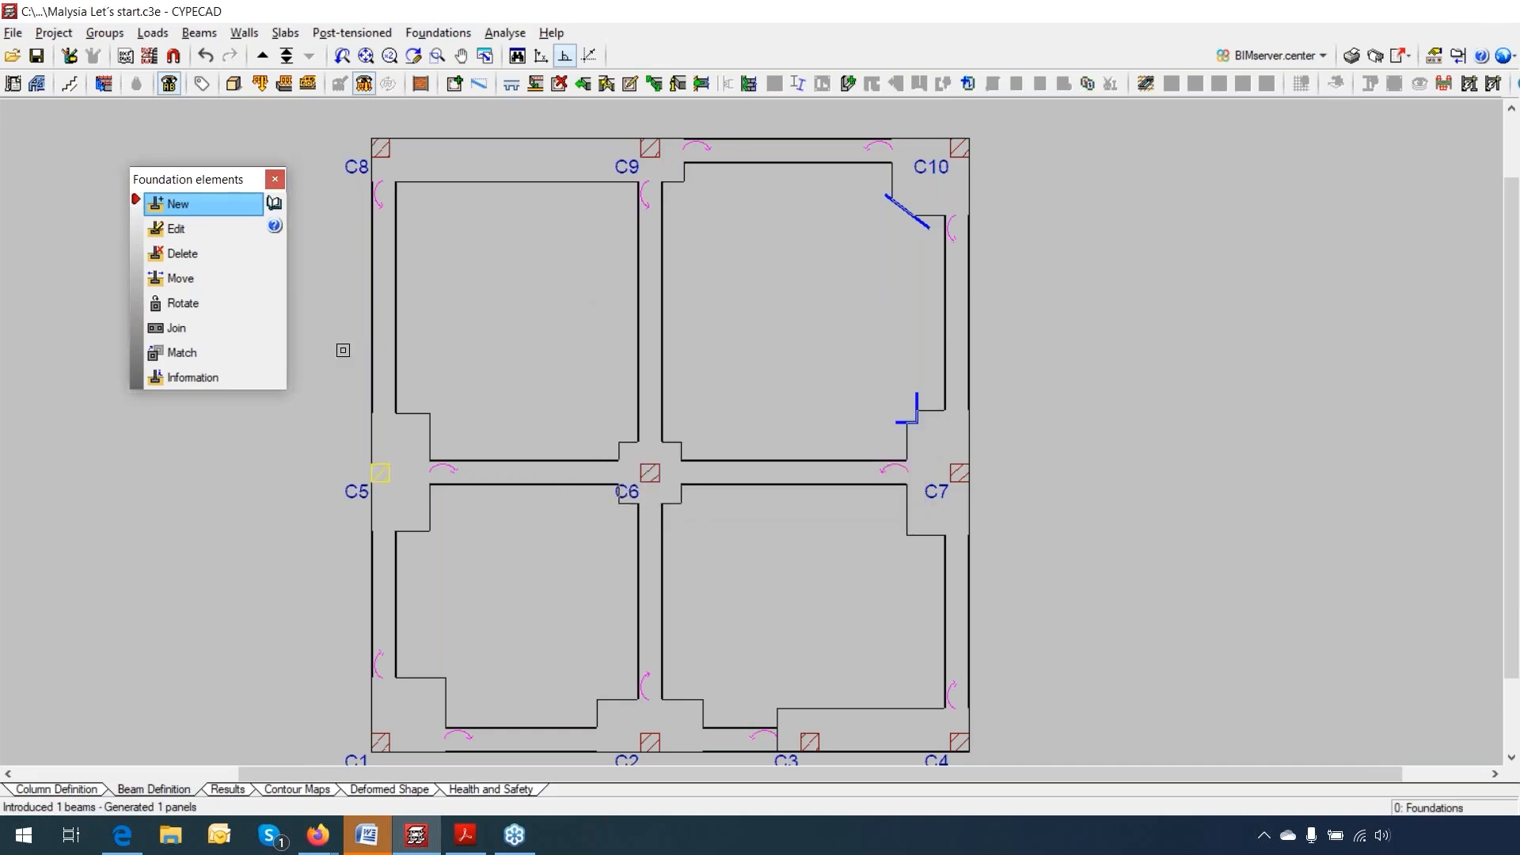
# Step: Open the C6 footing for editing and review its materials and geometry settings
pyautogui.click(190, 230)
pyautogui.click(667, 477)
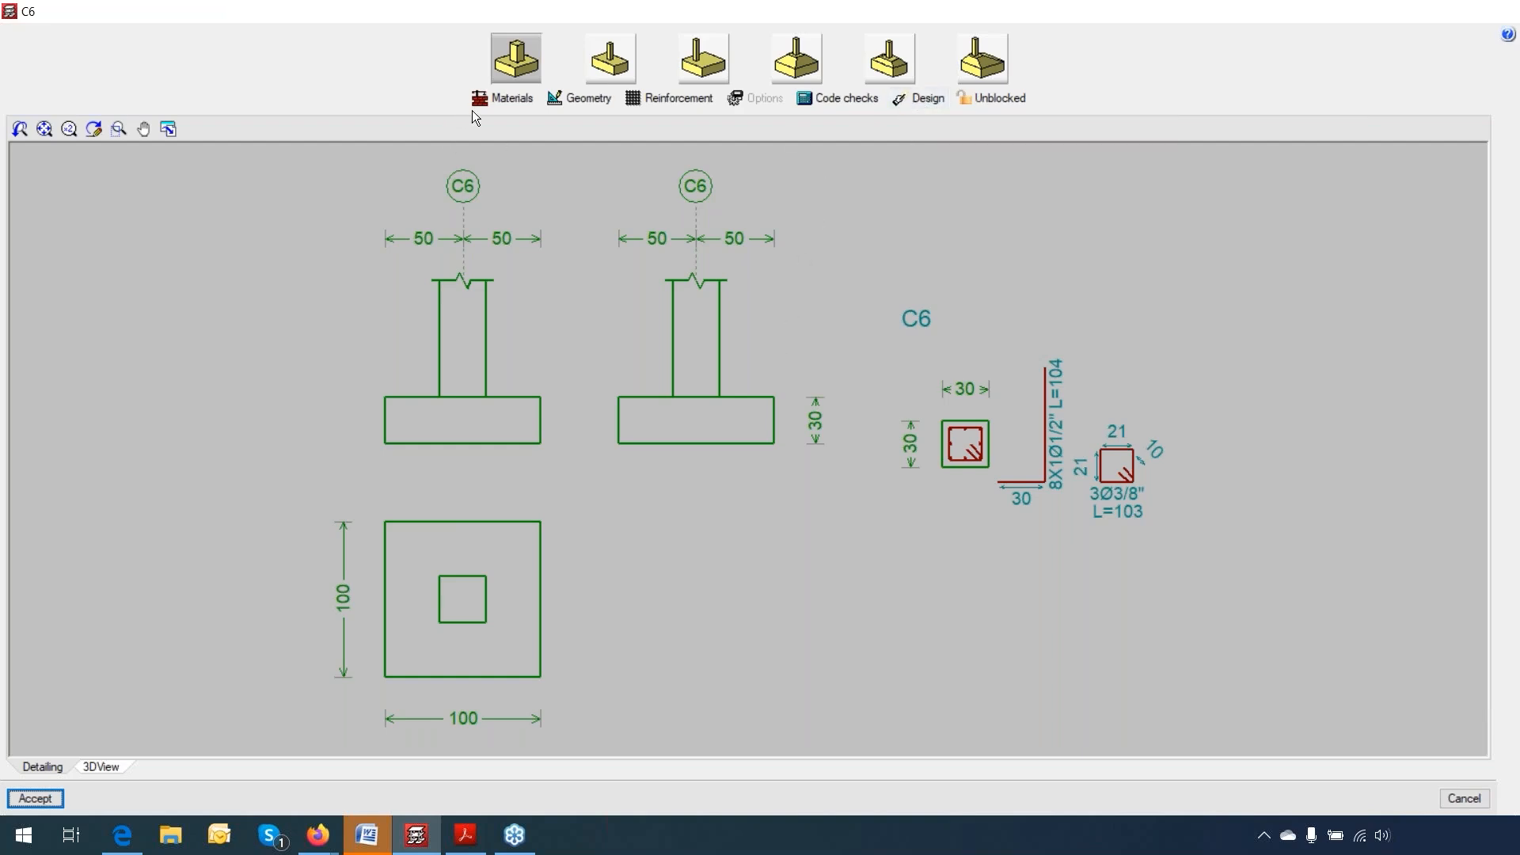
pyautogui.click(511, 99)
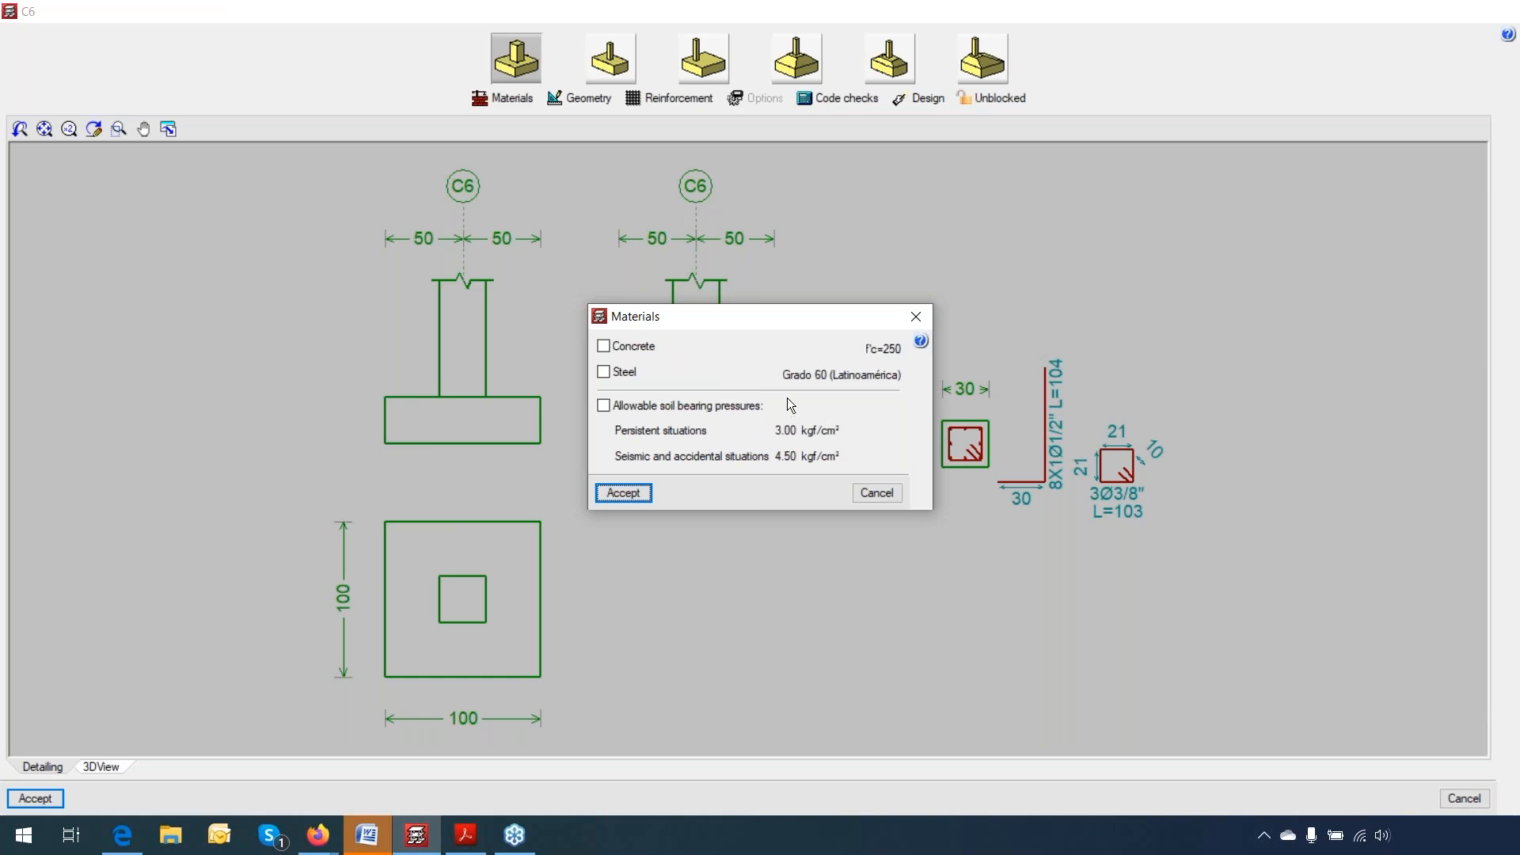
pyautogui.click(918, 319)
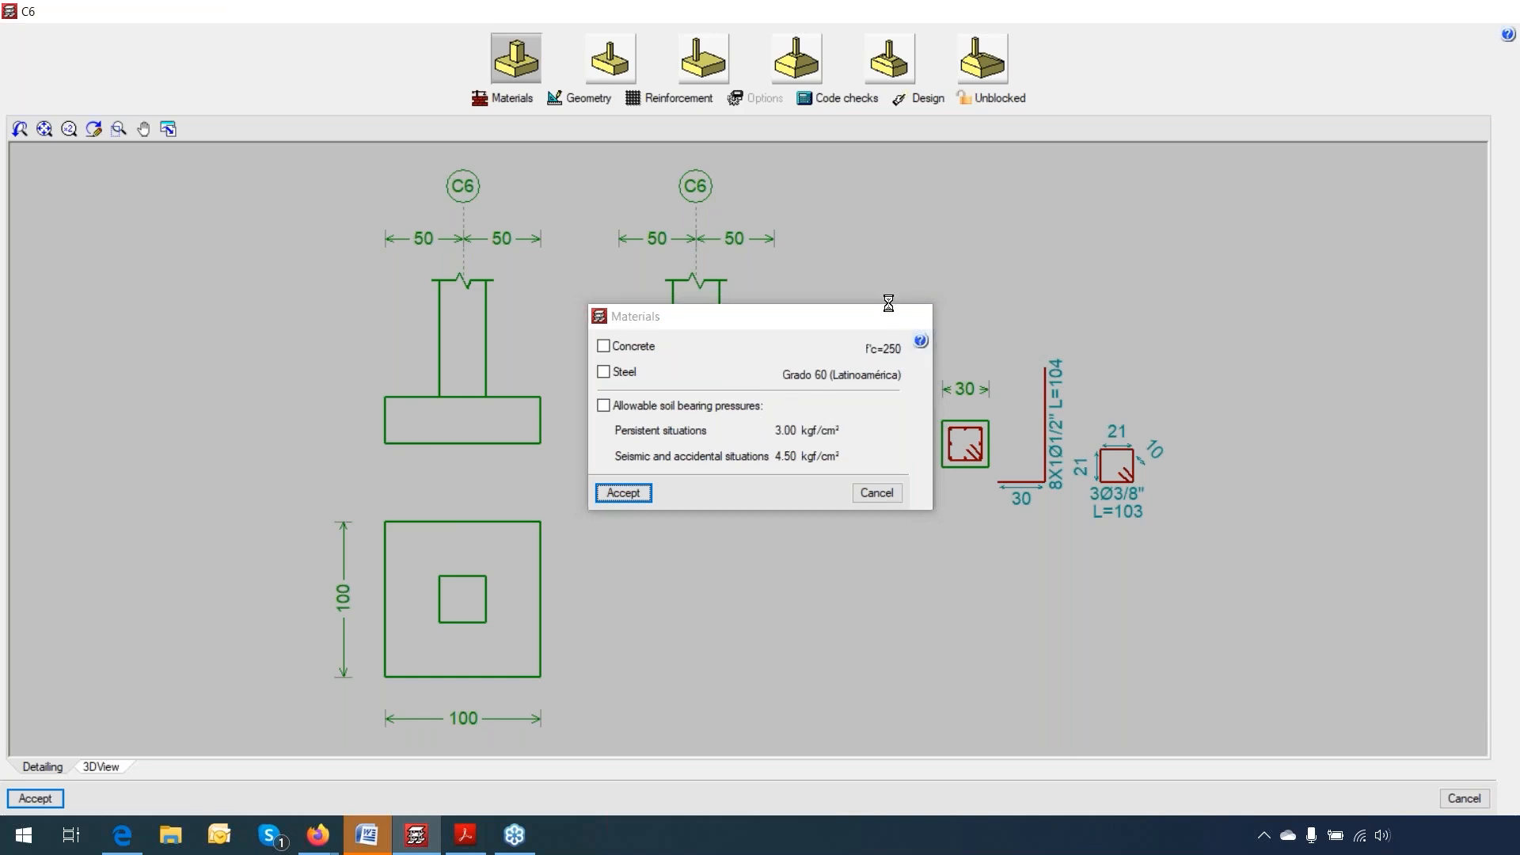
pyautogui.click(600, 96)
pyautogui.click(824, 354)
# Step: Examine the C6 footing's reinforcement options, briefly toggling reinforcement on and off, and leave without applying changes
pyautogui.click(697, 99)
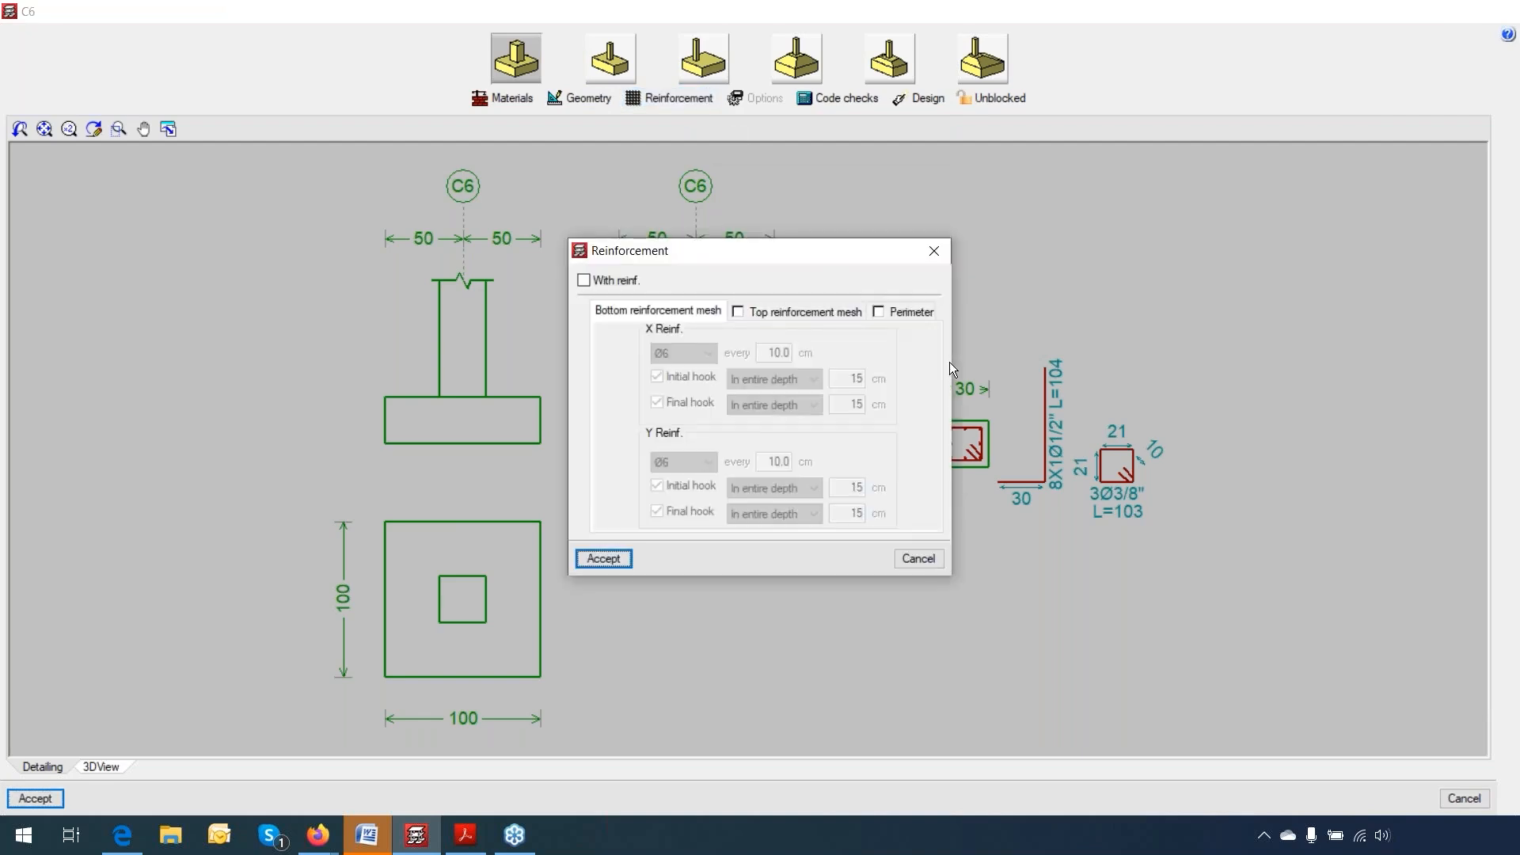
pyautogui.click(591, 285)
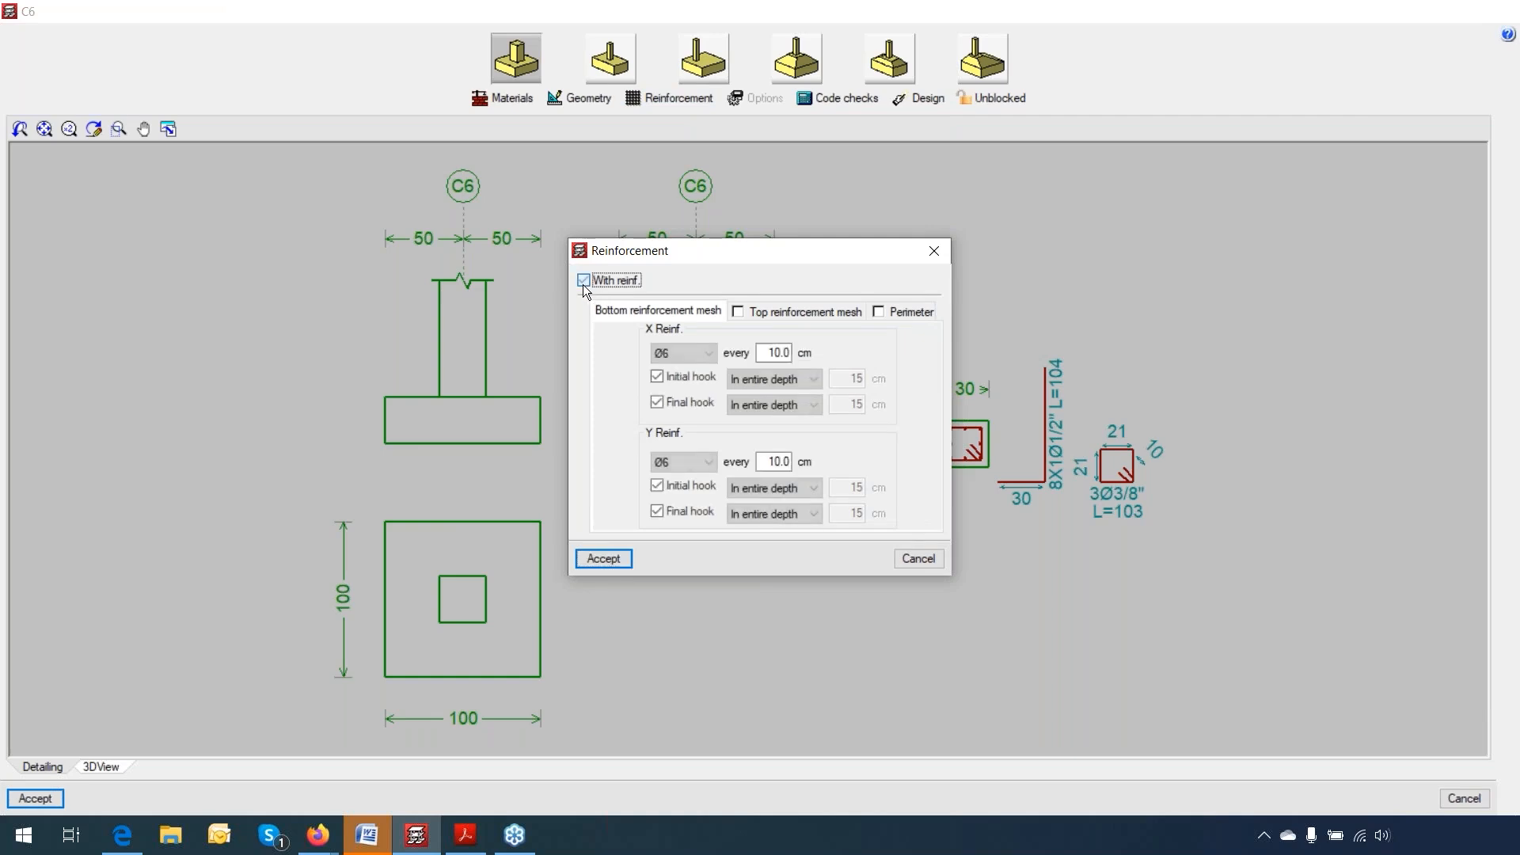
pyautogui.click(586, 283)
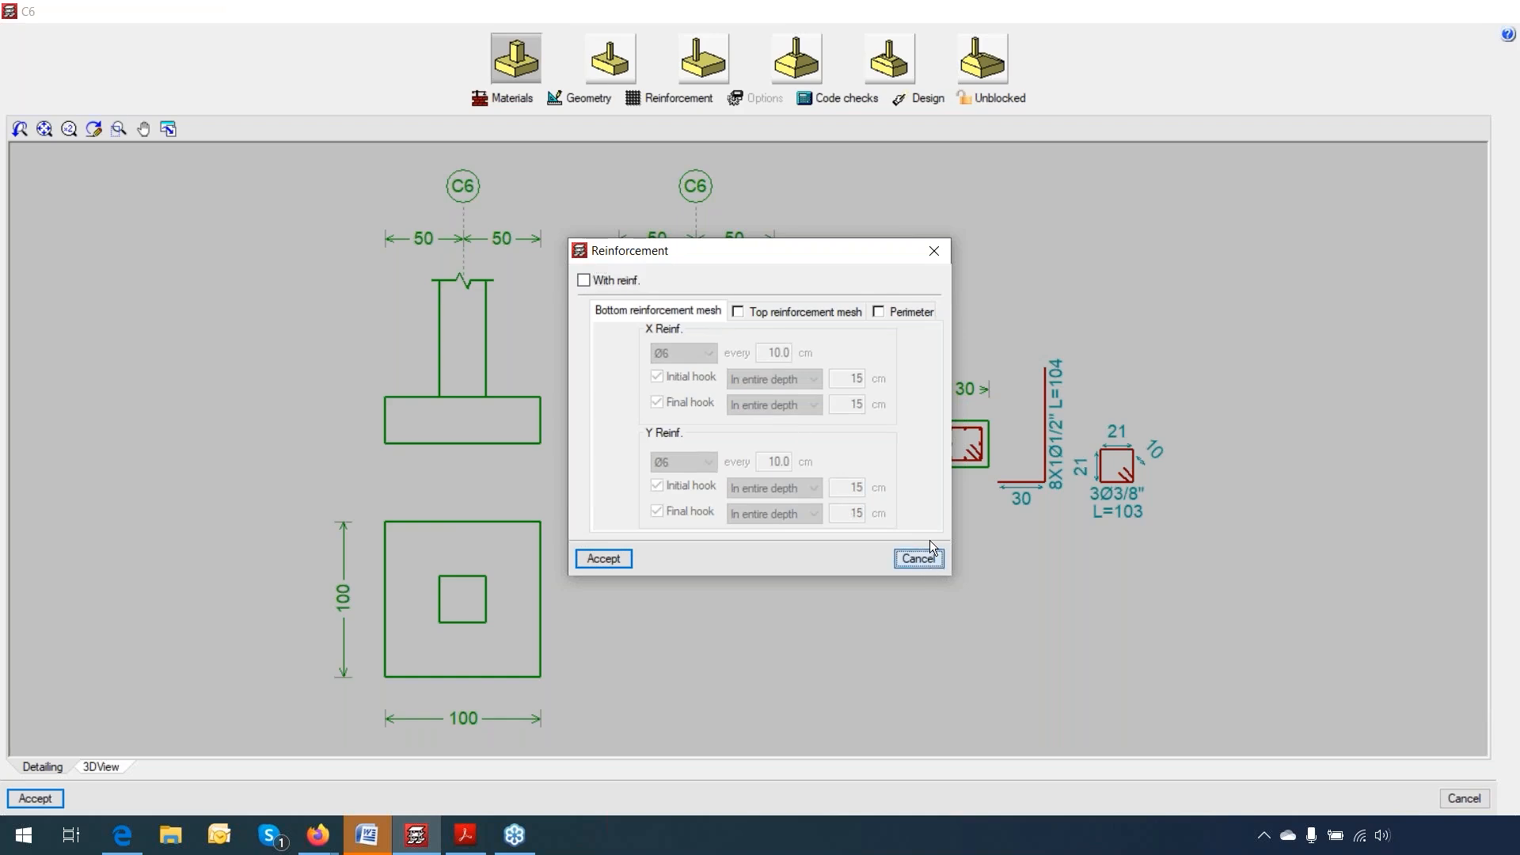
pyautogui.click(918, 556)
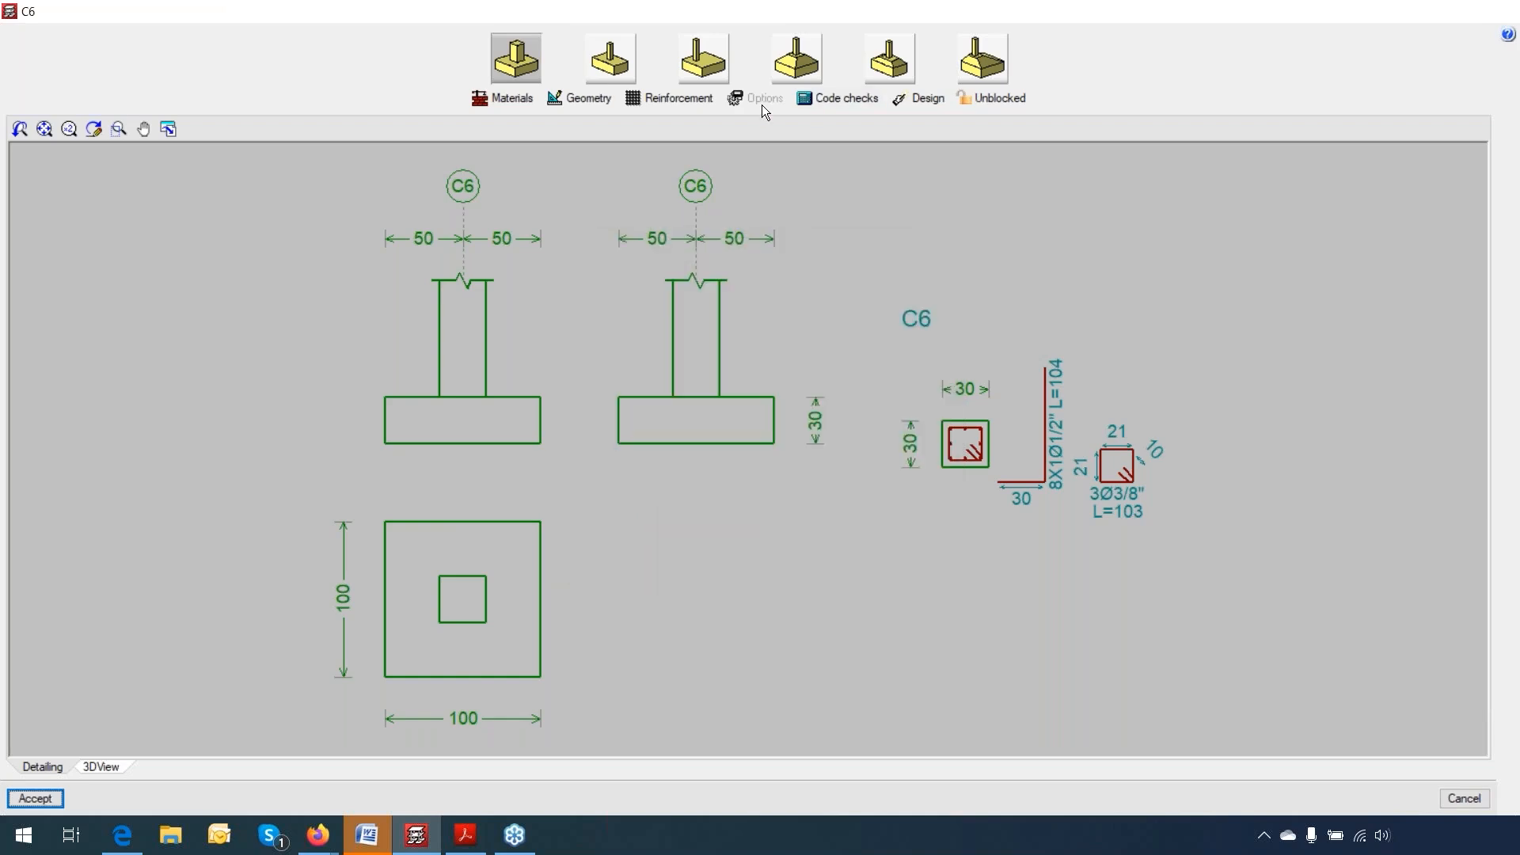
# Step: Run the code checks on the C6 footing and read through the complete report
pyautogui.click(854, 101)
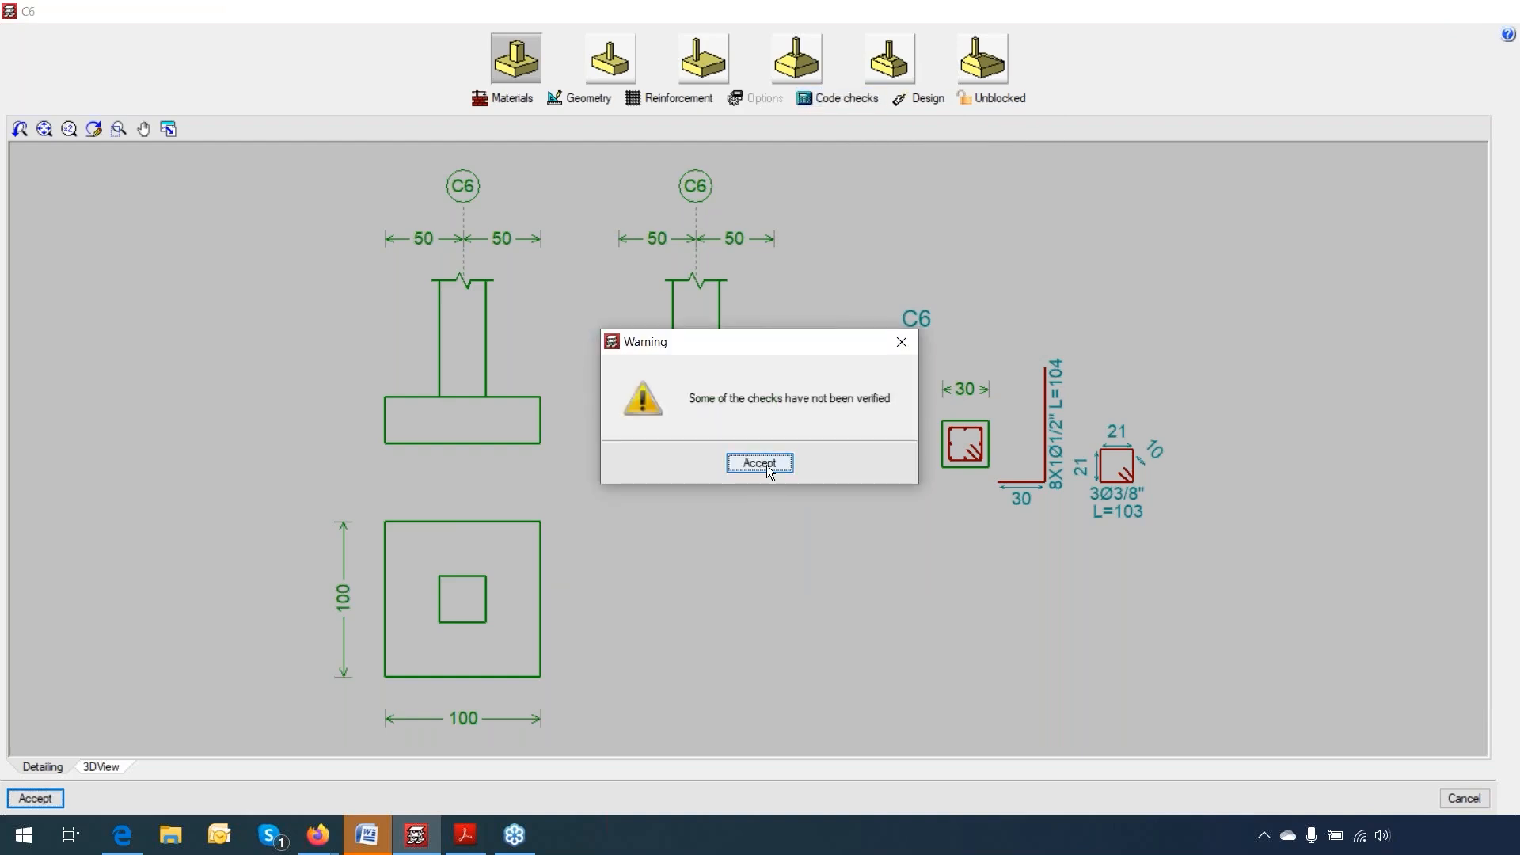
pyautogui.click(768, 467)
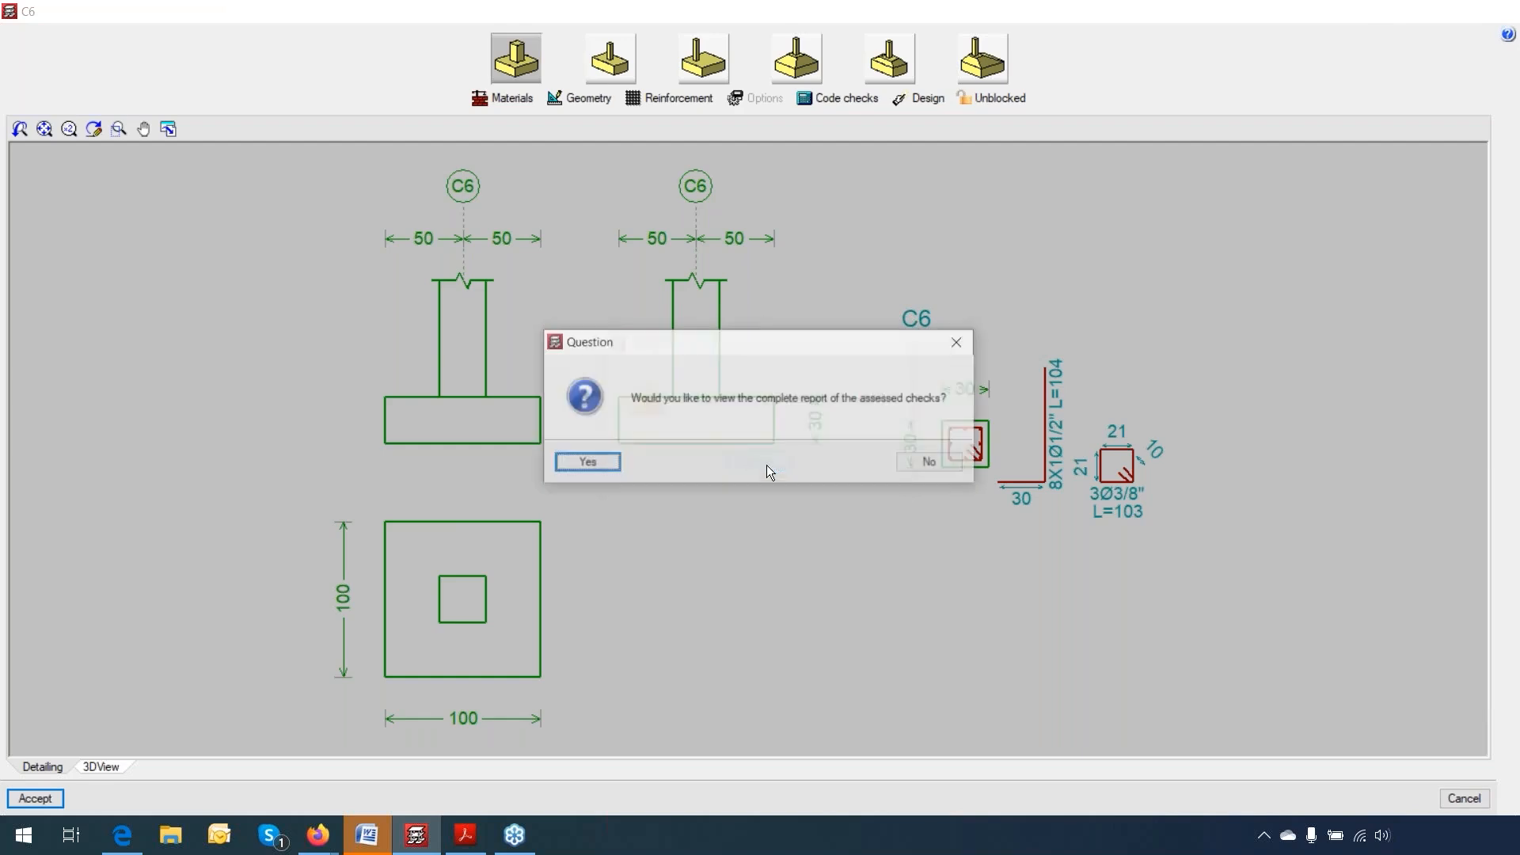
pyautogui.click(610, 464)
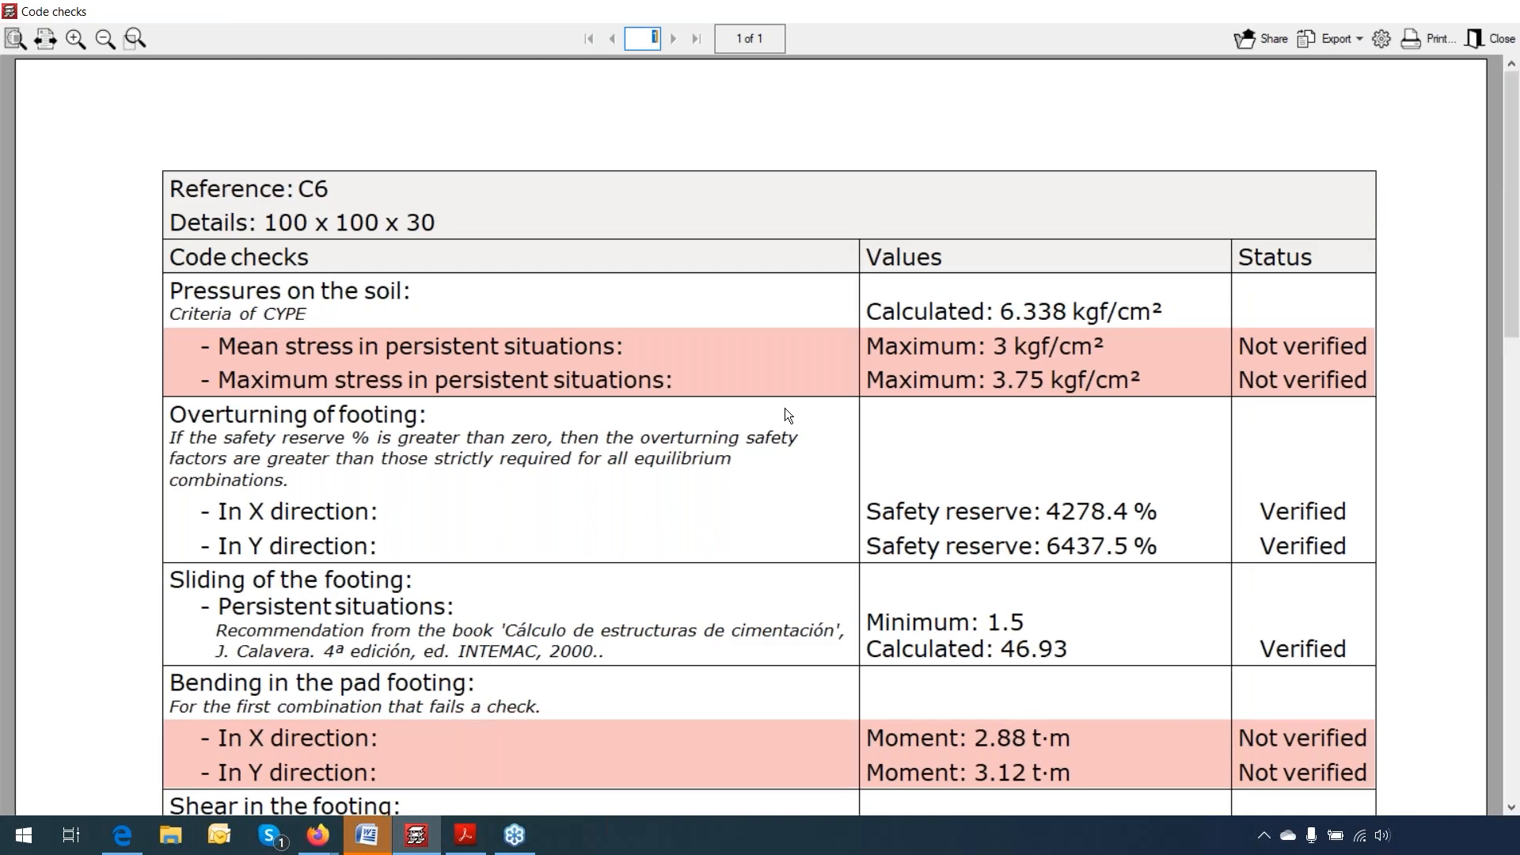
pyautogui.scroll(-3, 785, 409)
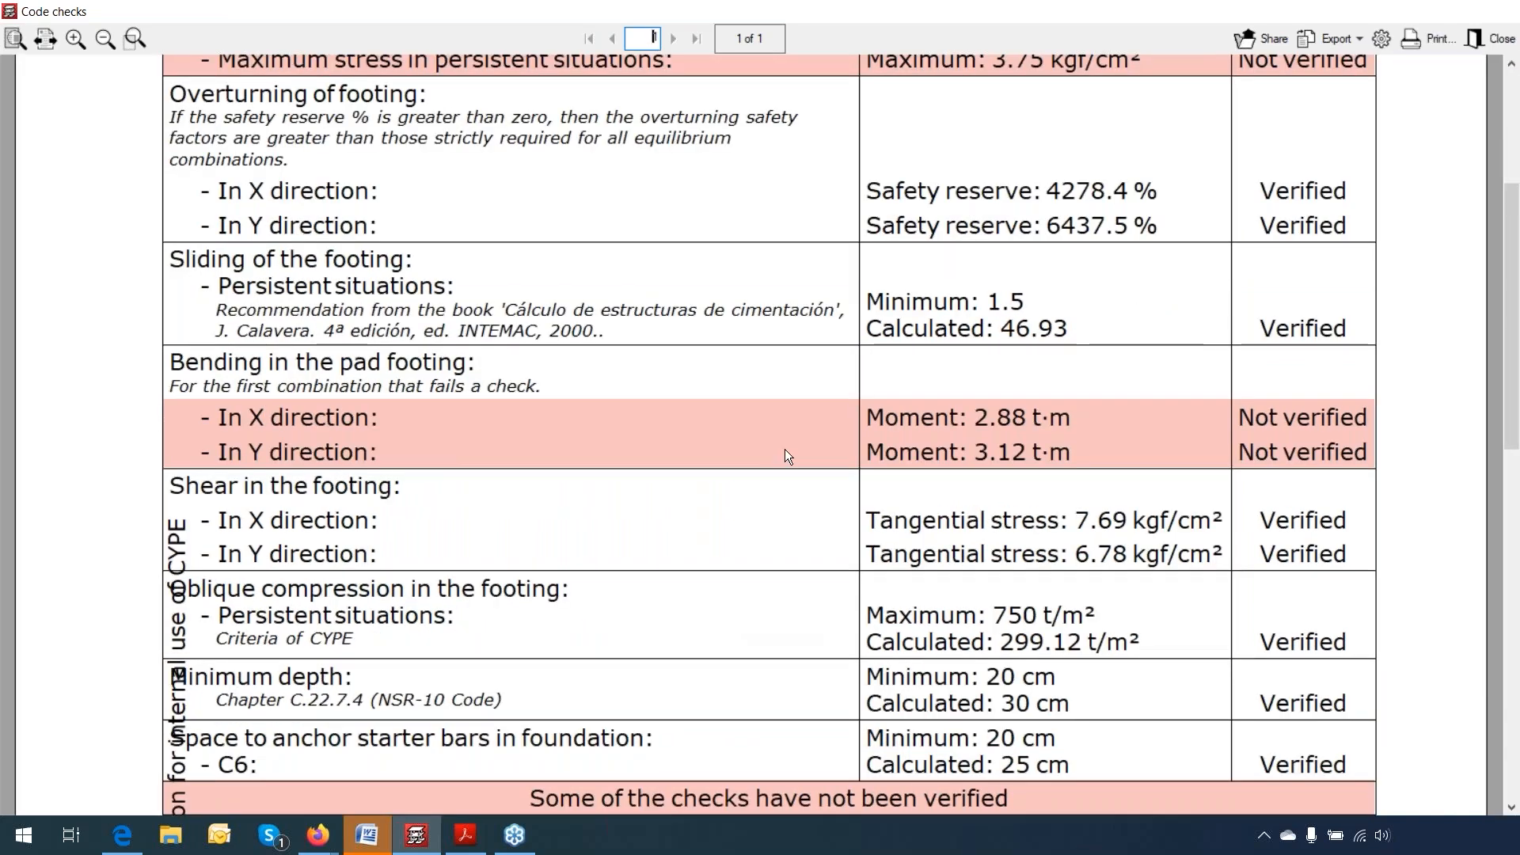
pyautogui.scroll(-3, 785, 449)
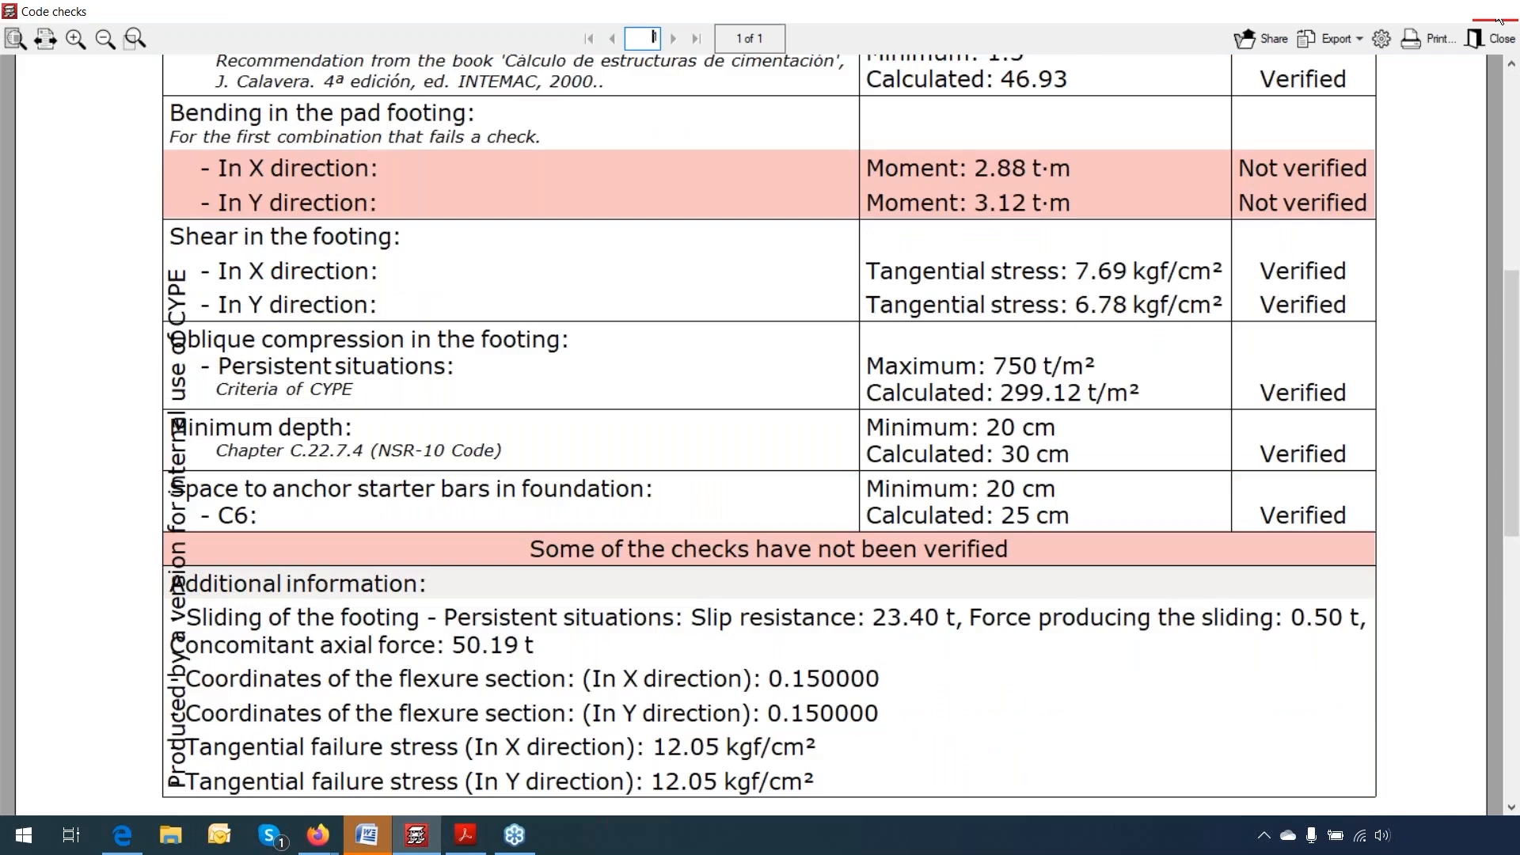
pyautogui.click(1494, 37)
# Step: Run the automatic design of the C6 footing and decline the report of the assessed checks
pyautogui.press('Return')
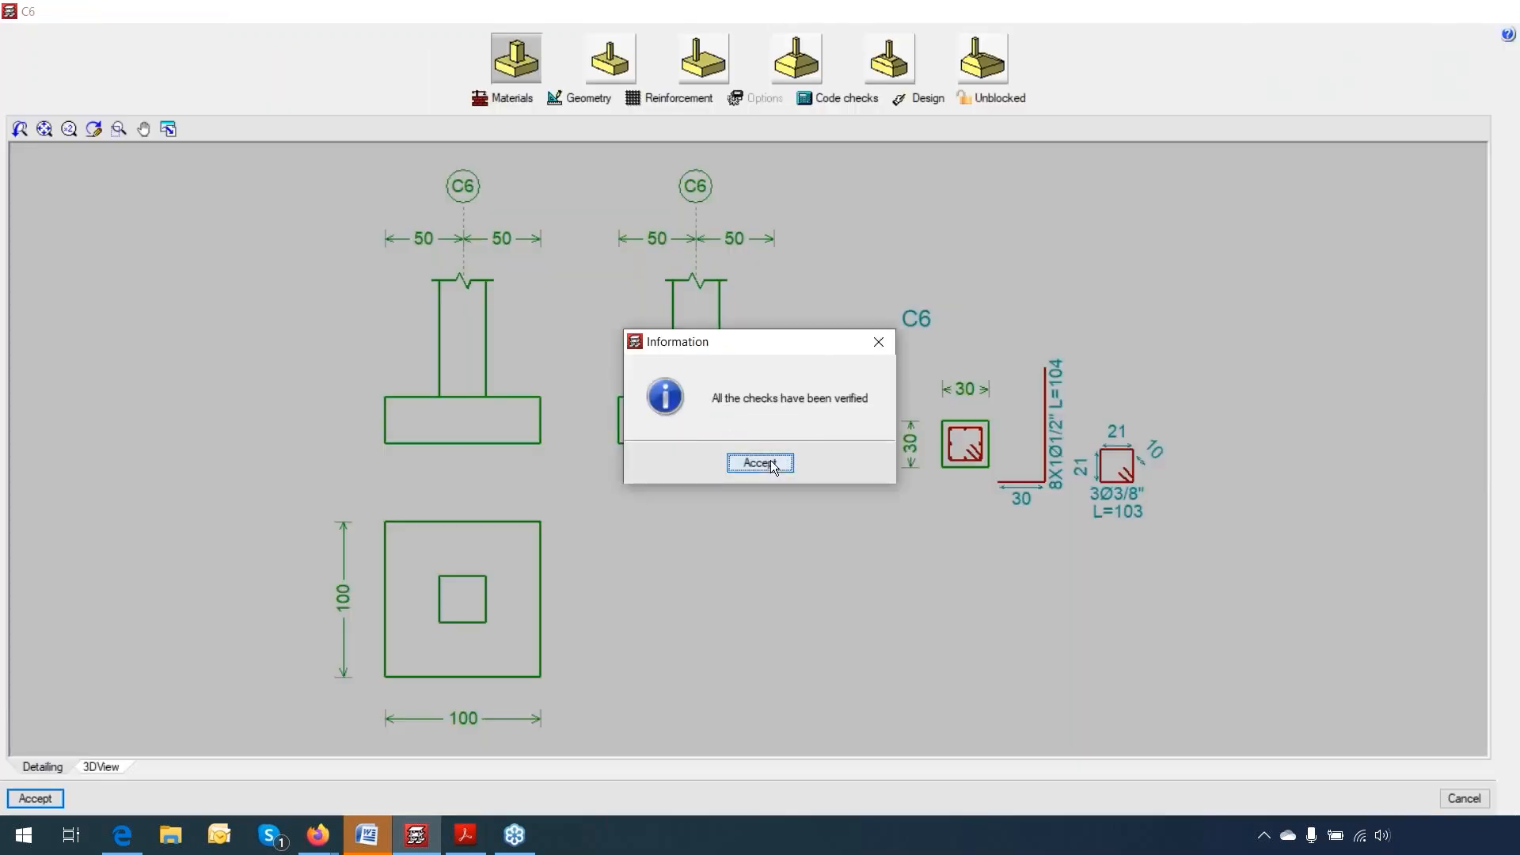
pyautogui.click(774, 467)
pyautogui.click(918, 464)
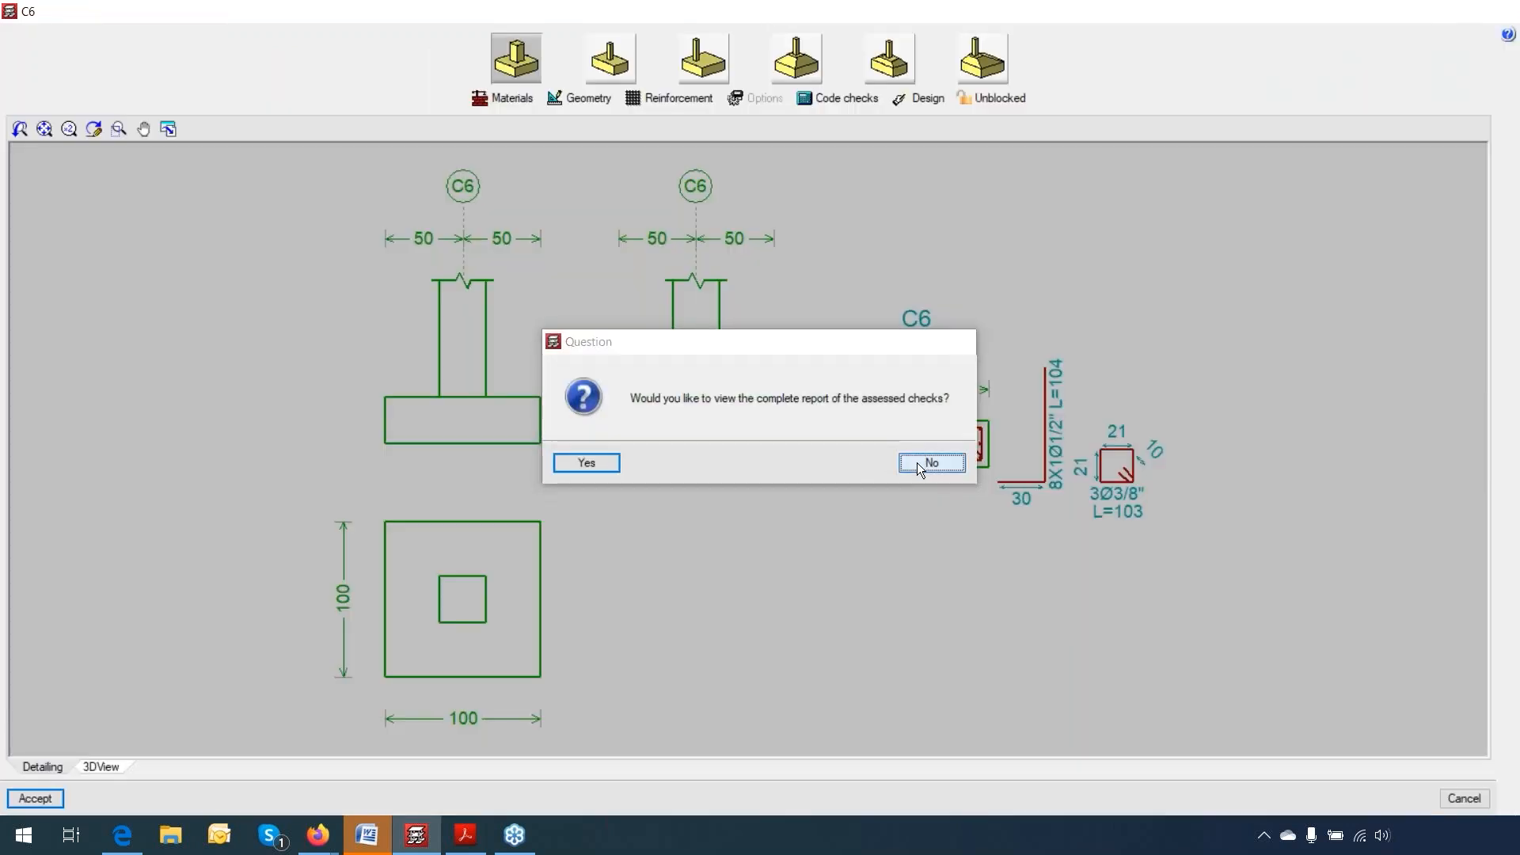
# Step: Rerun the code checks on the redesigned C6 footing and review the full report
pyautogui.click(862, 107)
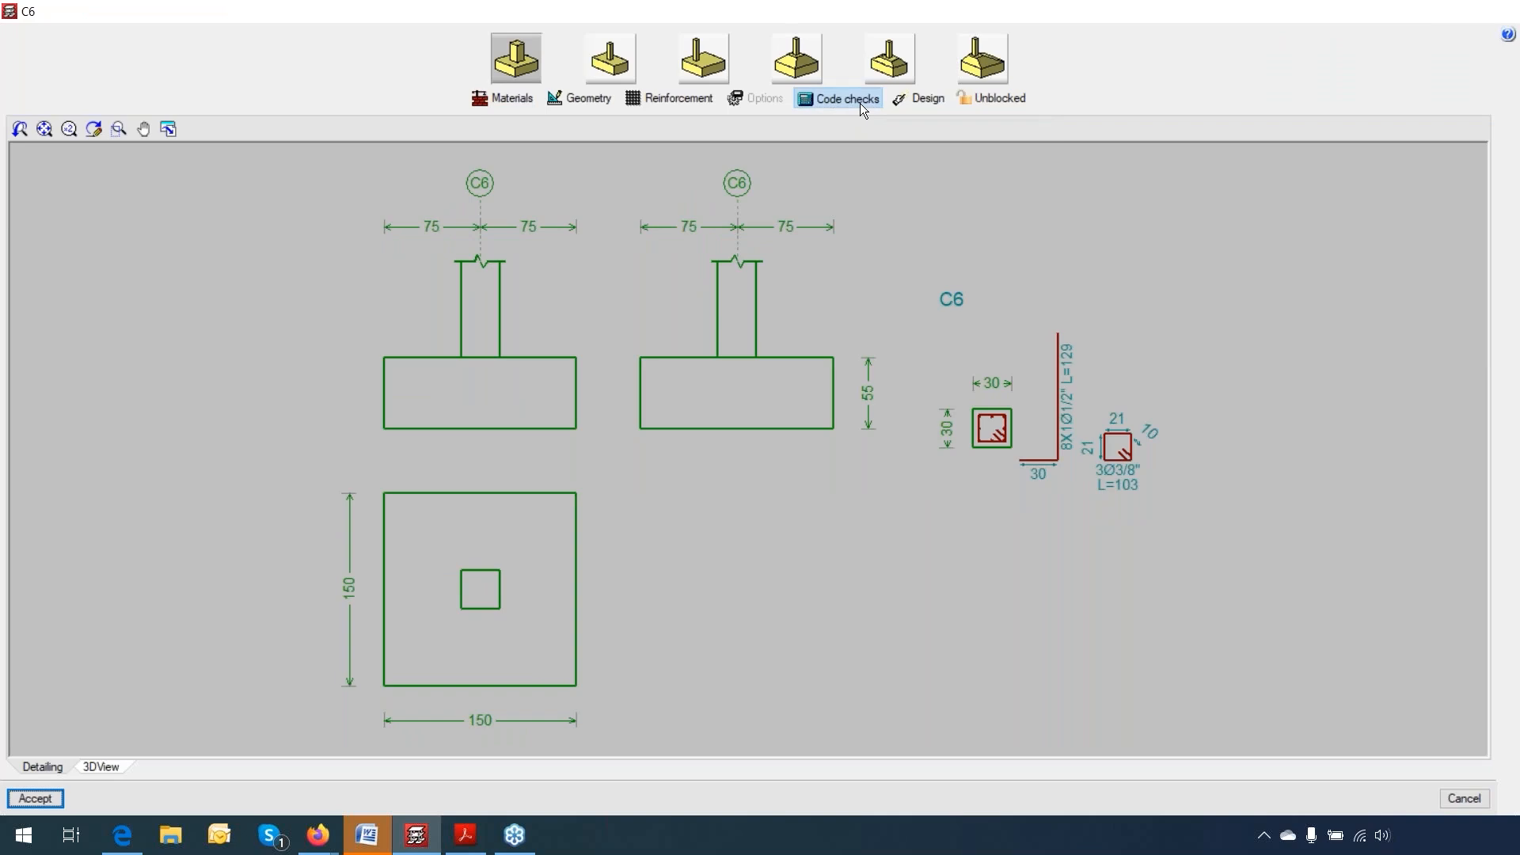
pyautogui.click(759, 465)
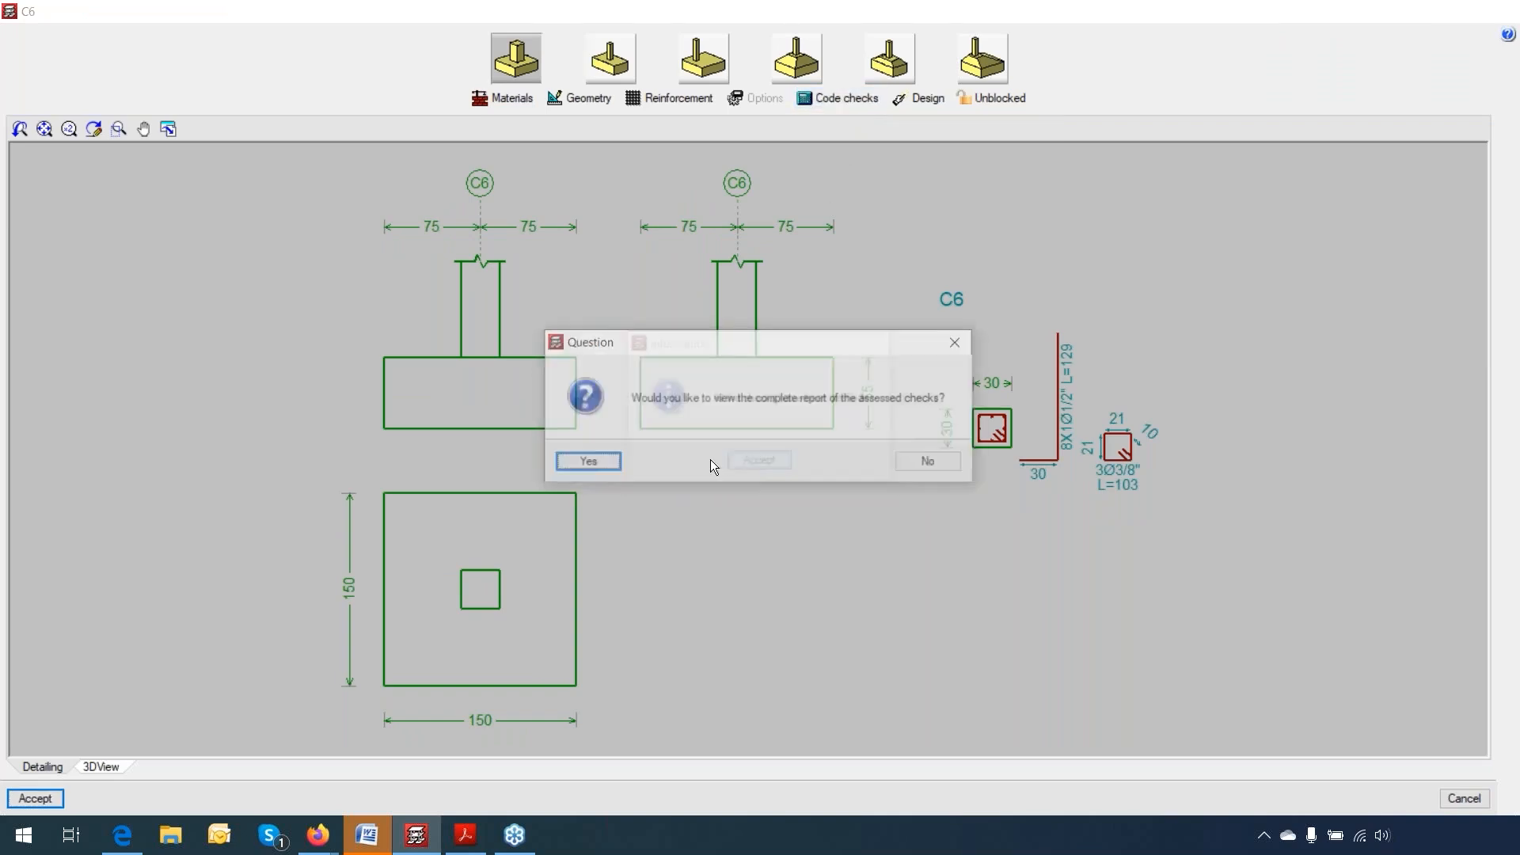
pyautogui.click(588, 463)
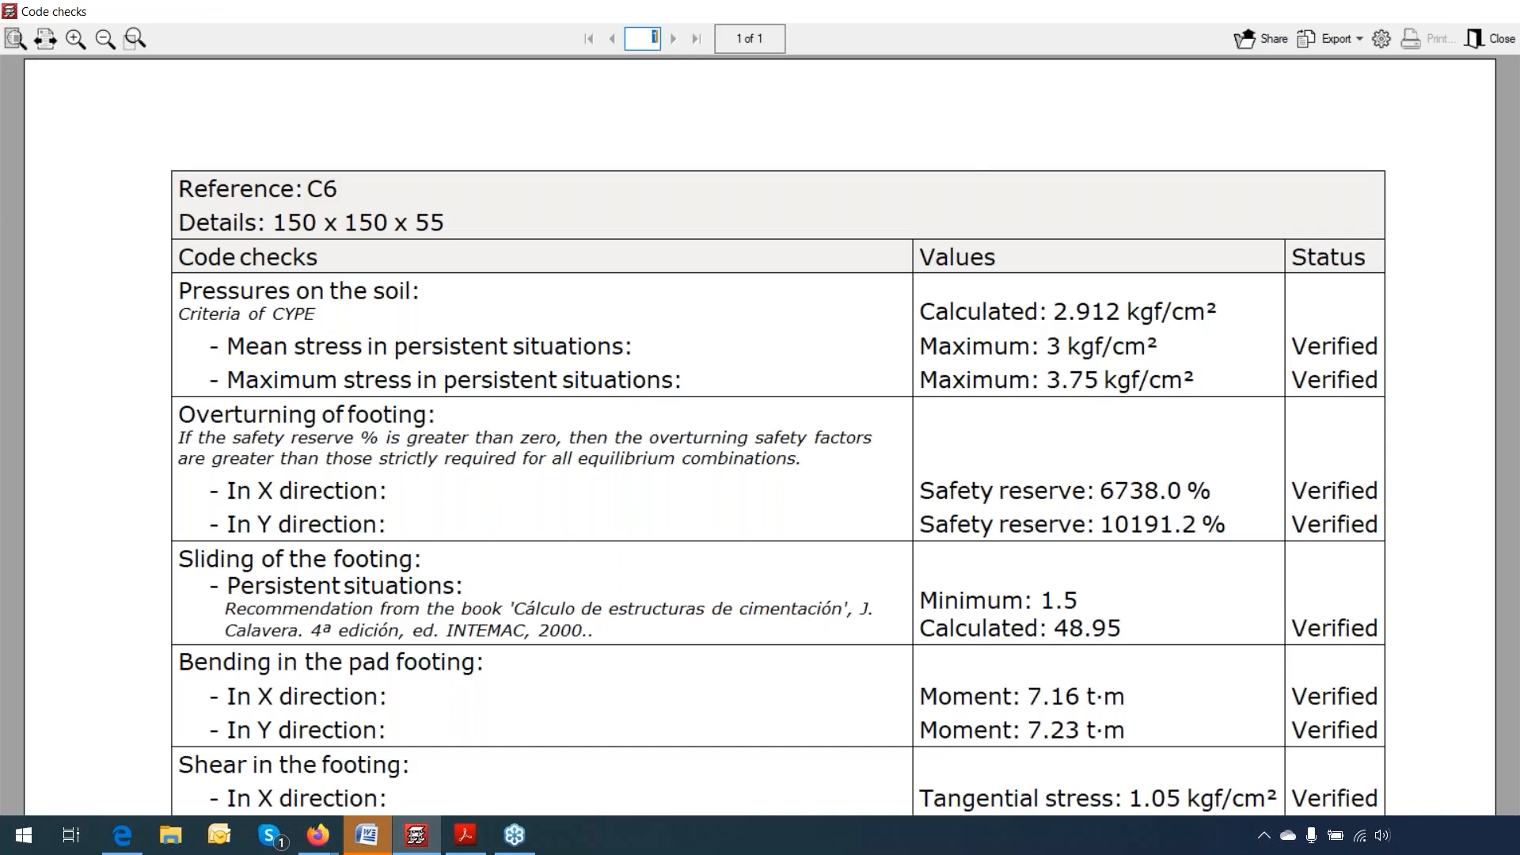
pyautogui.scroll(-5, 718, 462)
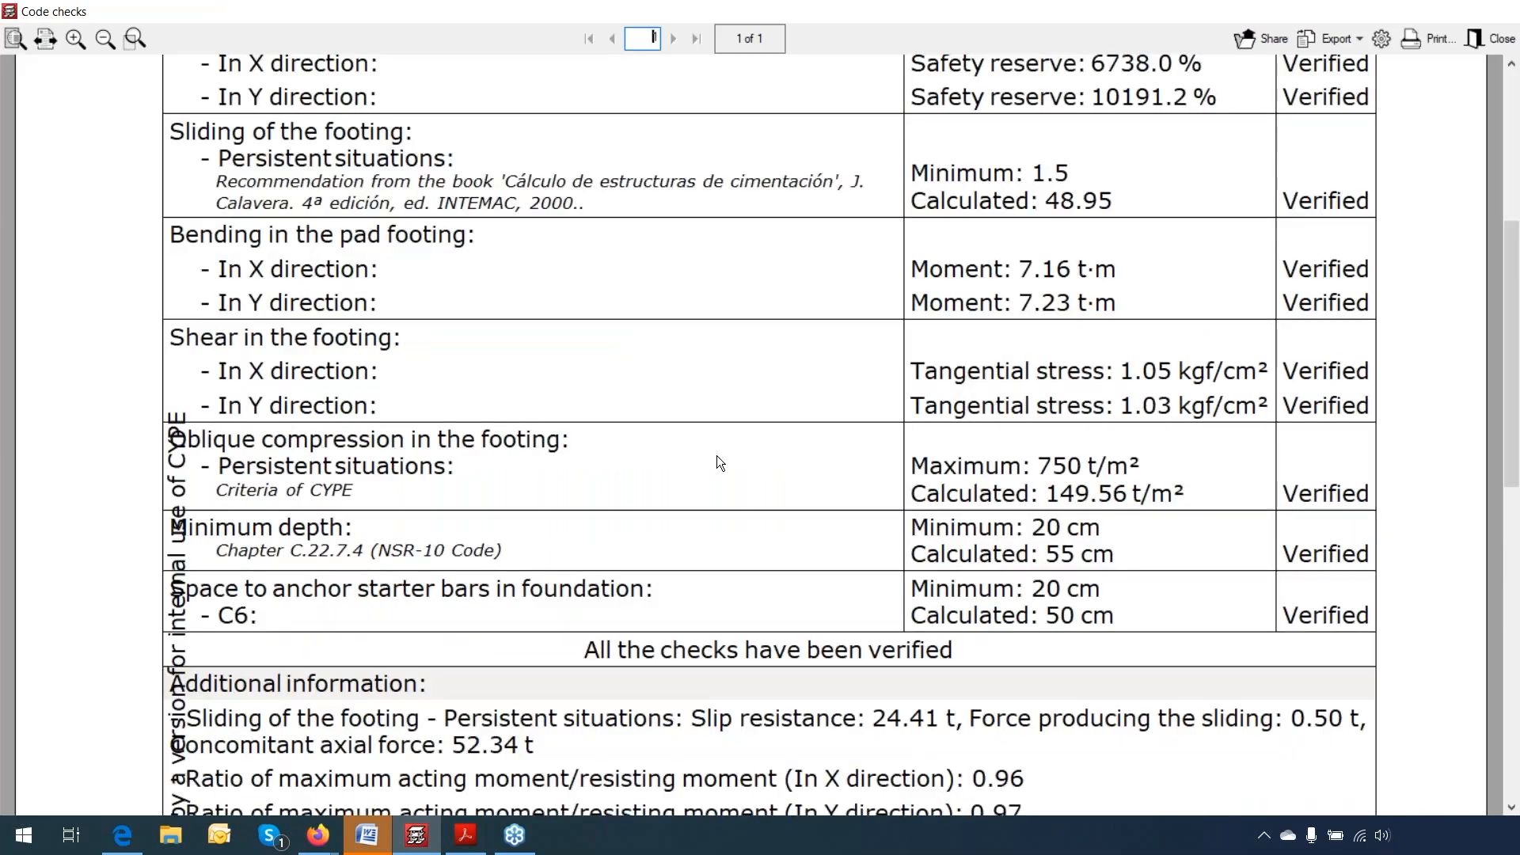
pyautogui.scroll(-3, 716, 454)
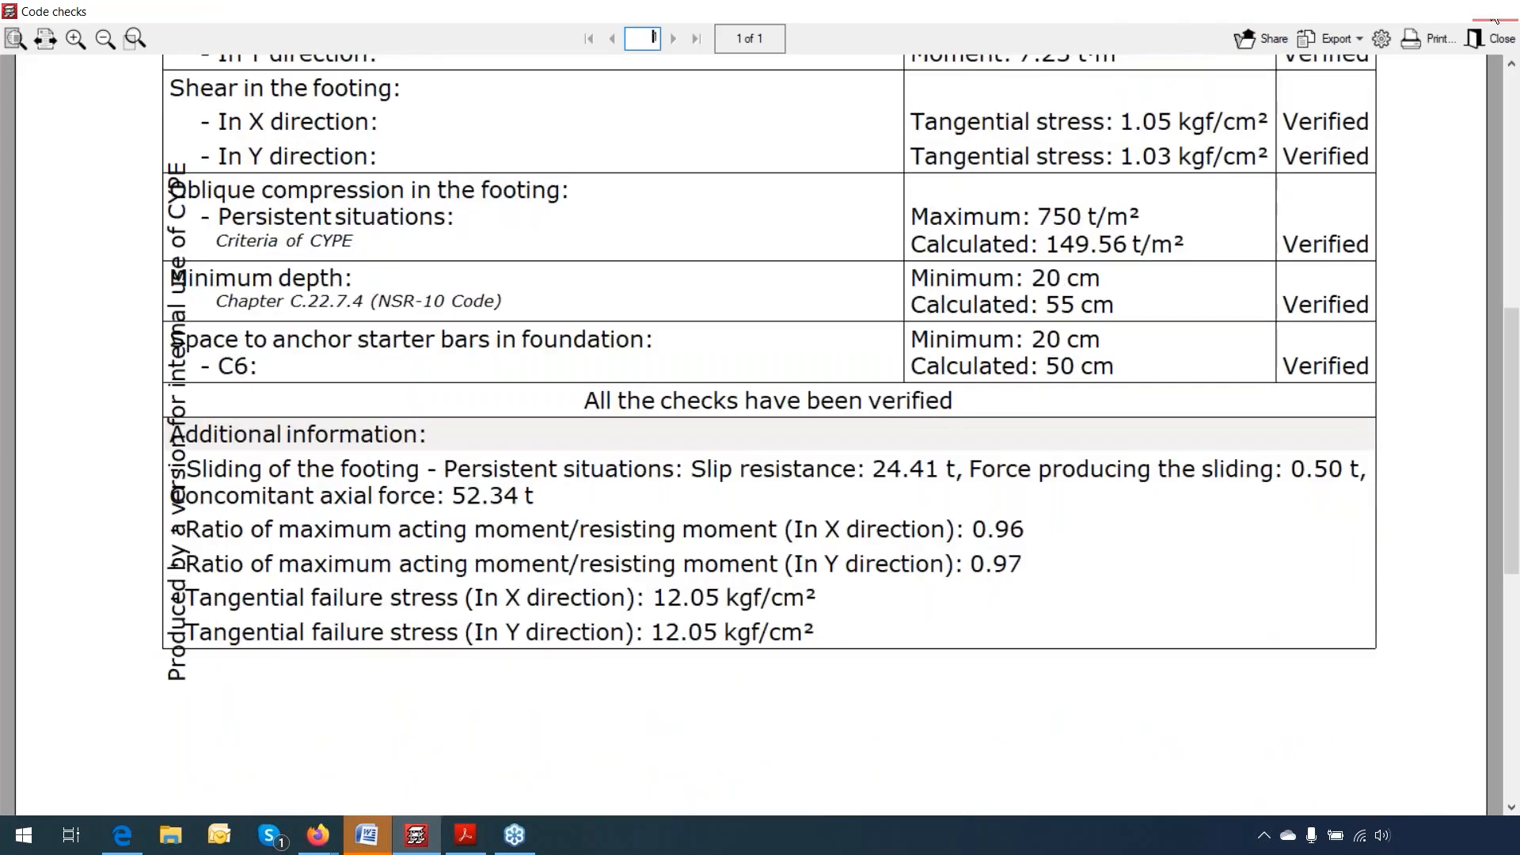
pyautogui.press('Escape')
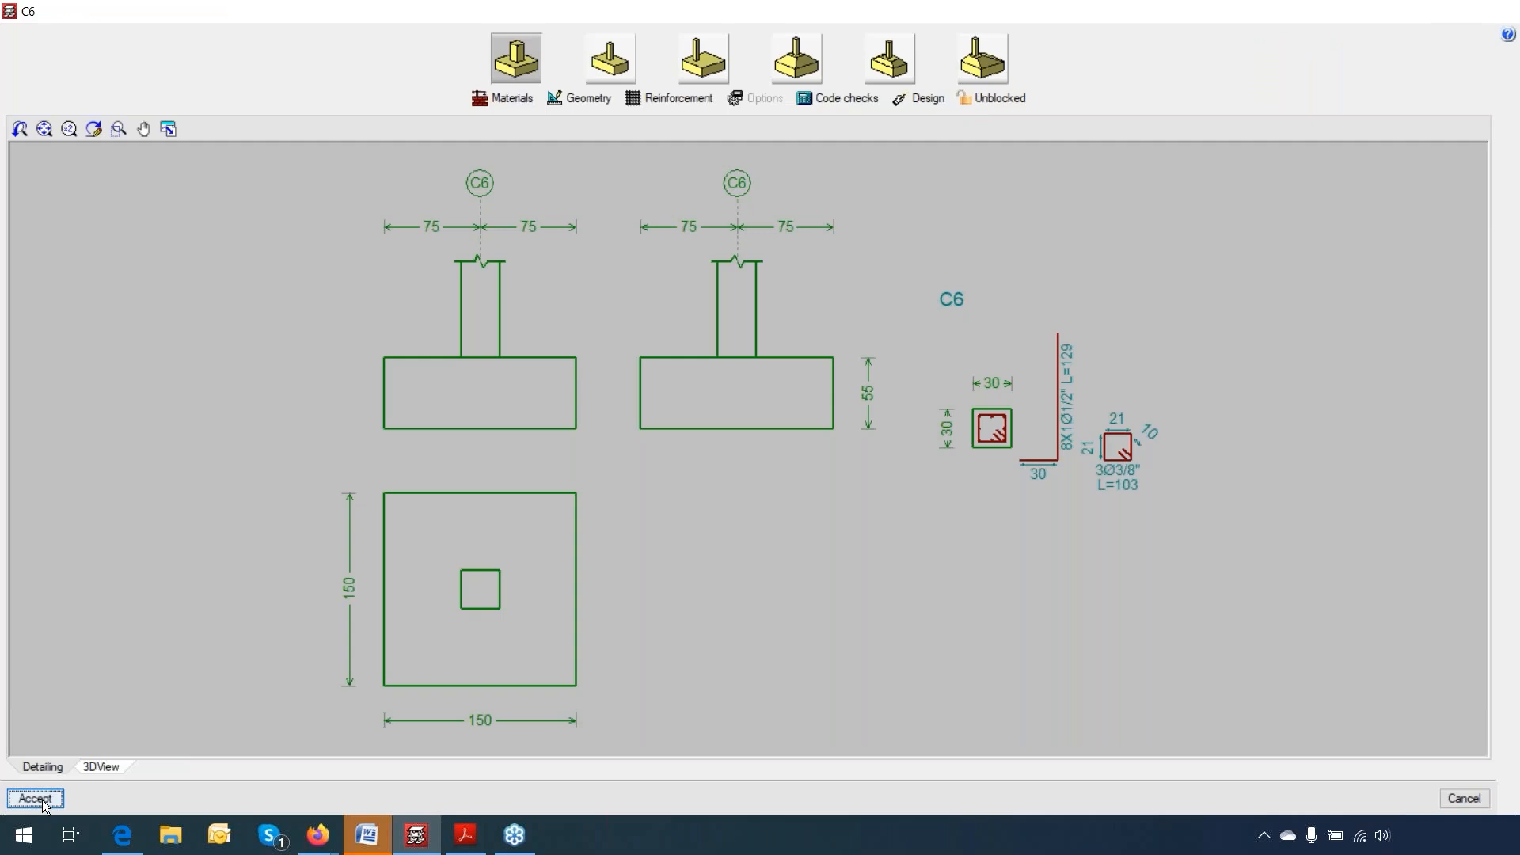
# Step: Inspect the C6 footing and its column starter bars in the 3D view
pyautogui.click(100, 767)
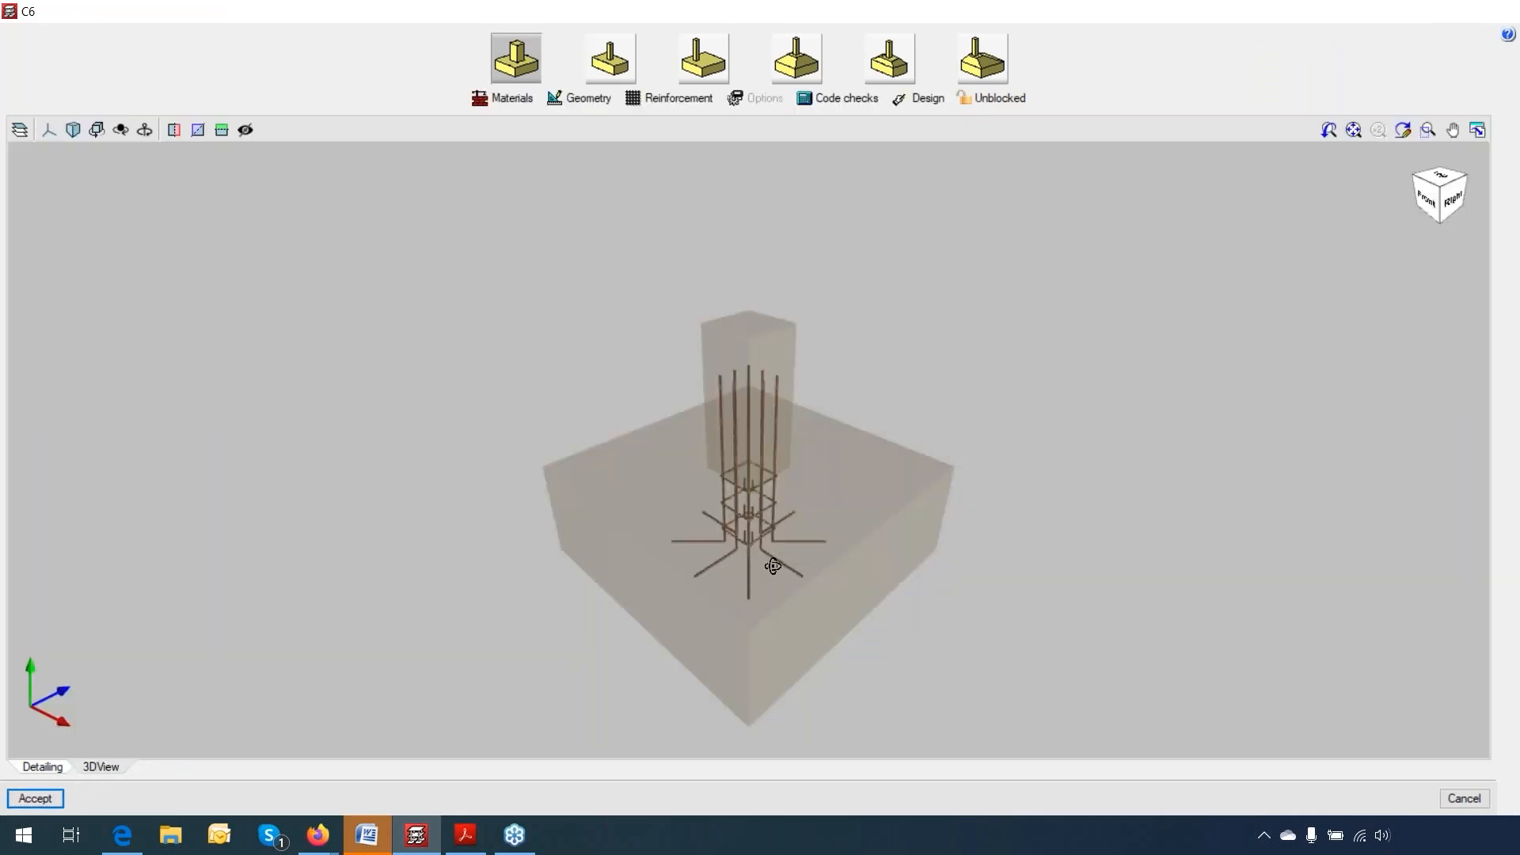
pyautogui.moveTo(773, 567)
pyautogui.mouseDown(button='middle')
pyautogui.moveTo(966, 491)
pyautogui.moveTo(933, 581)
pyautogui.mouseUp(button='middle')
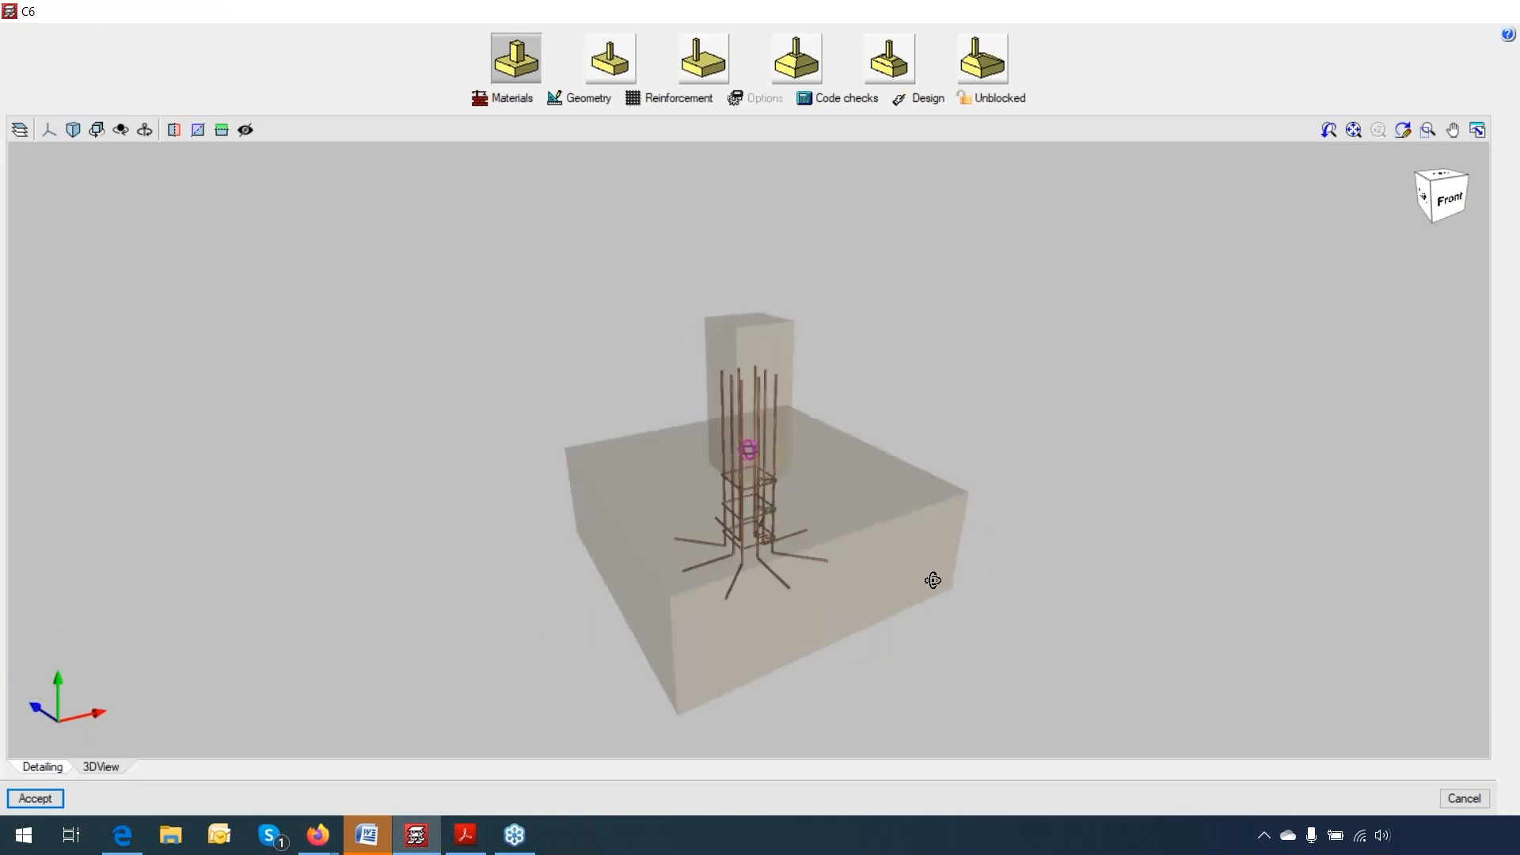
# Step: Accept the C6 footing edits and define a new single-column foundation element as a three-pile cap
pyautogui.click(49, 806)
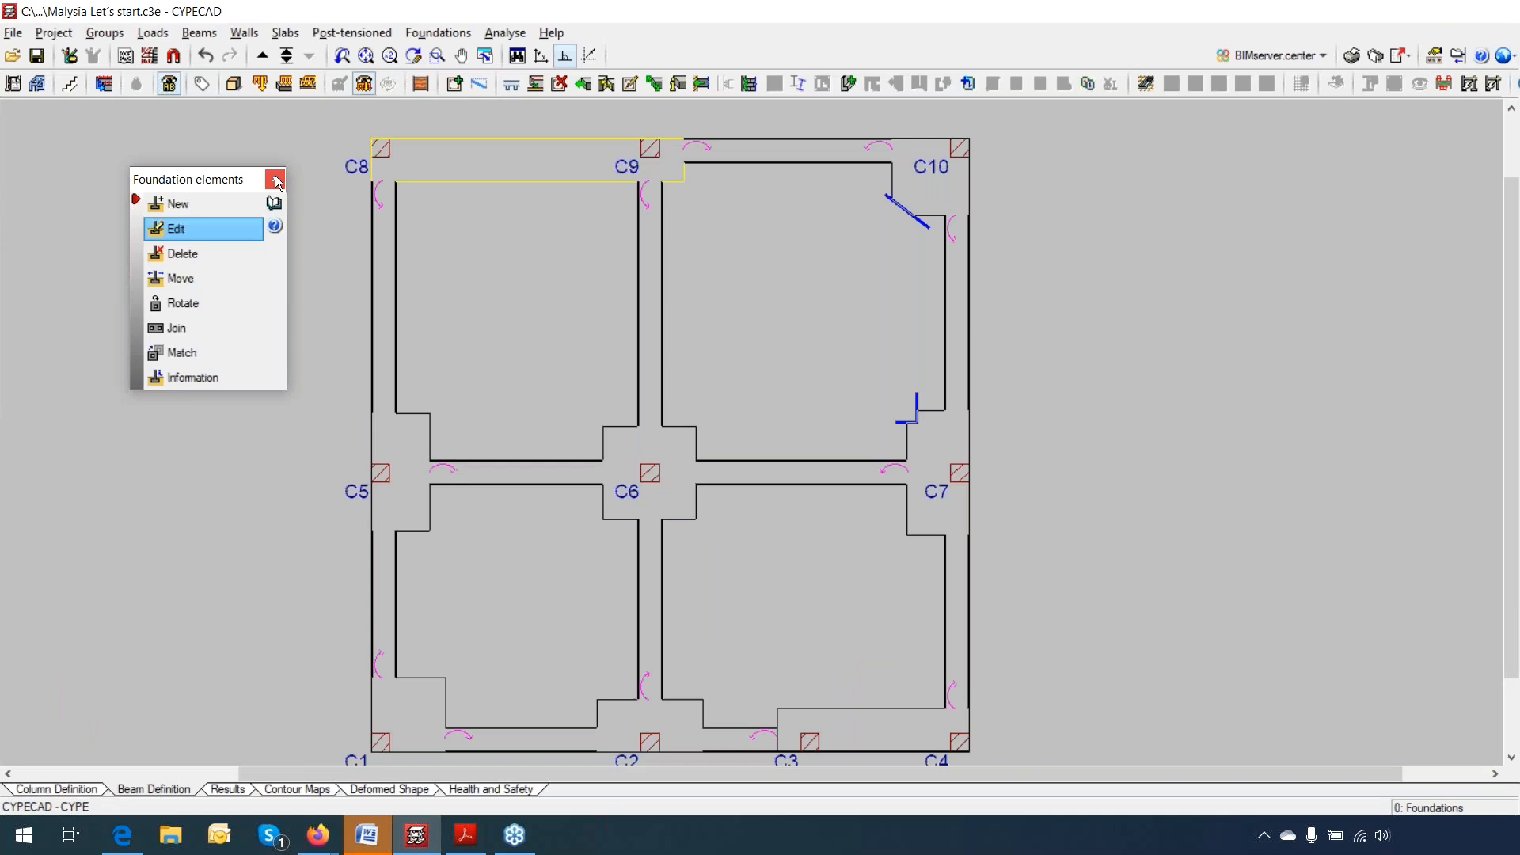
pyautogui.click(218, 201)
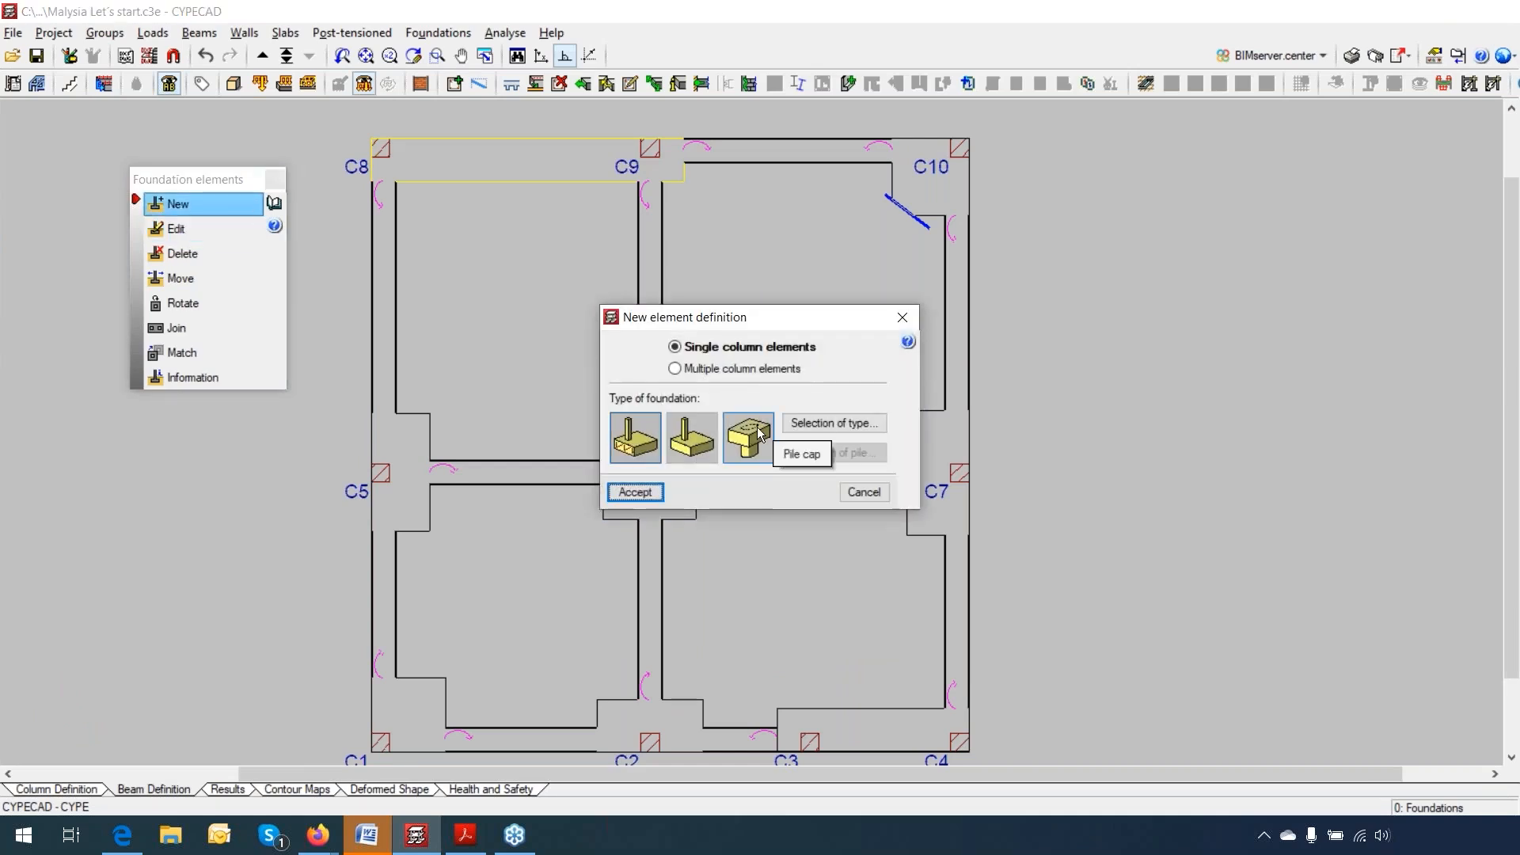
pyautogui.click(749, 440)
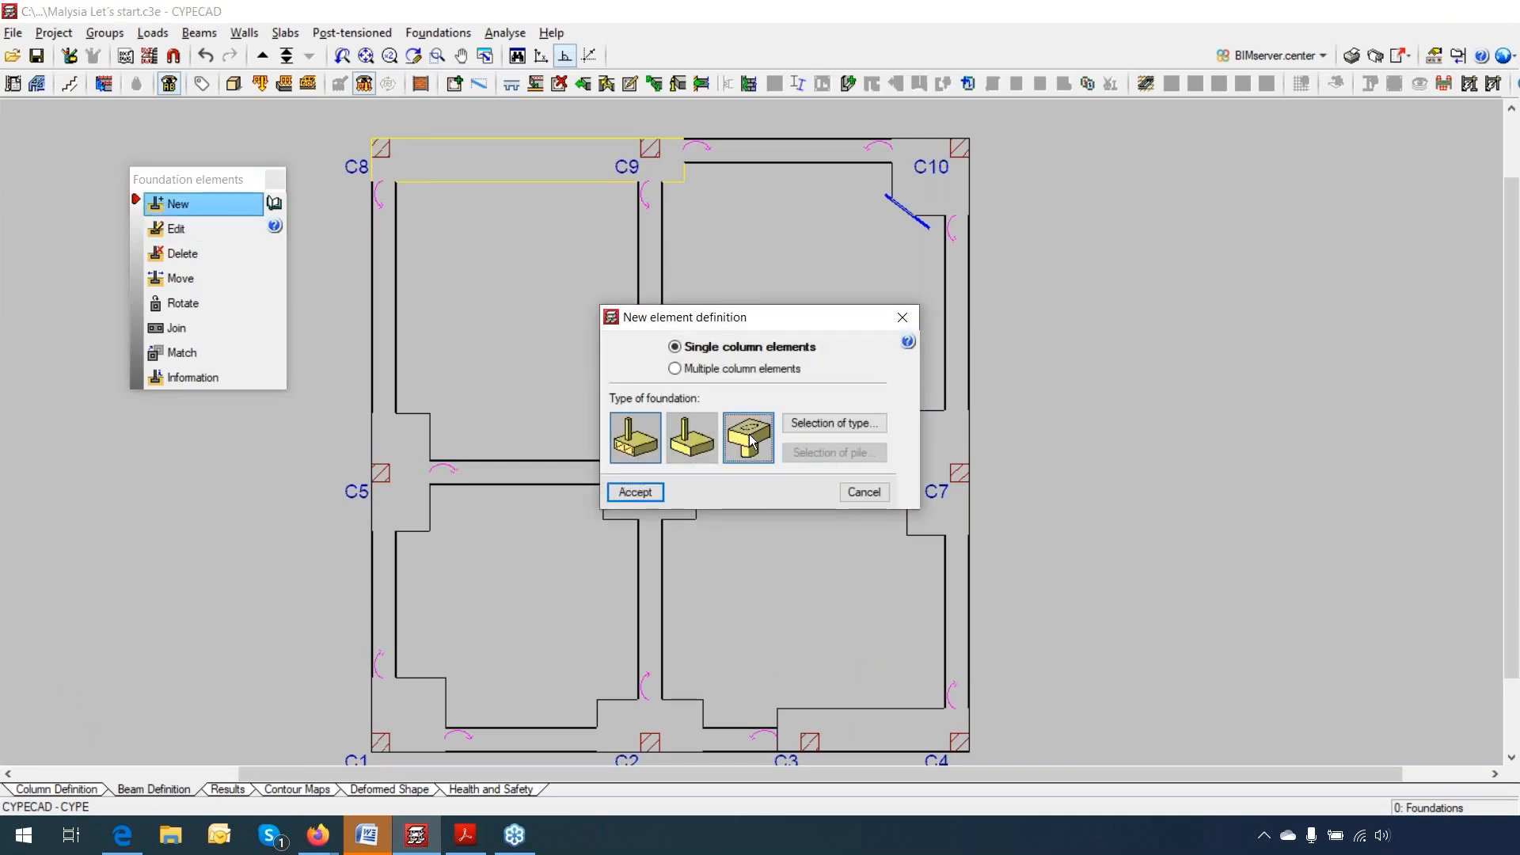
pyautogui.click(815, 424)
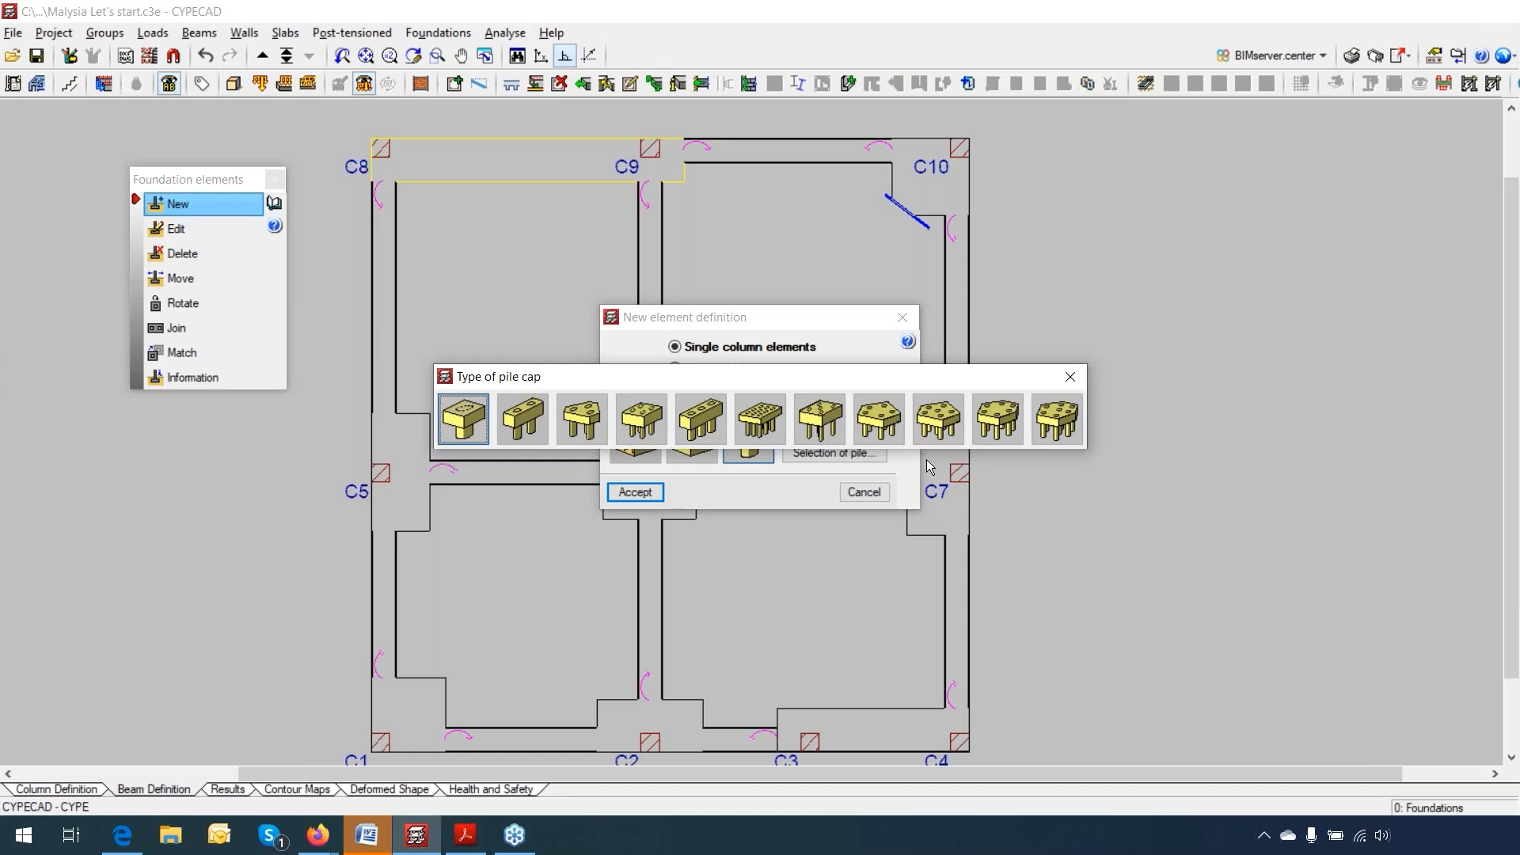
pyautogui.click(589, 425)
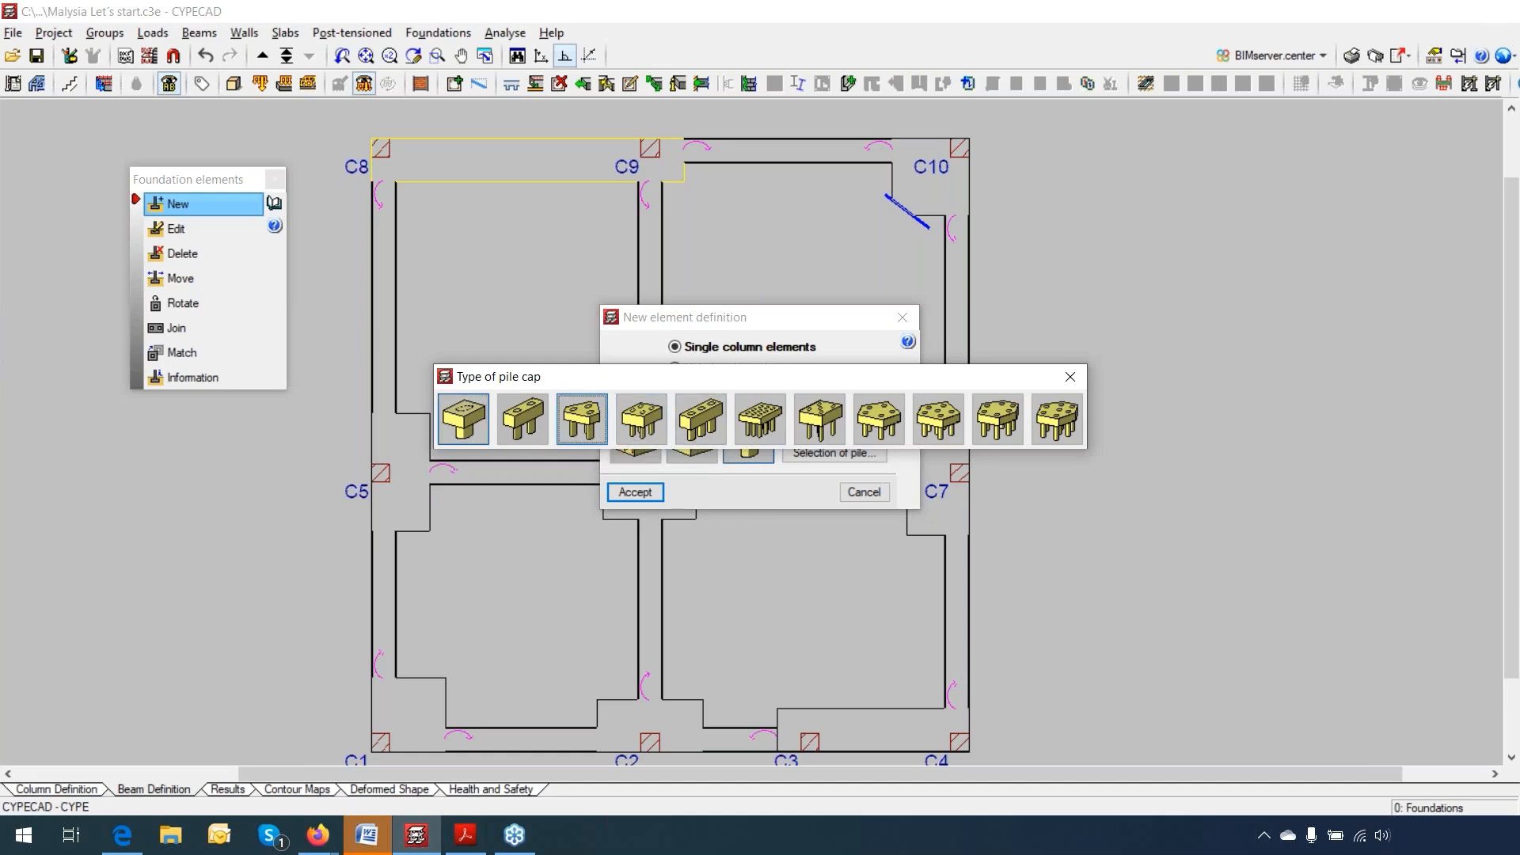
# Step: Review the case 2 pile definition, including its diameter, circular pile symbols and carrying capacity
pyautogui.click(819, 453)
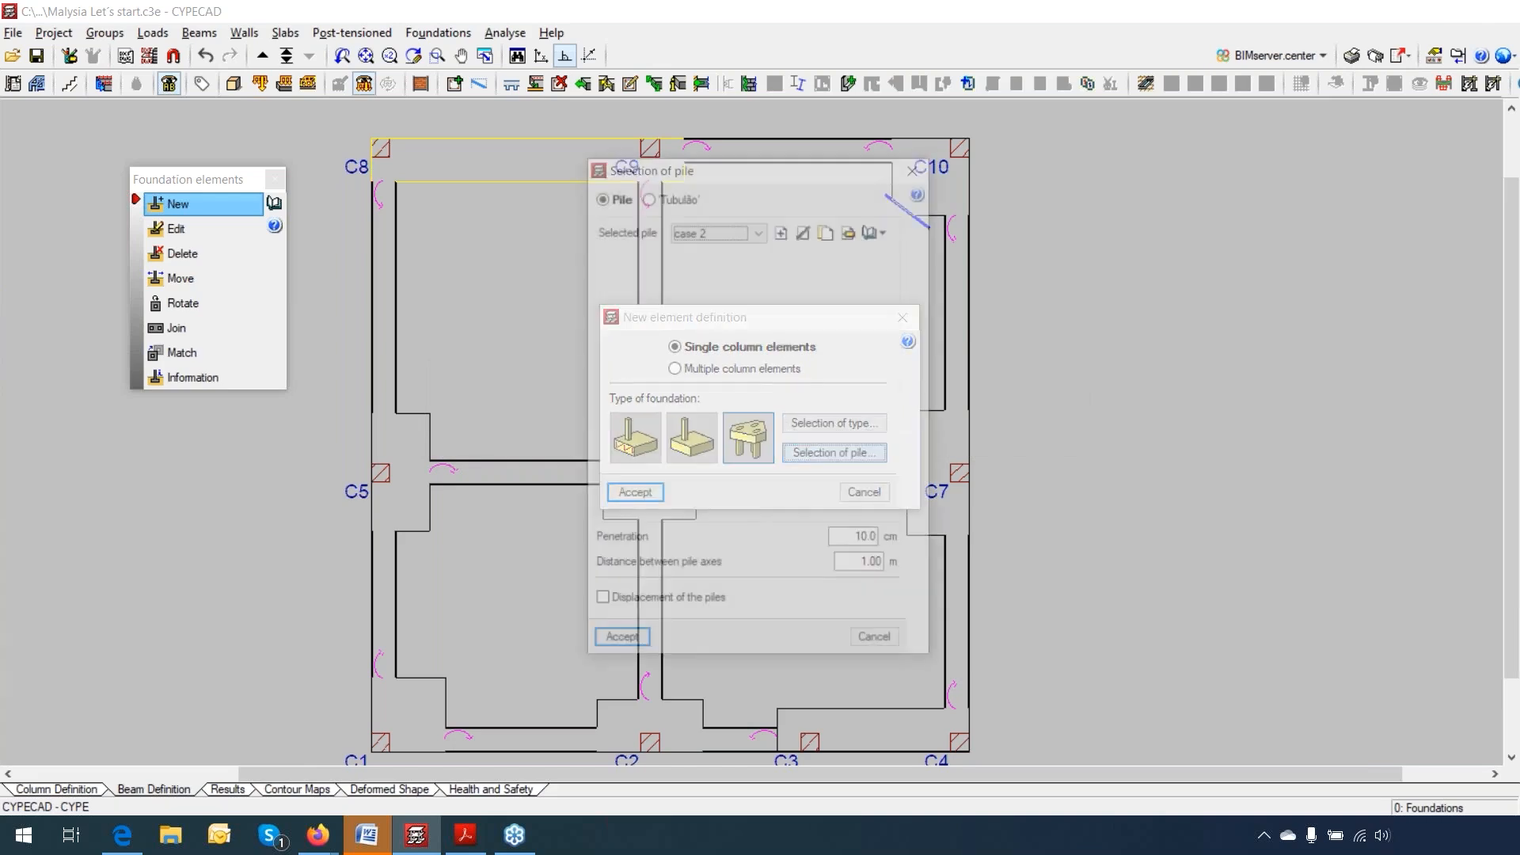
pyautogui.click(850, 231)
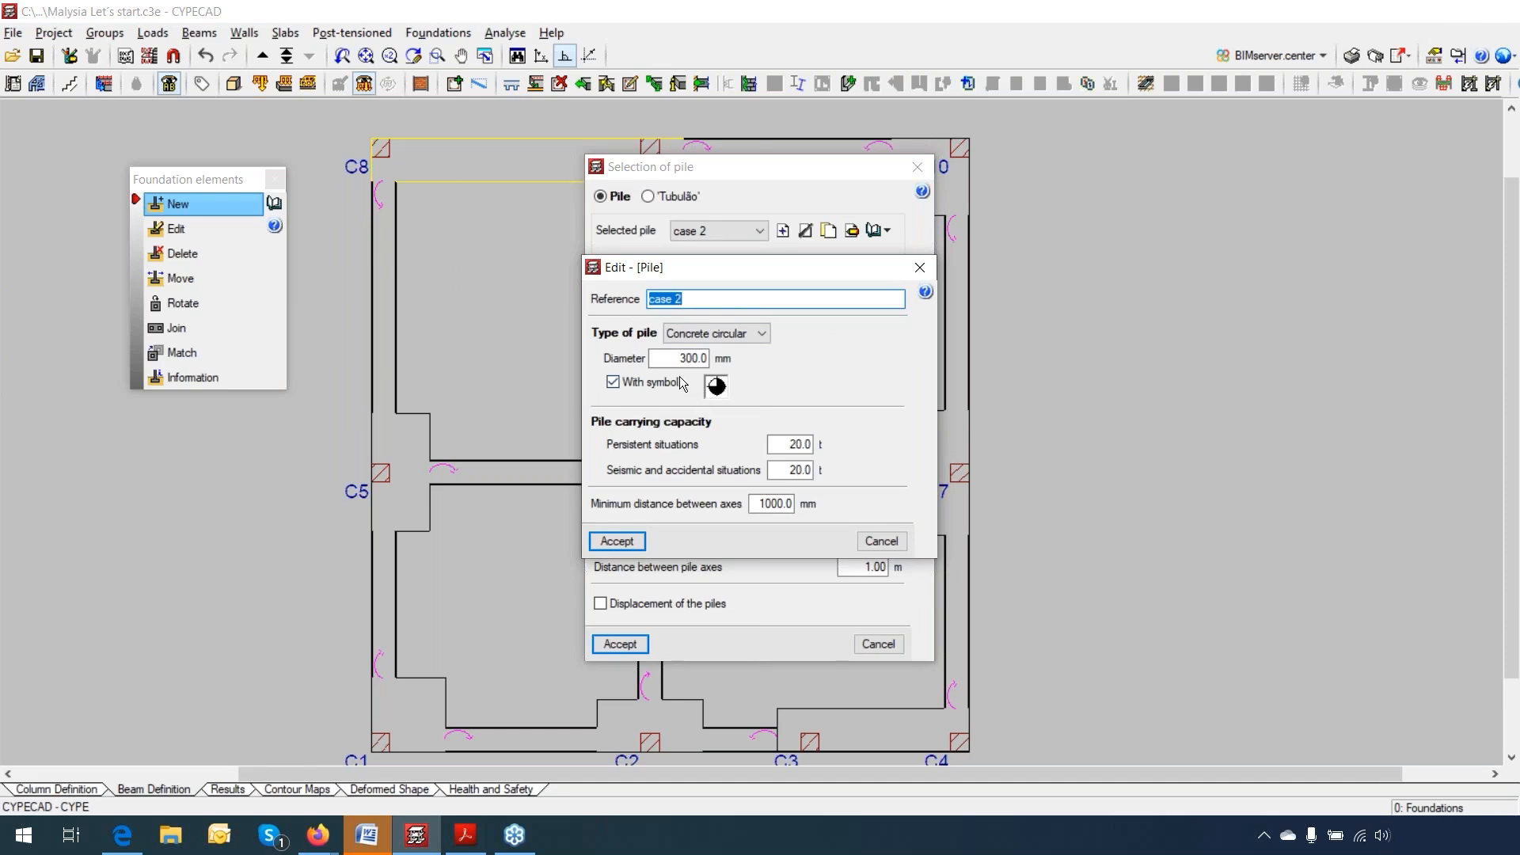
pyautogui.doubleClick(680, 356)
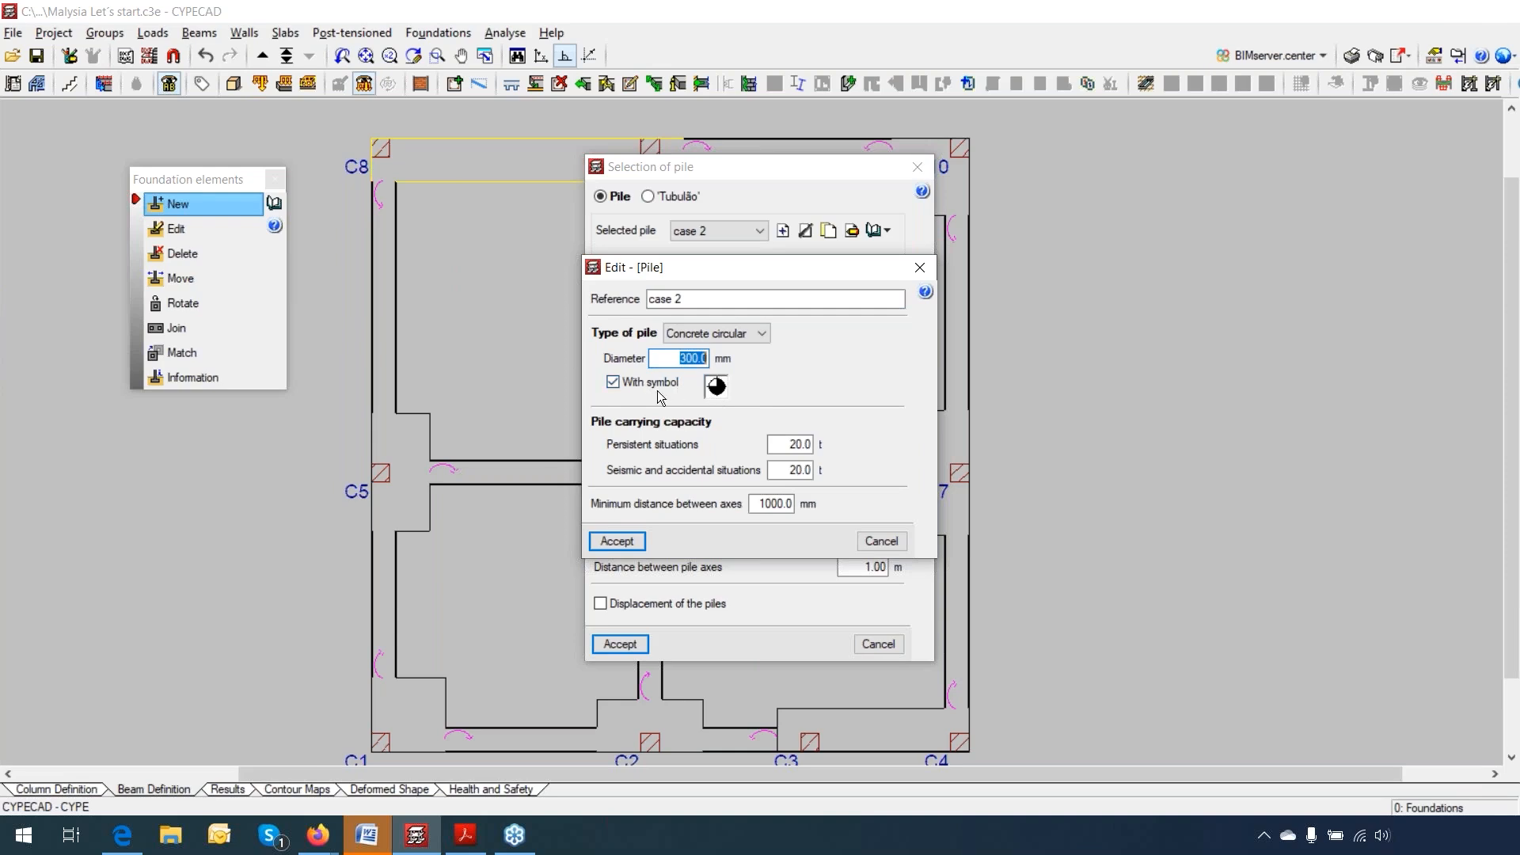
pyautogui.click(716, 386)
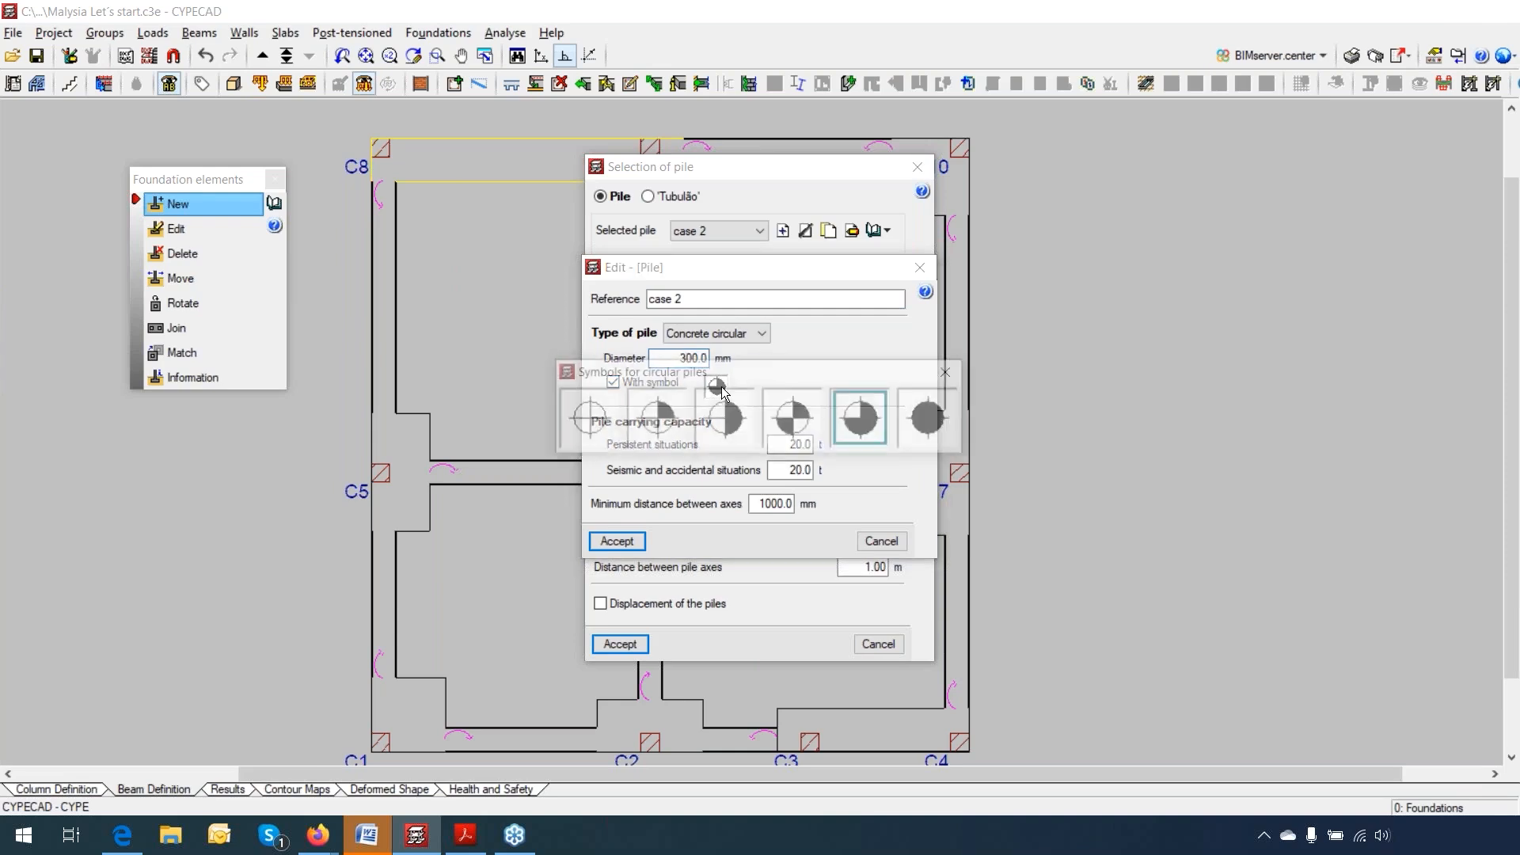
pyautogui.click(951, 372)
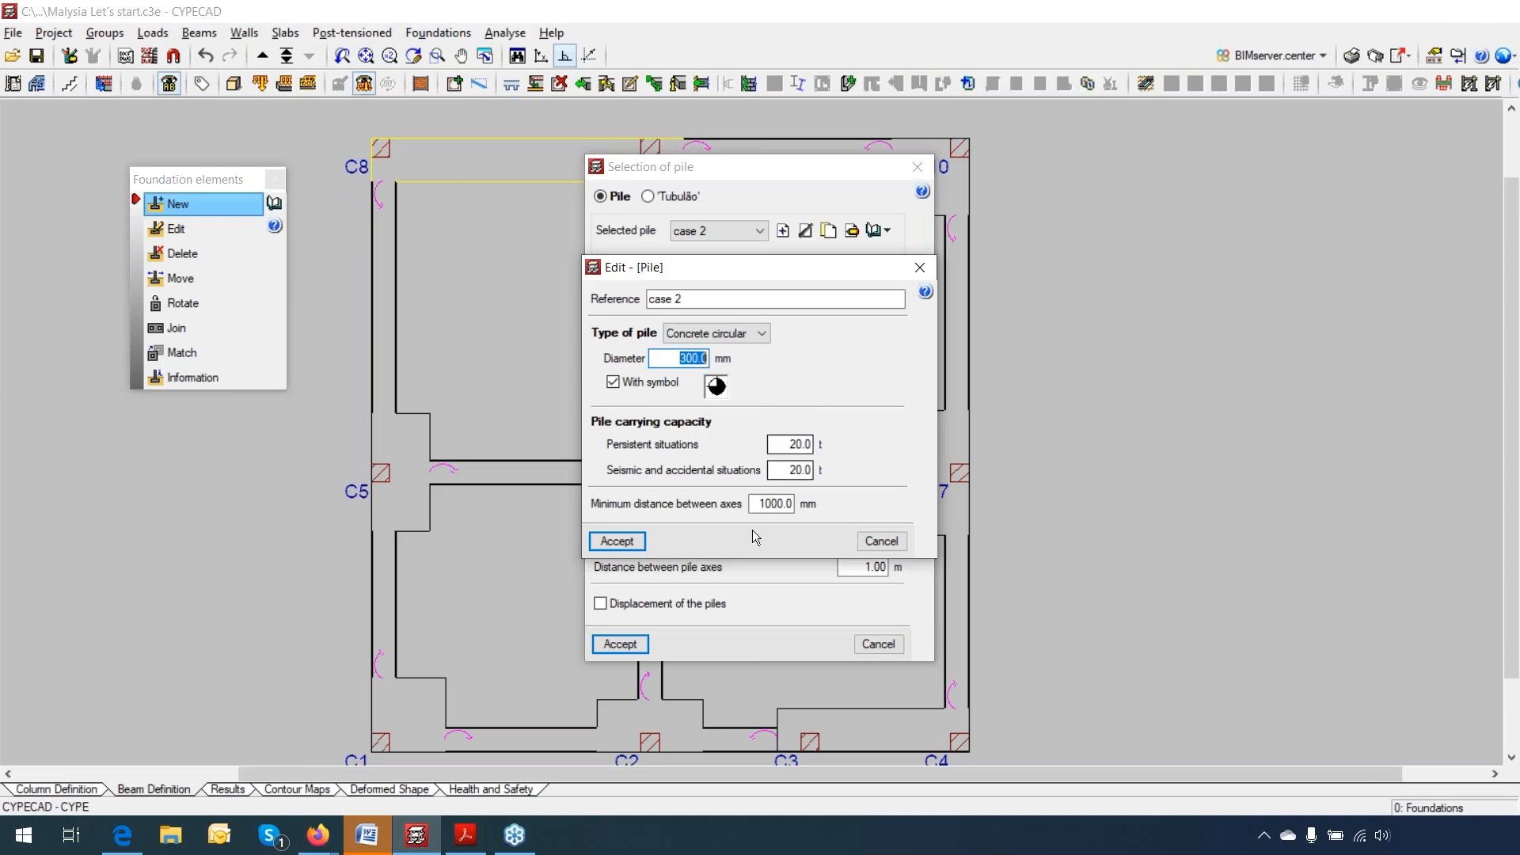
pyautogui.click(631, 540)
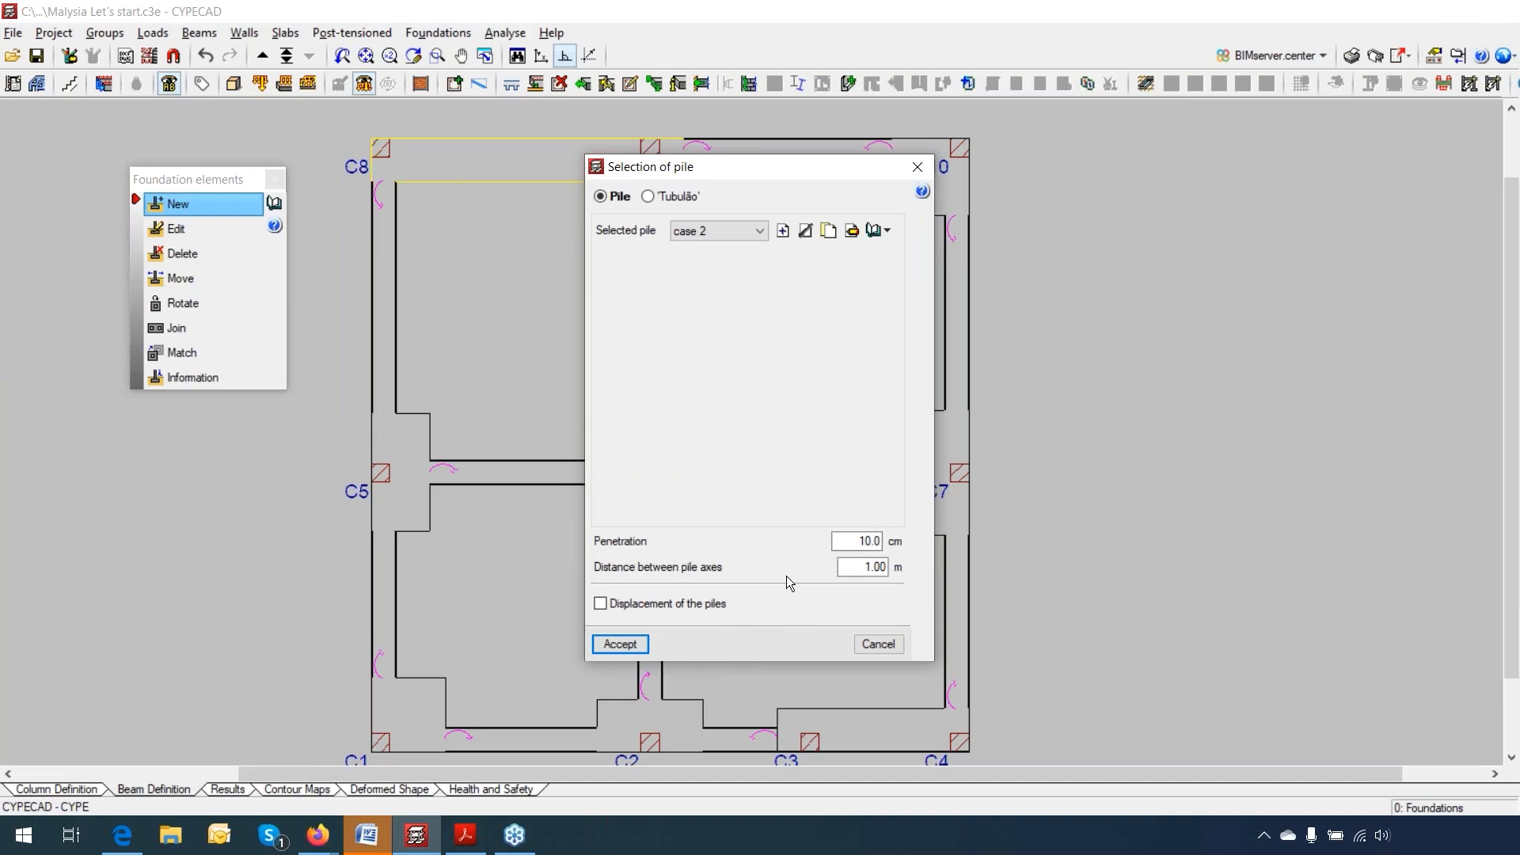
# Step: Confirm the case 2 pile selection and place the three-pile cap at column C6
pyautogui.click(621, 645)
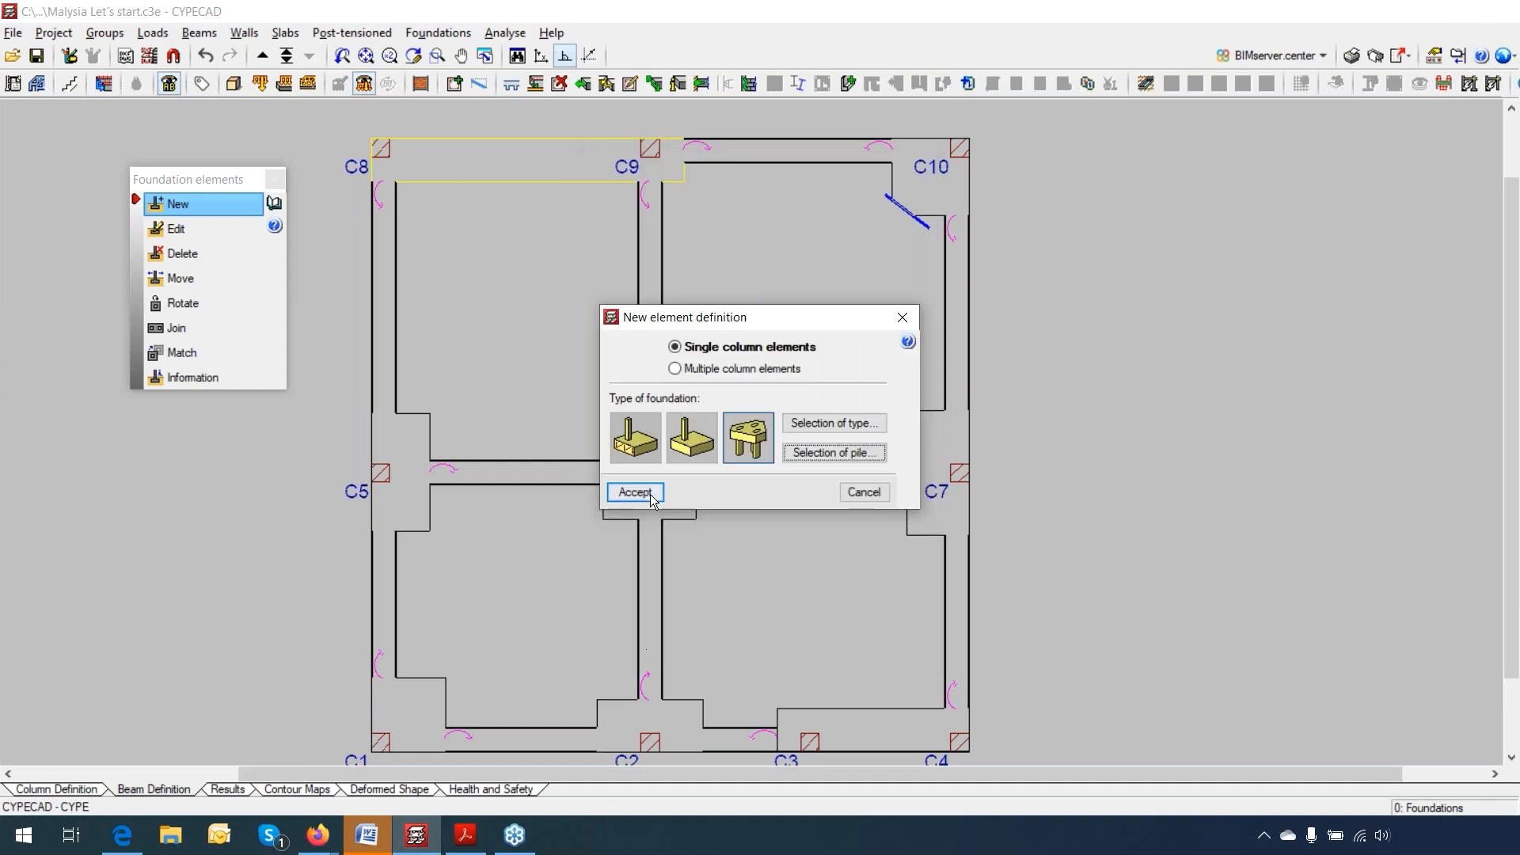
pyautogui.click(637, 492)
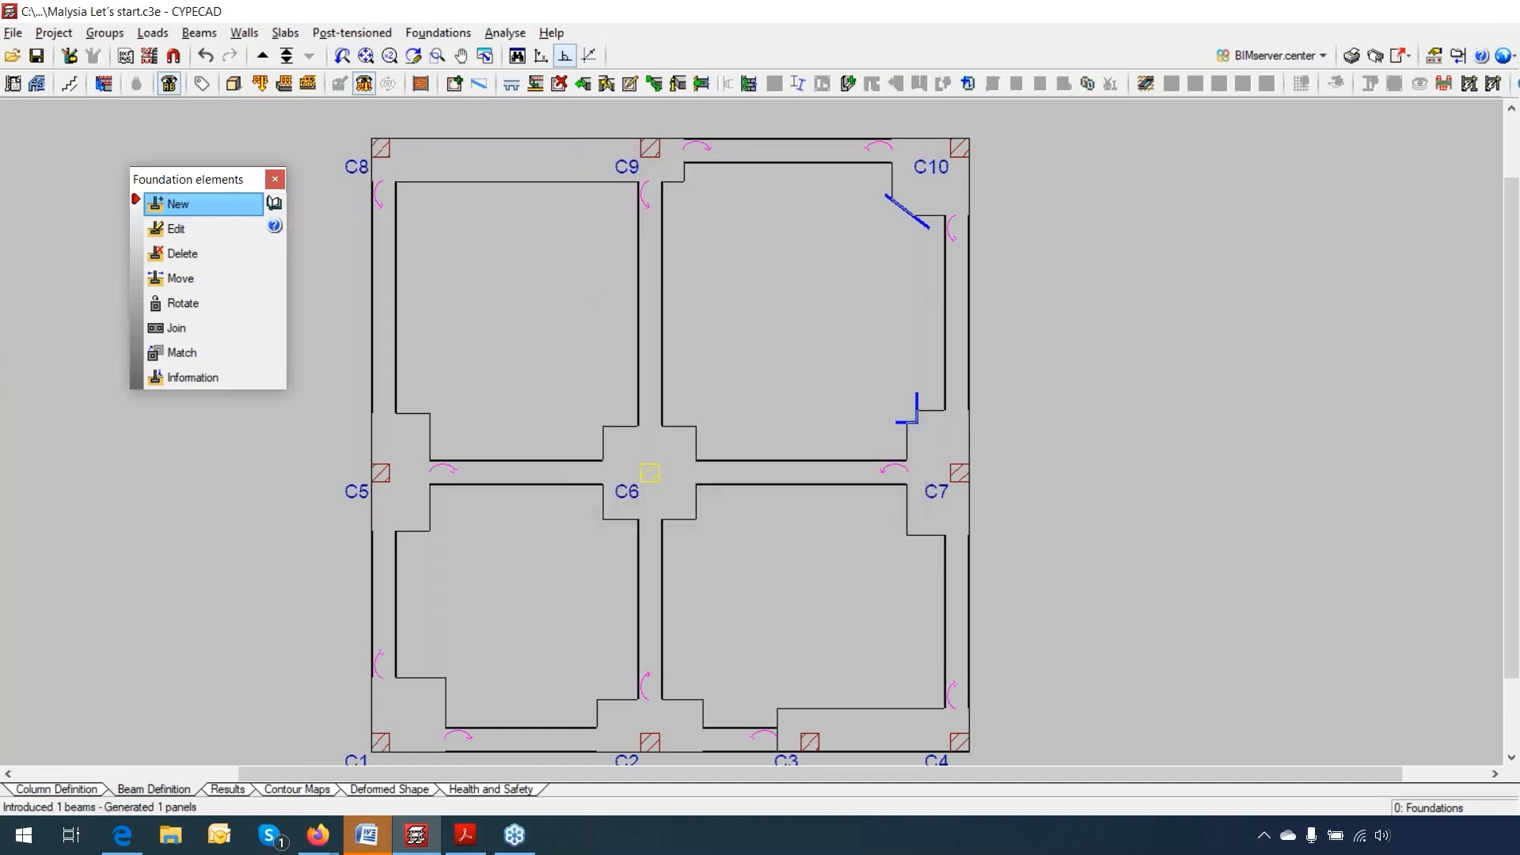
pyautogui.click(647, 471)
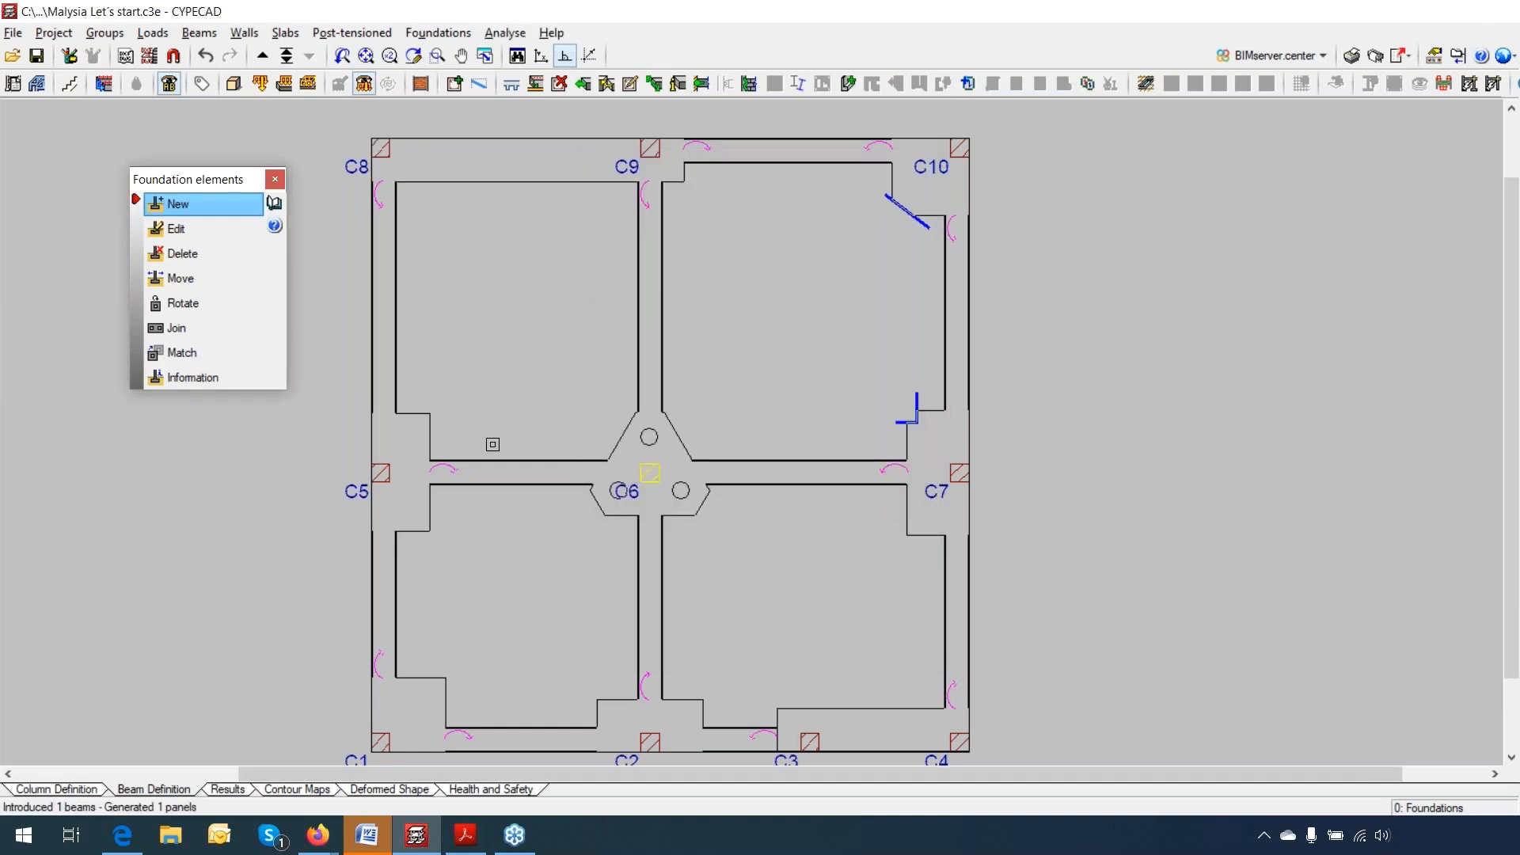
# Step: Open the C6 pile cap for editing and inspect its piles and reinforcement in 3D
pyautogui.click(193, 230)
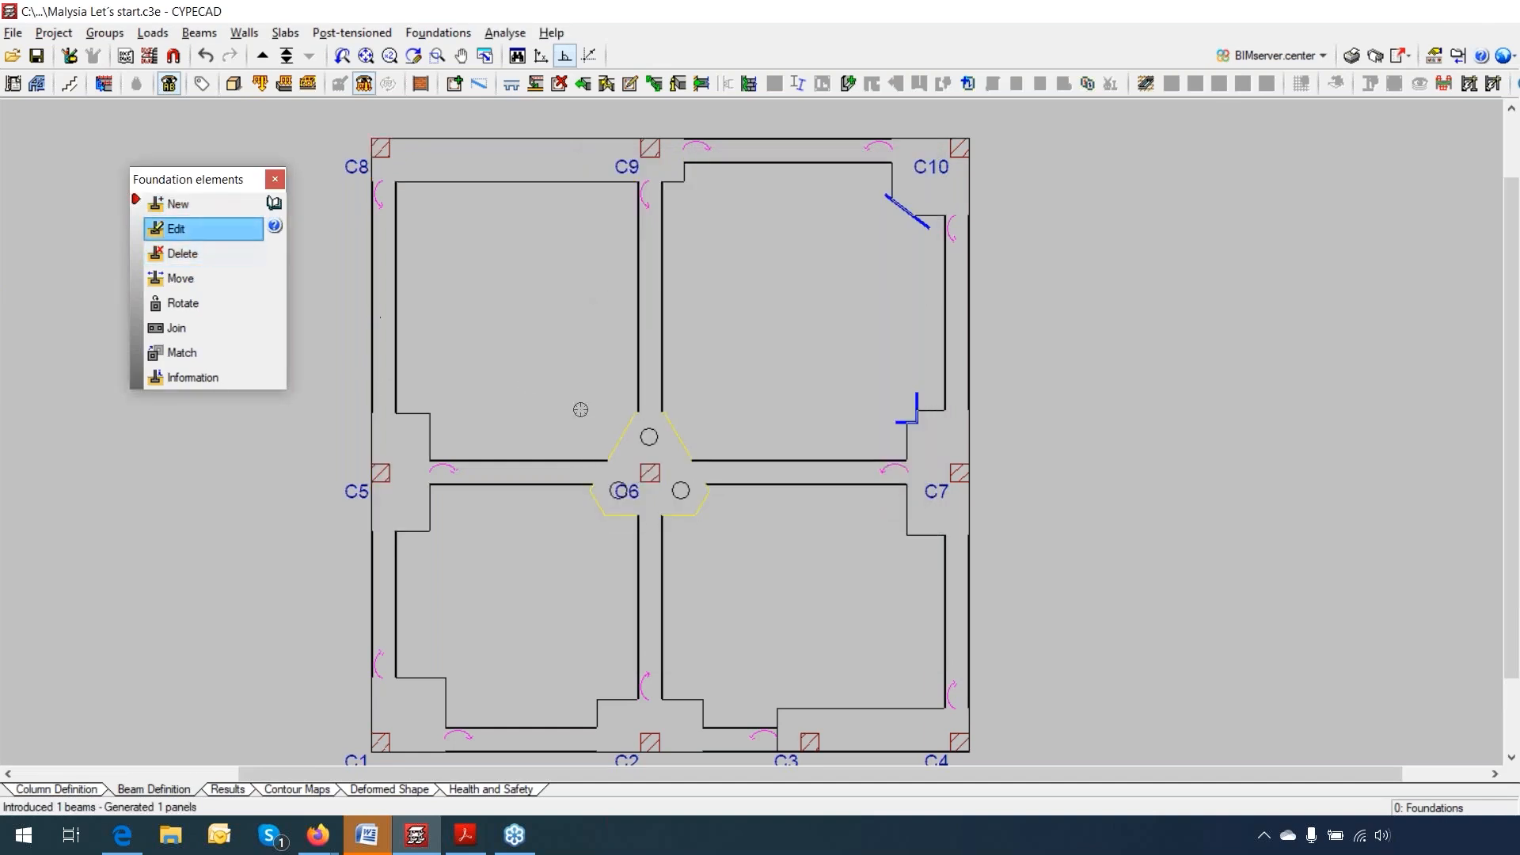
pyautogui.click(668, 451)
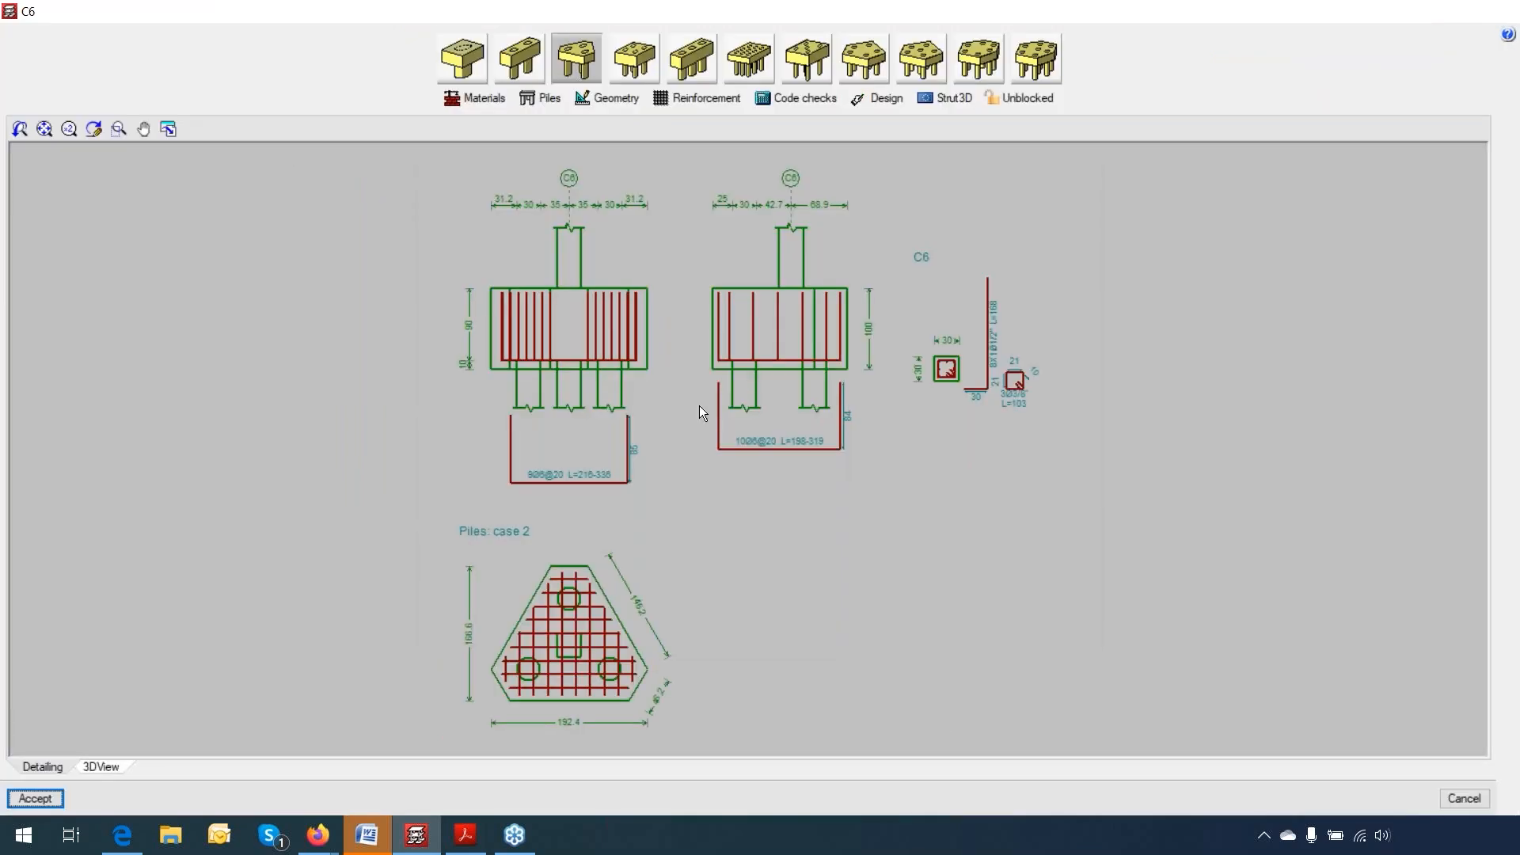
pyautogui.click(102, 768)
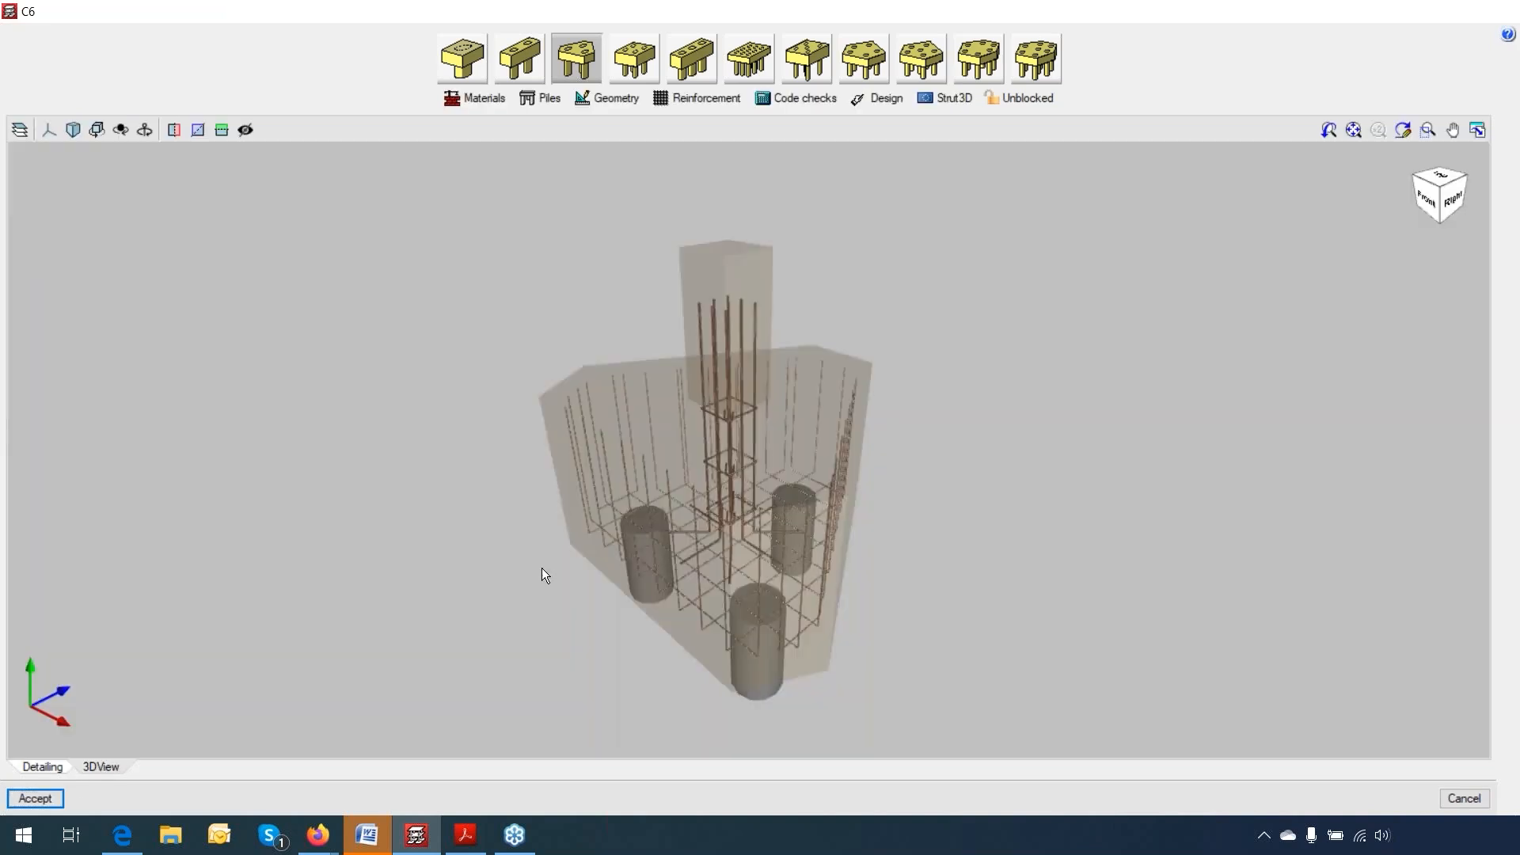
pyautogui.moveTo(682, 572)
pyautogui.mouseDown(button='middle')
pyautogui.moveTo(705, 583)
pyautogui.moveTo(817, 539)
pyautogui.moveTo(808, 554)
pyautogui.moveTo(874, 513)
pyautogui.moveTo(910, 536)
pyautogui.moveTo(658, 673)
pyautogui.moveTo(798, 633)
pyautogui.moveTo(770, 668)
pyautogui.moveTo(744, 649)
pyautogui.mouseUp(button='middle')
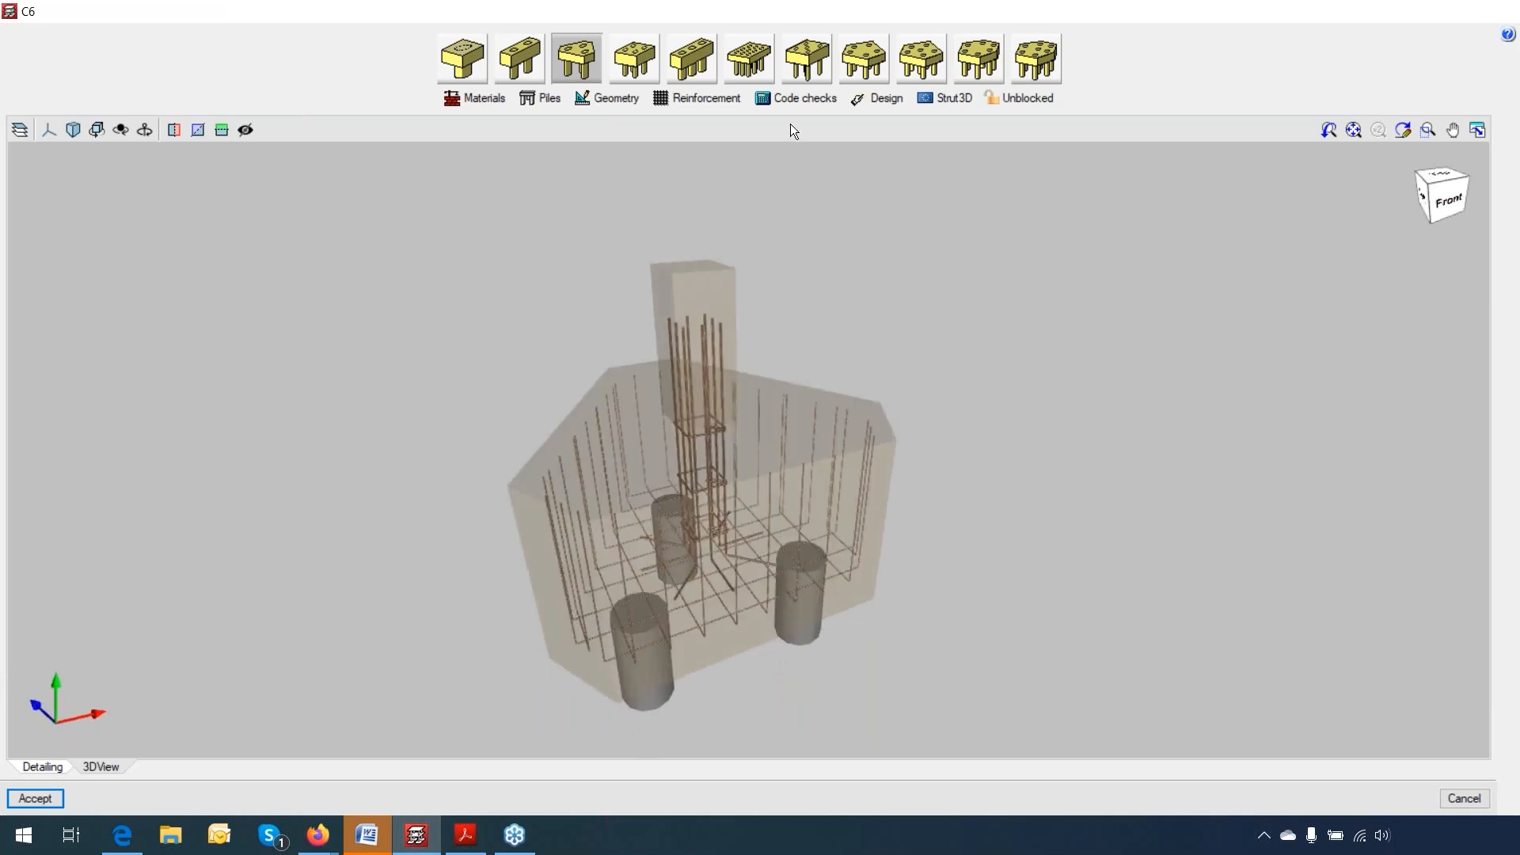
# Step: Run the code checks on the C6 pile cap and open the complete report of the assessed checks
pyautogui.click(883, 98)
pyautogui.click(867, 102)
pyautogui.click(828, 353)
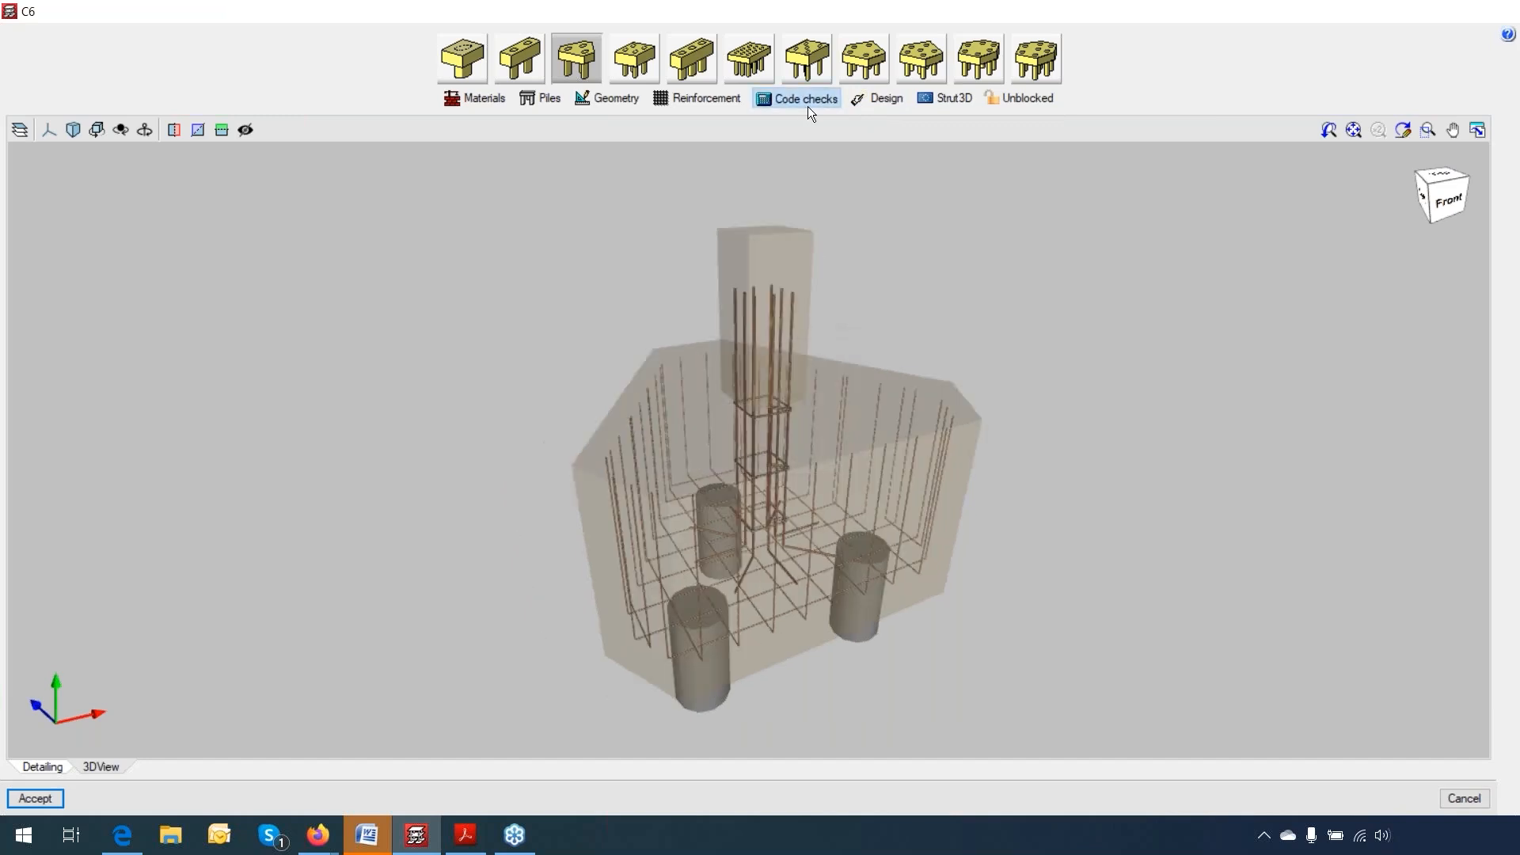
pyautogui.click(807, 106)
pyautogui.click(762, 459)
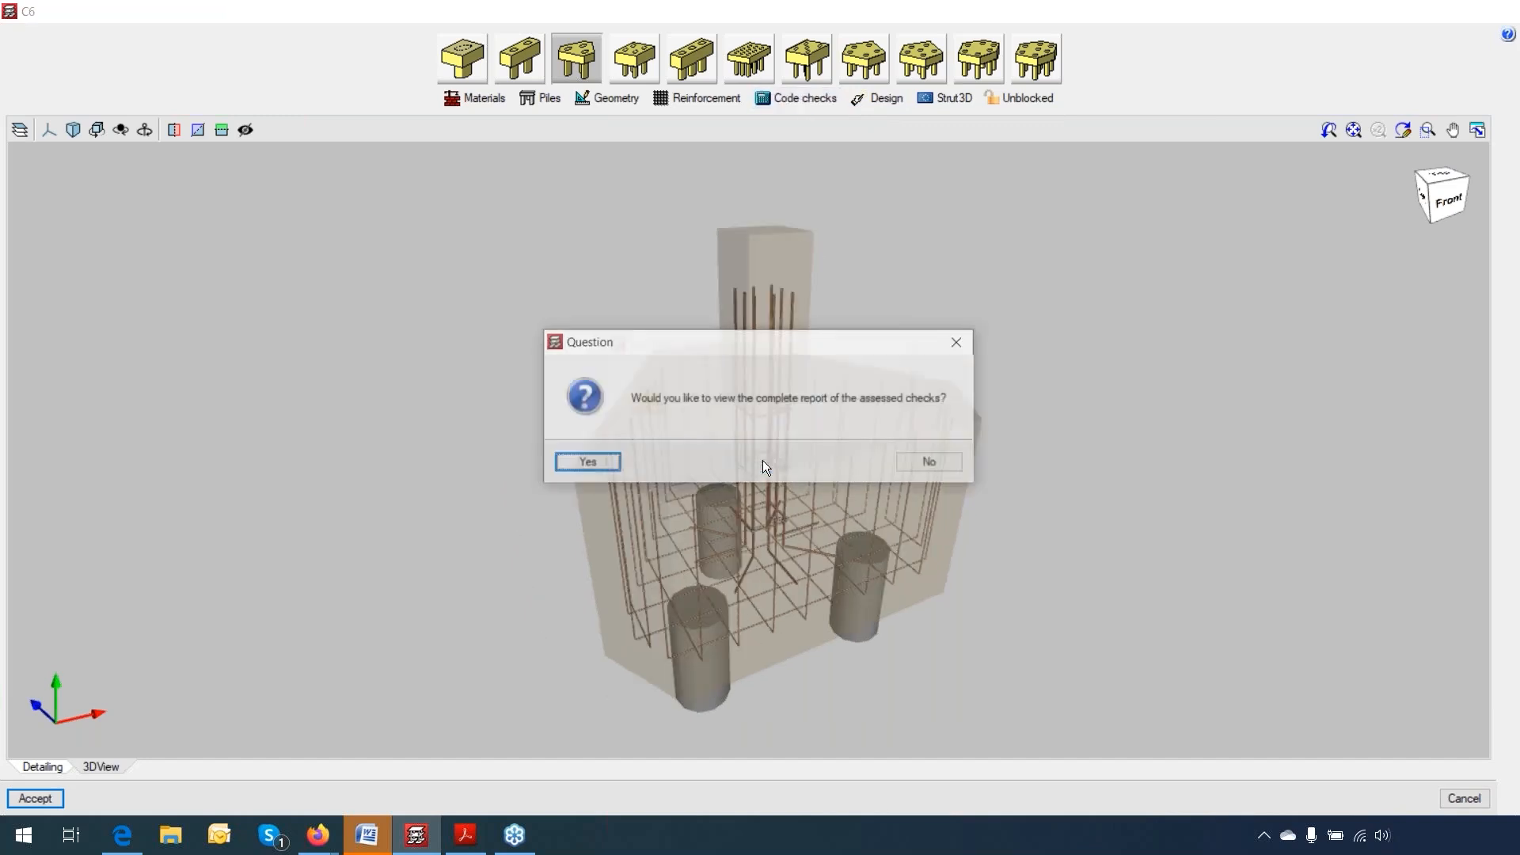
pyautogui.click(597, 463)
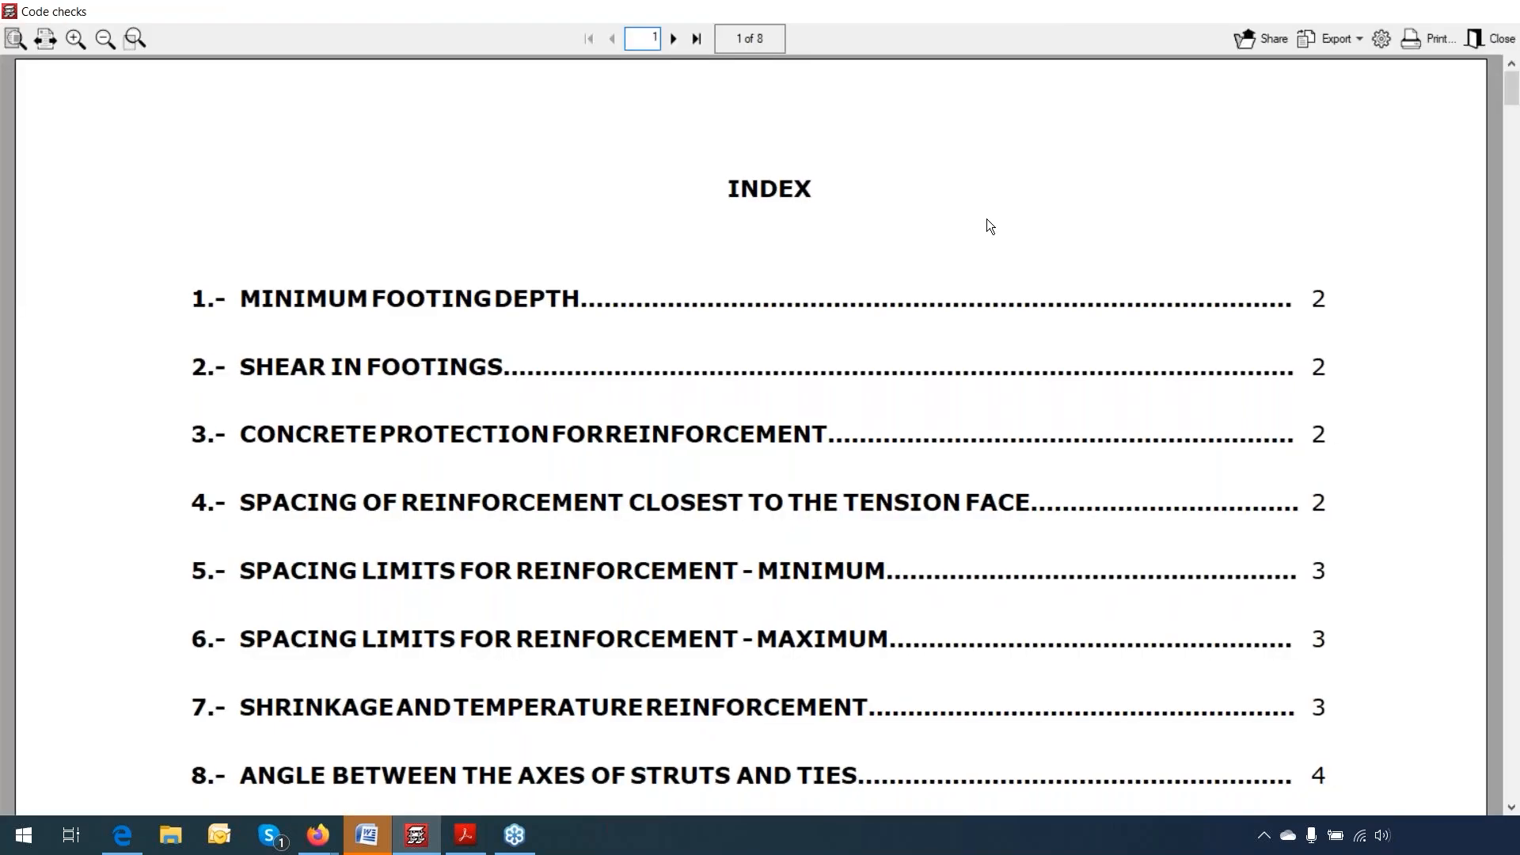
# Step: Read the C6 pile cap report from the index through the shrinkage and temperature reinforcement check
pyautogui.scroll(-1, 1021, 269)
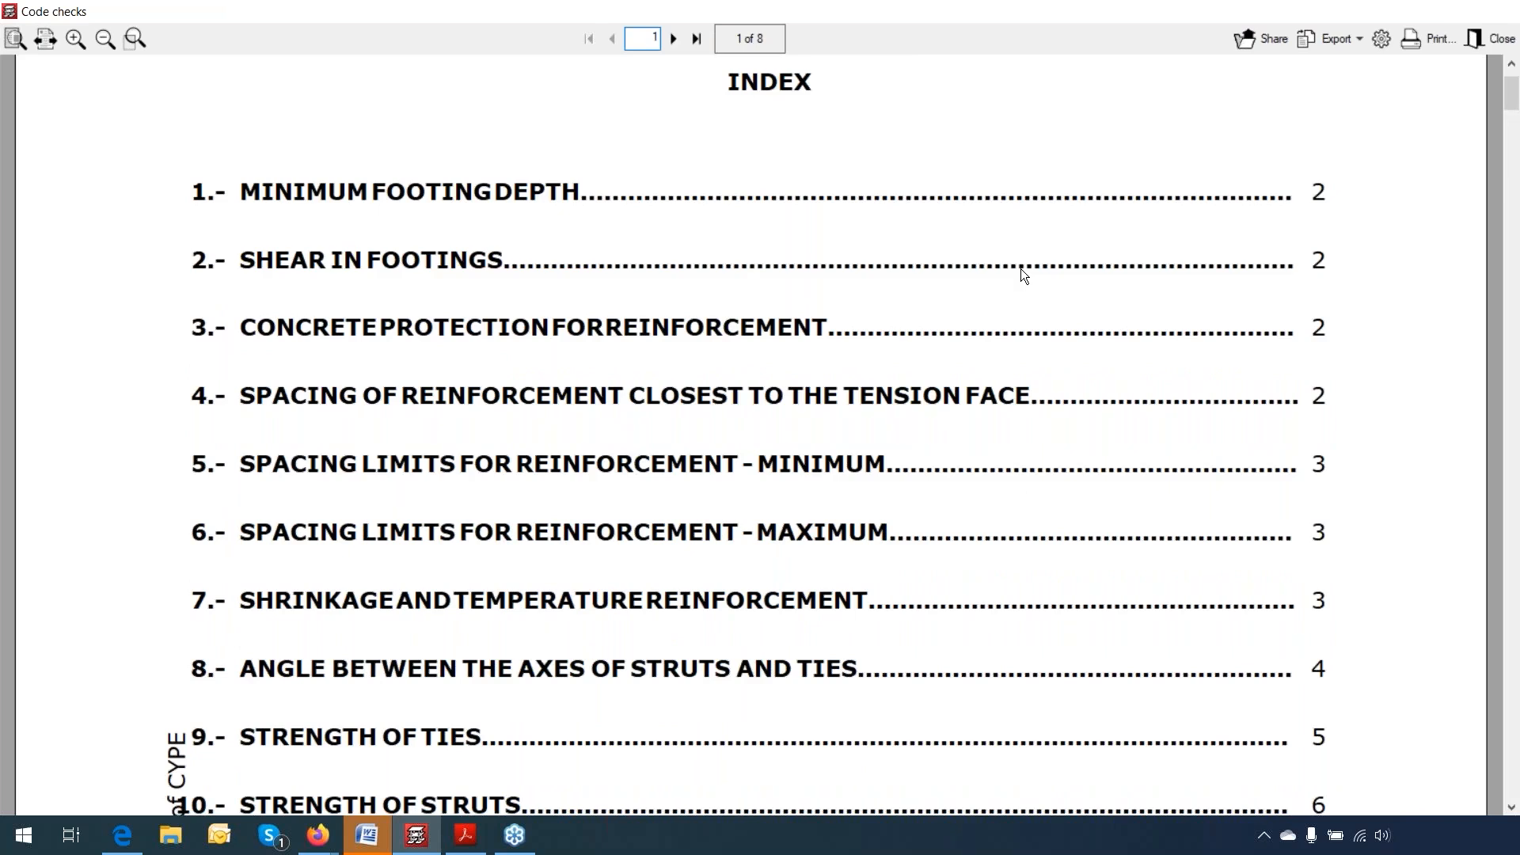
pyautogui.scroll(-8, 1022, 281)
pyautogui.moveTo(1513, 153); pyautogui.dragTo(1513, 173)
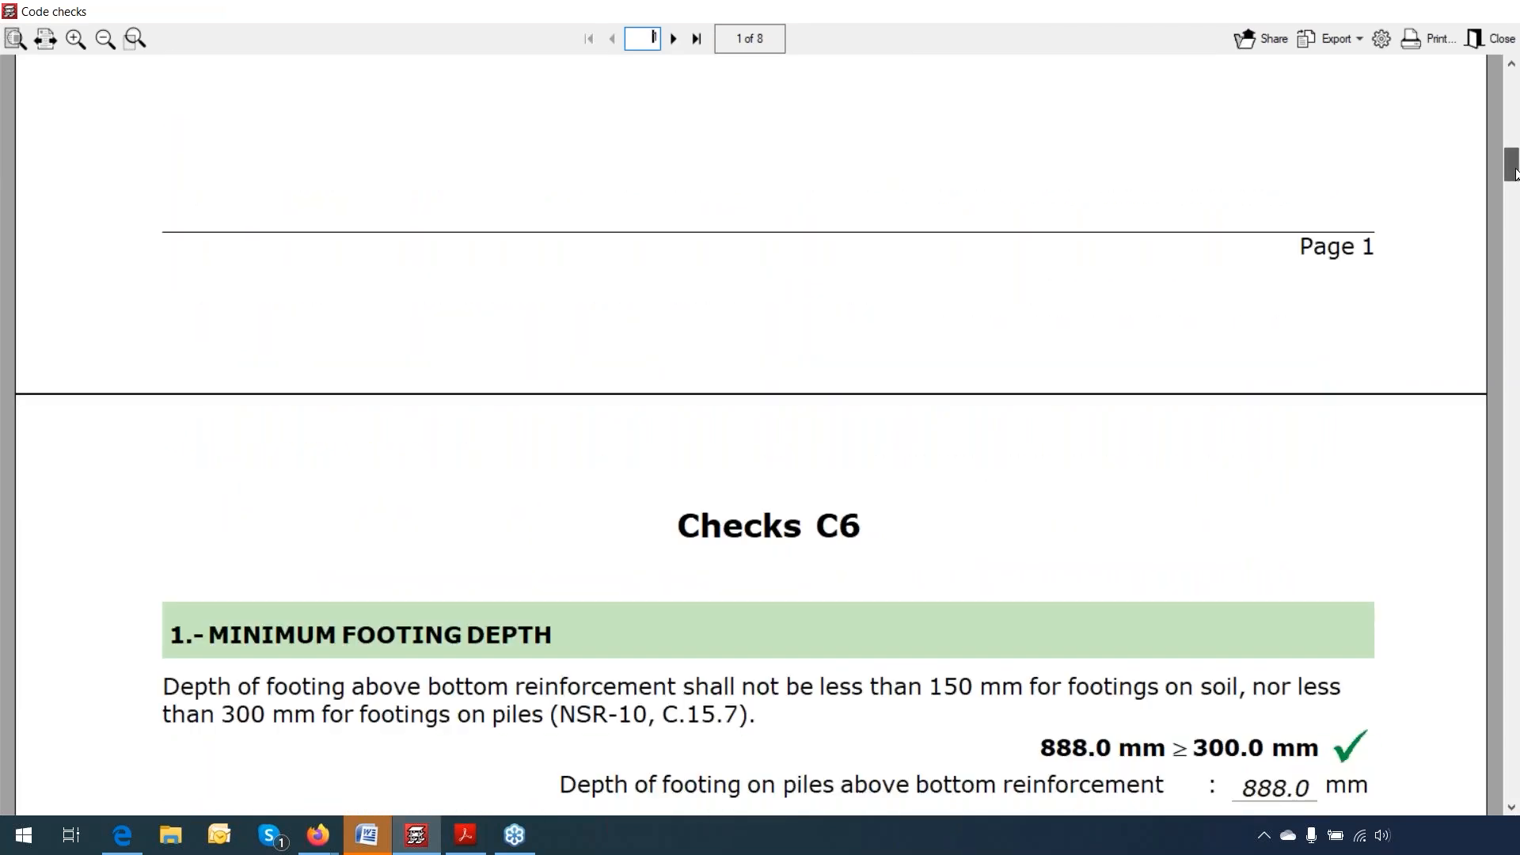
pyautogui.scroll(-15, 1381, 407)
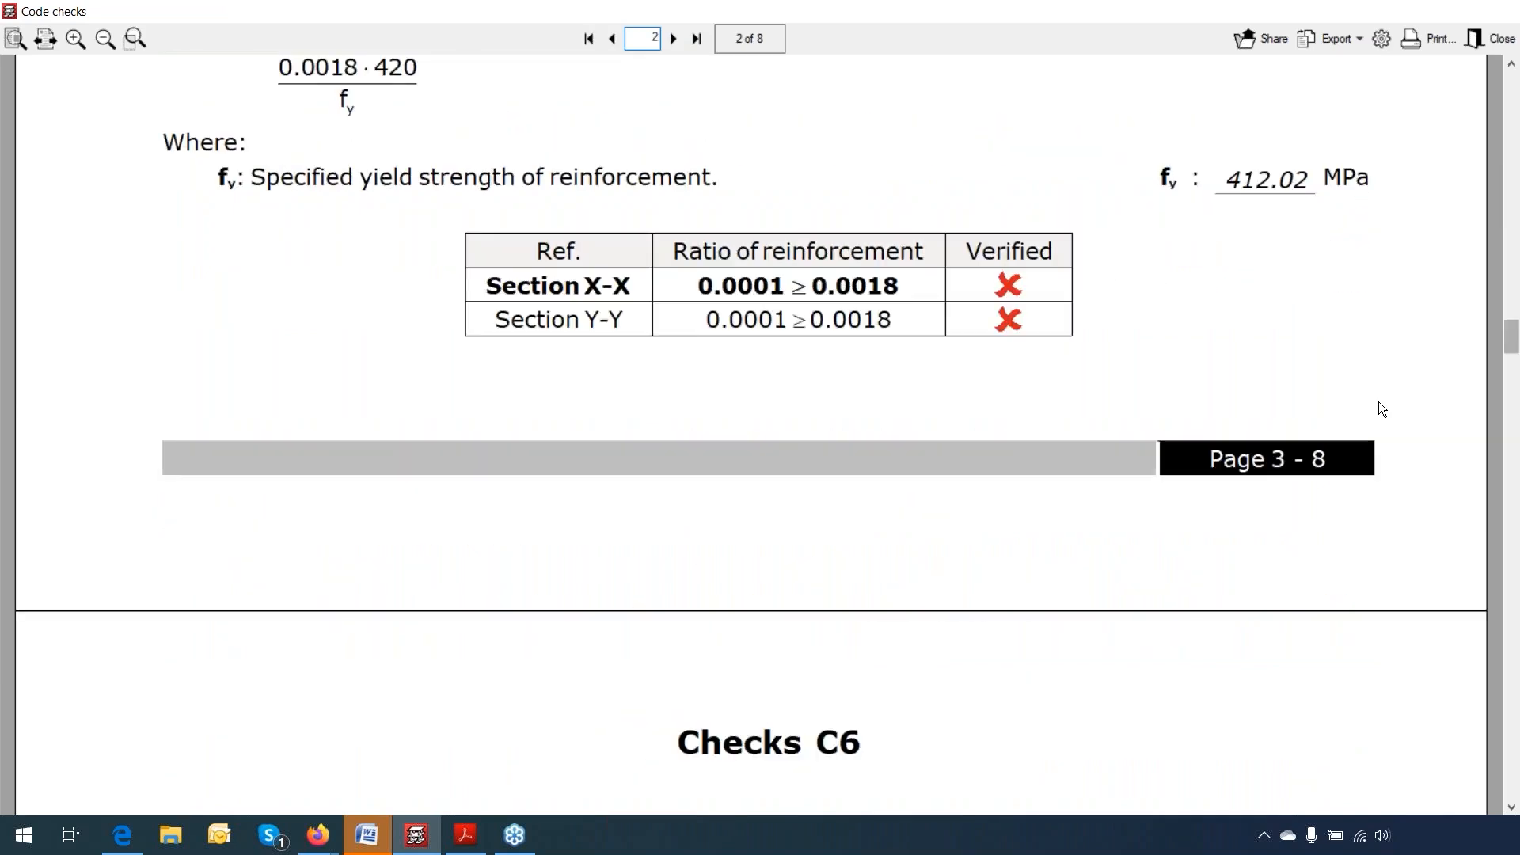
pyautogui.scroll(2, 1378, 401)
pyautogui.scroll(-1, 1228, 334)
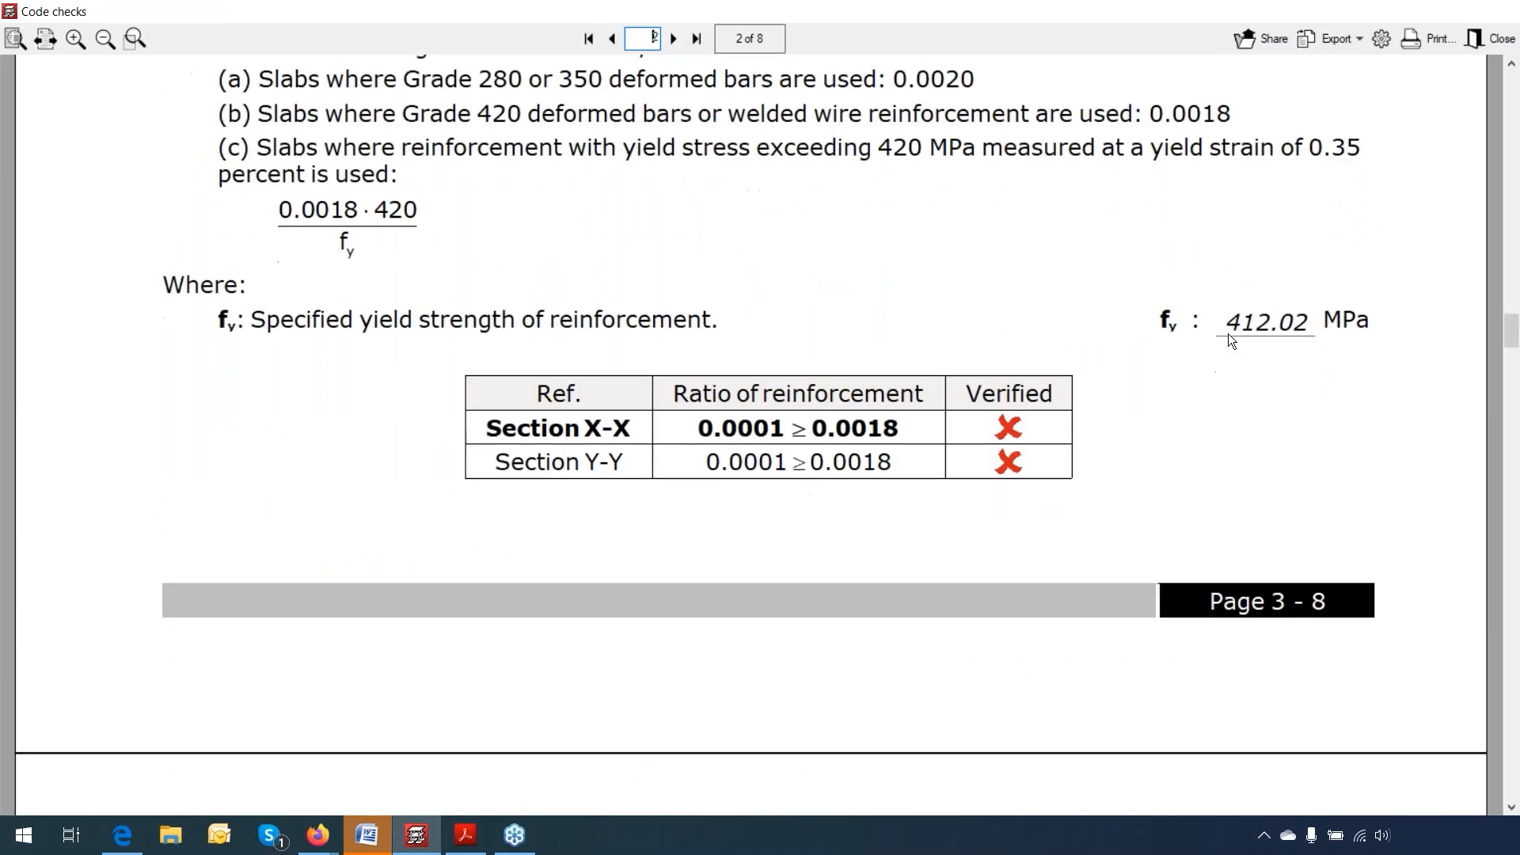
pyautogui.scroll(1, 1228, 334)
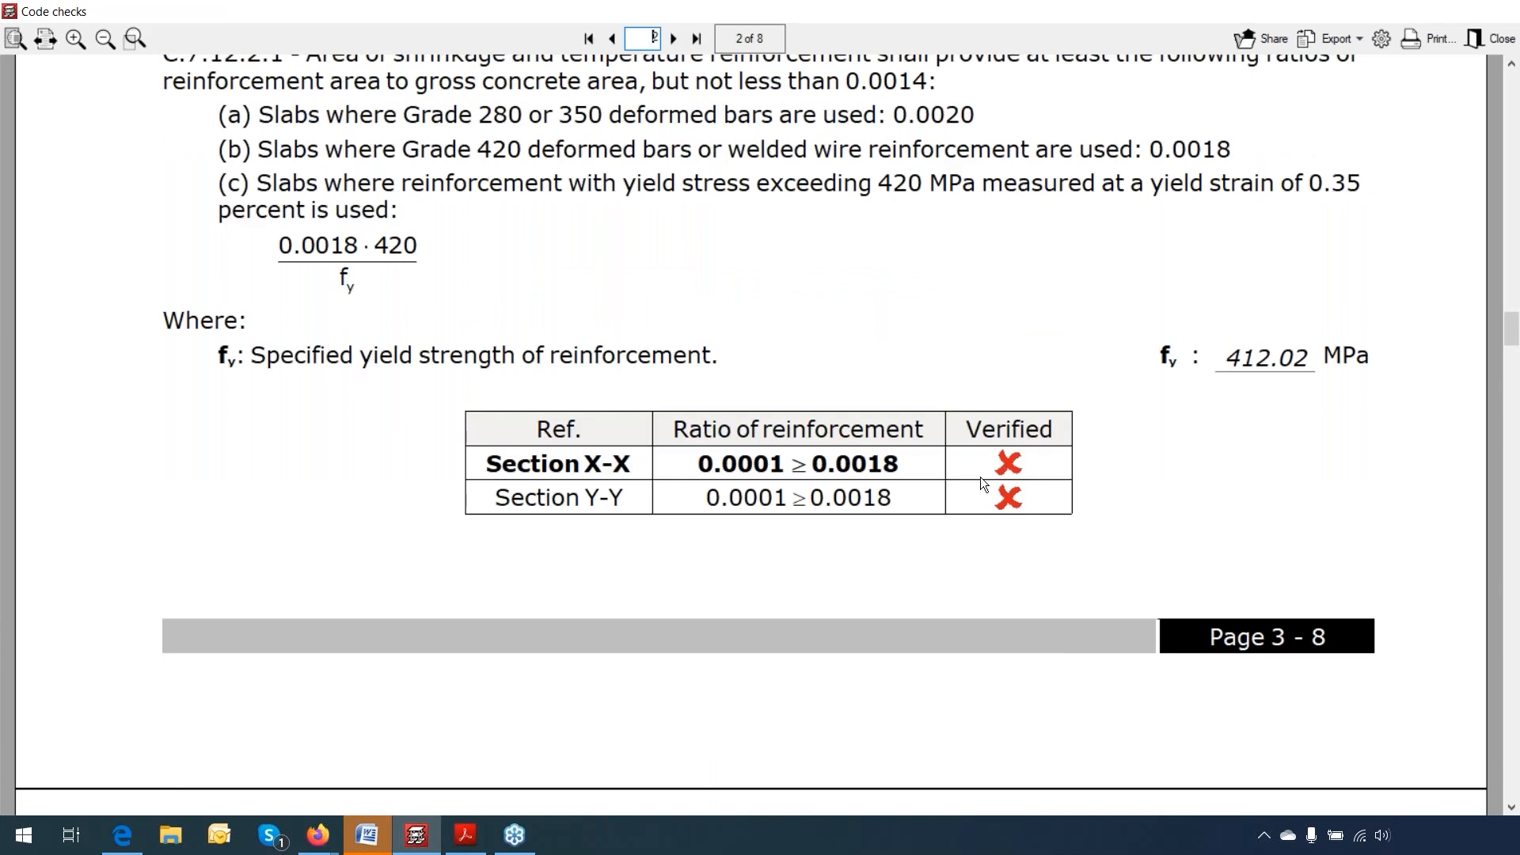
pyautogui.scroll(1, 980, 481)
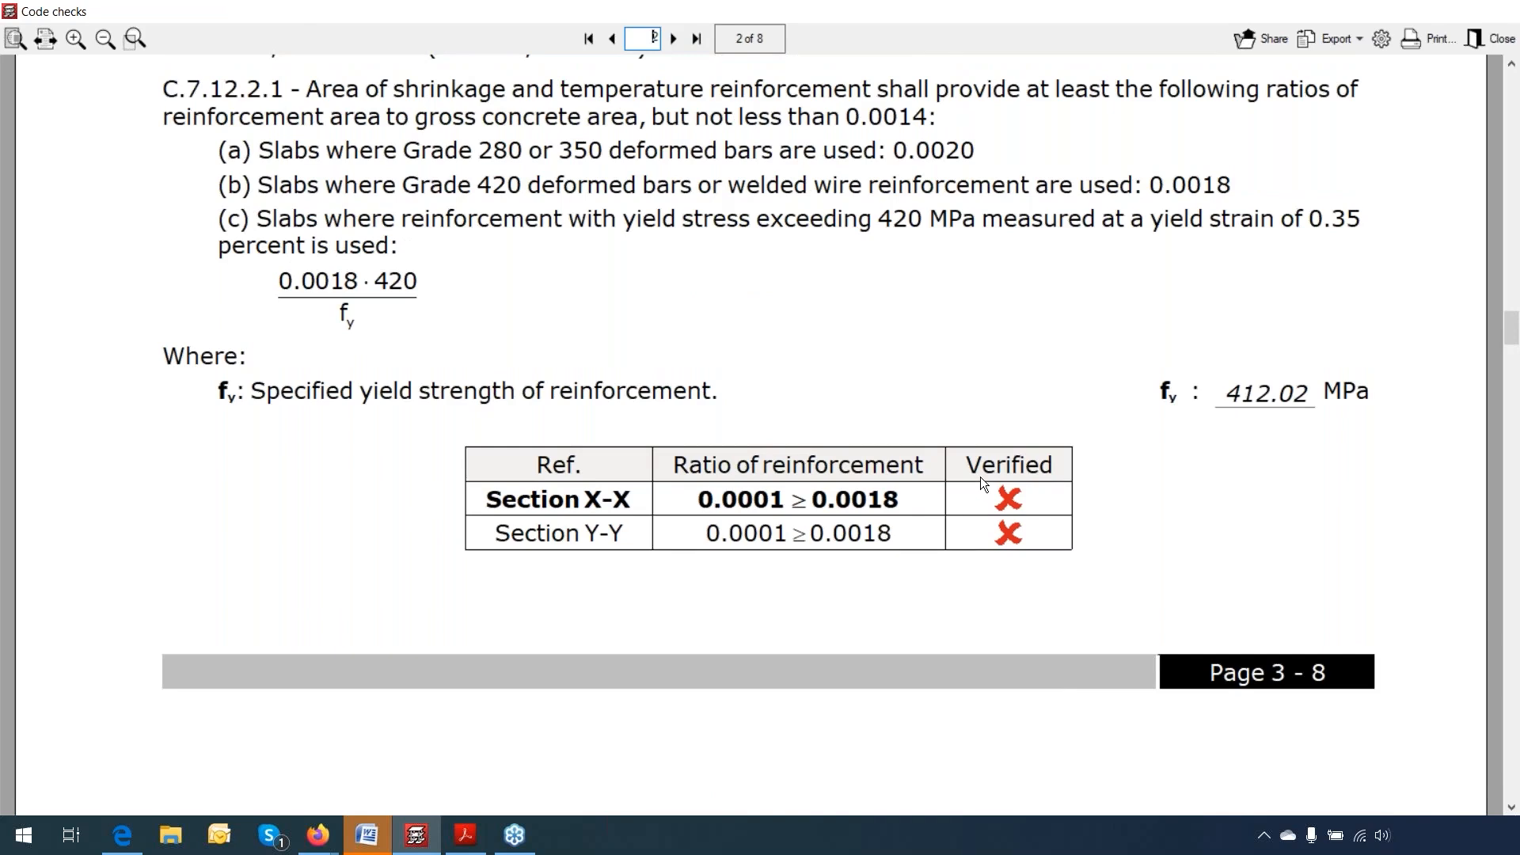
pyautogui.scroll(6, 980, 476)
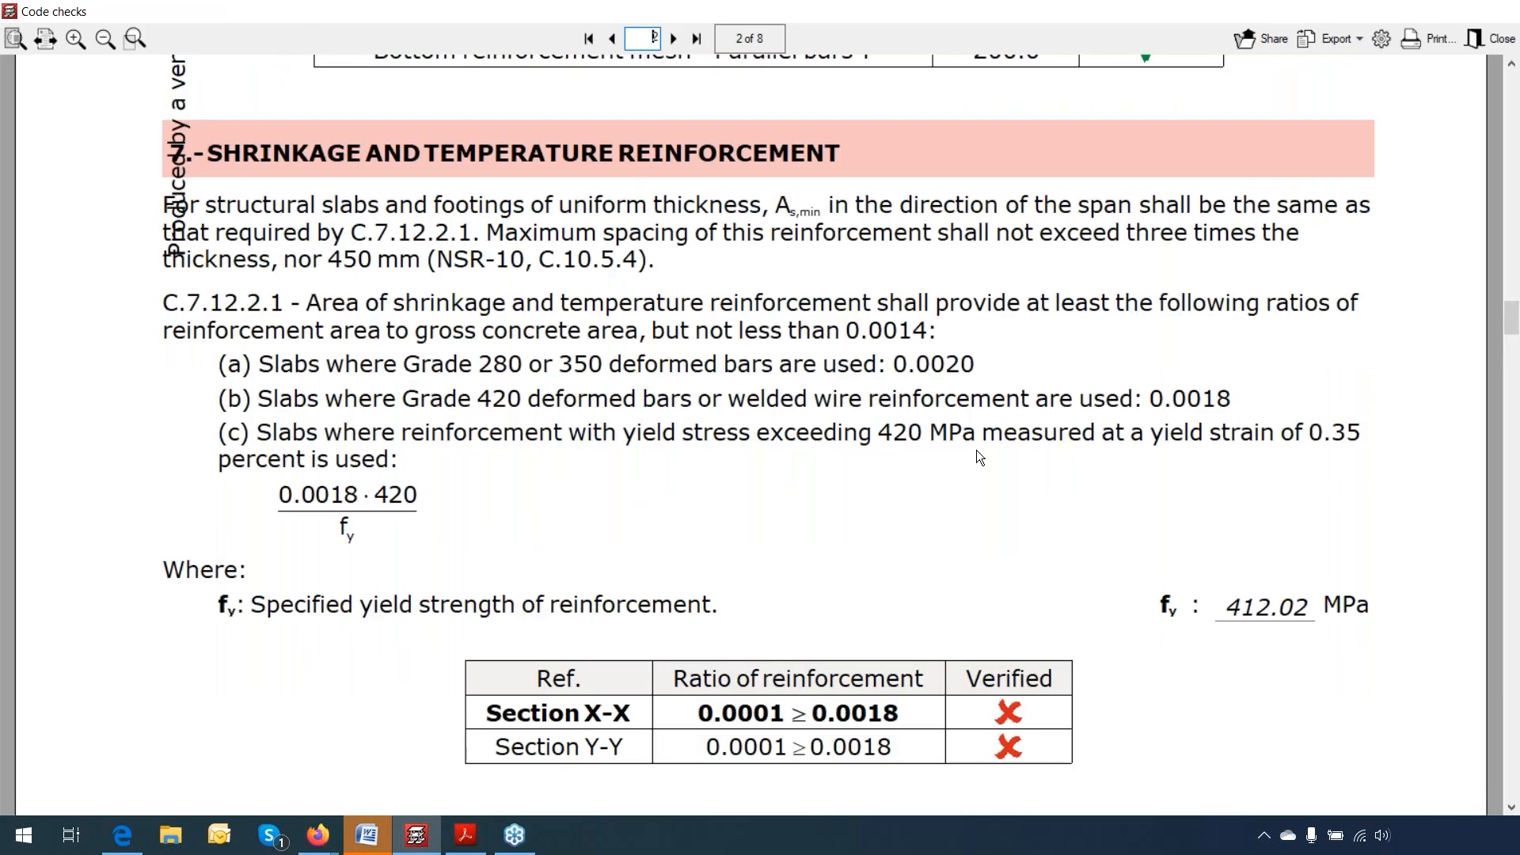
# Step: Read the C6 report's check on the angle between the axes of struts and ties, including its strut-and-tie model
pyautogui.scroll(-1, 976, 450)
pyautogui.scroll(-15, 957, 529)
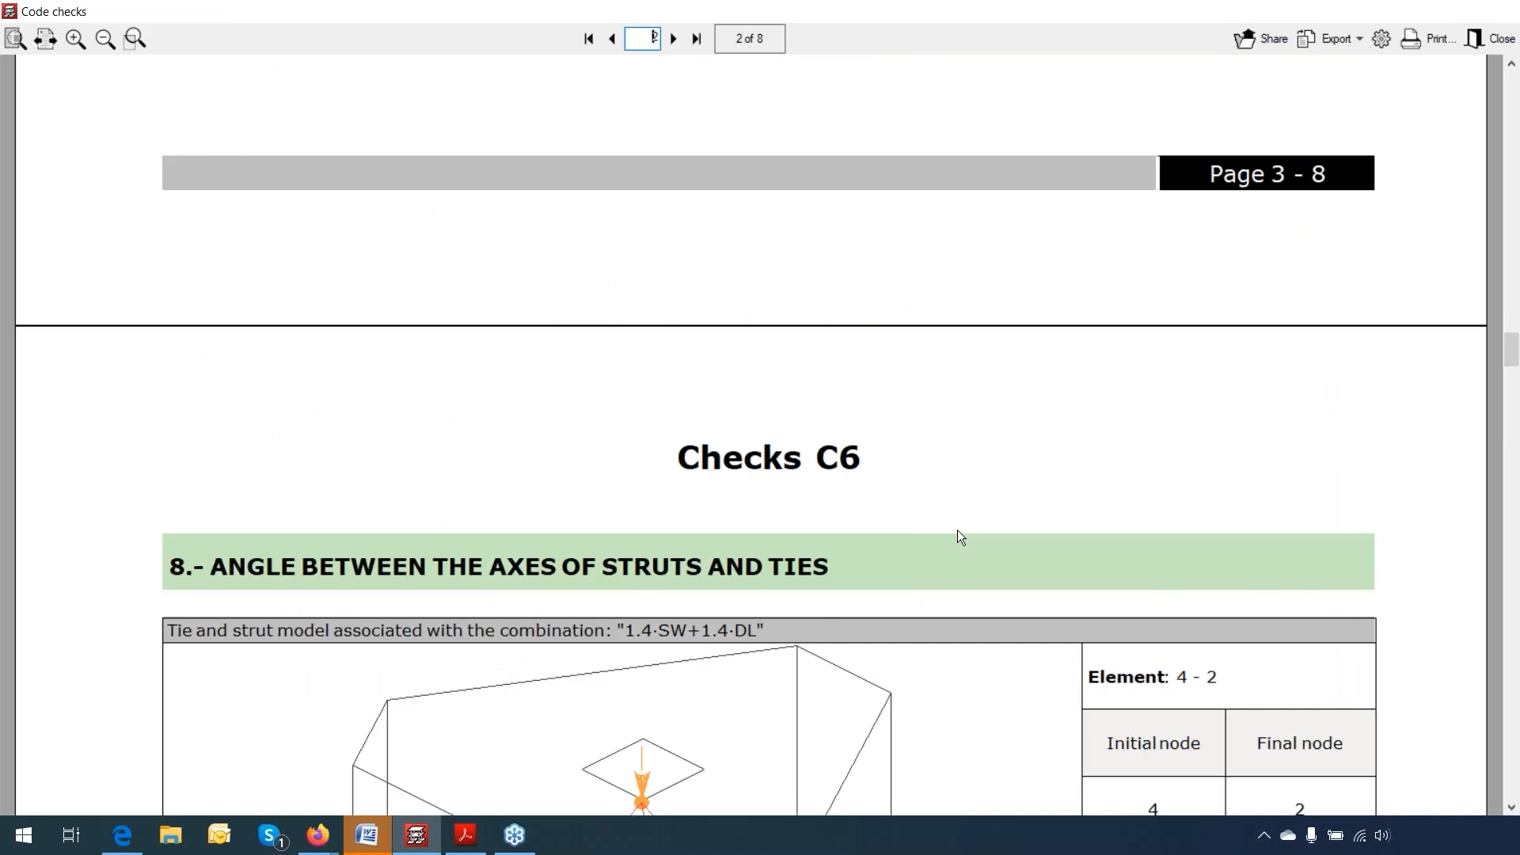
pyautogui.scroll(-6, 957, 529)
pyautogui.scroll(-4, 955, 596)
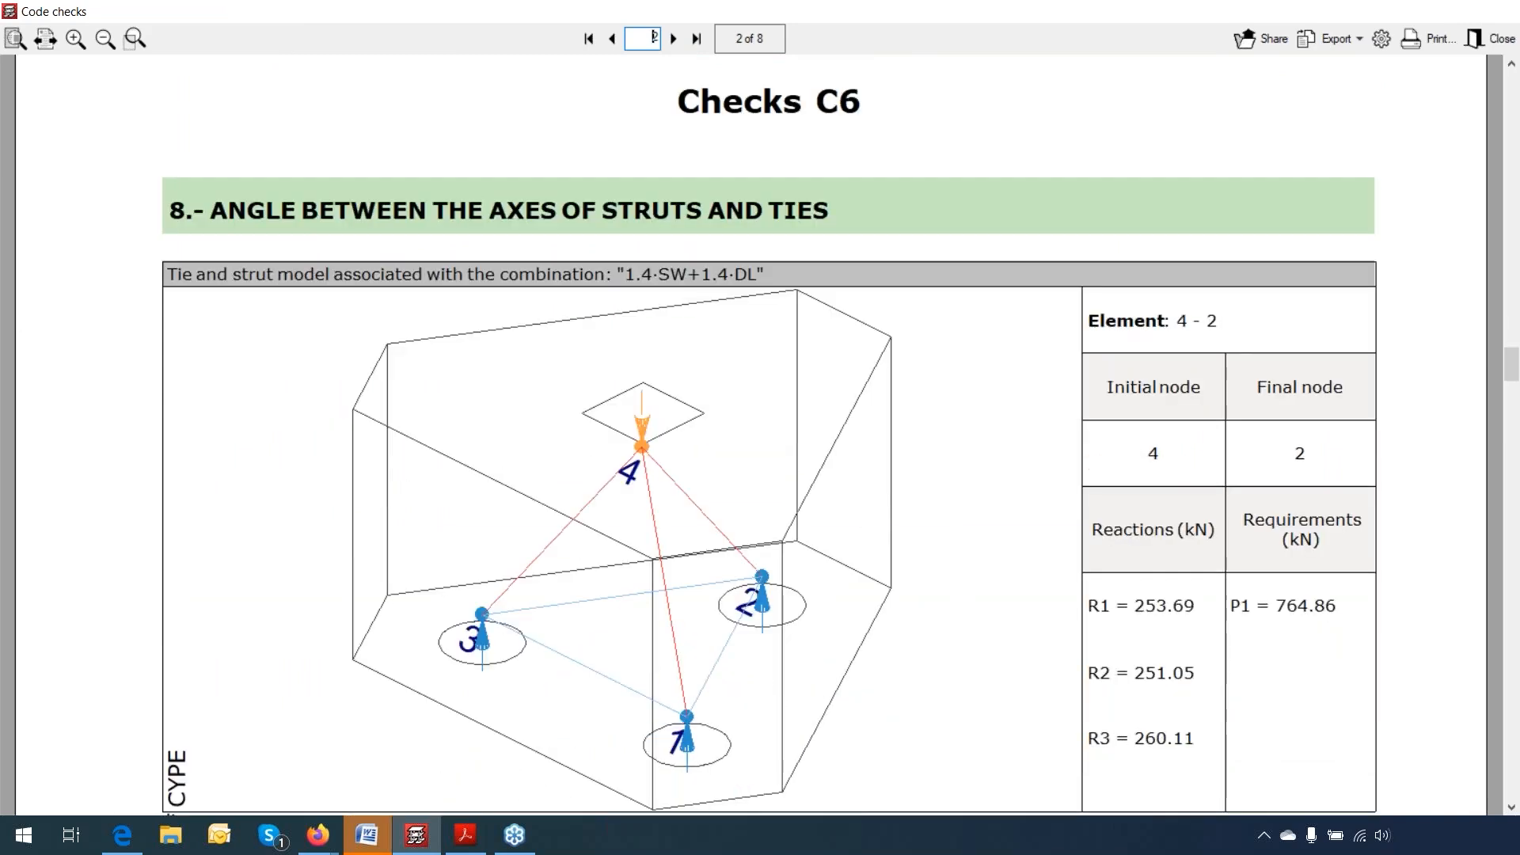
pyautogui.scroll(-1, 954, 596)
pyautogui.scroll(-3, 954, 596)
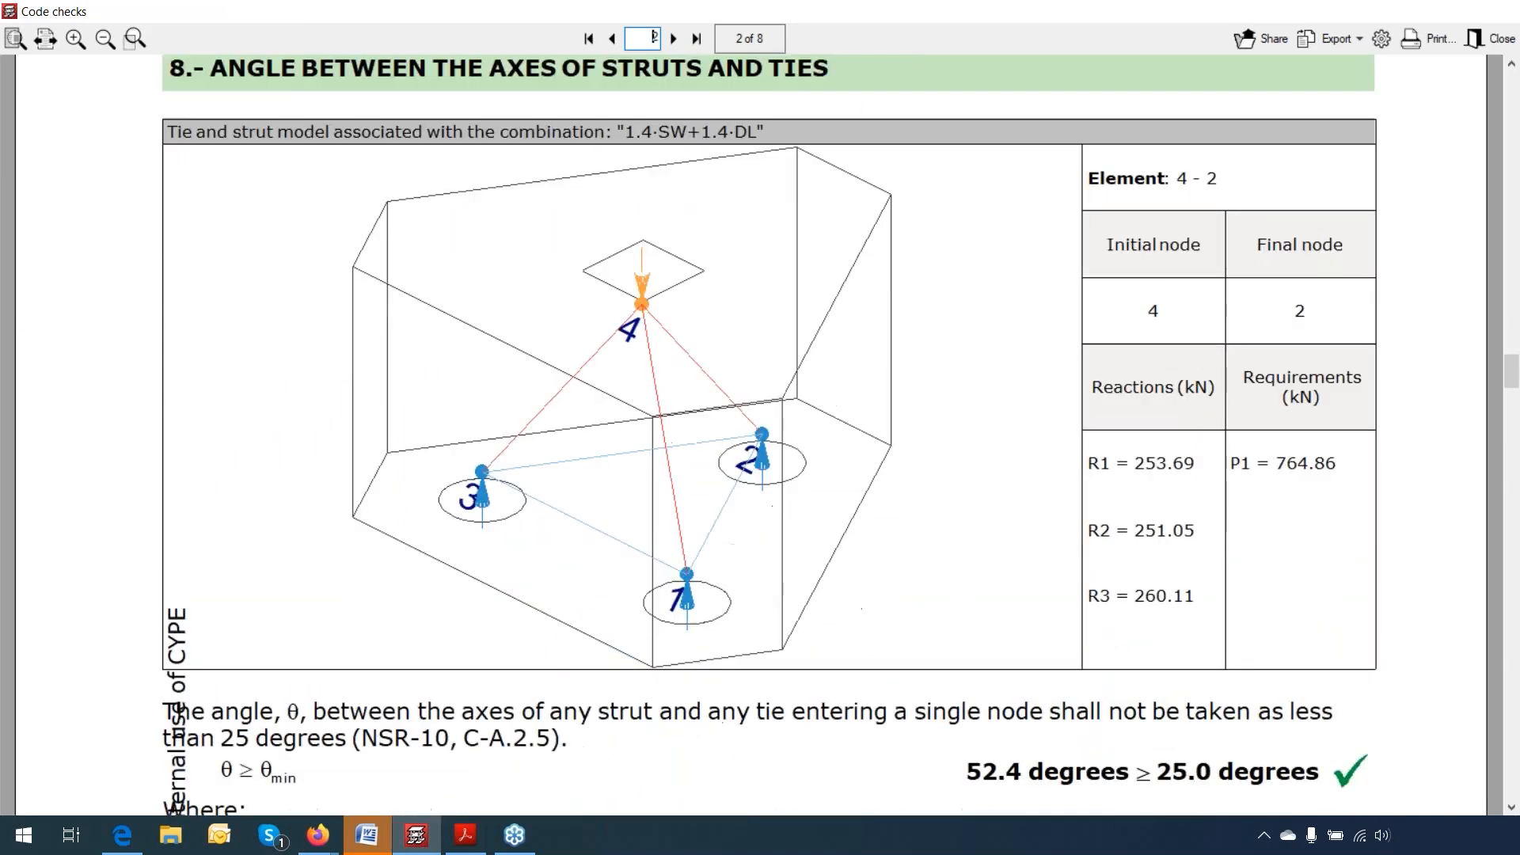
pyautogui.scroll(-1, 770, 435)
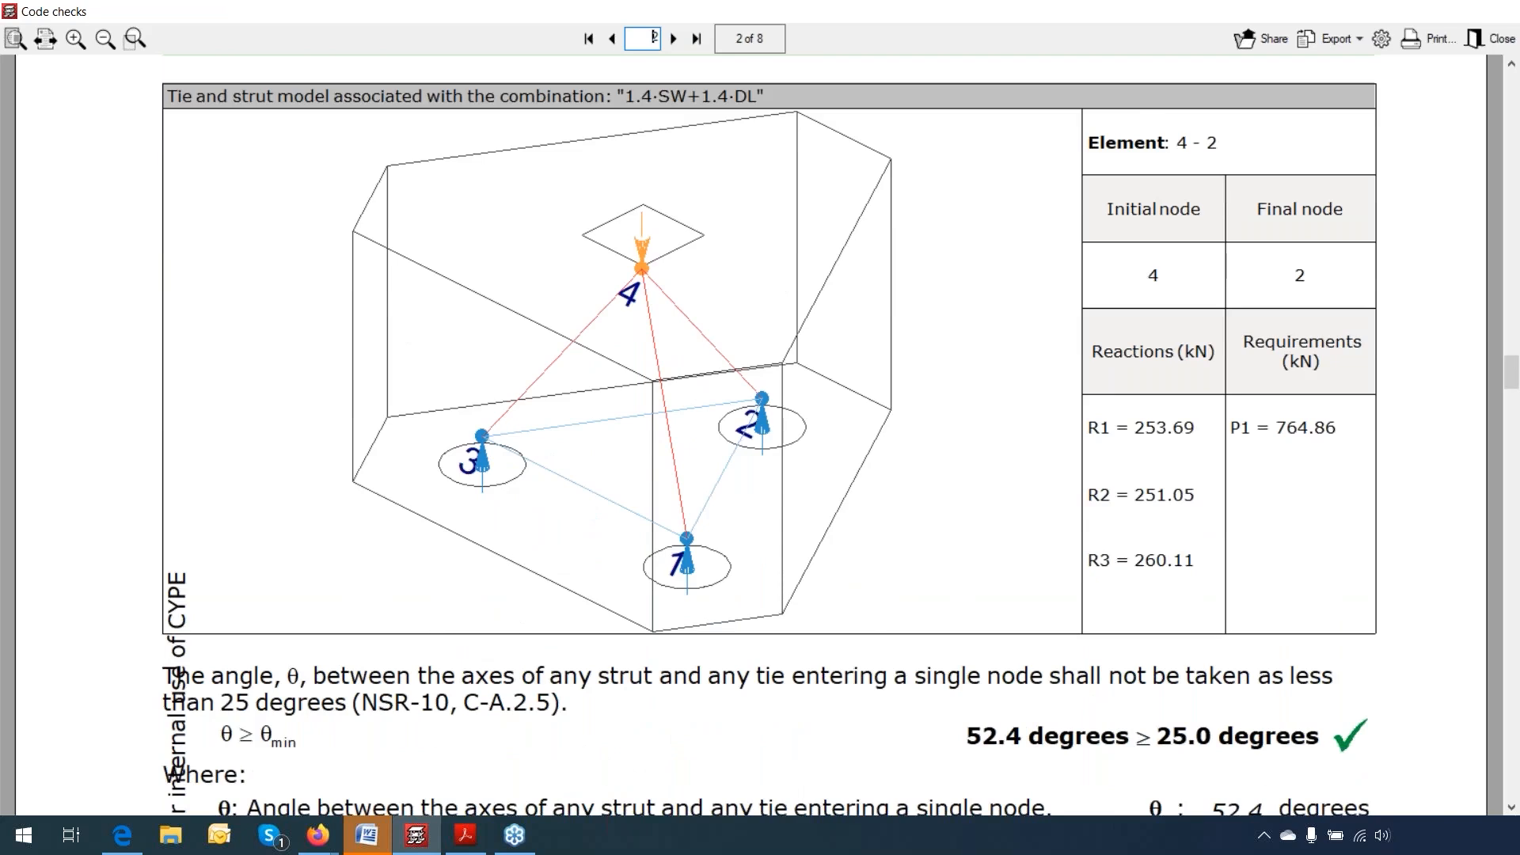
pyautogui.scroll(-20, 953, 596)
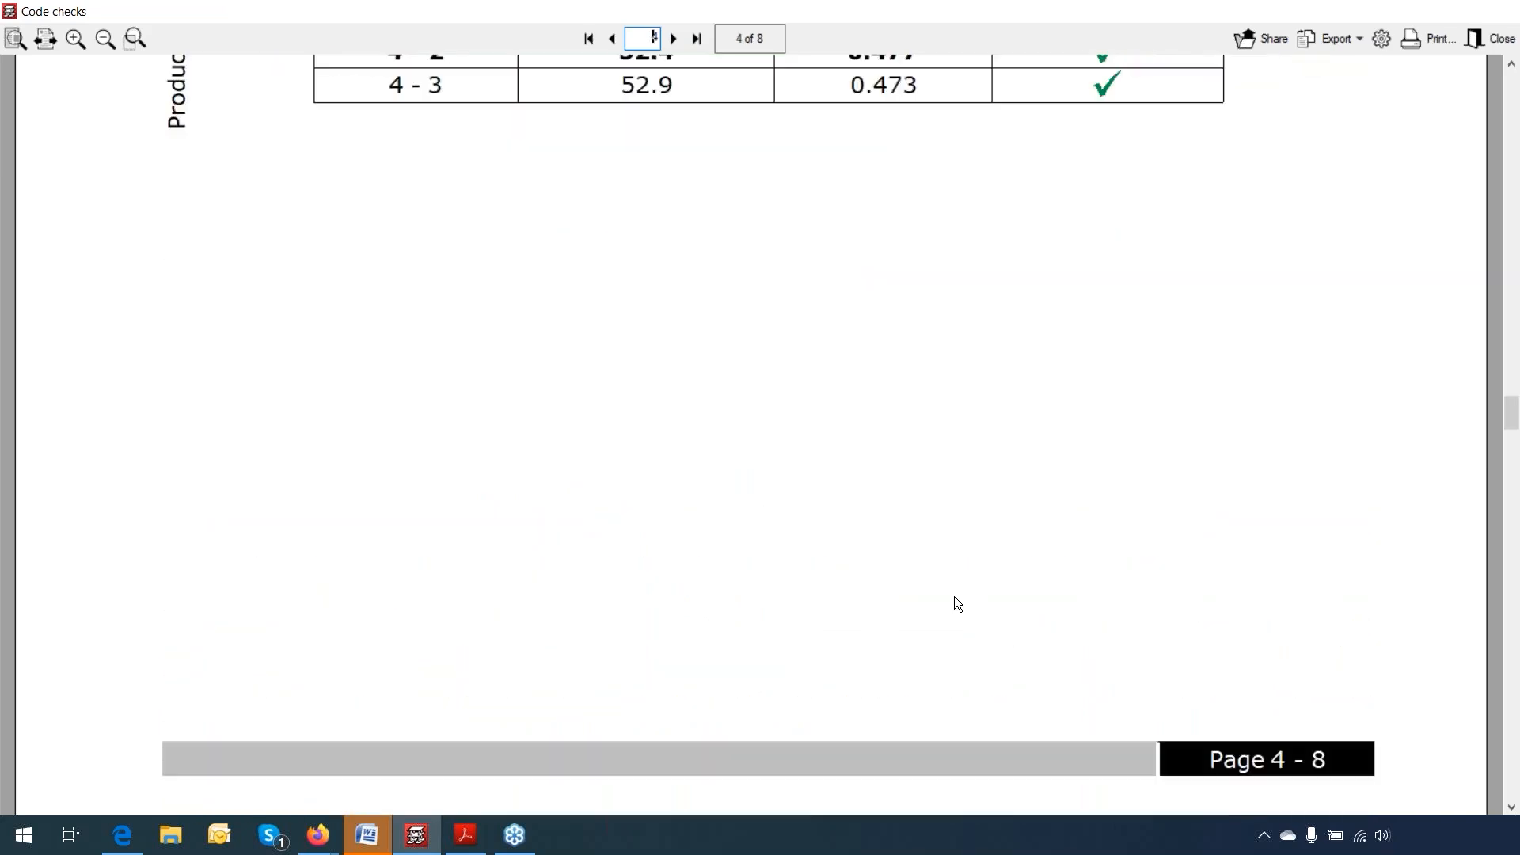
# Step: Read the strength of ties check in the C6 report, then close the report
pyautogui.scroll(-8, 951, 606)
pyautogui.scroll(-1, 951, 606)
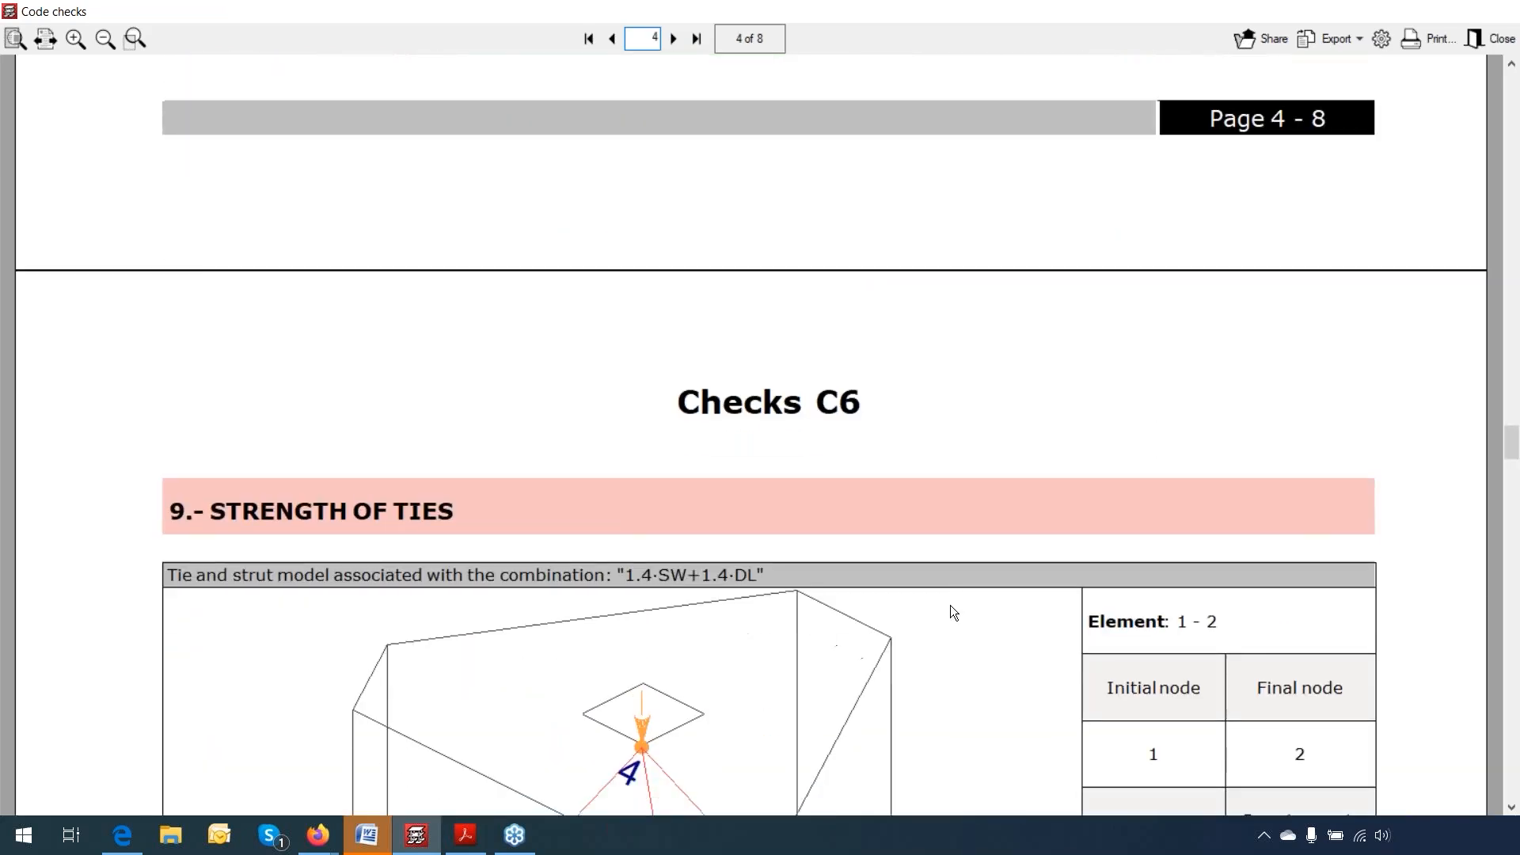
pyautogui.scroll(-7, 950, 605)
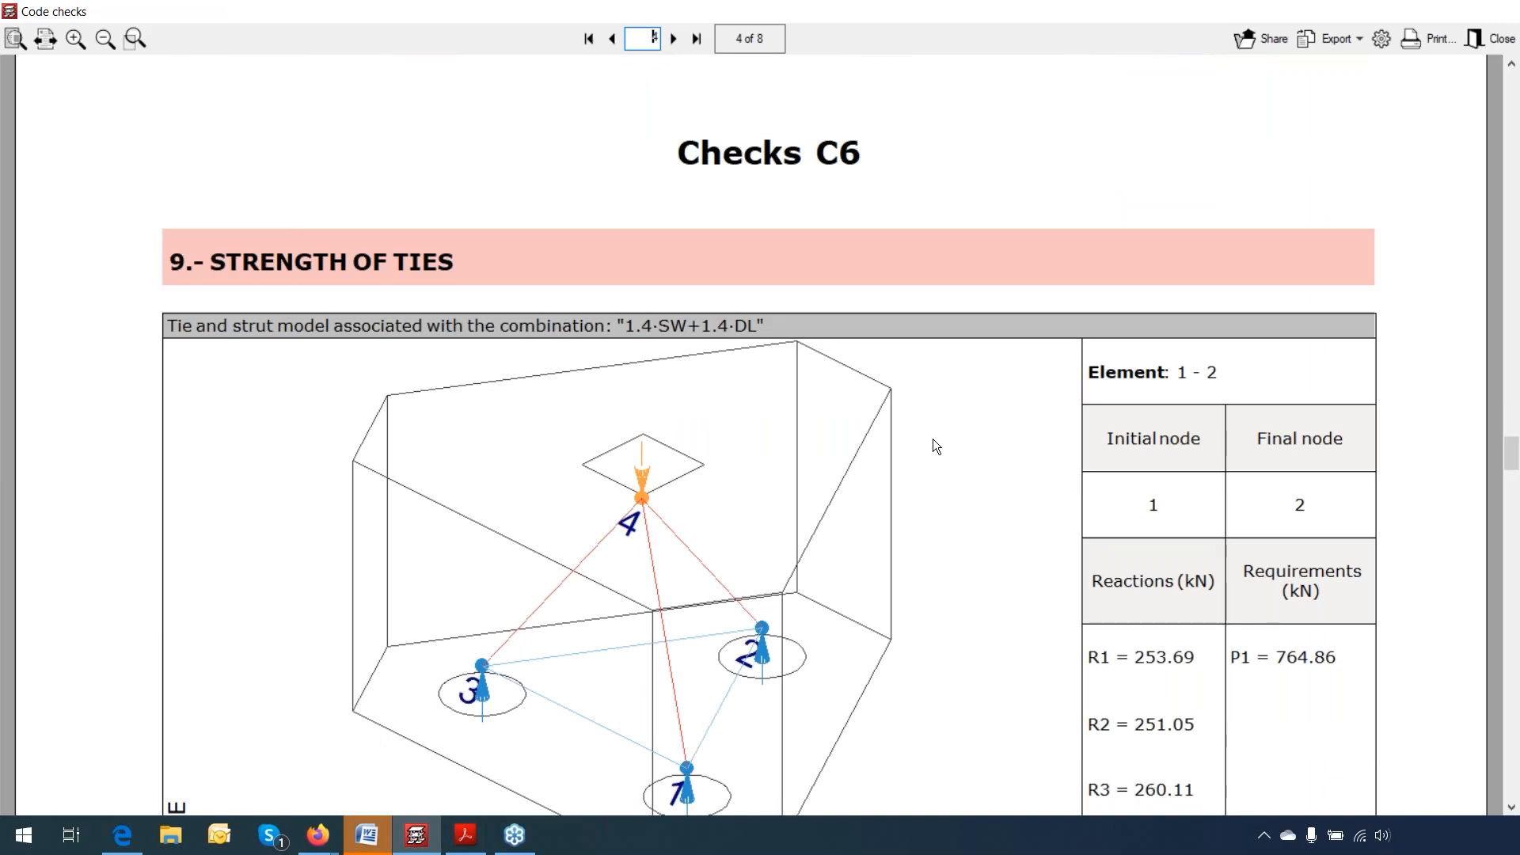
pyautogui.scroll(-1, 932, 446)
pyautogui.scroll(-3, 935, 446)
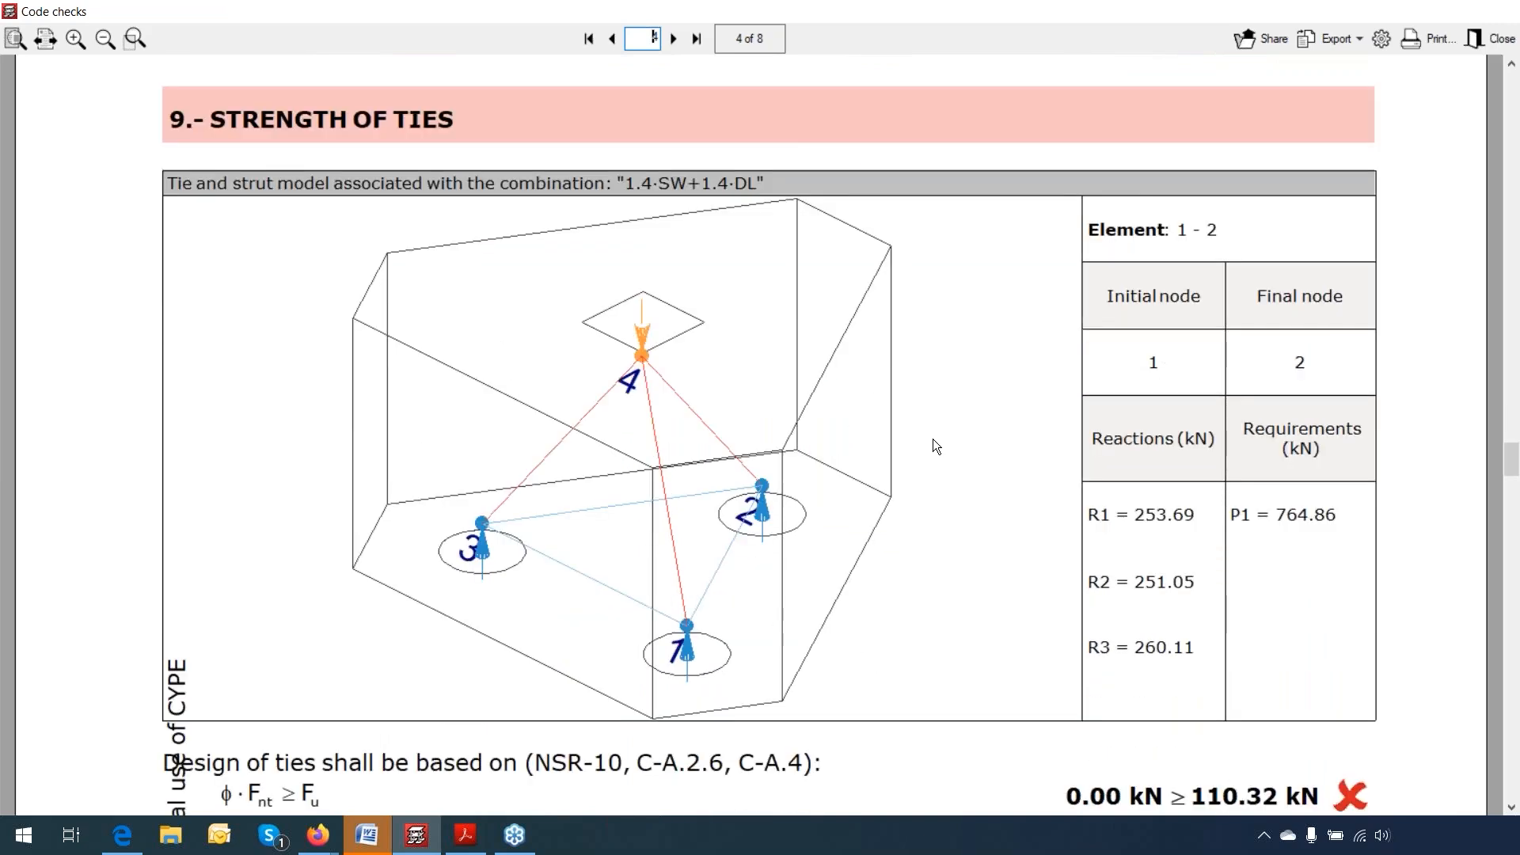
pyautogui.scroll(-3, 933, 438)
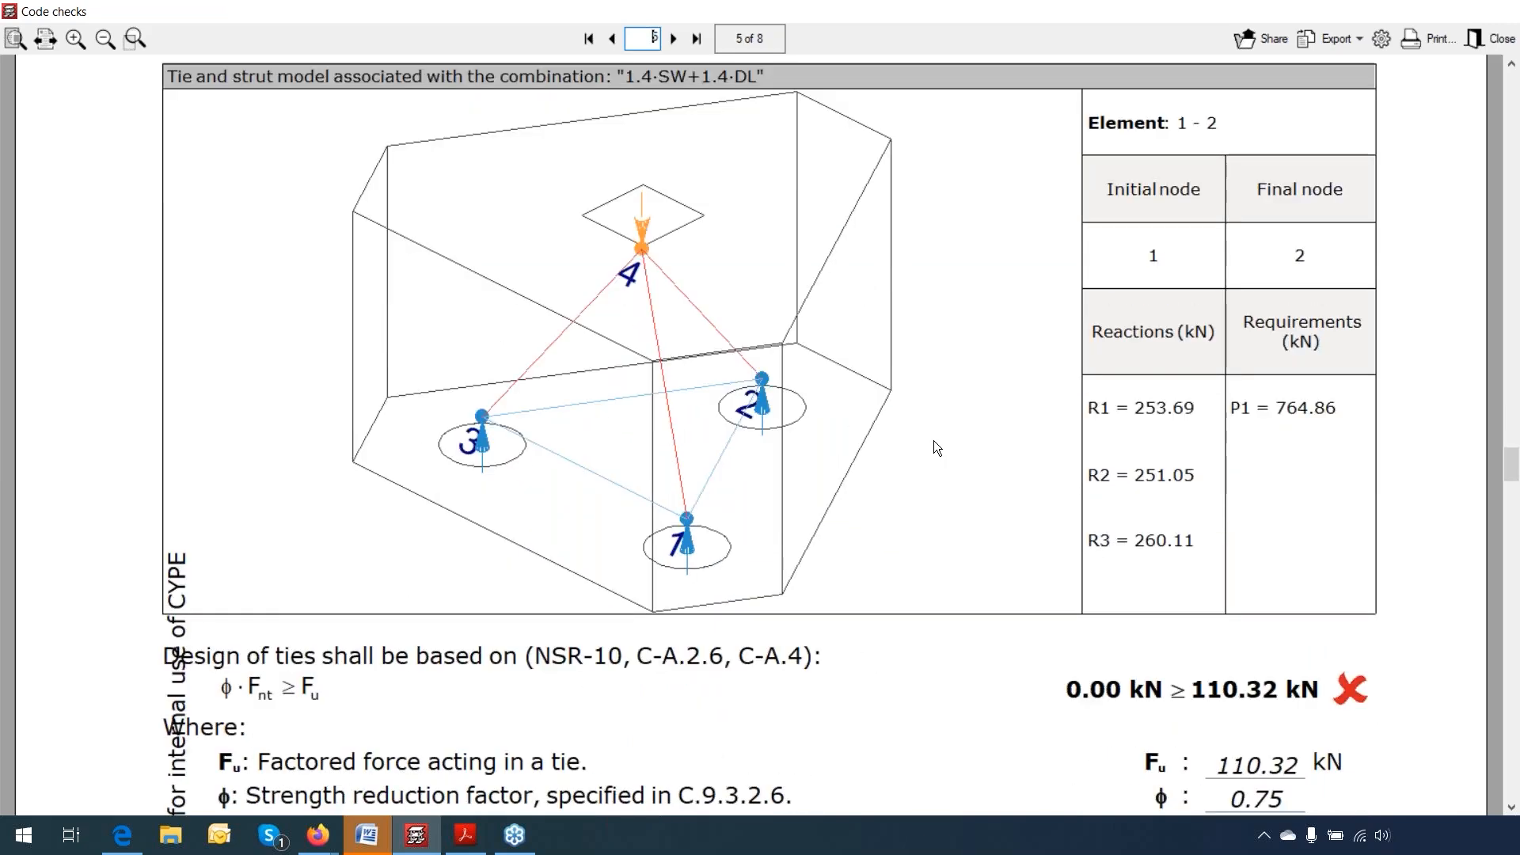
pyautogui.scroll(-8, 933, 441)
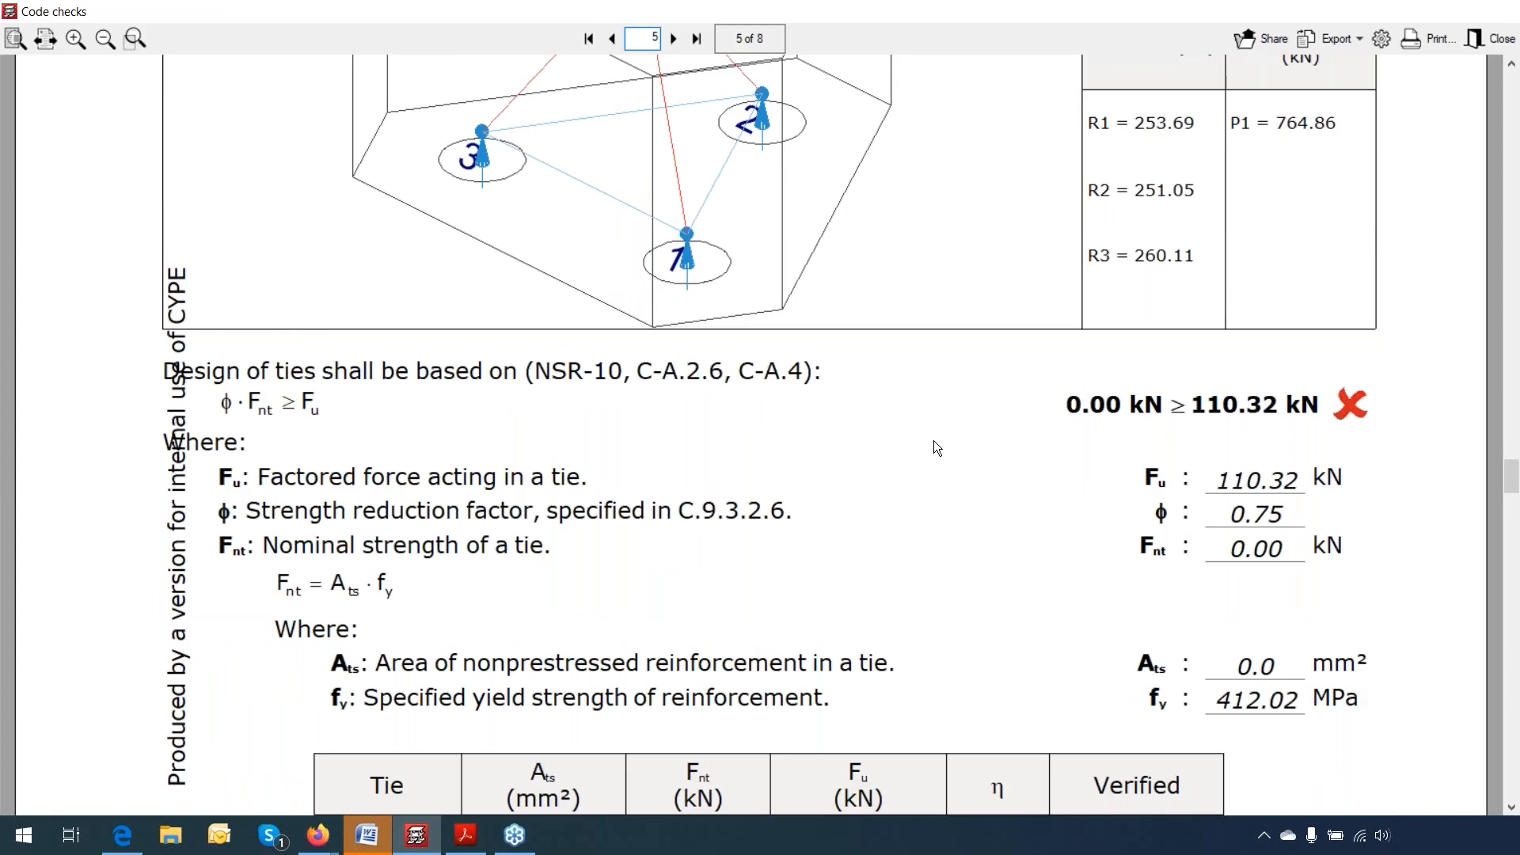
pyautogui.scroll(-9, 933, 440)
pyautogui.scroll(-17, 933, 440)
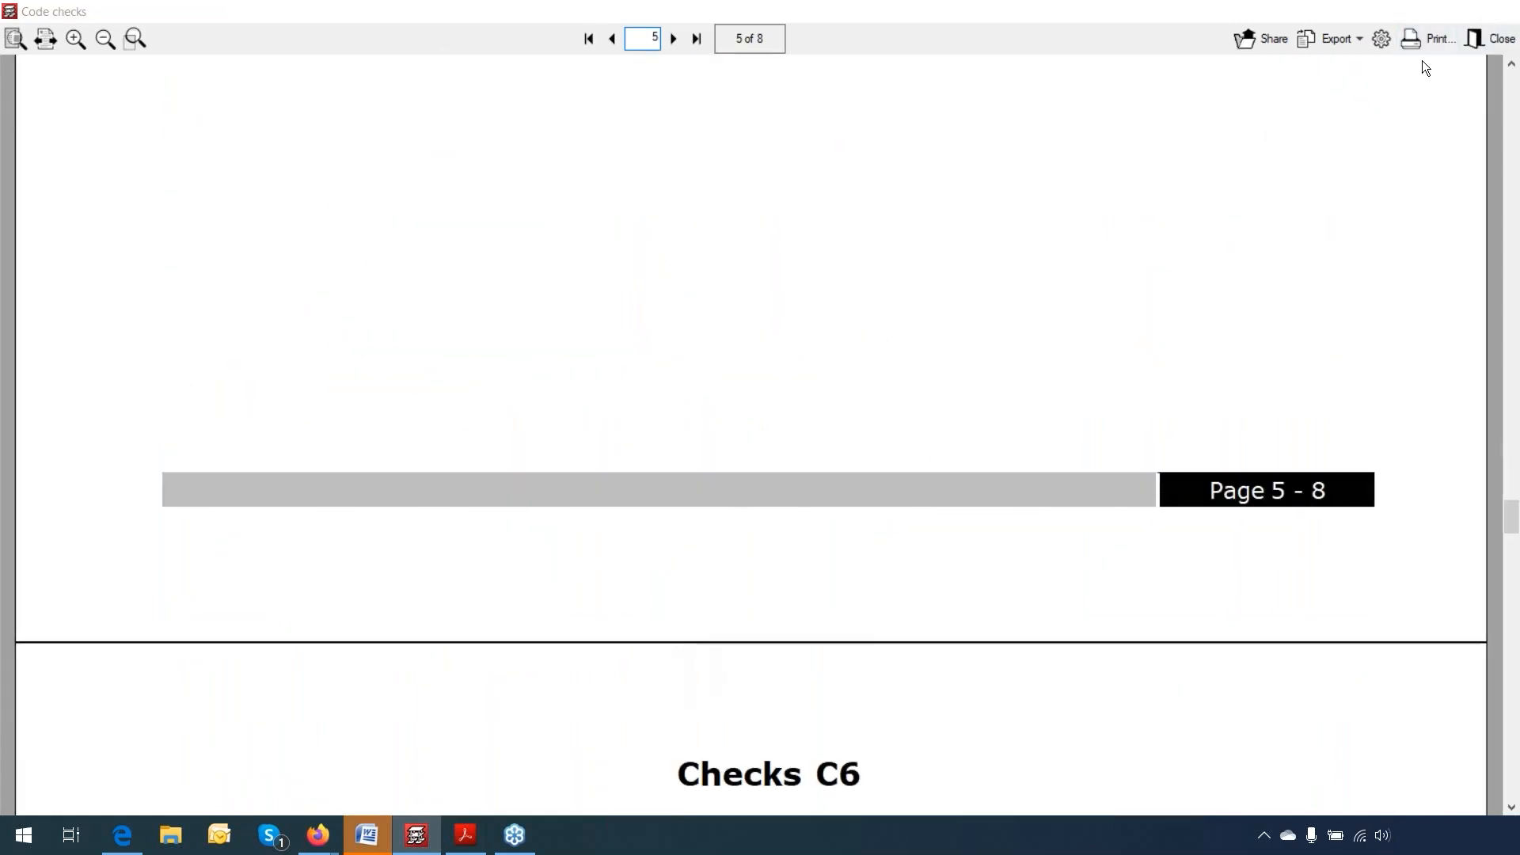
pyautogui.press('Escape')
# Step: Run the automatic design of the C6 pile cap and open the report of its checks
pyautogui.click(884, 102)
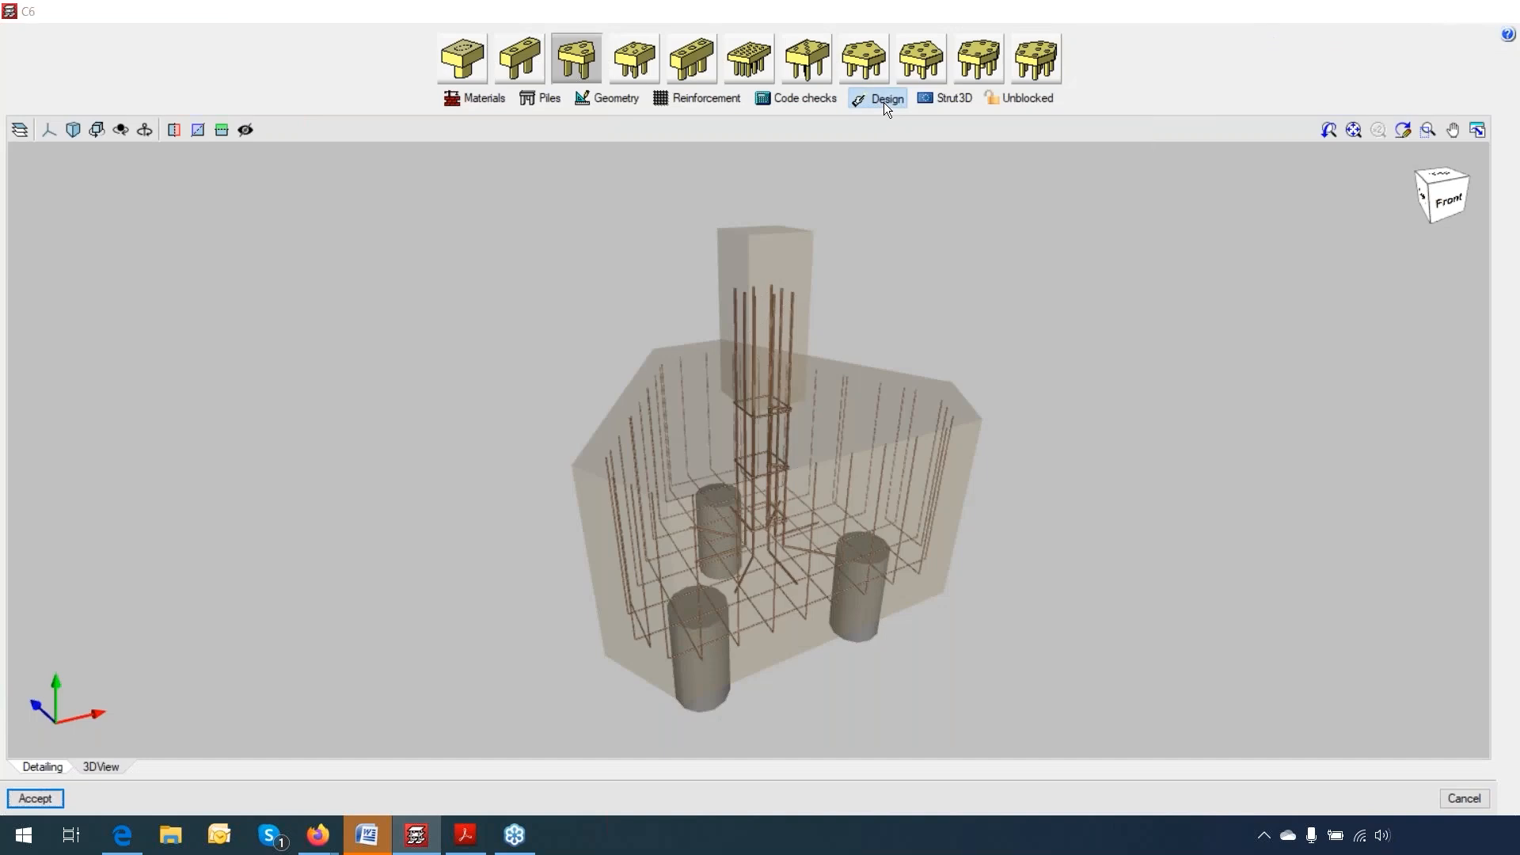
pyautogui.click(715, 457)
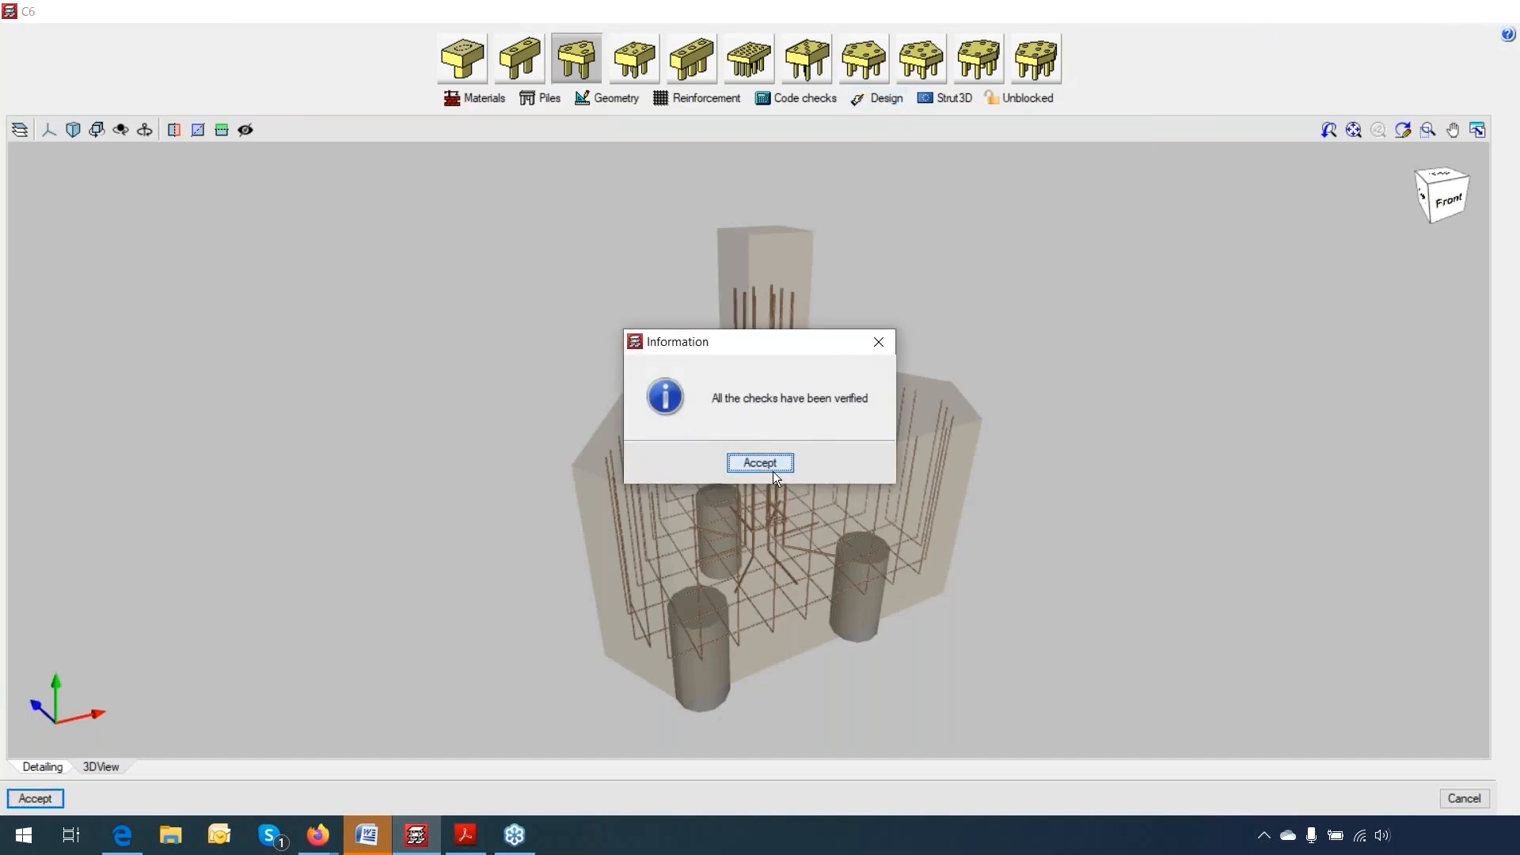
pyautogui.click(774, 468)
pyautogui.click(613, 463)
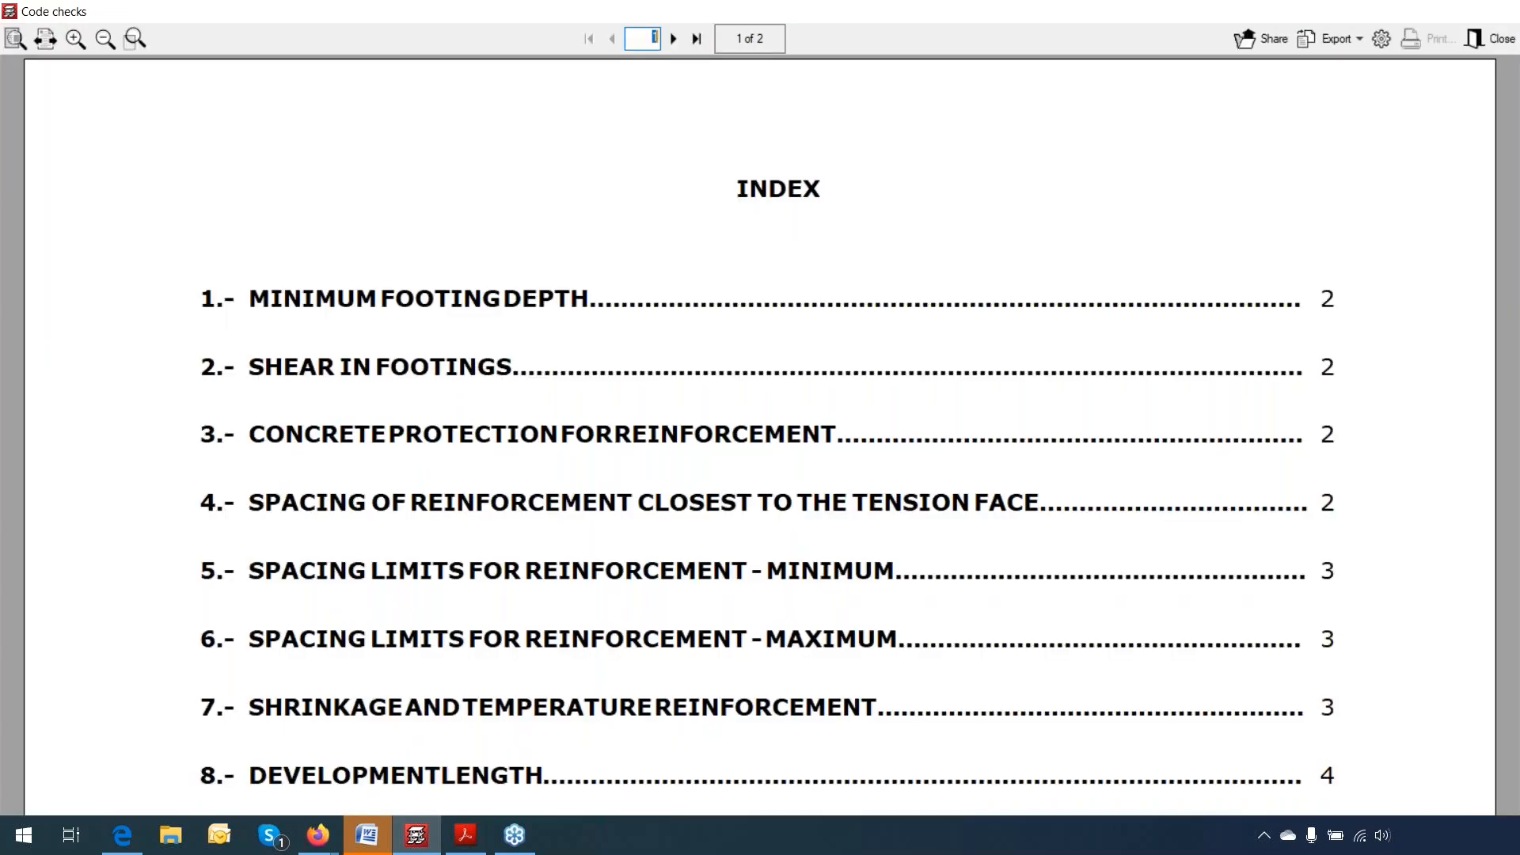
# Step: Review the designed C6 pile cap's report, focusing on the development length check, through to its end and close it
pyautogui.moveTo(1506, 89); pyautogui.dragTo(1459, 391)
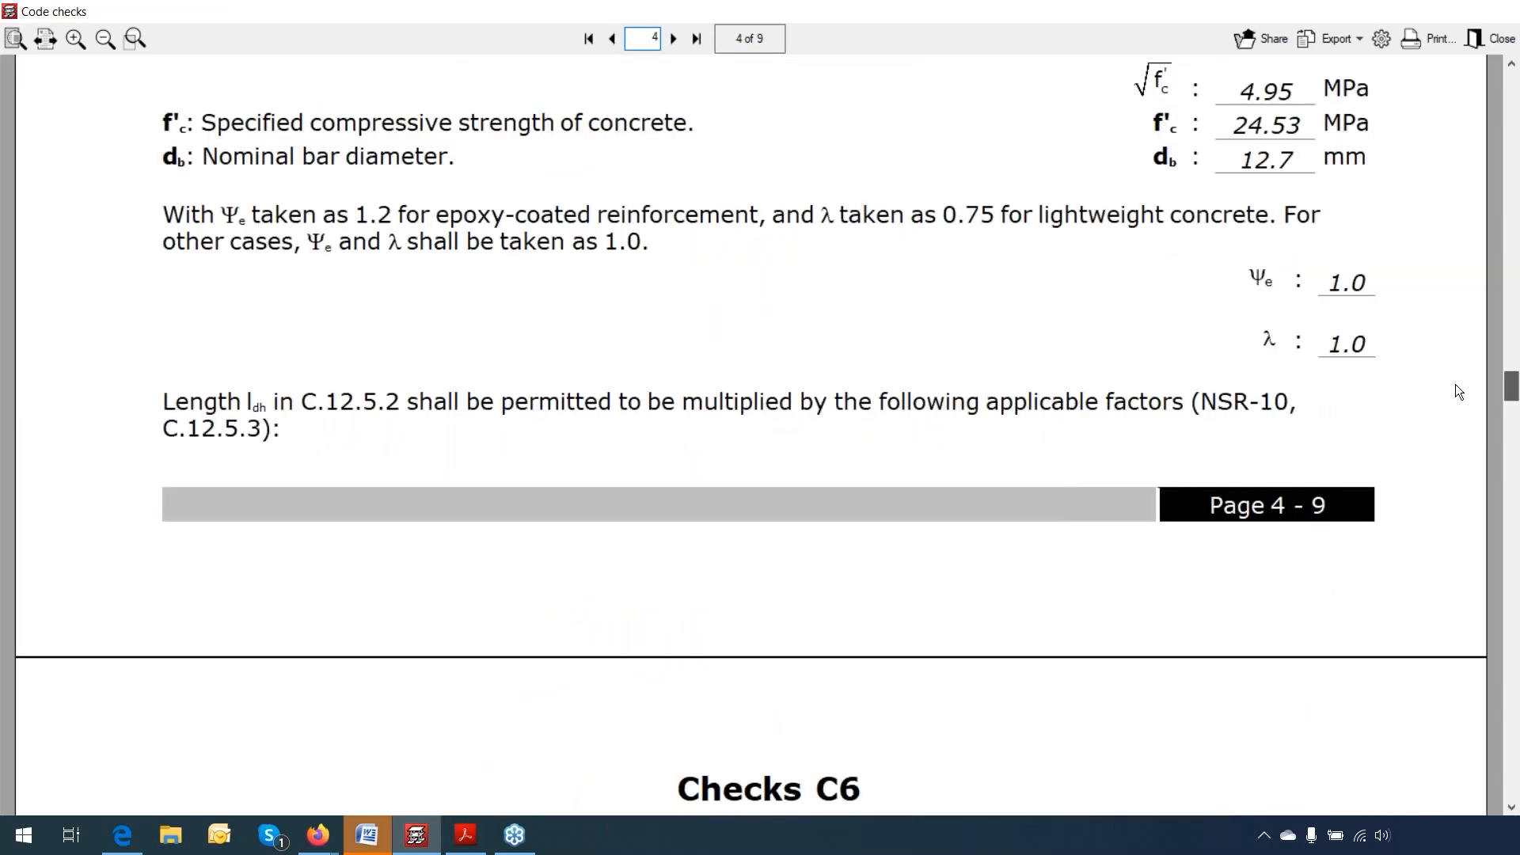
pyautogui.scroll(5, 1116, 309)
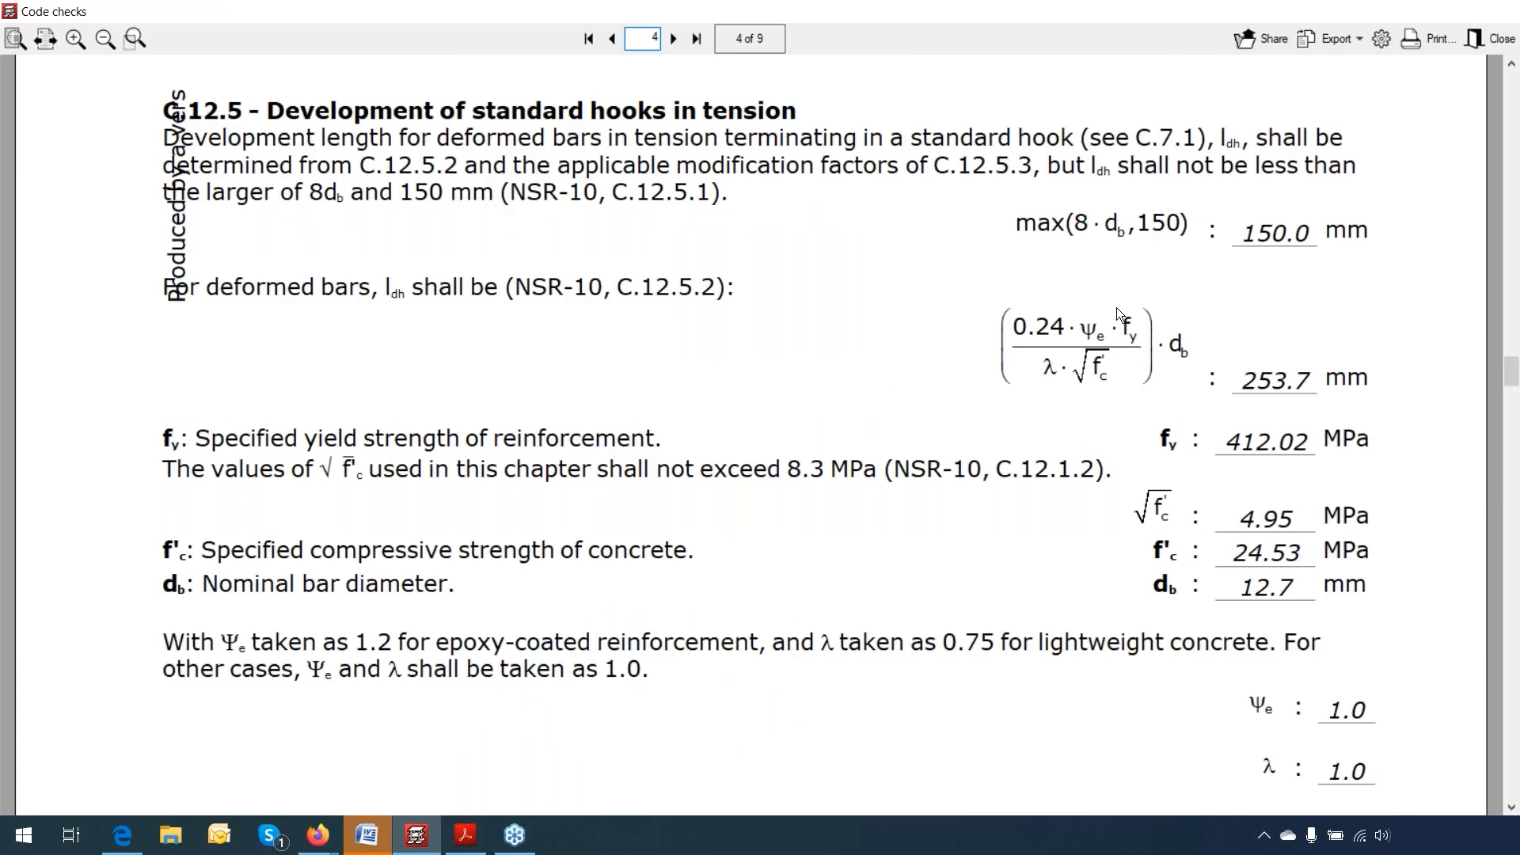
pyautogui.scroll(5, 1116, 307)
pyautogui.scroll(1, 1116, 307)
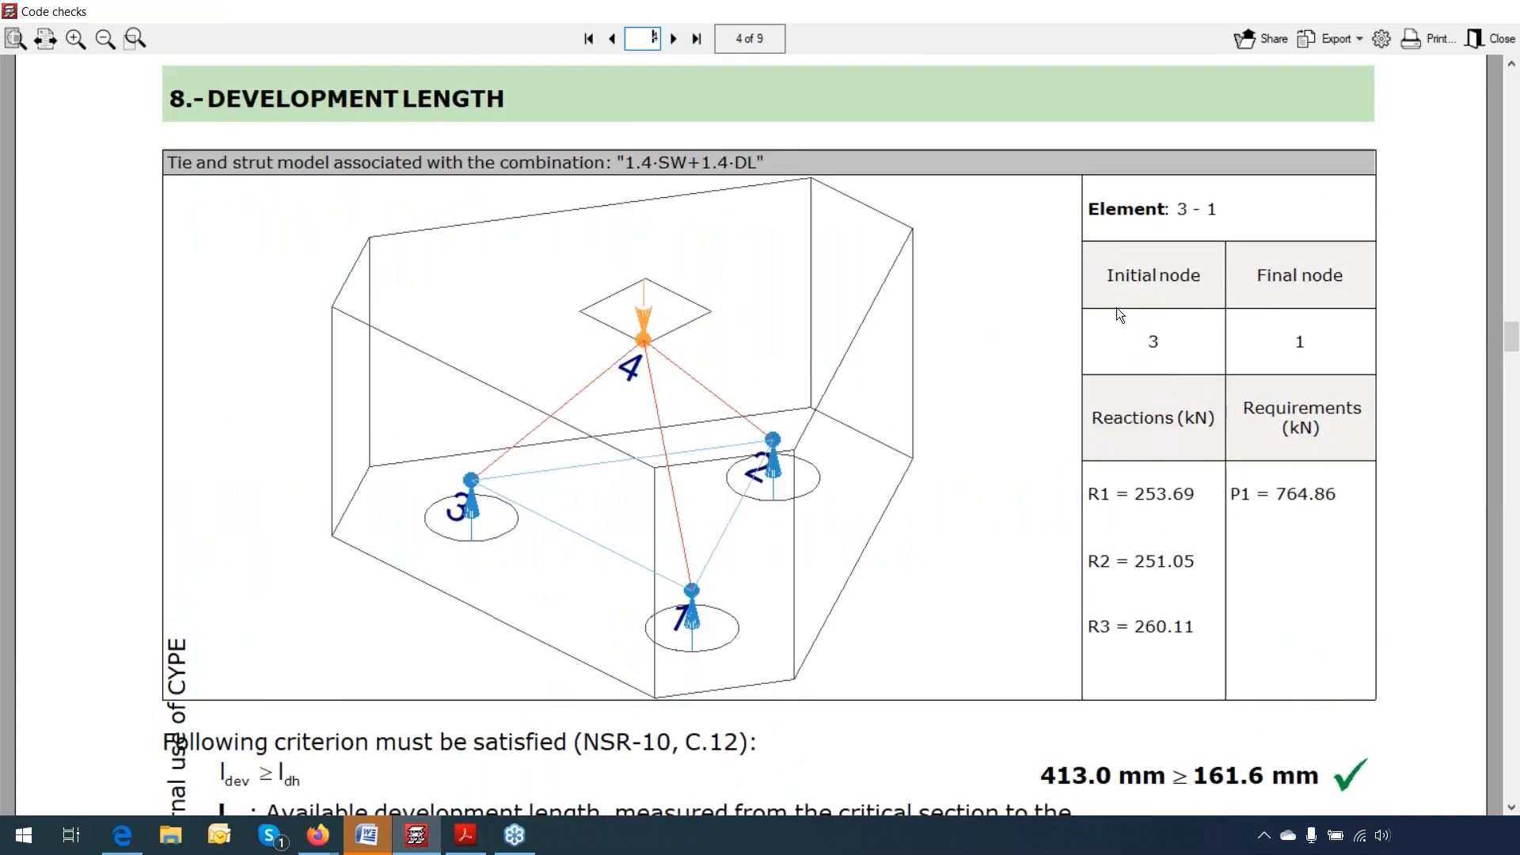
pyautogui.scroll(-1, 1119, 313)
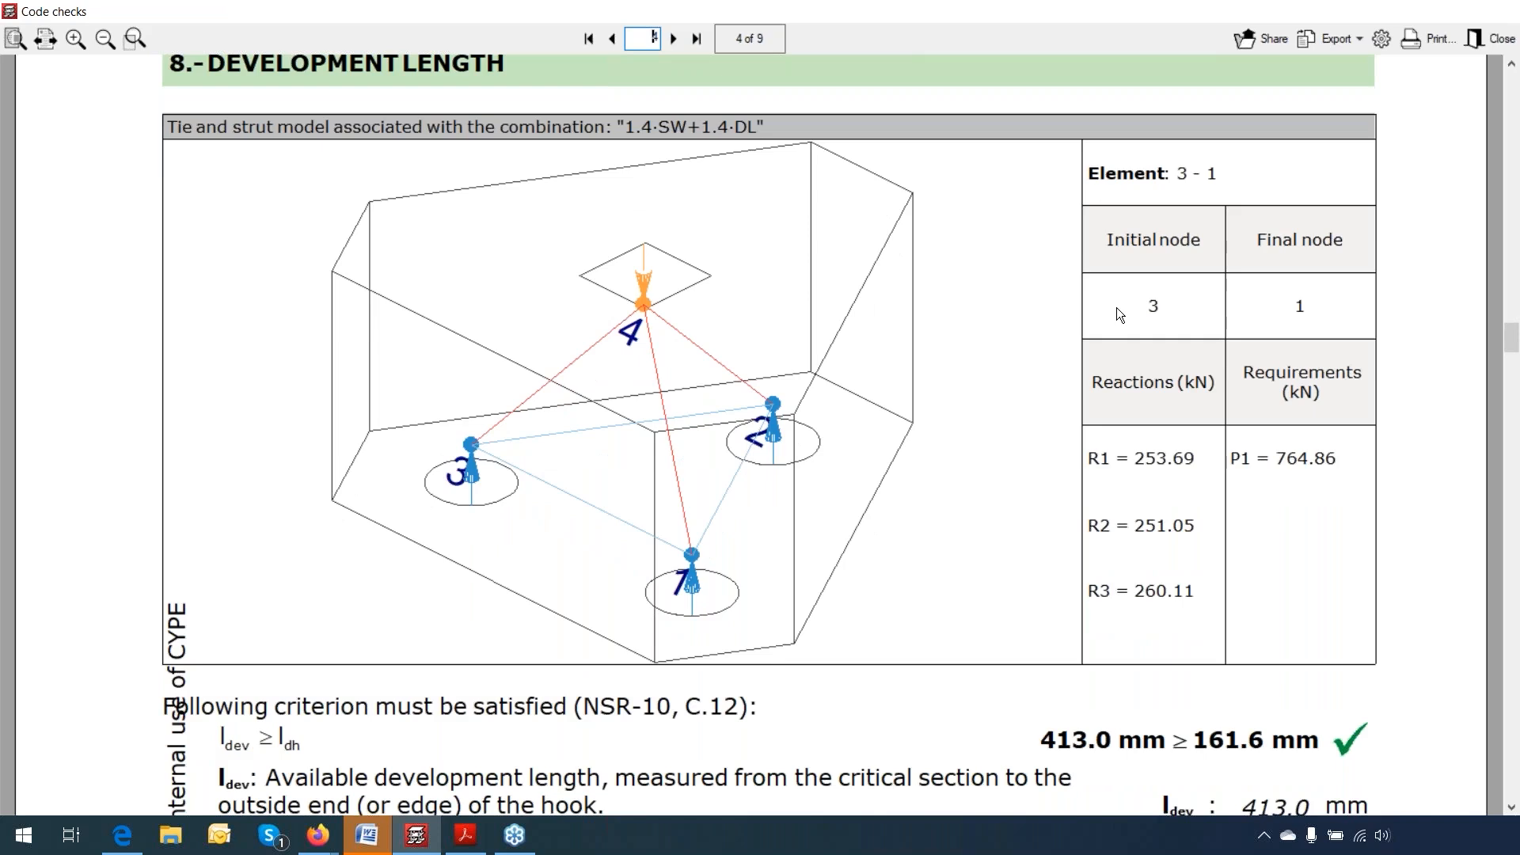
pyautogui.scroll(-2, 1119, 314)
pyautogui.scroll(4, 1115, 315)
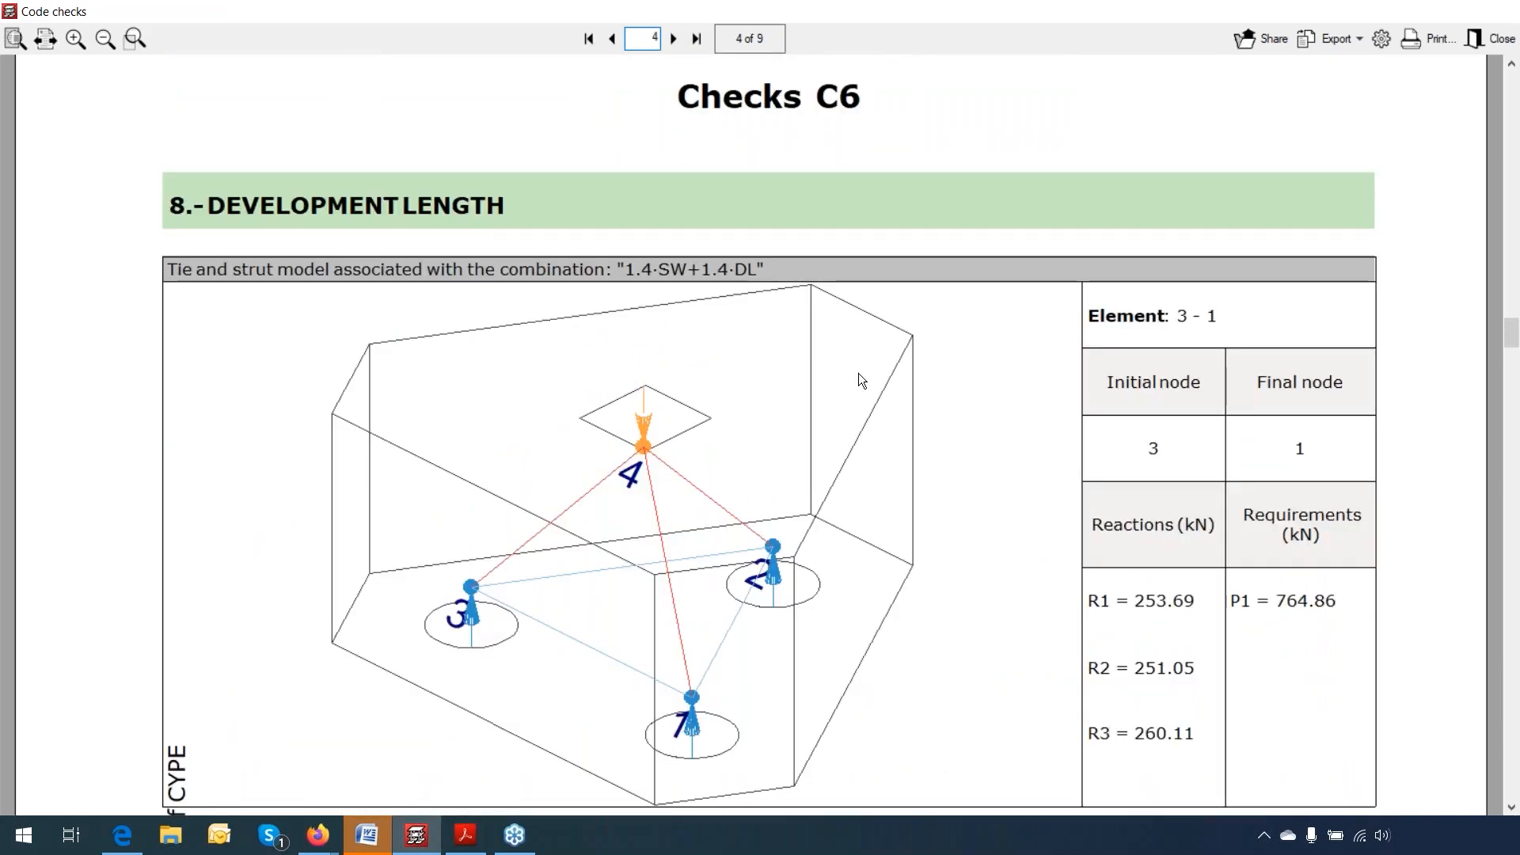
pyautogui.scroll(-1, 858, 373)
pyautogui.scroll(-3, 858, 372)
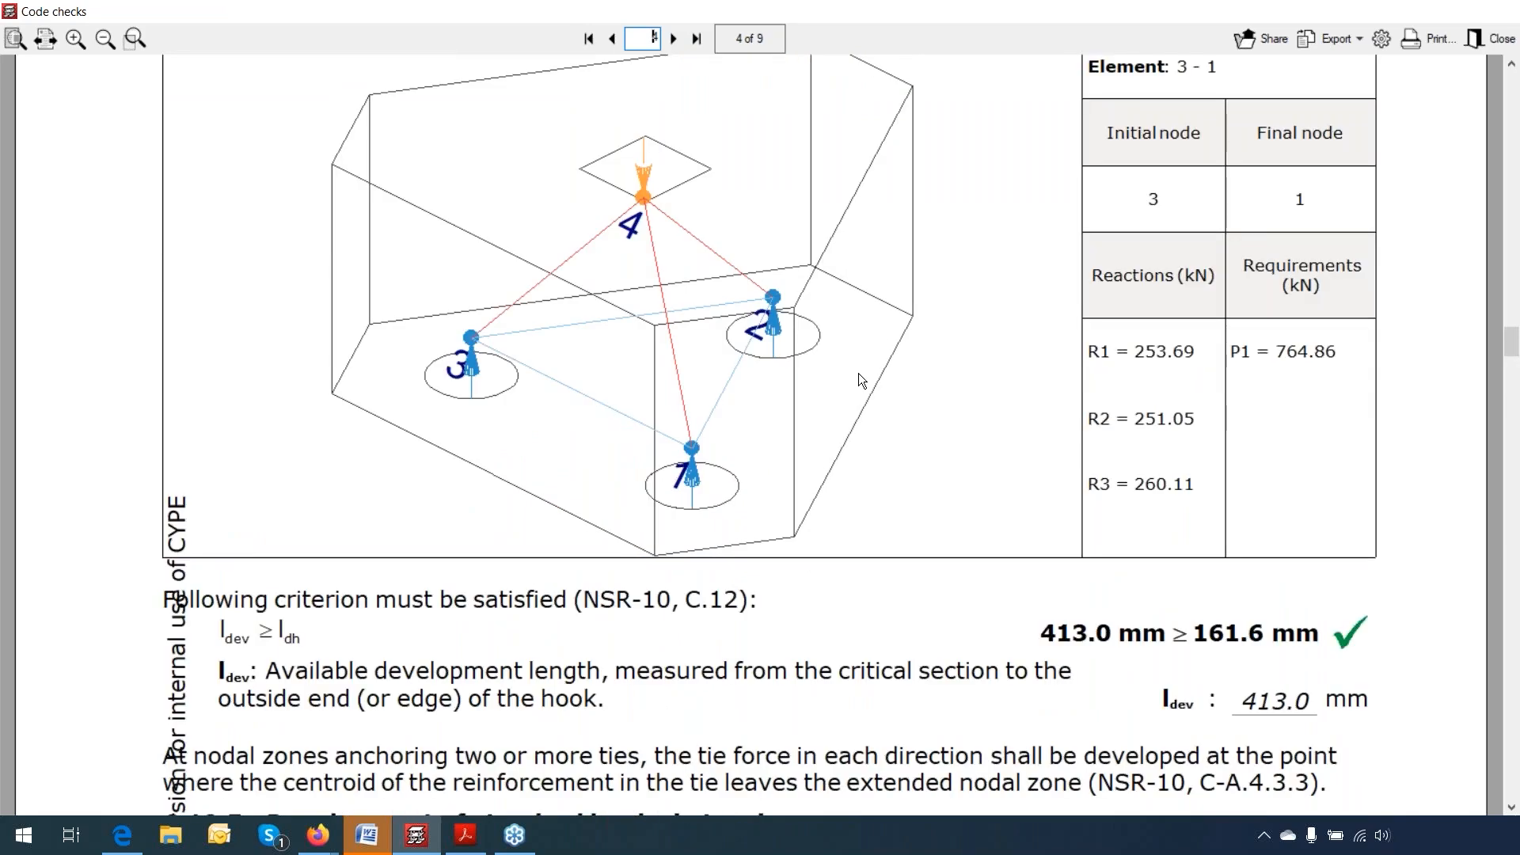
pyautogui.scroll(-10, 858, 373)
pyautogui.moveTo(1510, 369); pyautogui.dragTo(1510, 780)
pyautogui.click(1494, 21)
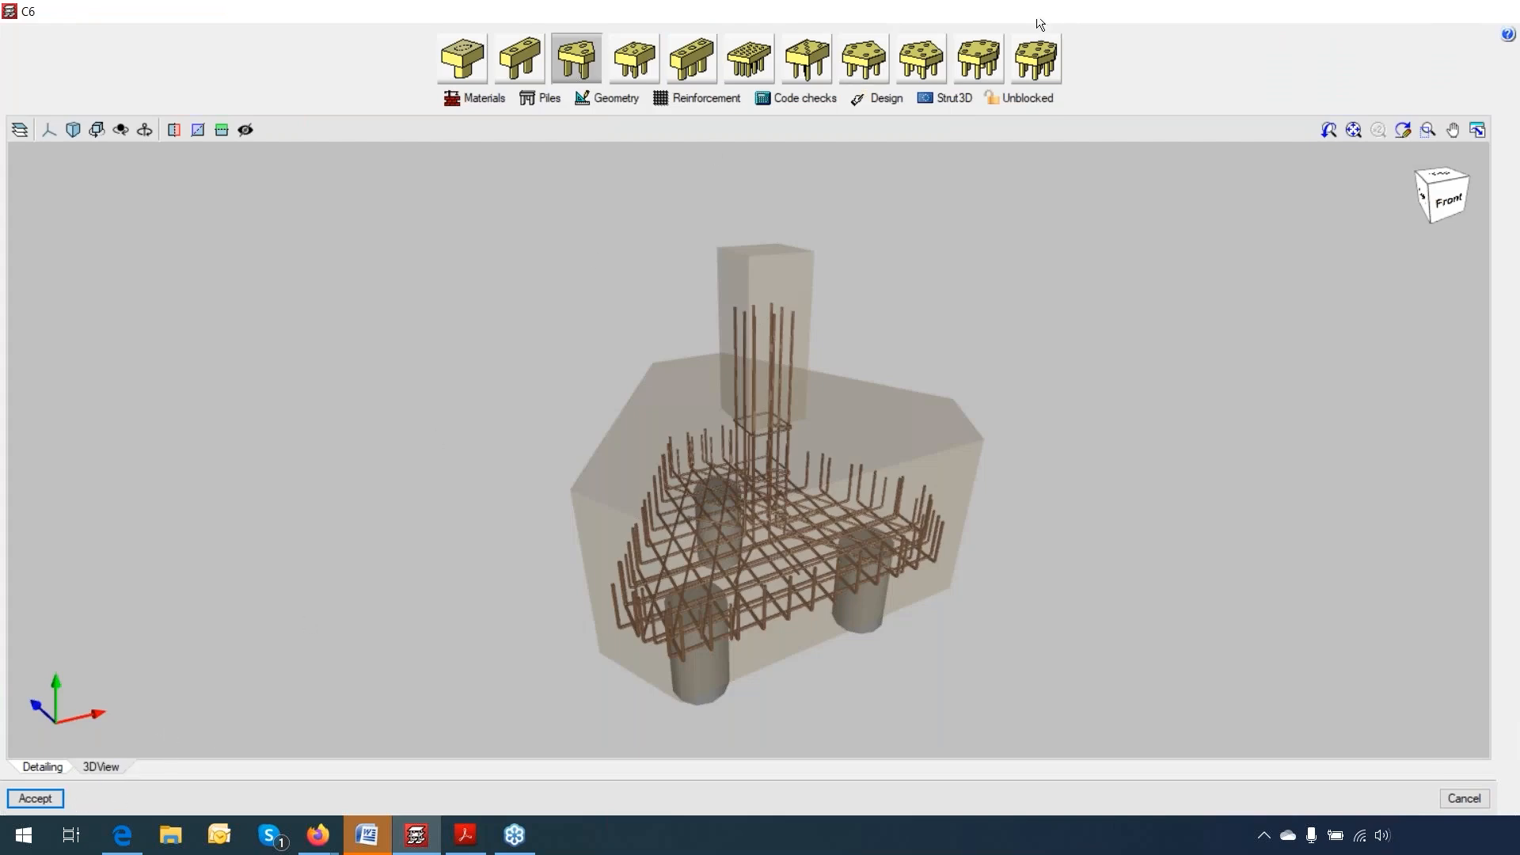
# Step: Open the Strut3D model of the C6 cap, compare its load combinations through 0.9·SW+0.9·DL, and display the node check model
pyautogui.click(961, 100)
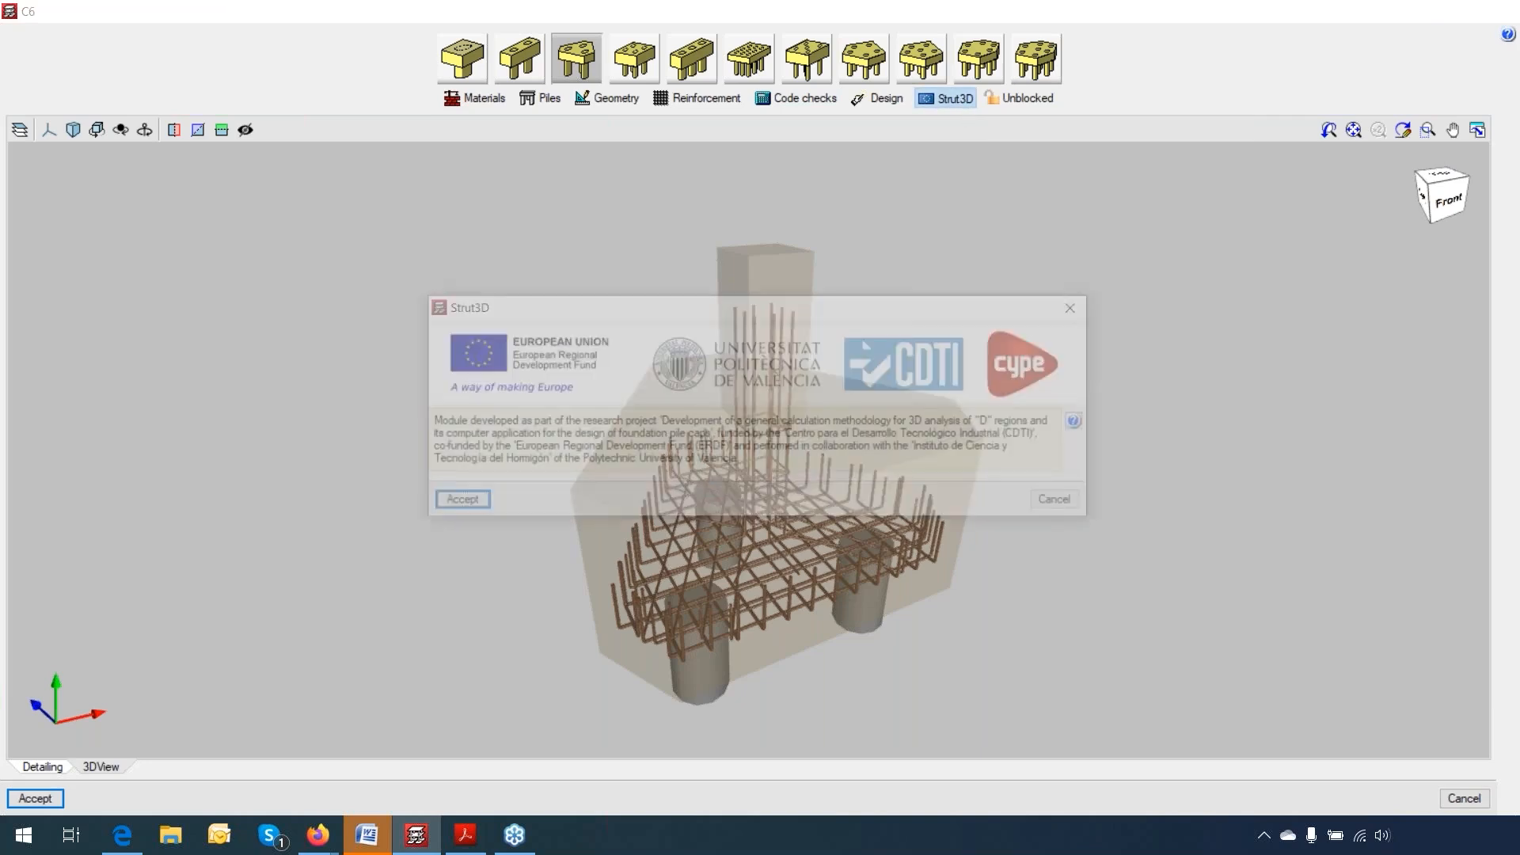
pyautogui.click(469, 504)
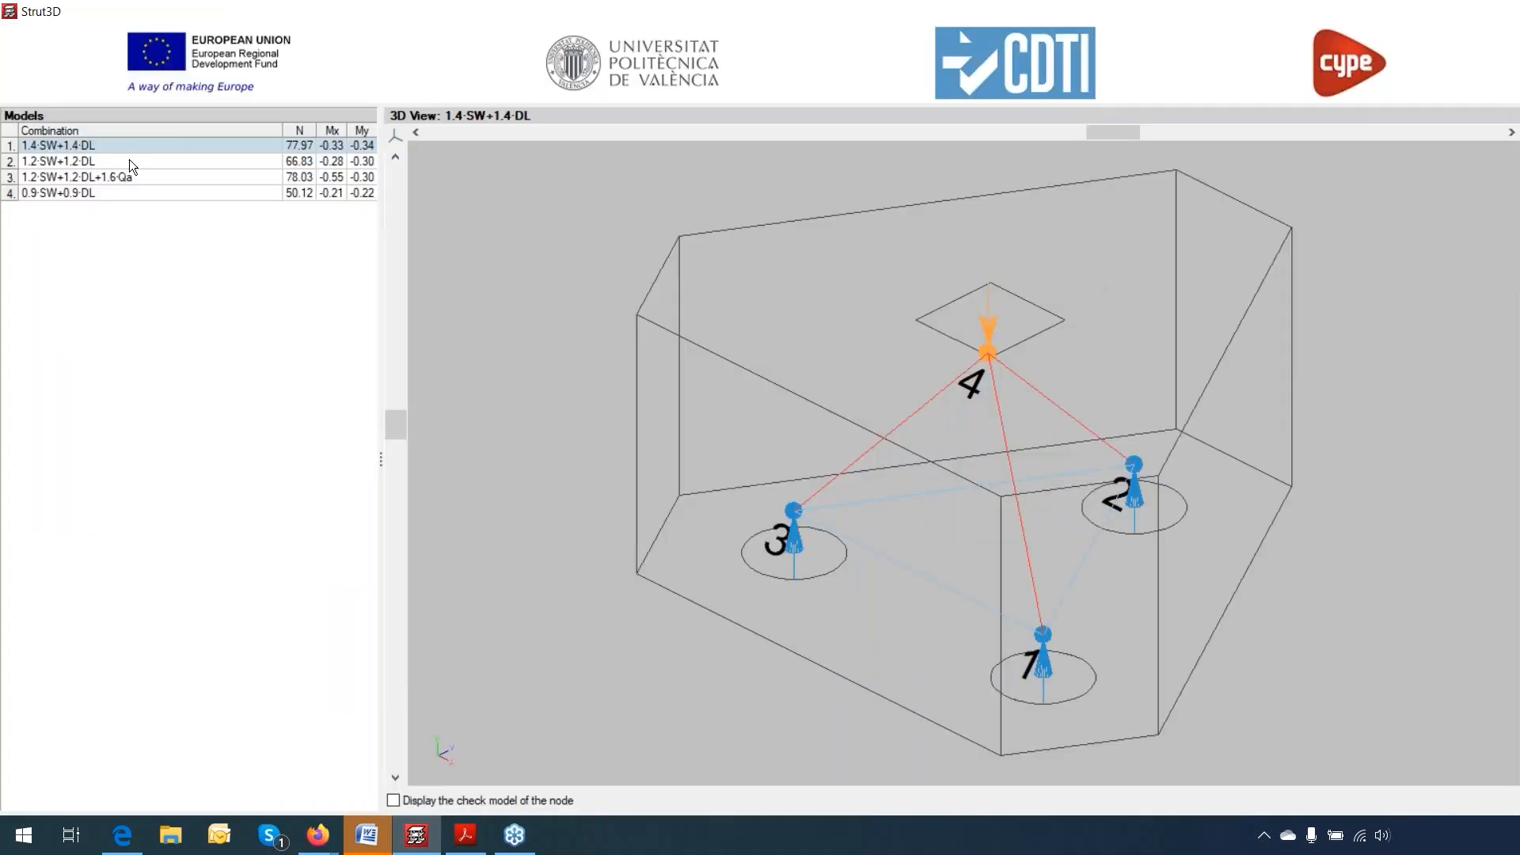
pyautogui.click(130, 160)
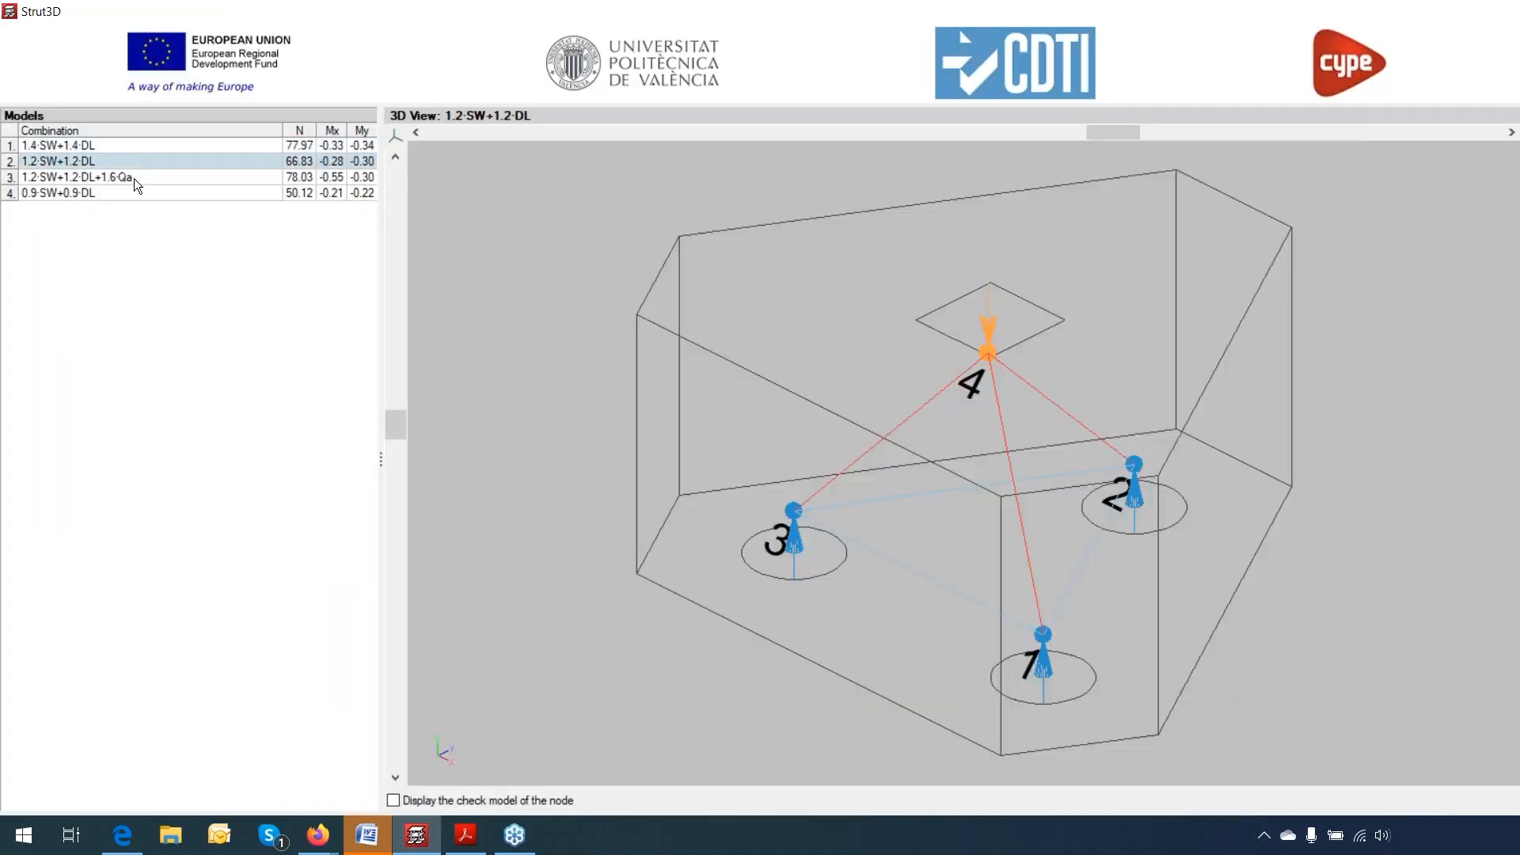
pyautogui.click(135, 178)
pyautogui.click(133, 194)
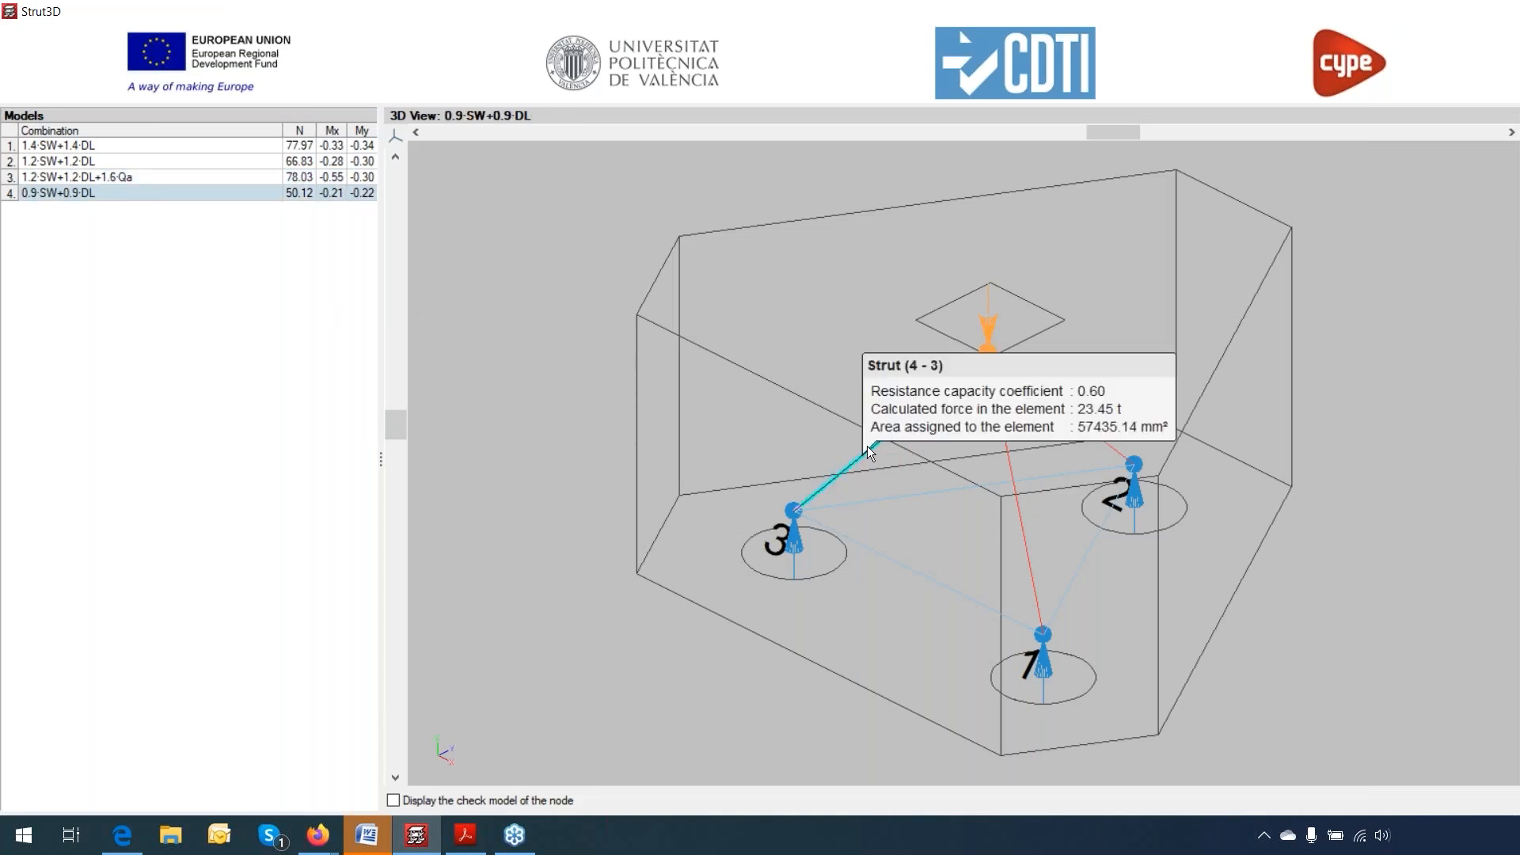
pyautogui.click(394, 801)
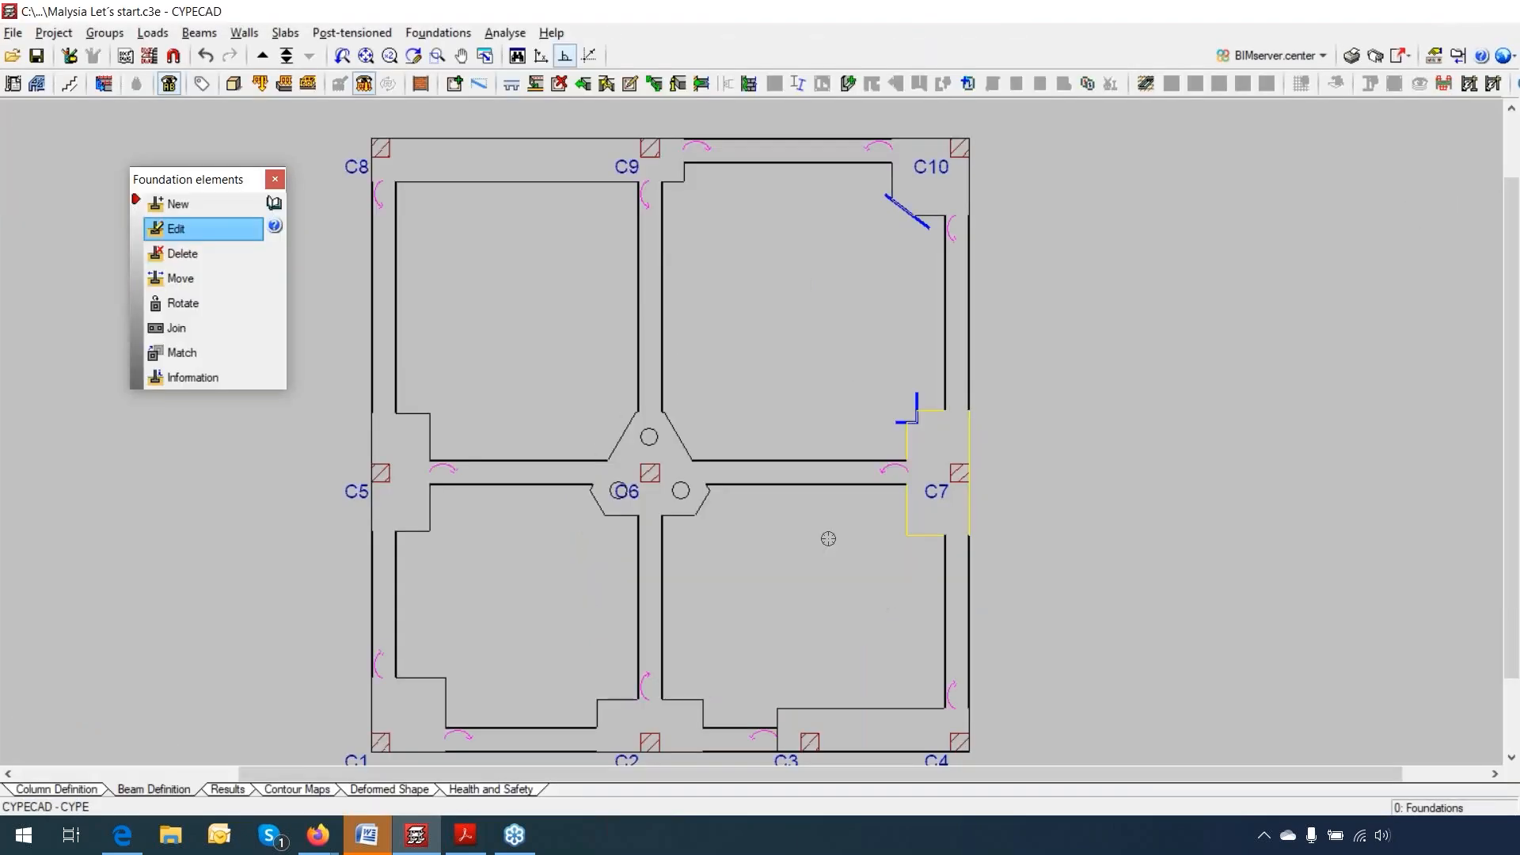
# Step: Try undoing and redoing the last foundation change, and inspect the Undo/Redo settings without changing them
pyautogui.click(205, 55)
pyautogui.click(229, 55)
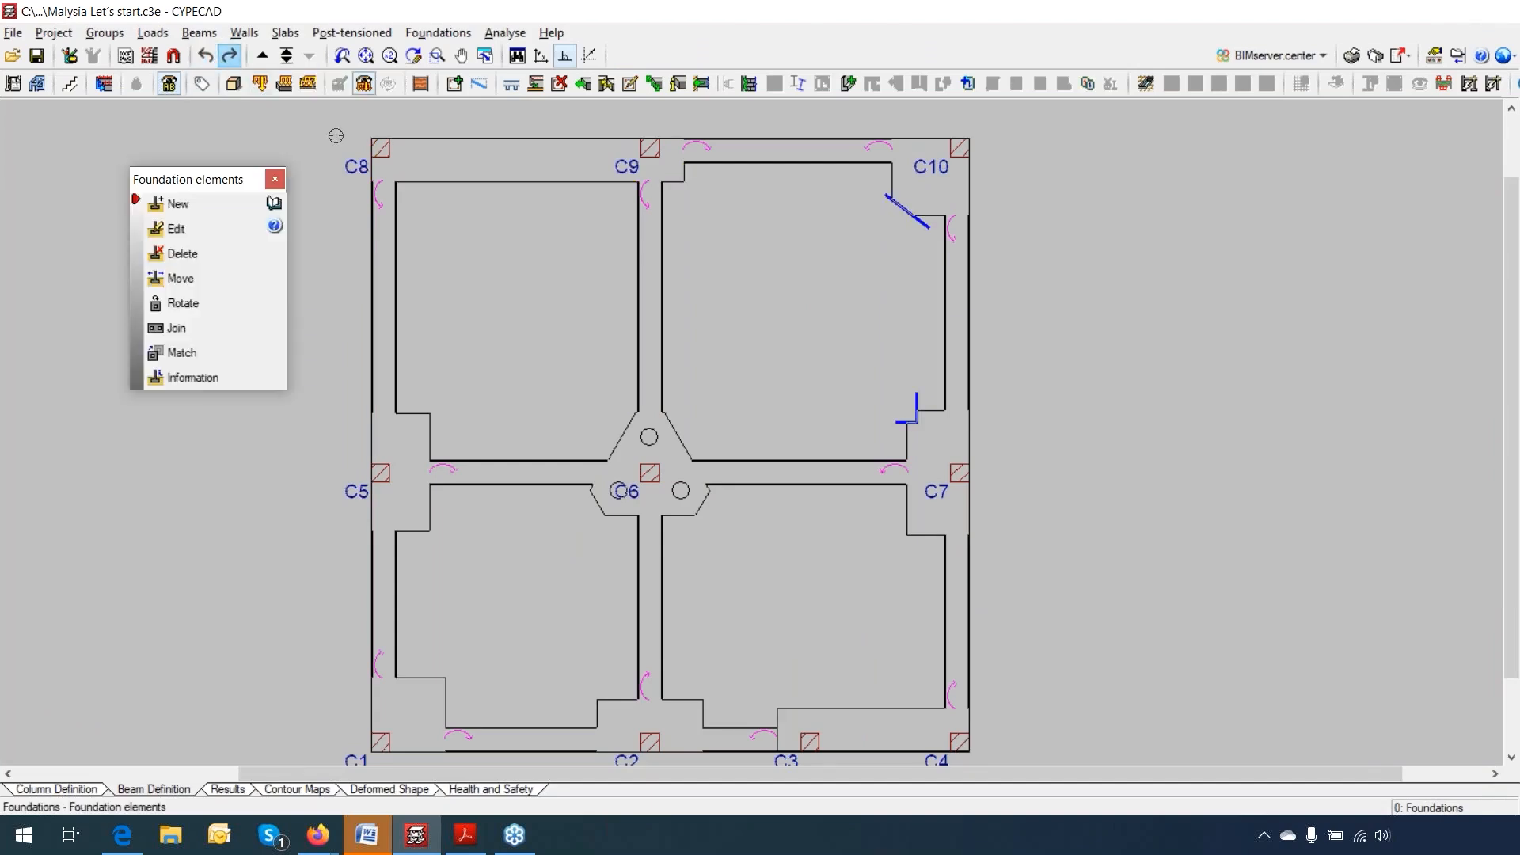
pyautogui.click(1503, 56)
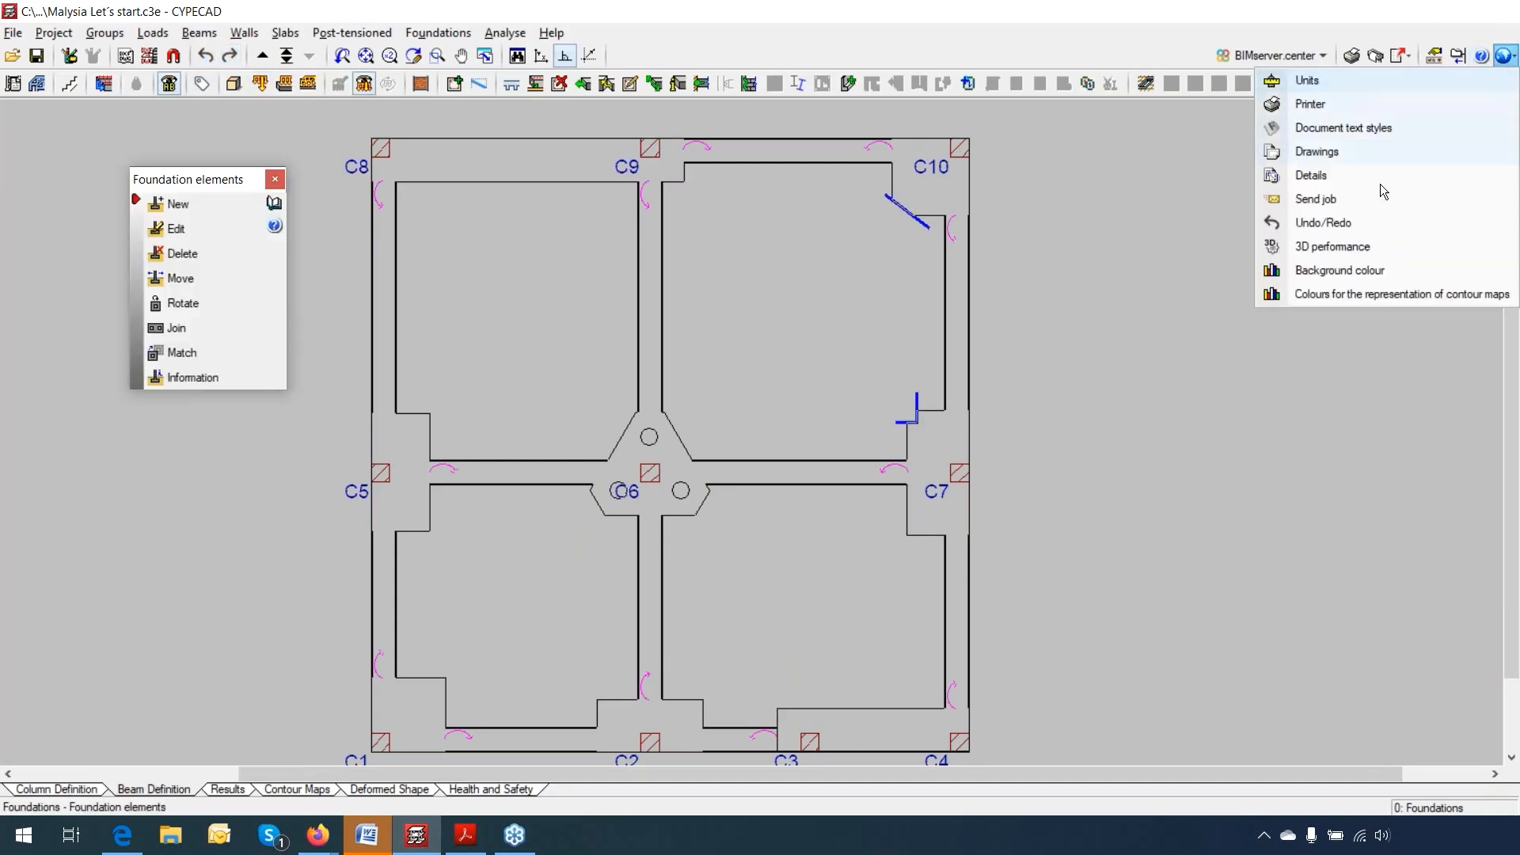
pyautogui.click(1312, 231)
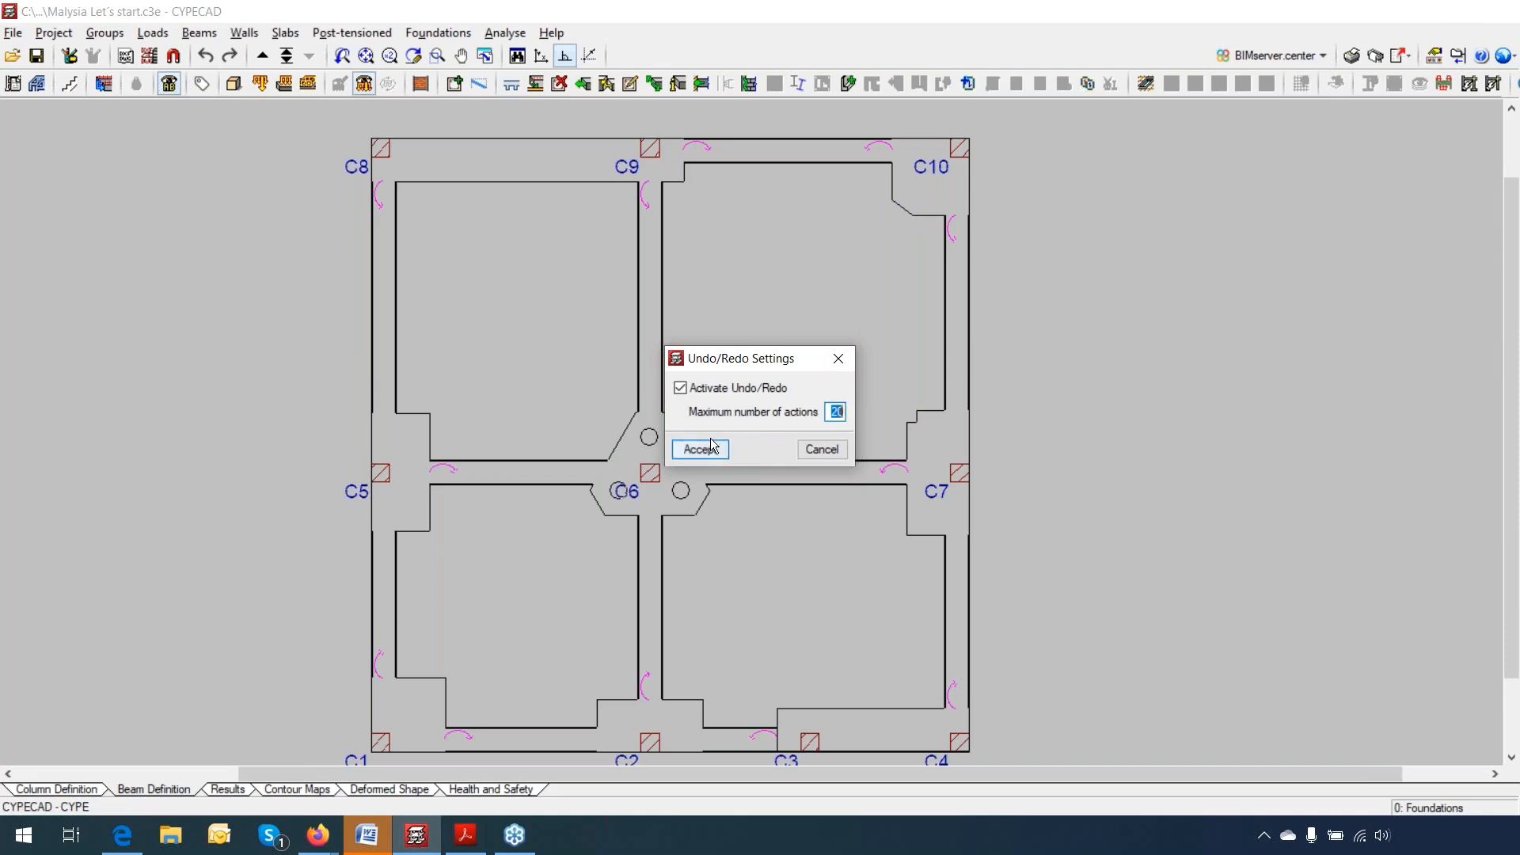
pyautogui.click(837, 356)
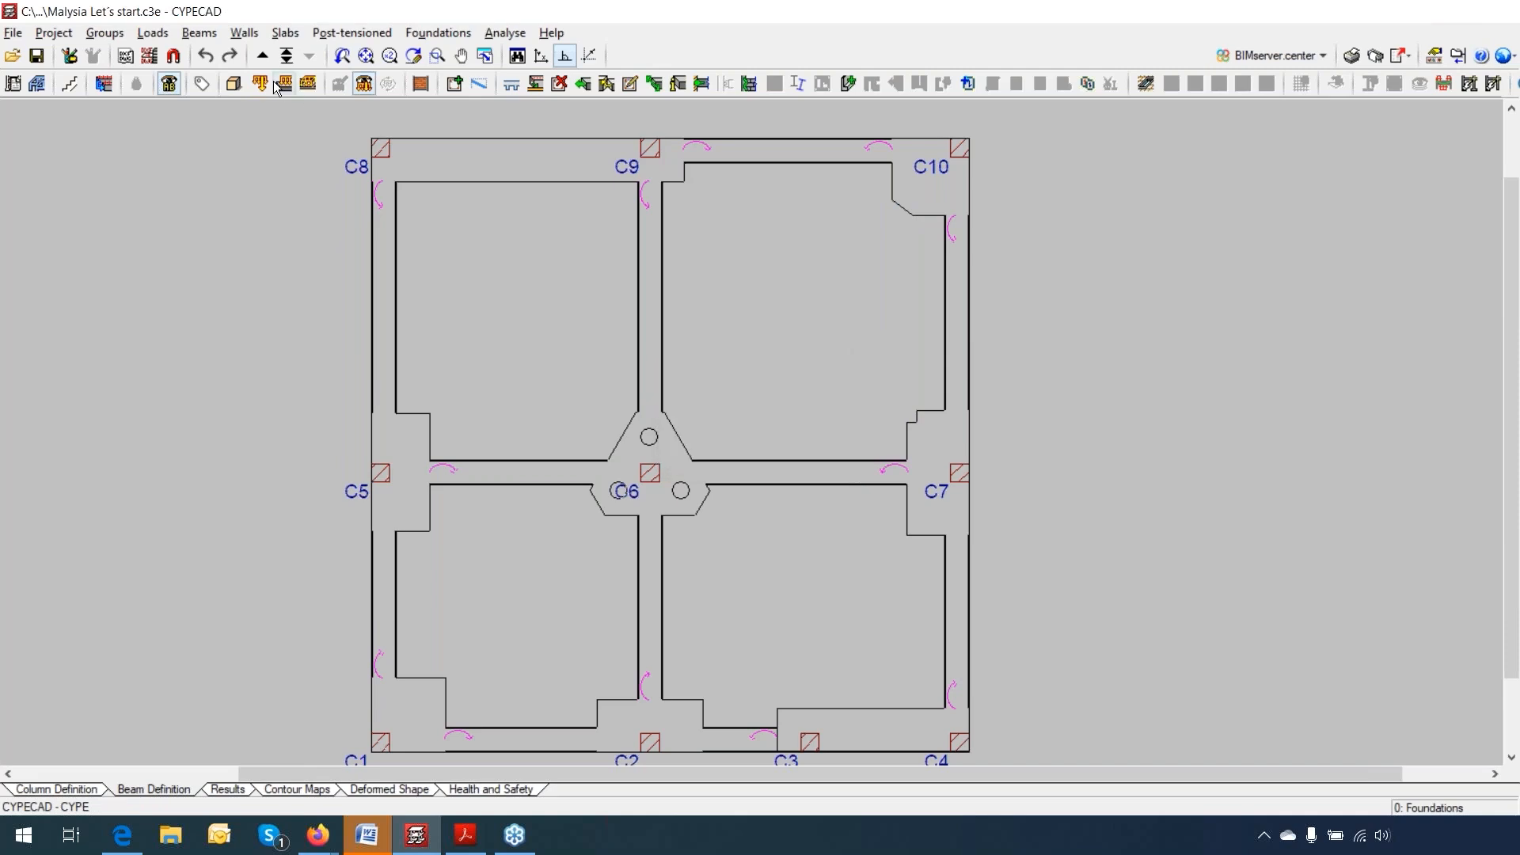
pyautogui.click(204, 57)
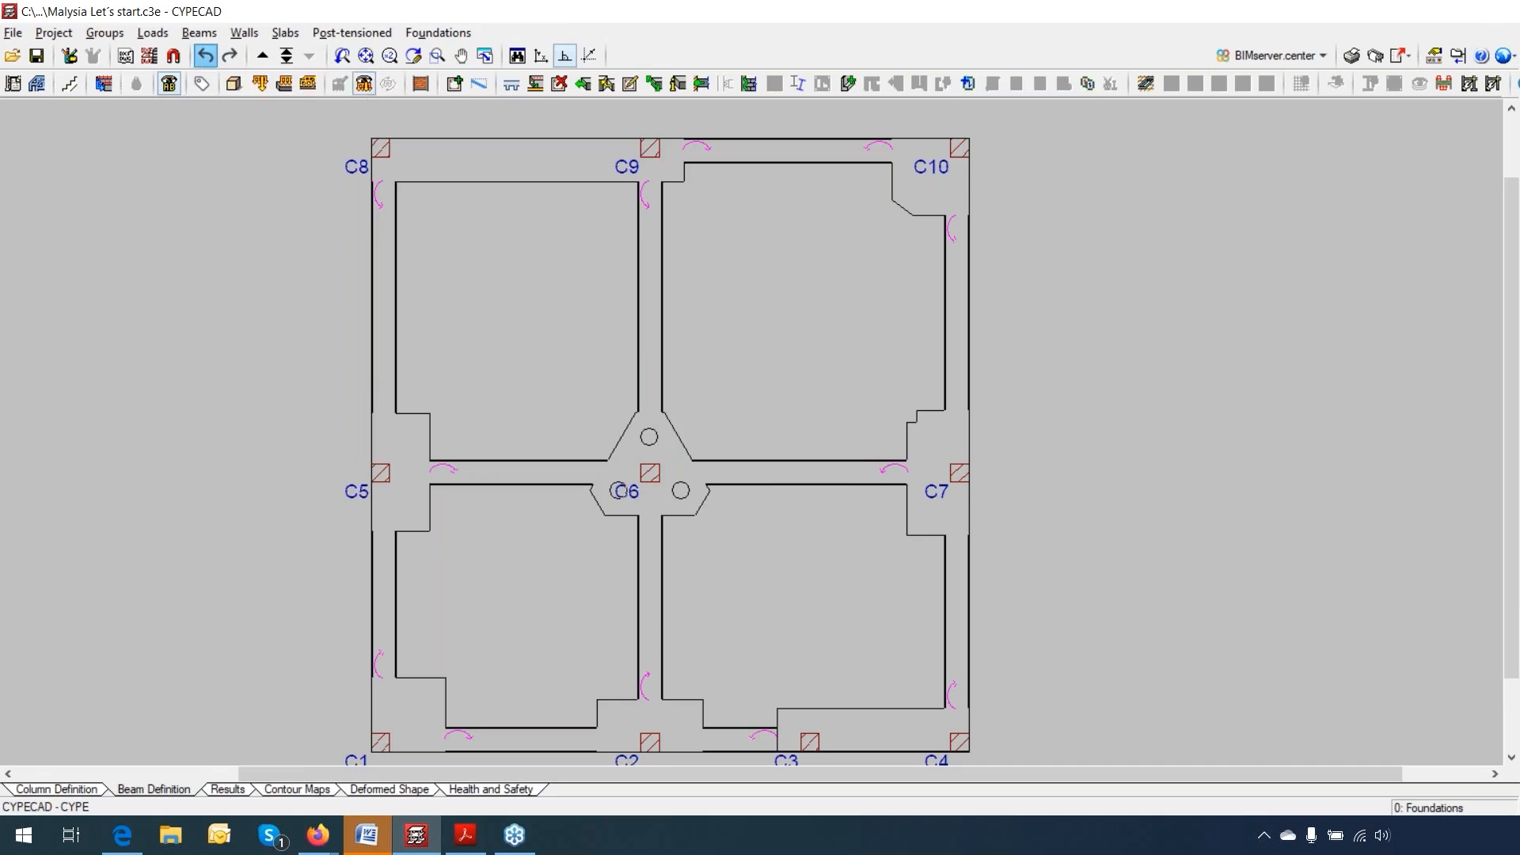
pyautogui.click(229, 57)
# Step: Reopen the C6 pile cap for editing from the foundation plan
pyautogui.scroll(-1, 536, 448)
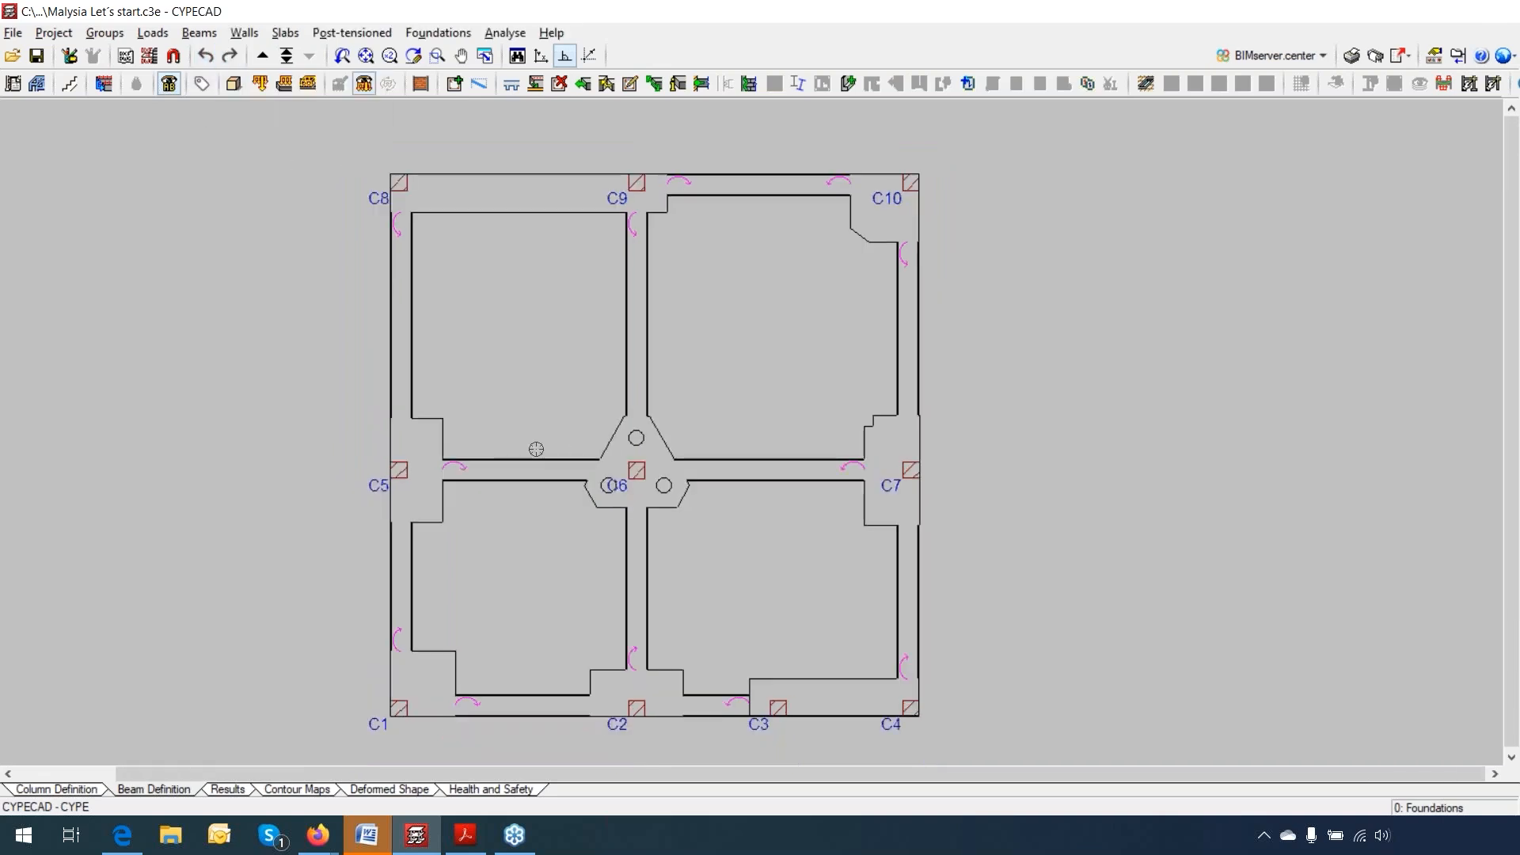
pyautogui.scroll(-1, 536, 449)
pyautogui.click(450, 33)
pyautogui.click(449, 80)
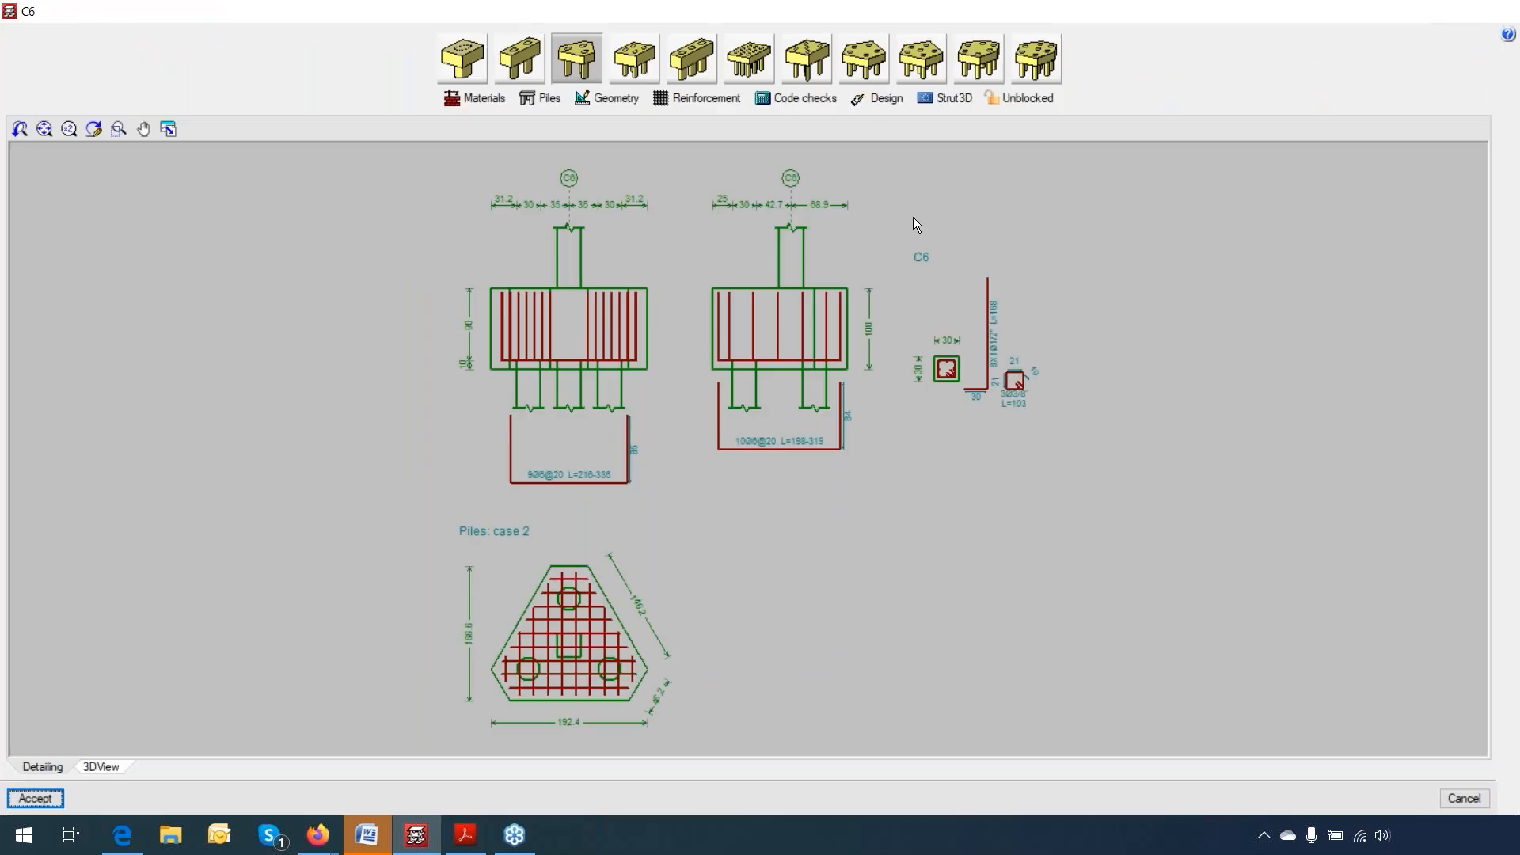
# Step: Run the code checks on the C6 pile cap, skip the complete report, and close the cap's editor
pyautogui.click(883, 98)
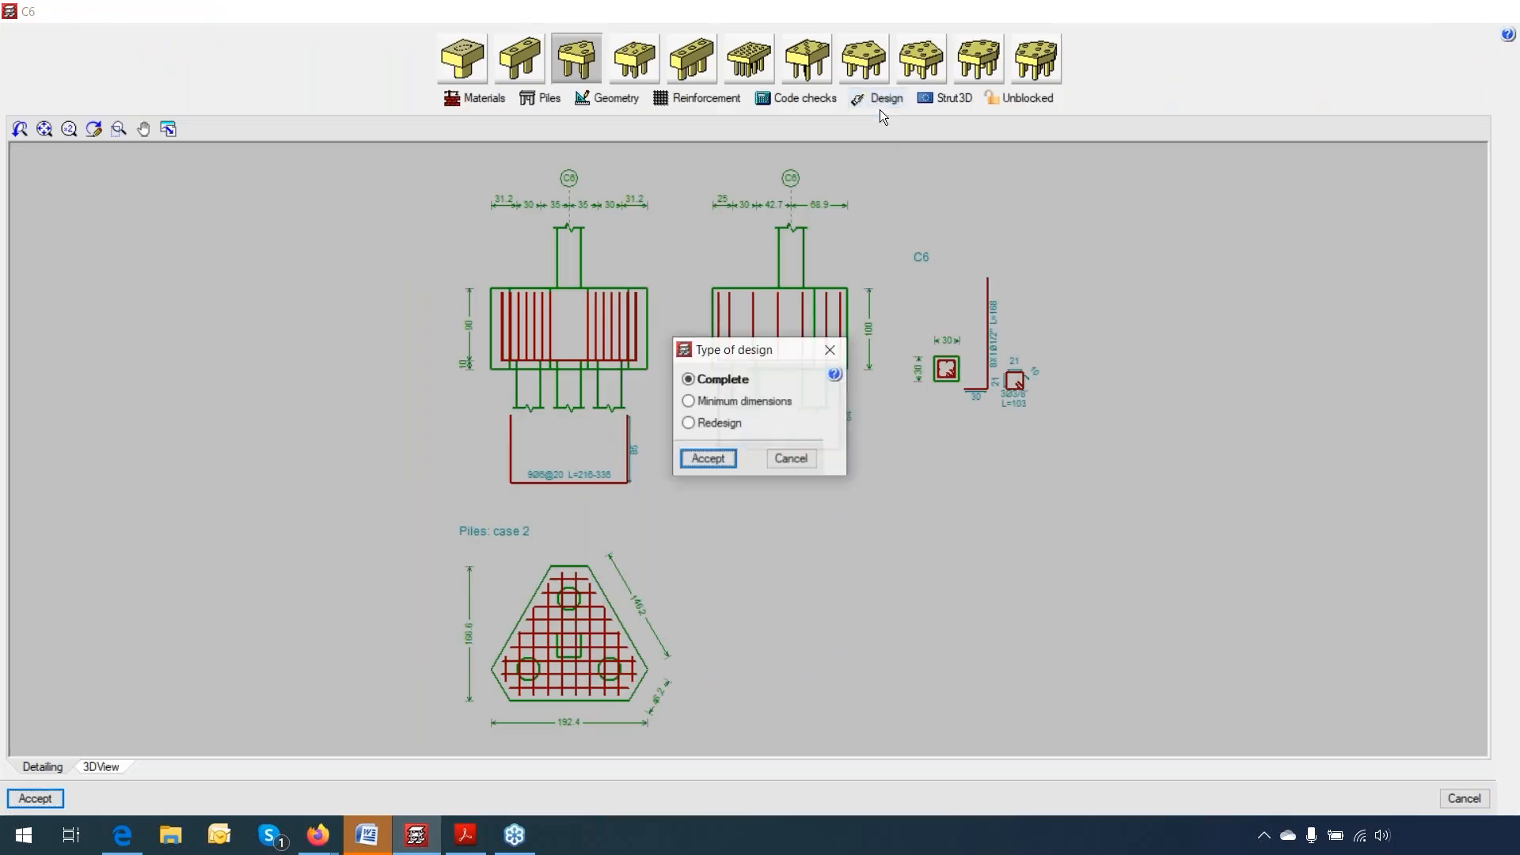
pyautogui.click(828, 351)
pyautogui.click(801, 101)
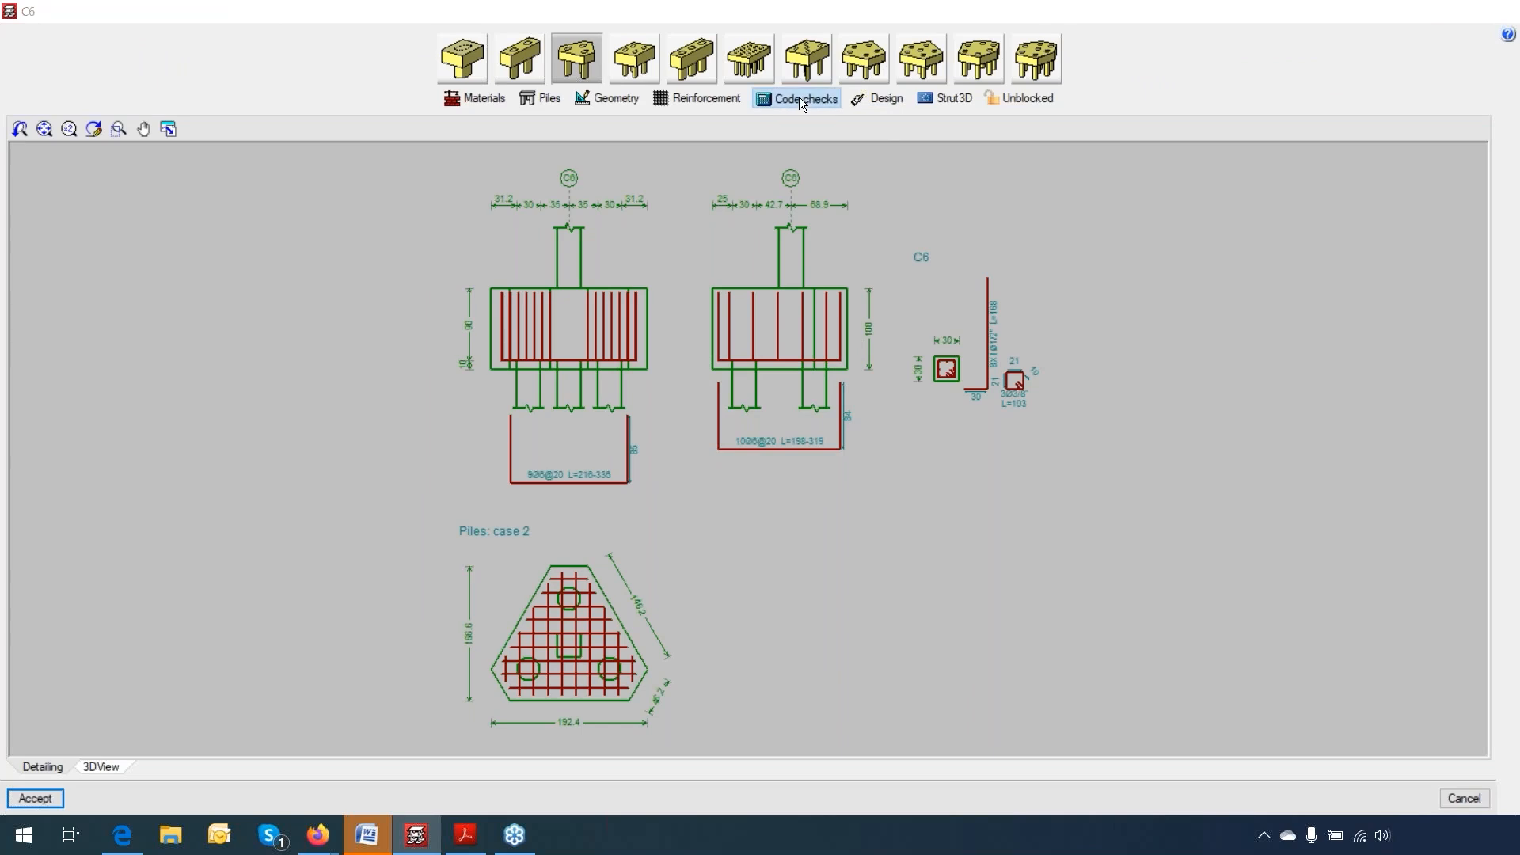
pyautogui.click(761, 455)
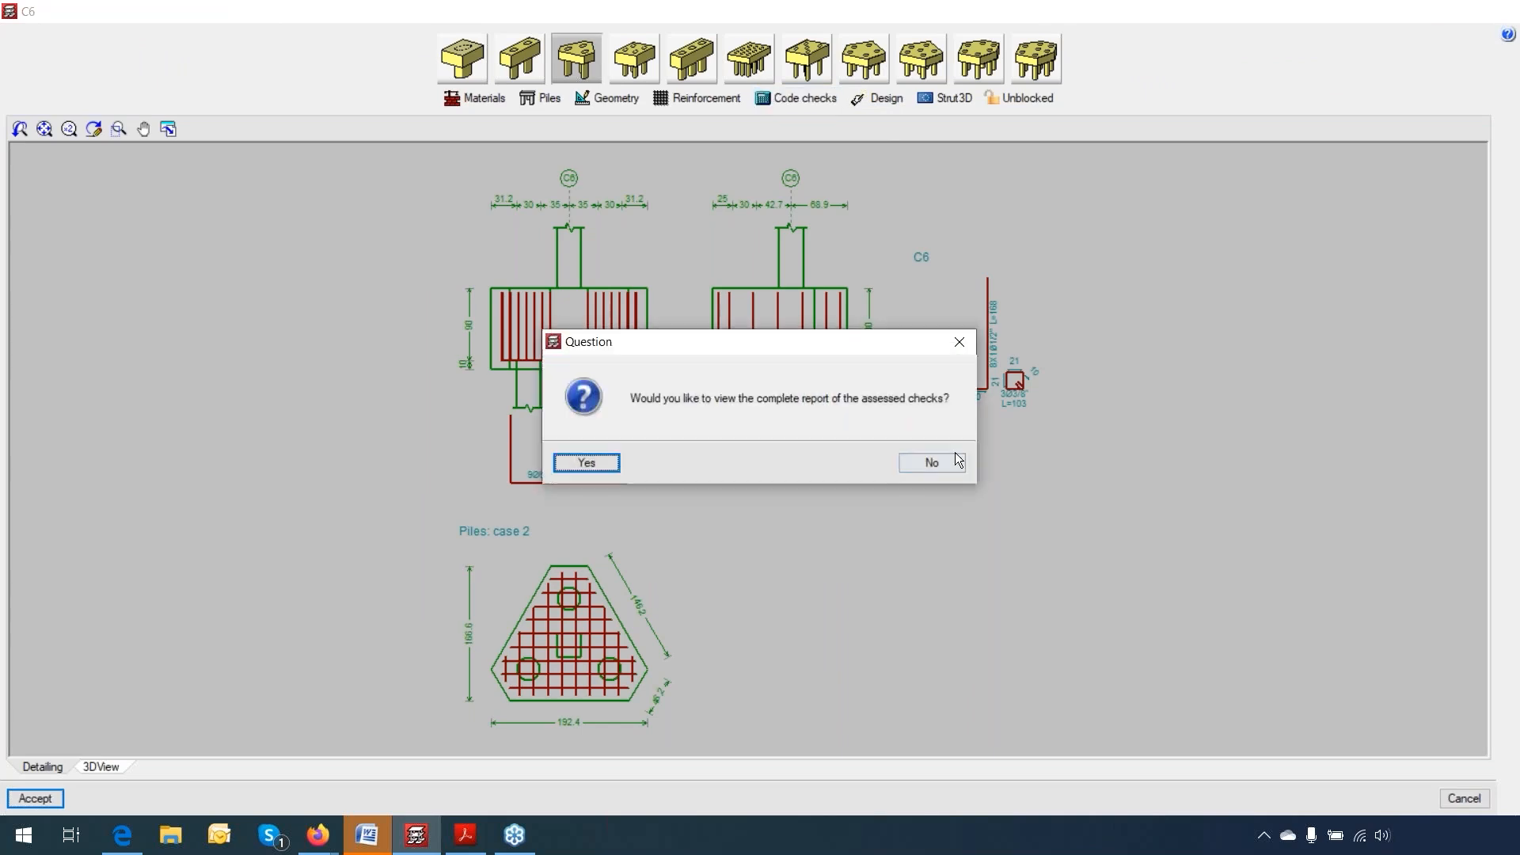
pyautogui.click(931, 463)
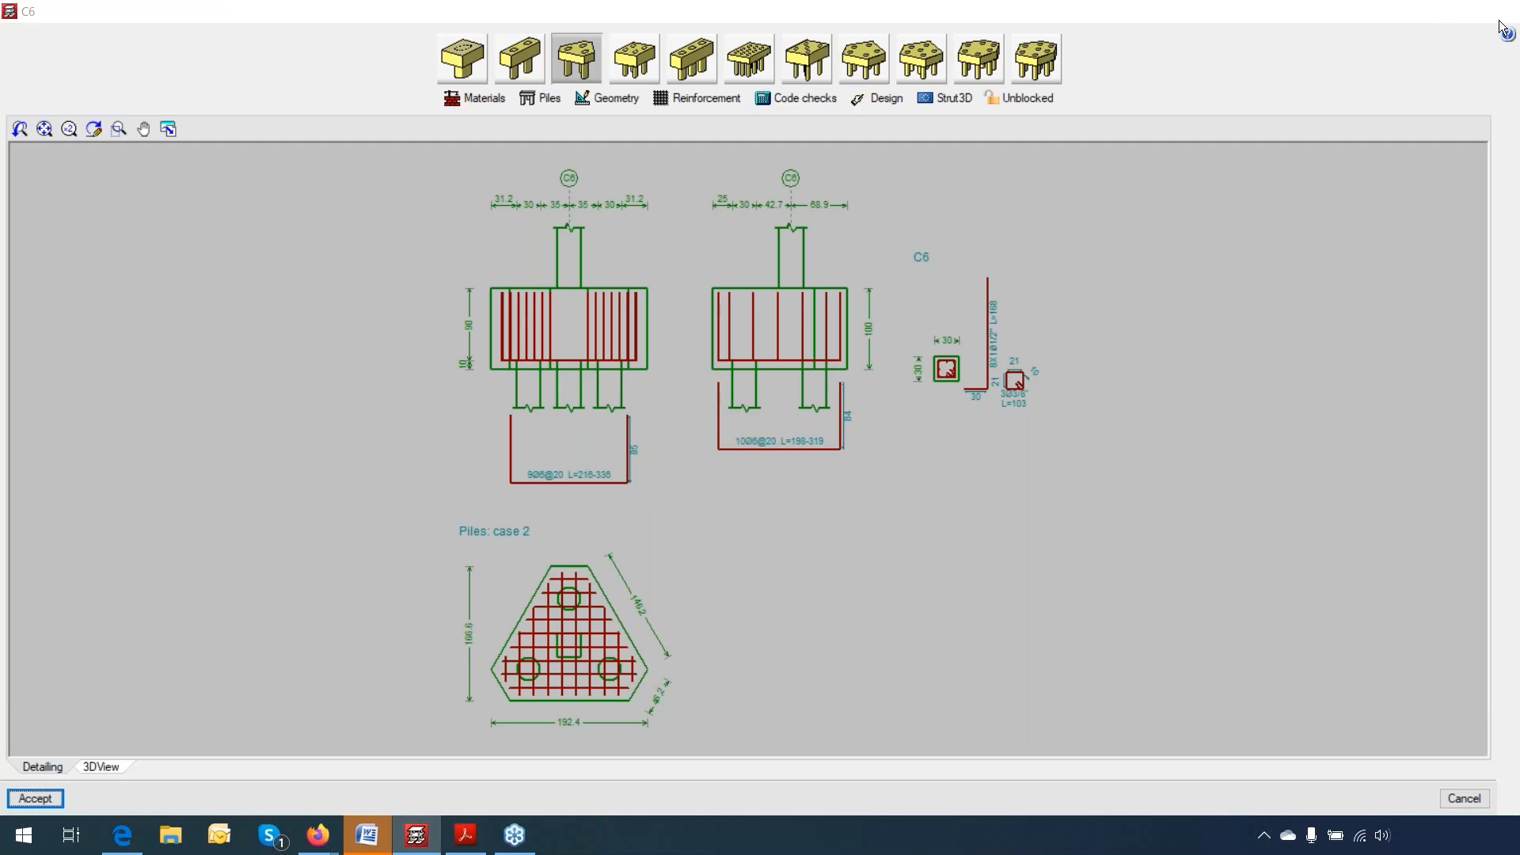
pyautogui.click(1500, 27)
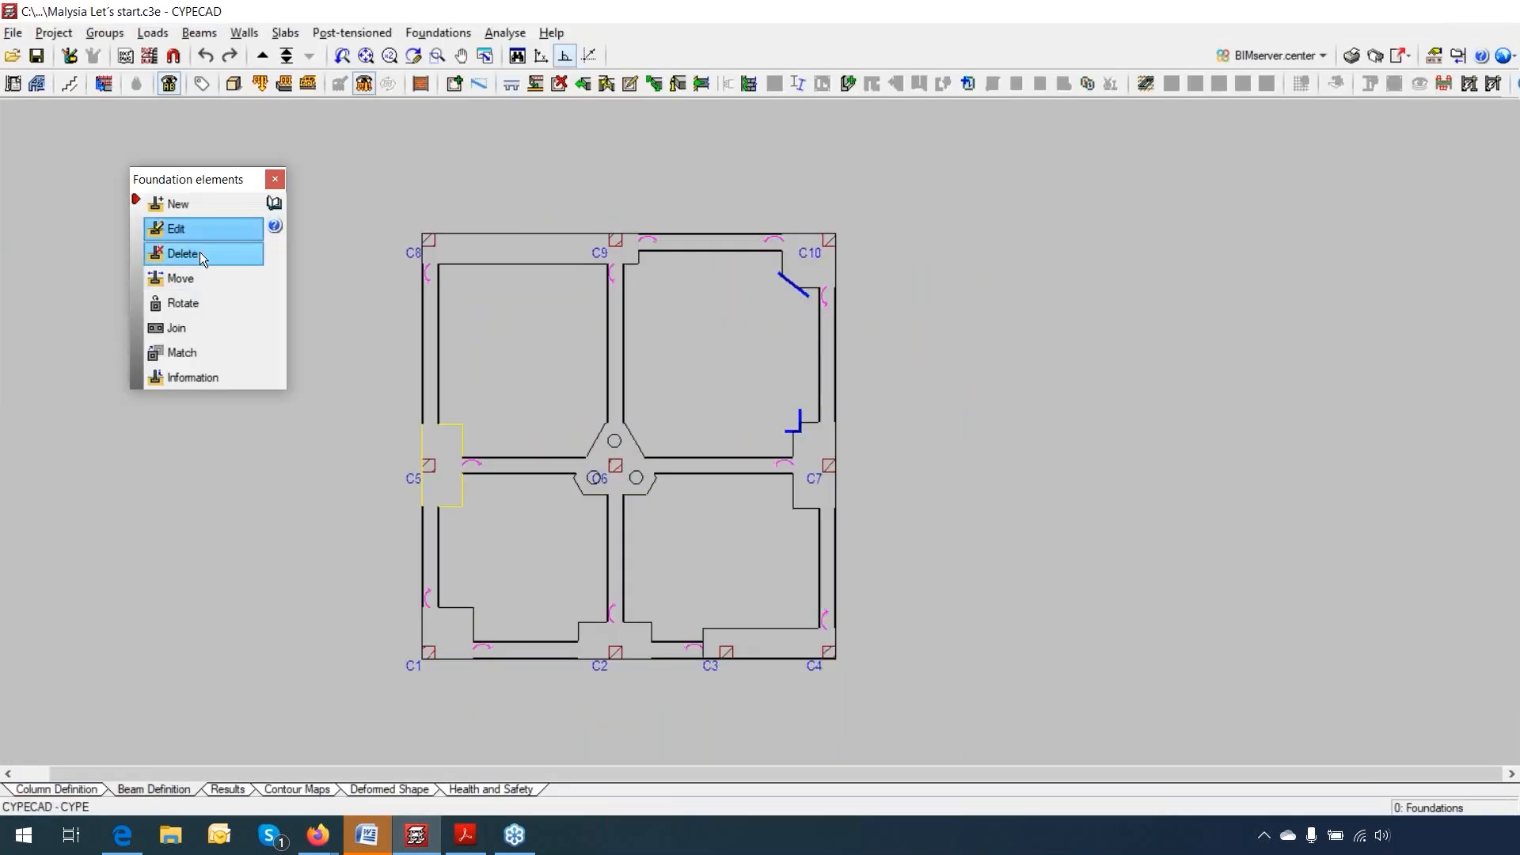
# Step: Delete the pile cap at C6 and place a new single-column three-pile cap there with pile case 2
pyautogui.click(202, 253)
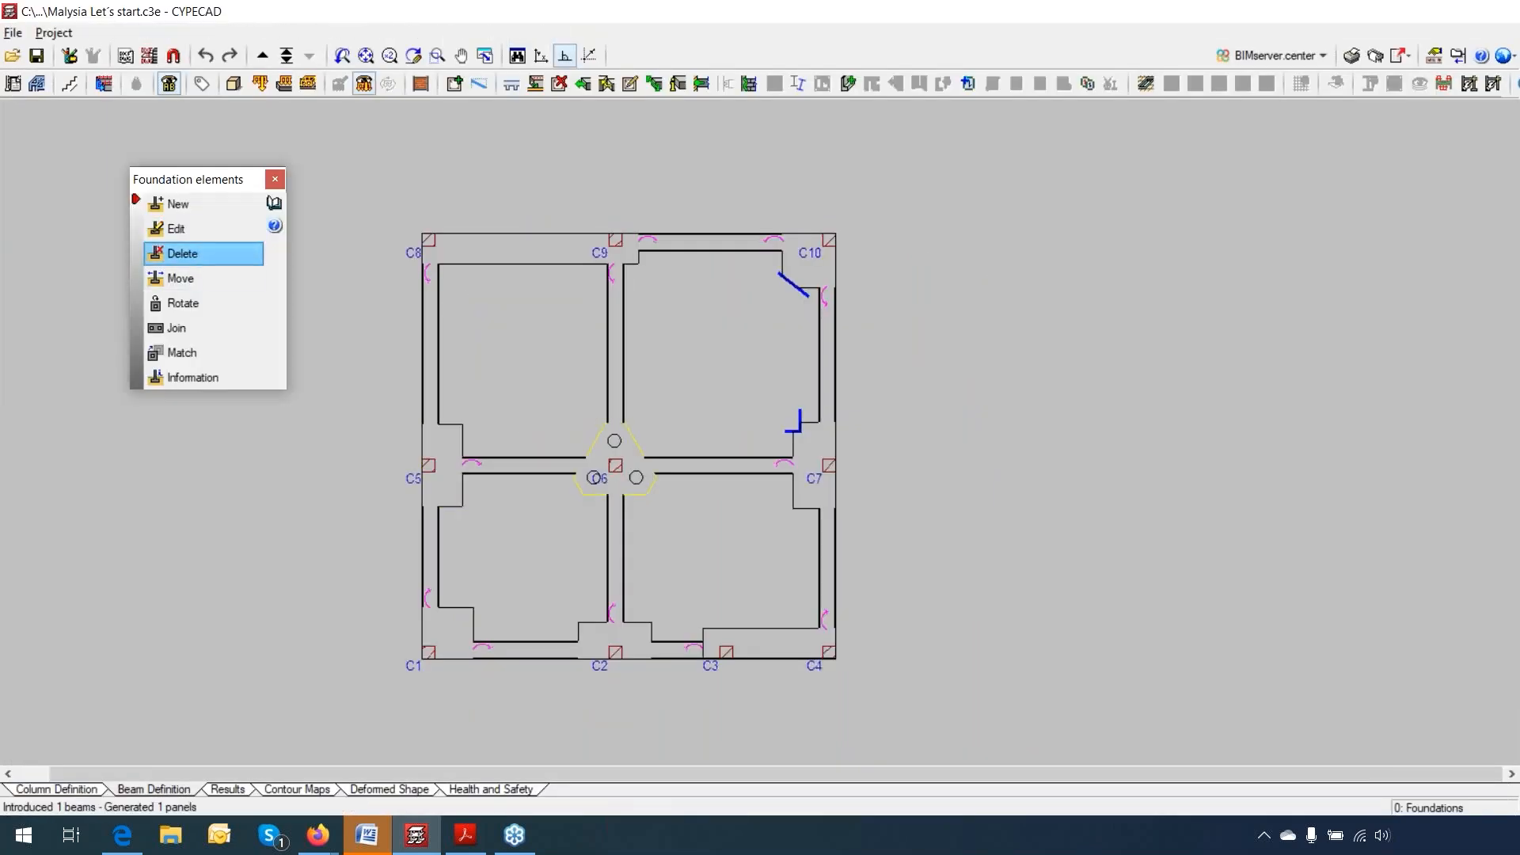
pyautogui.click(201, 207)
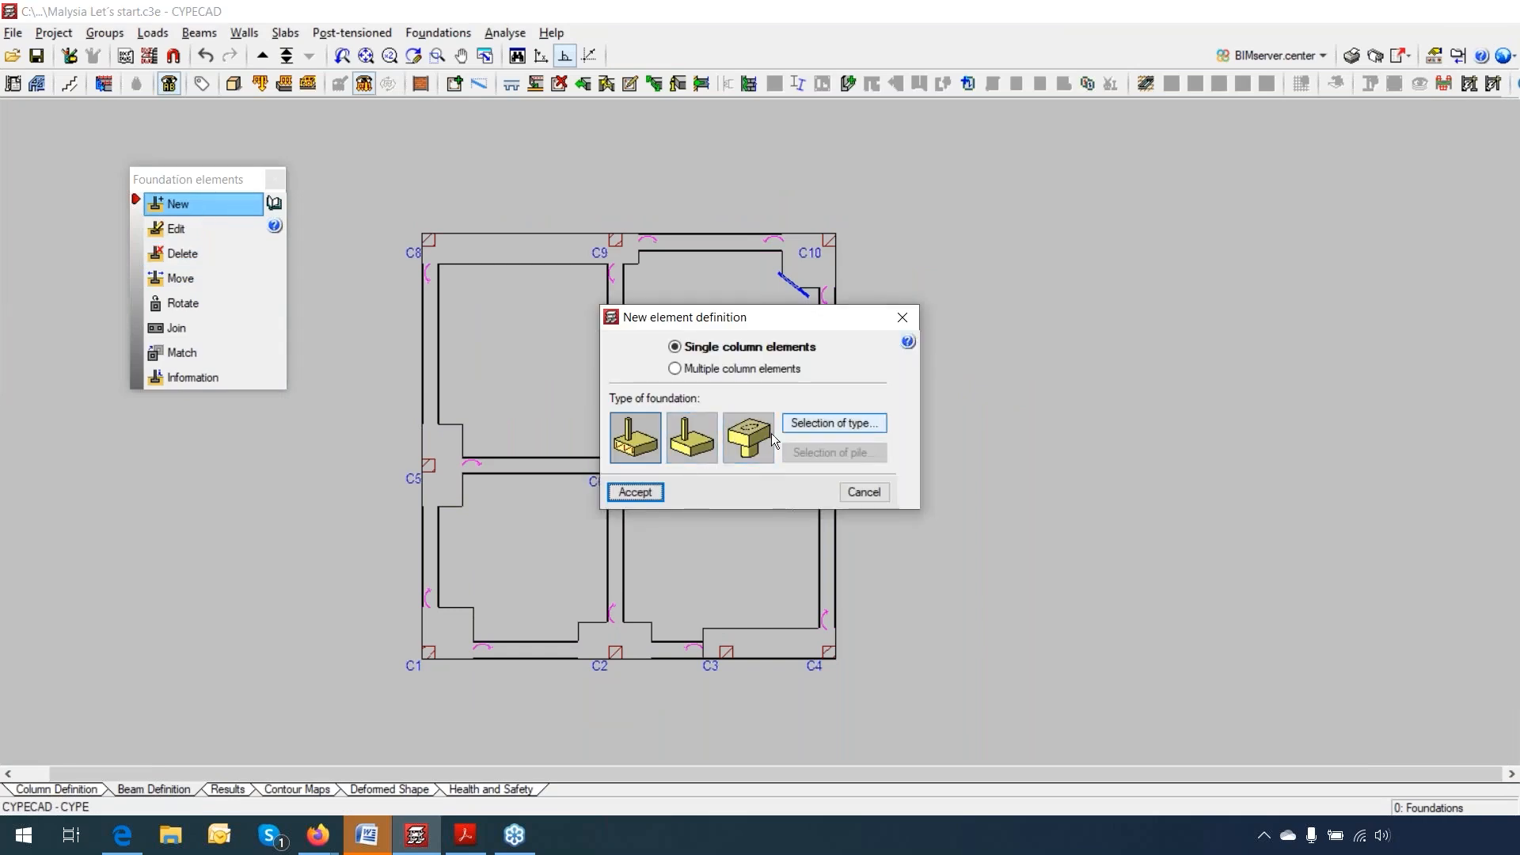
pyautogui.click(765, 436)
pyautogui.click(802, 426)
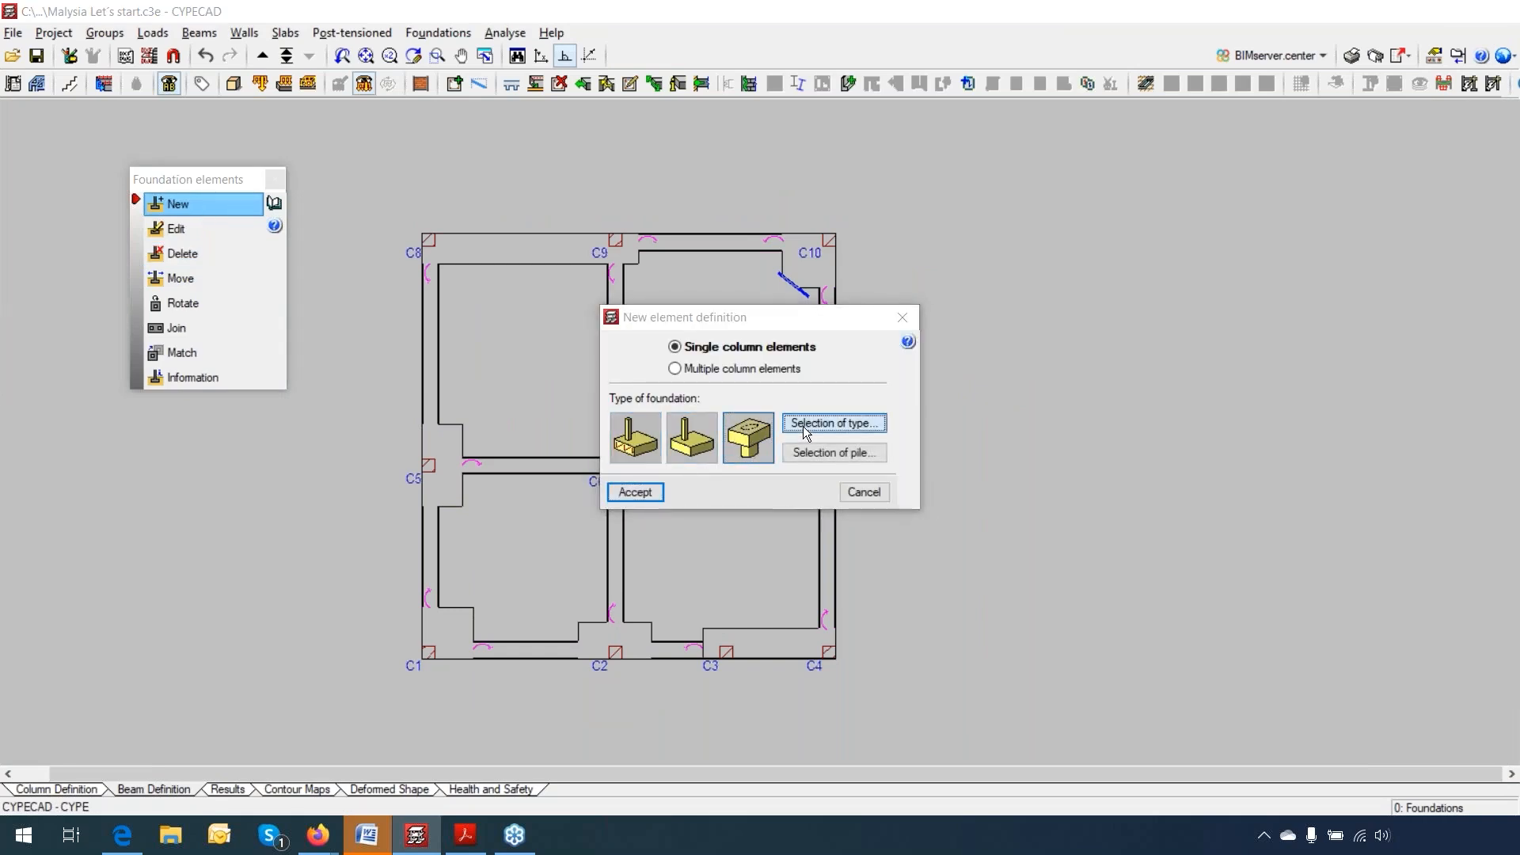
pyautogui.click(586, 419)
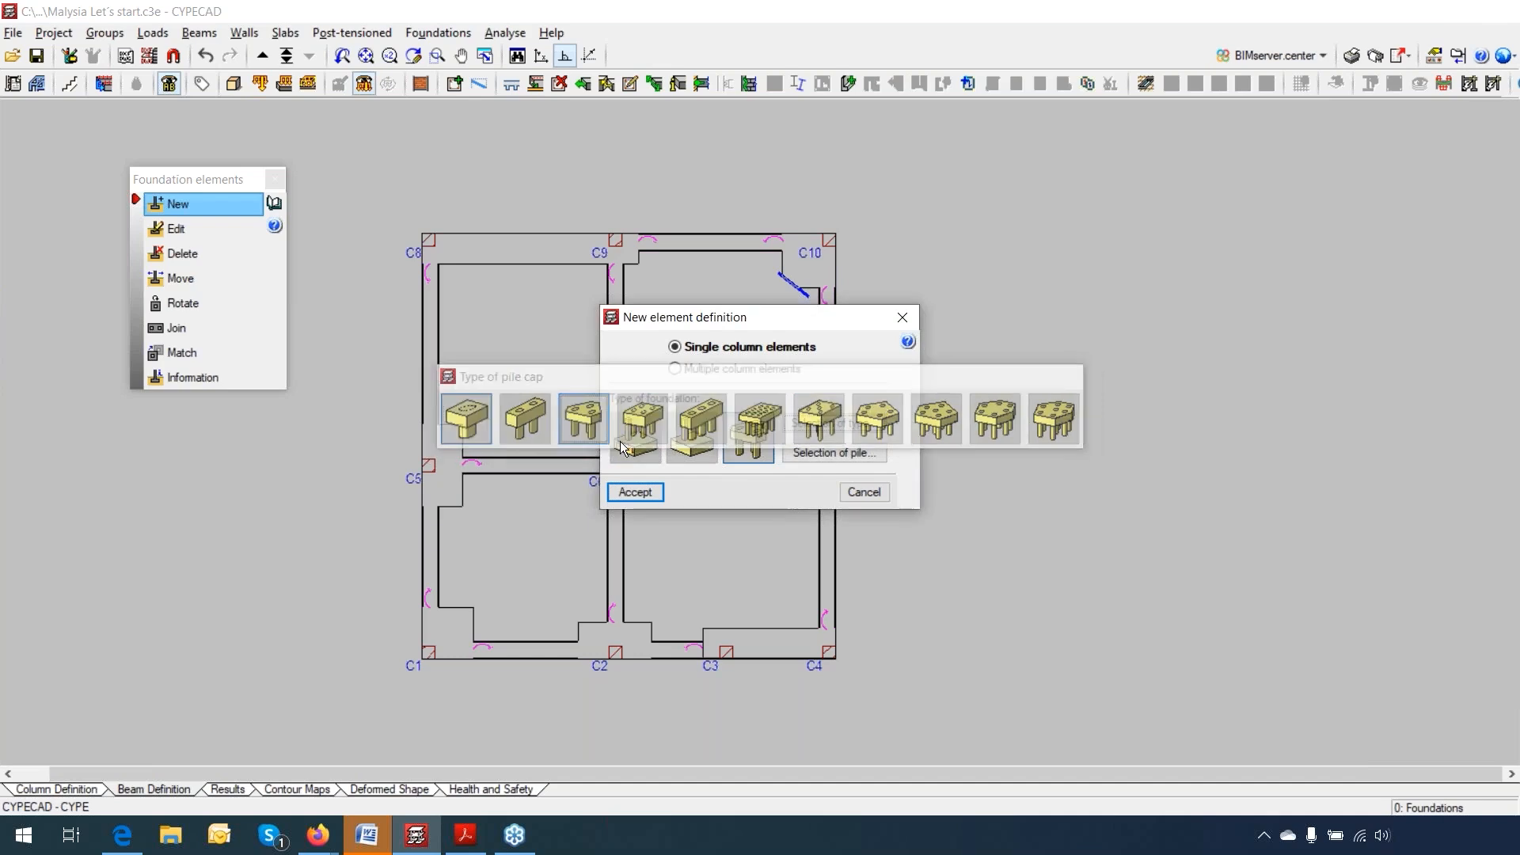
pyautogui.click(835, 452)
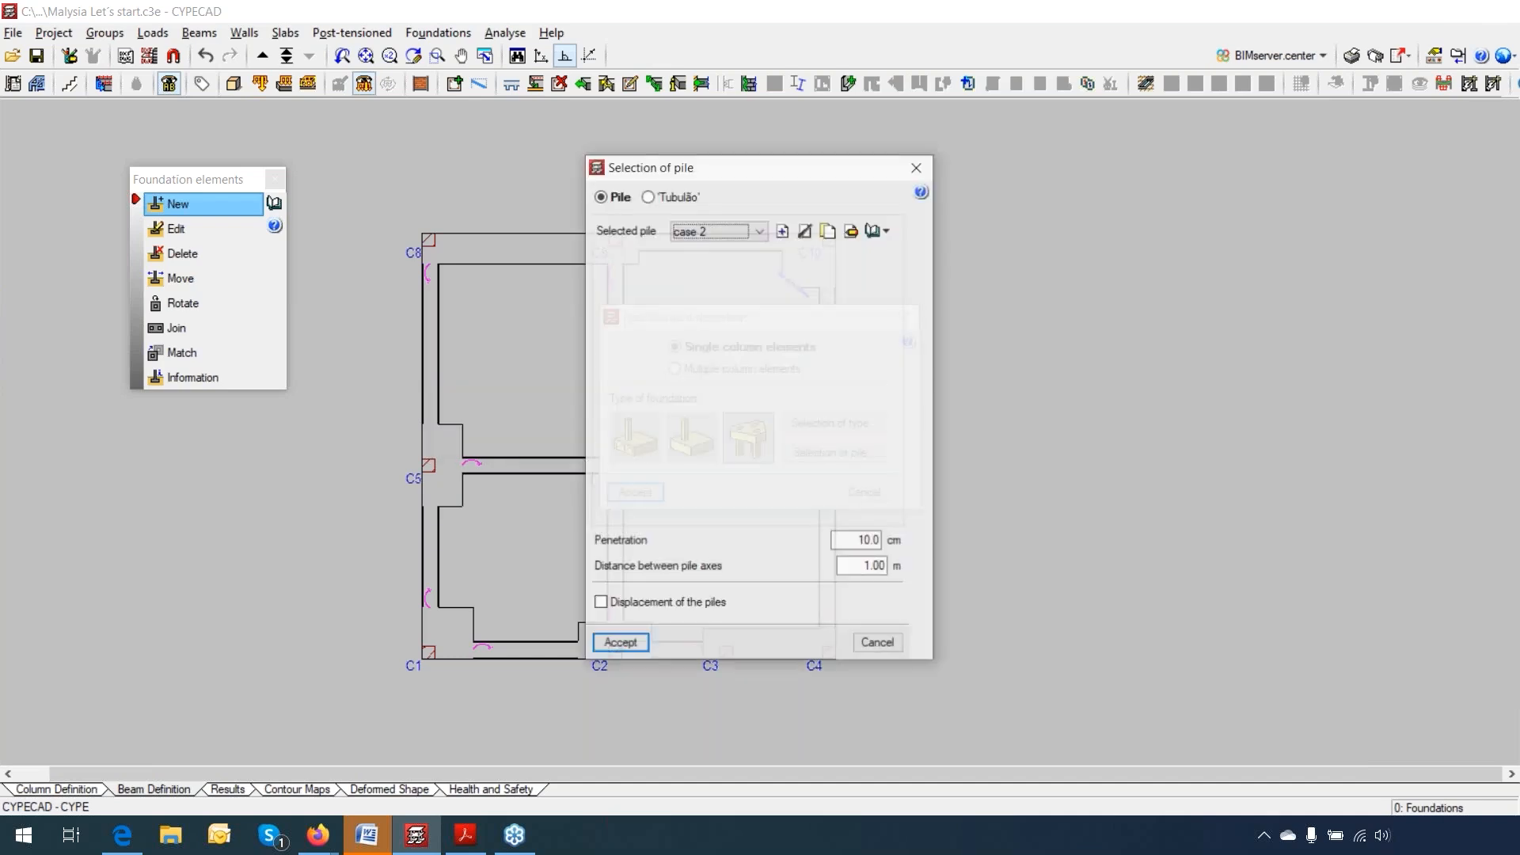
pyautogui.click(621, 646)
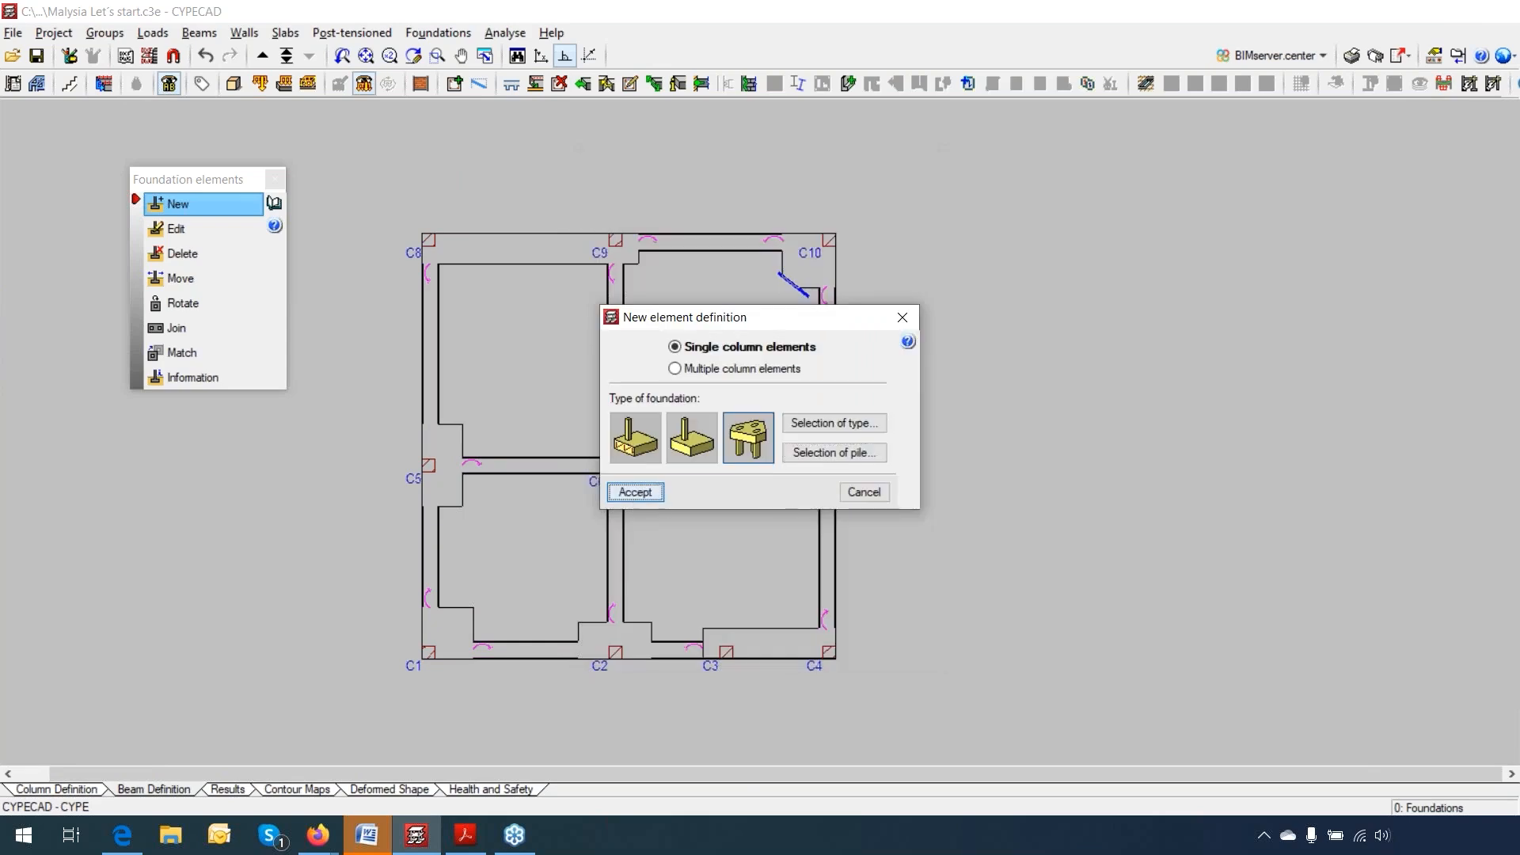
pyautogui.press('Return')
pyautogui.click(615, 465)
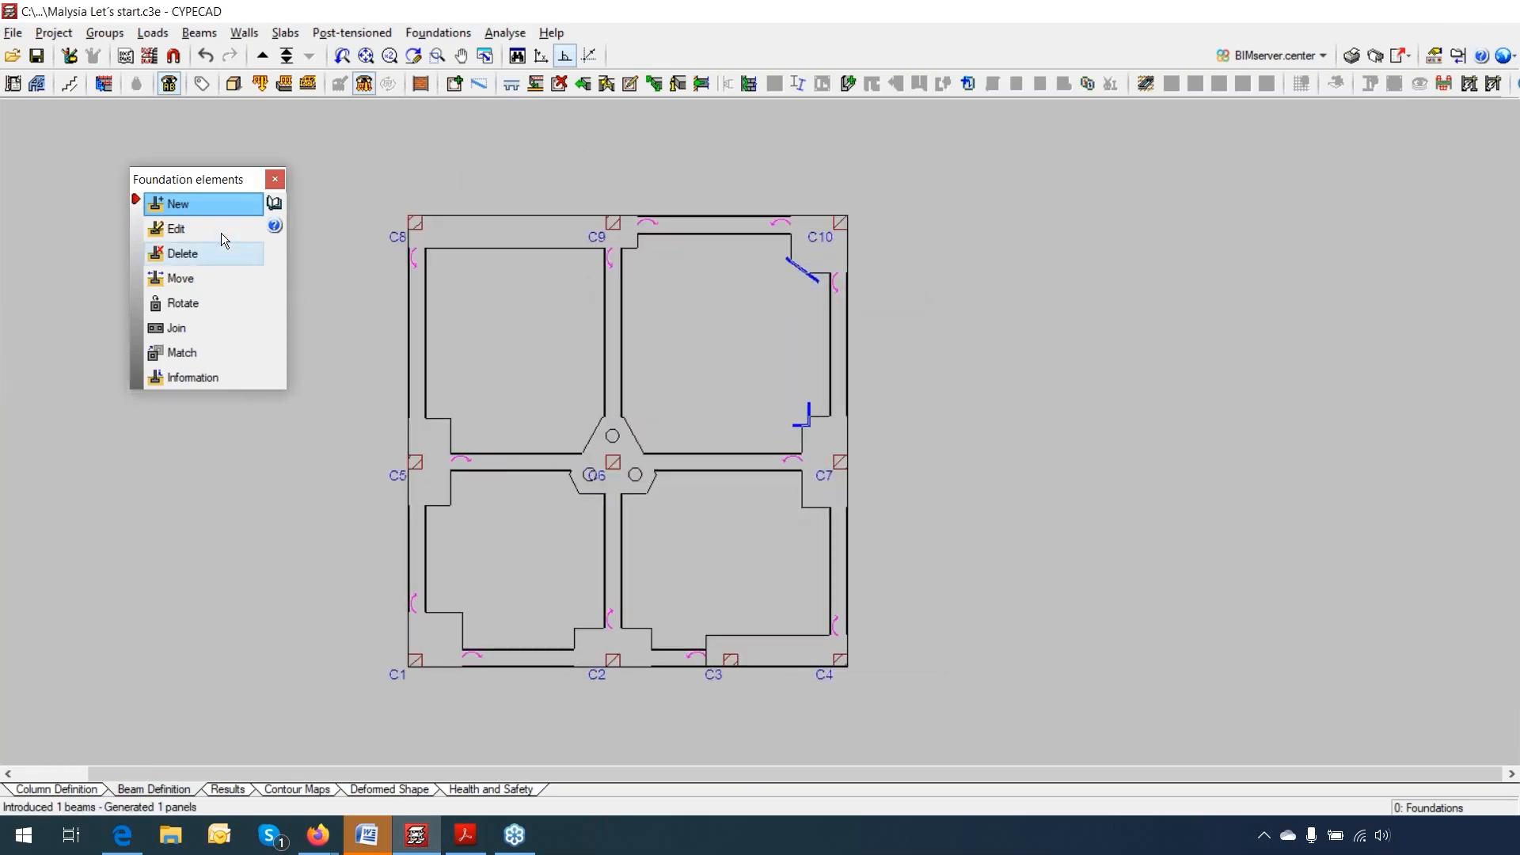
# Step: Open the new C6 pile cap for editing, examine its detailing and accept it
pyautogui.click(624, 475)
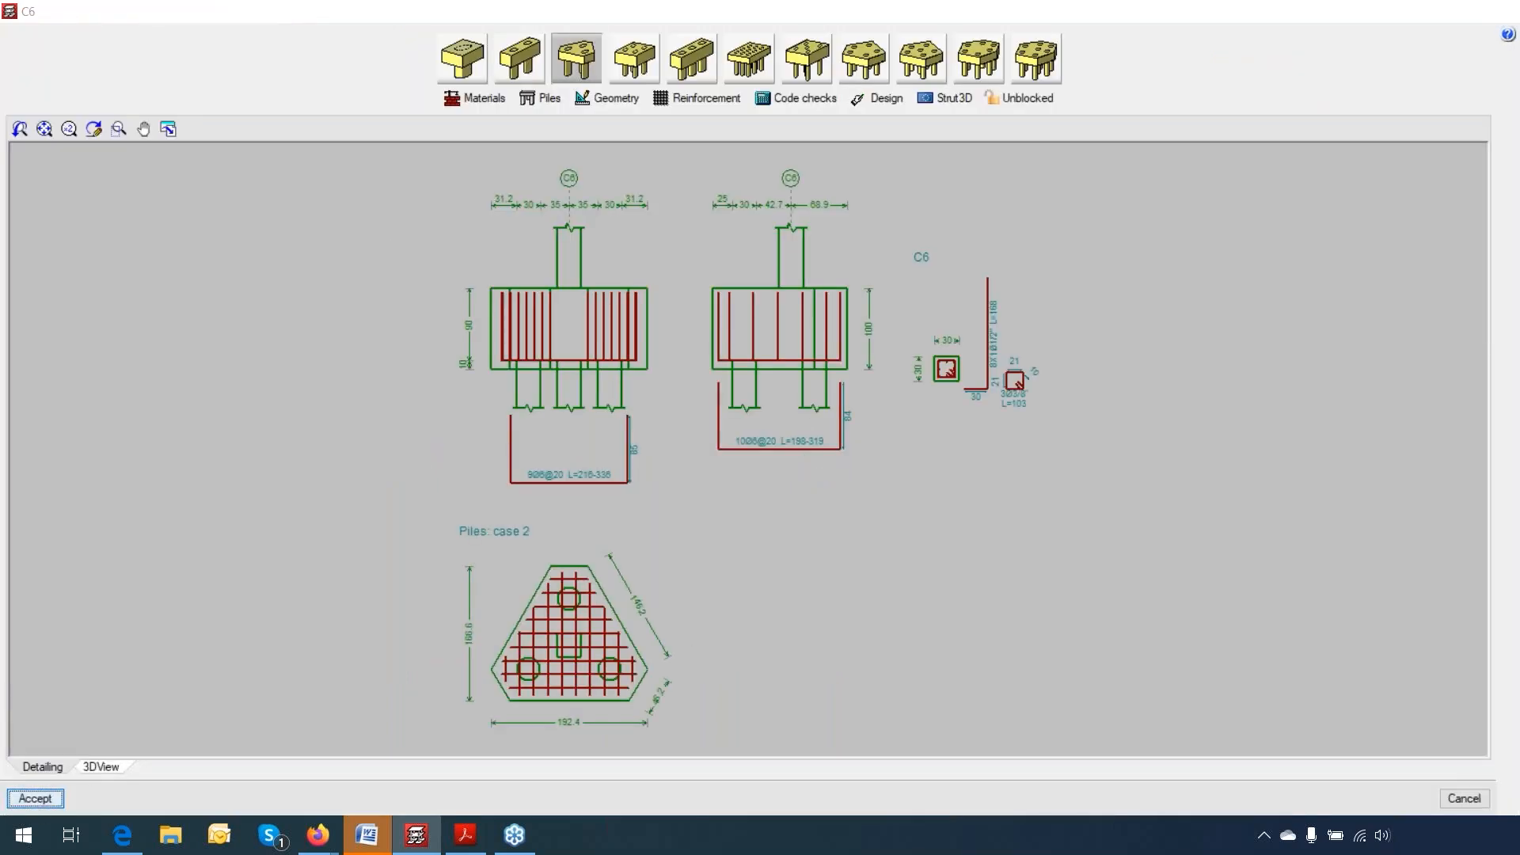
pyautogui.click(35, 798)
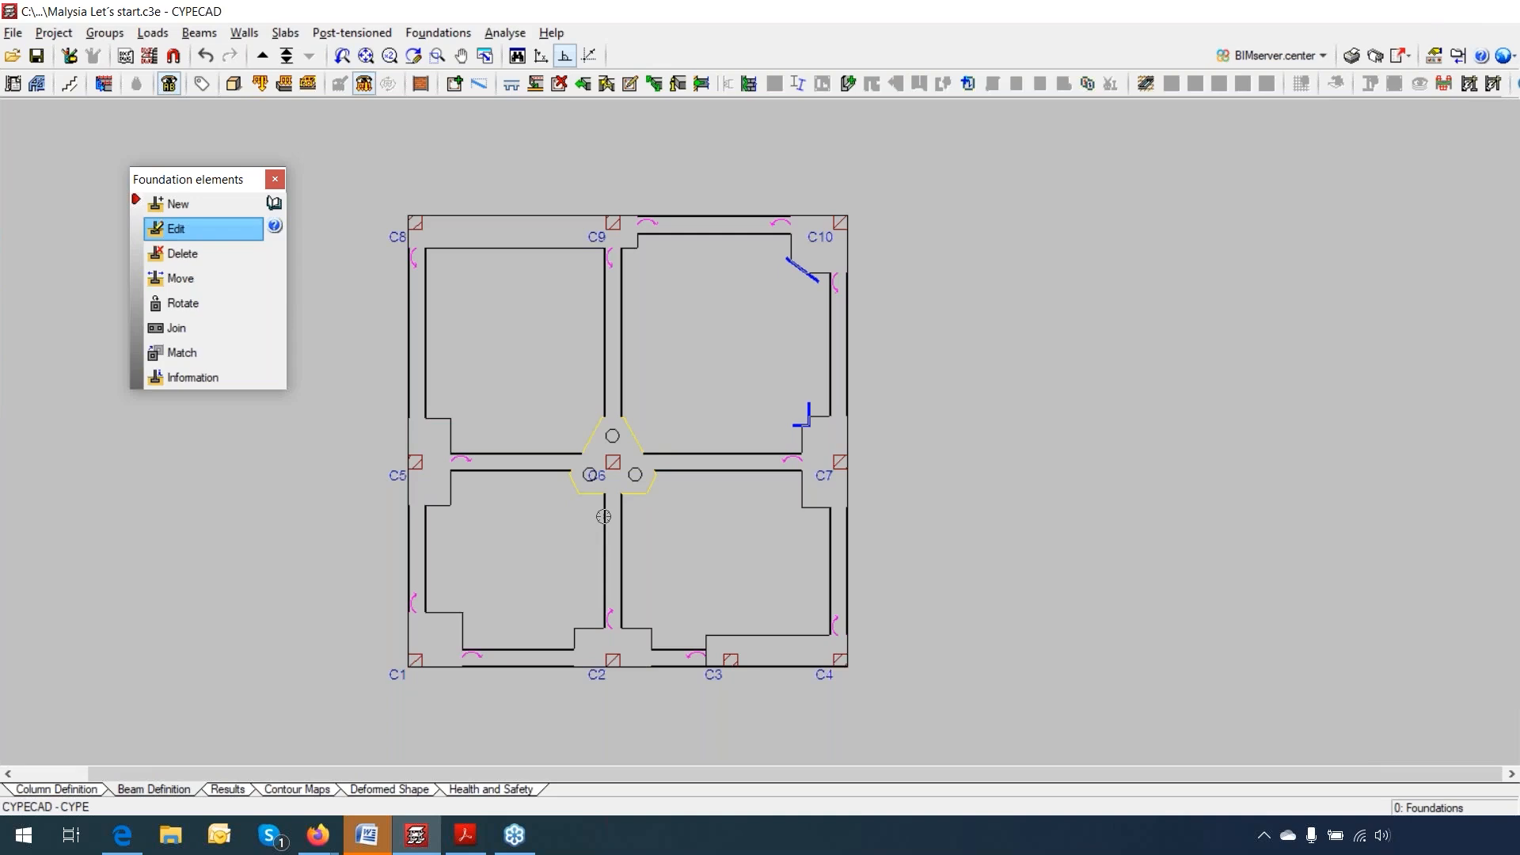
# Step: Balance the ends of the strap and tie beams that meet the C6 pile cap
pyautogui.click(428, 35)
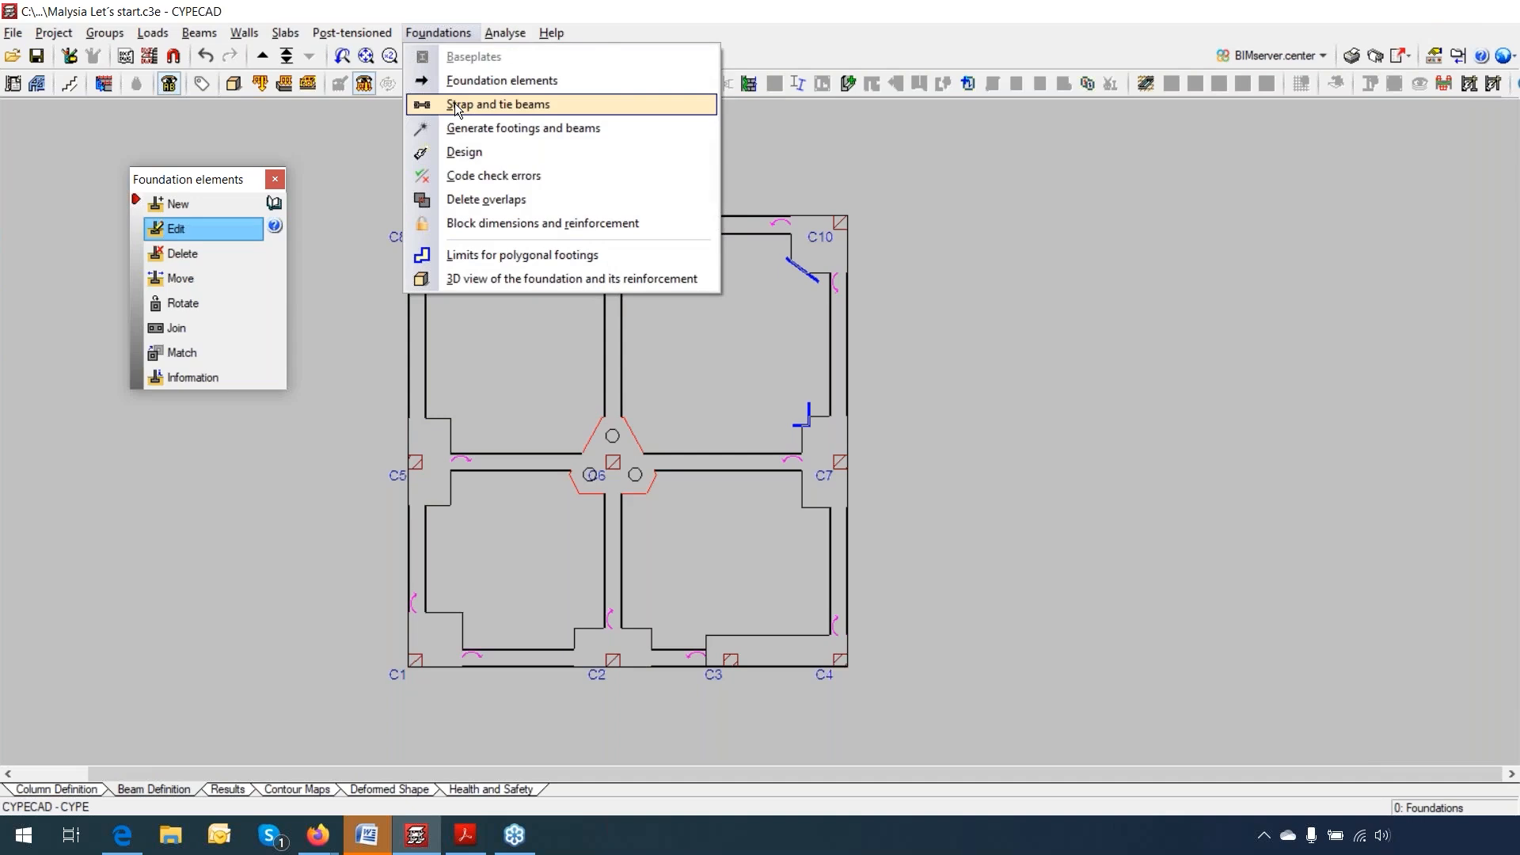
pyautogui.click(454, 103)
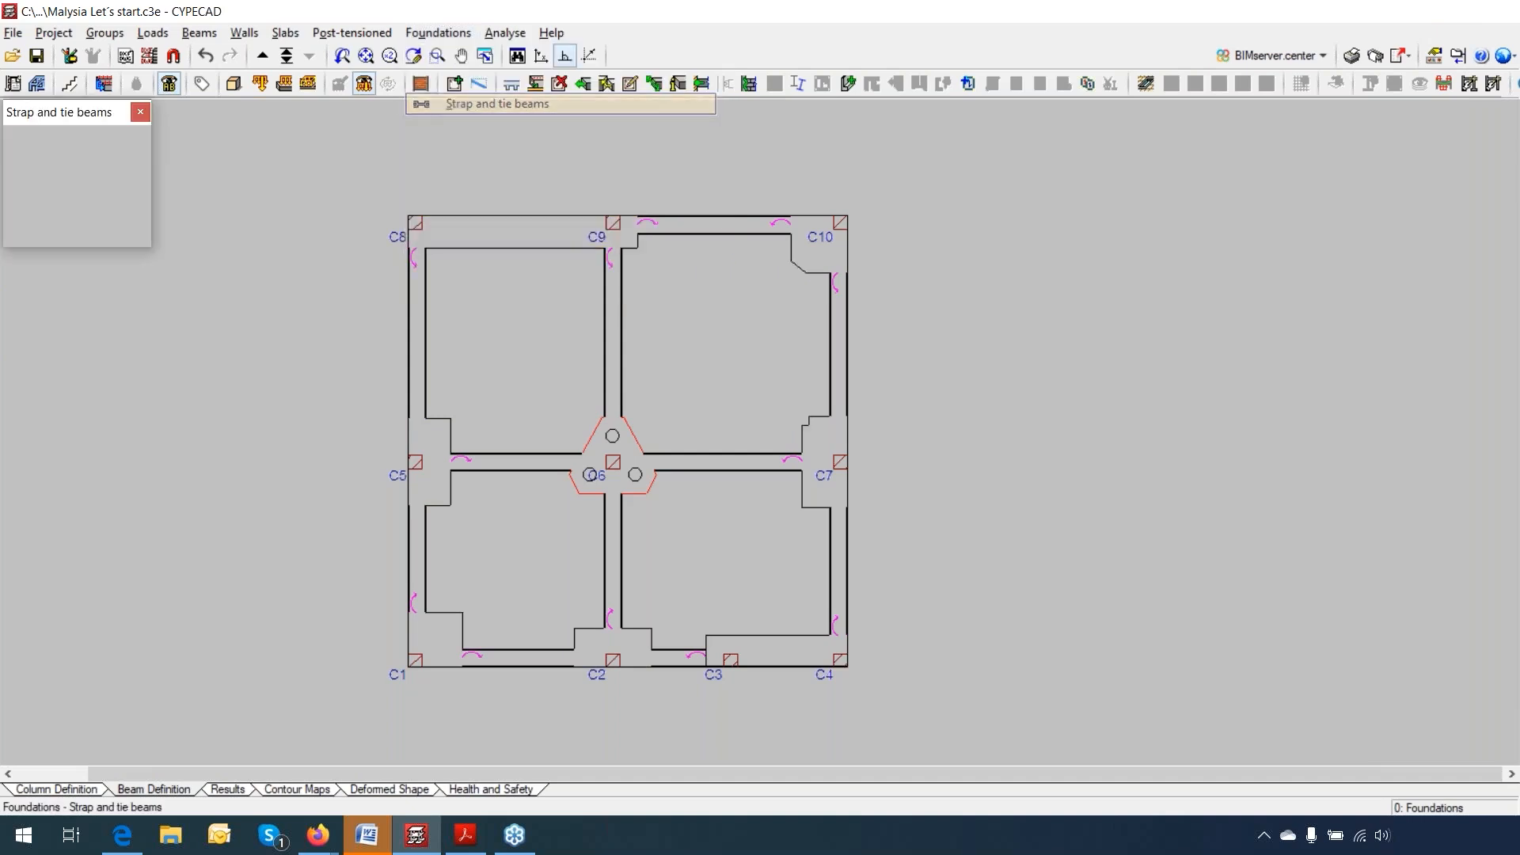
pyautogui.moveTo(100, 113); pyautogui.dragTo(247, 163)
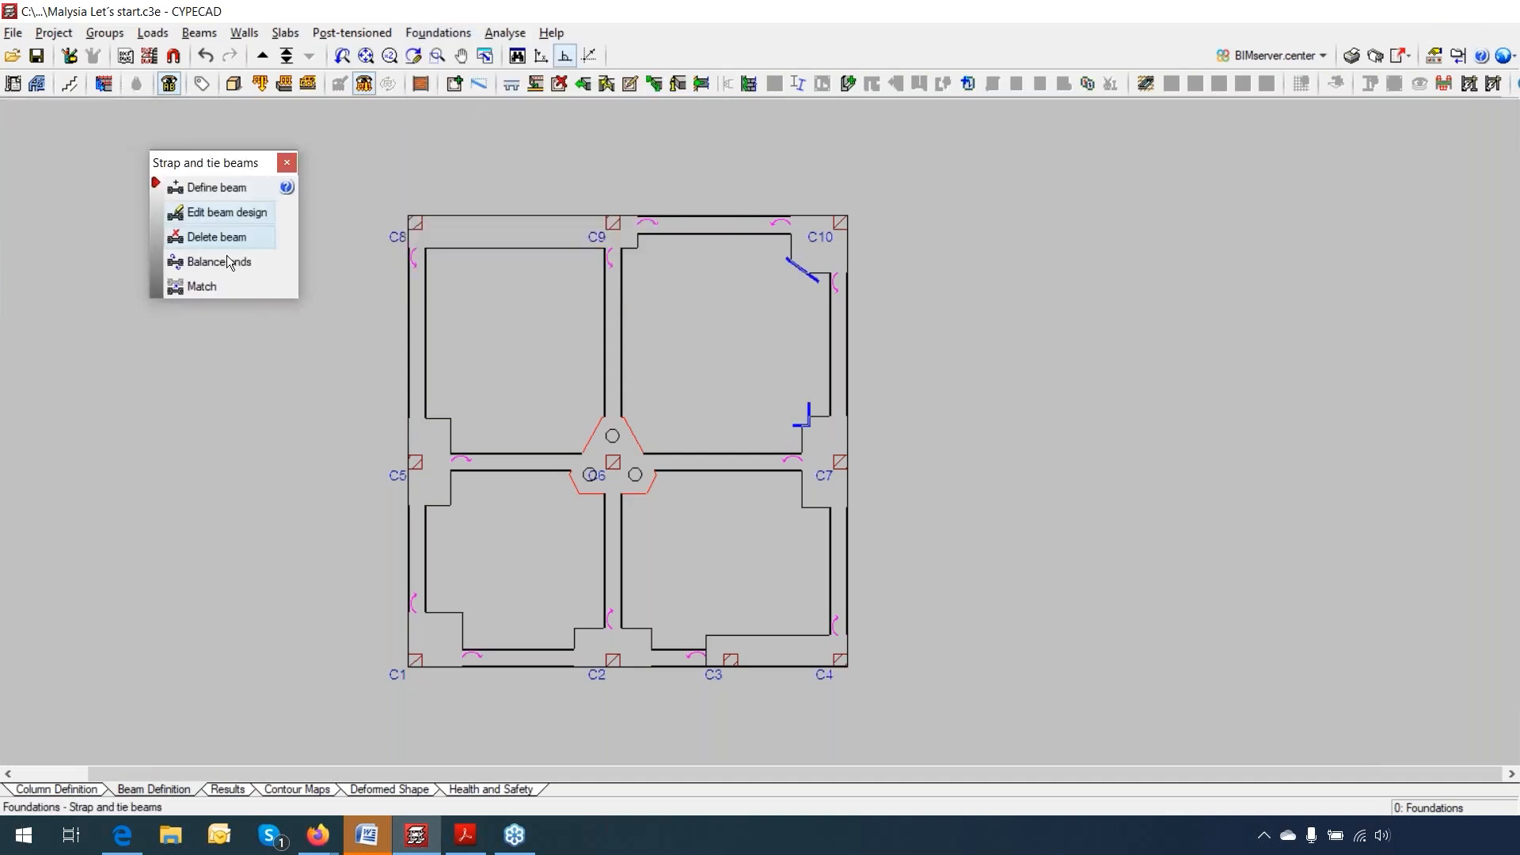
pyautogui.click(236, 265)
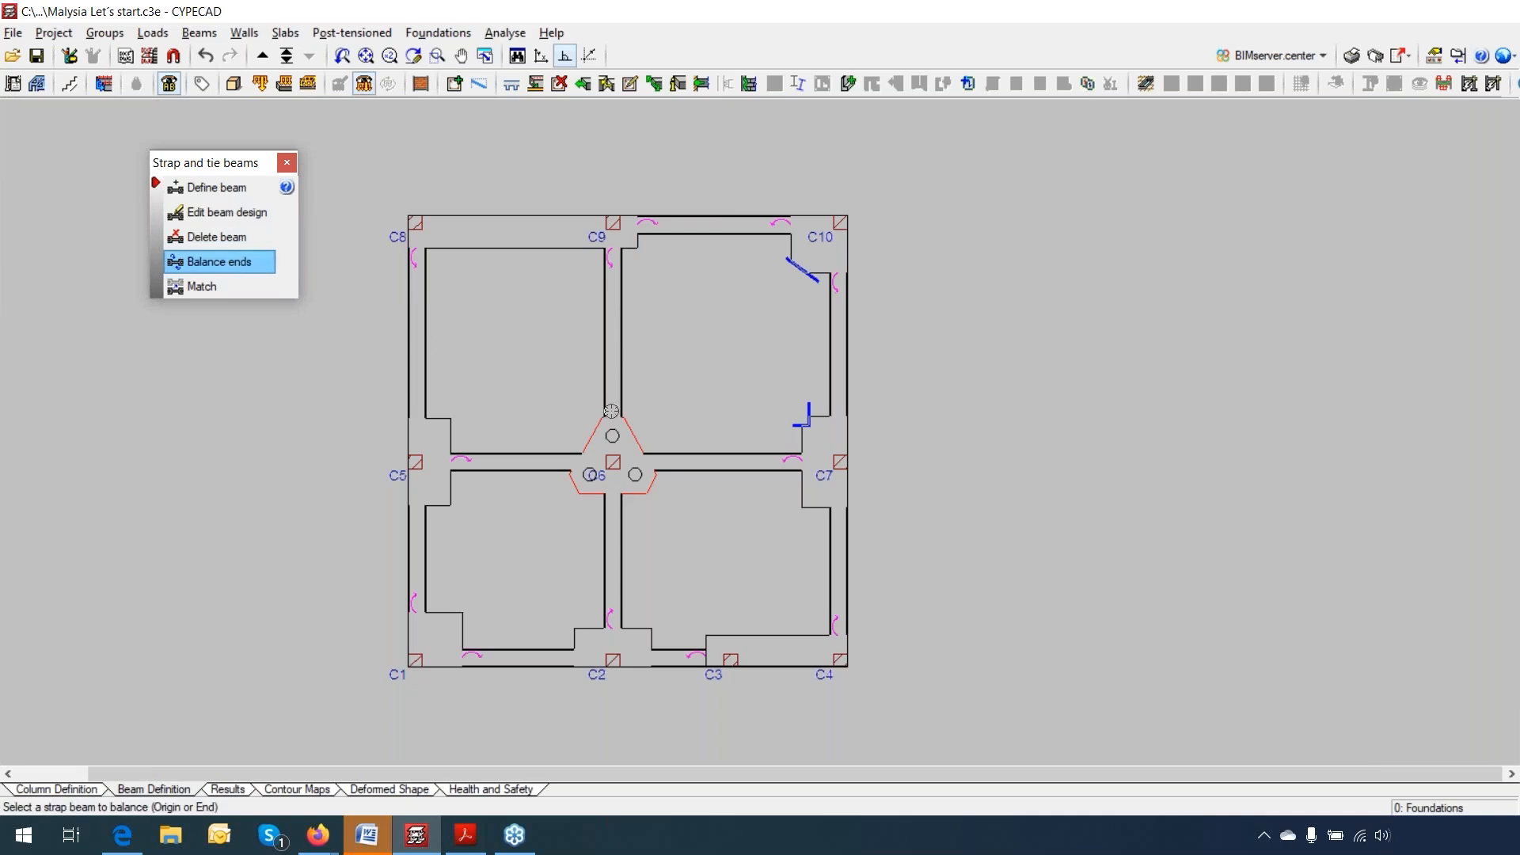
pyautogui.click(610, 409)
pyautogui.scroll(1, 668, 420)
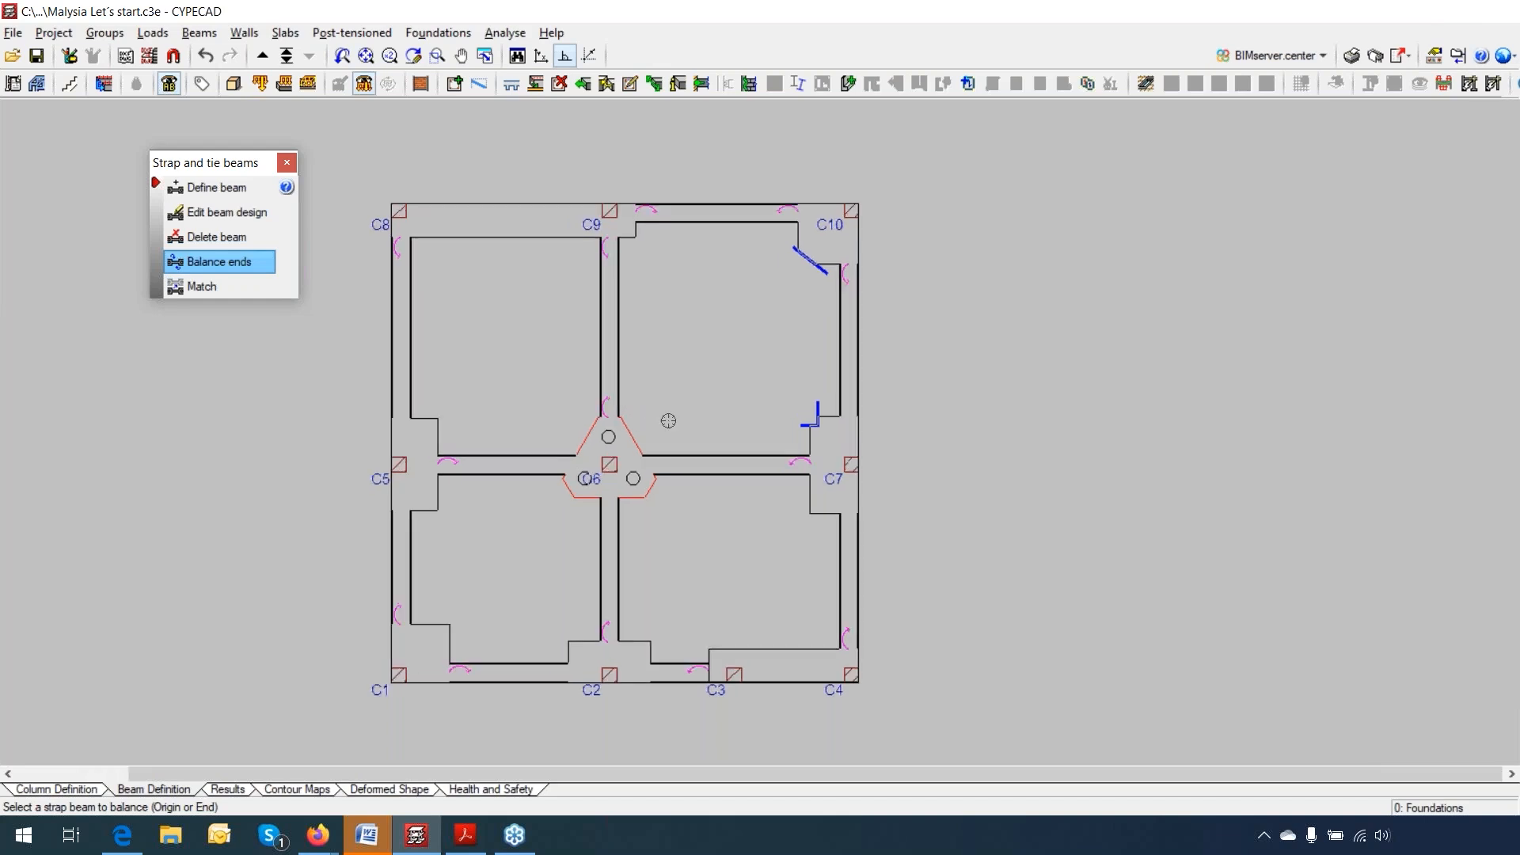
pyautogui.scroll(1, 668, 420)
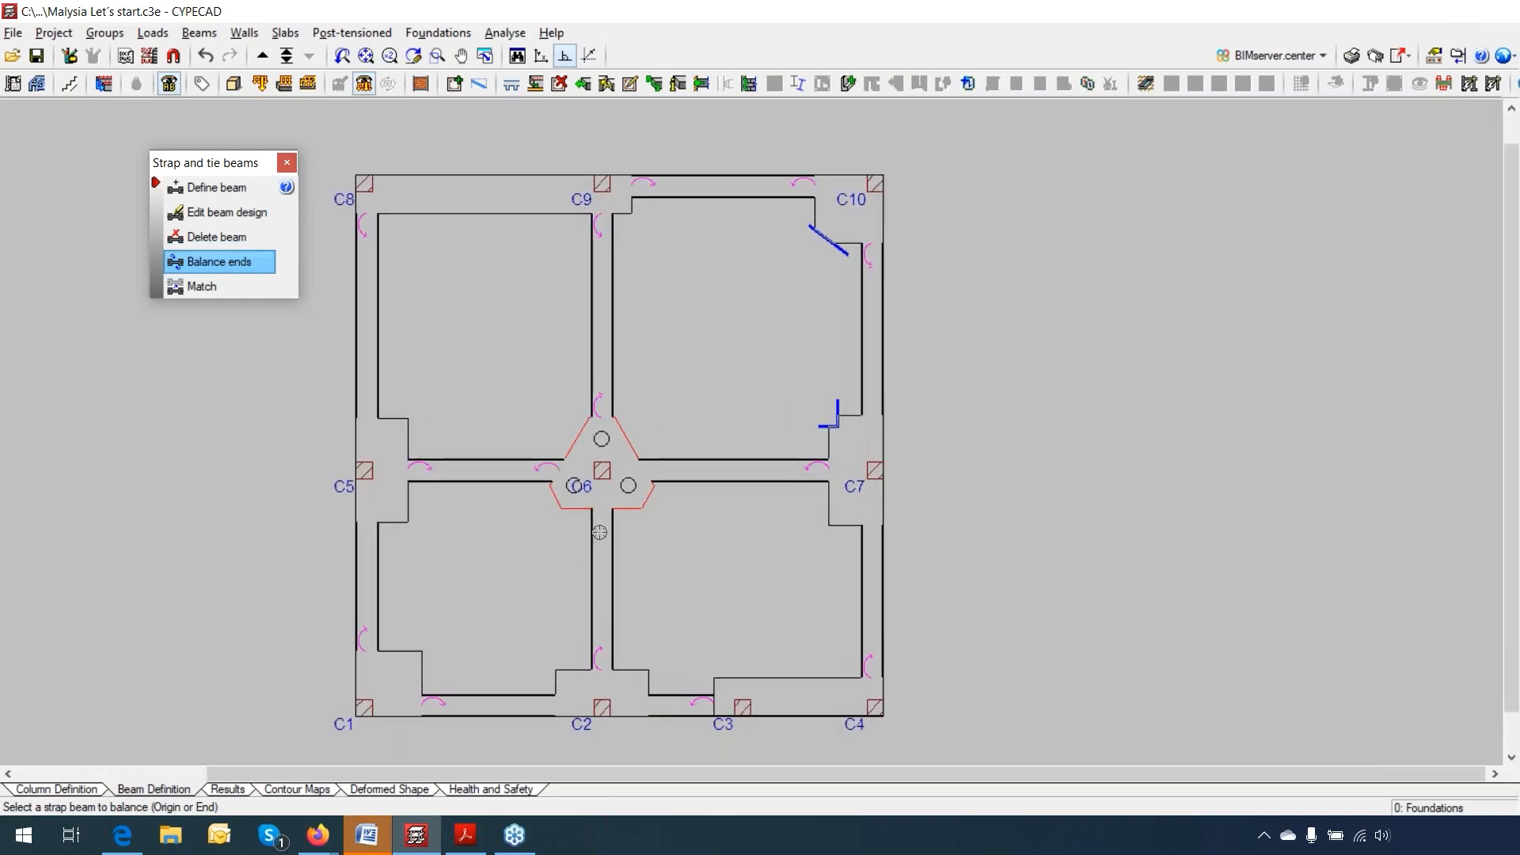
pyautogui.click(667, 477)
# Step: Reopen the C6 pile cap, run its code checks, and review the report through to the strength of struts check
pyautogui.click(435, 33)
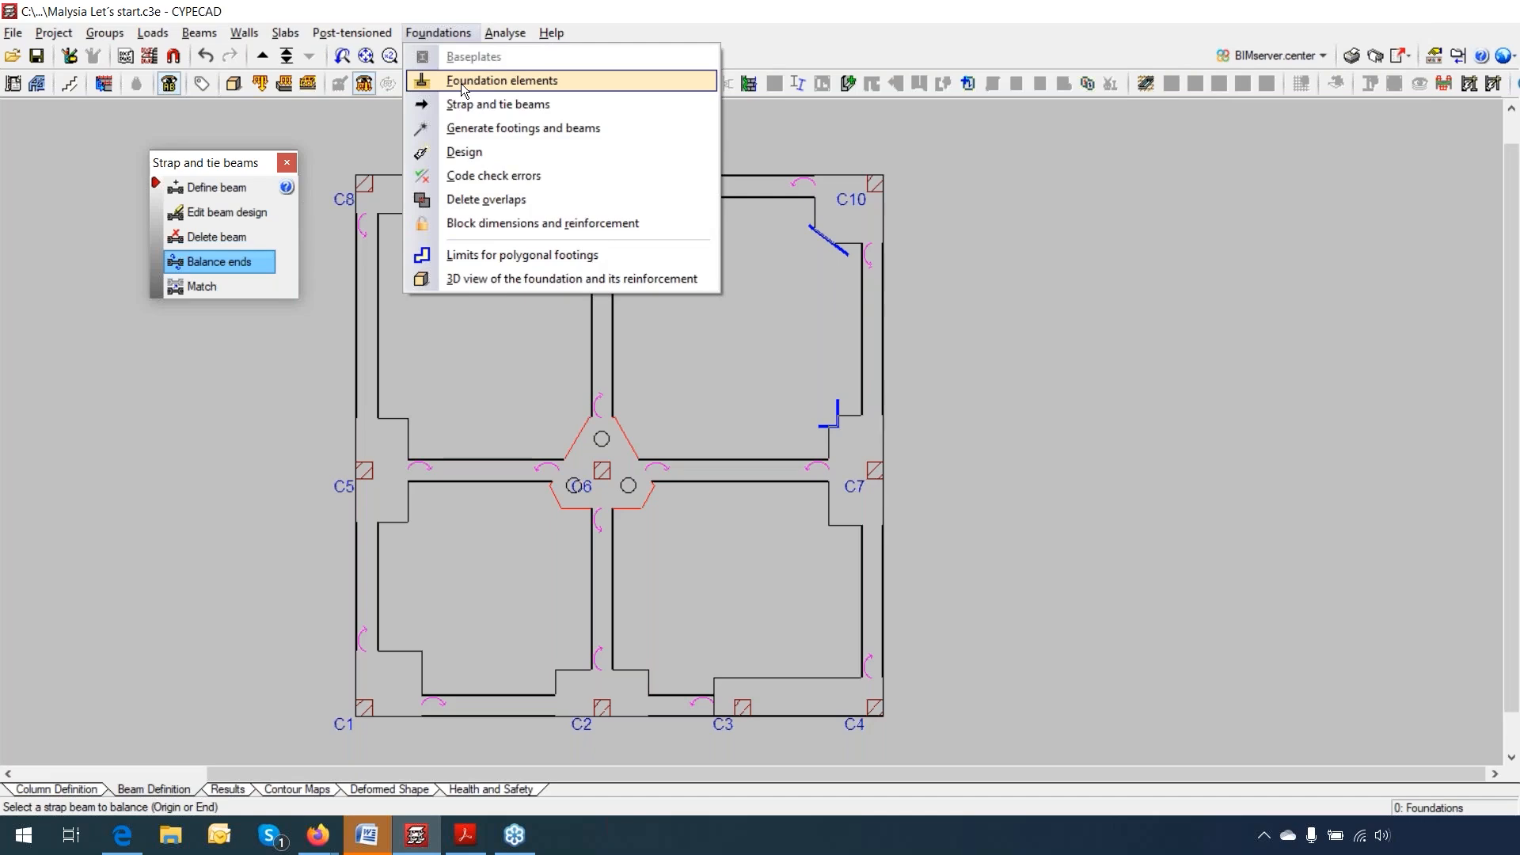
pyautogui.click(460, 83)
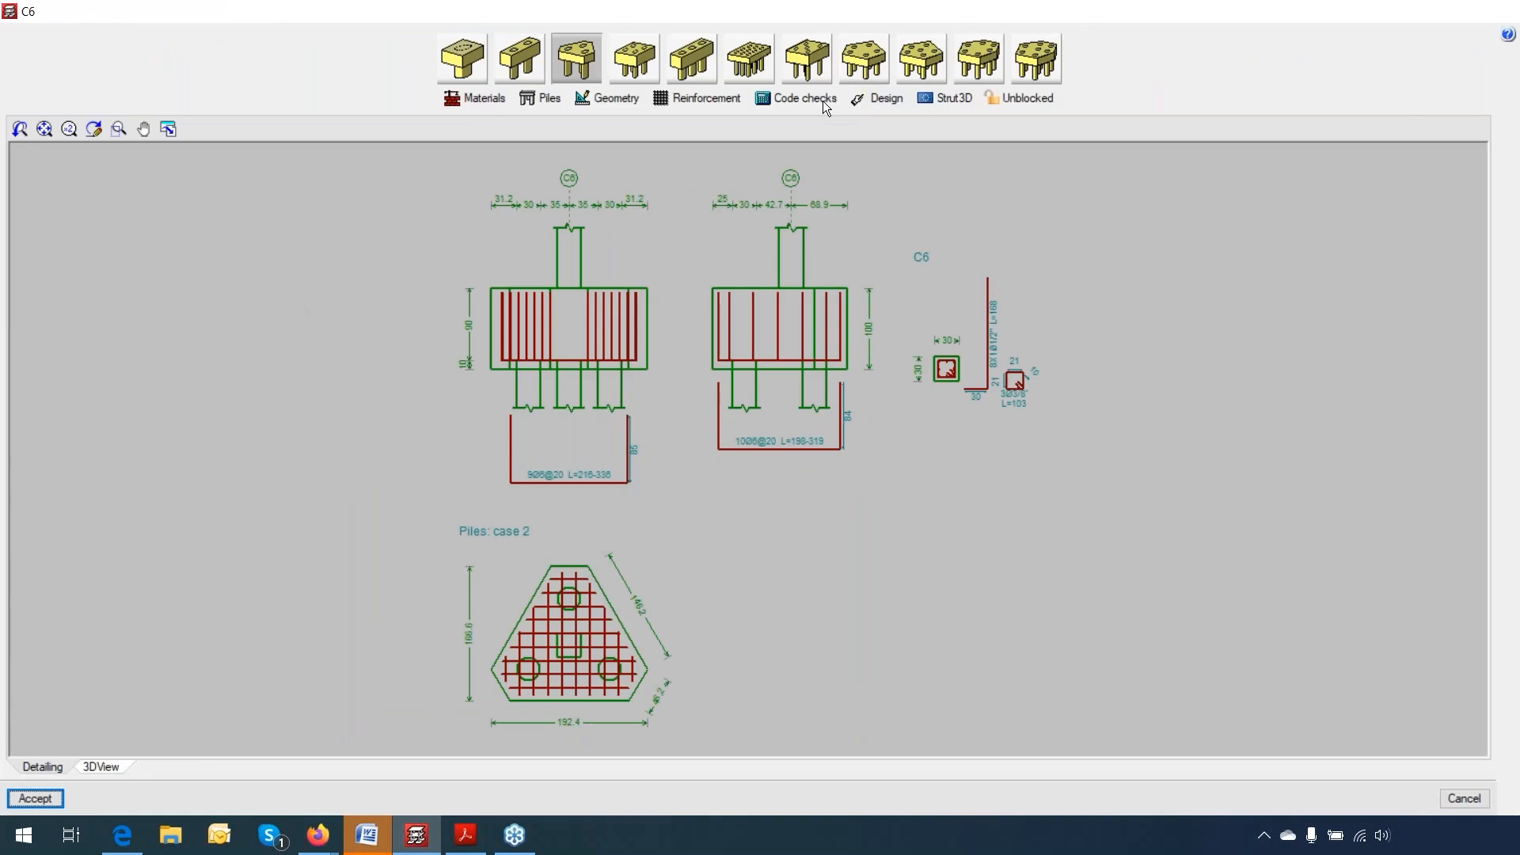
pyautogui.click(813, 101)
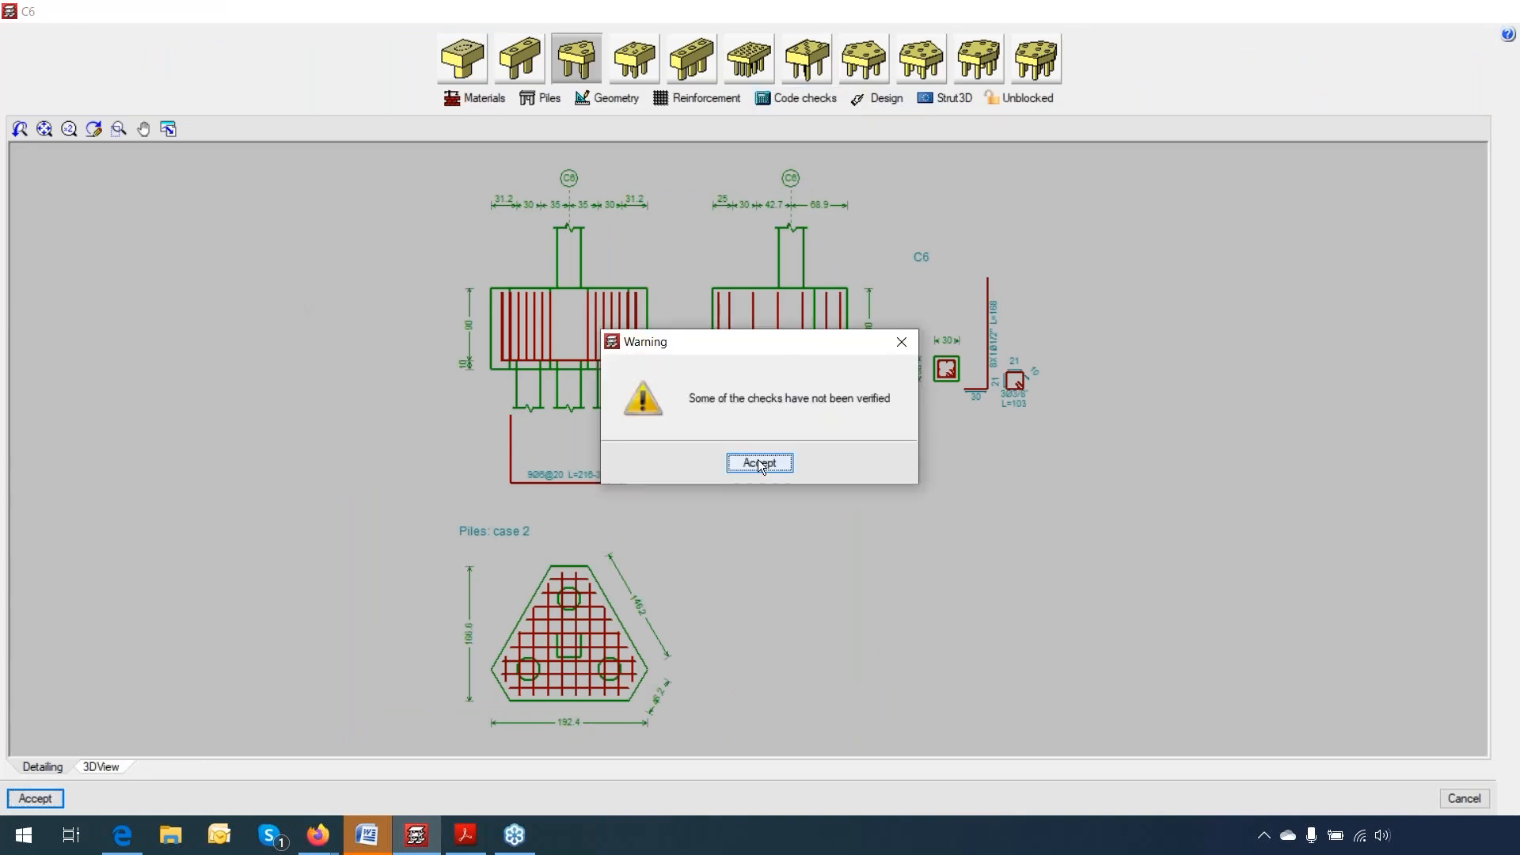
pyautogui.click(757, 458)
pyautogui.click(601, 465)
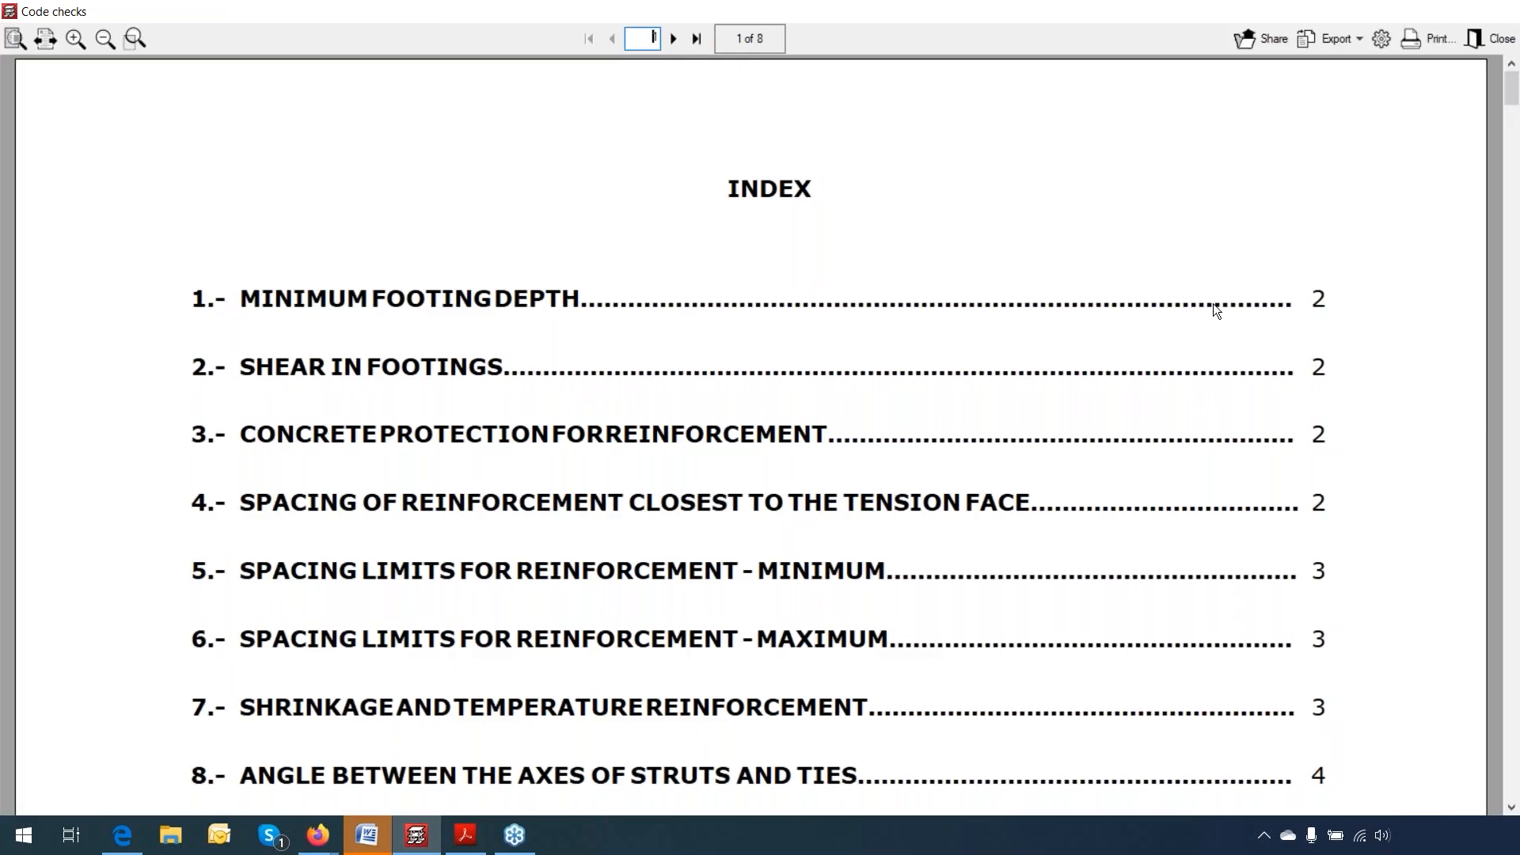
pyautogui.moveTo(1512, 96); pyautogui.dragTo(1498, 366)
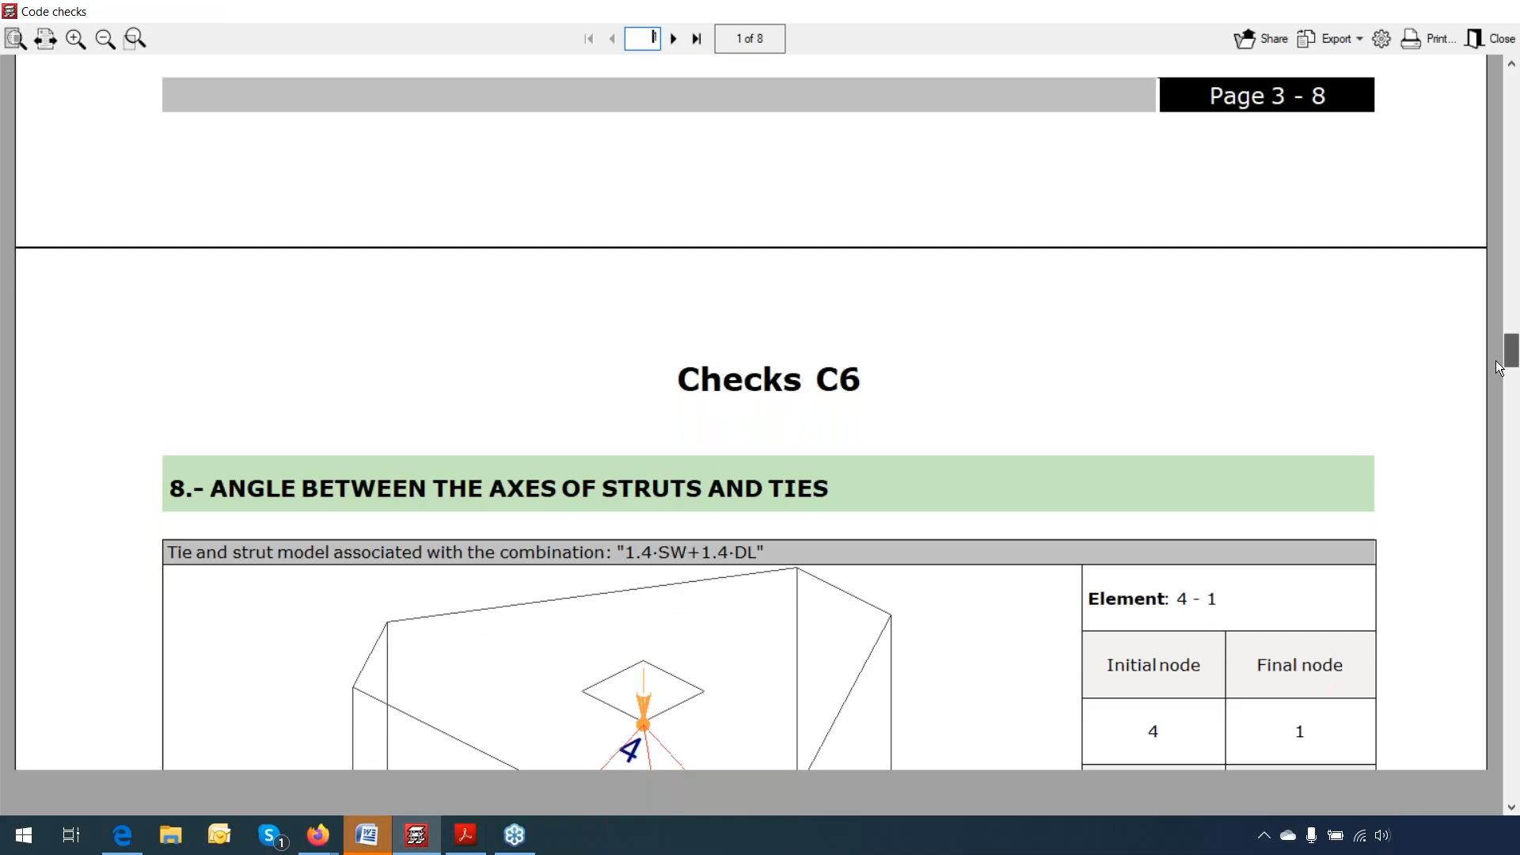
pyautogui.scroll(-1, 1140, 215)
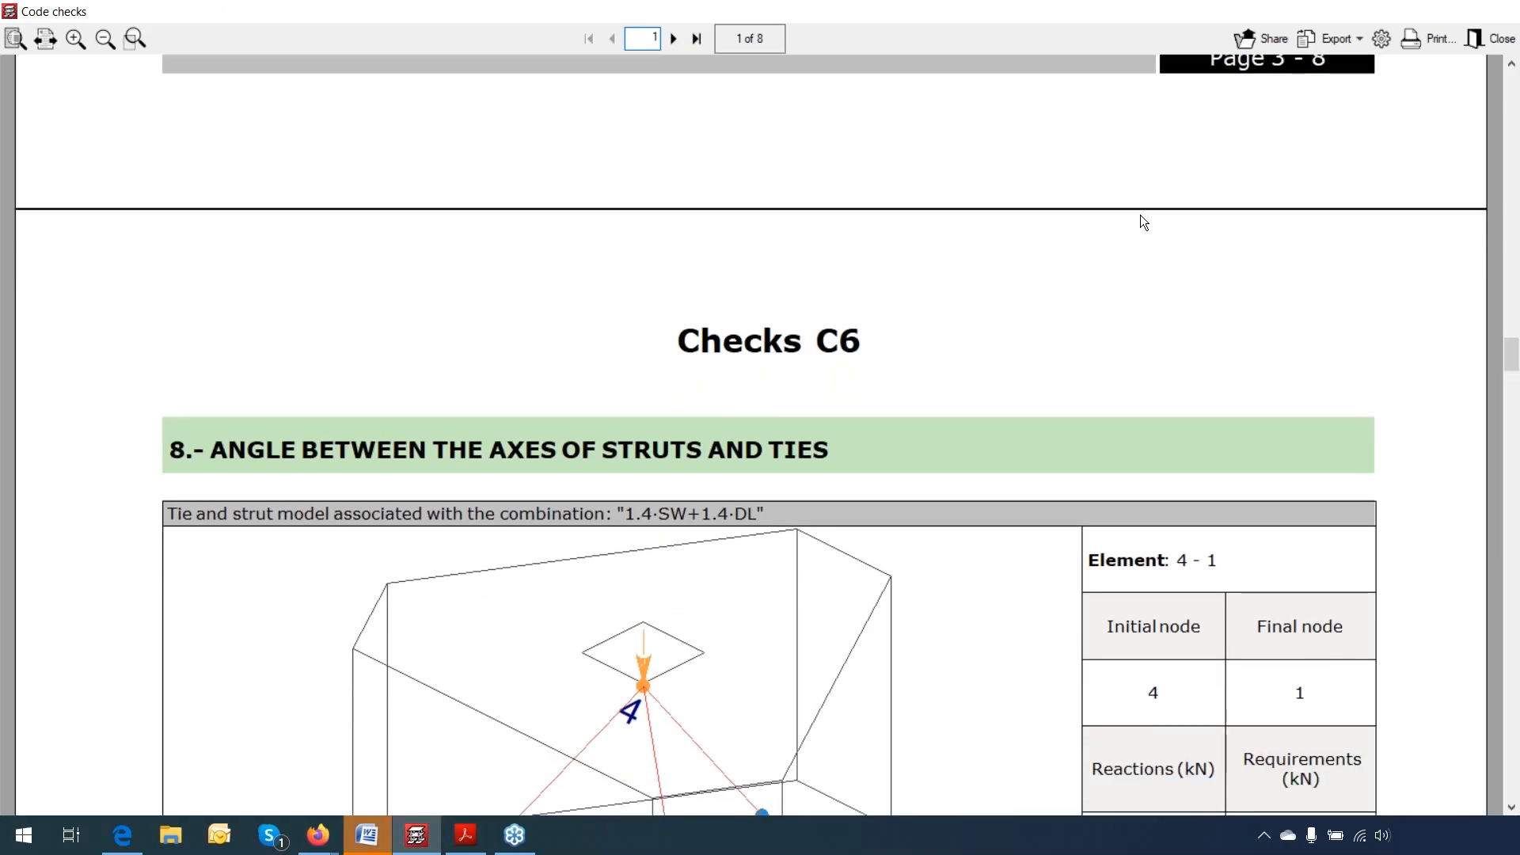
pyautogui.scroll(5, 1140, 215)
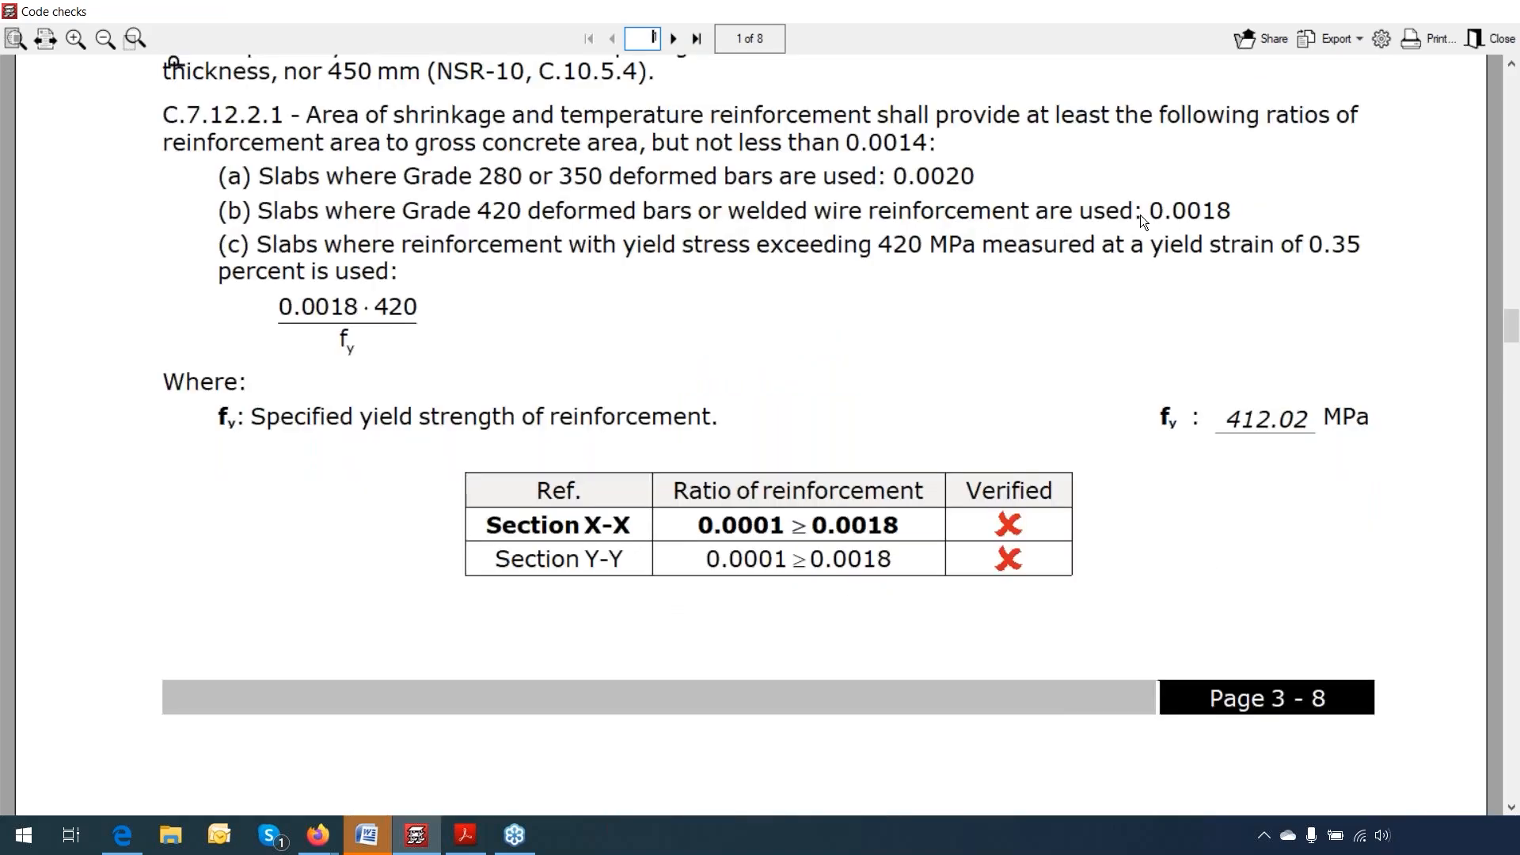
pyautogui.scroll(-5, 1140, 215)
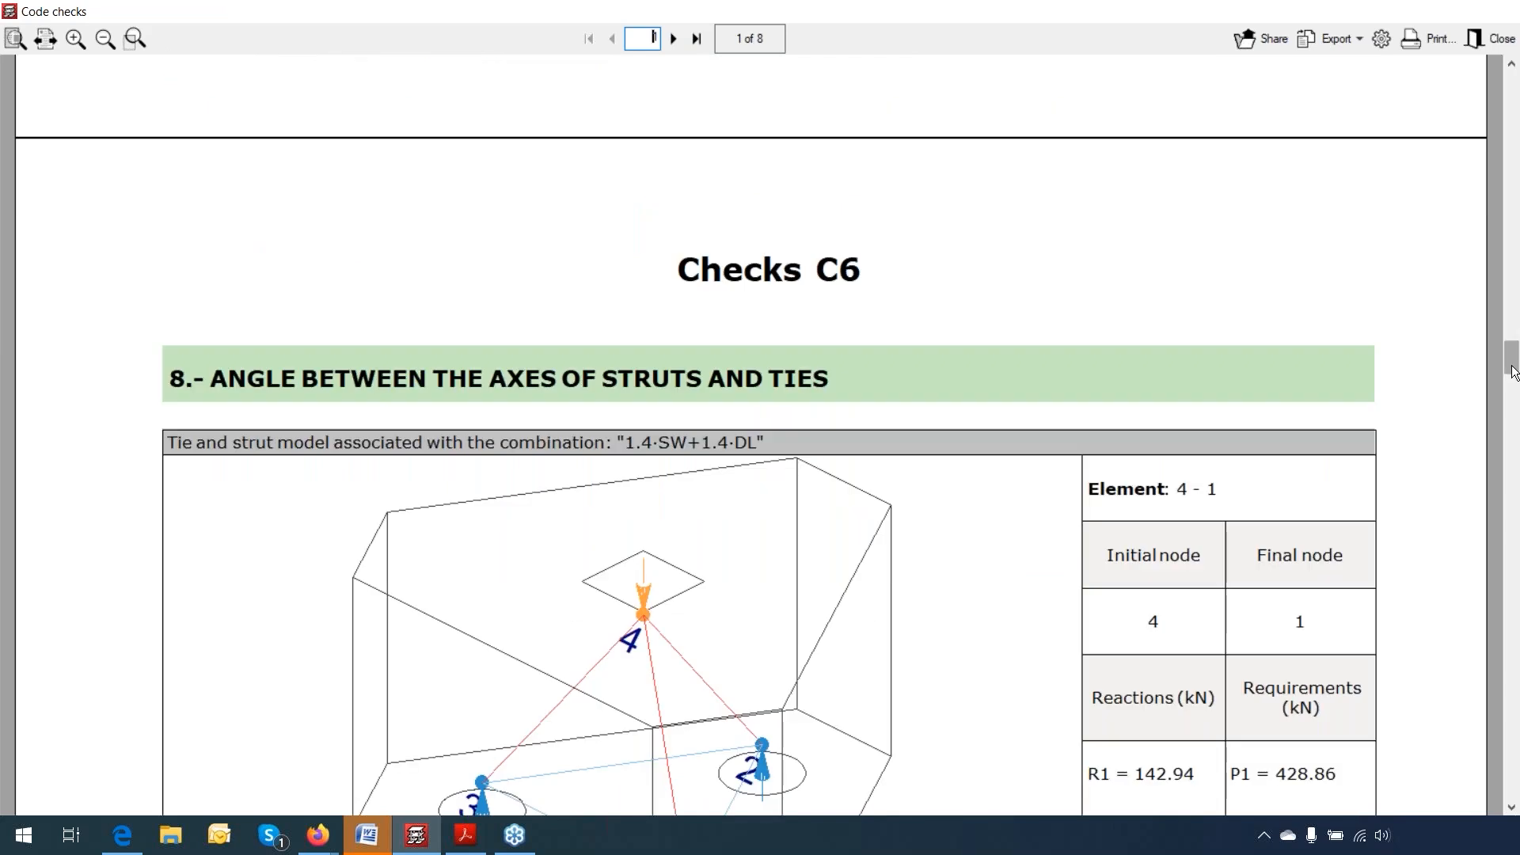
pyautogui.moveTo(1512, 370); pyautogui.dragTo(1498, 542)
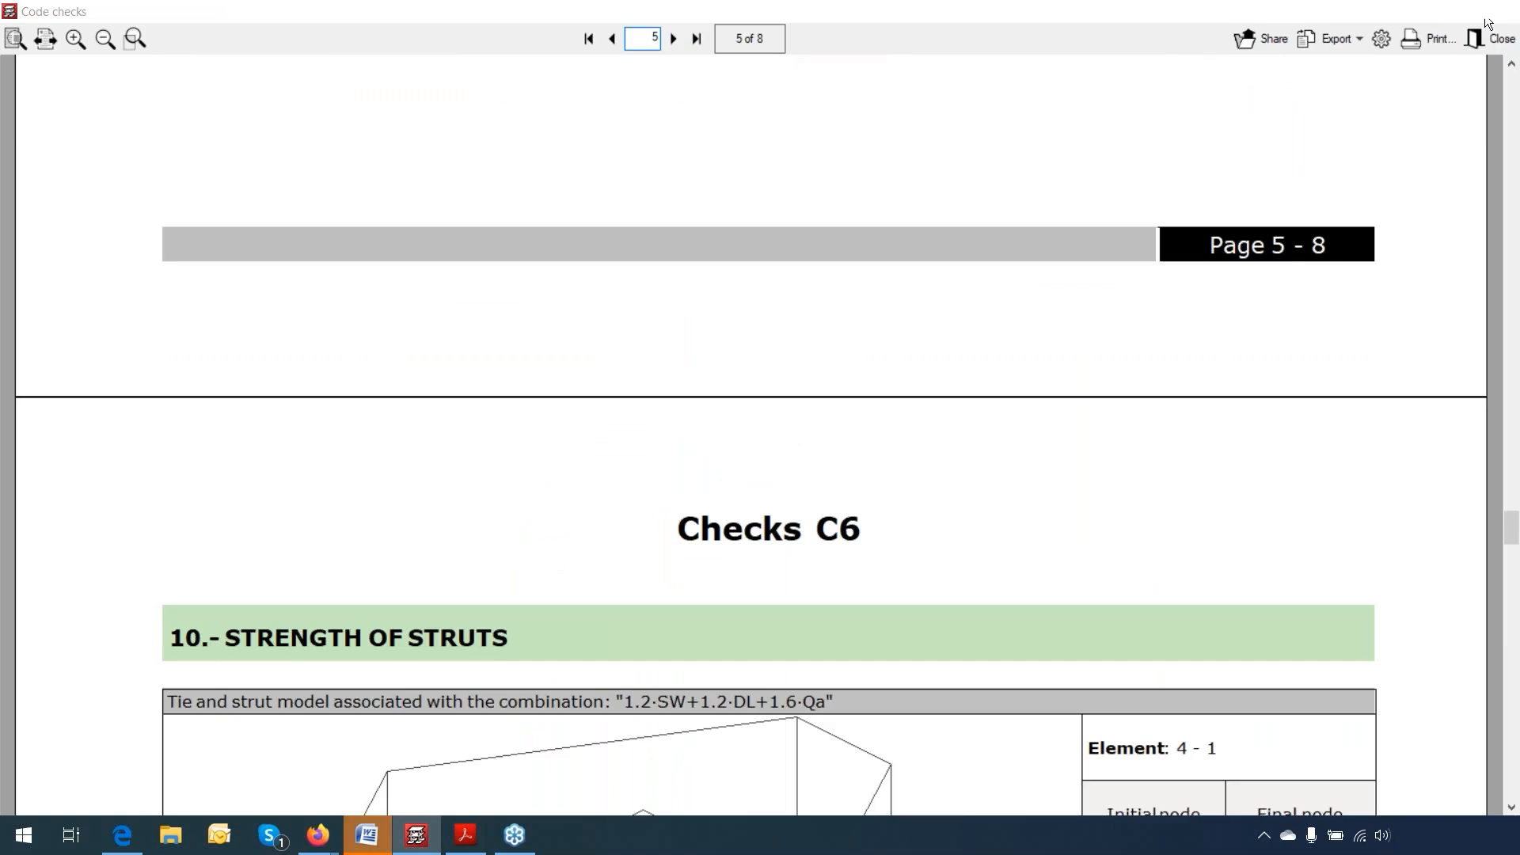
# Step: Run a Complete design of the C6 pile cap
pyautogui.click(880, 97)
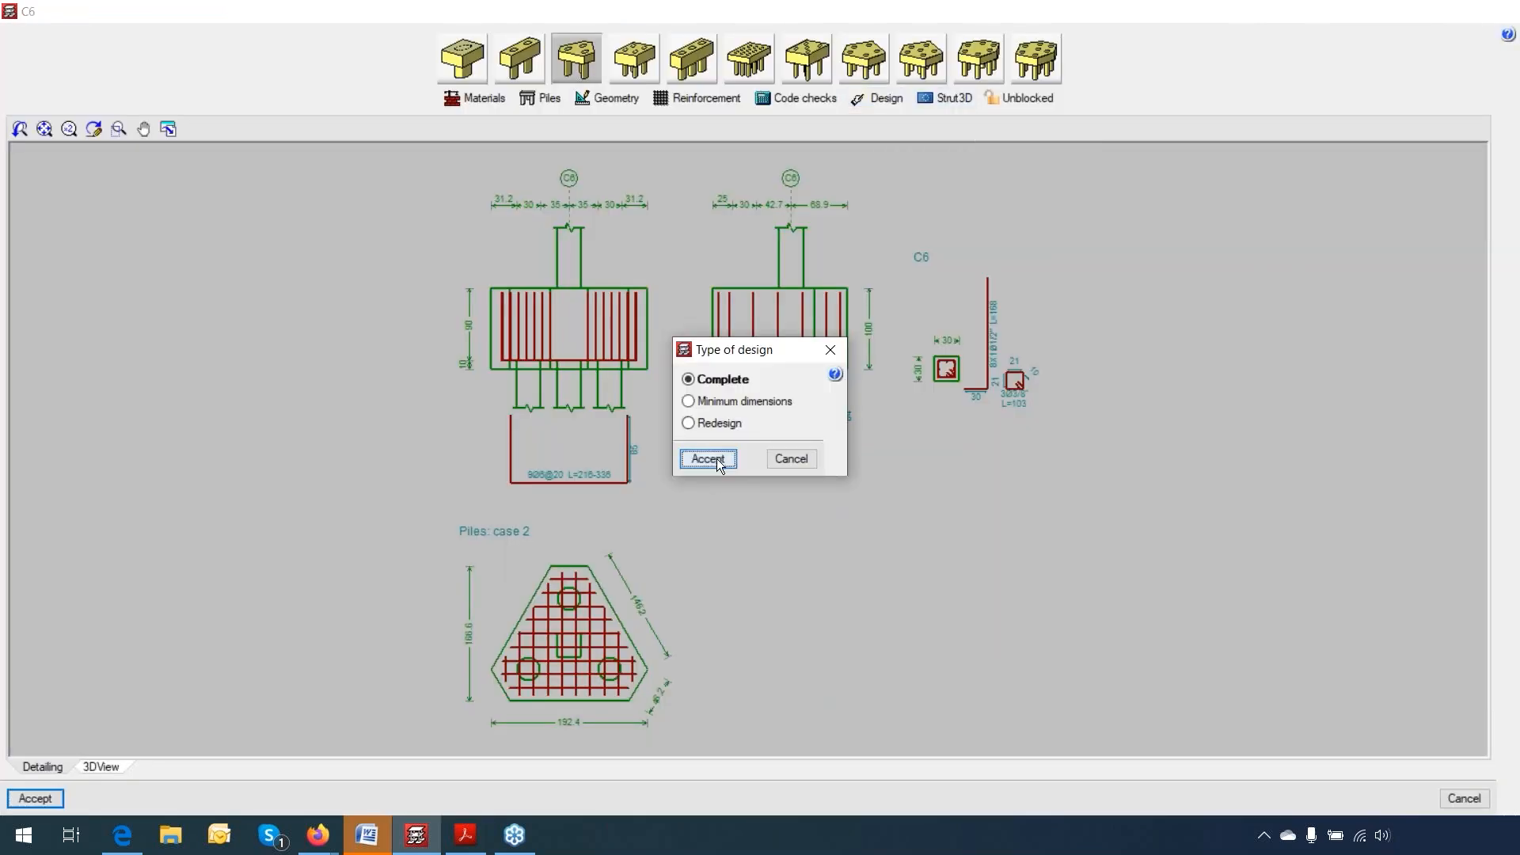
pyautogui.click(720, 459)
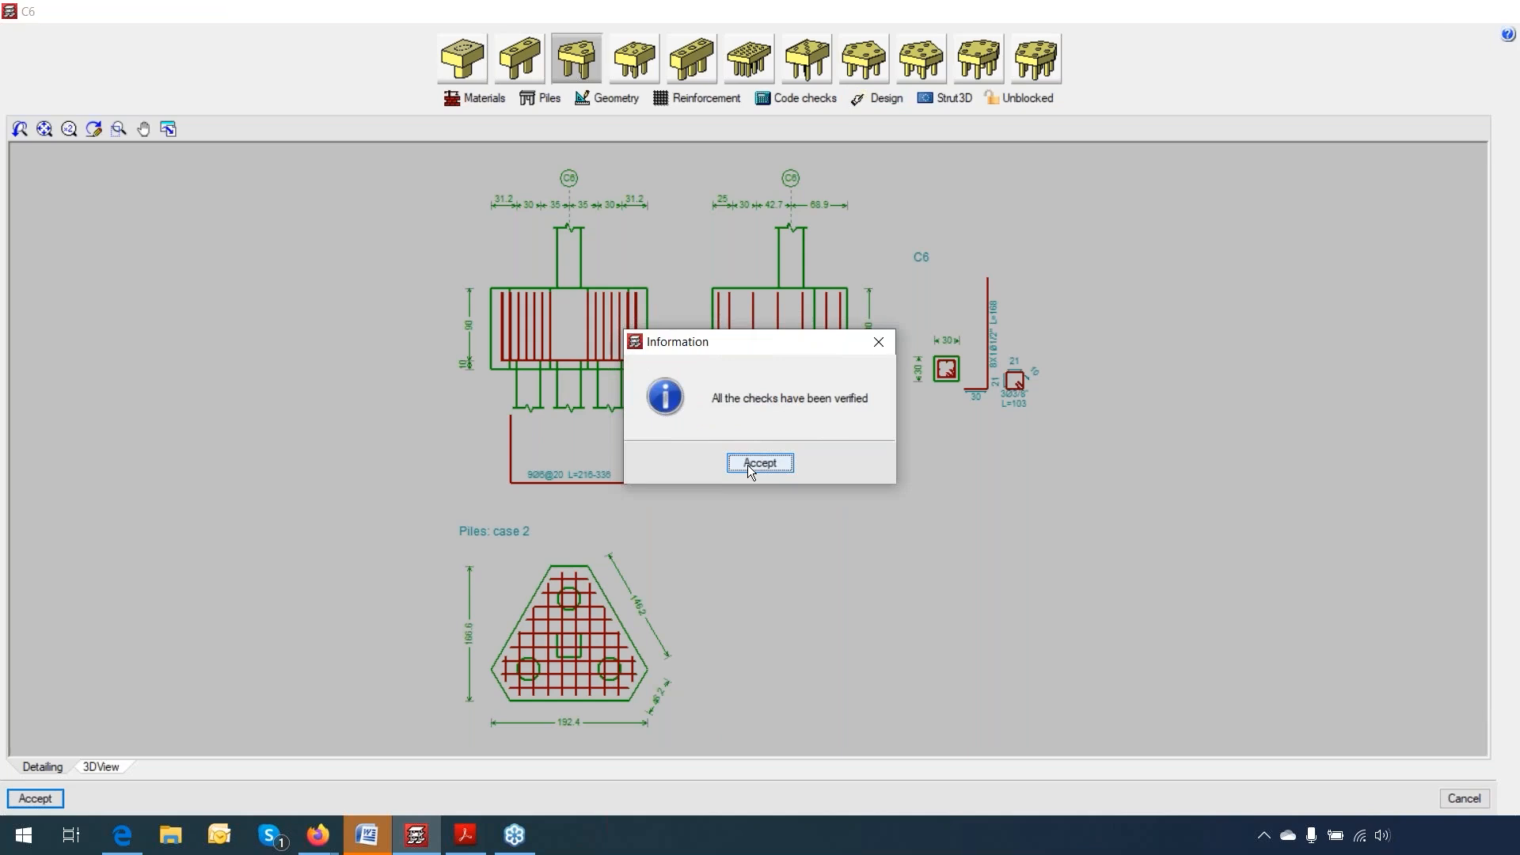
pyautogui.click(758, 463)
# Step: Review the designed C6 cap's complete report, covering development length and the strut-and-tie angles, and close it
pyautogui.click(600, 464)
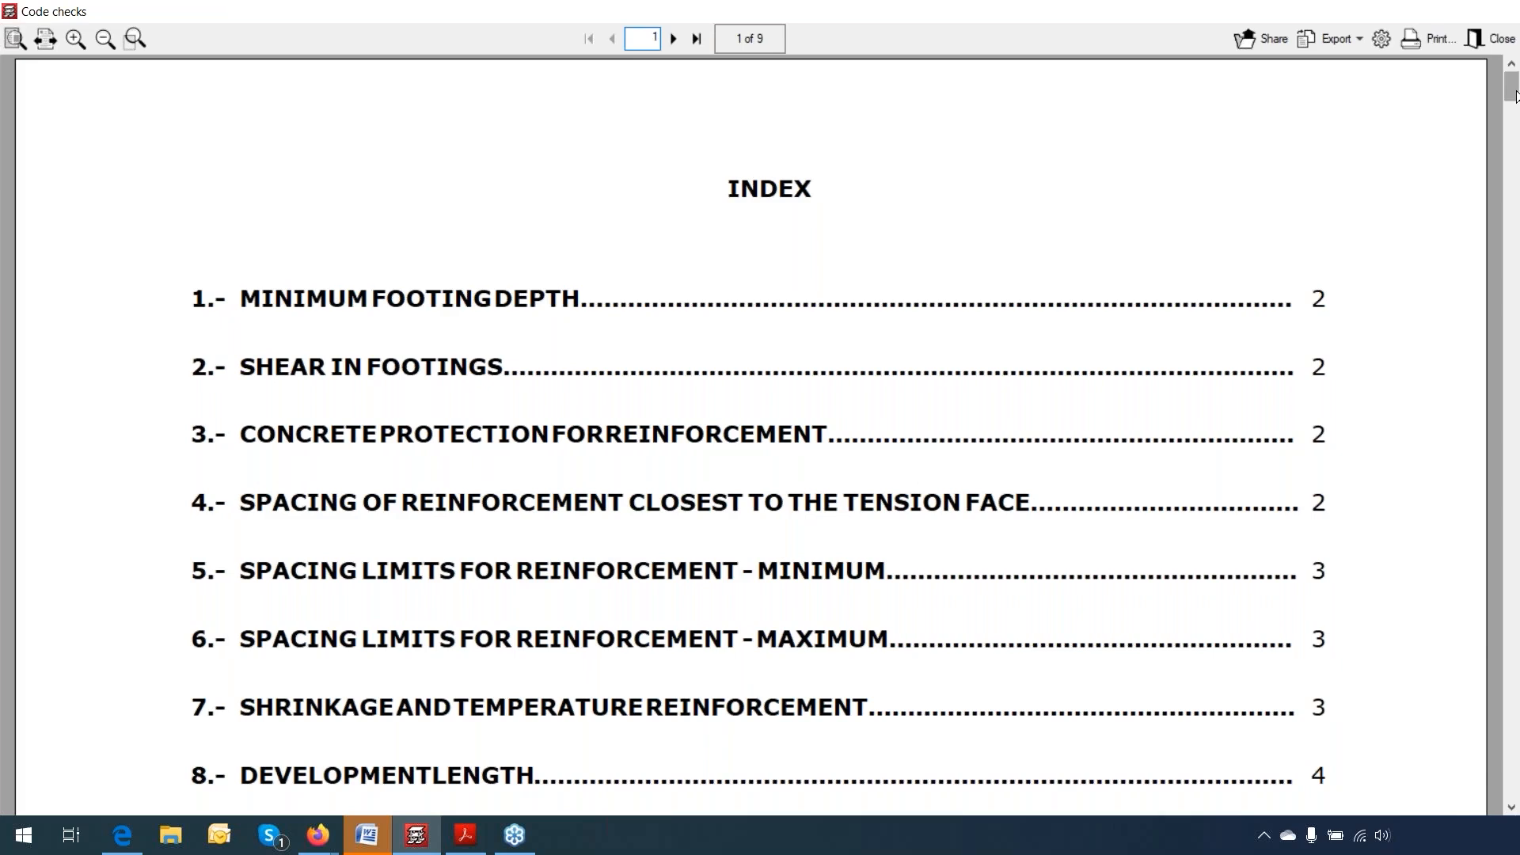
pyautogui.moveTo(1515, 95); pyautogui.dragTo(1501, 440)
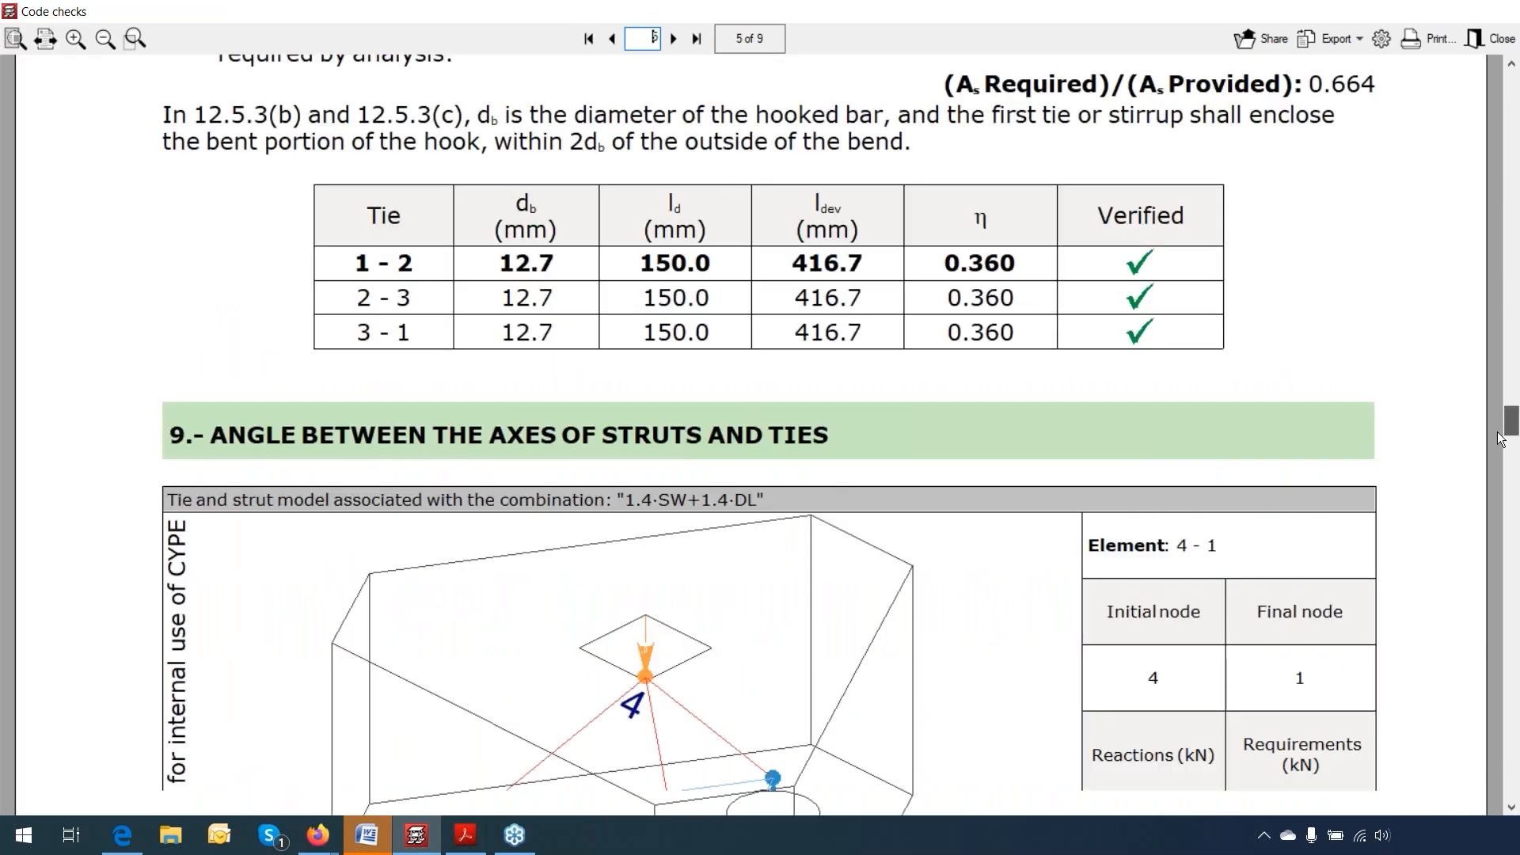
pyautogui.scroll(-5, 1501, 440)
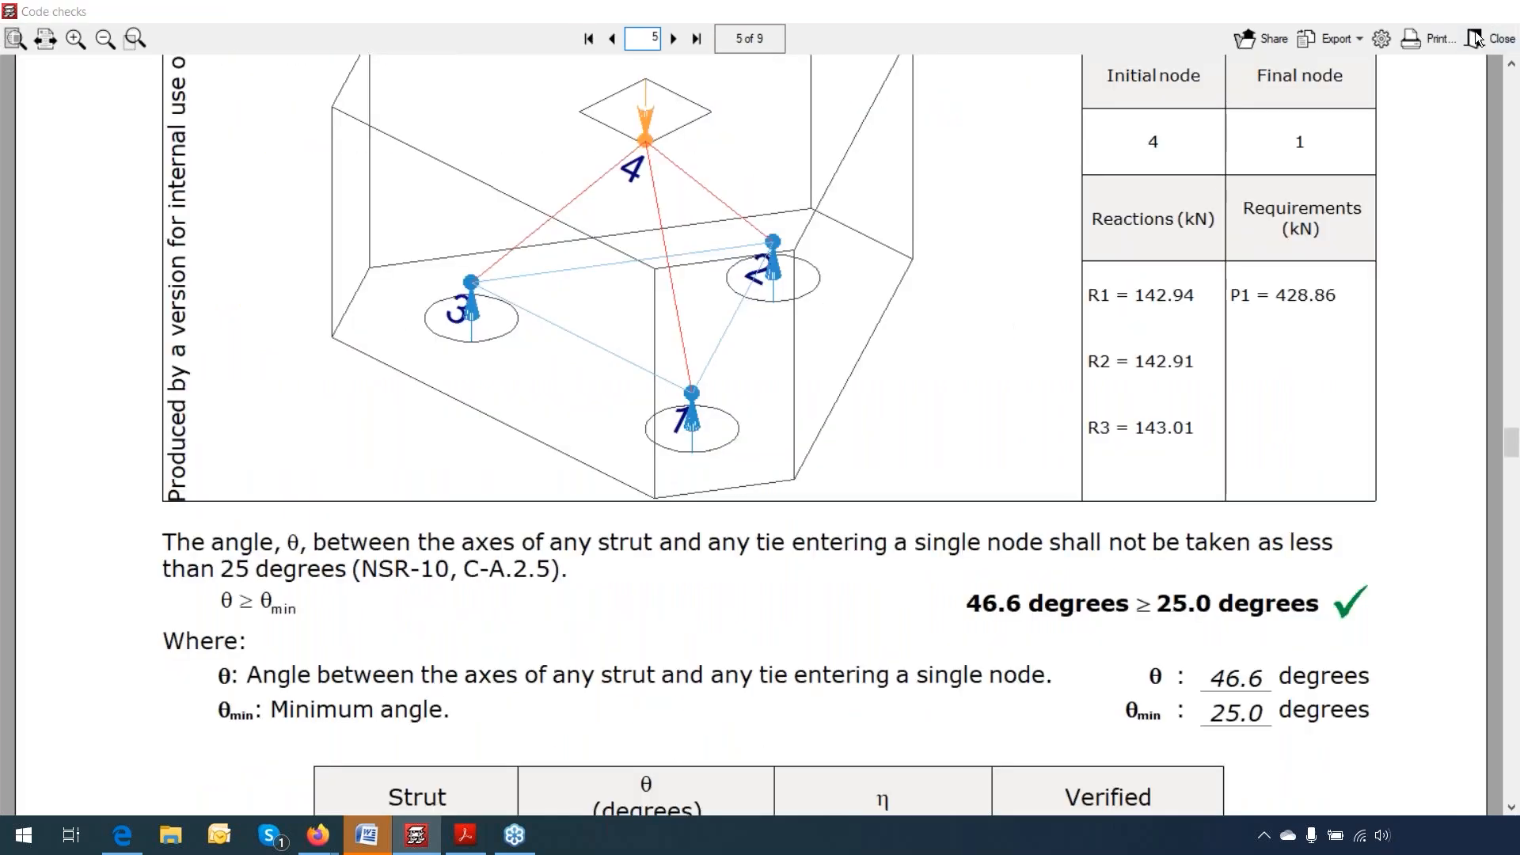
pyautogui.click(1490, 38)
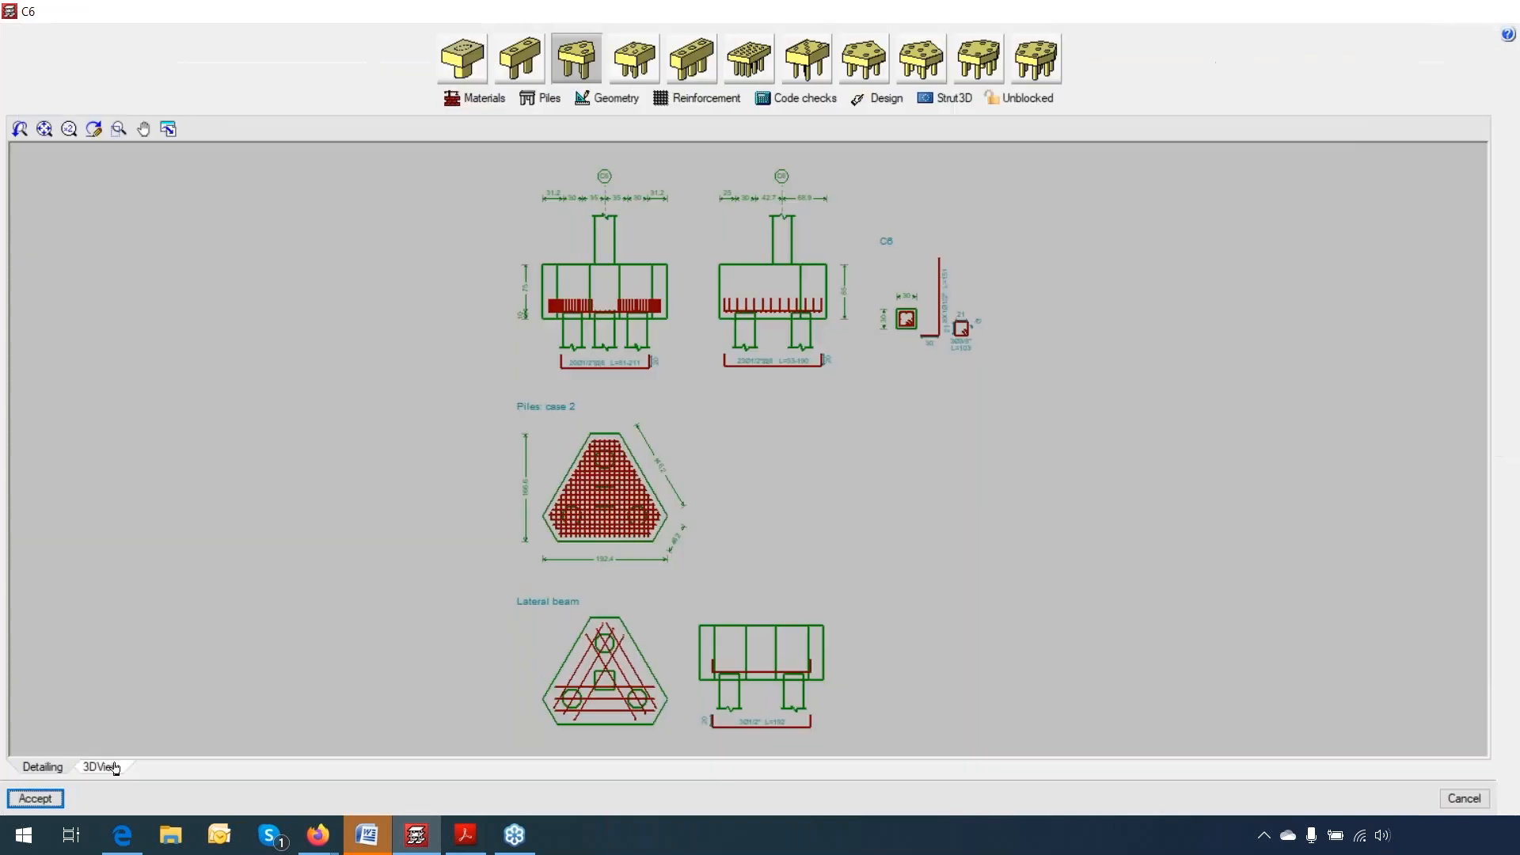
# Step: Inspect the C6 pile cap's reinforcement in 3D from above and close its editor
pyautogui.click(101, 766)
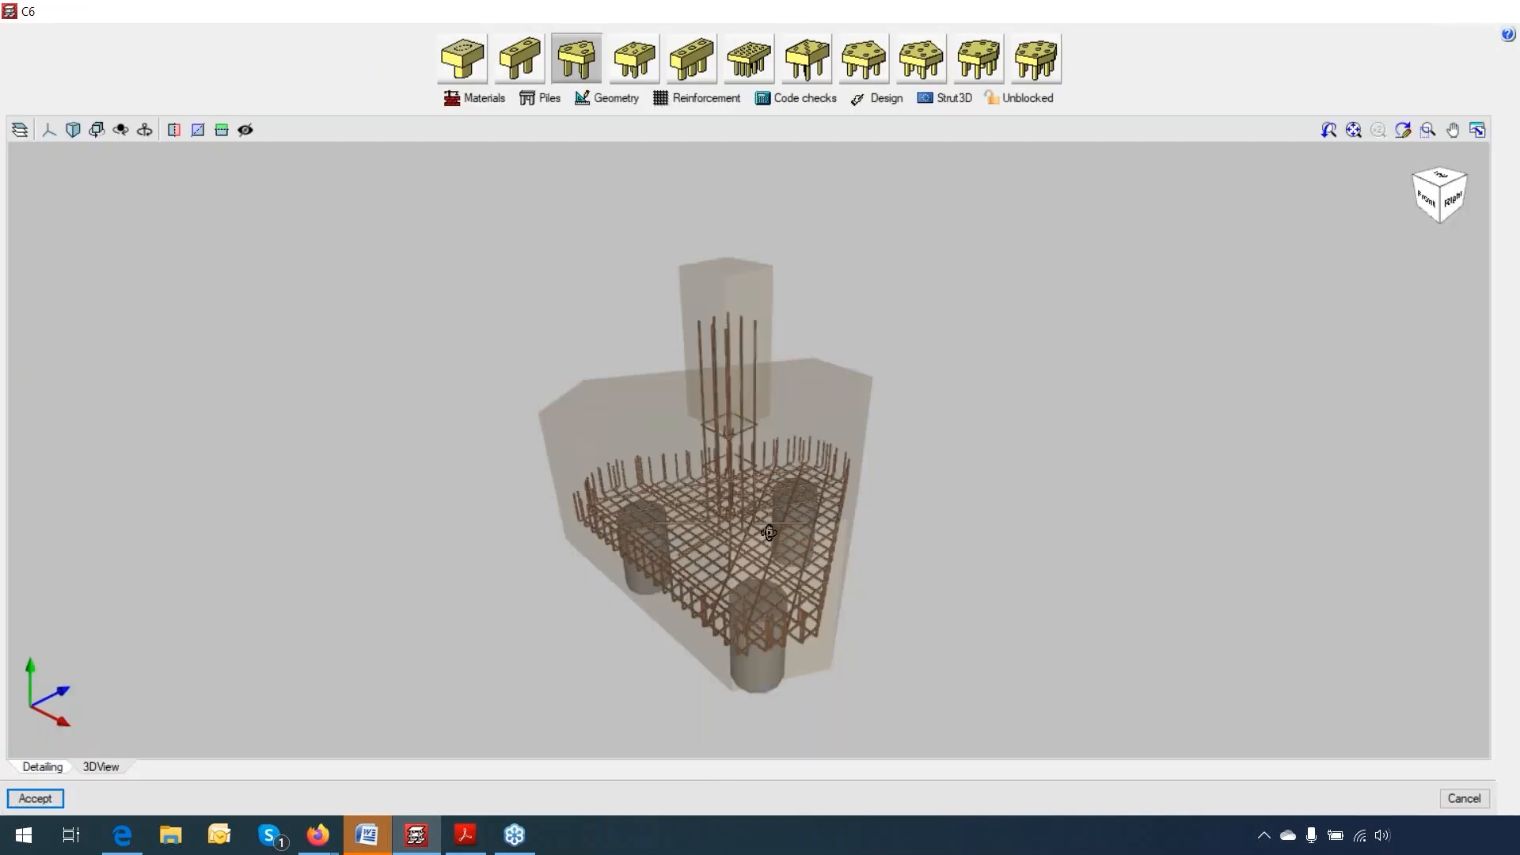
pyautogui.moveTo(659, 529)
pyautogui.mouseDown(button='middle')
pyautogui.moveTo(825, 524)
pyautogui.moveTo(796, 535)
pyautogui.moveTo(872, 584)
pyautogui.moveTo(546, 534)
pyautogui.mouseUp(button='middle')
pyautogui.scroll(2, 778, 572)
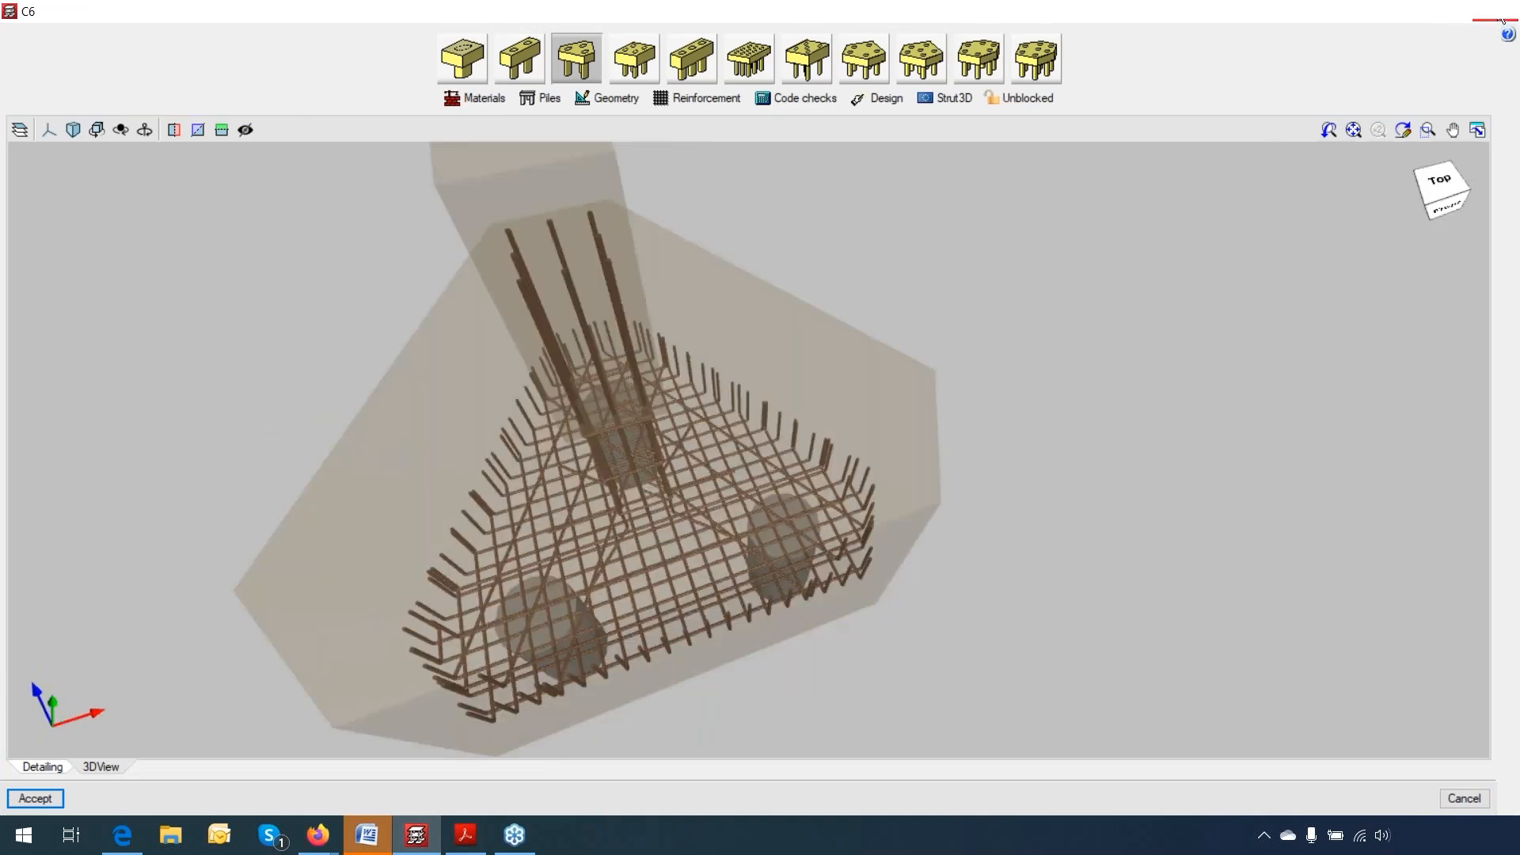
pyautogui.click(1496, 21)
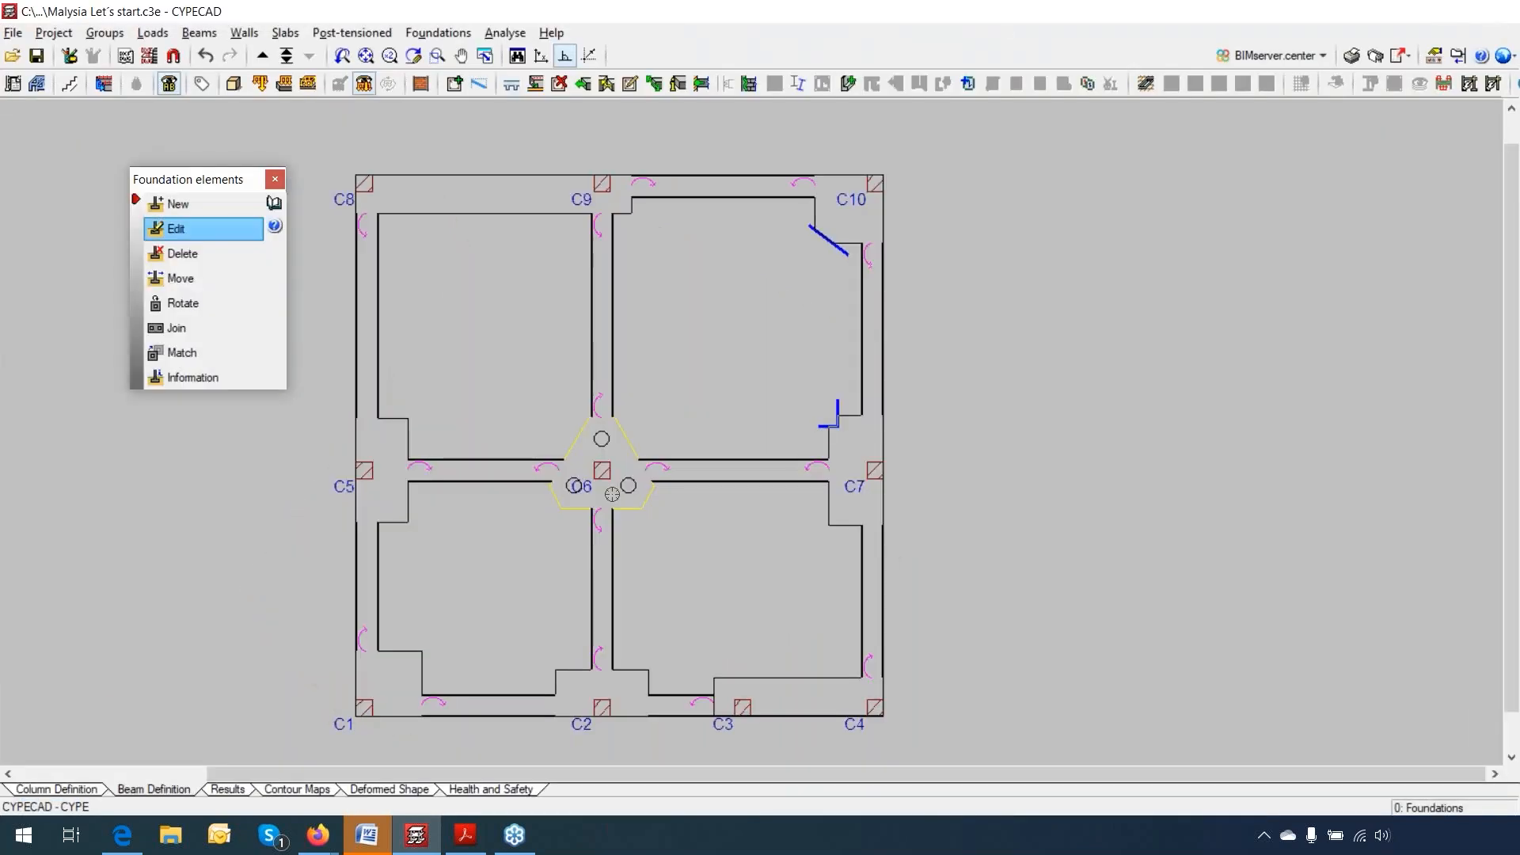
# Step: Reopen the C6 pile cap, run a Complete design with its check report, and accept the redesigned cap
pyautogui.click(611, 494)
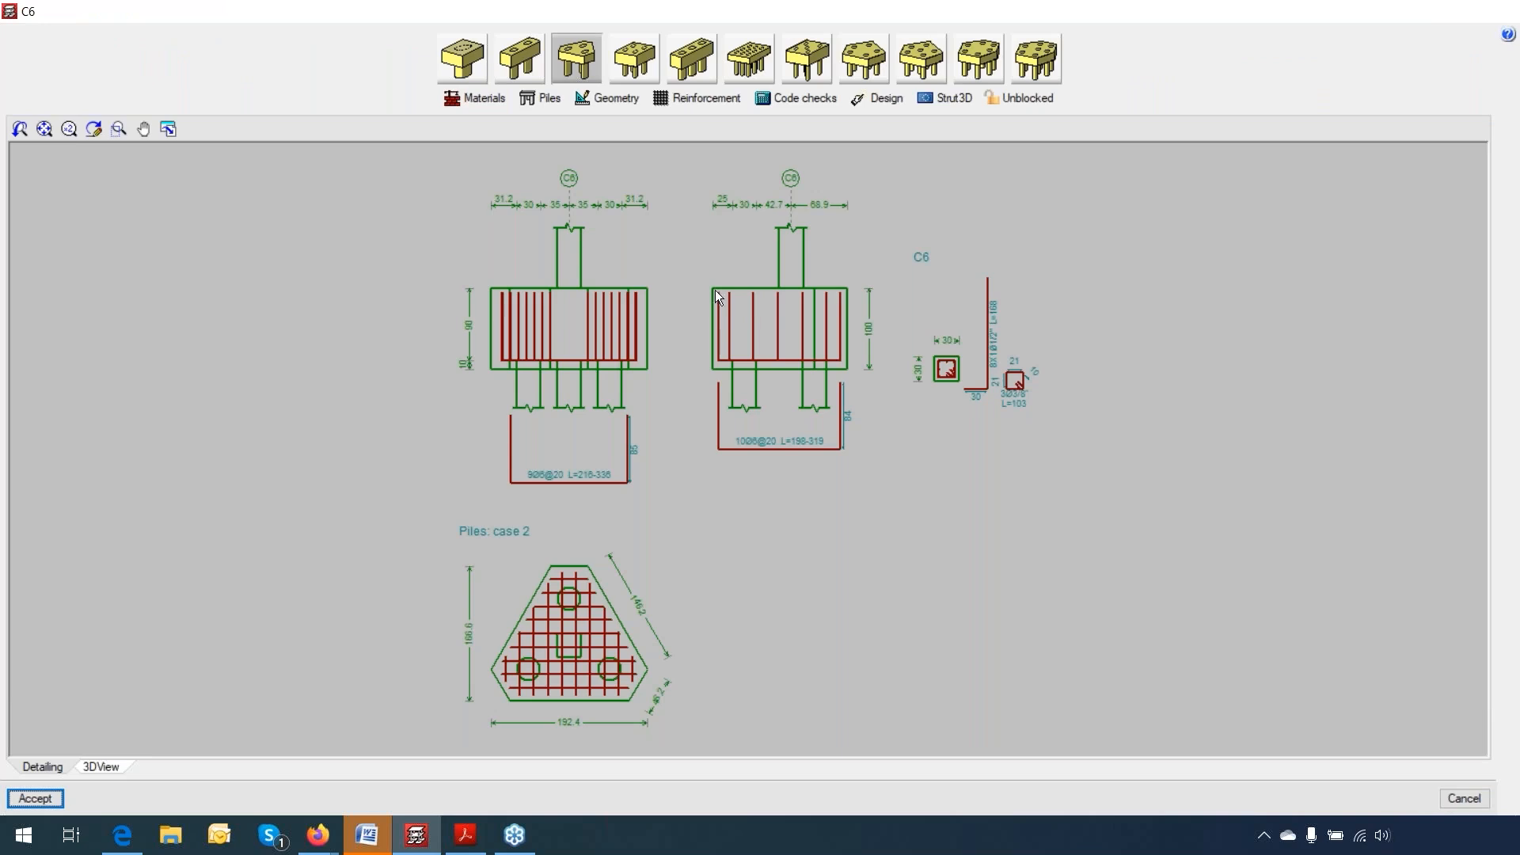
pyautogui.click(891, 102)
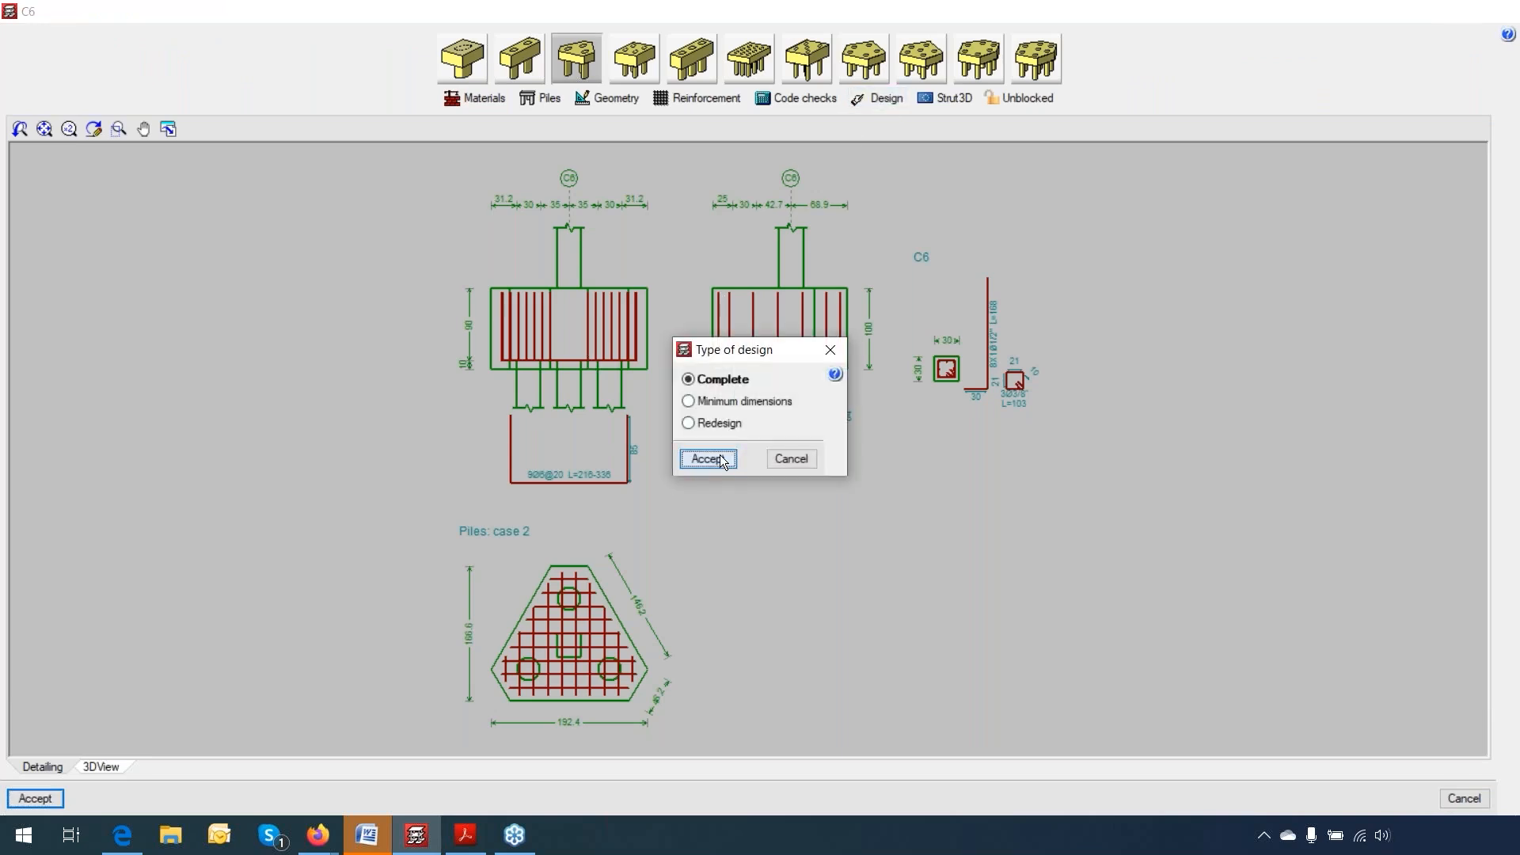
pyautogui.click(721, 461)
pyautogui.click(758, 463)
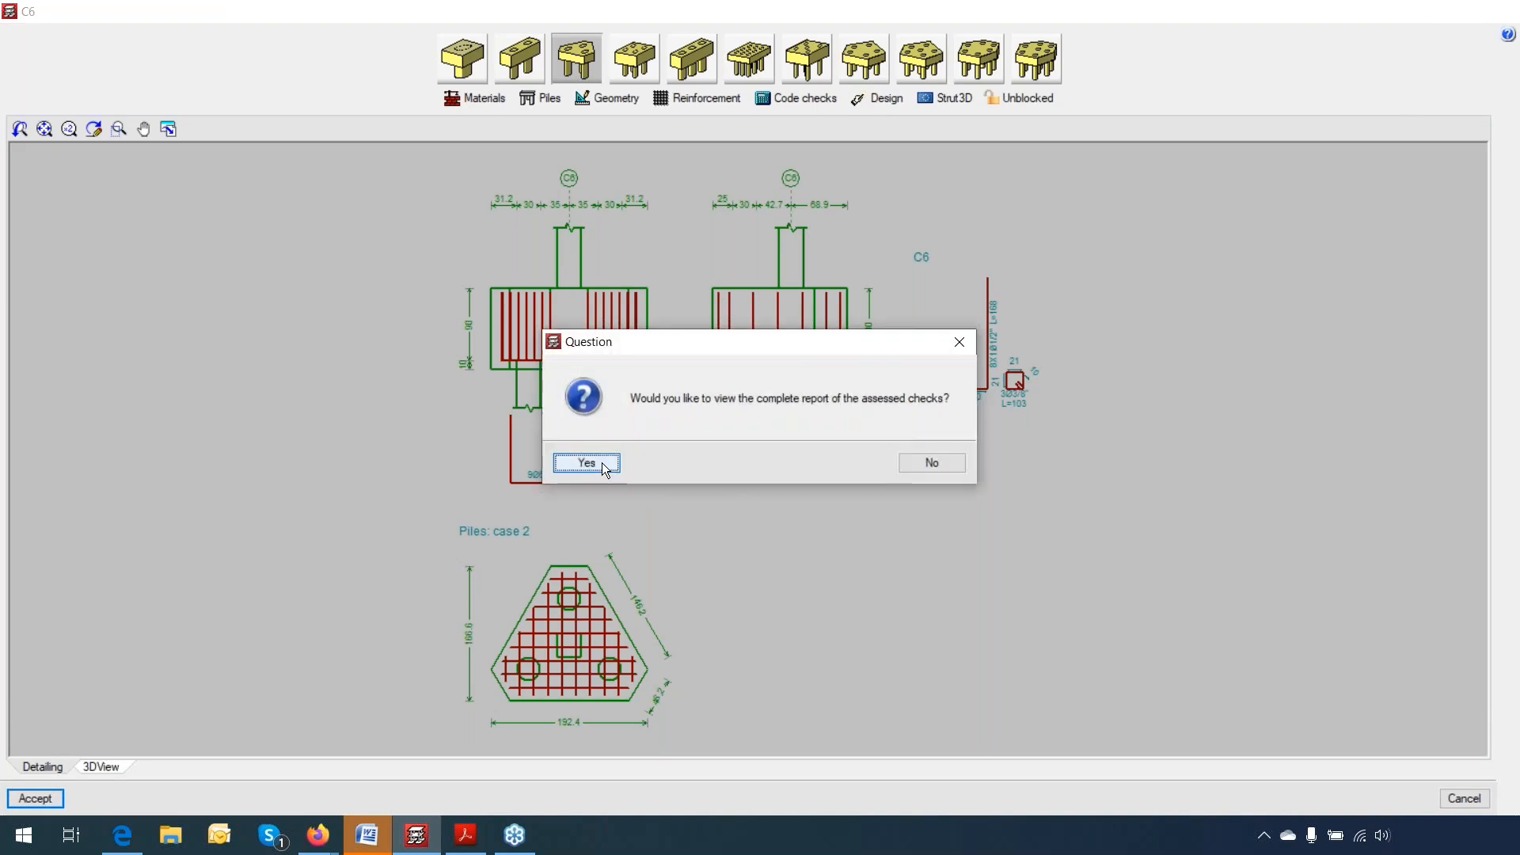
pyautogui.click(602, 462)
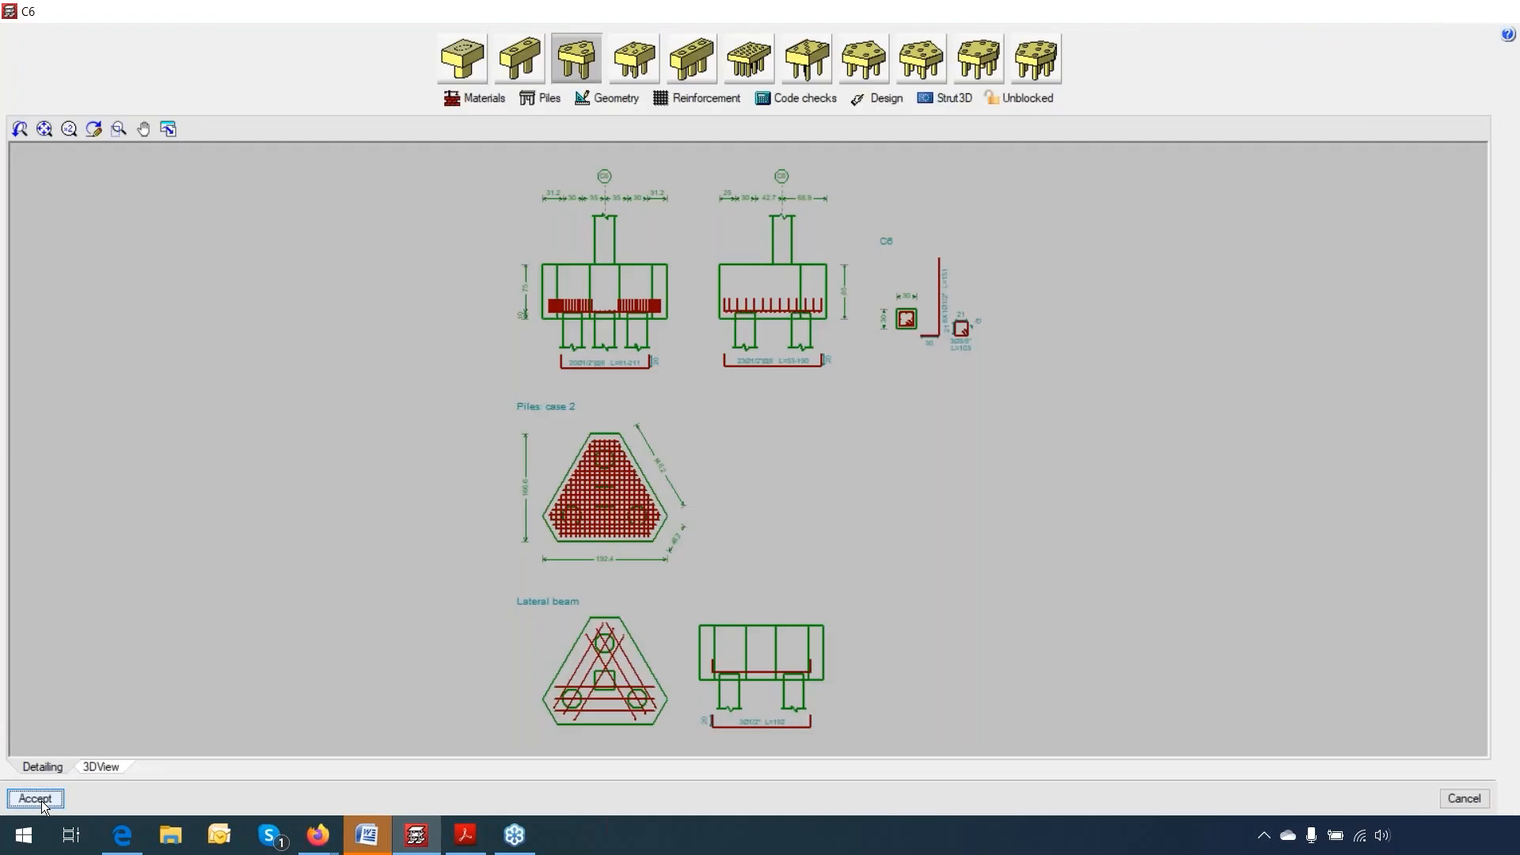
pyautogui.click(42, 801)
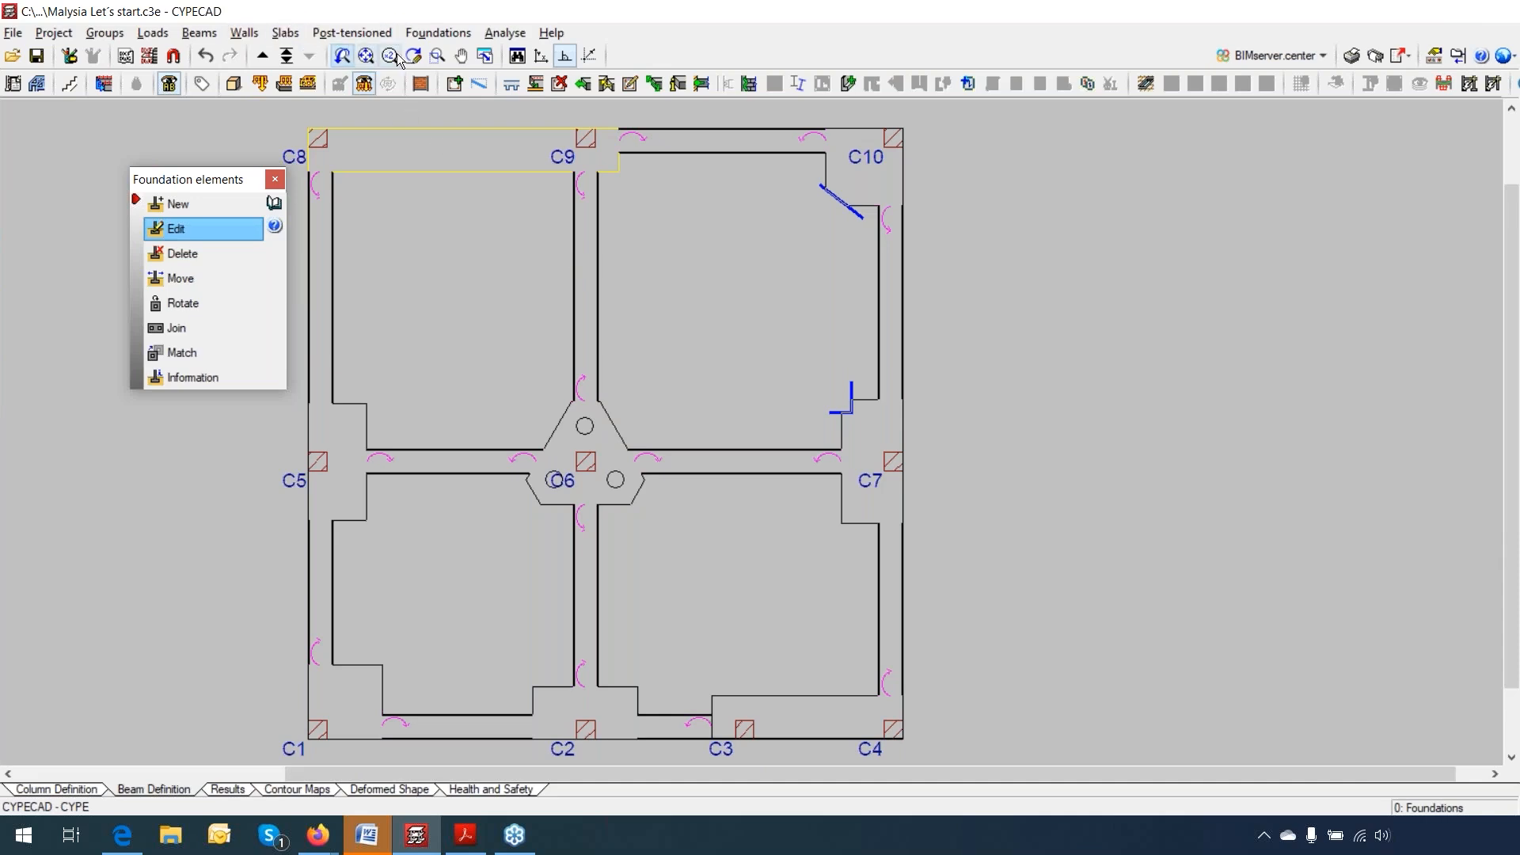
# Step: Open the design of the strap beam between the C6 pile cap and the C8-C9 footing for editing
pyautogui.click(465, 37)
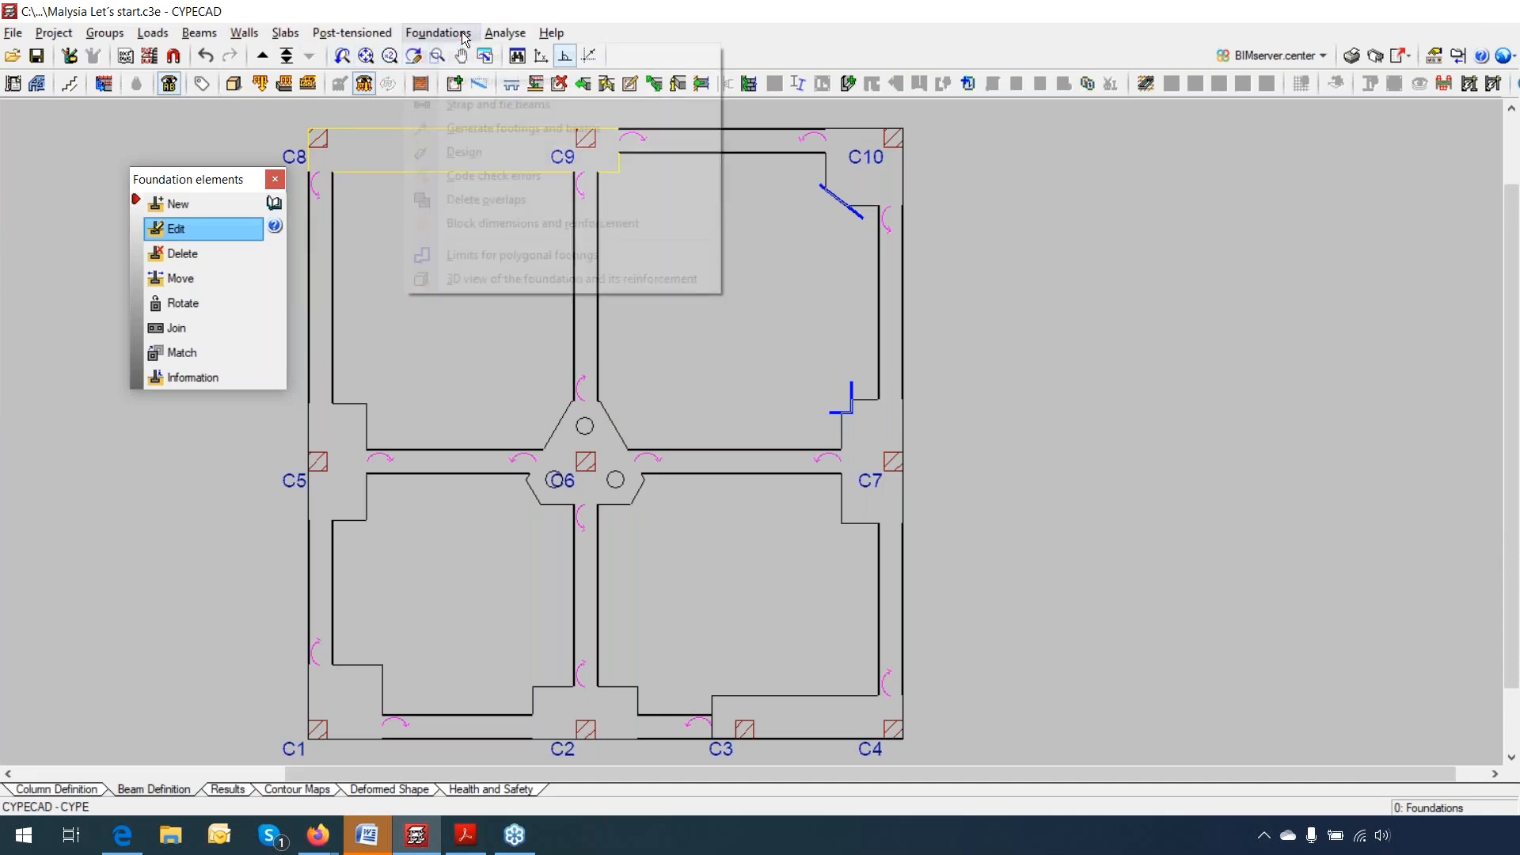
pyautogui.click(468, 103)
pyautogui.click(469, 103)
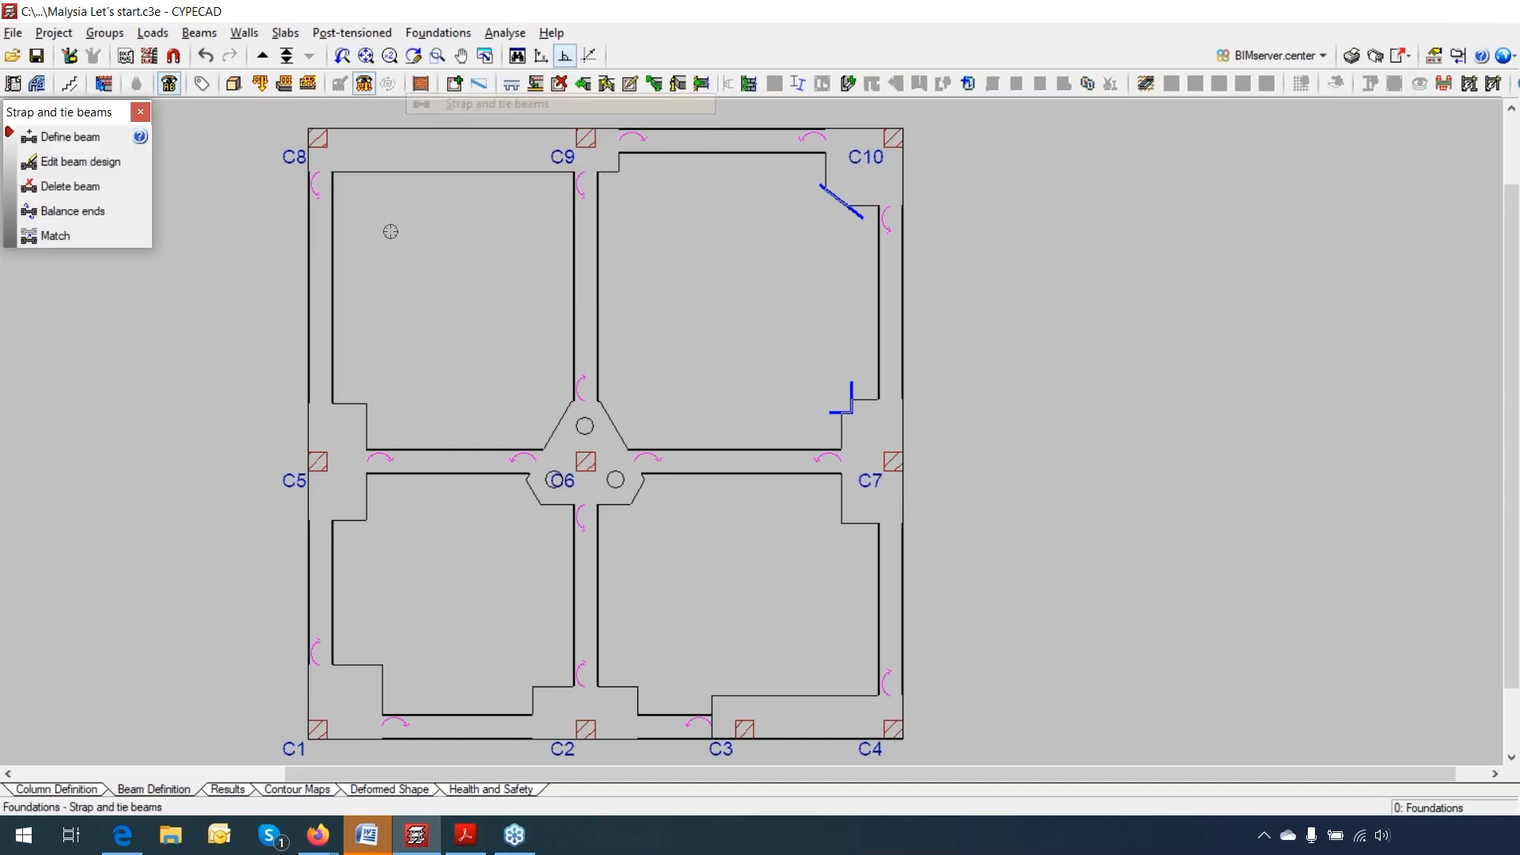
pyautogui.click(80, 161)
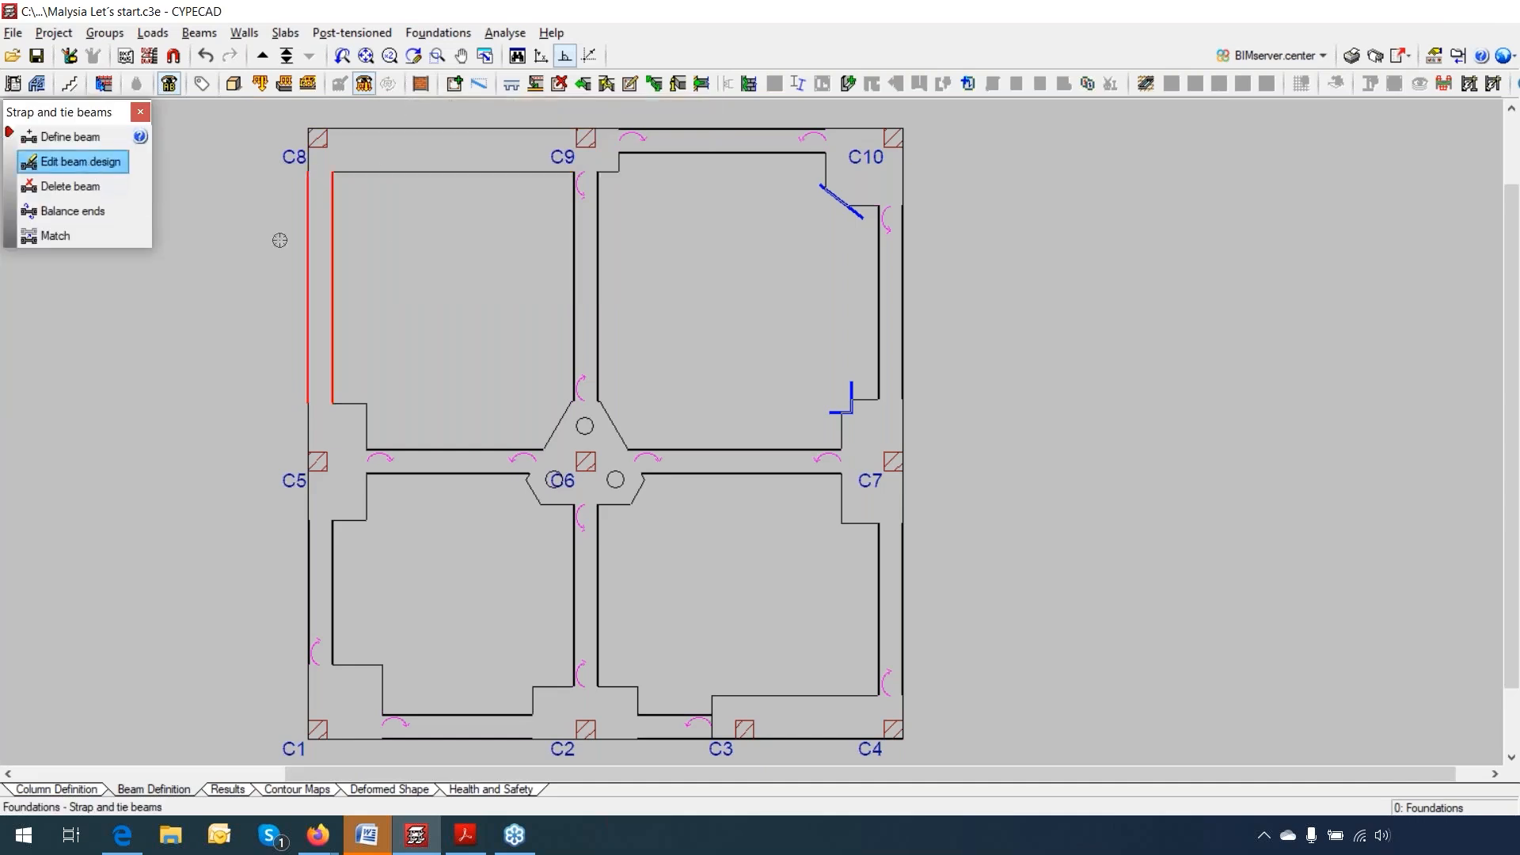
pyautogui.click(581, 269)
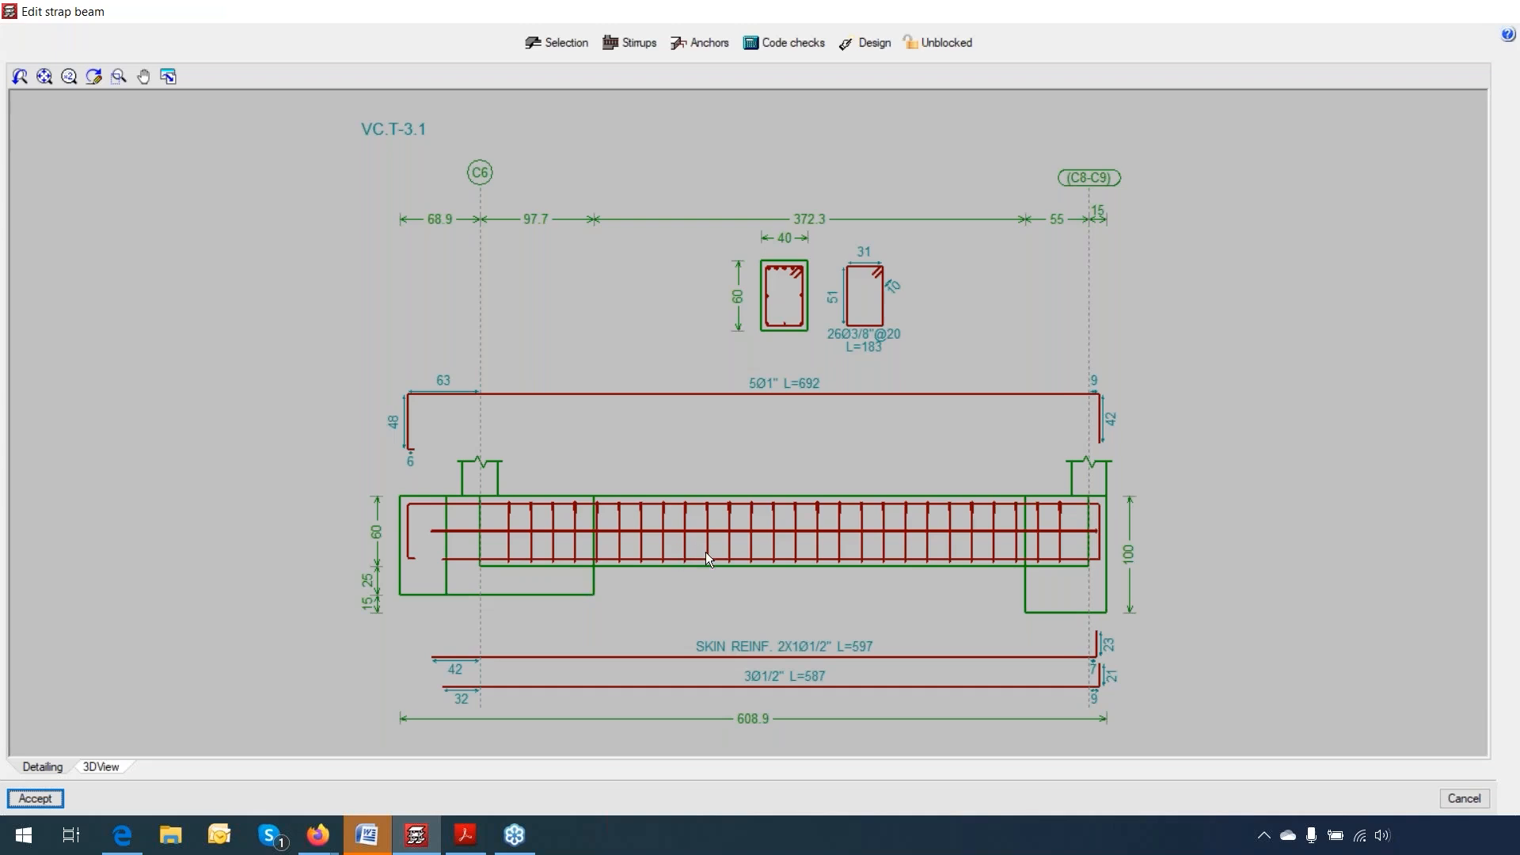
pyautogui.scroll(1, 707, 558)
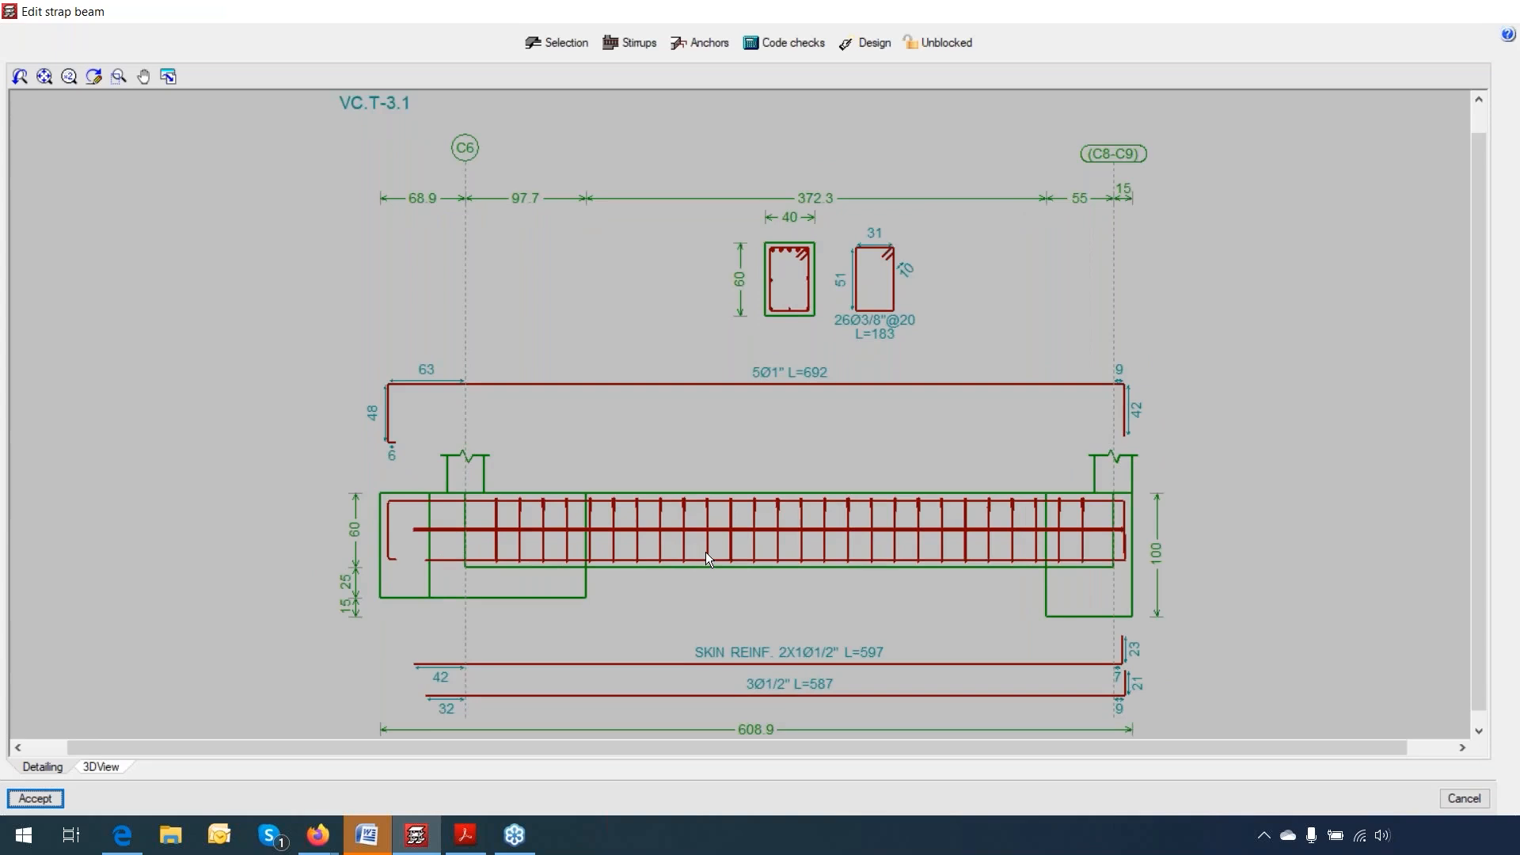
# Step: Examine the strap beam's available section types, stirrup placement options and anchorage lengths without changing them
pyautogui.click(566, 45)
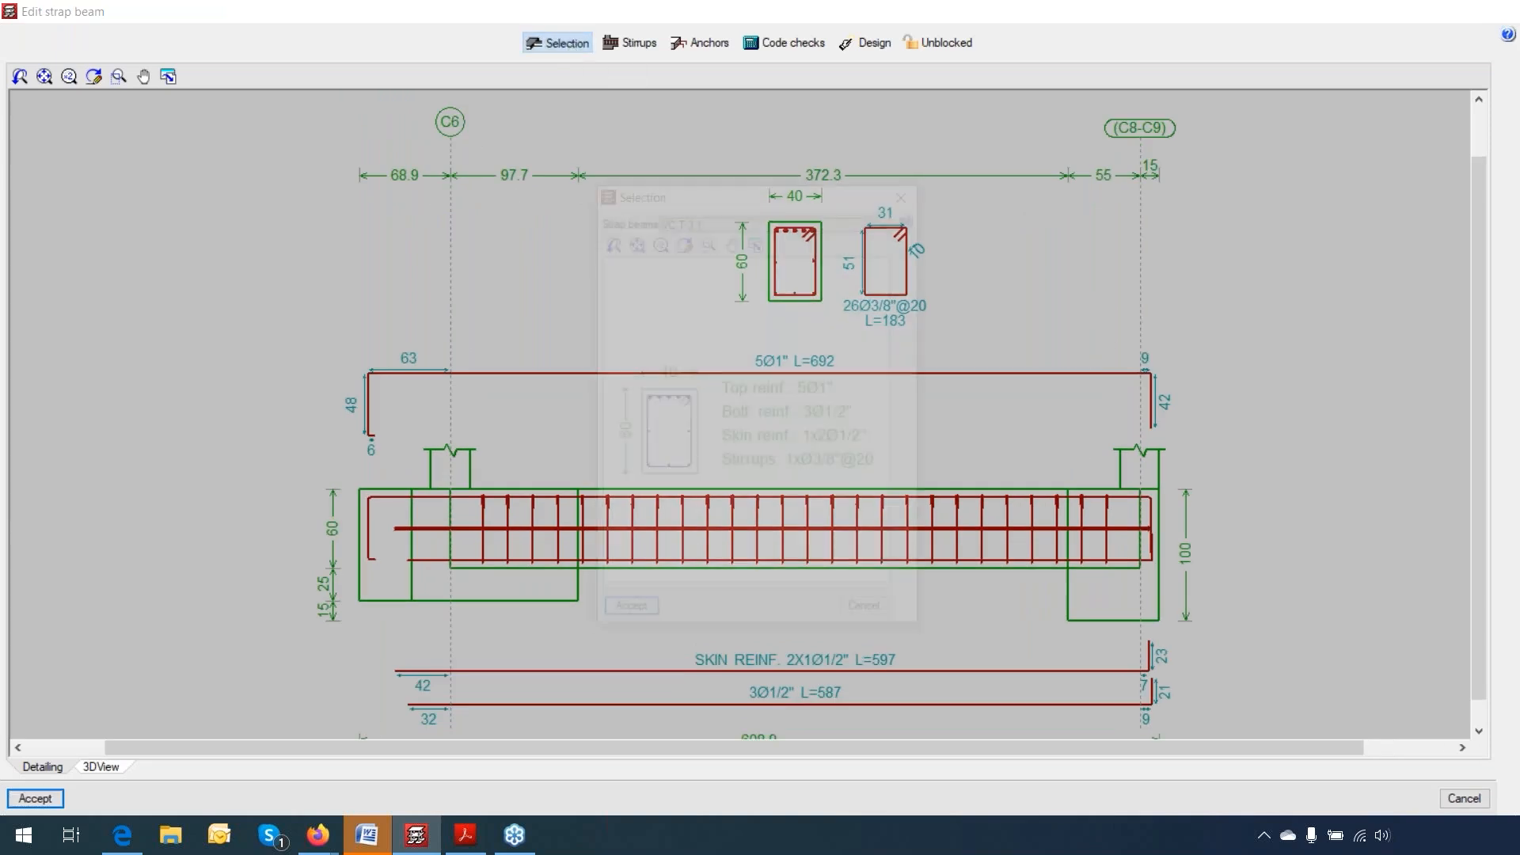
pyautogui.click(889, 220)
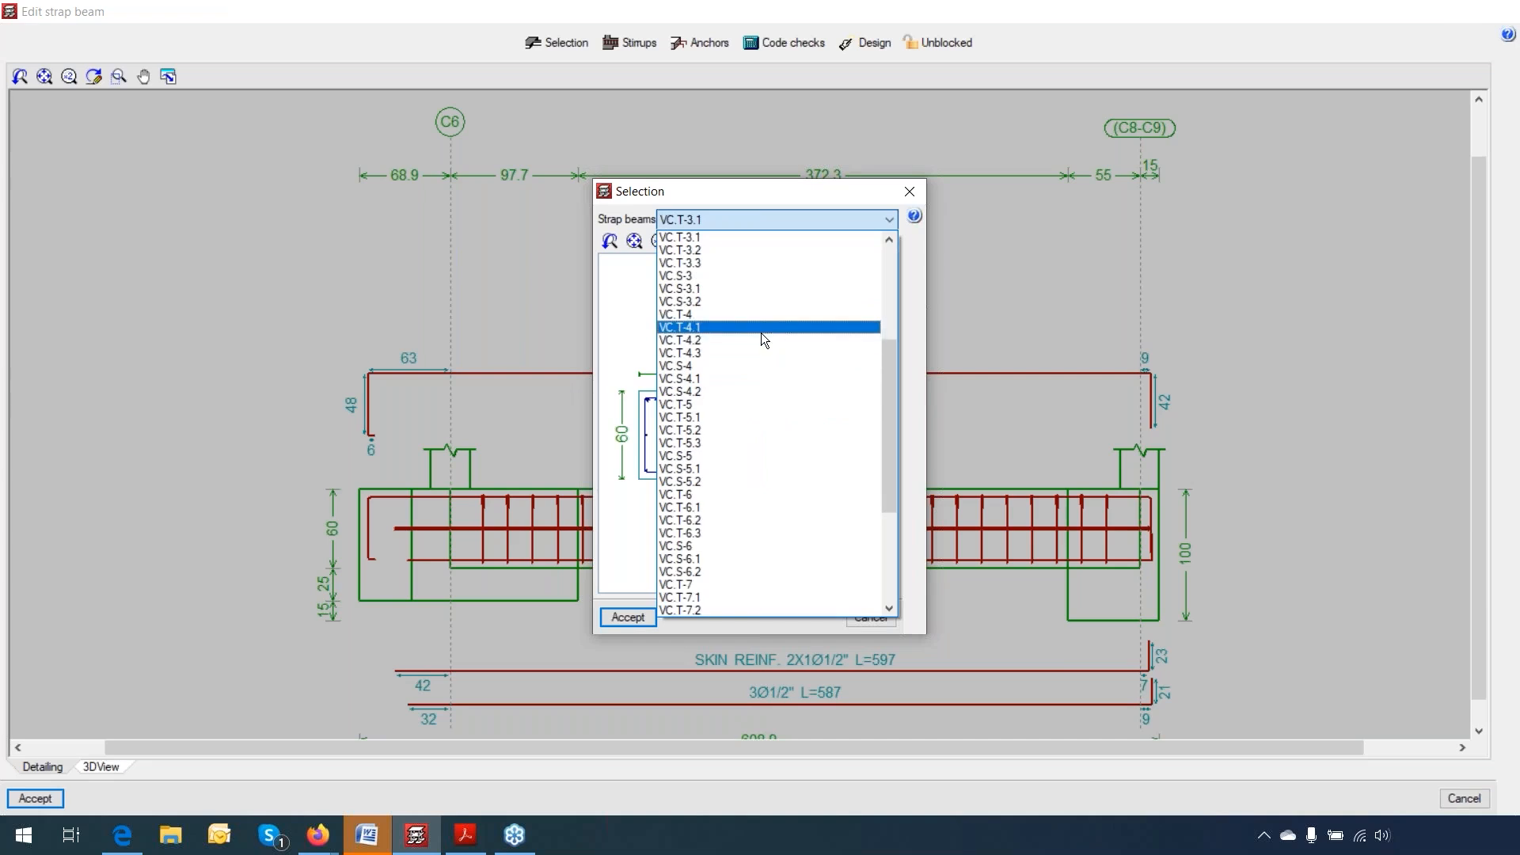
pyautogui.click(910, 190)
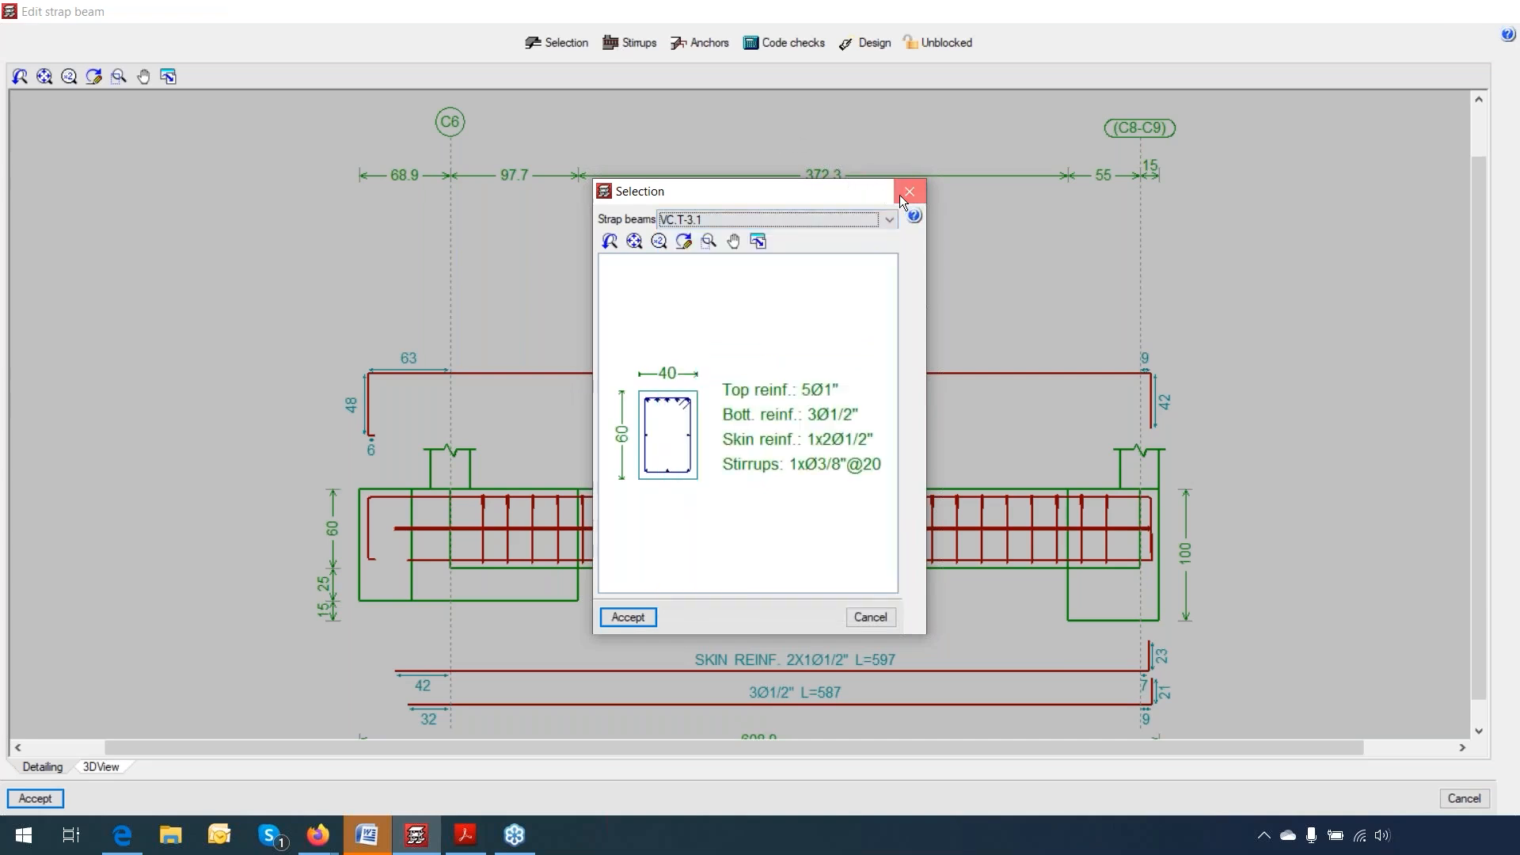
pyautogui.click(907, 193)
pyautogui.click(630, 42)
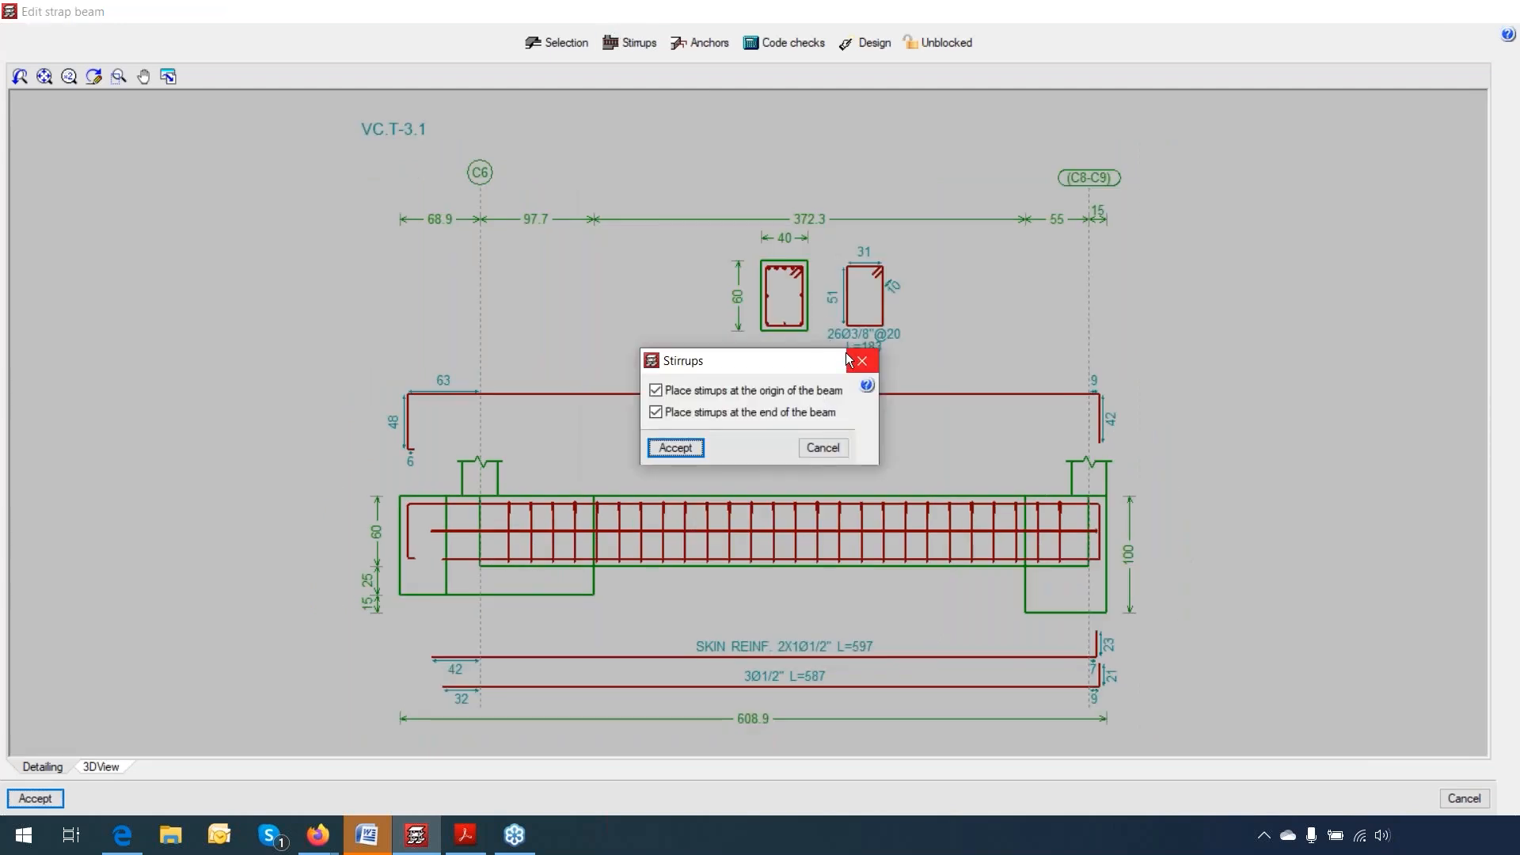
pyautogui.click(862, 361)
pyautogui.click(699, 42)
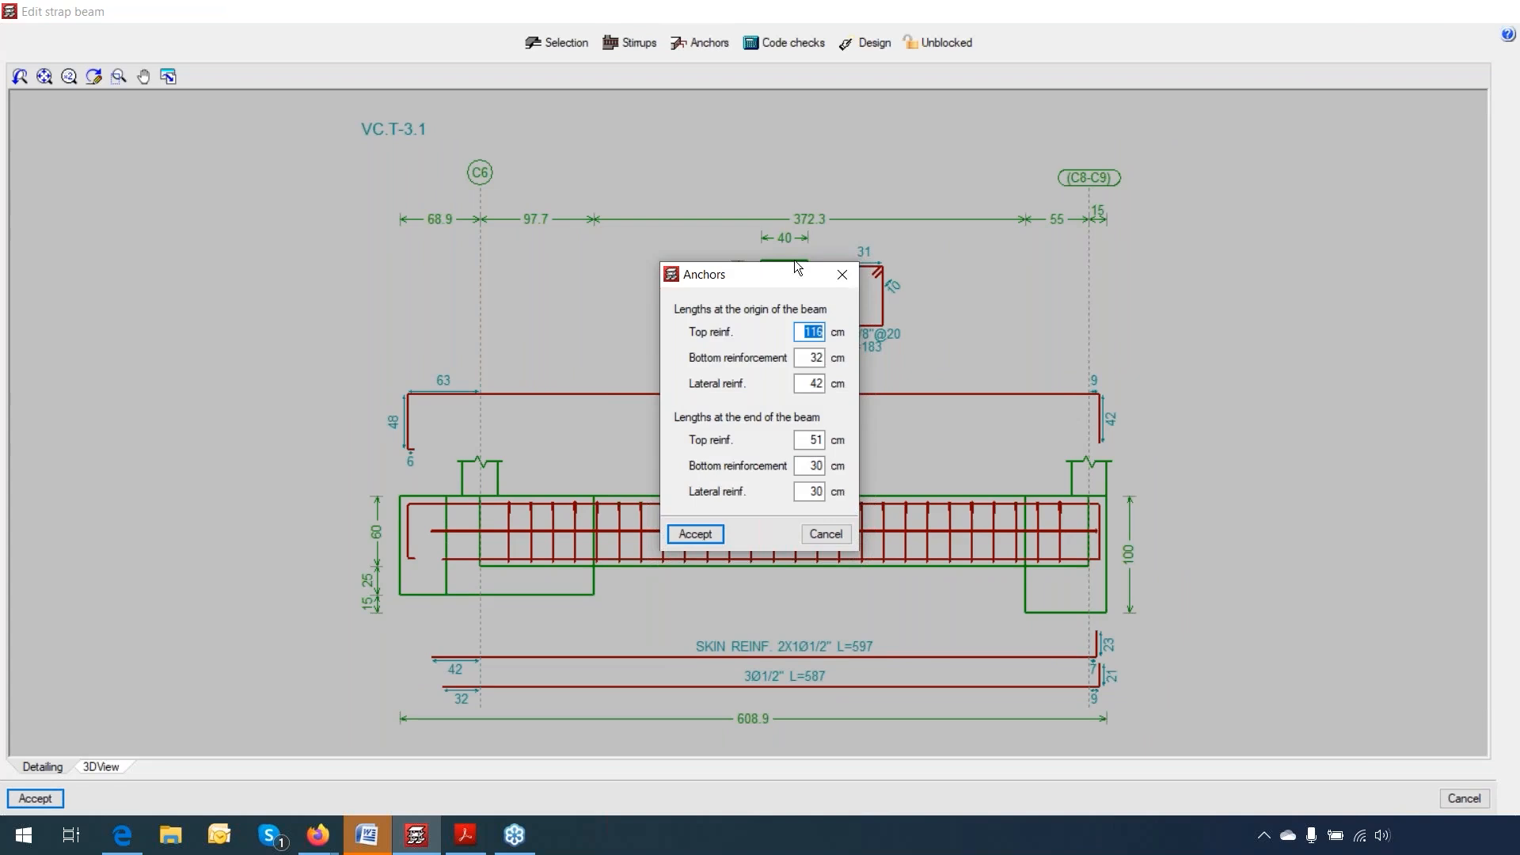
pyautogui.click(842, 274)
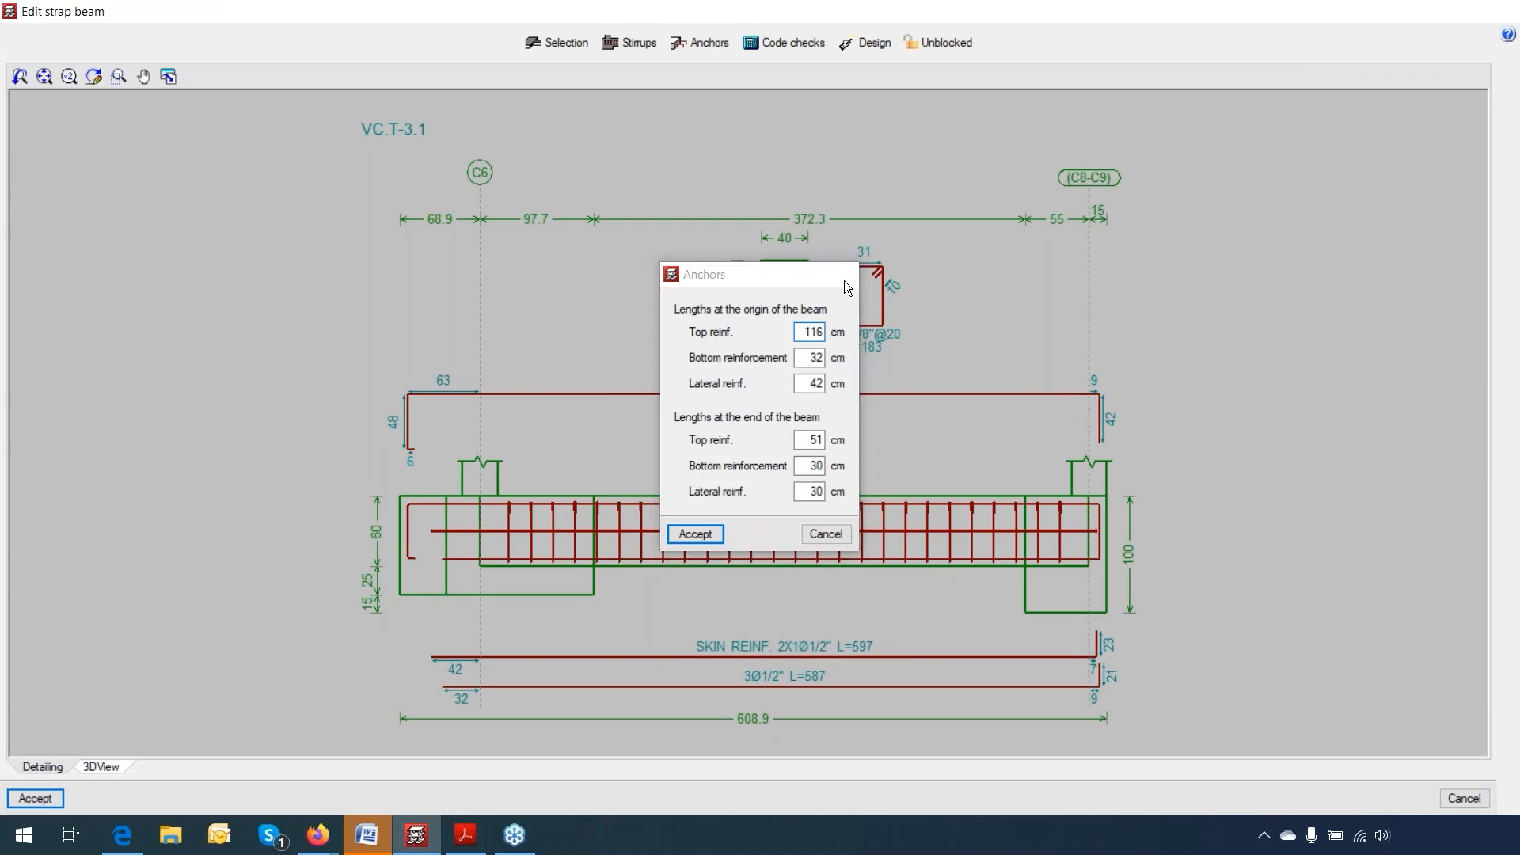
# Step: Run the strap beam's code checks and review the complete report through the flexure and anchorage length checks
pyautogui.click(805, 46)
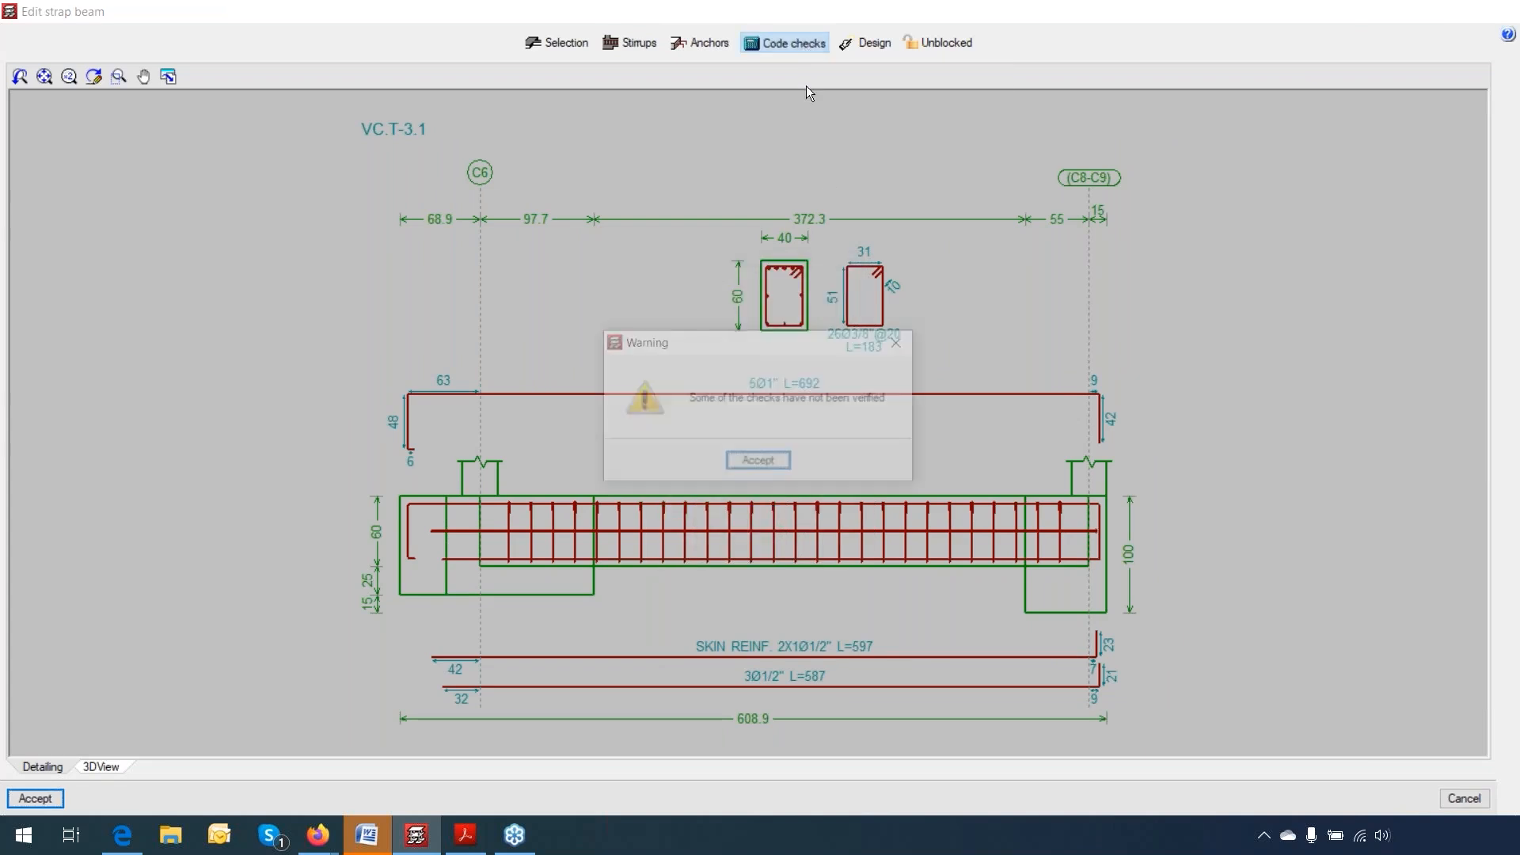
pyautogui.click(773, 464)
pyautogui.click(602, 461)
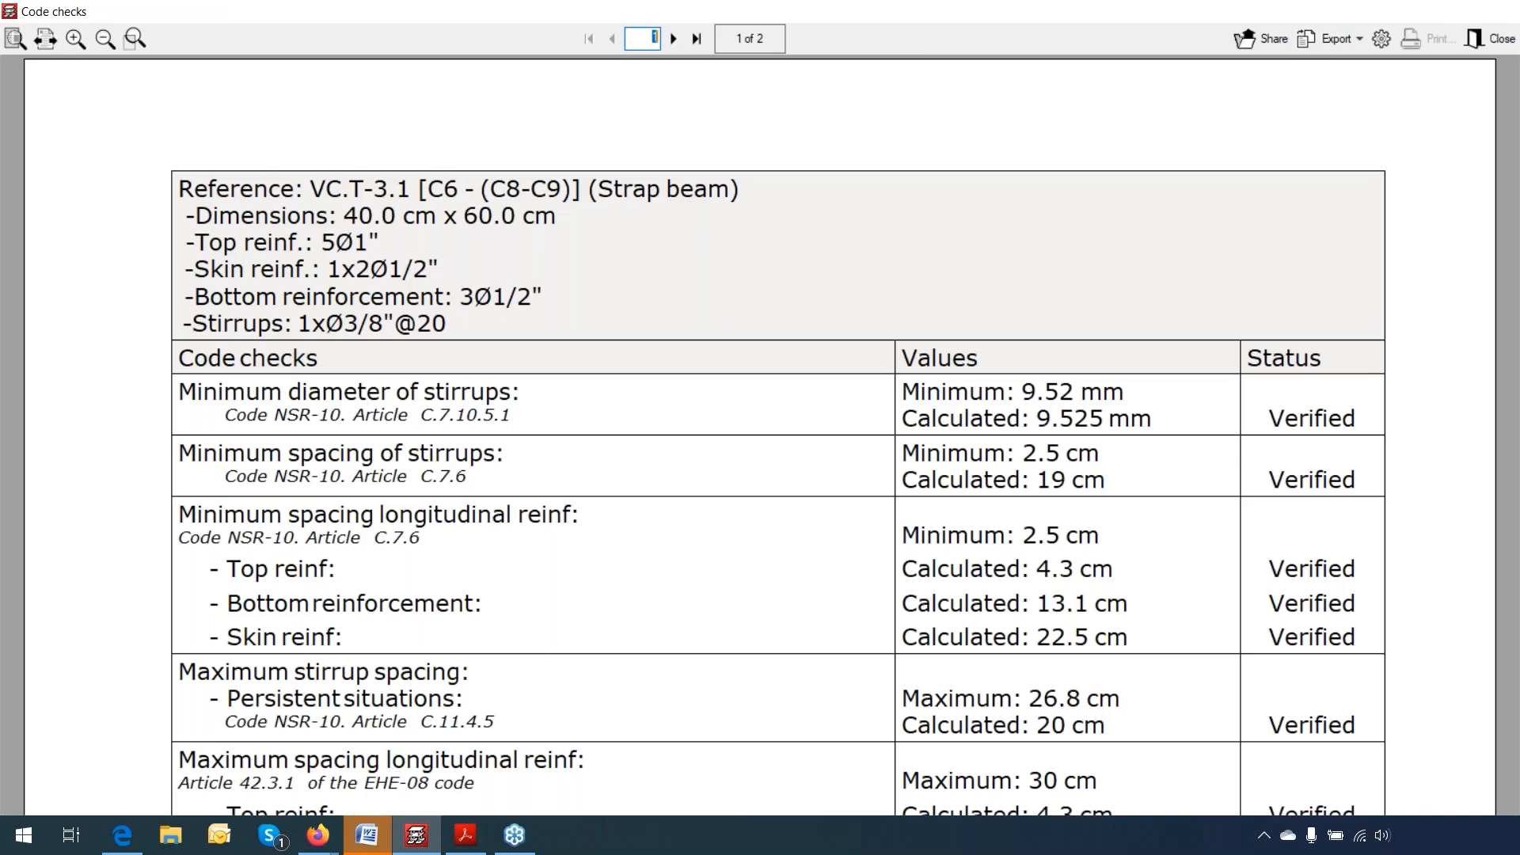
pyautogui.scroll(-5, 603, 471)
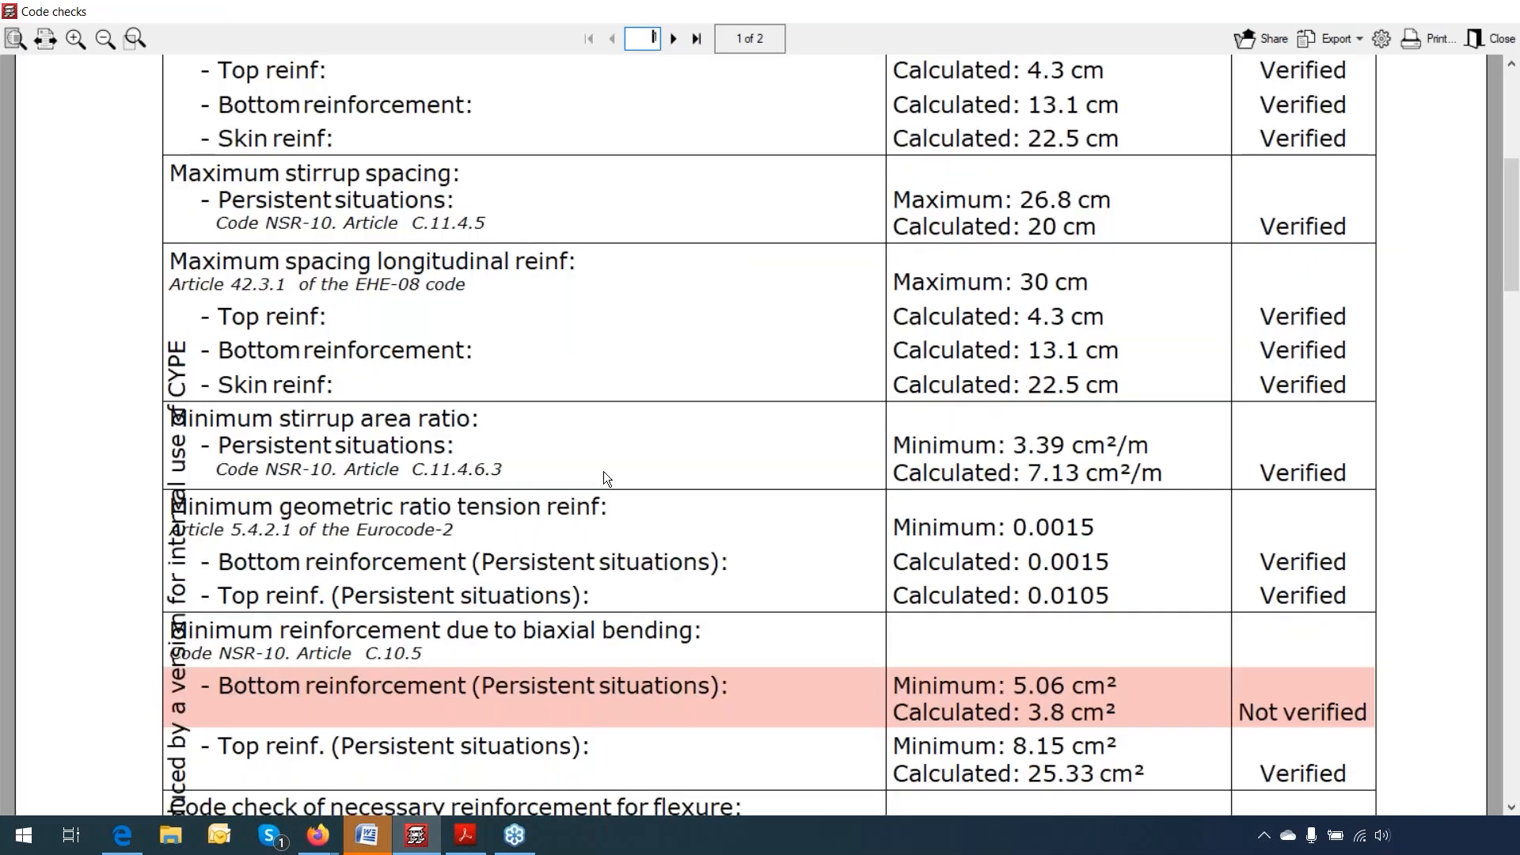
pyautogui.scroll(-2, 603, 471)
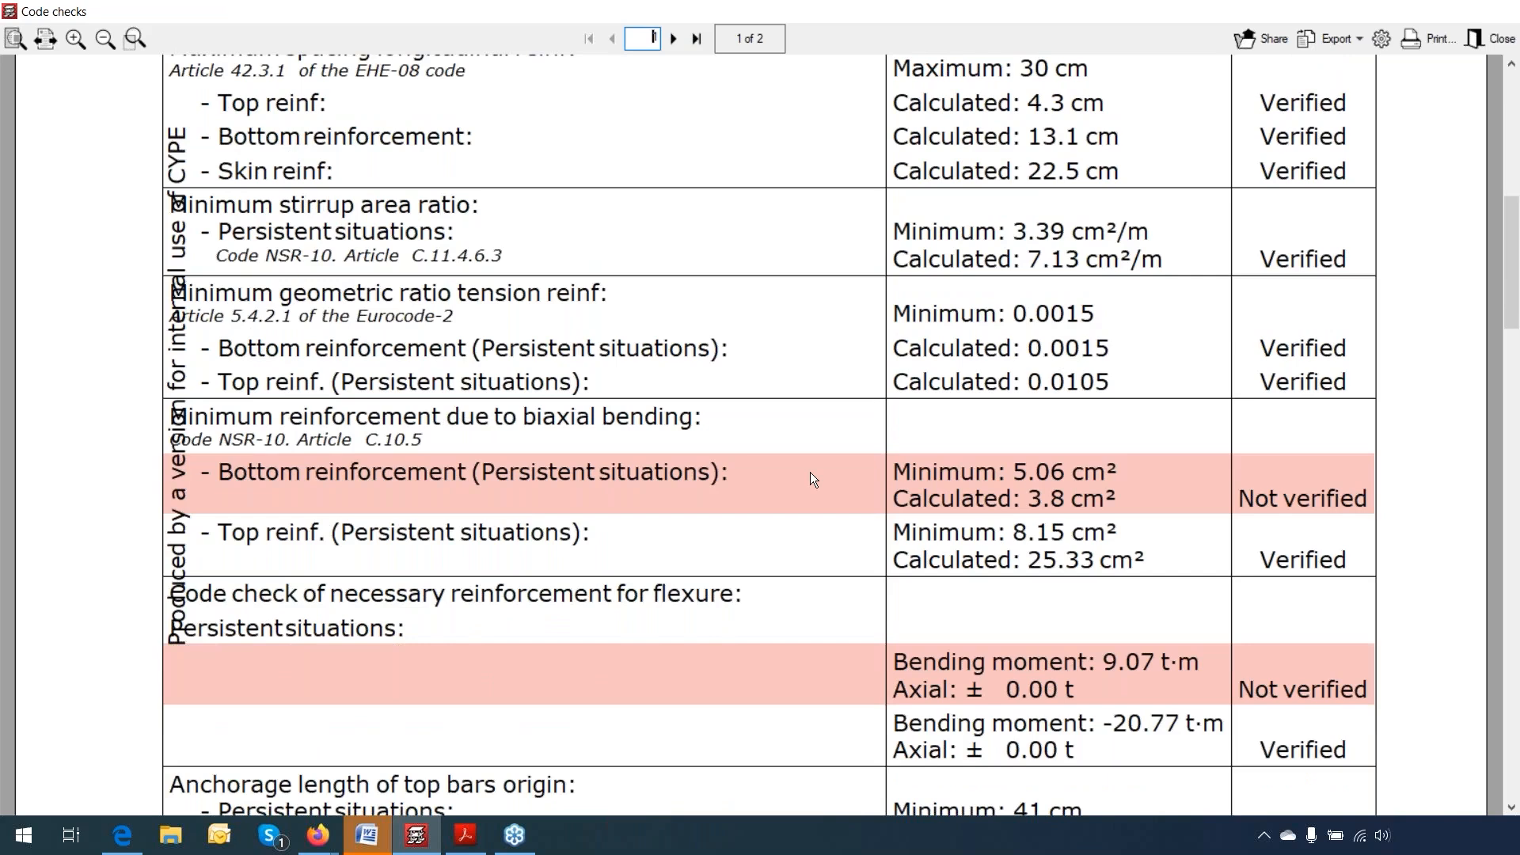
pyautogui.scroll(-1, 810, 479)
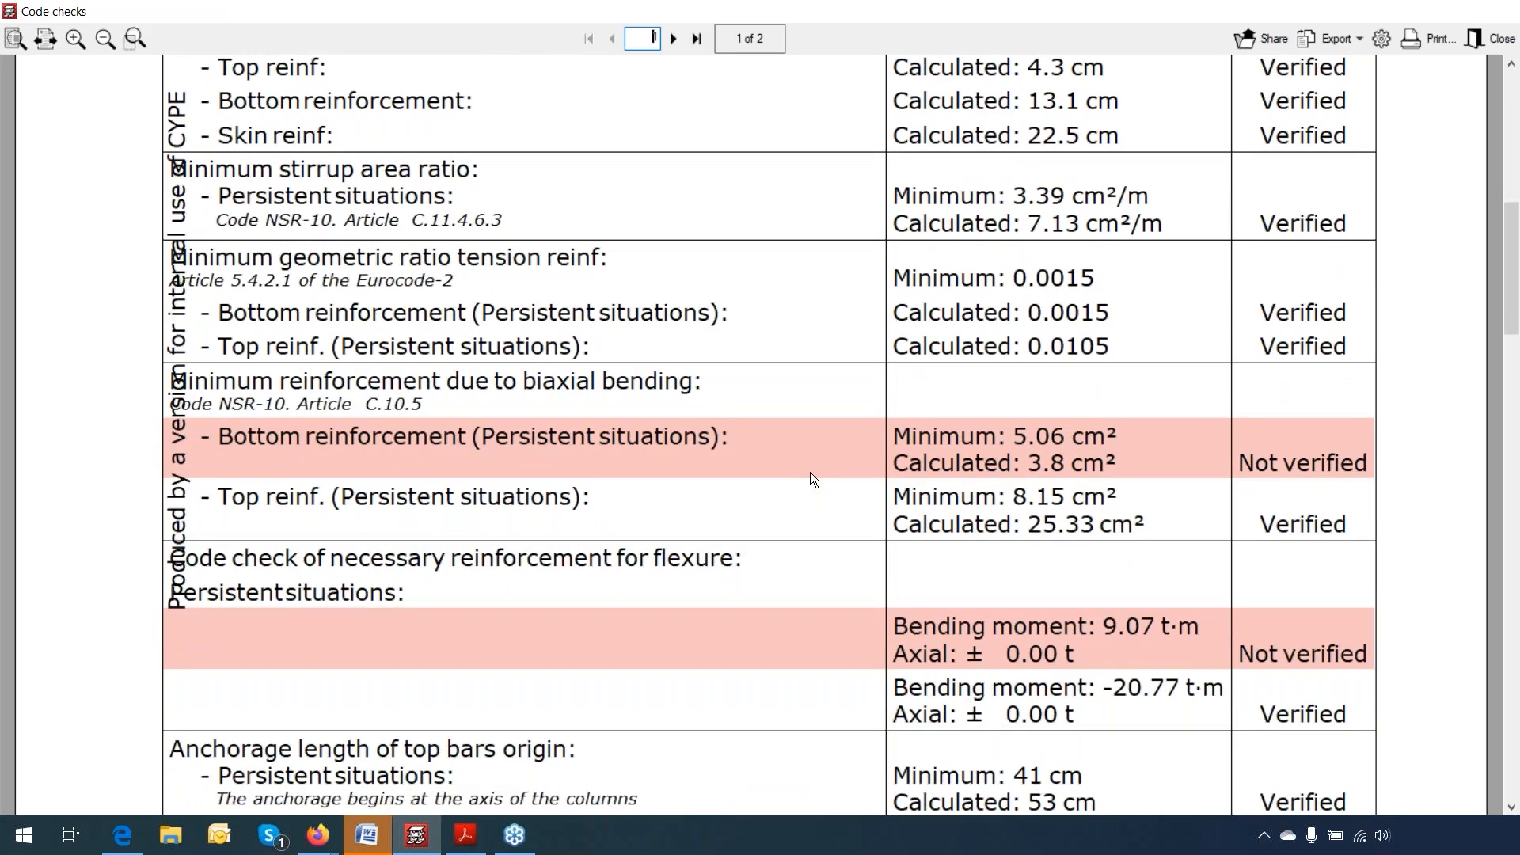
pyautogui.scroll(-2, 810, 472)
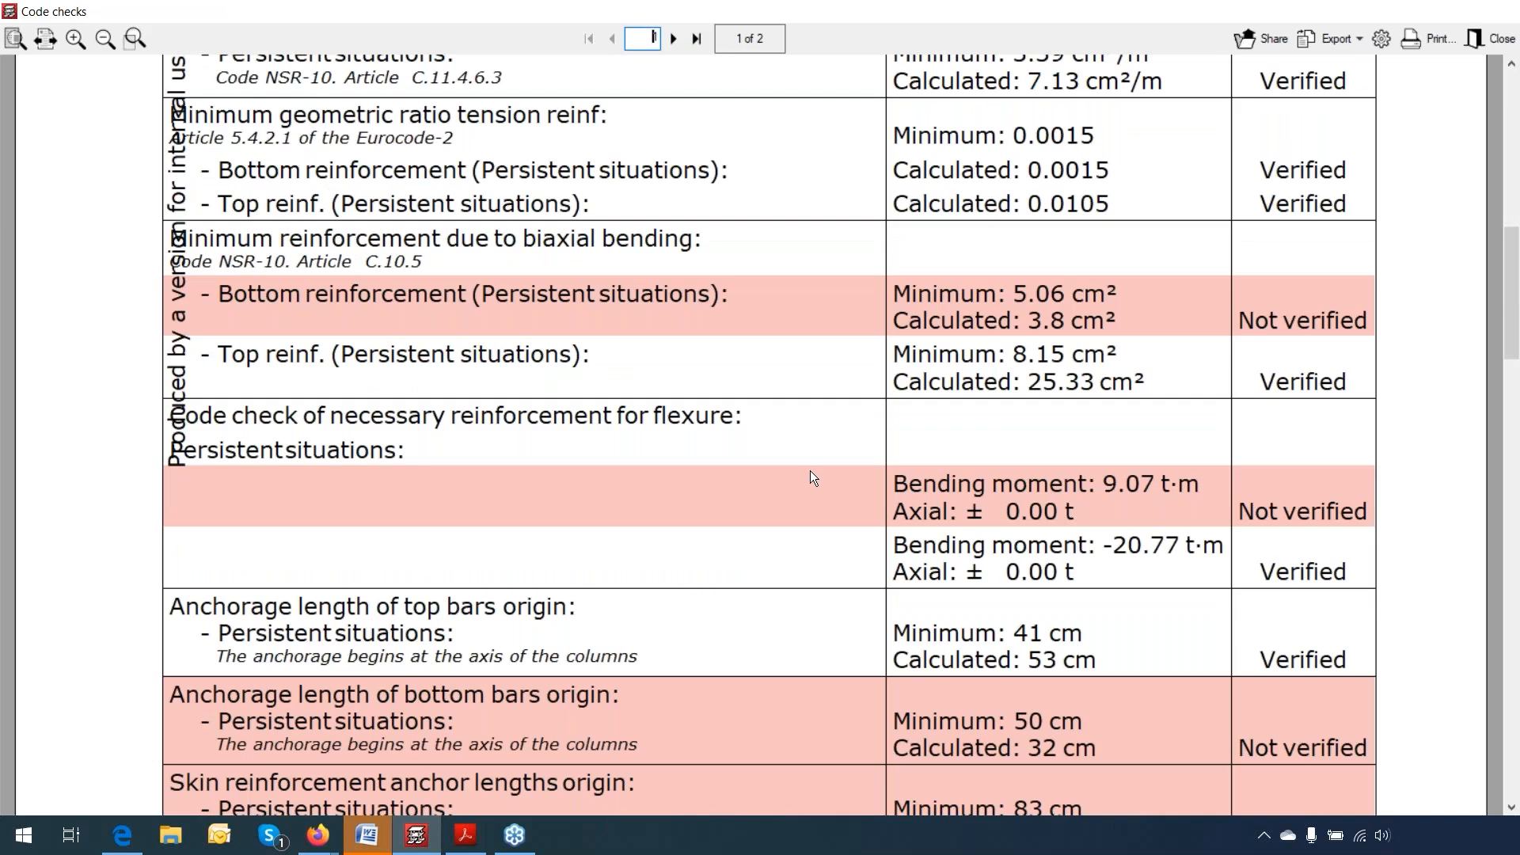
pyautogui.scroll(3, 1042, 455)
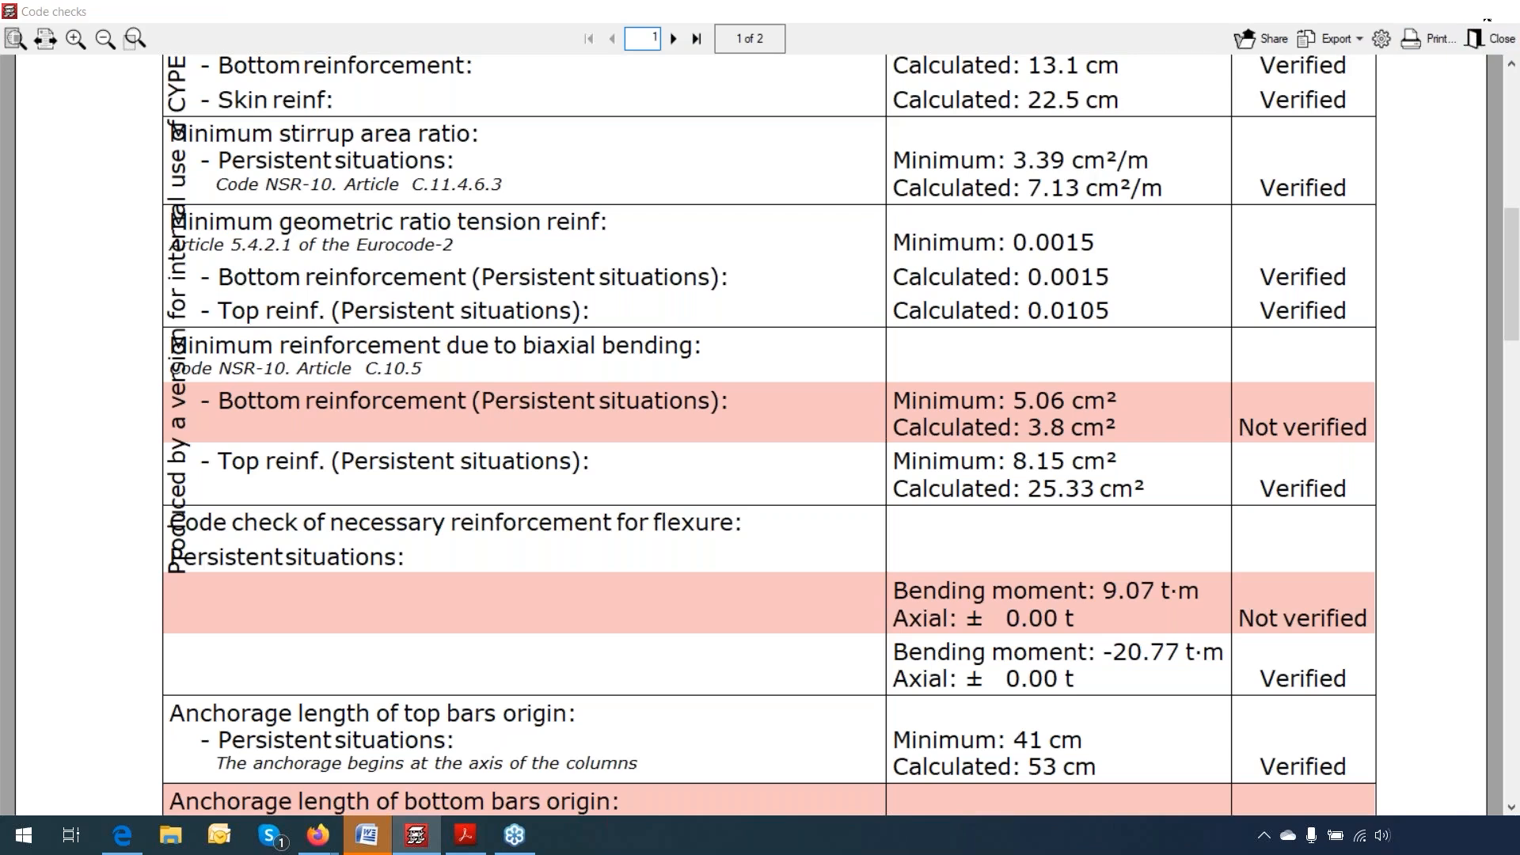
pyautogui.click(1491, 38)
# Step: Run a Complete design of the C6 to C8-C9 strap beam and review its check report and reinforcement detailing
pyautogui.click(854, 42)
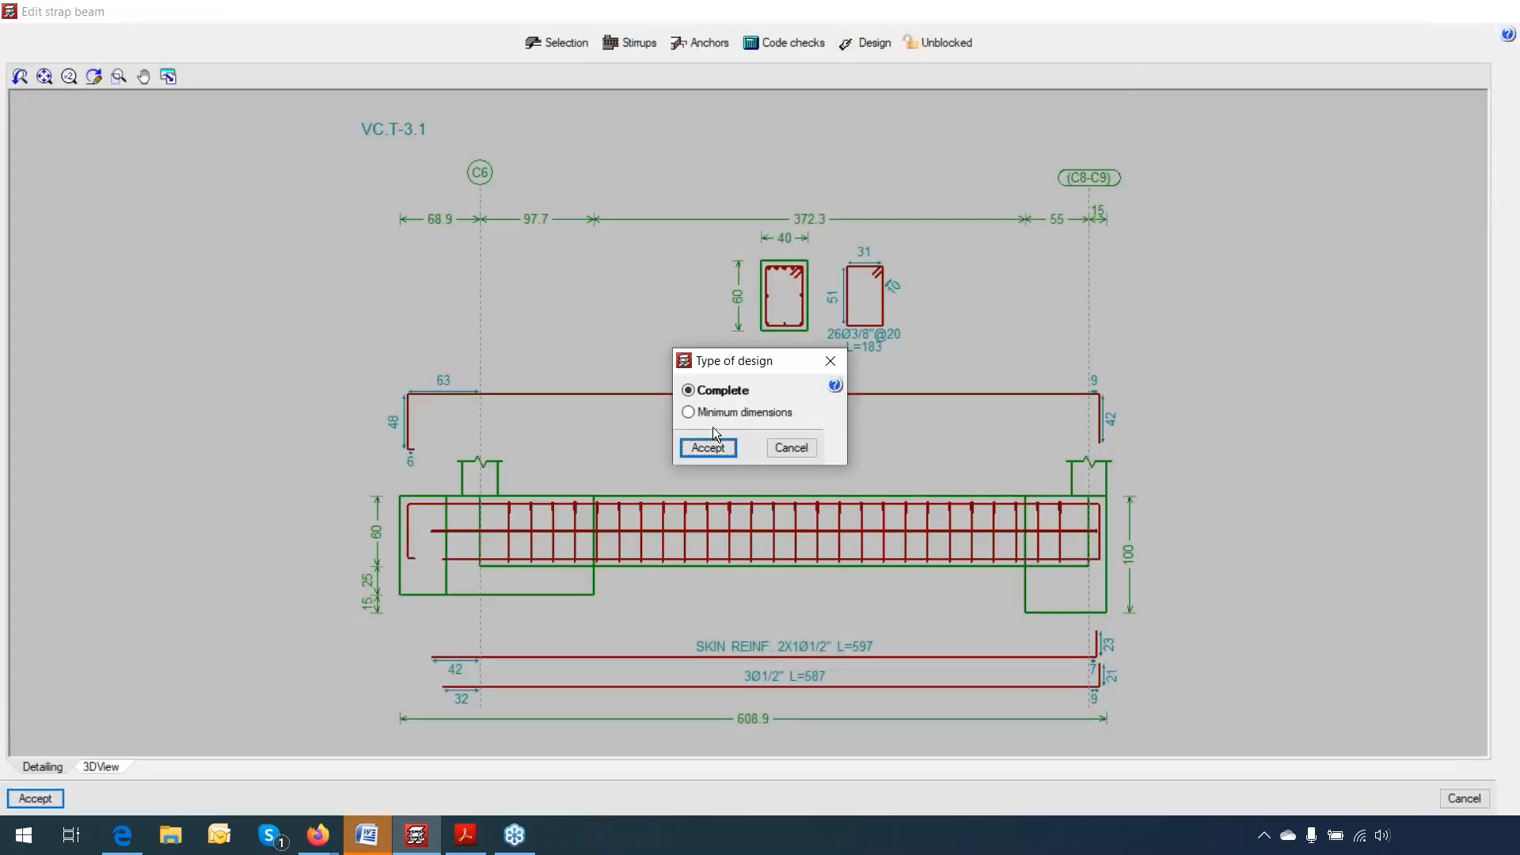
pyautogui.click(715, 450)
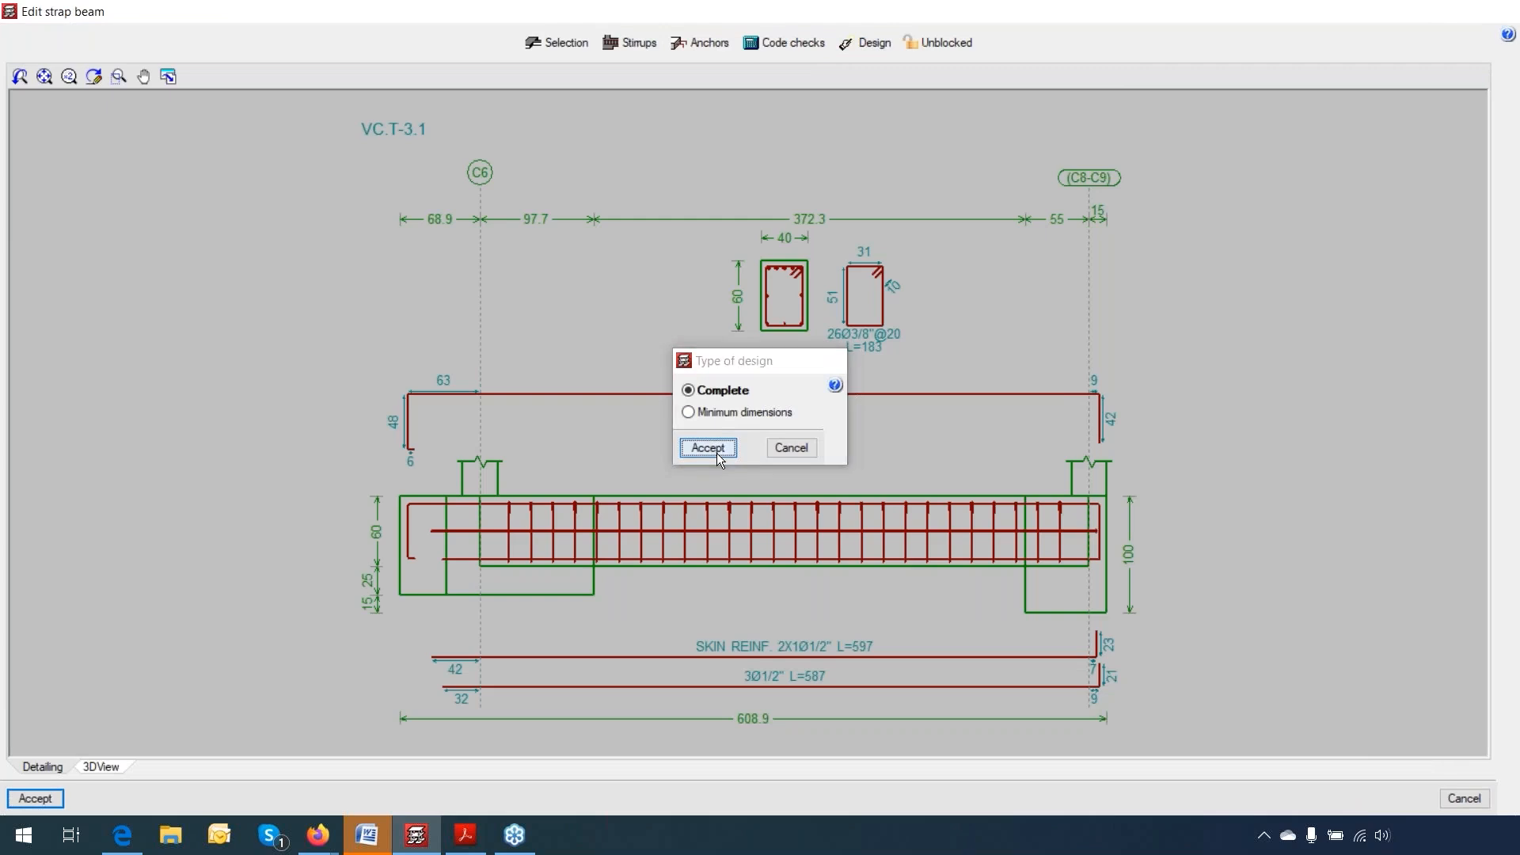
pyautogui.click(759, 460)
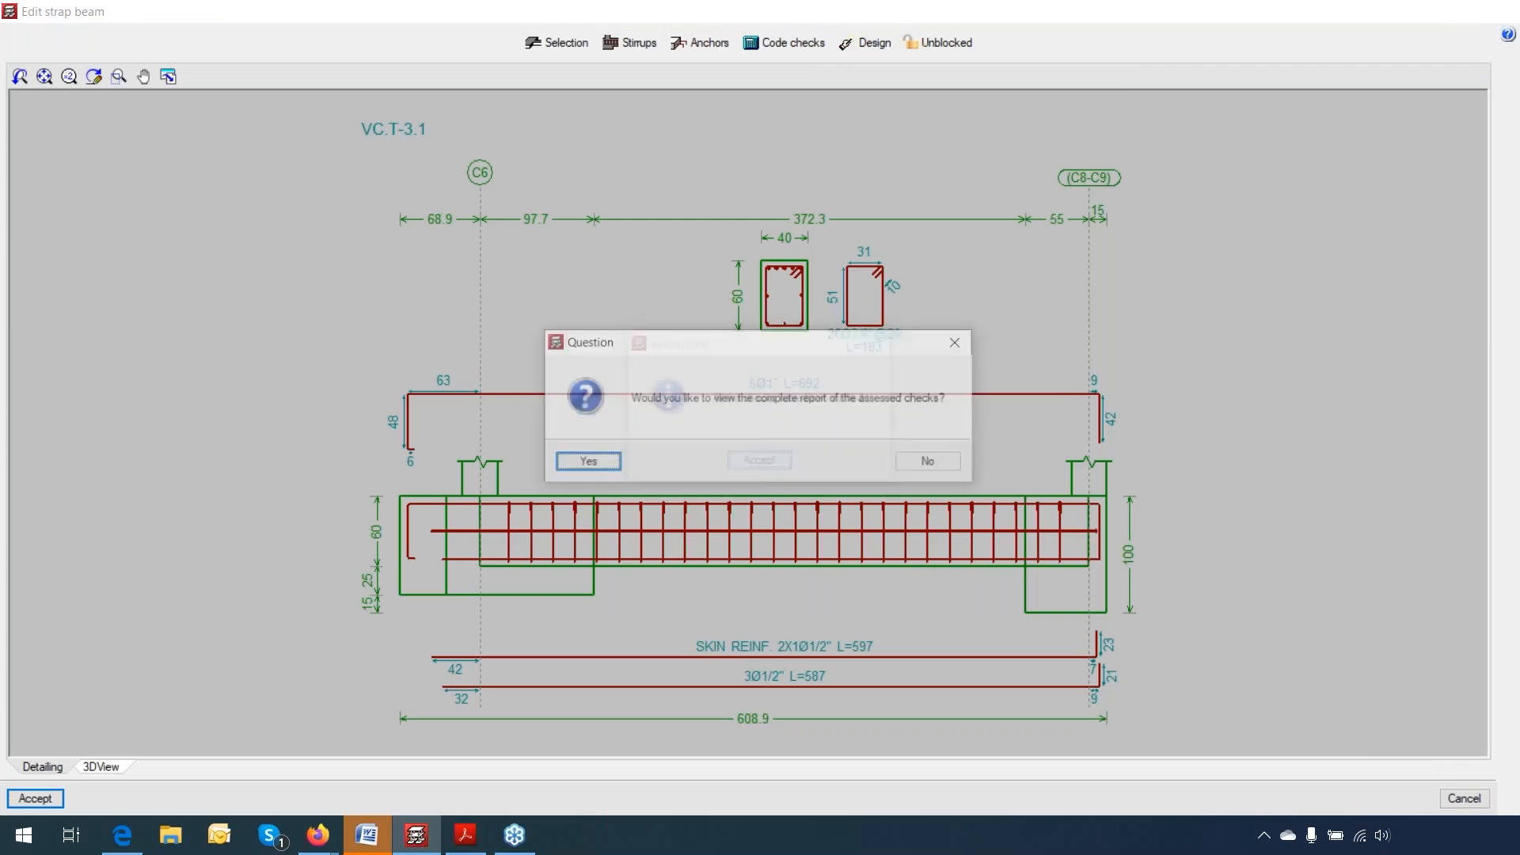
pyautogui.click(606, 462)
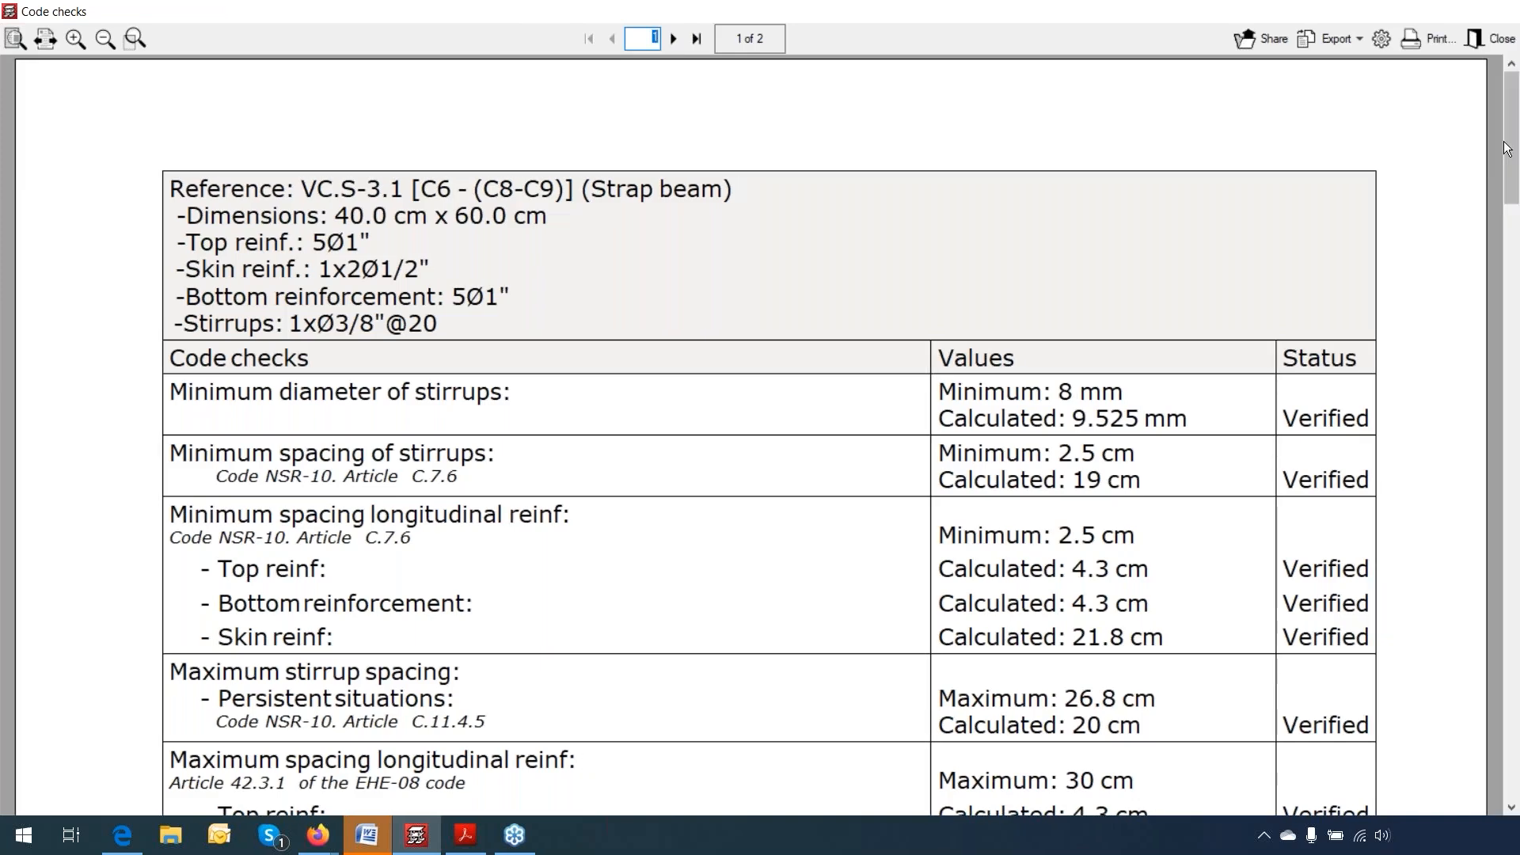
pyautogui.moveTo(1506, 148); pyautogui.dragTo(1506, 551)
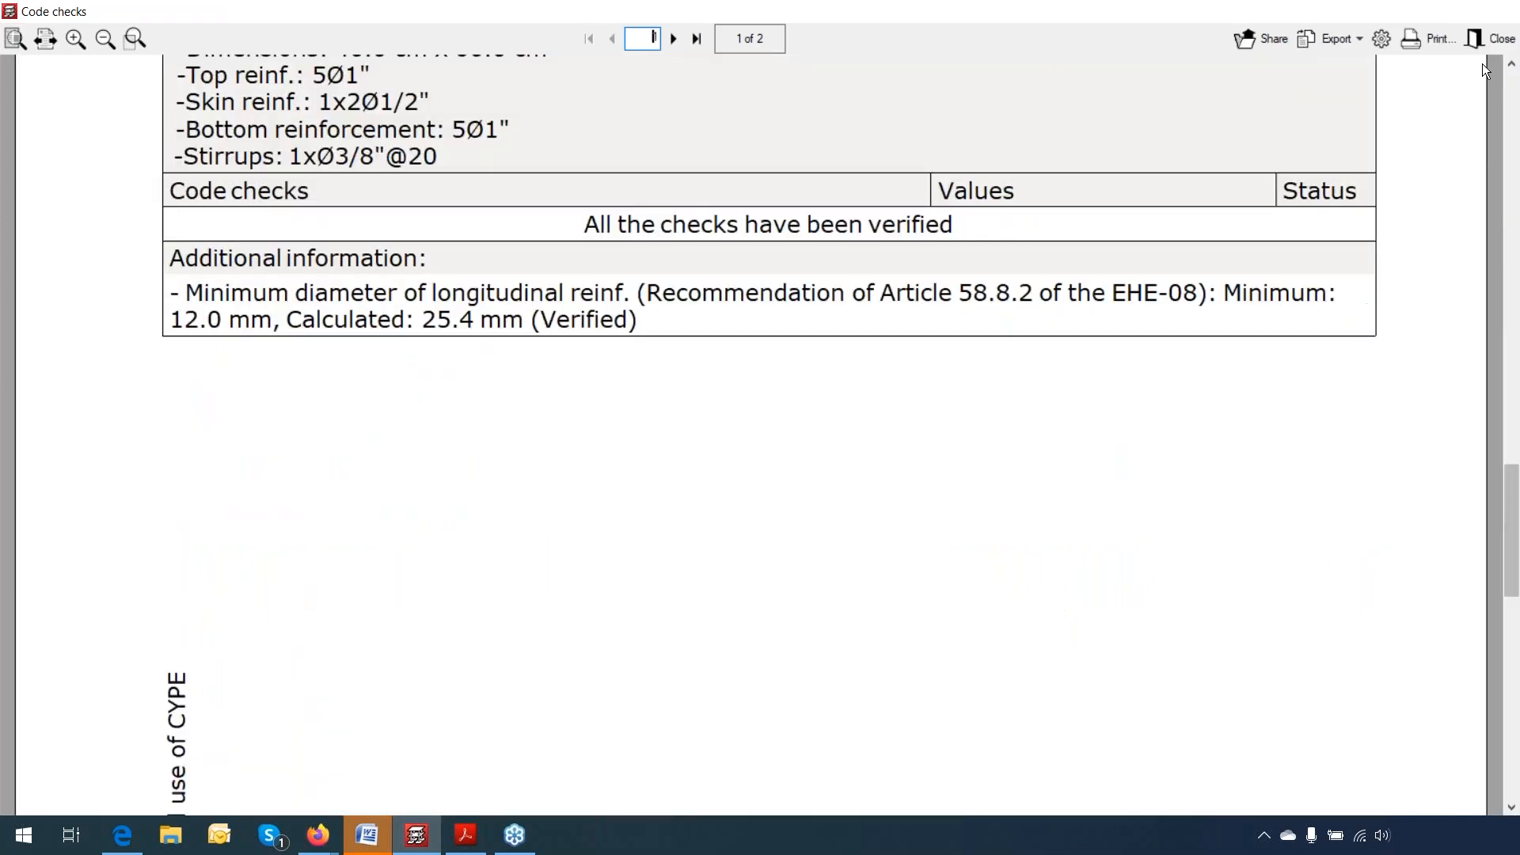
pyautogui.click(1491, 38)
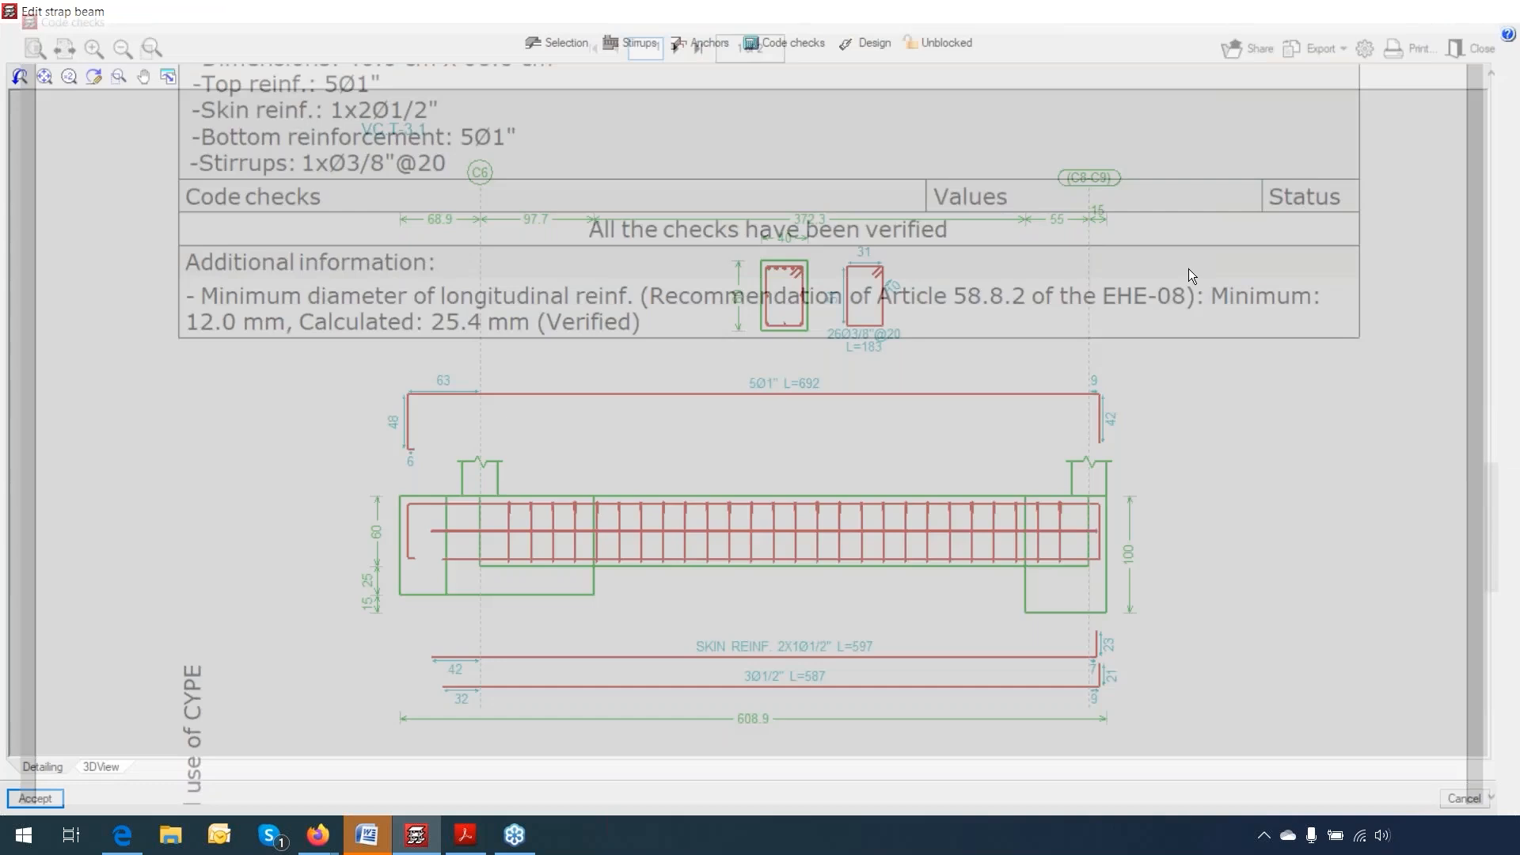
pyautogui.scroll(1, 801, 287)
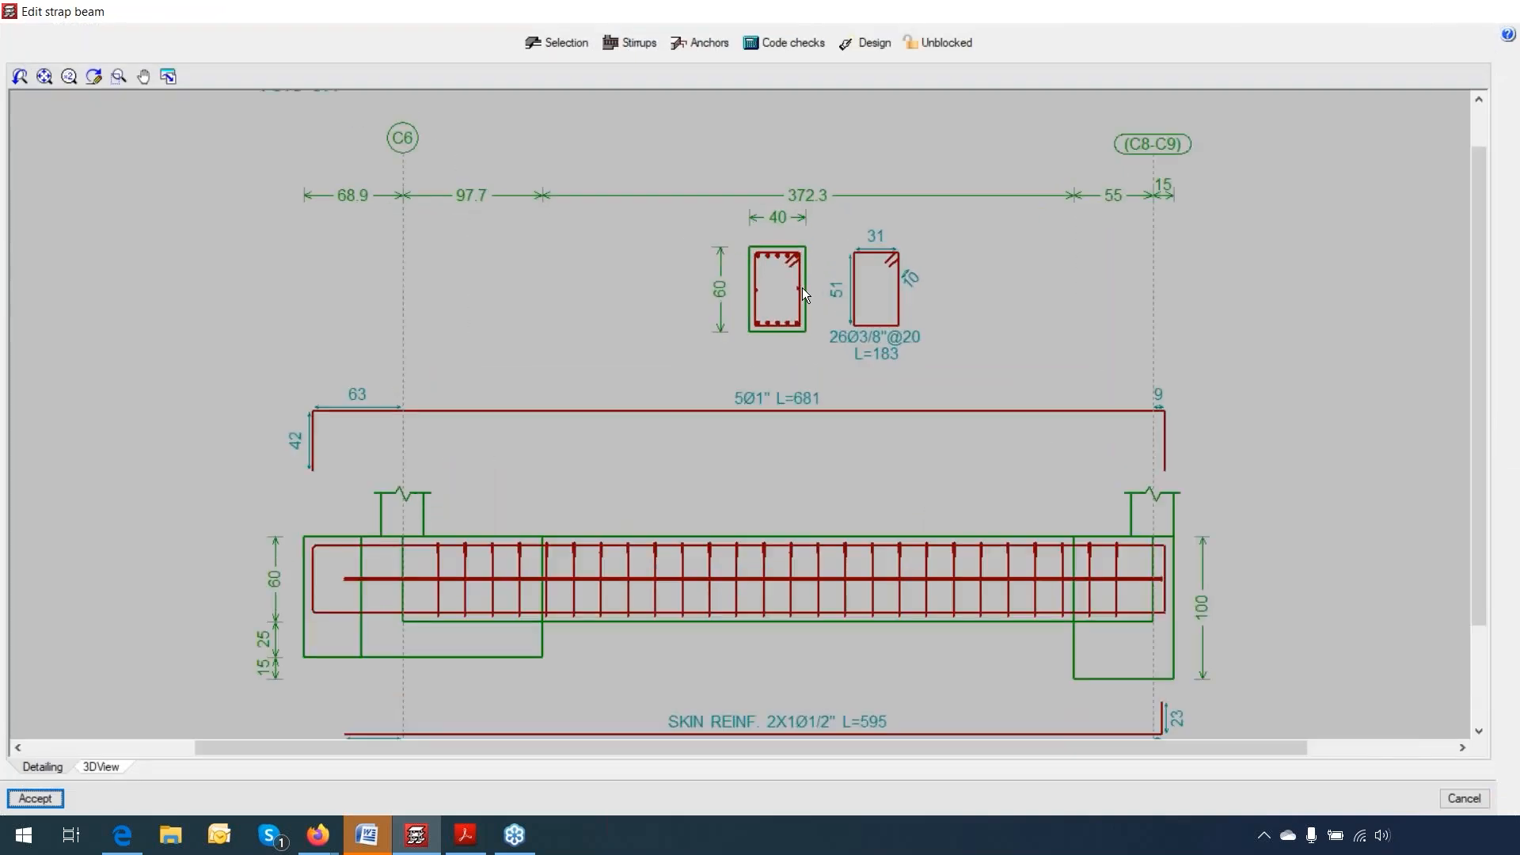
pyautogui.scroll(1, 788, 267)
pyautogui.scroll(-2, 788, 268)
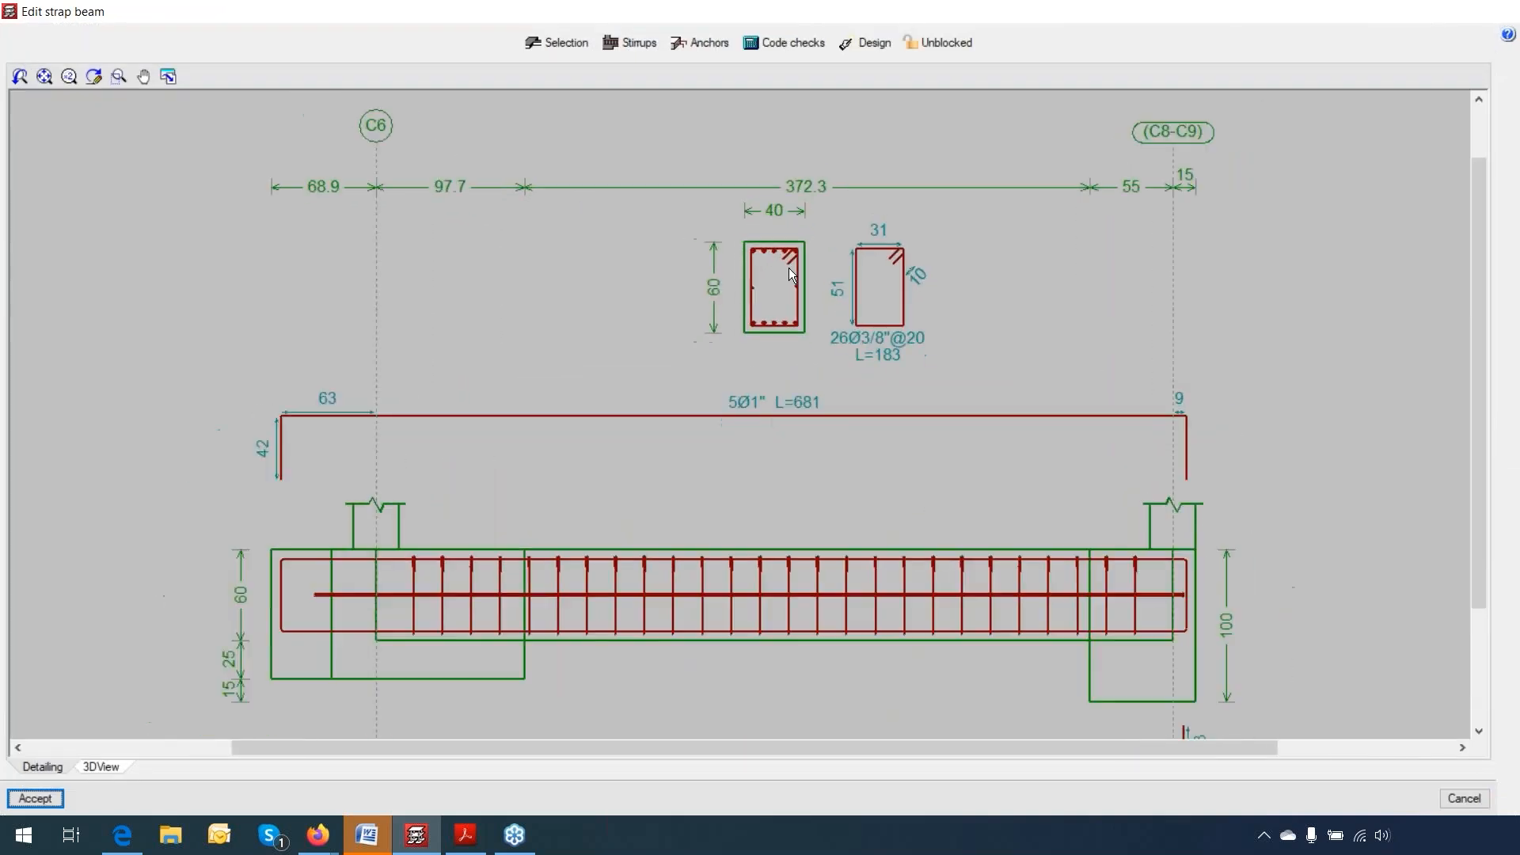
pyautogui.scroll(-2, 788, 348)
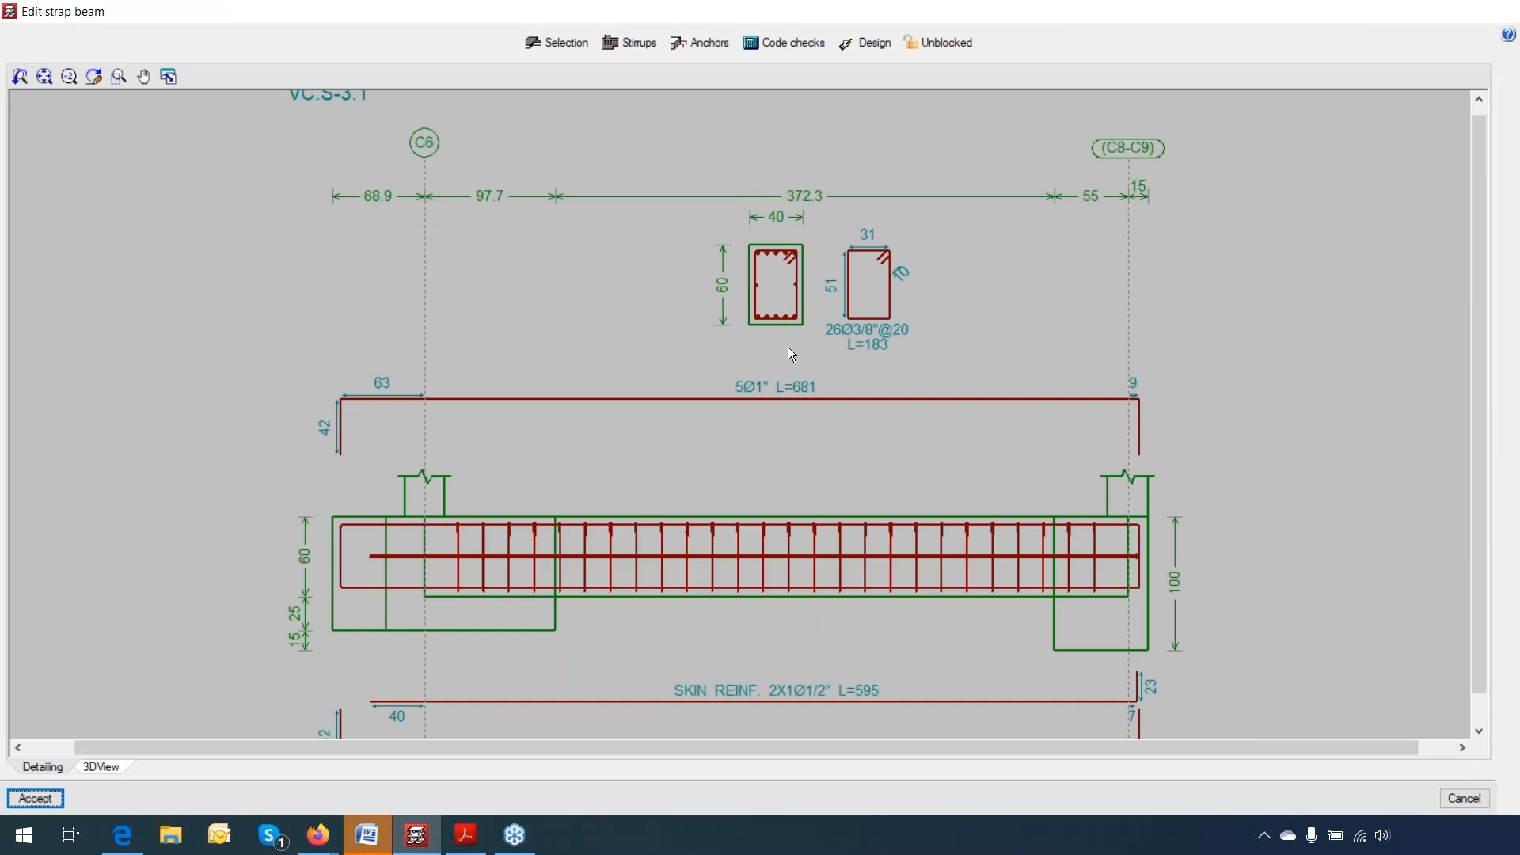
# Step: Inspect the 3D reinforcement model of the strap beam between C6 and the C8-C9 footing
pyautogui.scroll(-1, 788, 348)
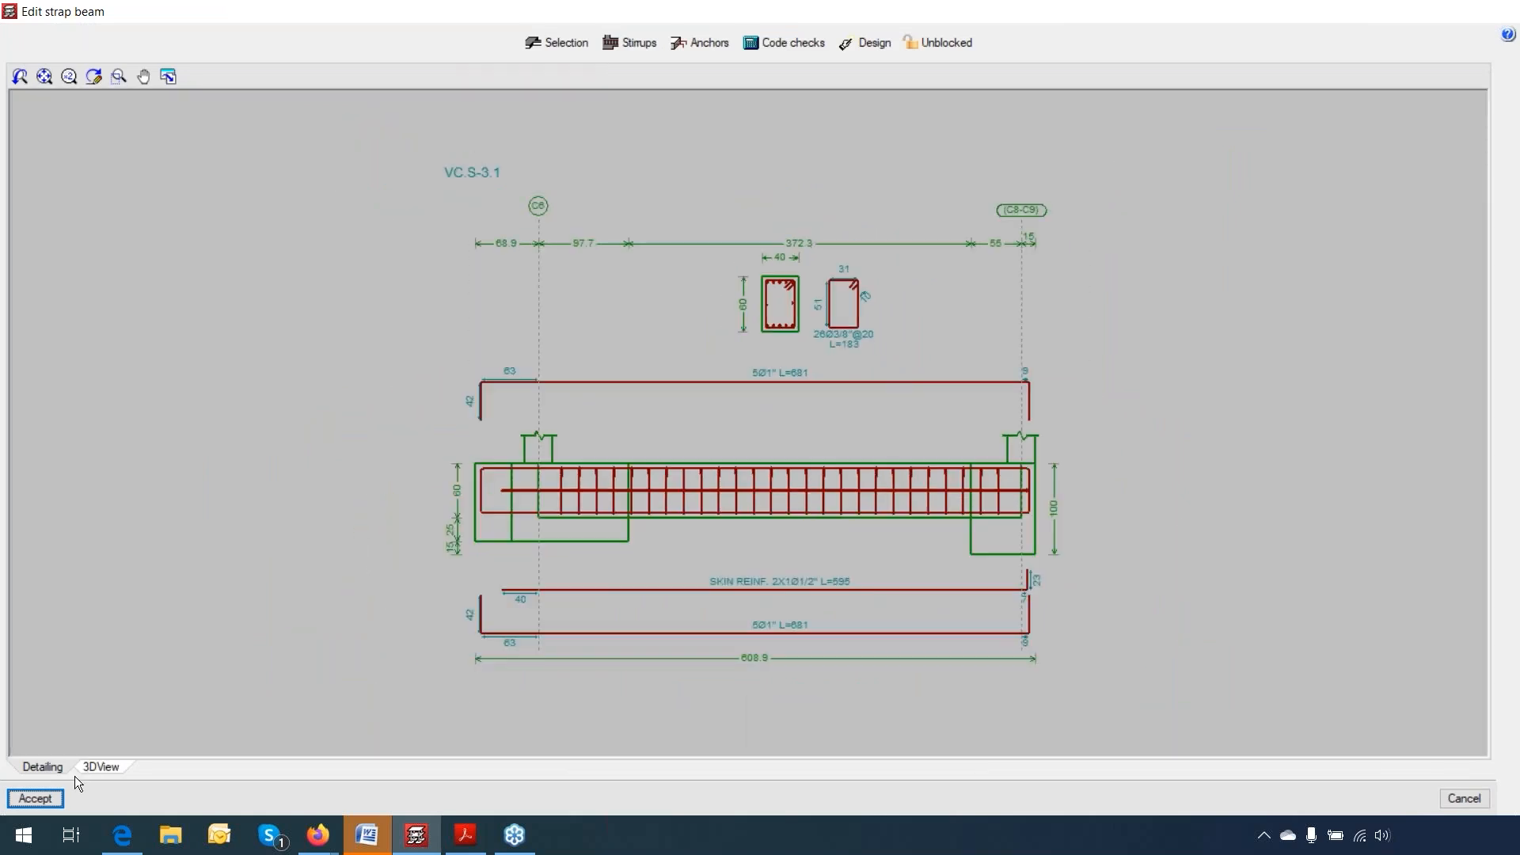
pyautogui.click(100, 768)
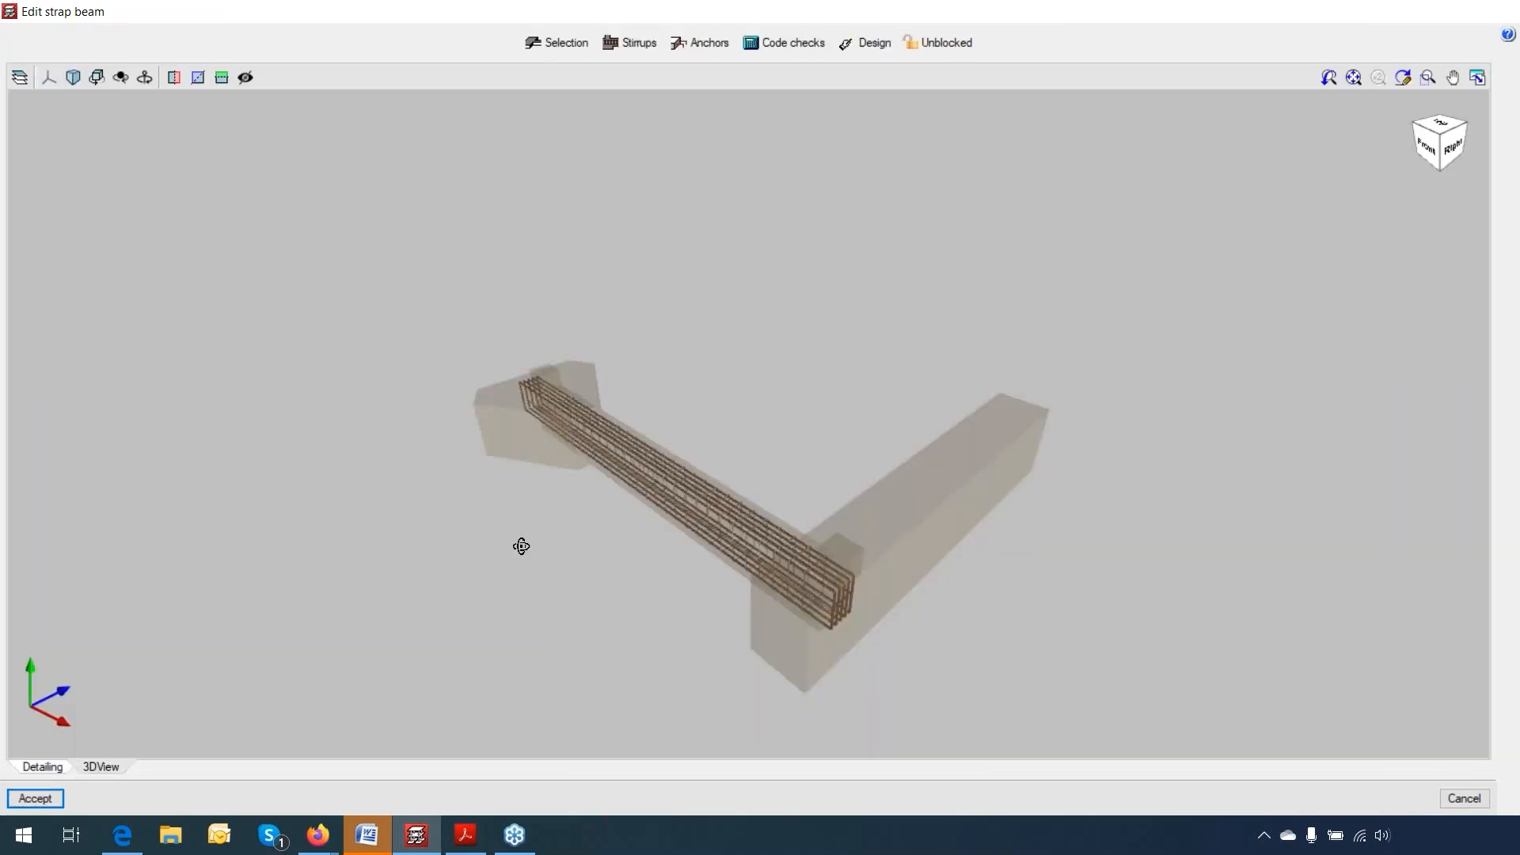
pyautogui.moveTo(519, 543)
pyautogui.mouseDown(button='middle')
pyautogui.moveTo(659, 538)
pyautogui.moveTo(655, 494)
pyautogui.moveTo(581, 450)
pyautogui.moveTo(750, 614)
pyautogui.moveTo(467, 585)
pyautogui.moveTo(533, 604)
pyautogui.moveTo(548, 637)
pyautogui.moveTo(685, 597)
pyautogui.moveTo(889, 570)
pyautogui.mouseUp(button='middle')
pyautogui.scroll(3, 655, 494)
pyautogui.scroll(-3, 723, 591)
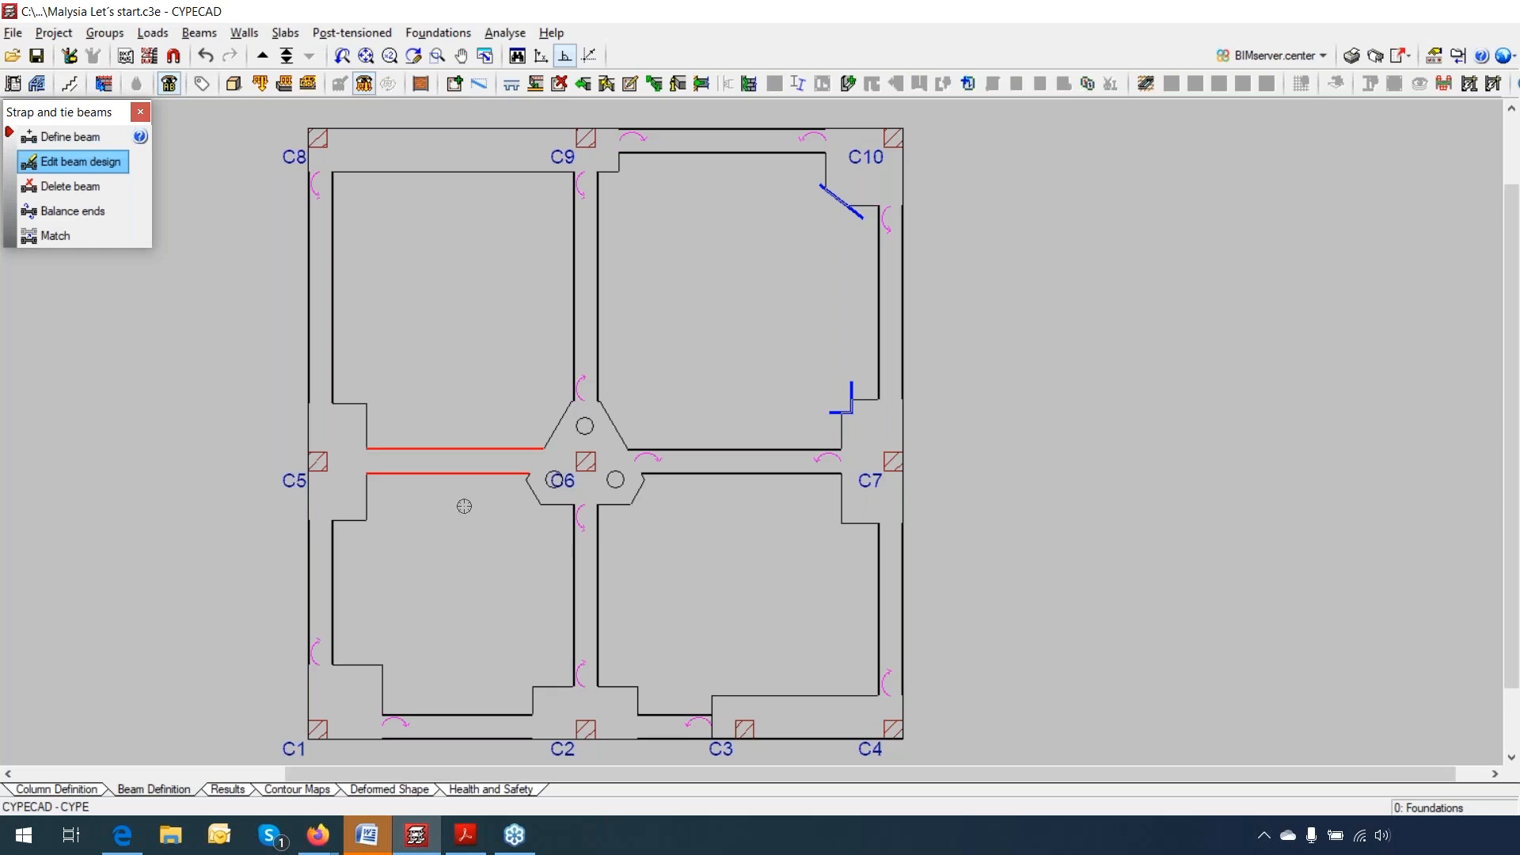
# Step: Open the recent job Malysia case 2.c3e and dismiss its analysis error report
pyautogui.moveTo(542, 499); pyautogui.dragTo(605, 501, button='middle')
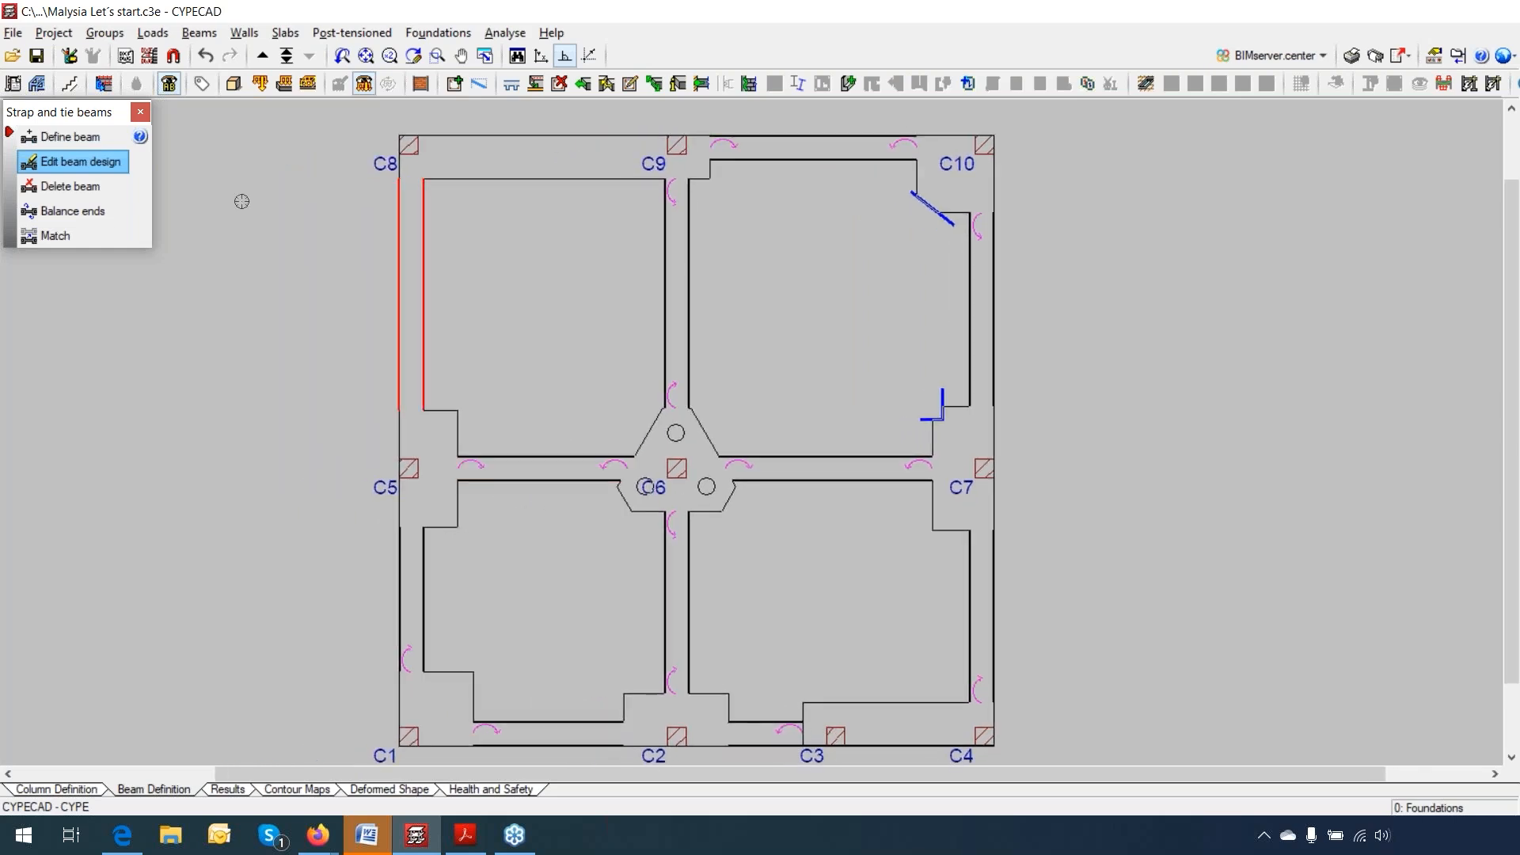
pyautogui.click(13, 33)
pyautogui.moveTo(67, 321)
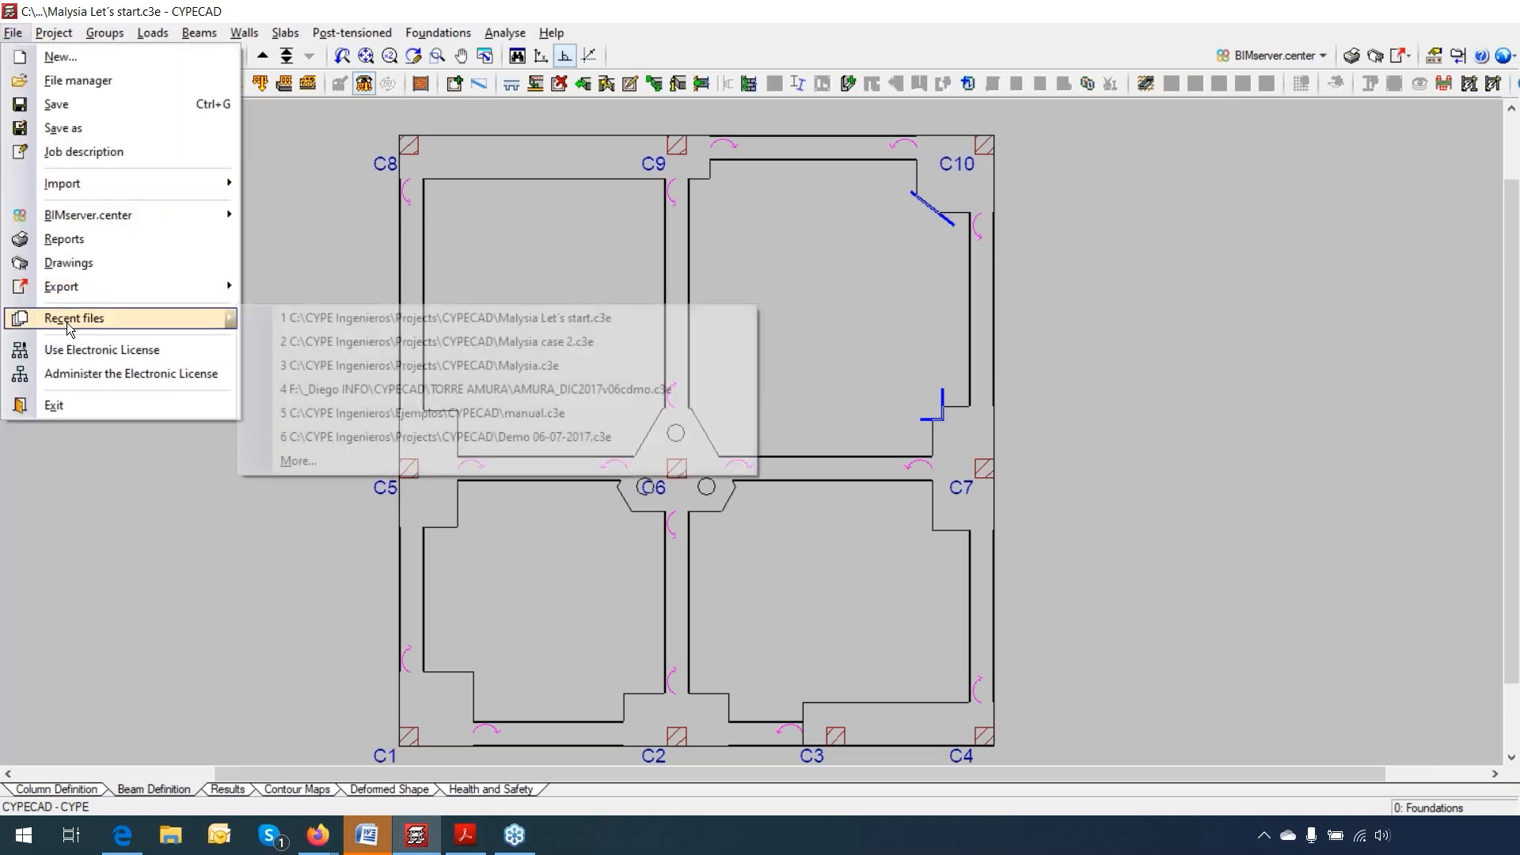
pyautogui.click(513, 345)
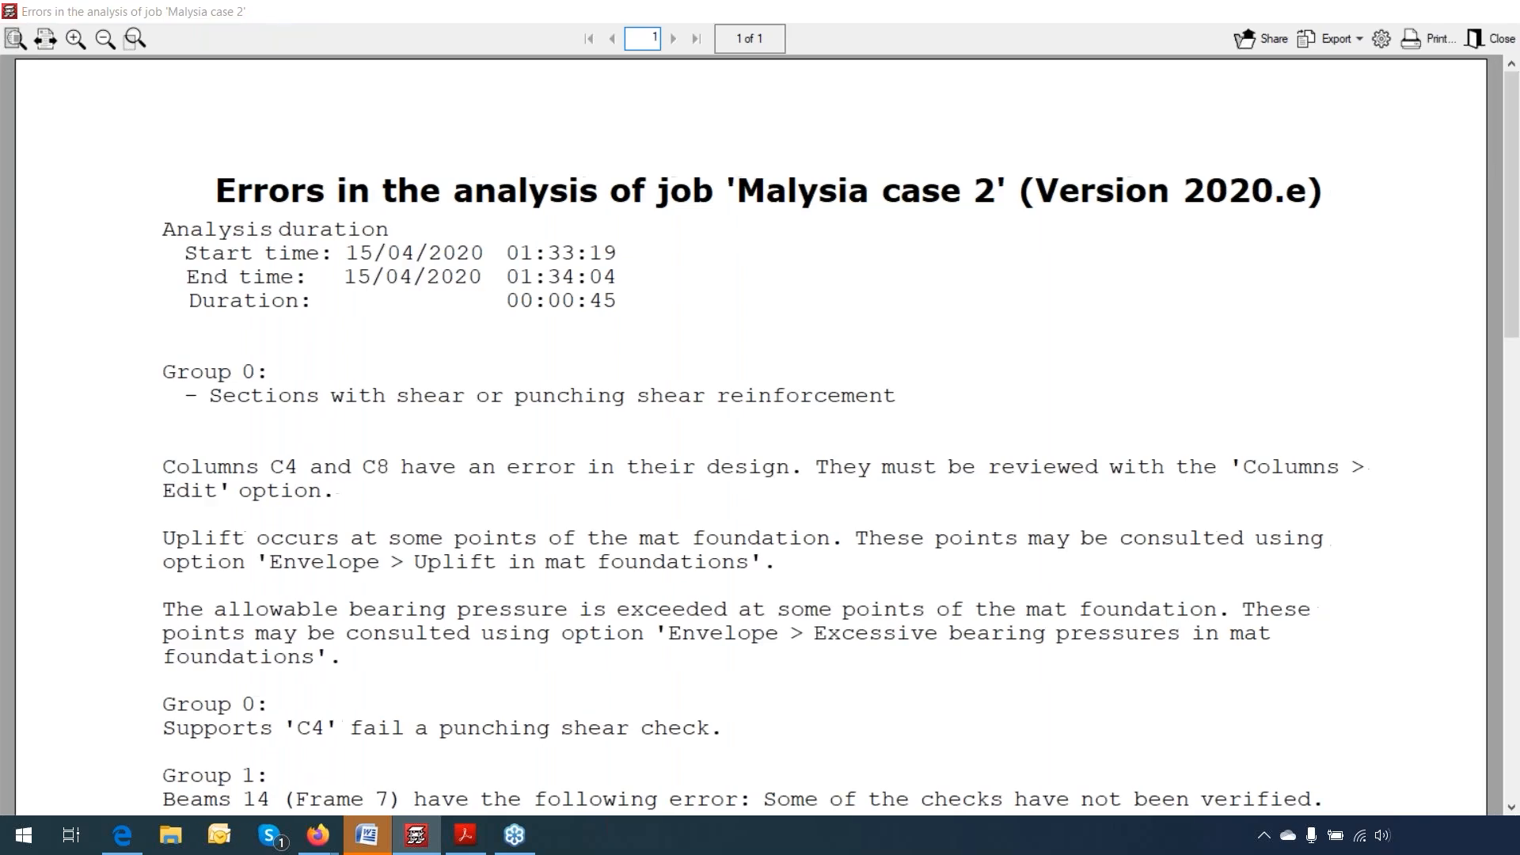
pyautogui.press('Escape')
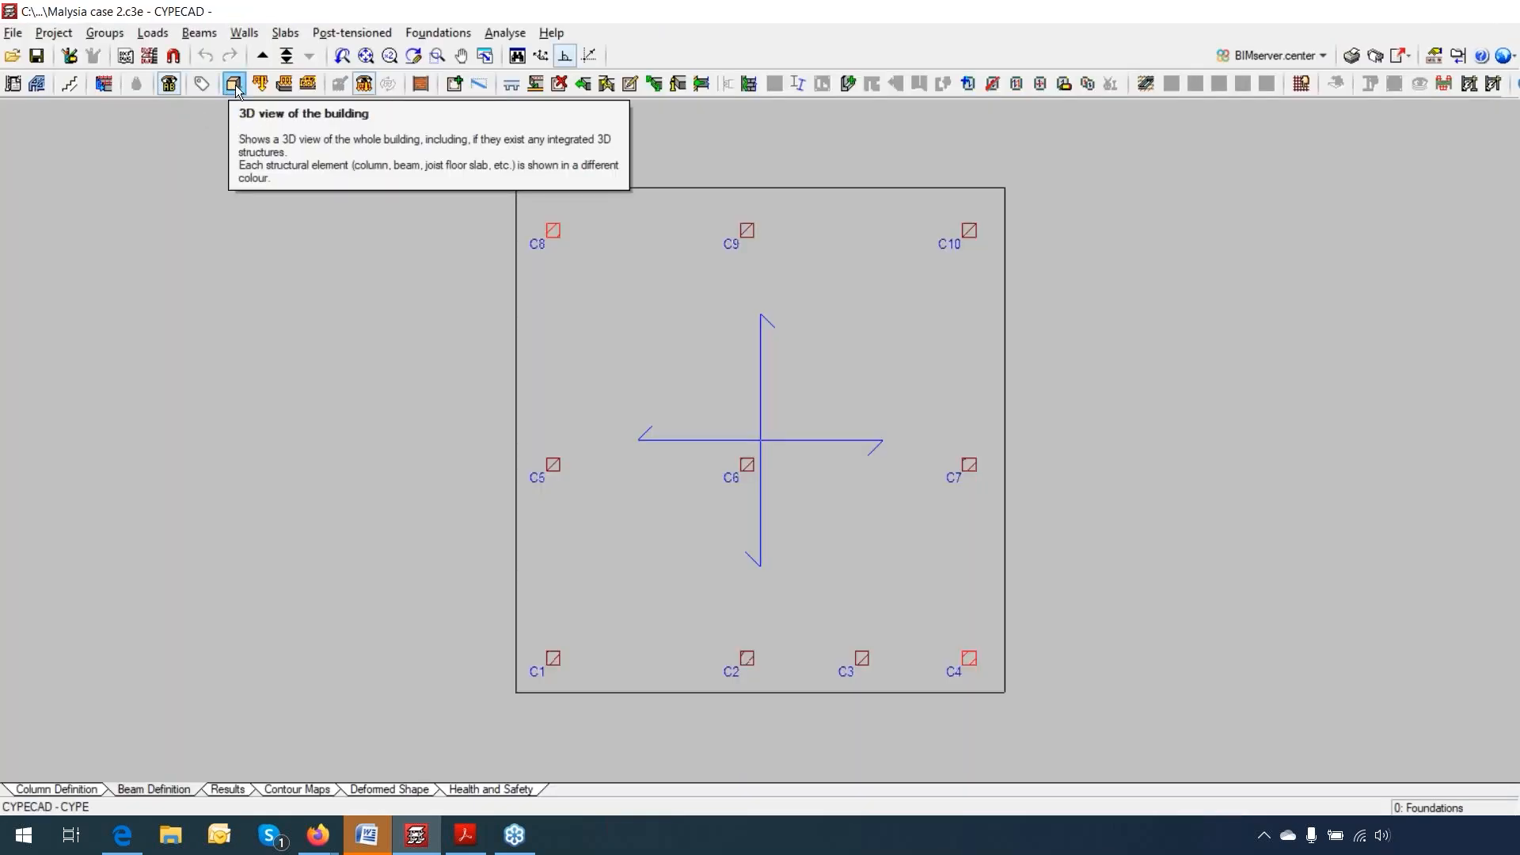
# Step: Examine the 3D view of the whole building, focusing on the mat foundation from a low angle, and close the view
pyautogui.click(233, 84)
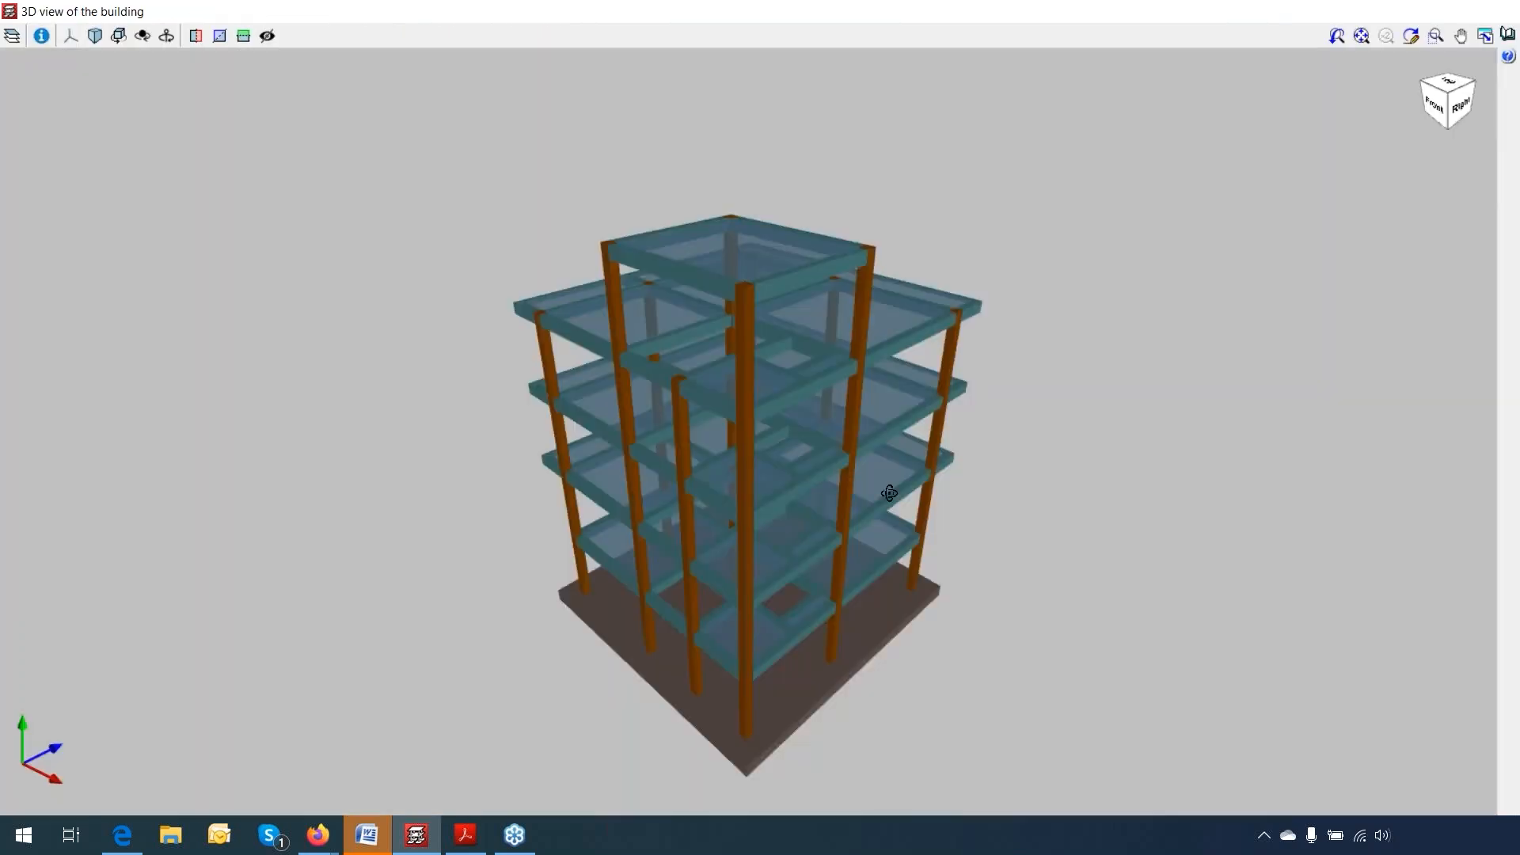
pyautogui.moveTo(889, 494); pyautogui.dragTo(855, 696)
pyautogui.scroll(3, 799, 641)
pyautogui.moveTo(799, 639); pyautogui.dragTo(794, 604)
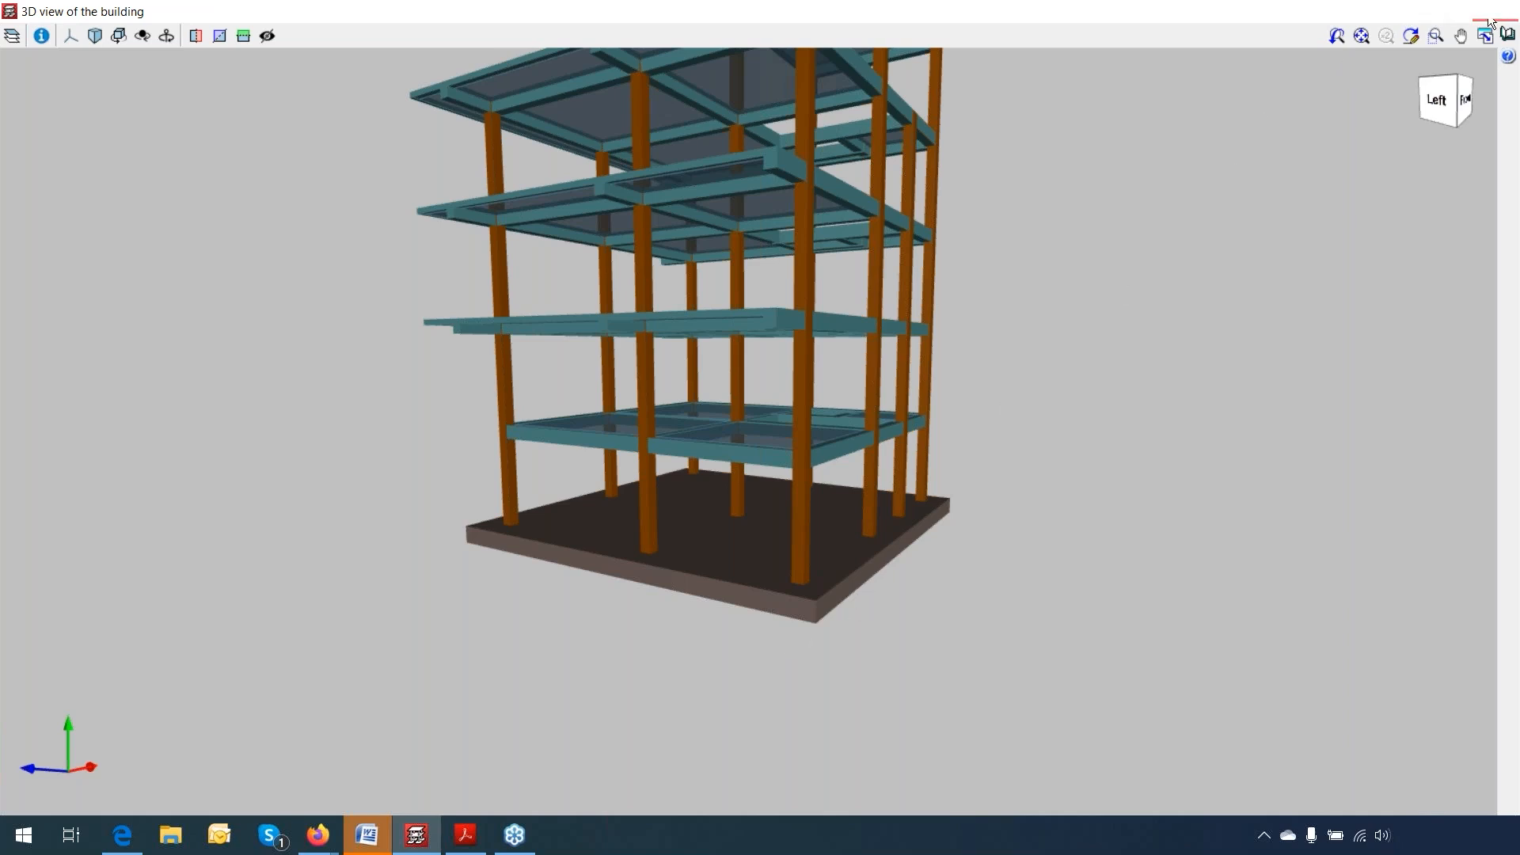
pyautogui.hotkey('alt', 'F4')
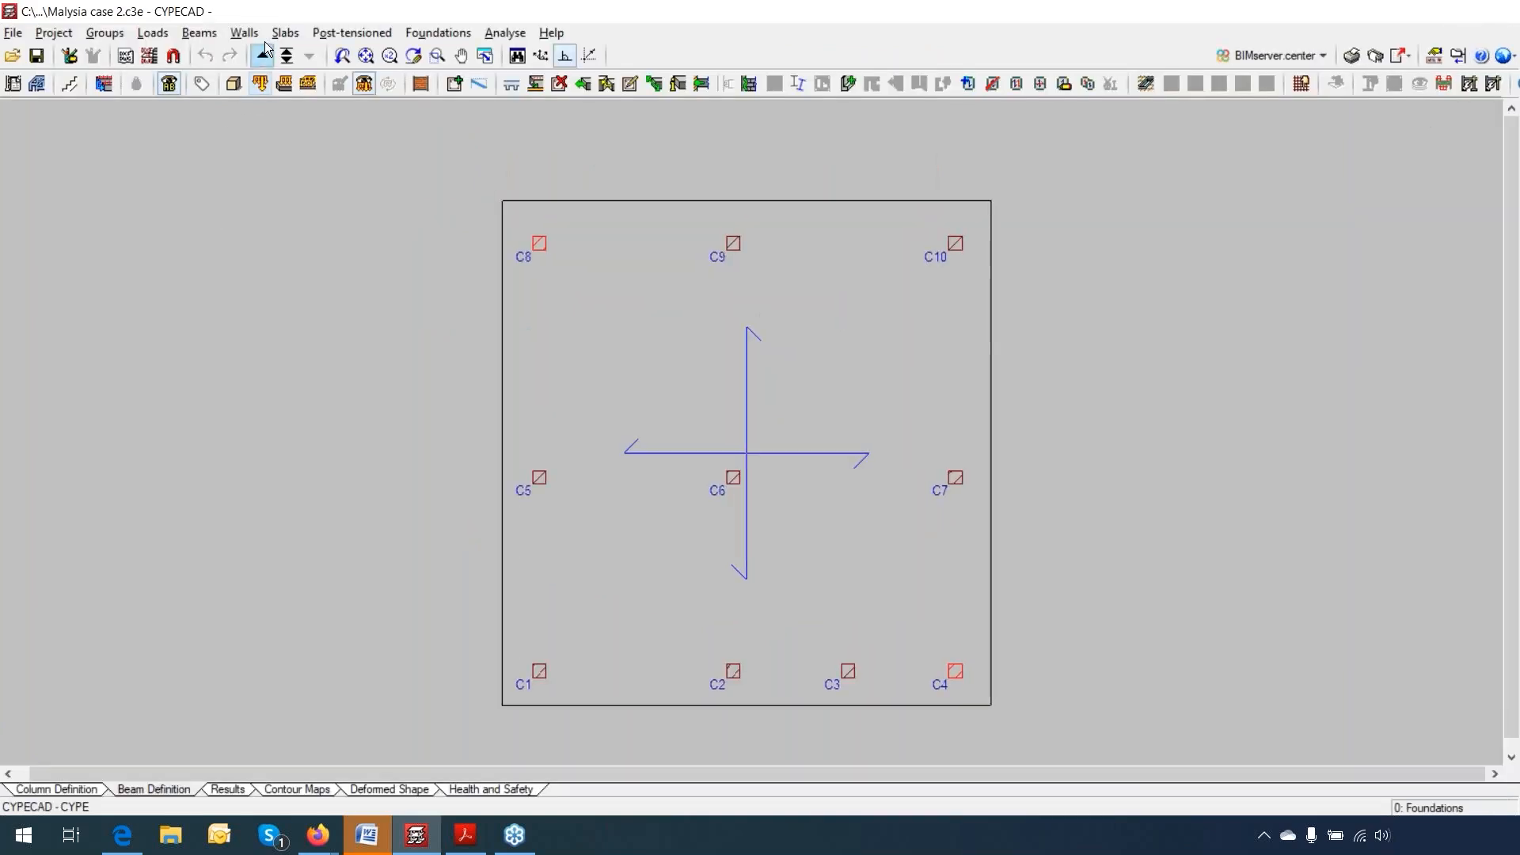
# Step: Open the mat's edge beam on the C8-C10 side for editing and examine the foundation beam parameters without applying them
pyautogui.click(192, 33)
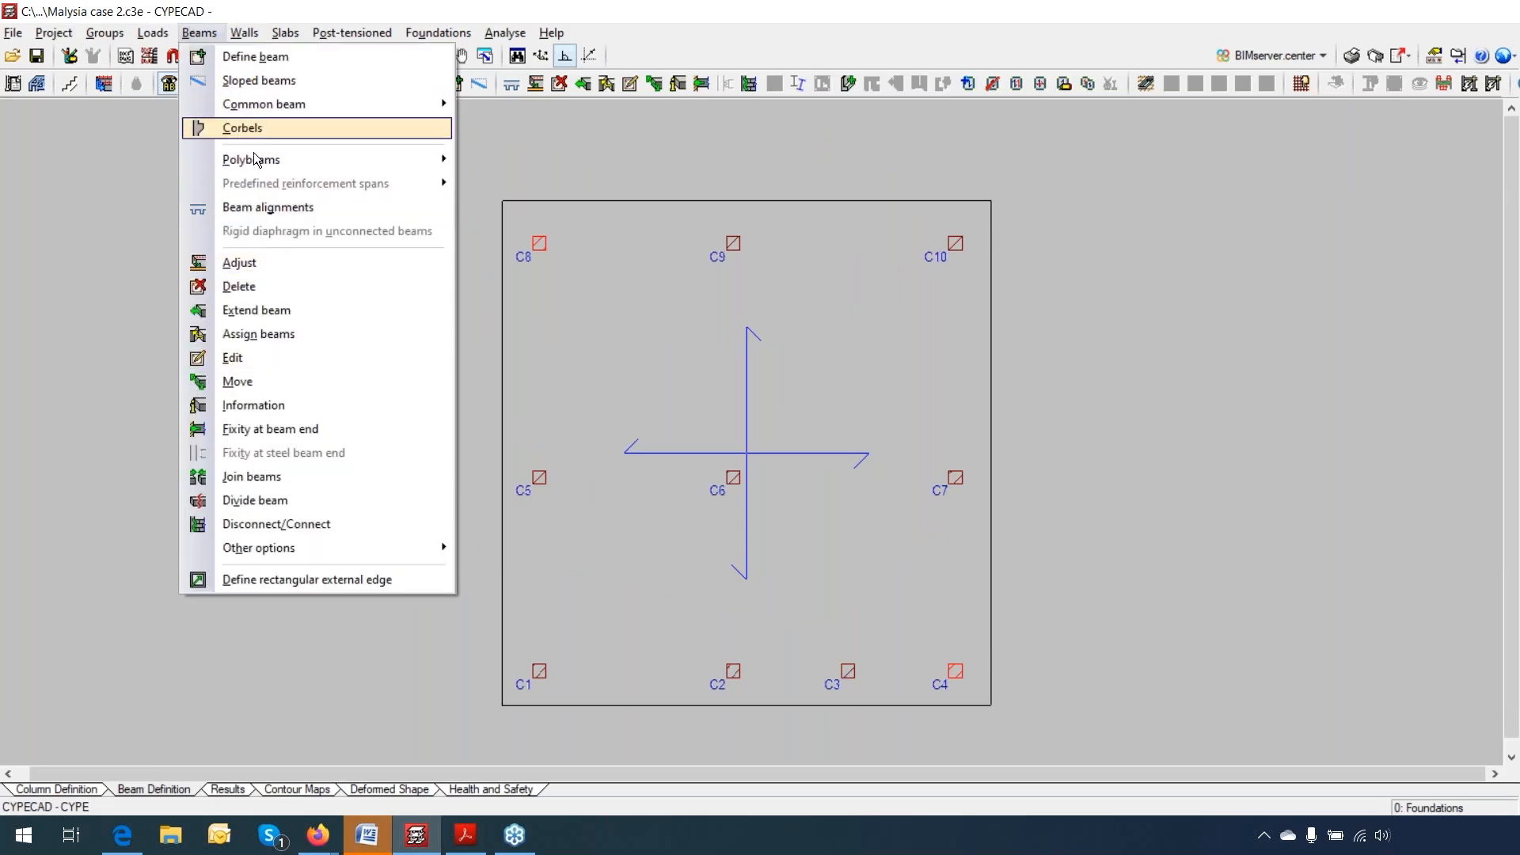
pyautogui.click(250, 357)
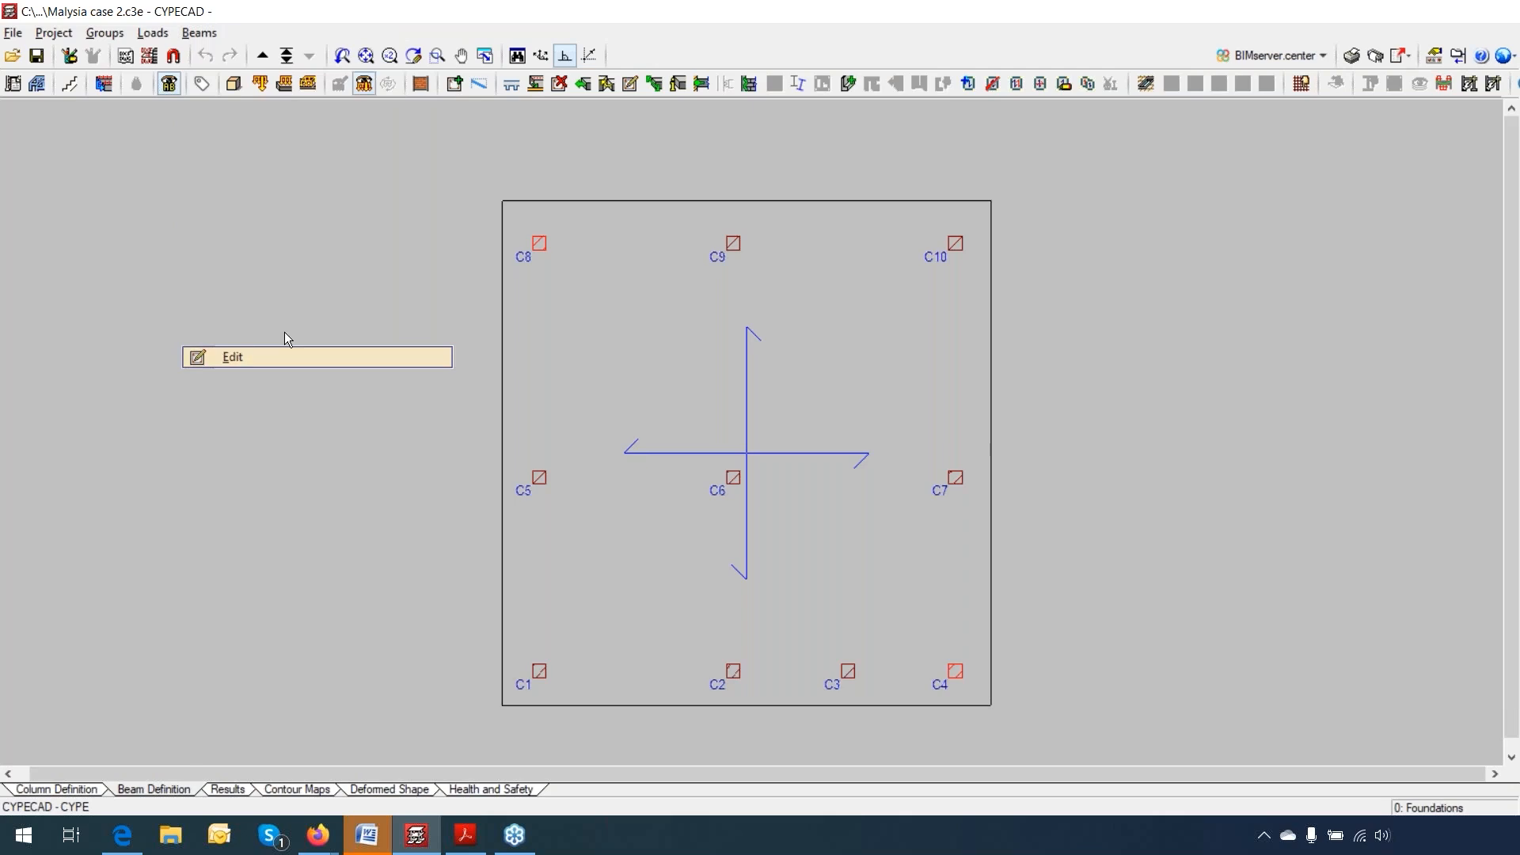
pyautogui.click(747, 200)
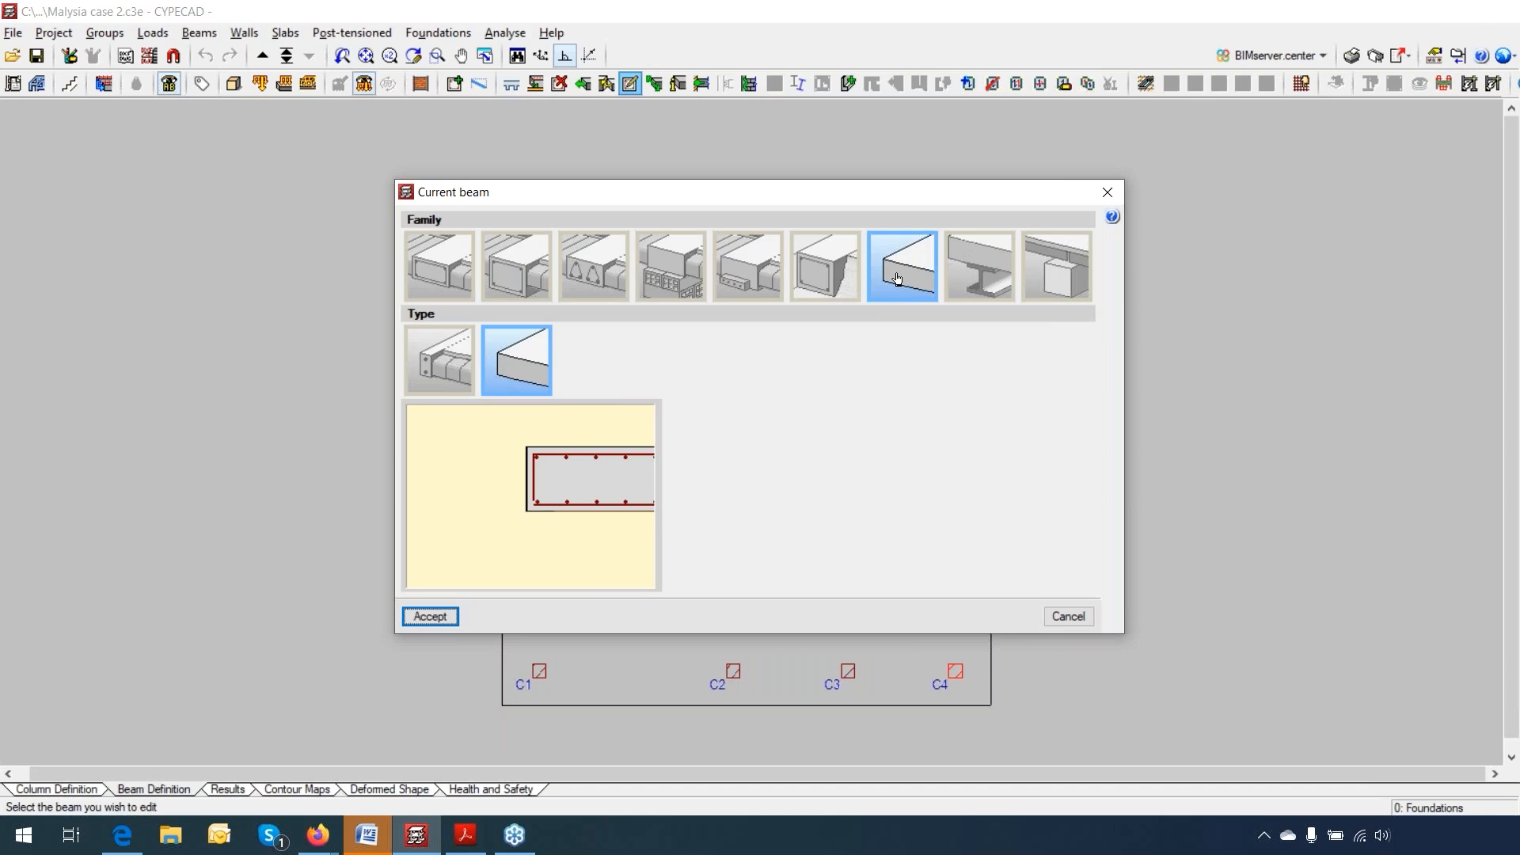
pyautogui.click(830, 289)
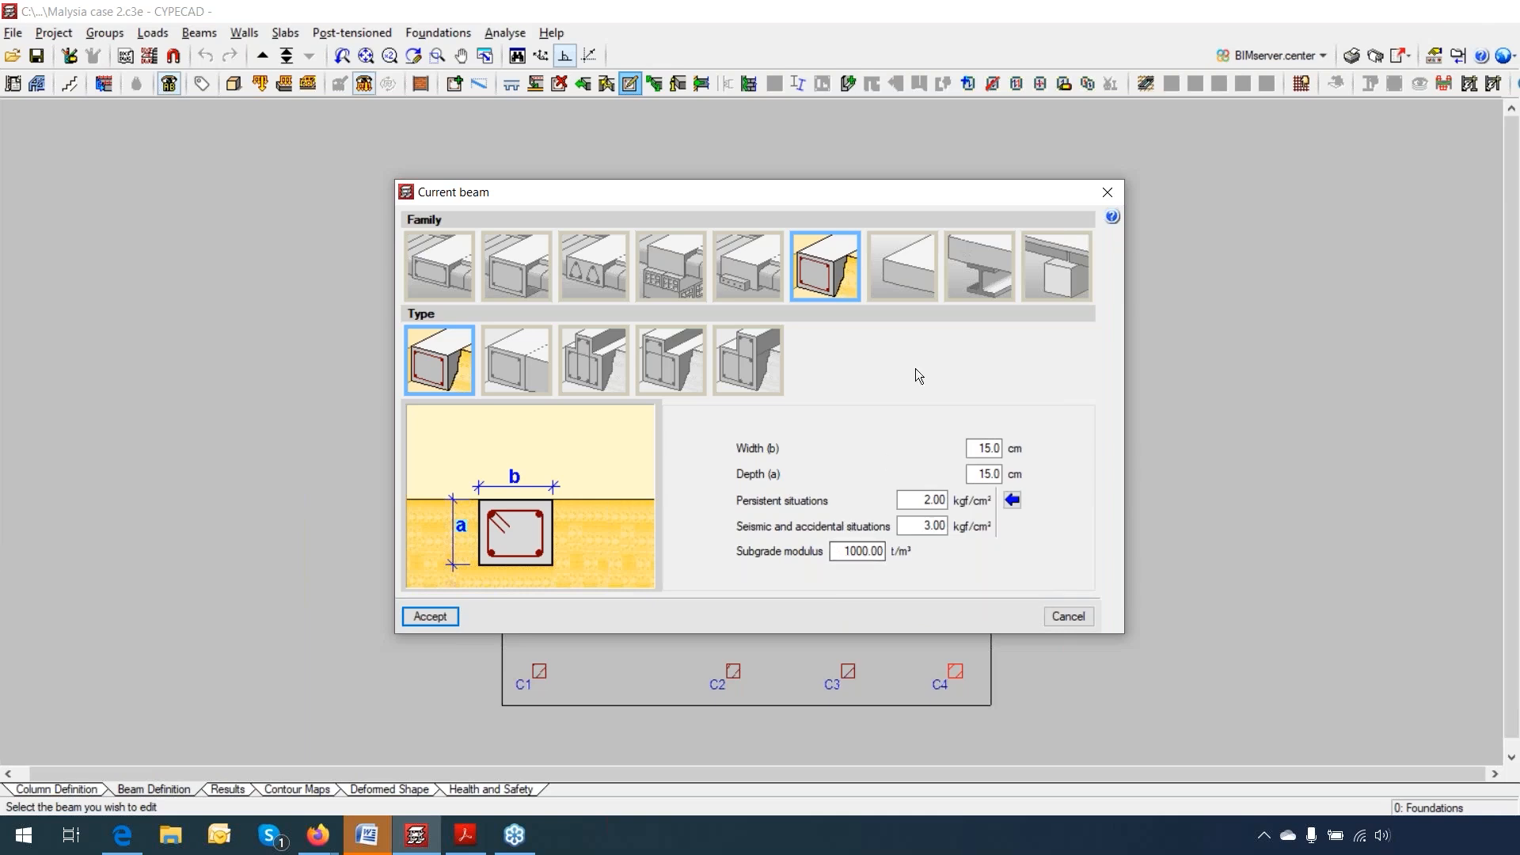
pyautogui.click(1106, 194)
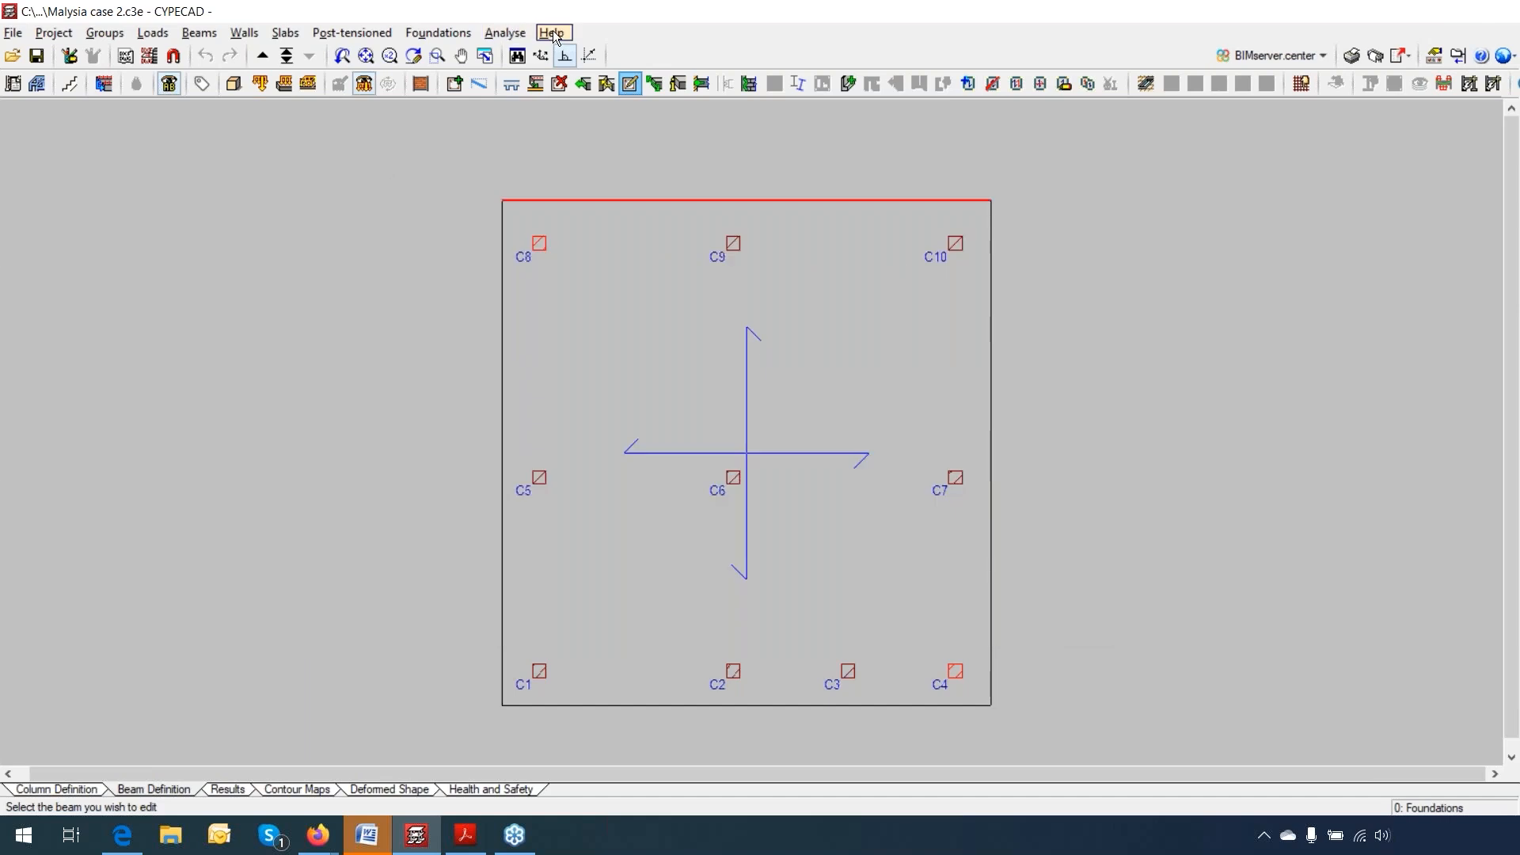
# Step: Switch to Adobe Acrobat Reader and review the Calculations manual's subgrade modulus formulas, worked example and soil type table on pages 79-80
pyautogui.click(552, 34)
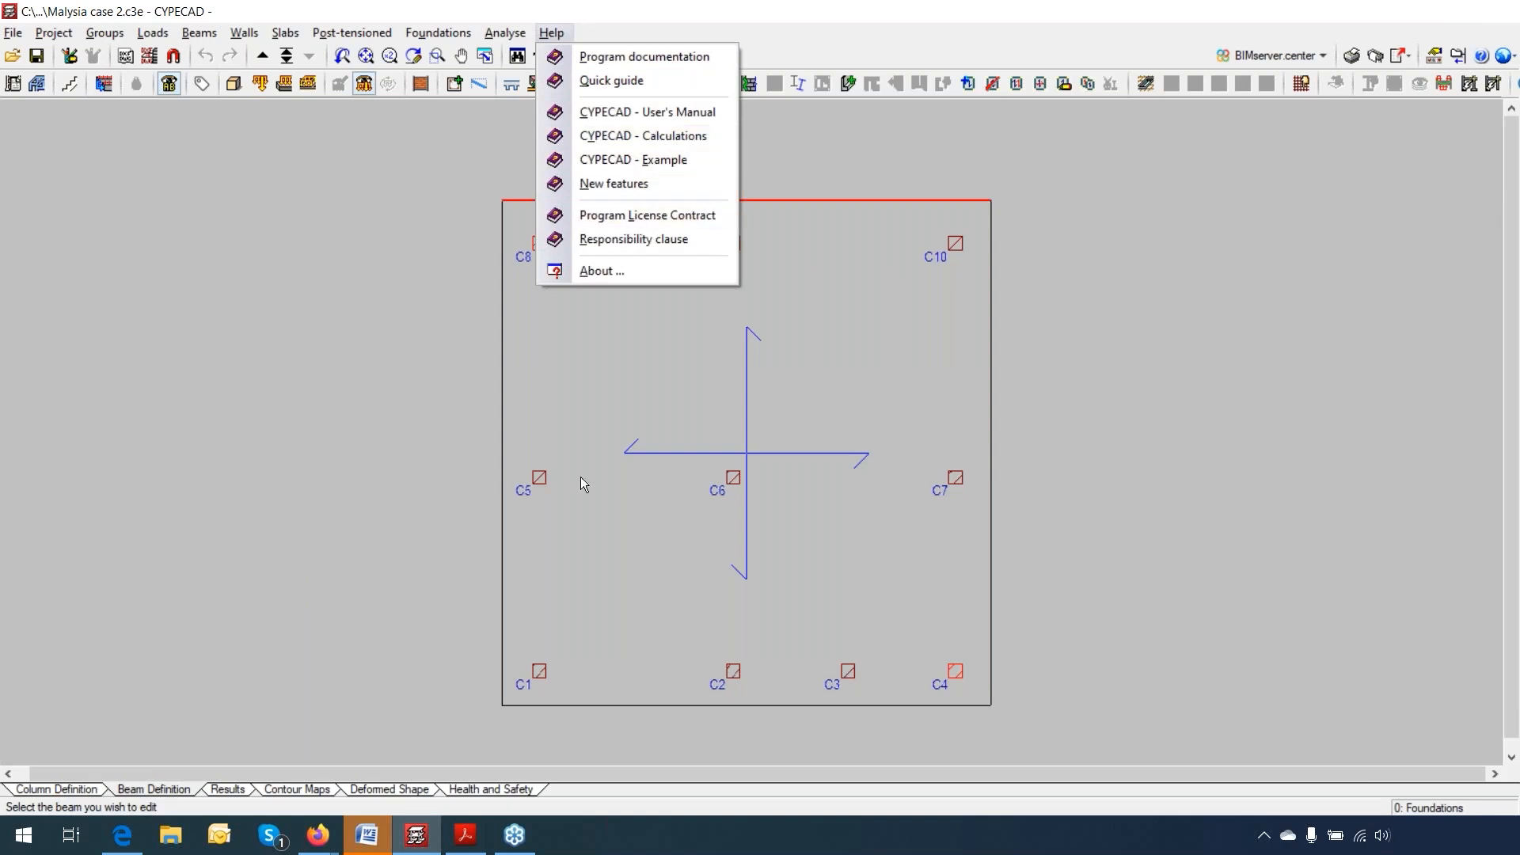
pyautogui.click(481, 816)
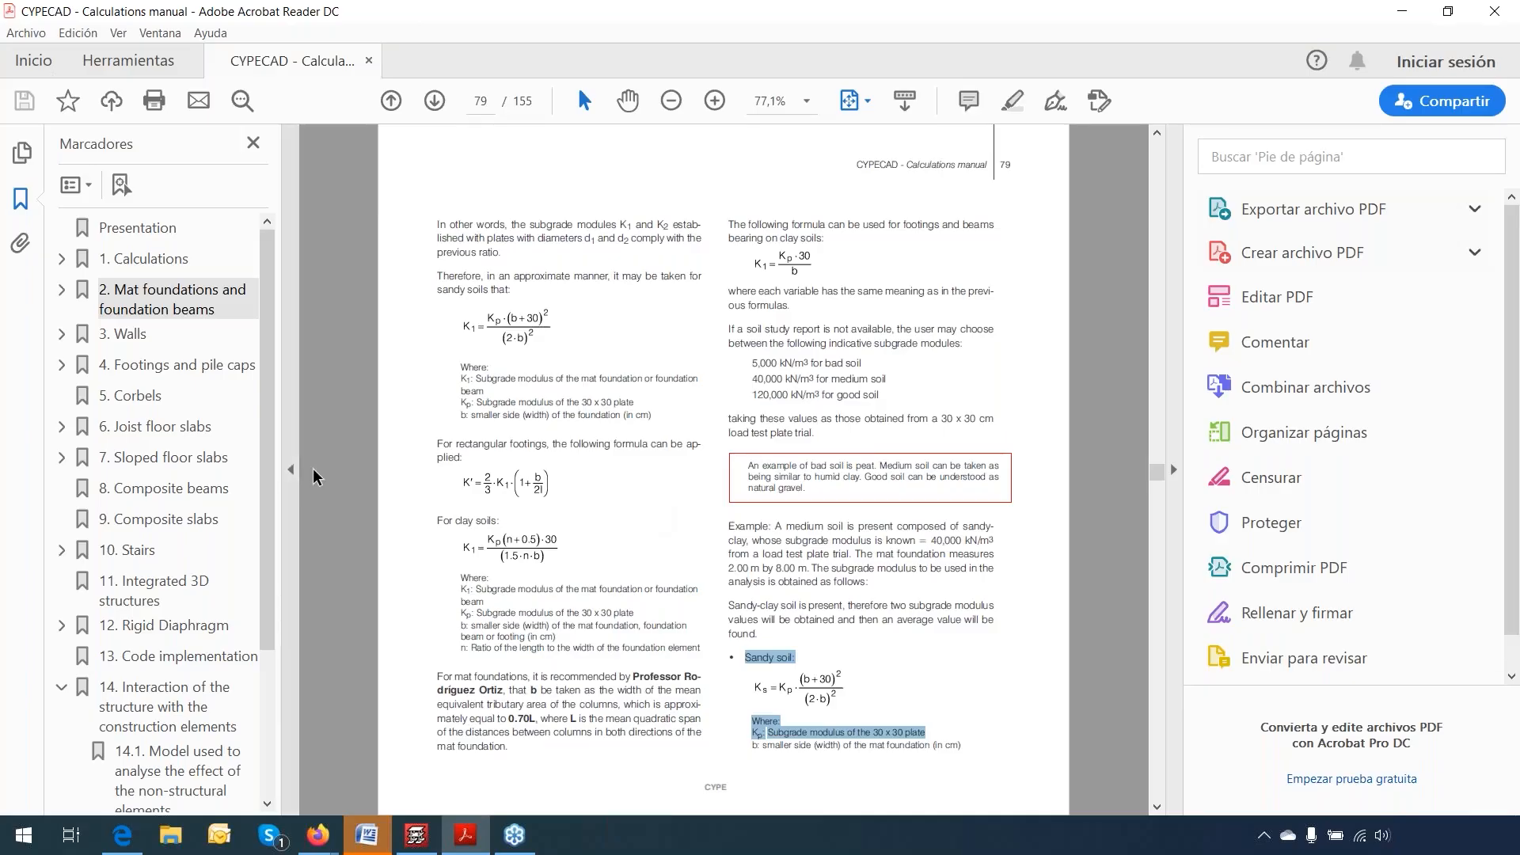
pyautogui.click(291, 468)
pyautogui.click(1173, 469)
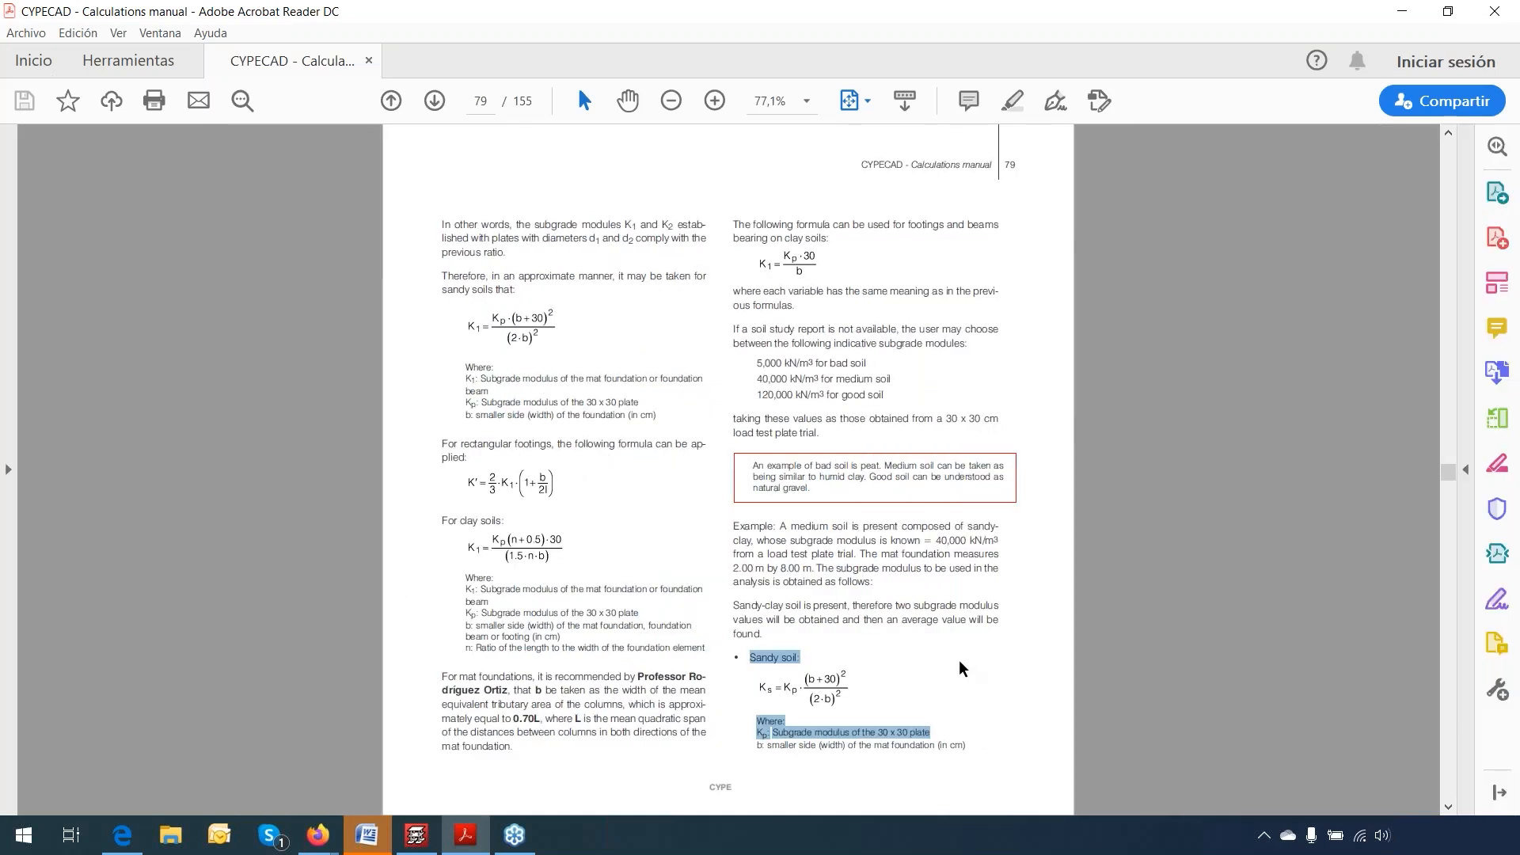
pyautogui.keyDown('ctrl'); pyautogui.scroll(1, 961, 669); pyautogui.keyUp('ctrl')
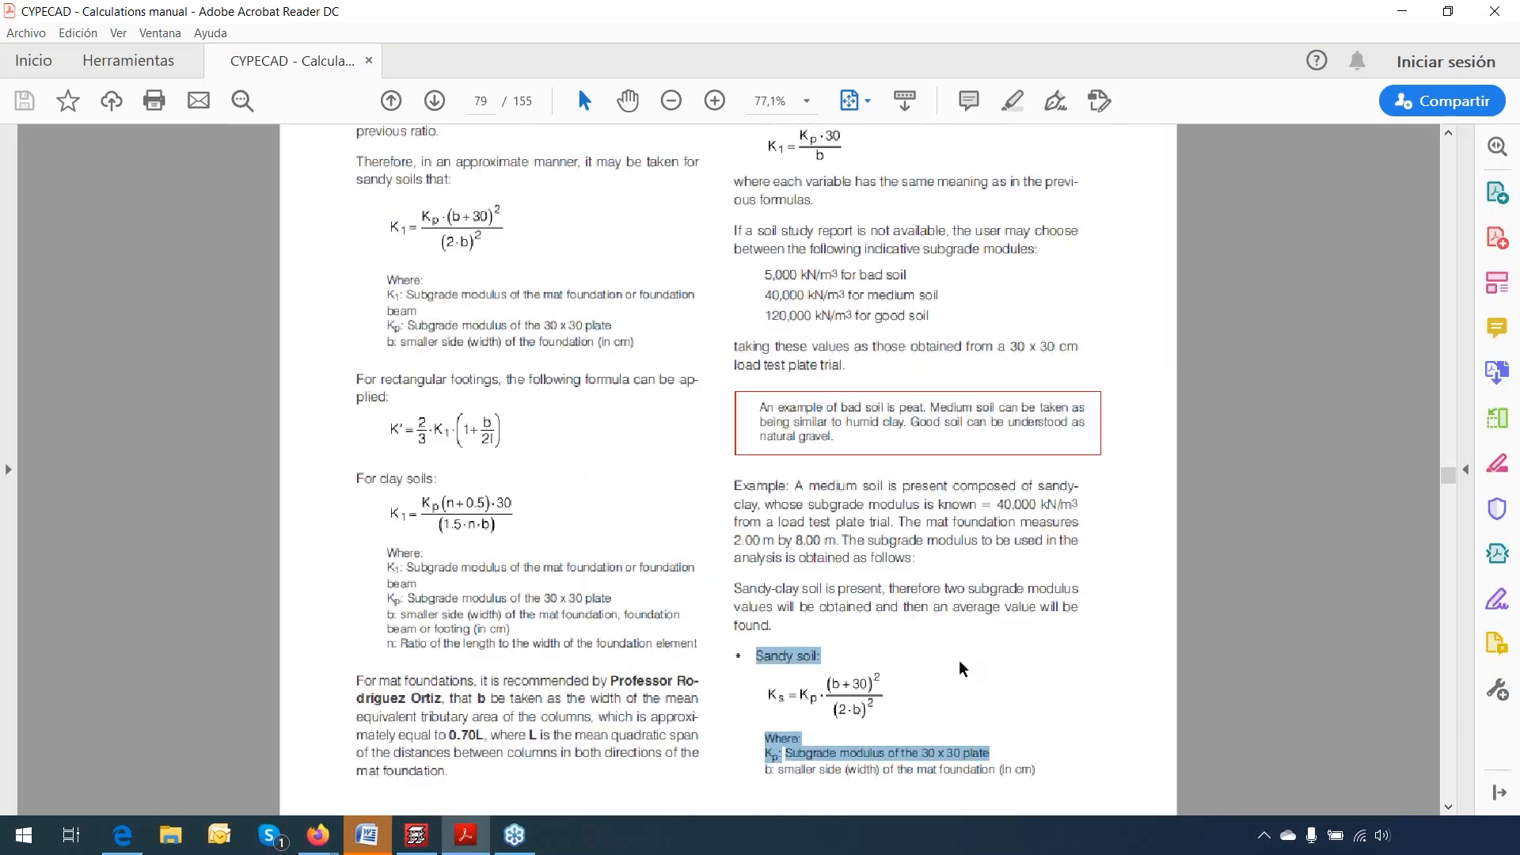
pyautogui.keyDown('ctrl'); pyautogui.scroll(2, 961, 669); pyautogui.keyUp('ctrl')
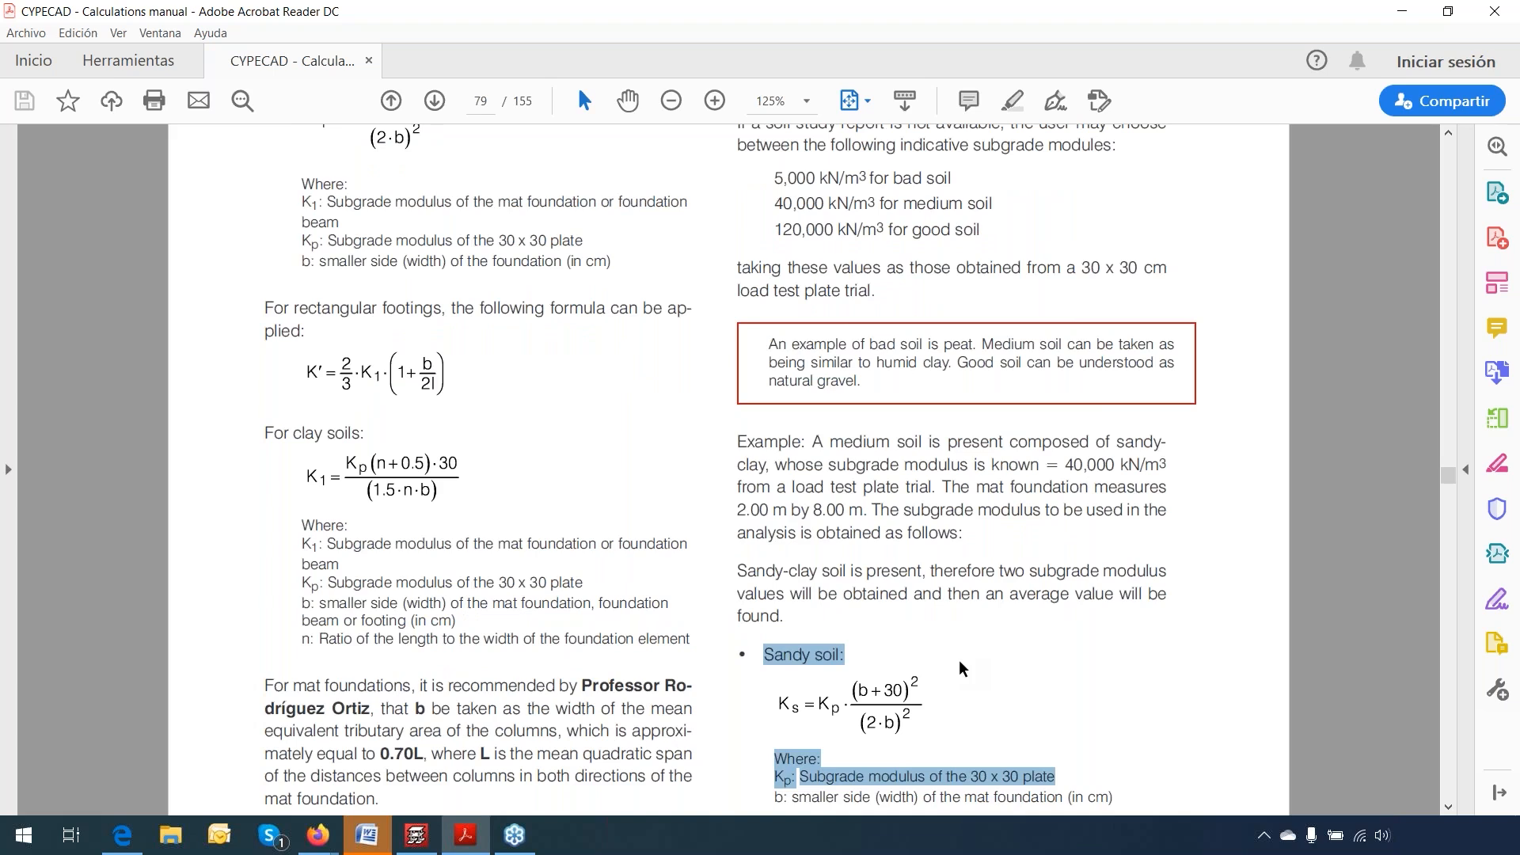
pyautogui.scroll(-1, 896, 725)
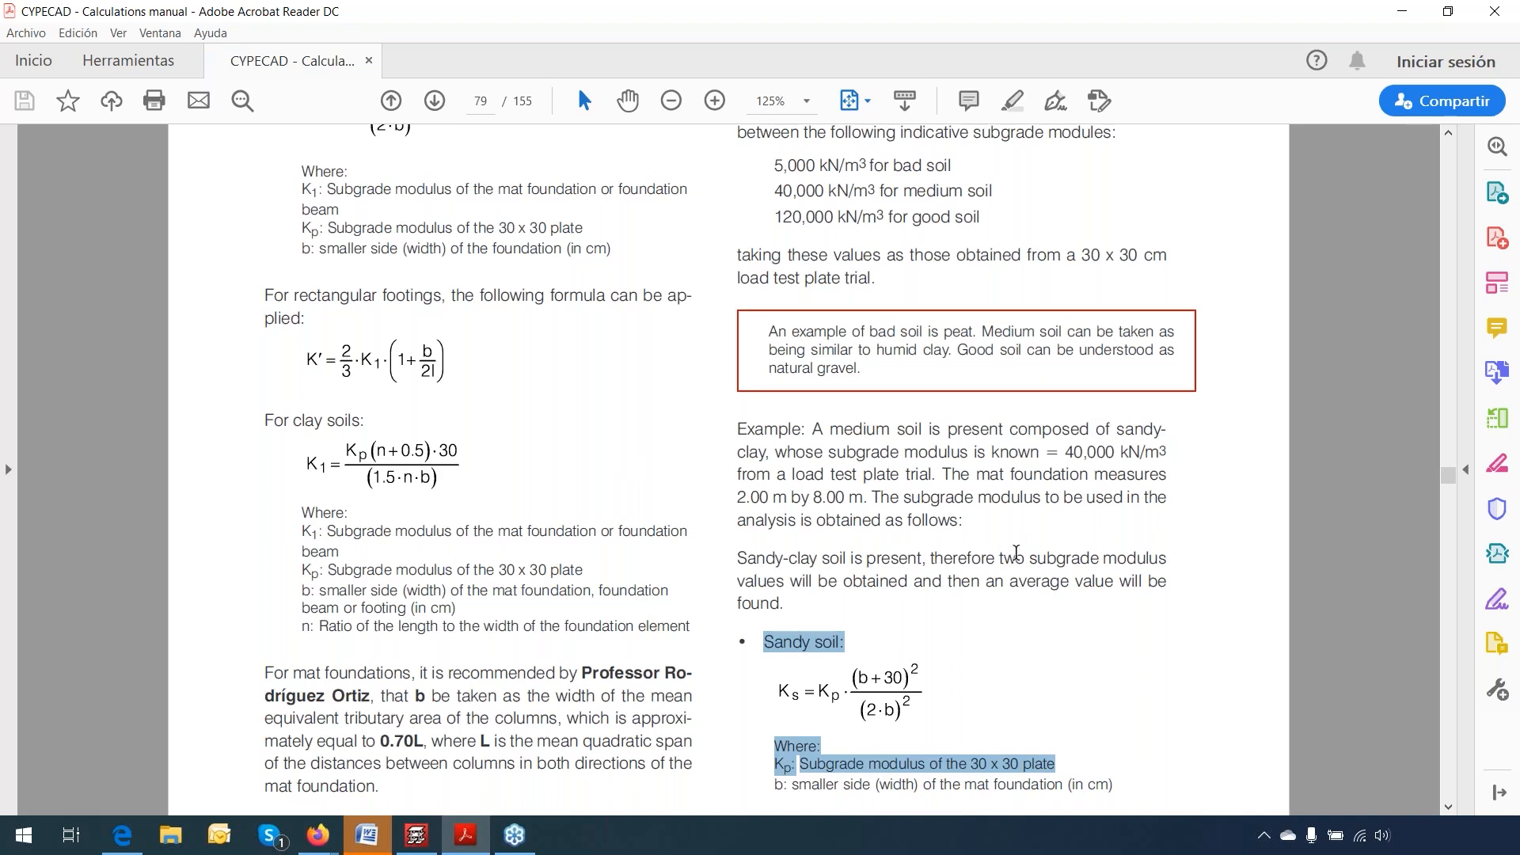
pyautogui.scroll(-1, 1016, 552)
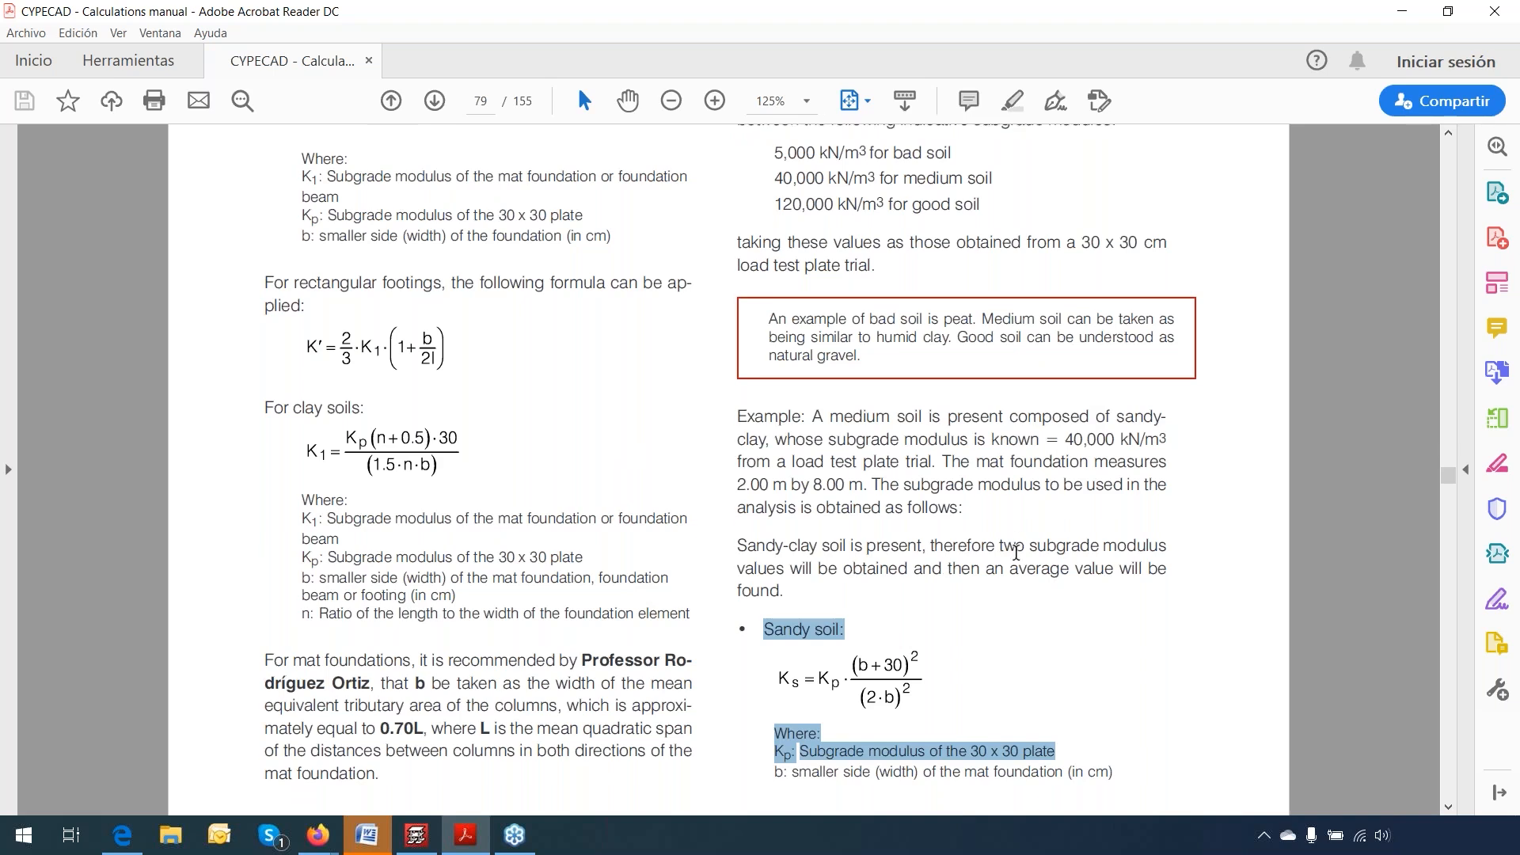
pyautogui.scroll(-3, 1016, 551)
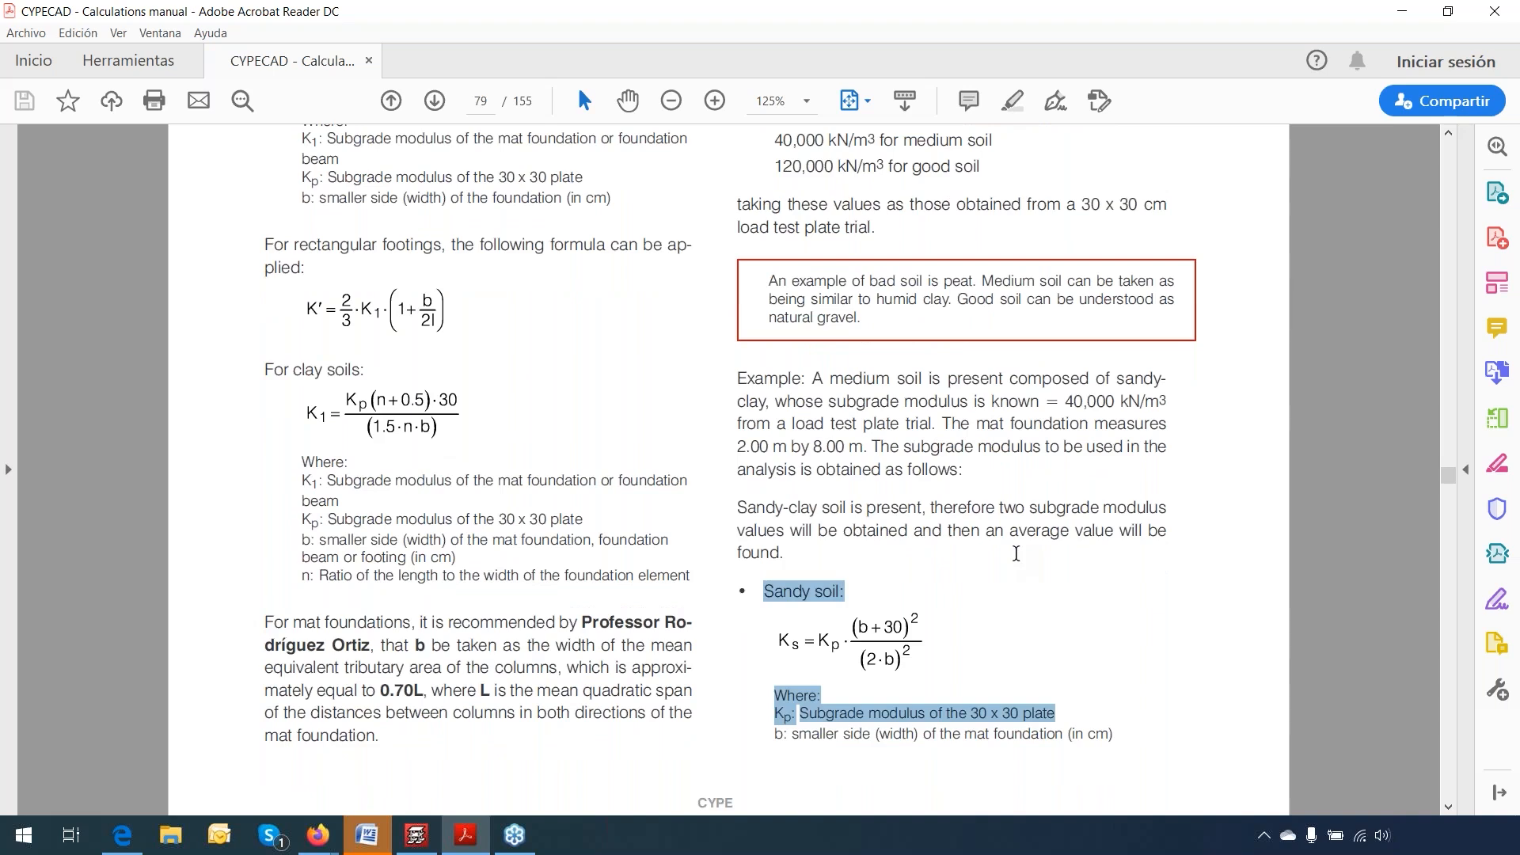
pyautogui.scroll(-2, 1016, 552)
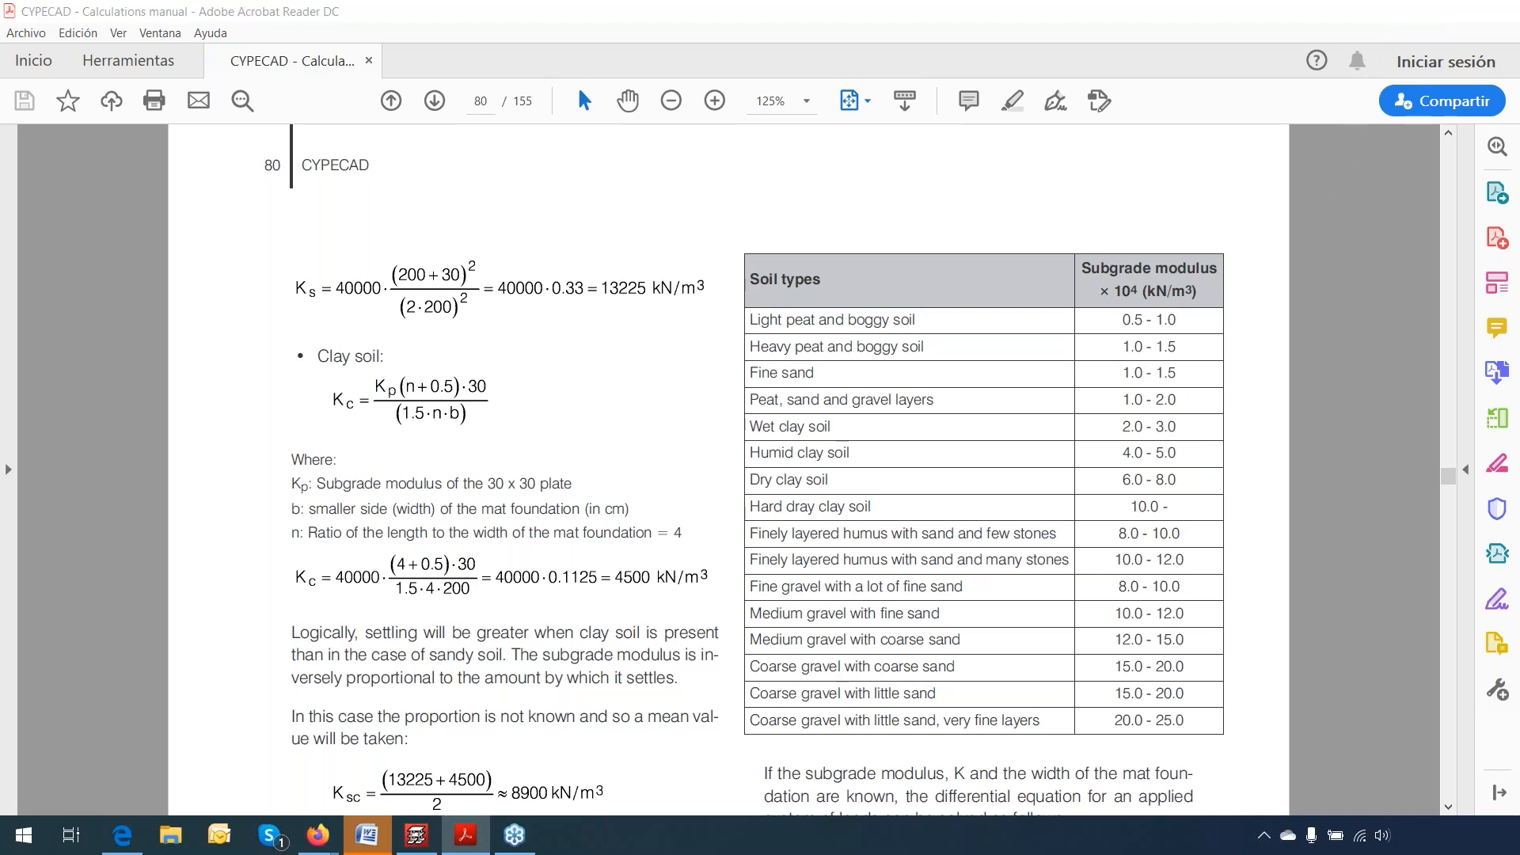
pyautogui.click(1429, 11)
# Step: Examine the flat foundation beam parameters for a new beam and leave without defining one
pyautogui.click(202, 35)
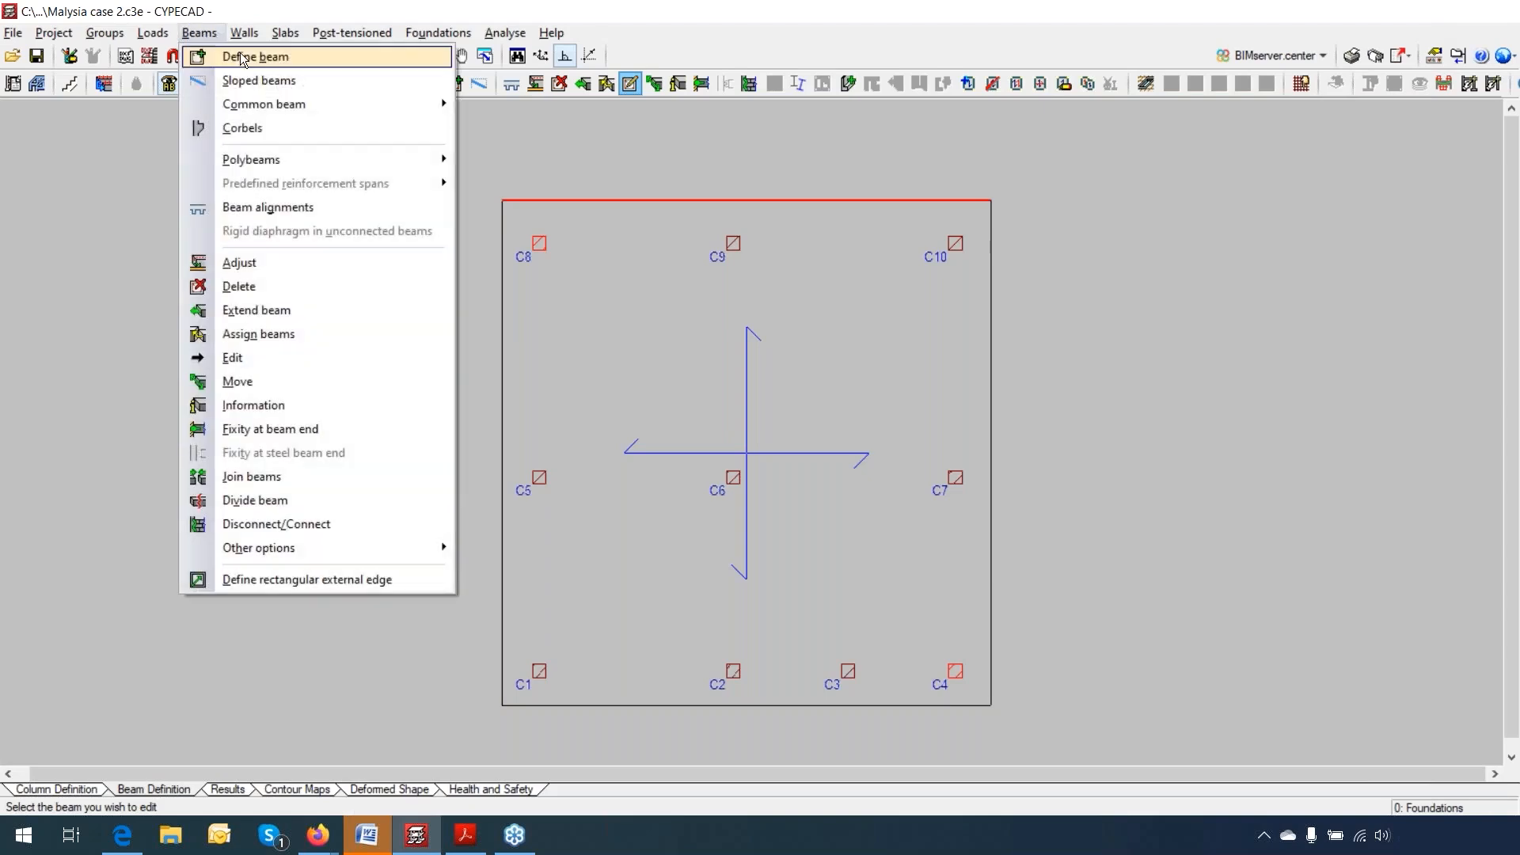
pyautogui.click(241, 57)
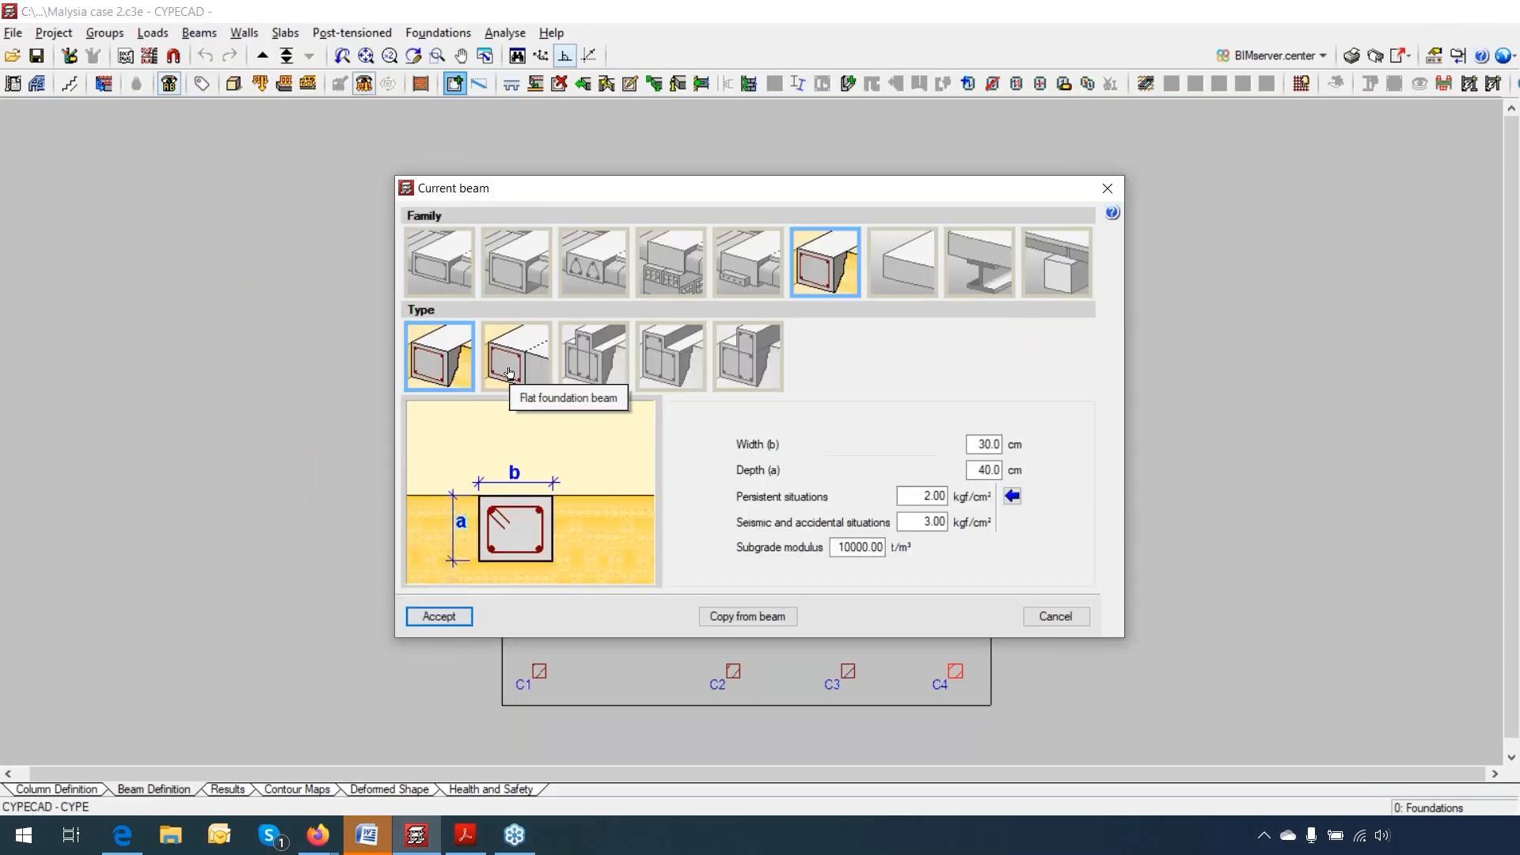
pyautogui.click(509, 372)
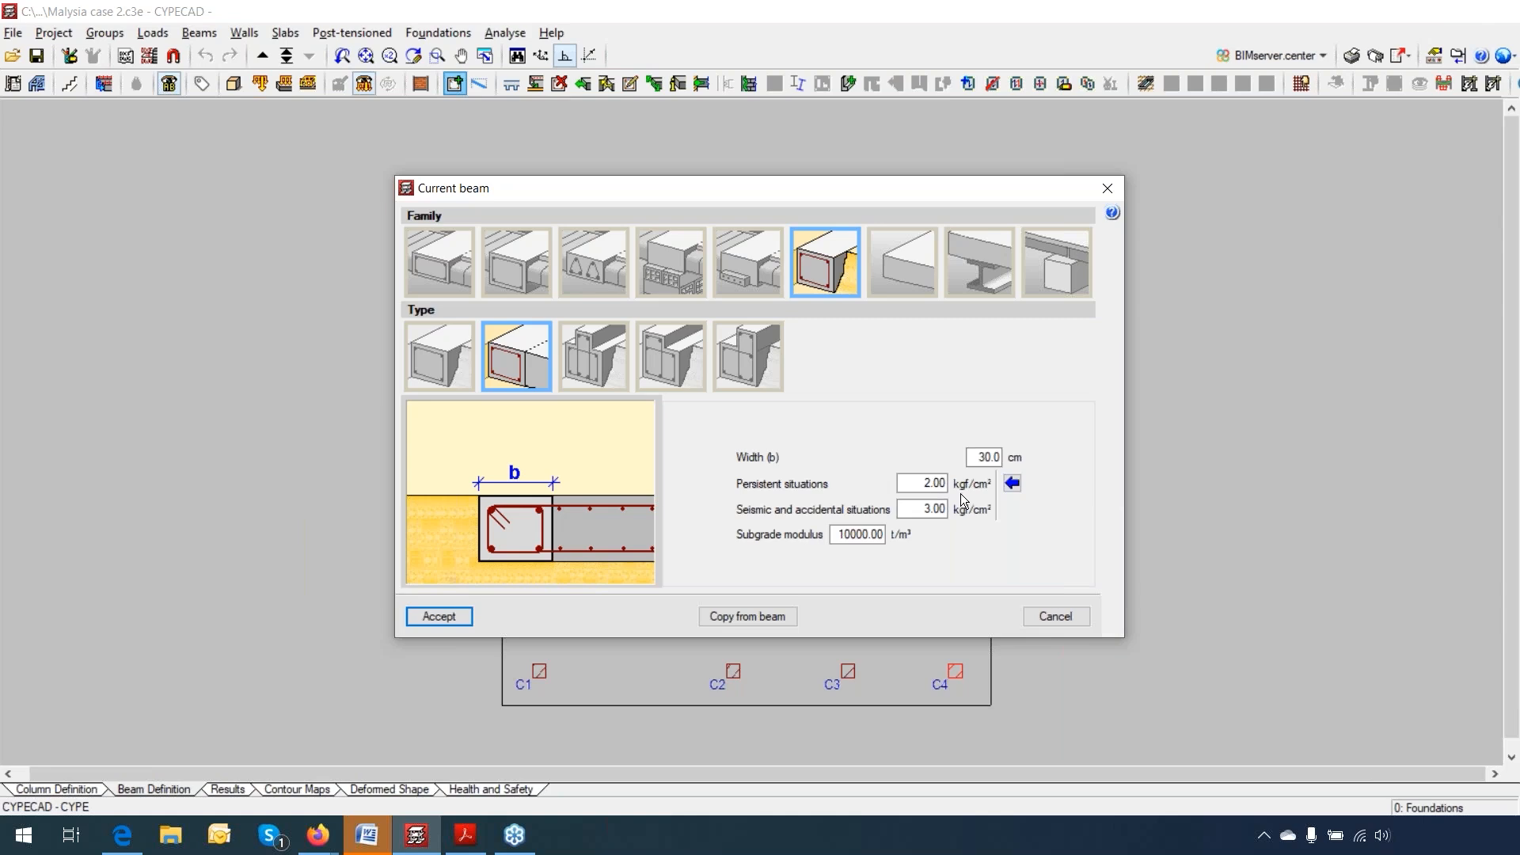
pyautogui.click(1056, 616)
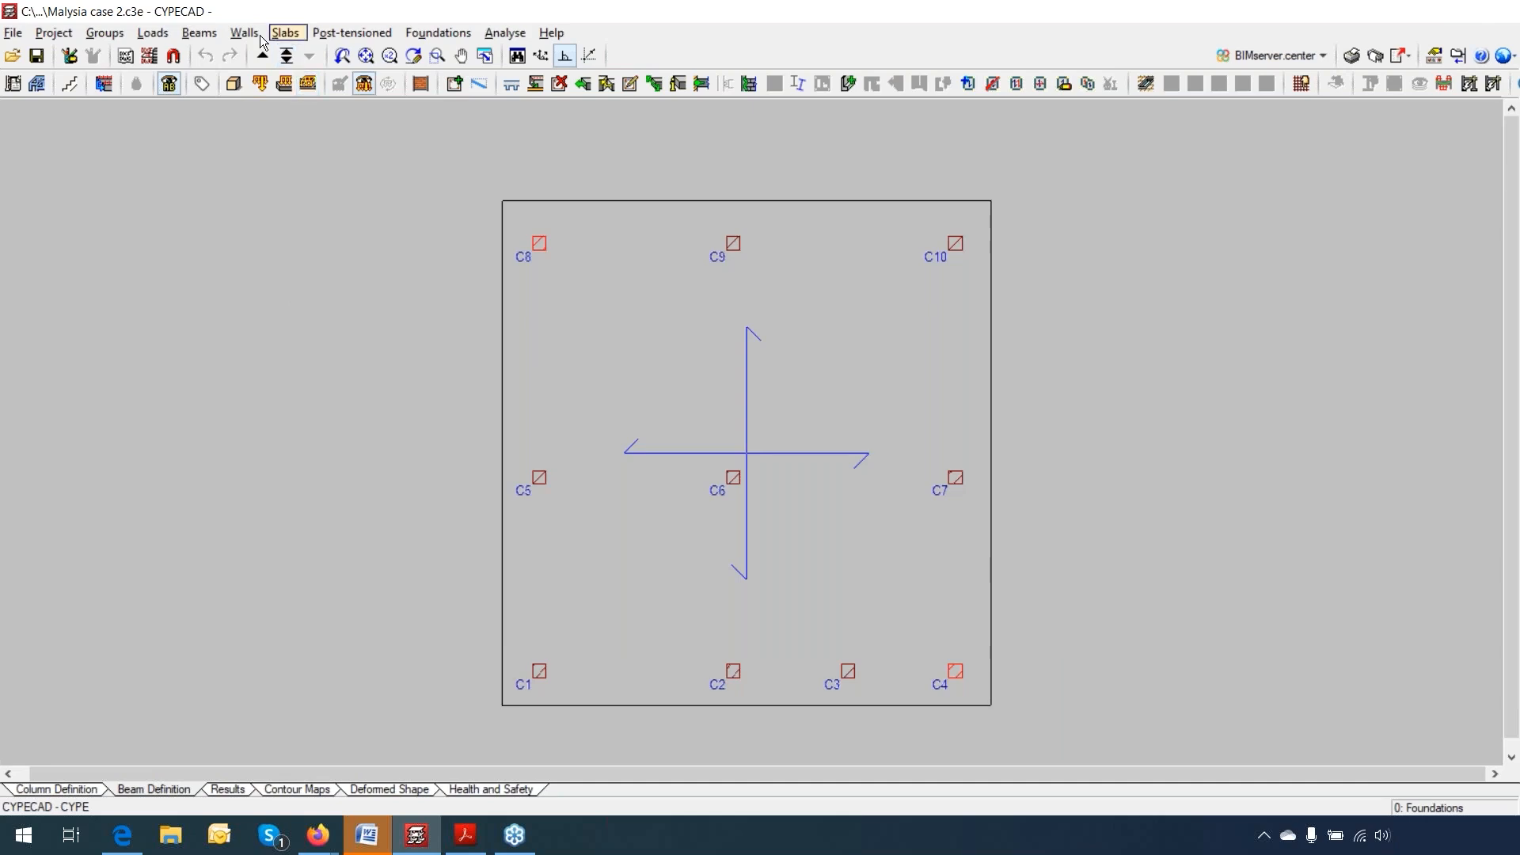
# Step: Start defining a flat foundation beam 30 cm wide with a 10000 t/m³ subgrade modulus, agreeing to lose the existing analysis results
pyautogui.click(199, 32)
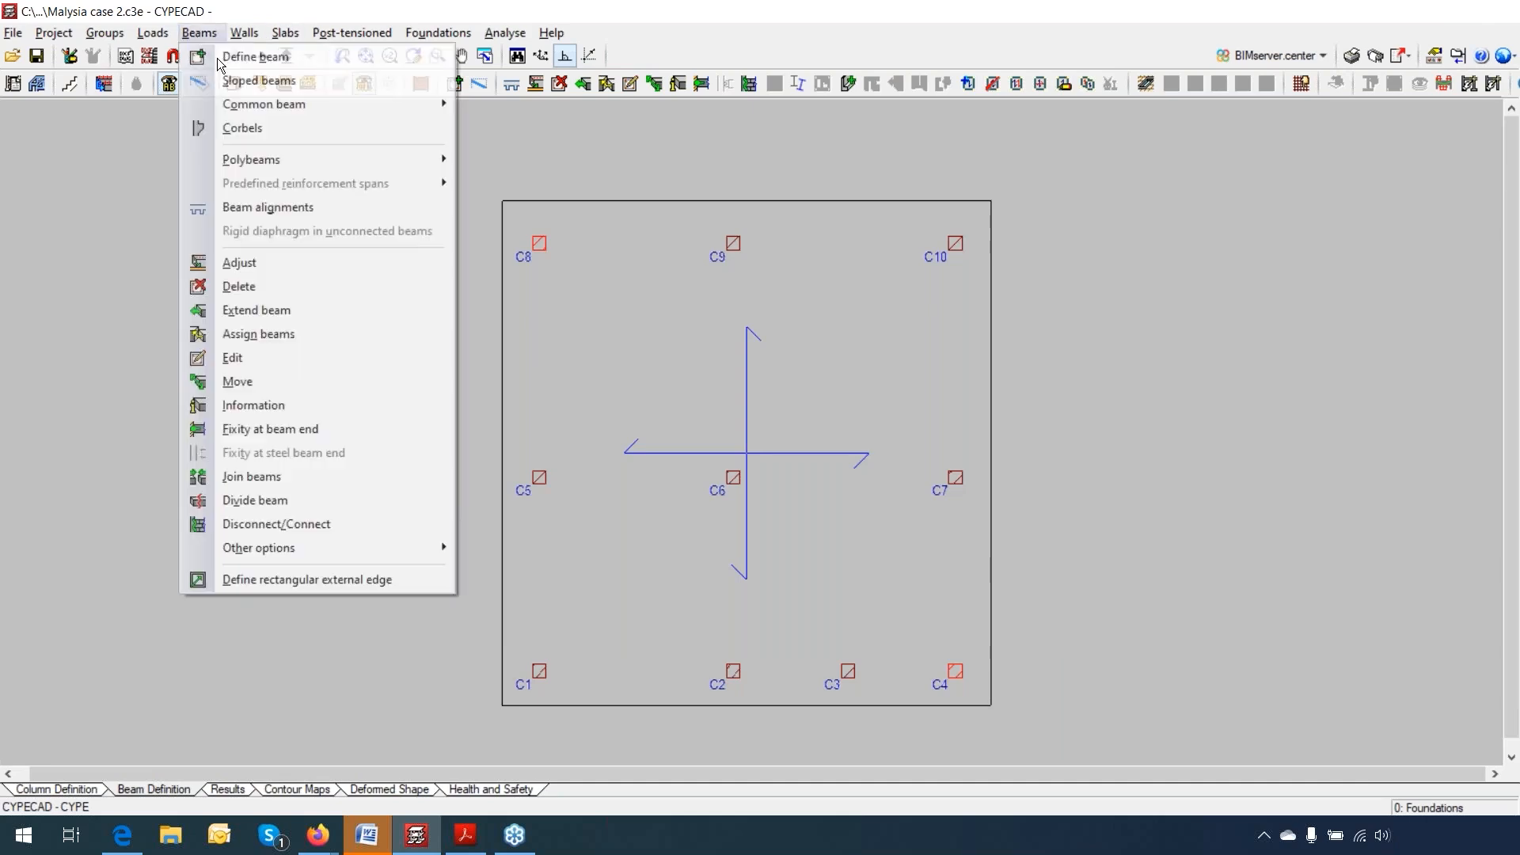
pyautogui.click(273, 95)
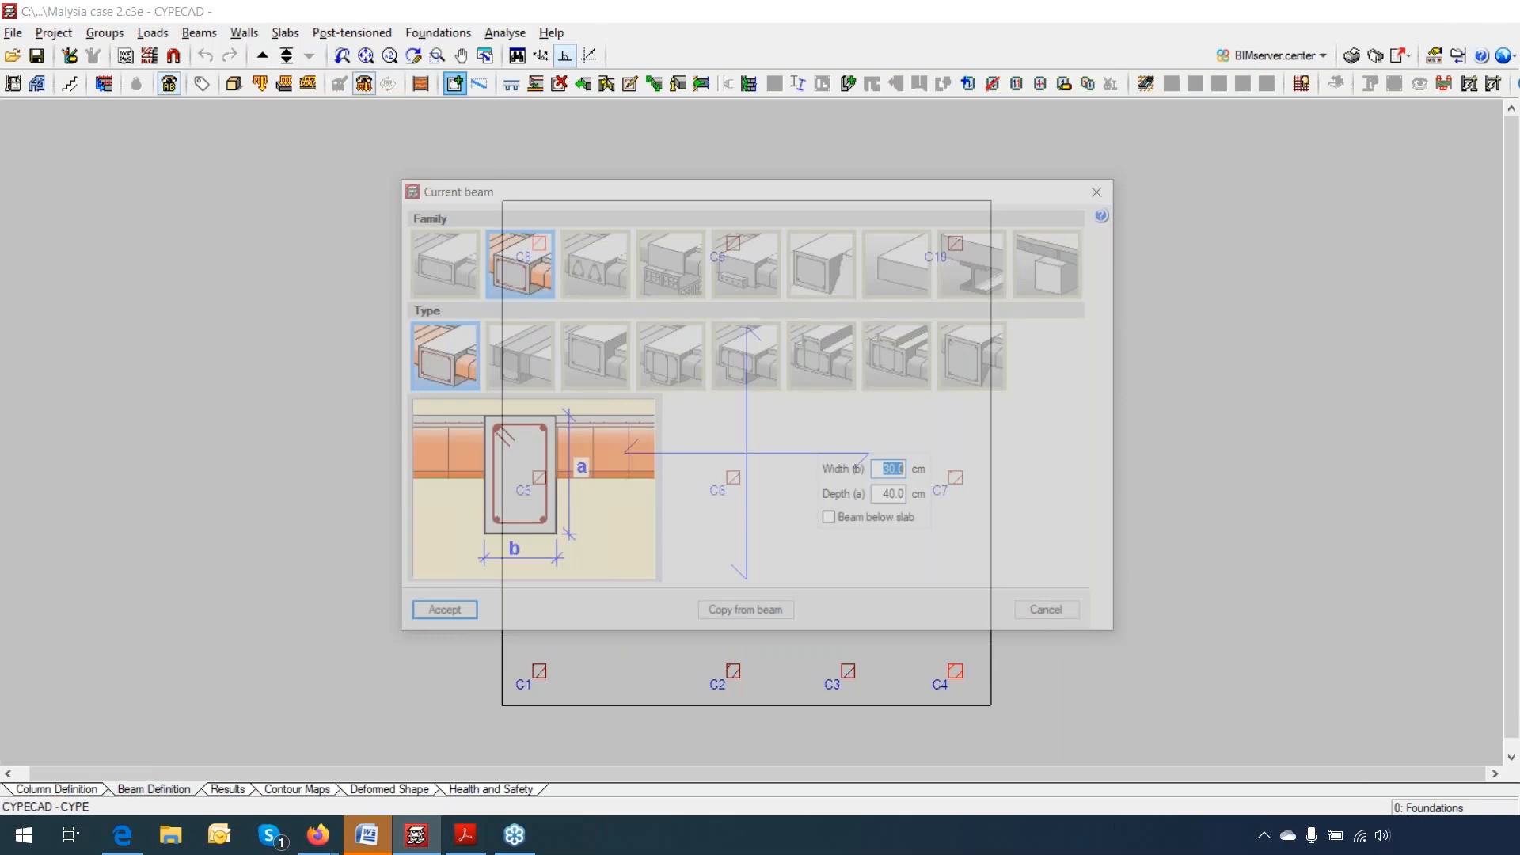
pyautogui.click(830, 273)
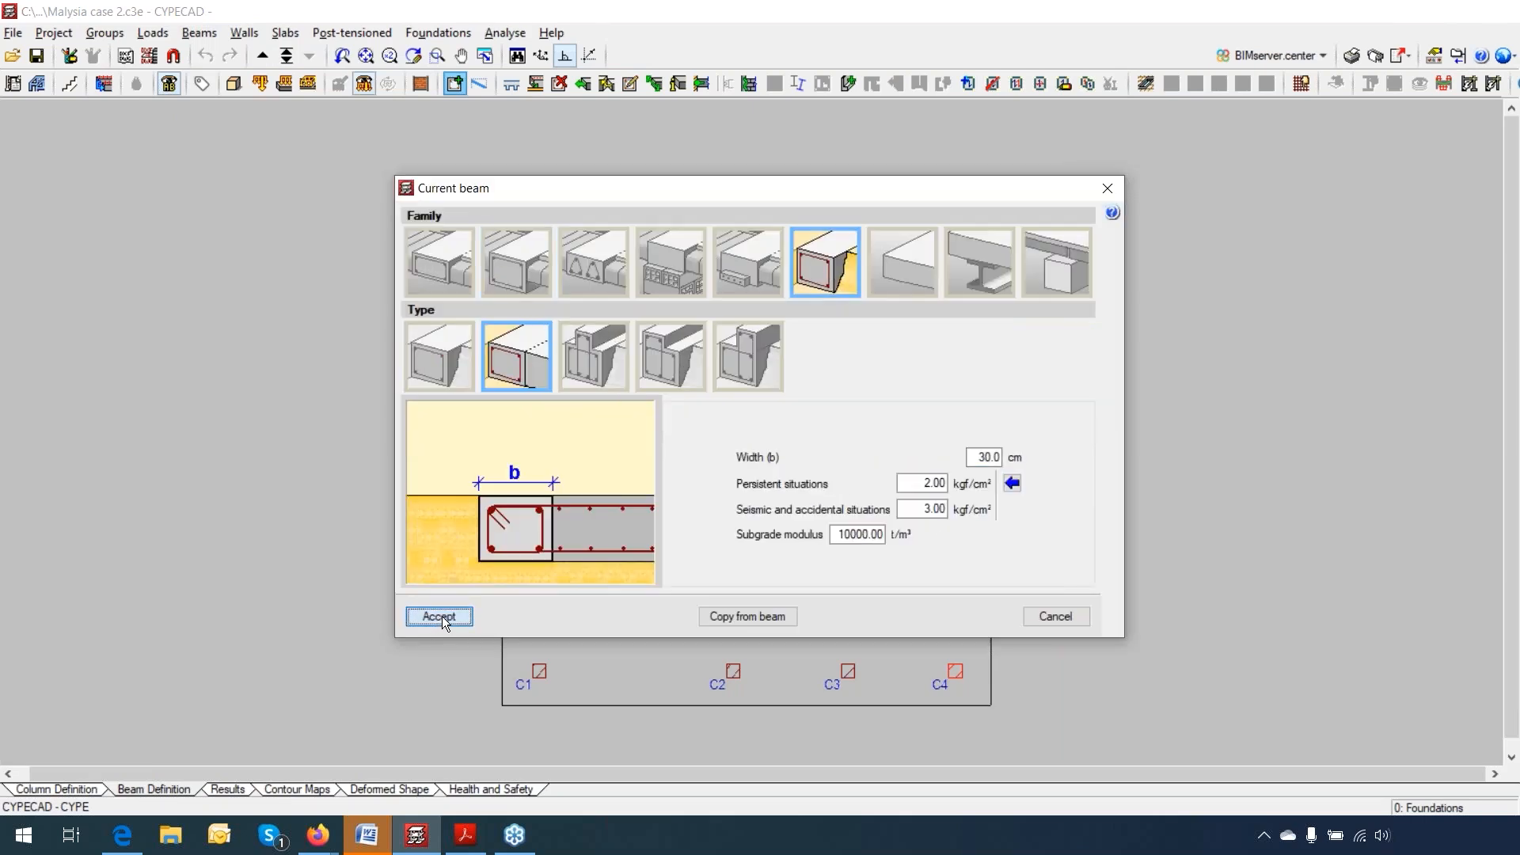
pyautogui.click(440, 616)
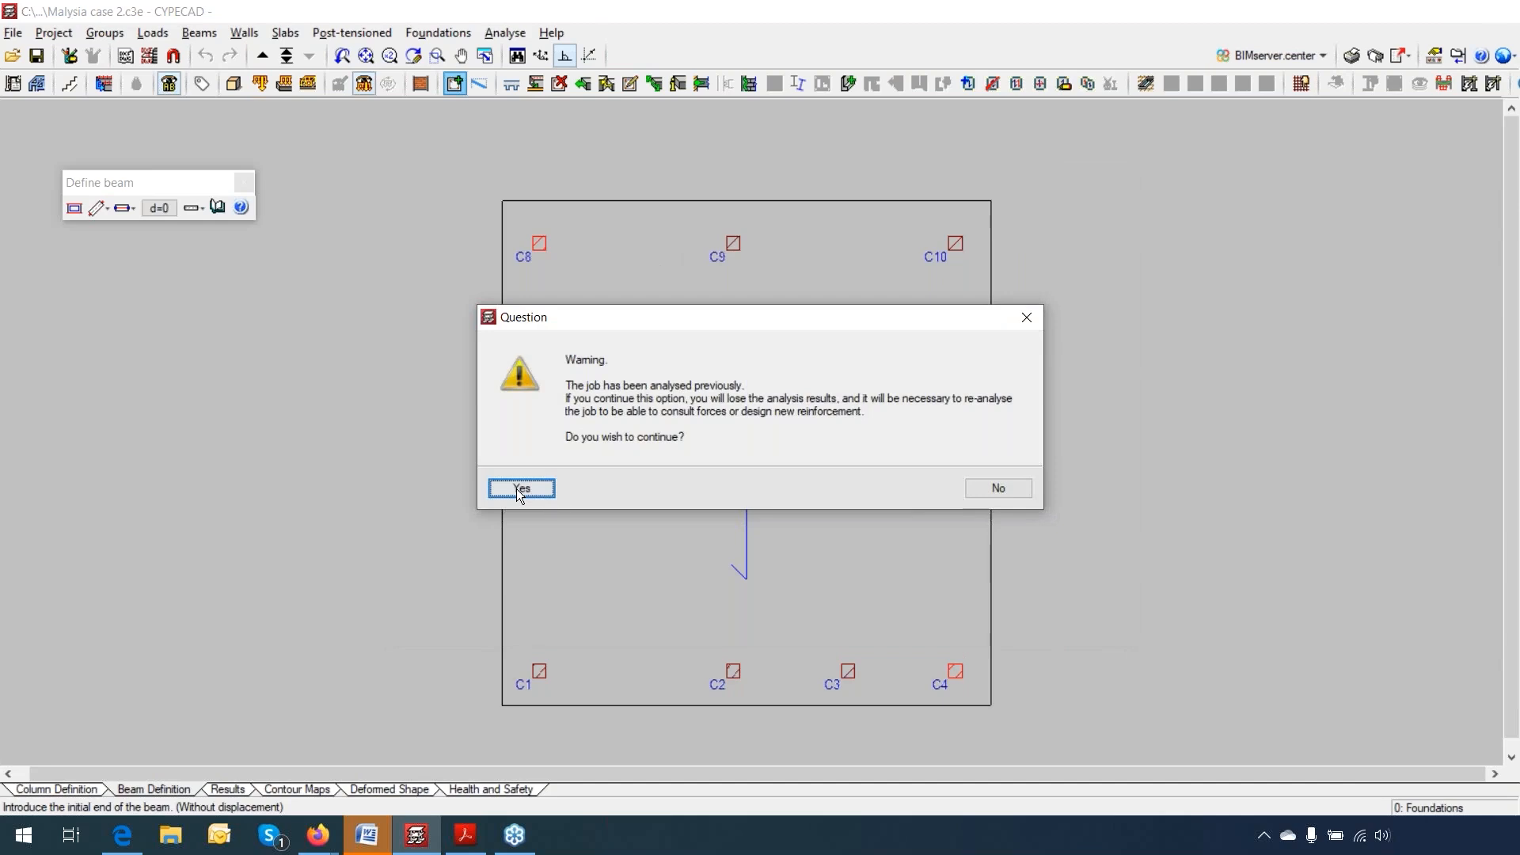
pyautogui.click(516, 488)
# Step: Draw four flat foundation beams enclosing a roughly square panel left of the mat, with two beams extending past the corner nearest C1
pyautogui.click(130, 277)
pyautogui.click(303, 277)
pyautogui.click(303, 480)
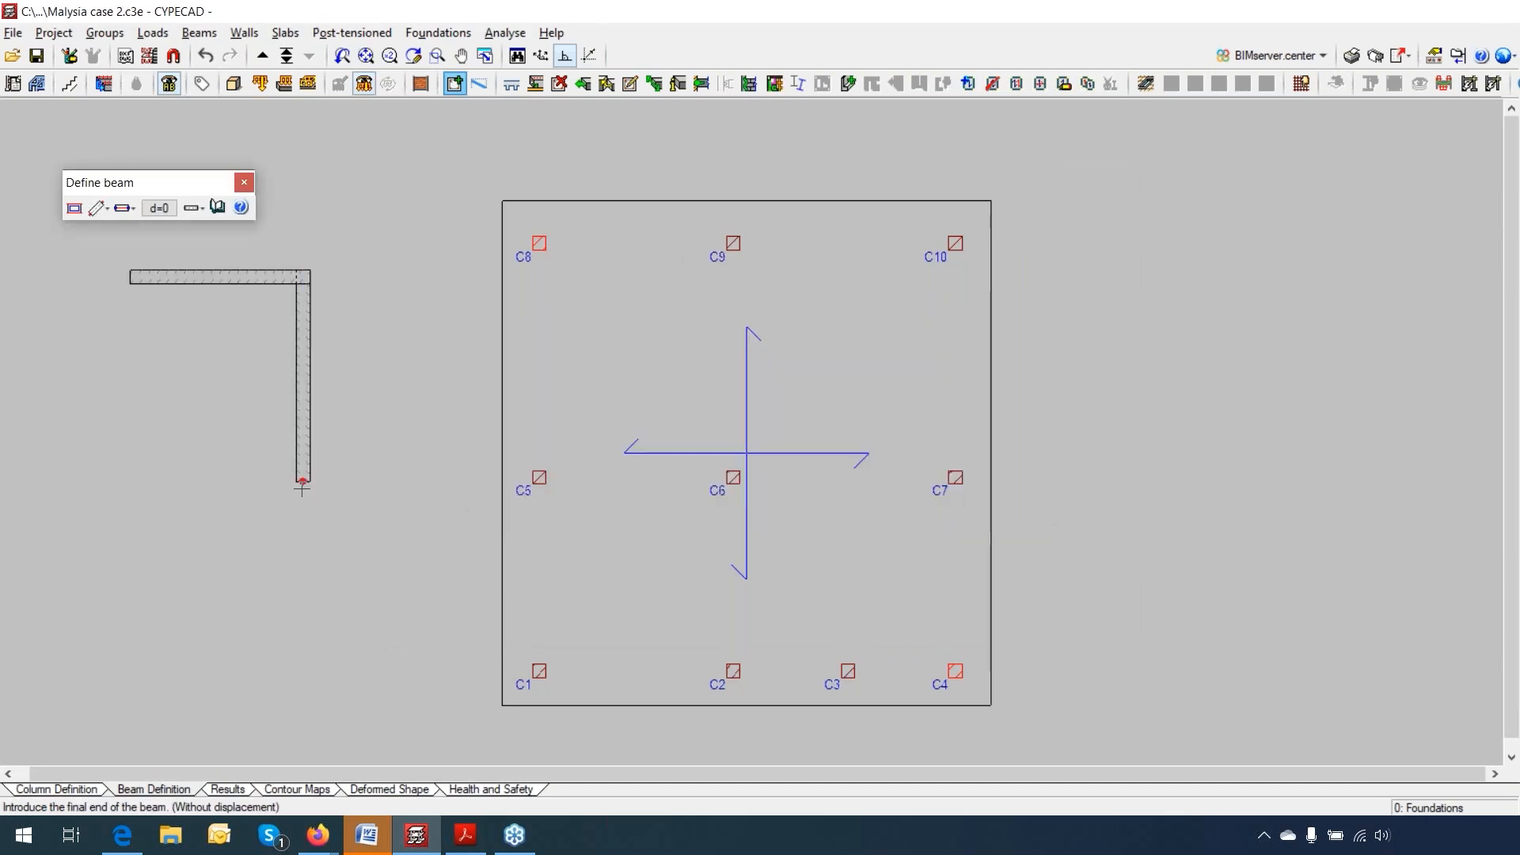
pyautogui.click(72, 471)
pyautogui.rightClick(103, 388)
pyautogui.click(131, 297)
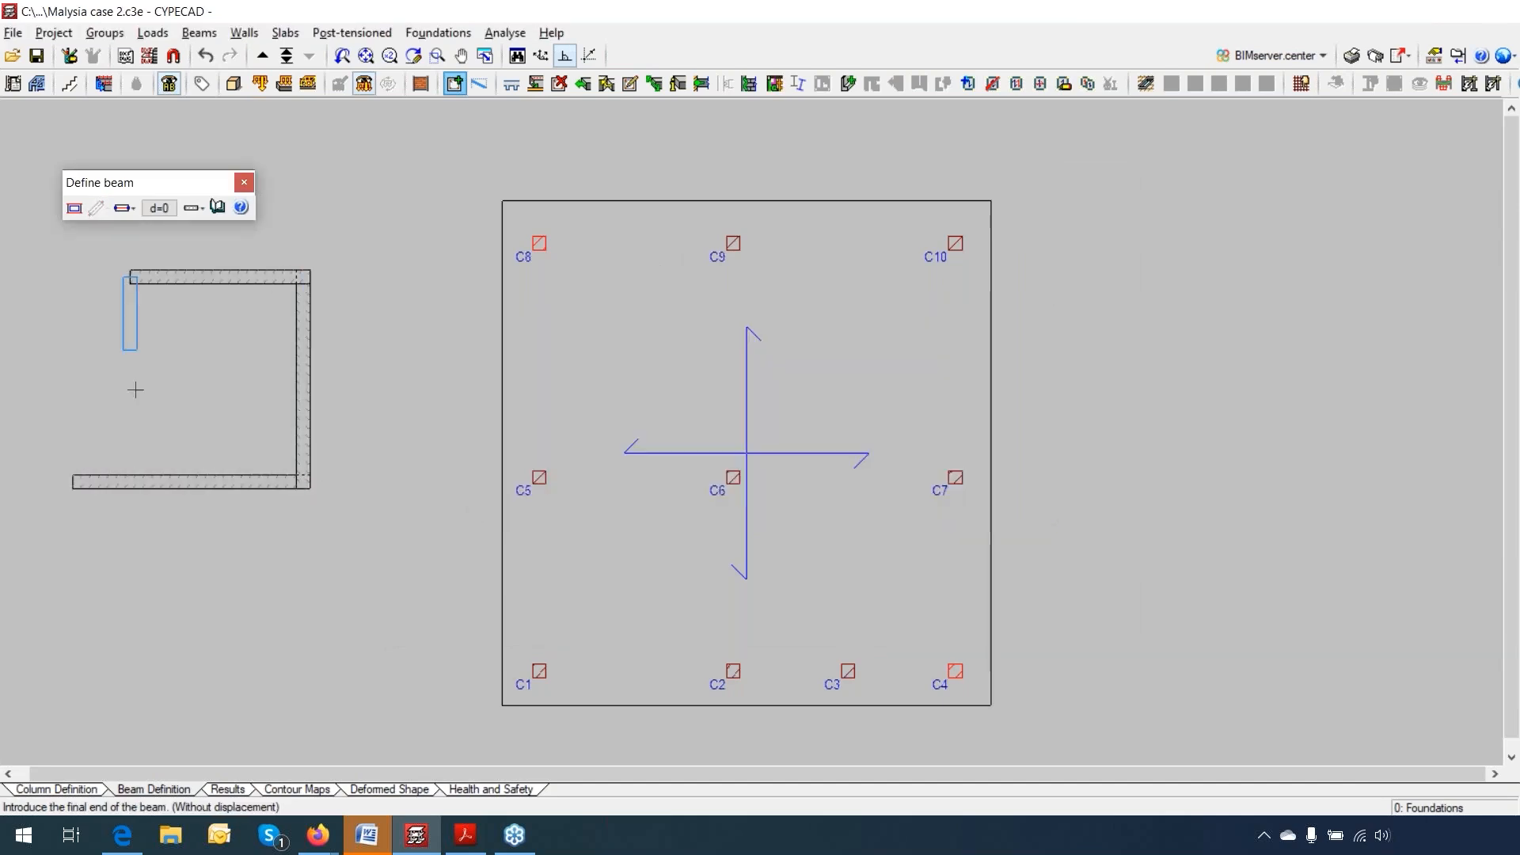
pyautogui.click(153, 568)
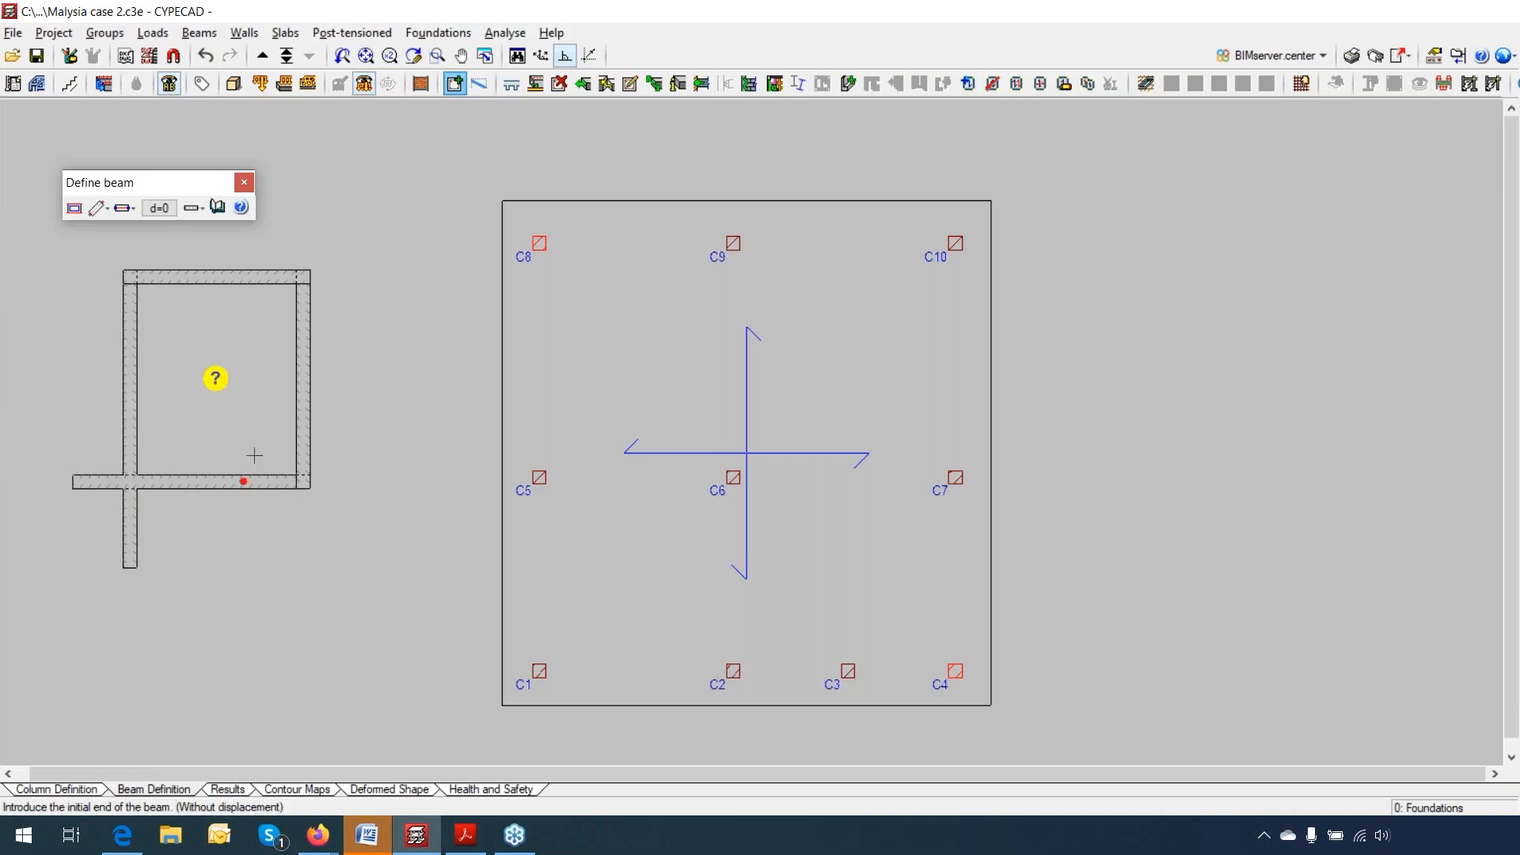
# Step: Finish drawing beams and delete the two beam segments that extend past the panel's corner nearest C1
pyautogui.click(244, 182)
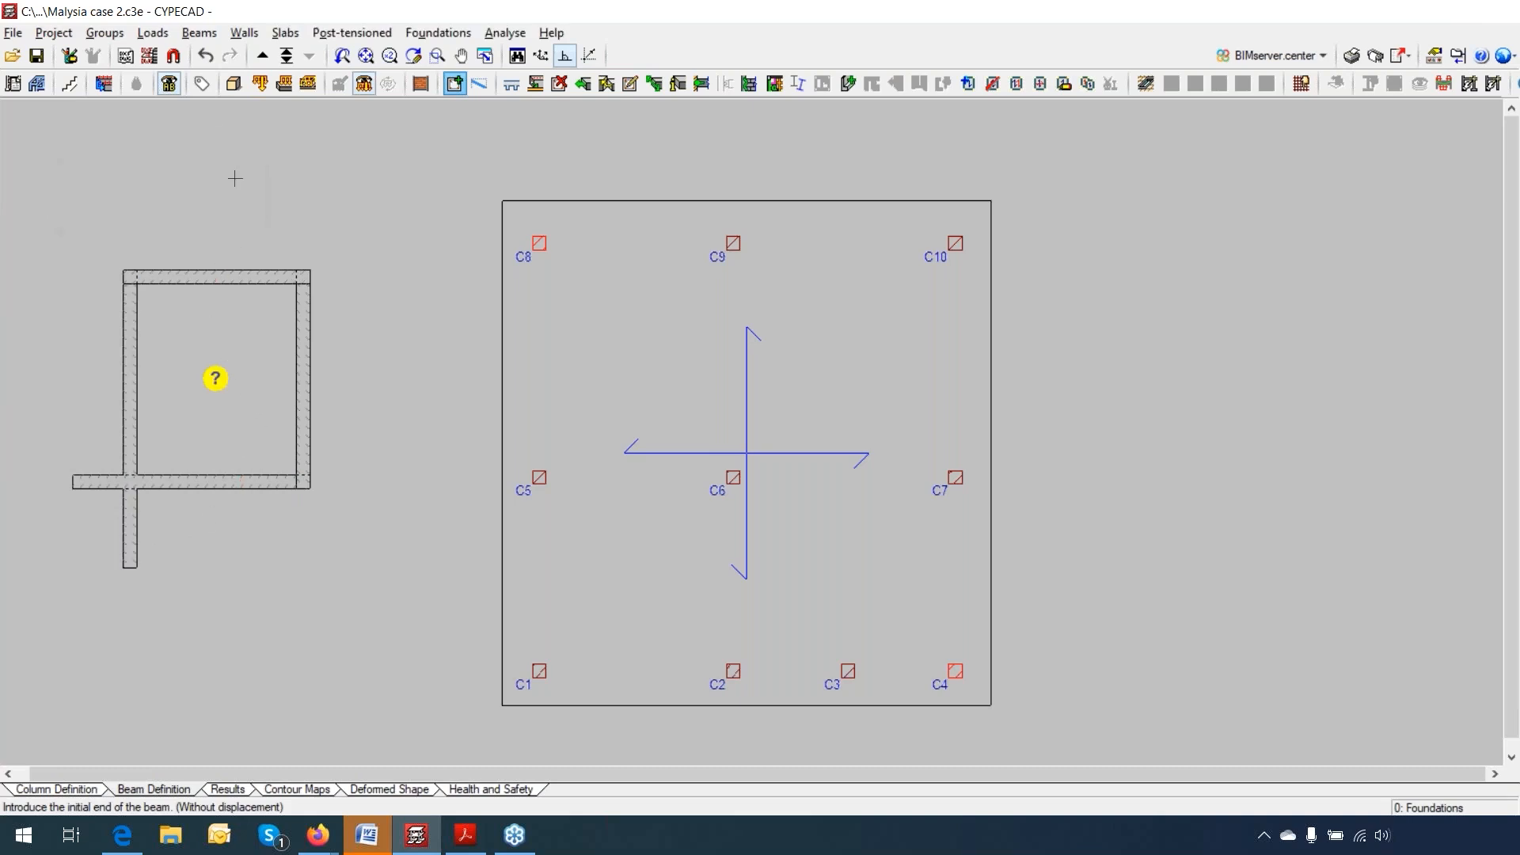
pyautogui.click(168, 34)
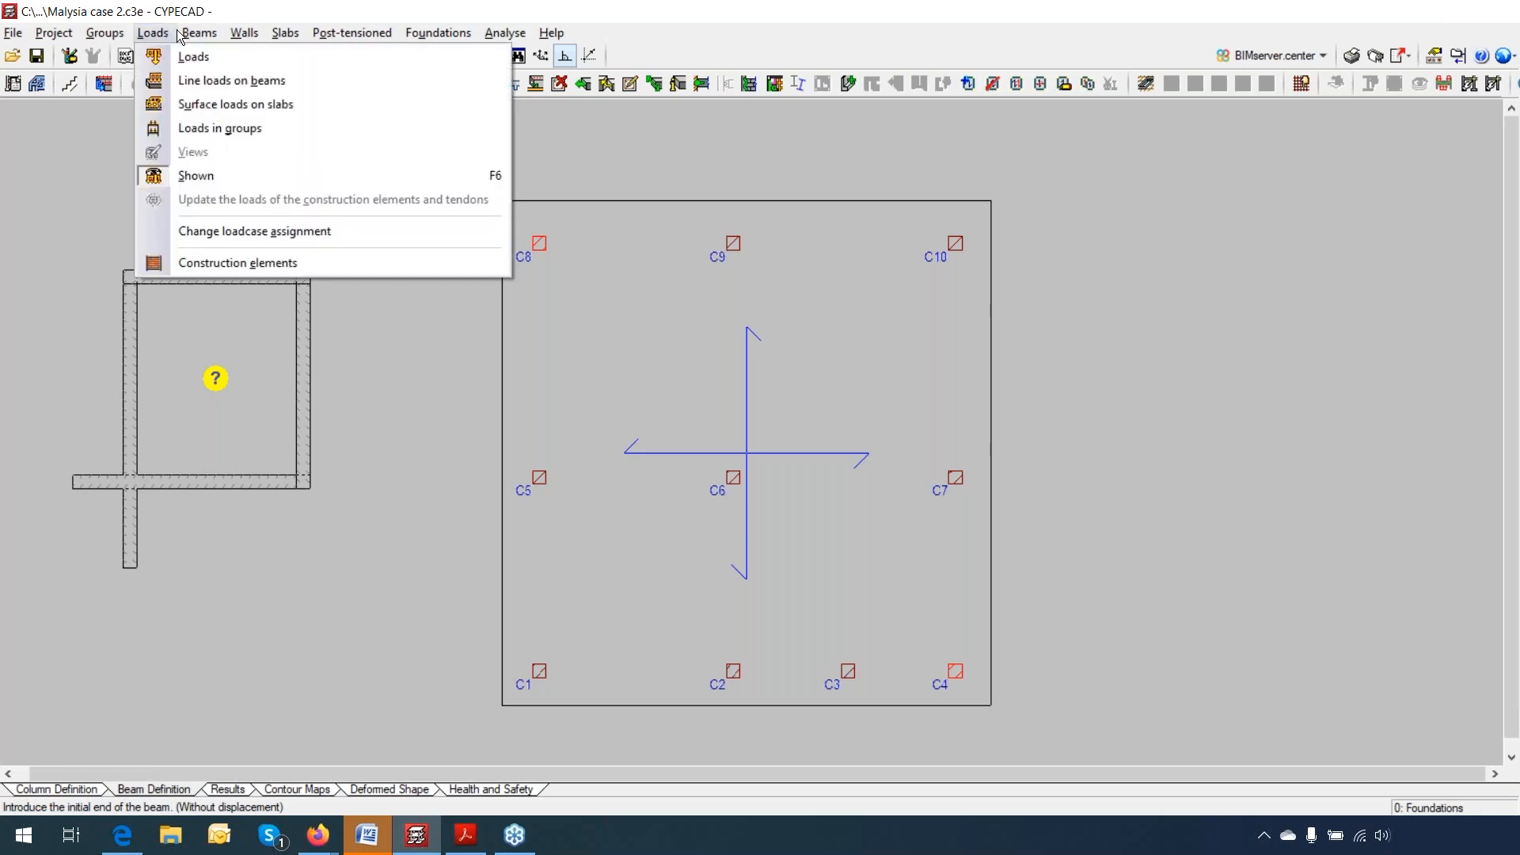
pyautogui.moveTo(190, 33)
pyautogui.click(238, 285)
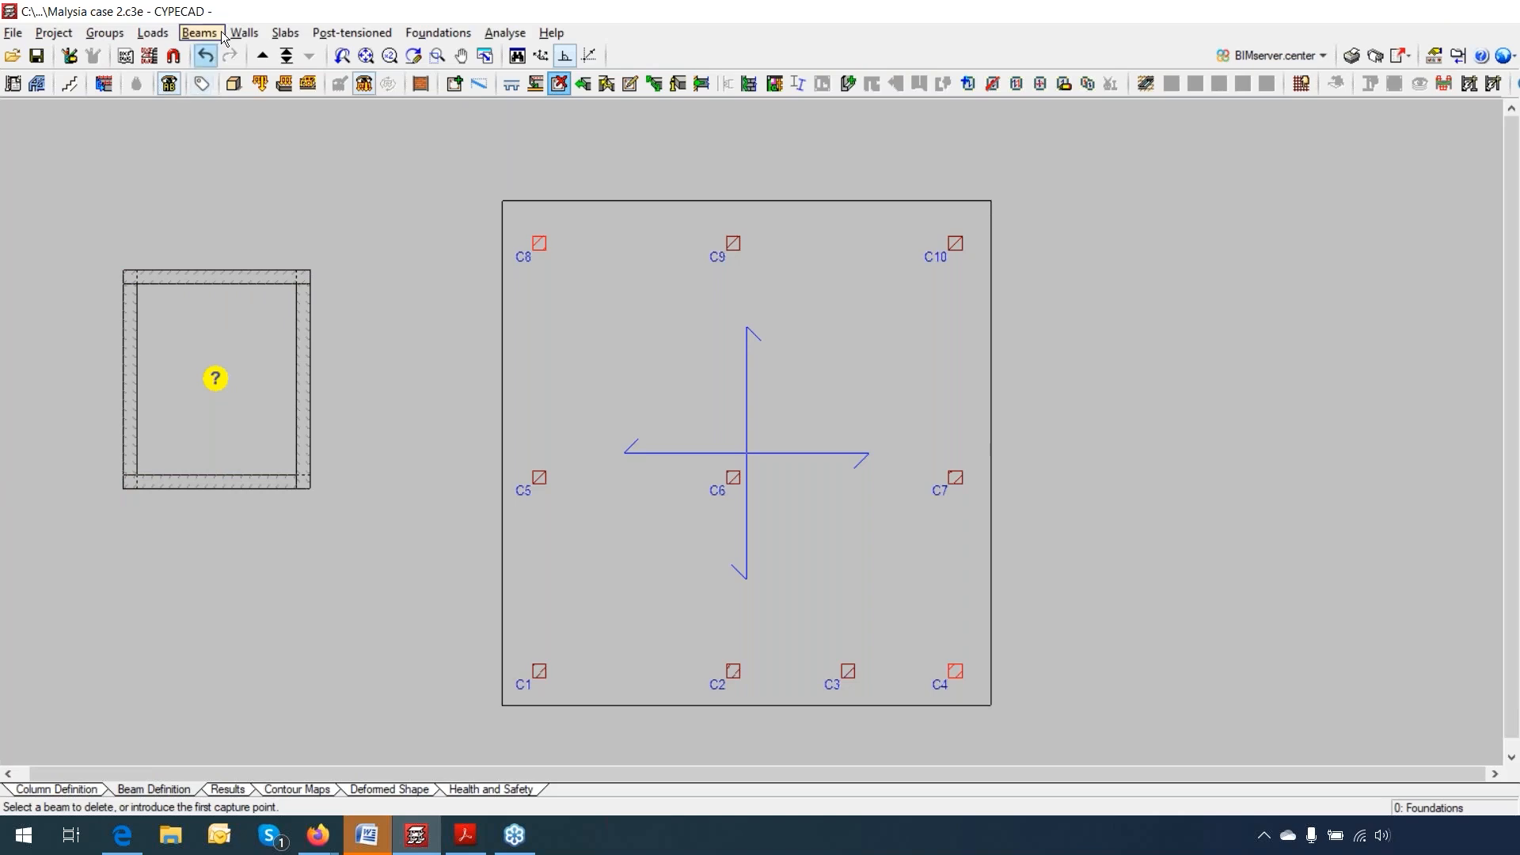
# Step: Assign a 15 cm deep mat foundation with 10000 t/m³ subgrade modulus to the beam-enclosed panel, with reinforcement parallel to its upper beam
pyautogui.click(286, 33)
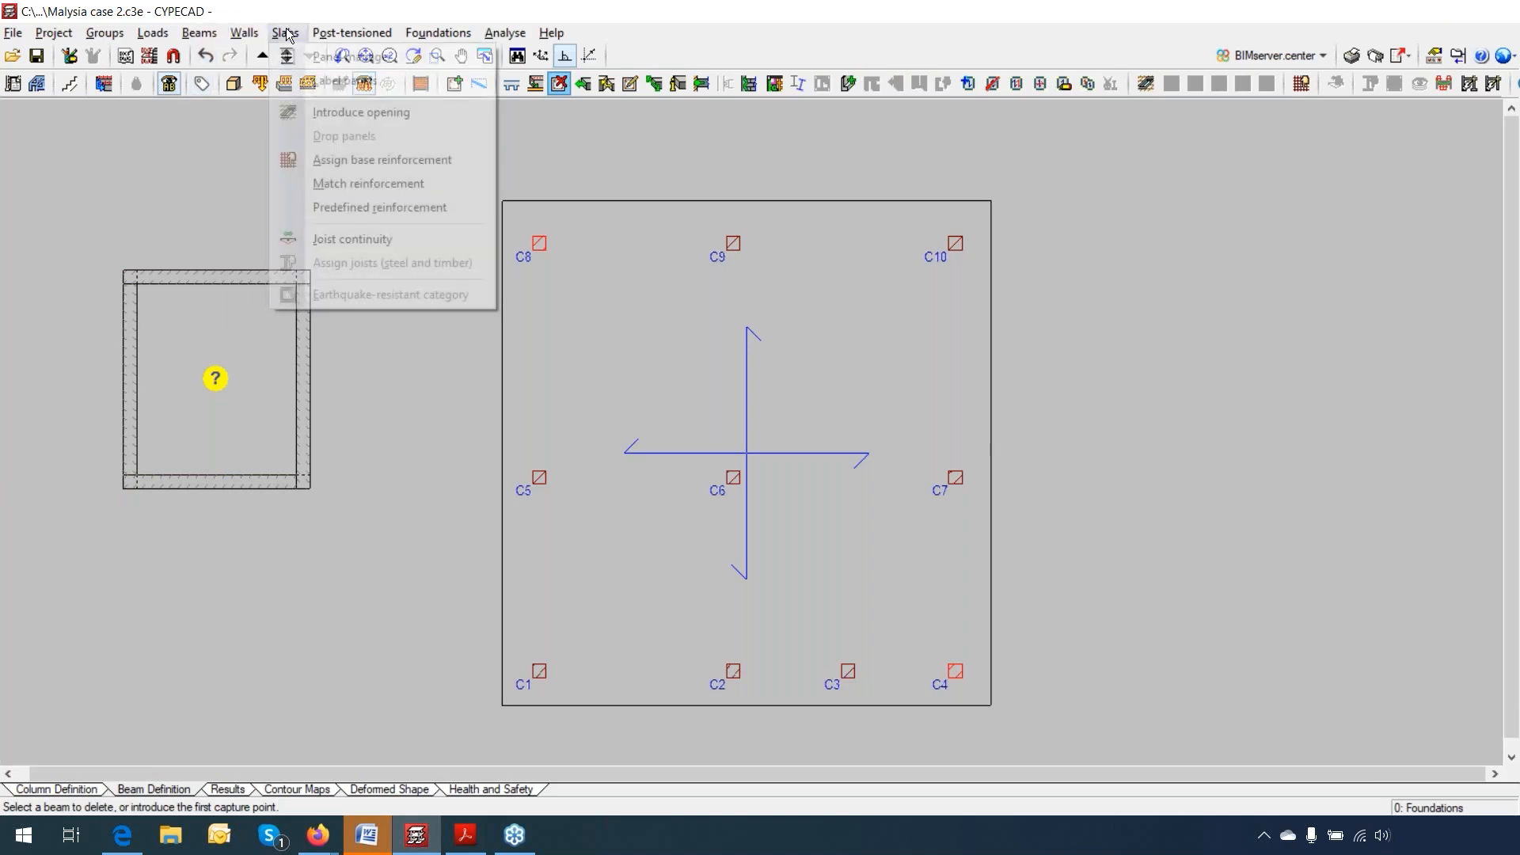
pyautogui.click(339, 56)
pyautogui.moveTo(144, 118); pyautogui.dragTo(473, 140)
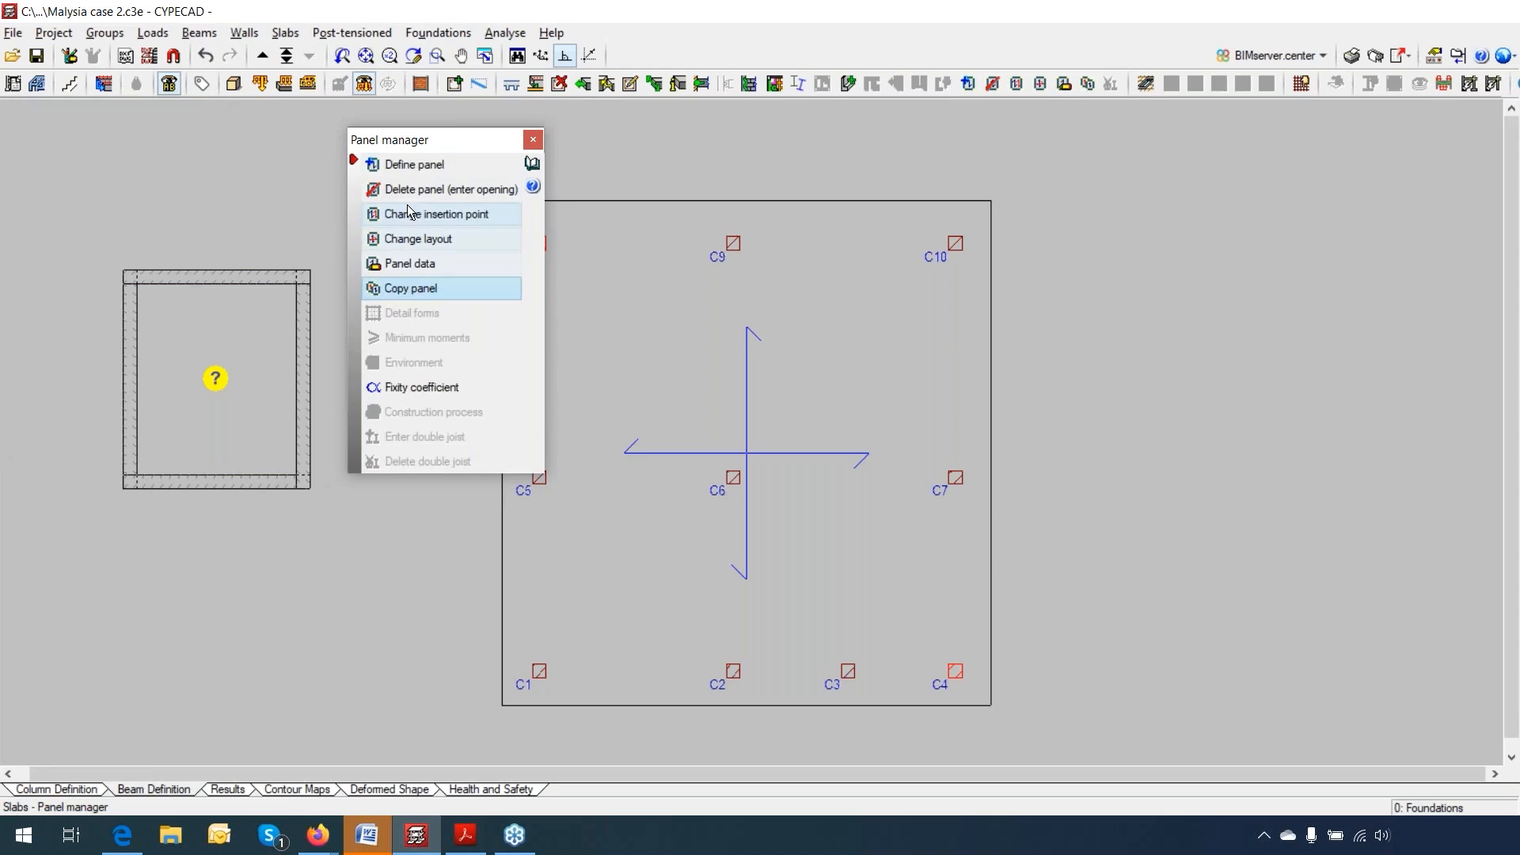
pyautogui.click(438, 167)
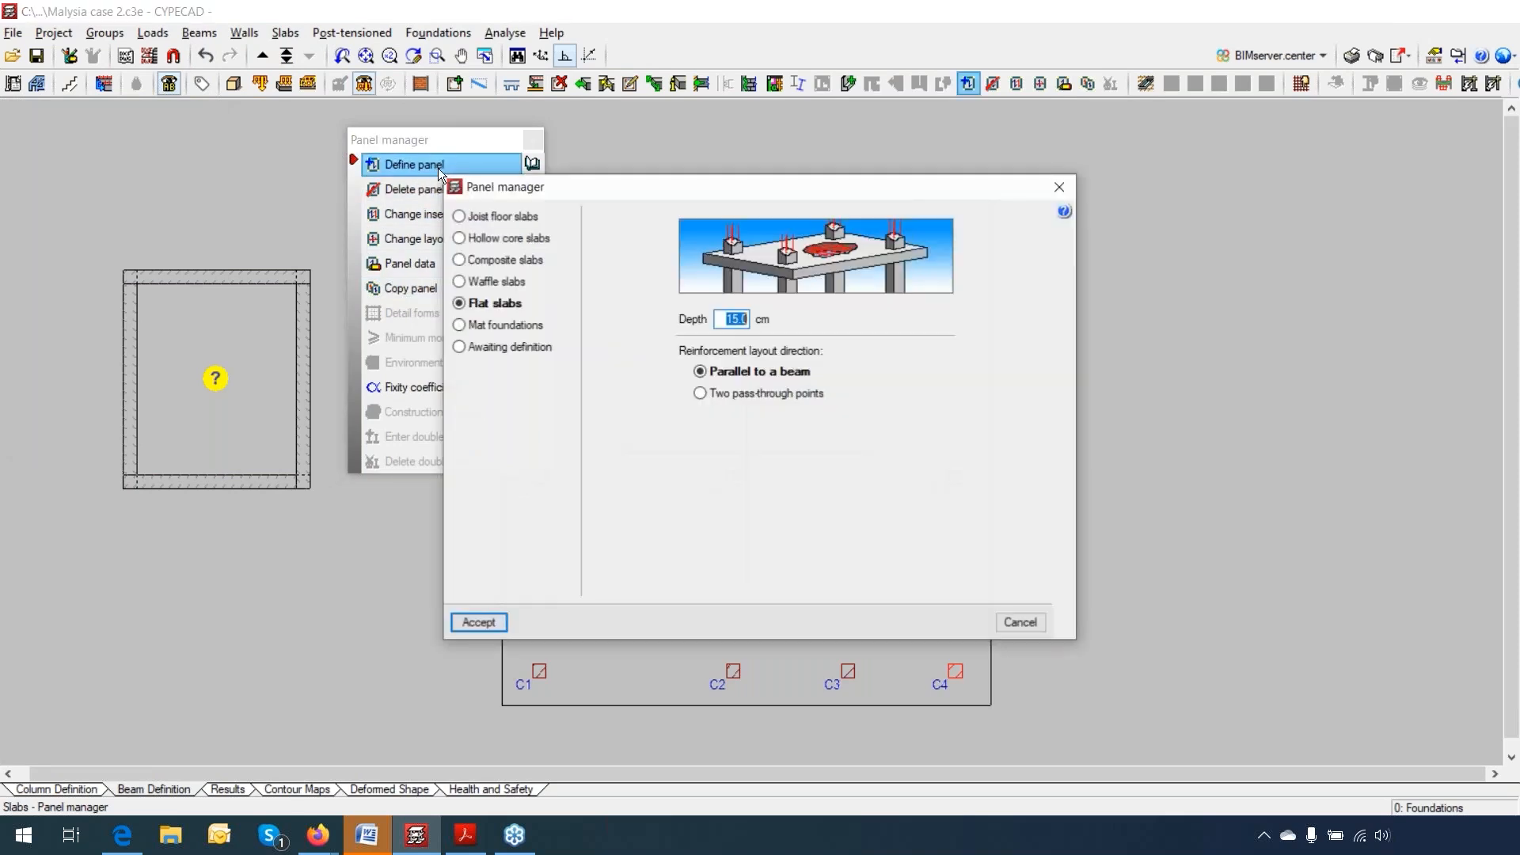
pyautogui.click(512, 330)
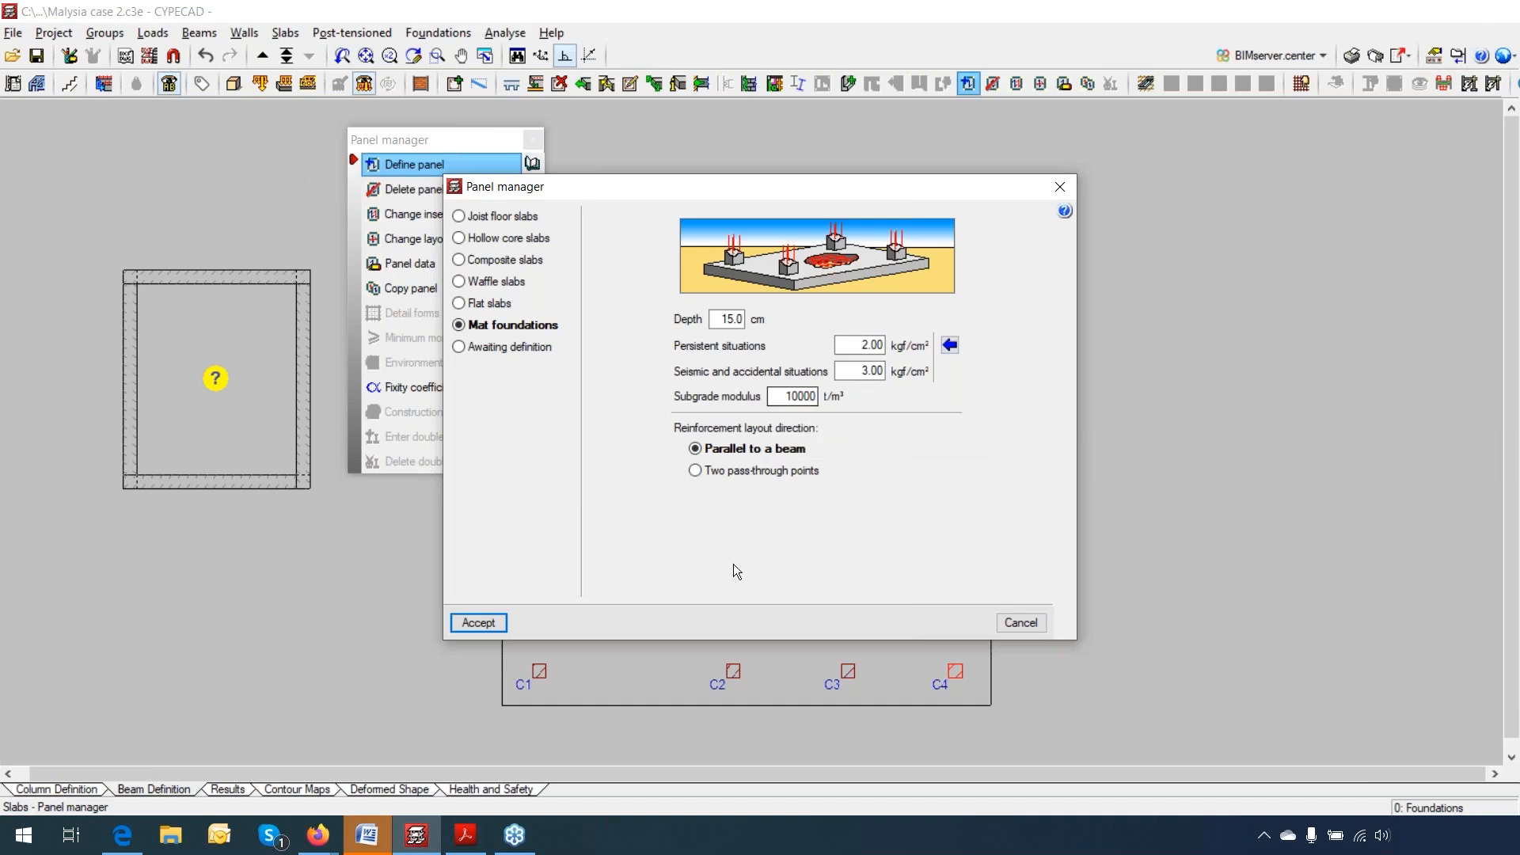
pyautogui.click(490, 625)
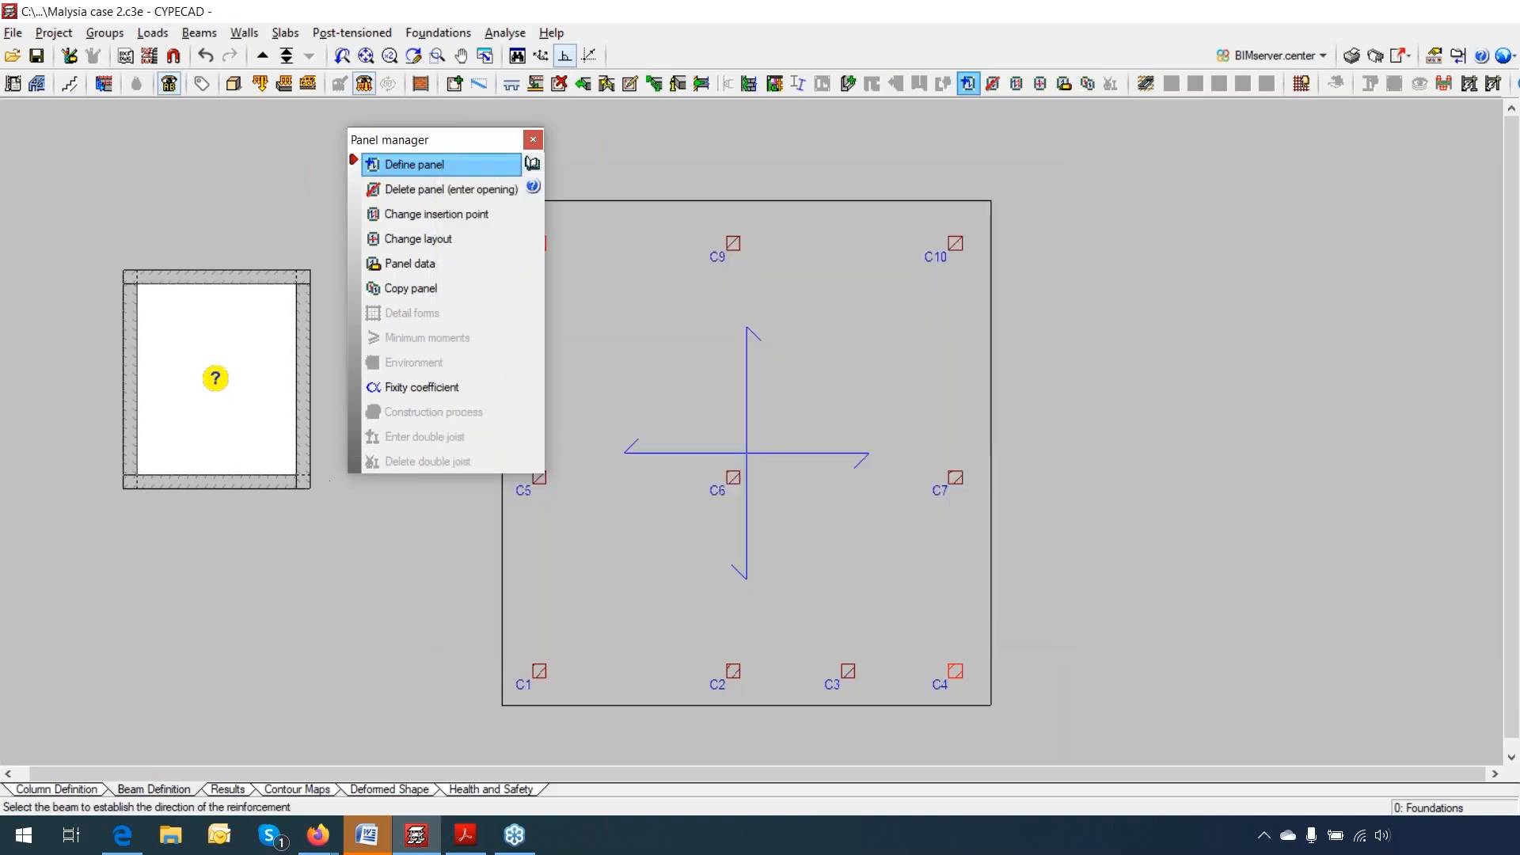
pyautogui.click(245, 287)
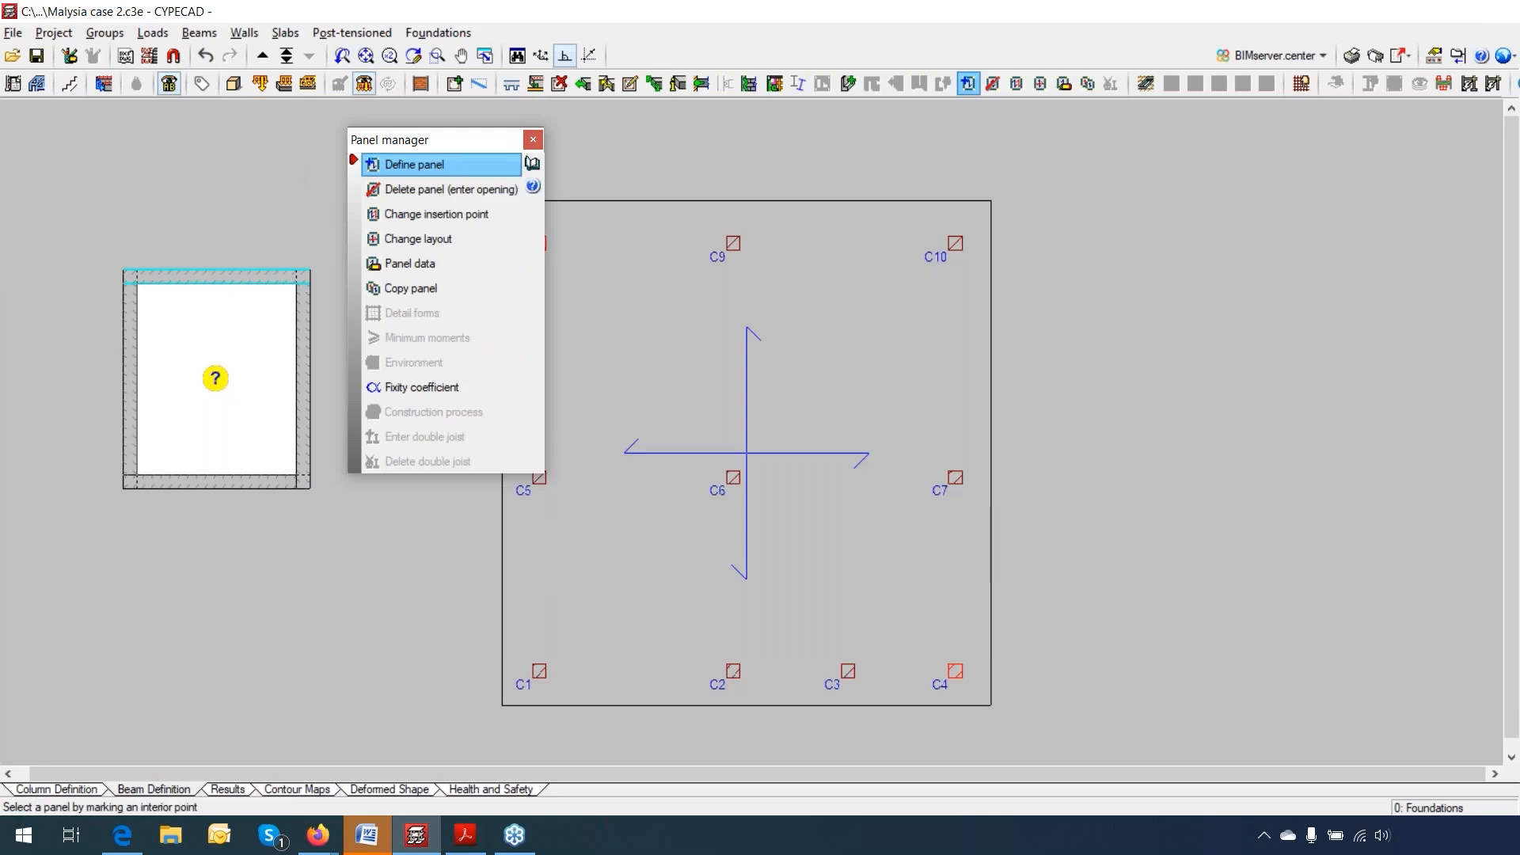
pyautogui.press('Escape')
# Step: Undo the panel and beam edits beside the mat until all the flat foundation beams are removed
pyautogui.click(205, 55)
pyautogui.click(205, 55)
pyautogui.click(205, 56)
pyautogui.click(205, 56)
pyautogui.click(205, 56)
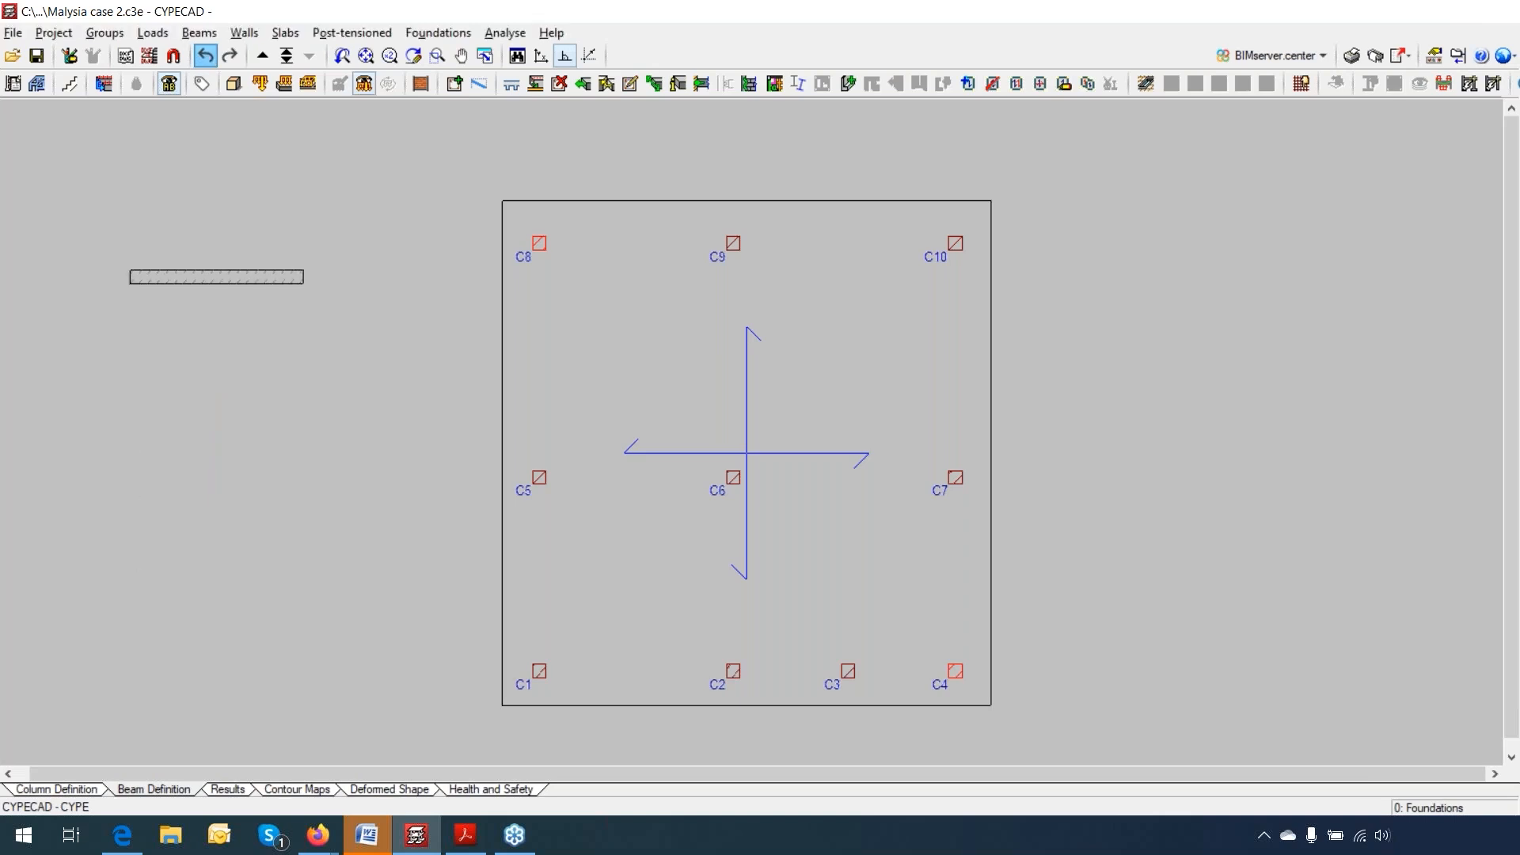
pyautogui.click(205, 56)
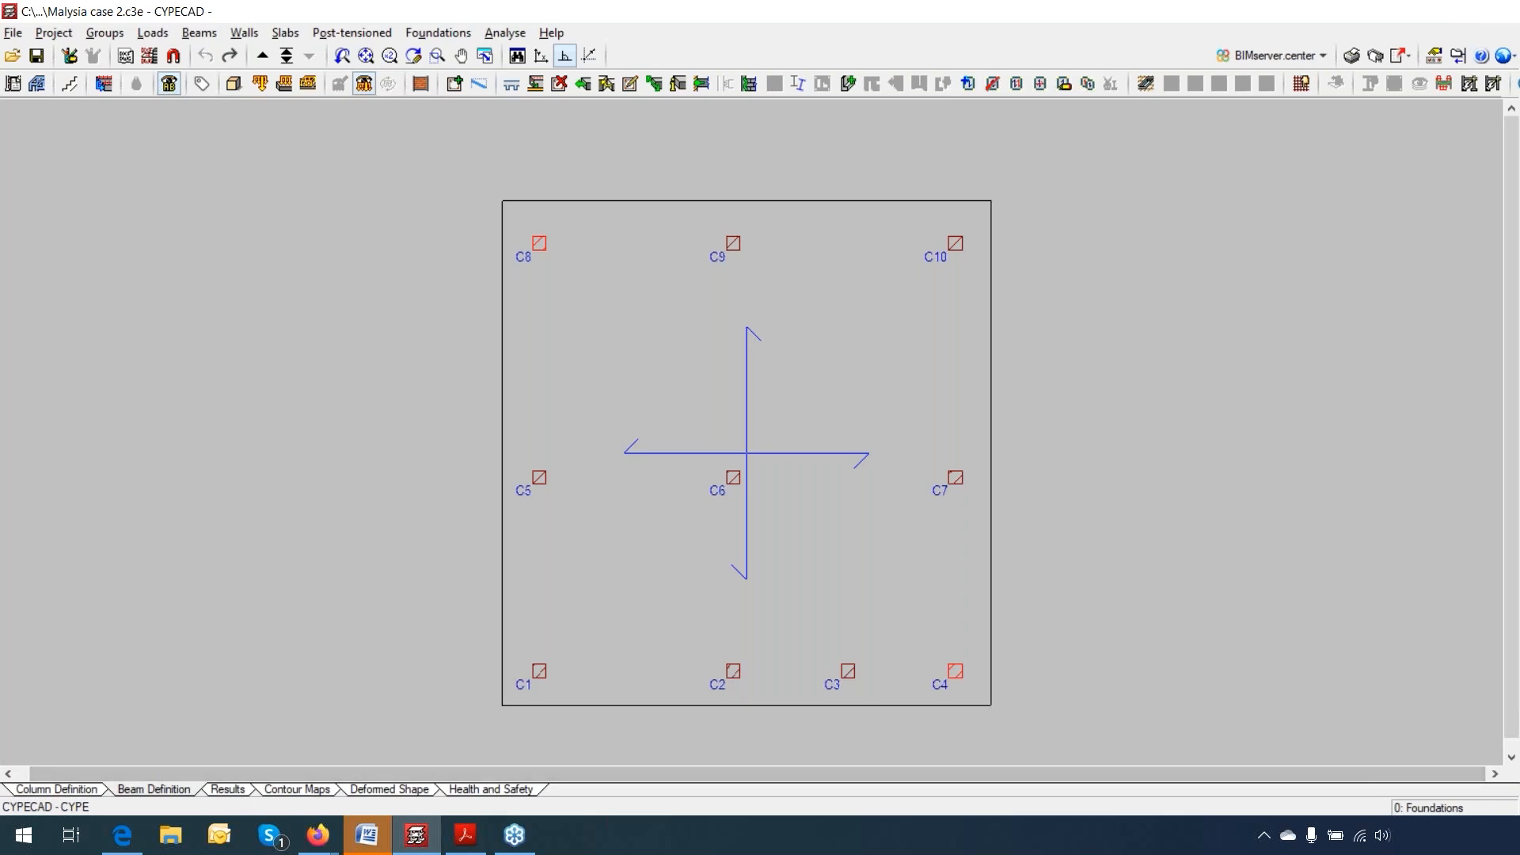
# Step: Check which result envelopes can be consulted for the mat foundation and return to the beam definition
pyautogui.click(228, 789)
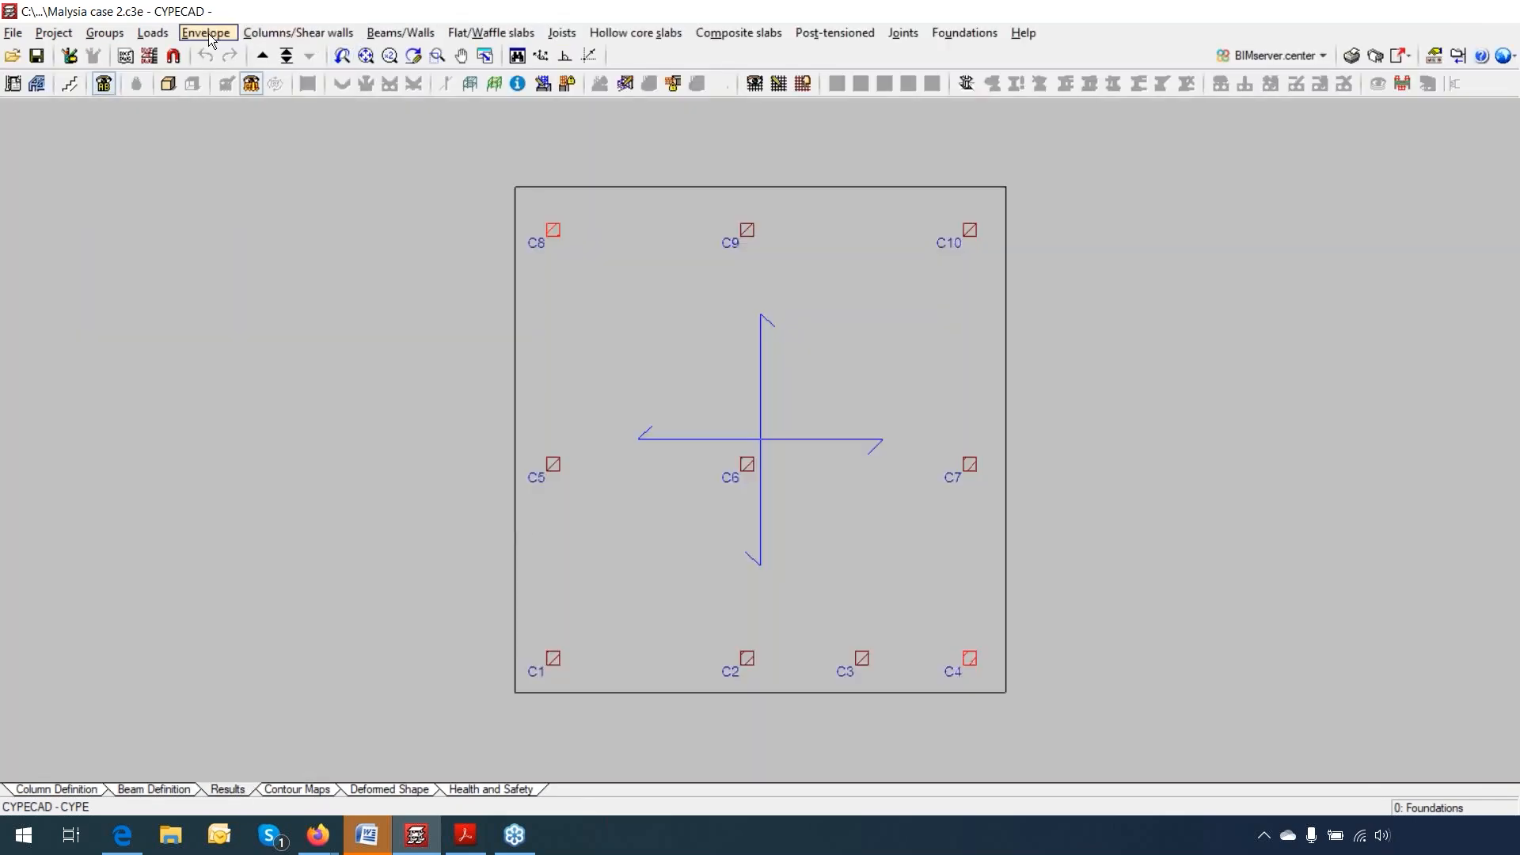
pyautogui.click(209, 35)
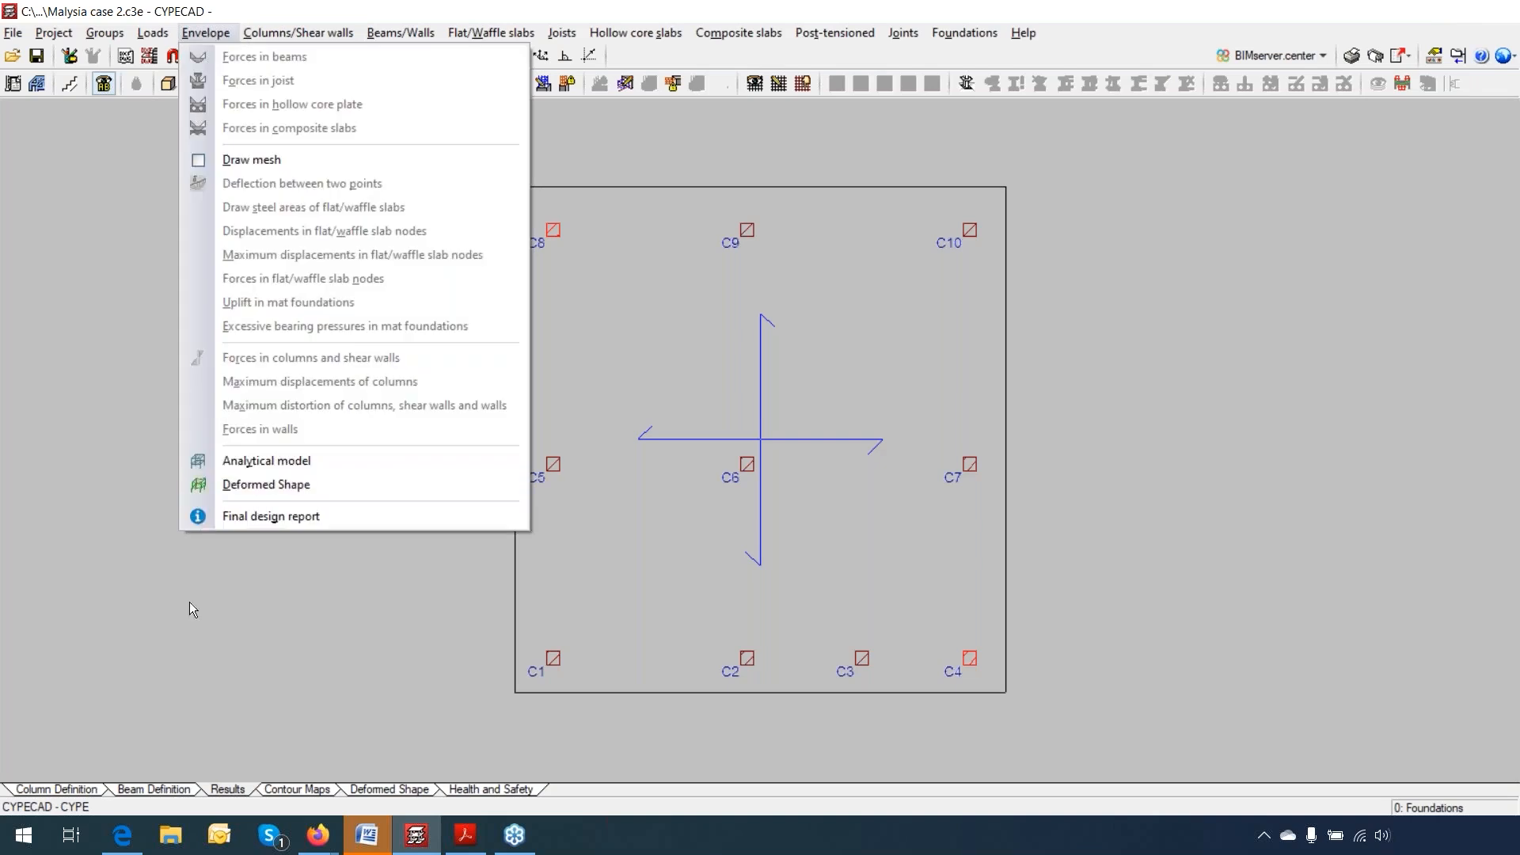
pyautogui.click(176, 791)
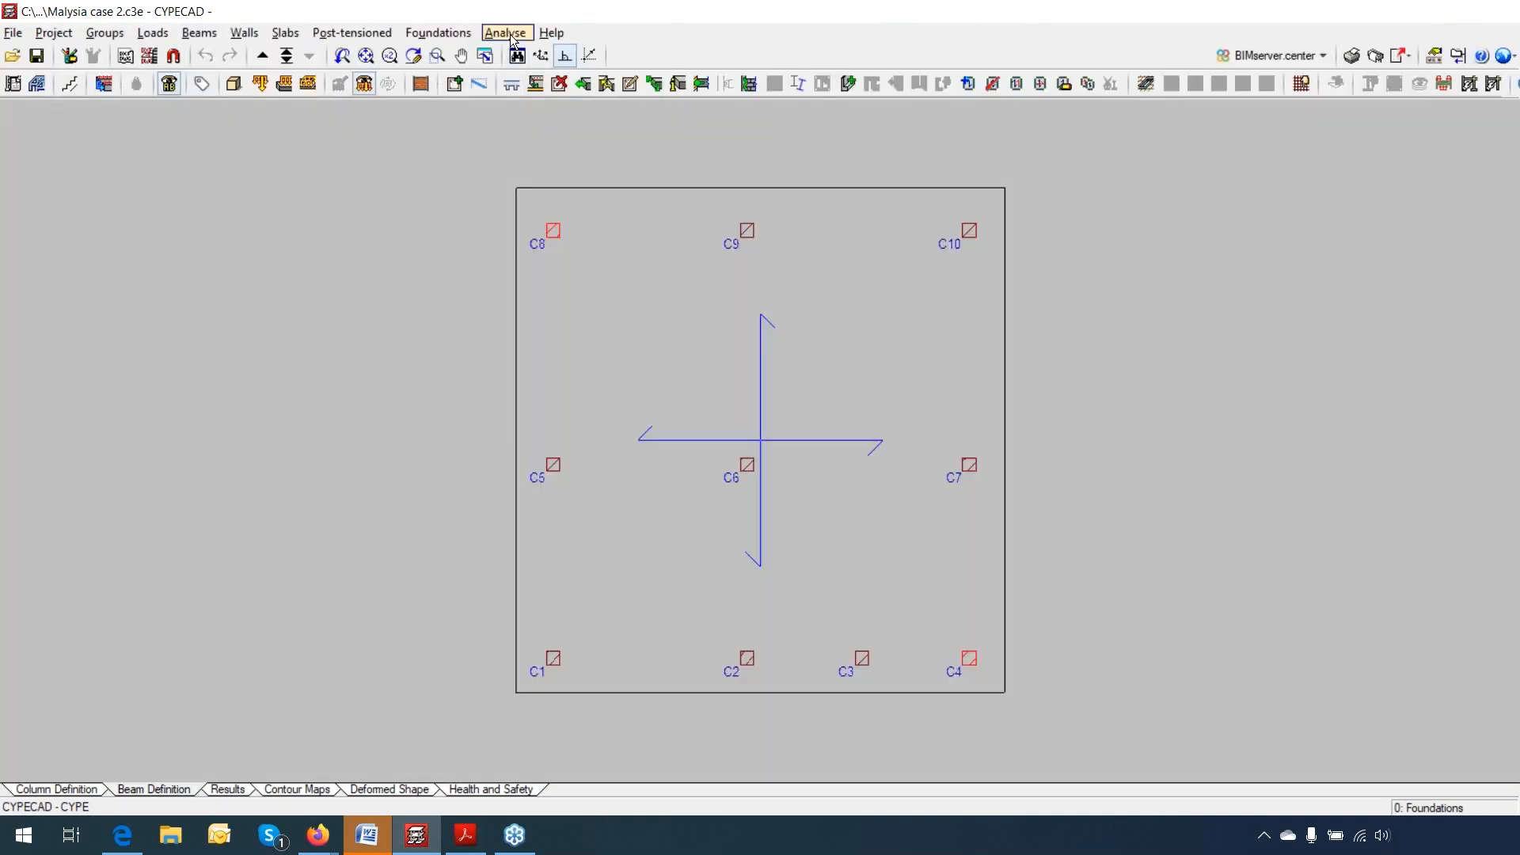
# Step: Run the project analysis including the foundation and close the resulting error report
pyautogui.click(503, 33)
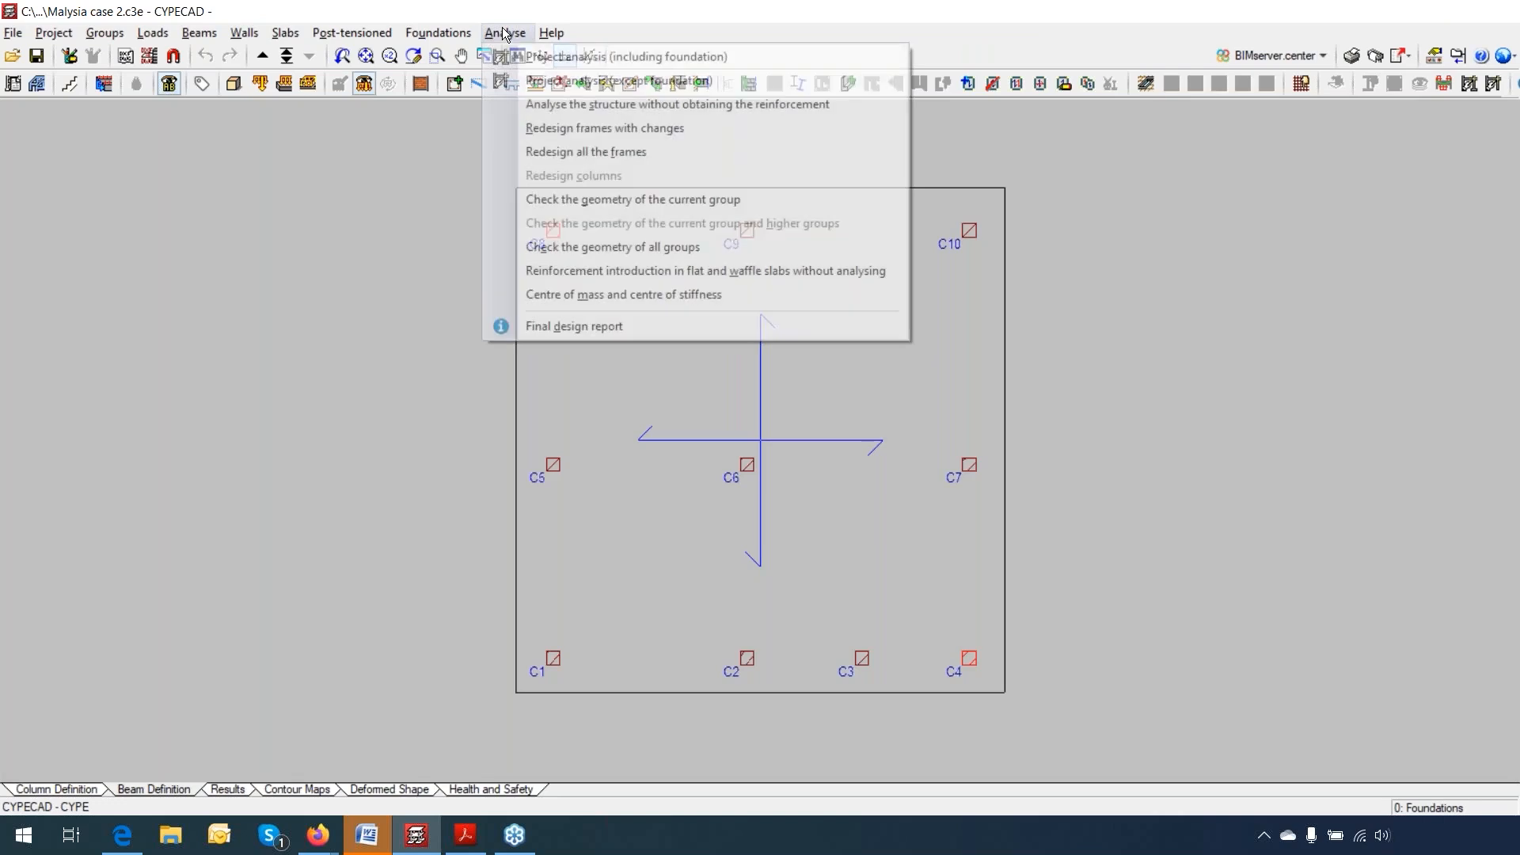
pyautogui.click(611, 64)
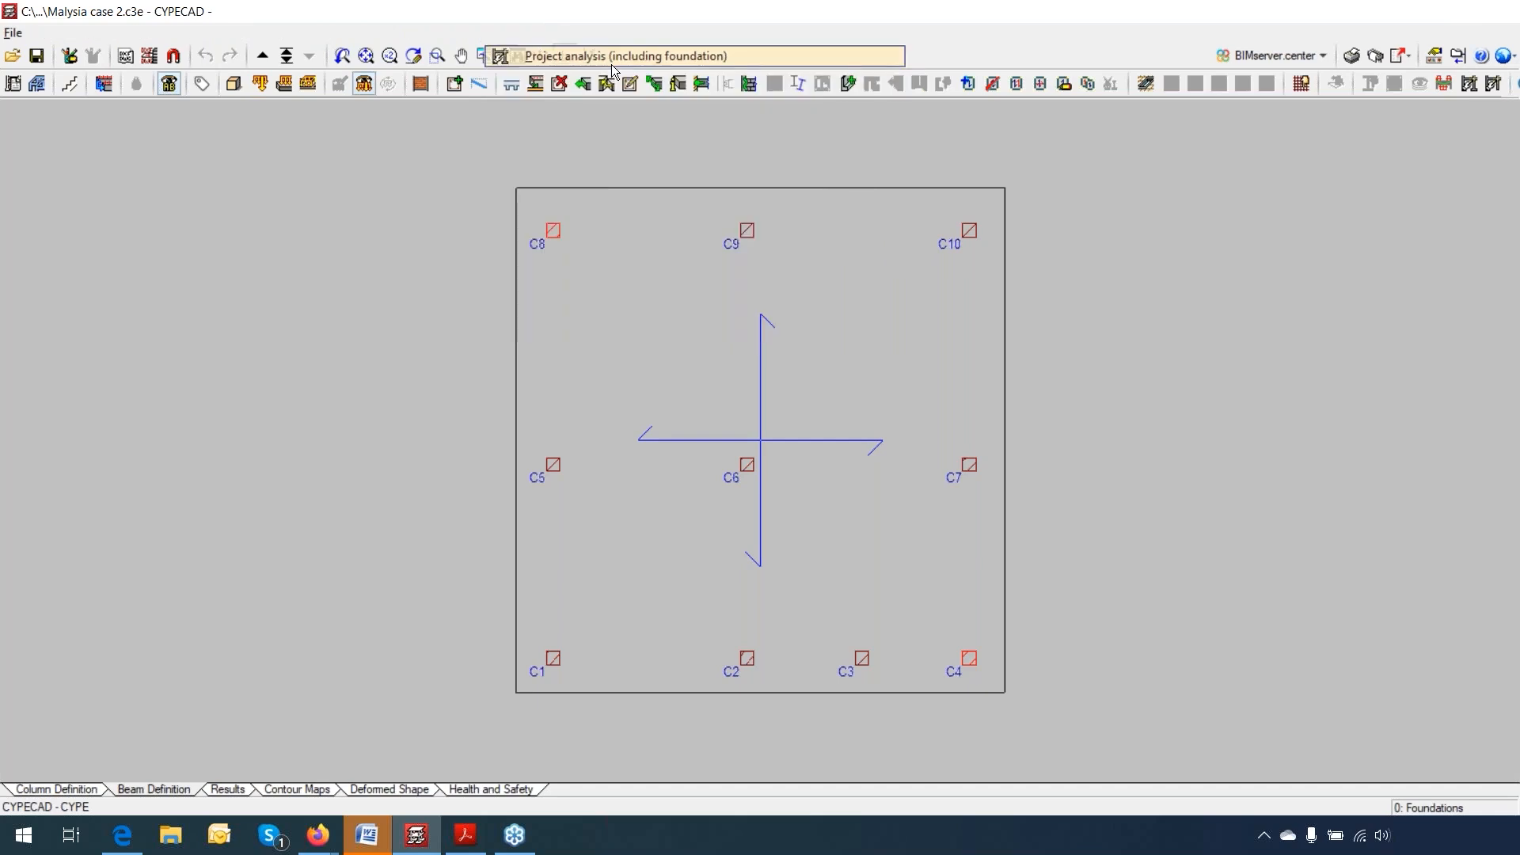
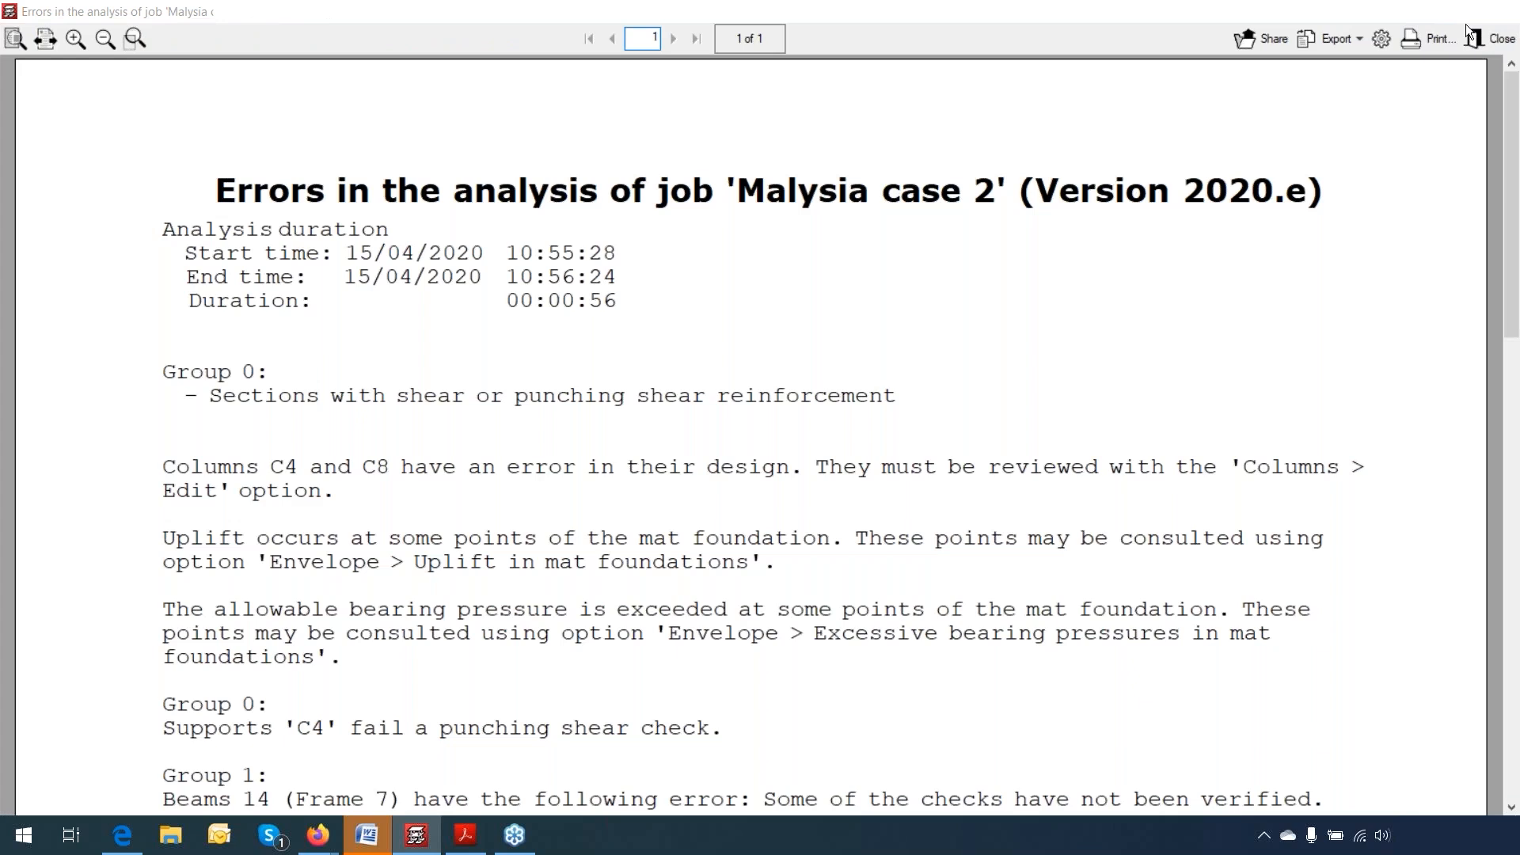
pyautogui.click(1468, 31)
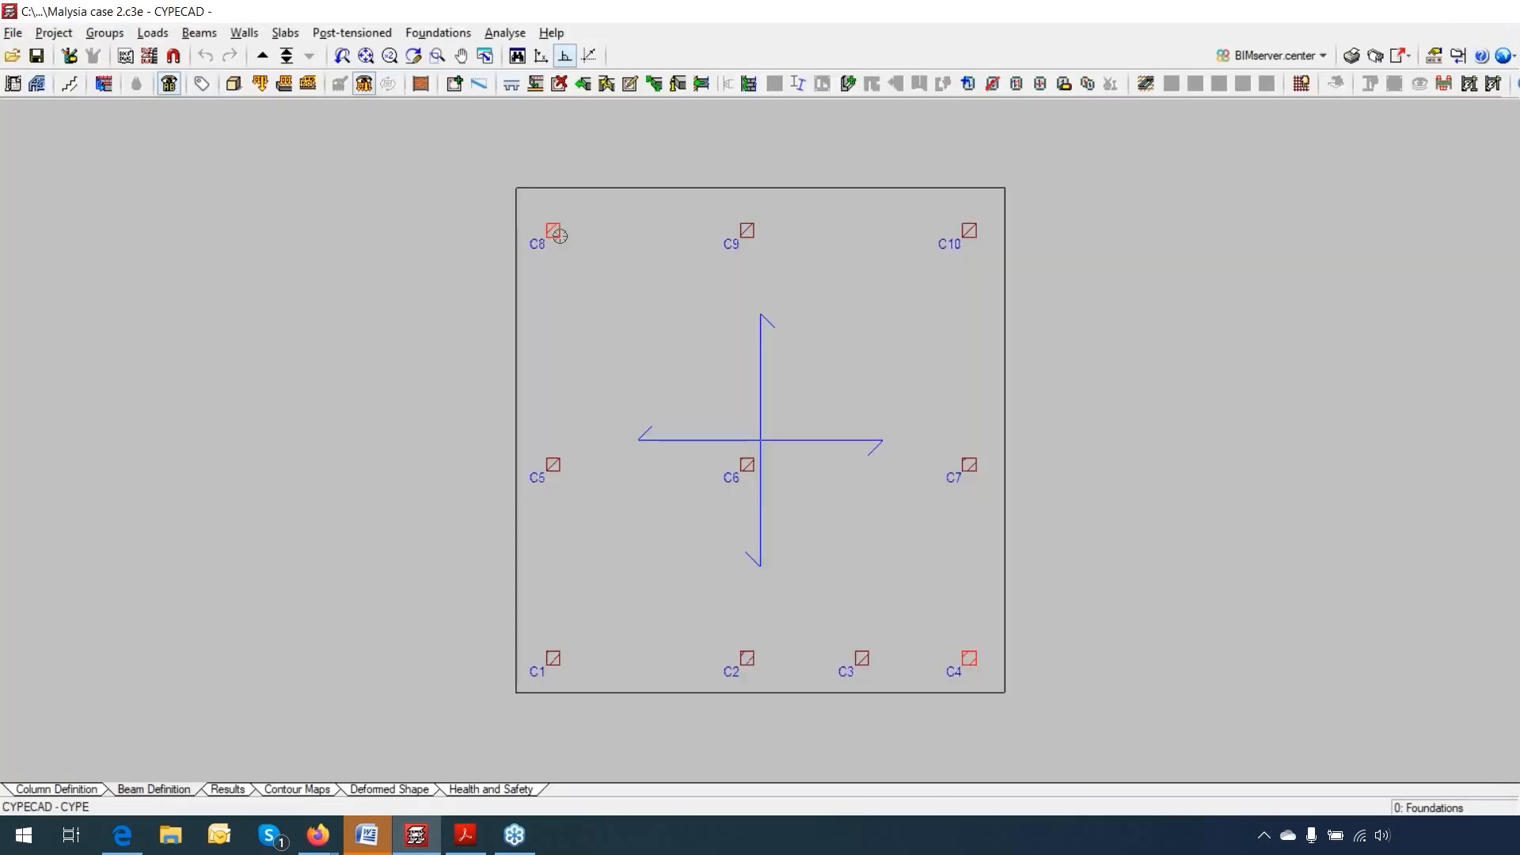
# Step: Go up from the foundations to Floor 1 and examine the loads applied at corner column C8
pyautogui.scroll(3, 575, 242)
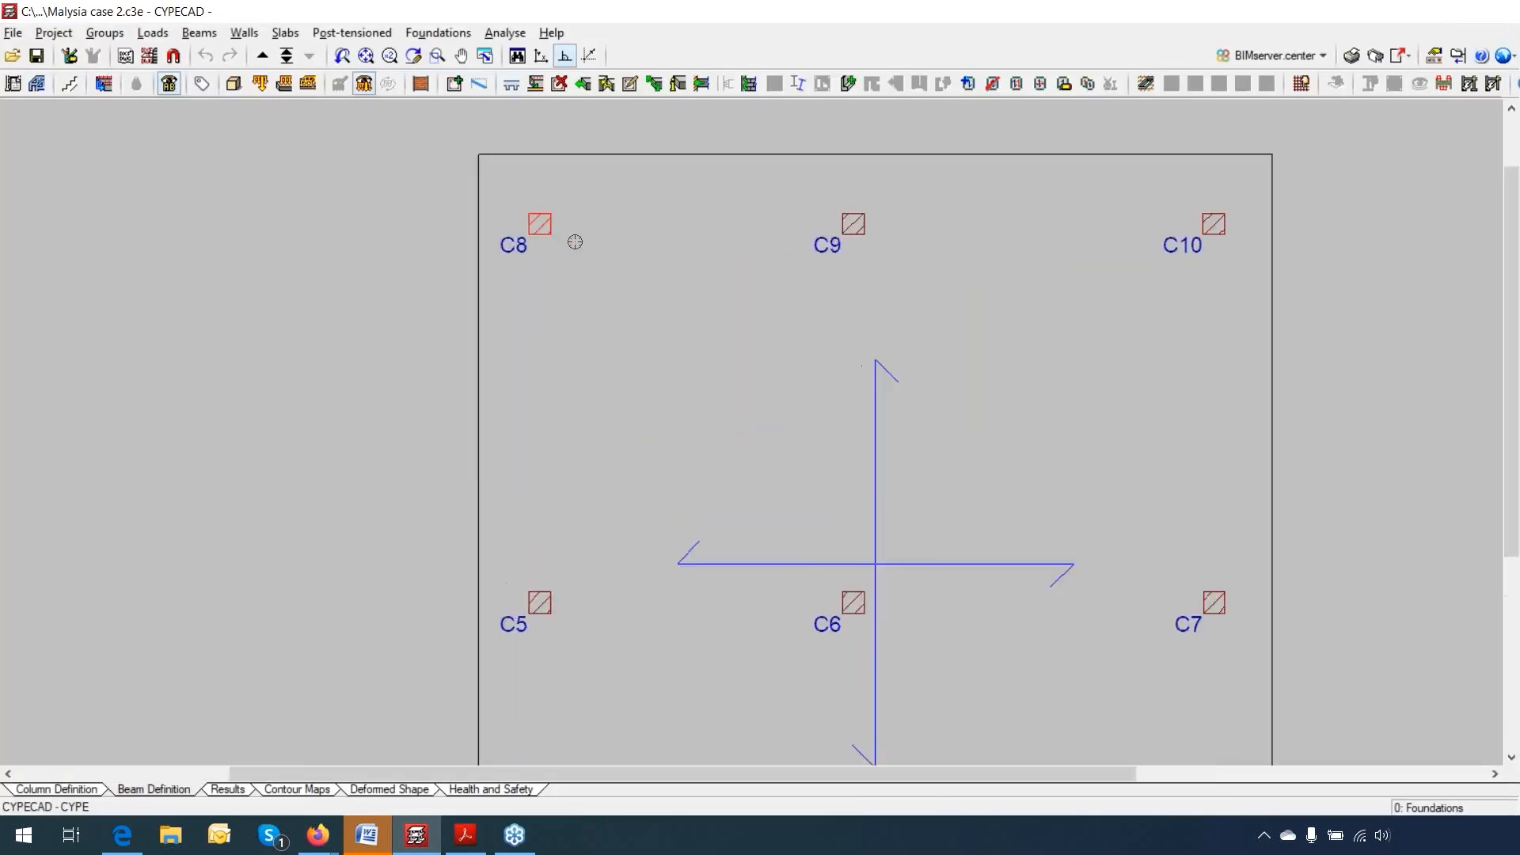
pyautogui.scroll(-2, 562, 233)
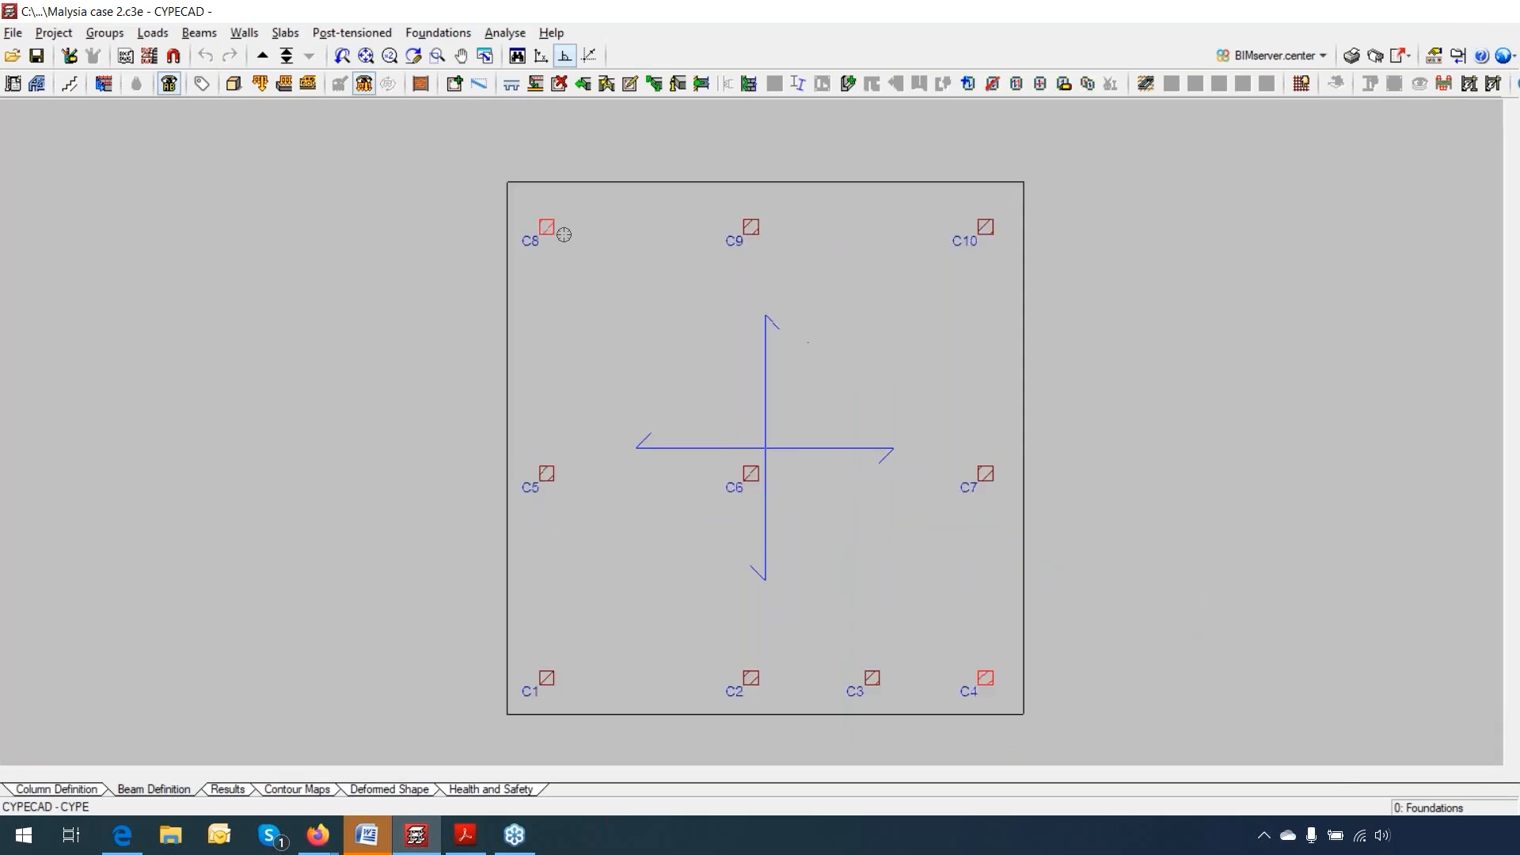
pyautogui.scroll(-1, 563, 234)
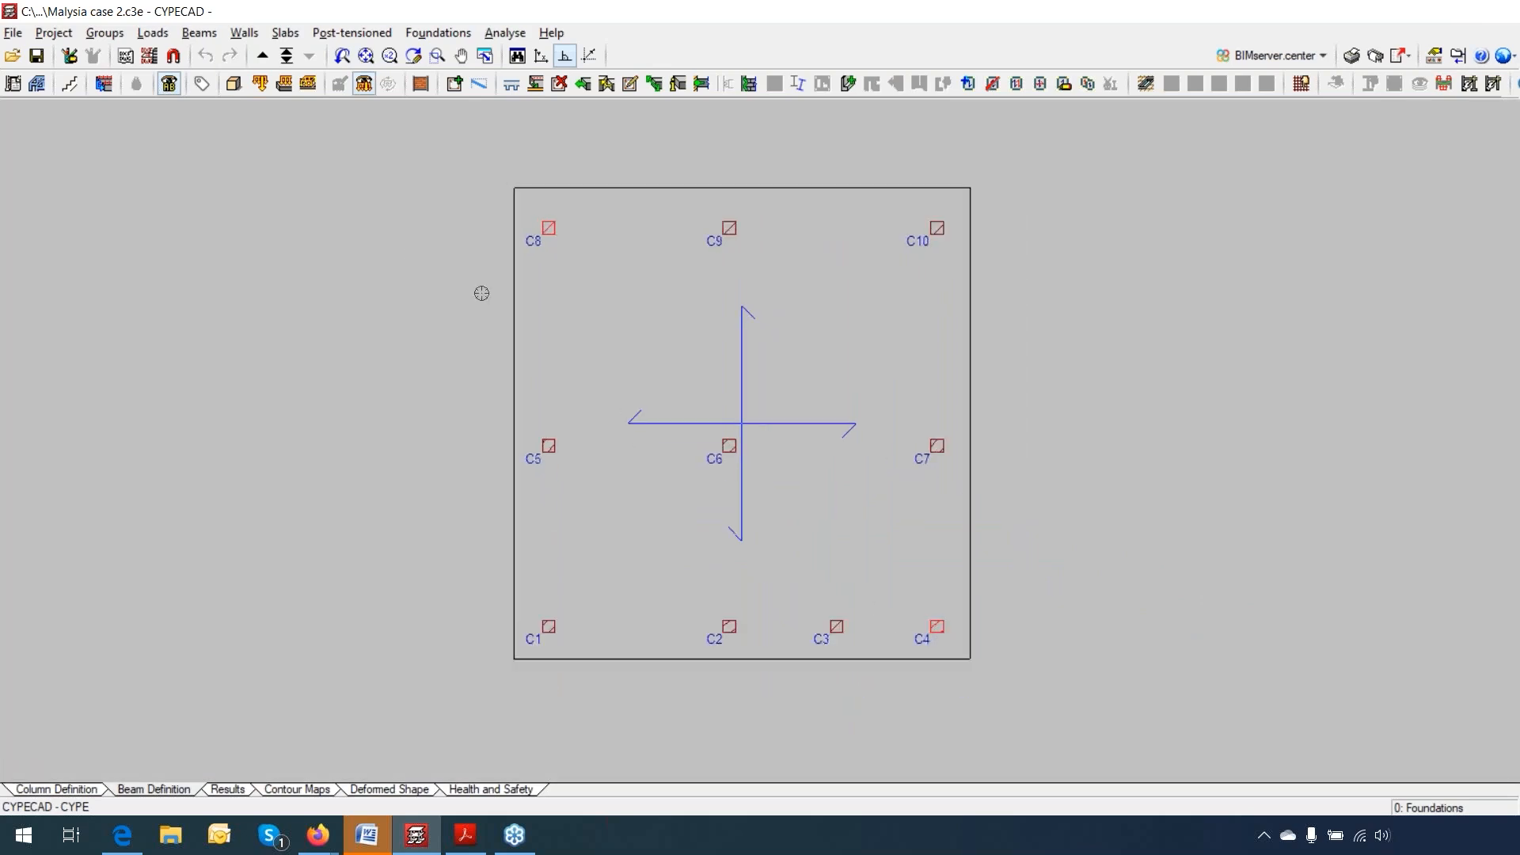
pyautogui.click(262, 58)
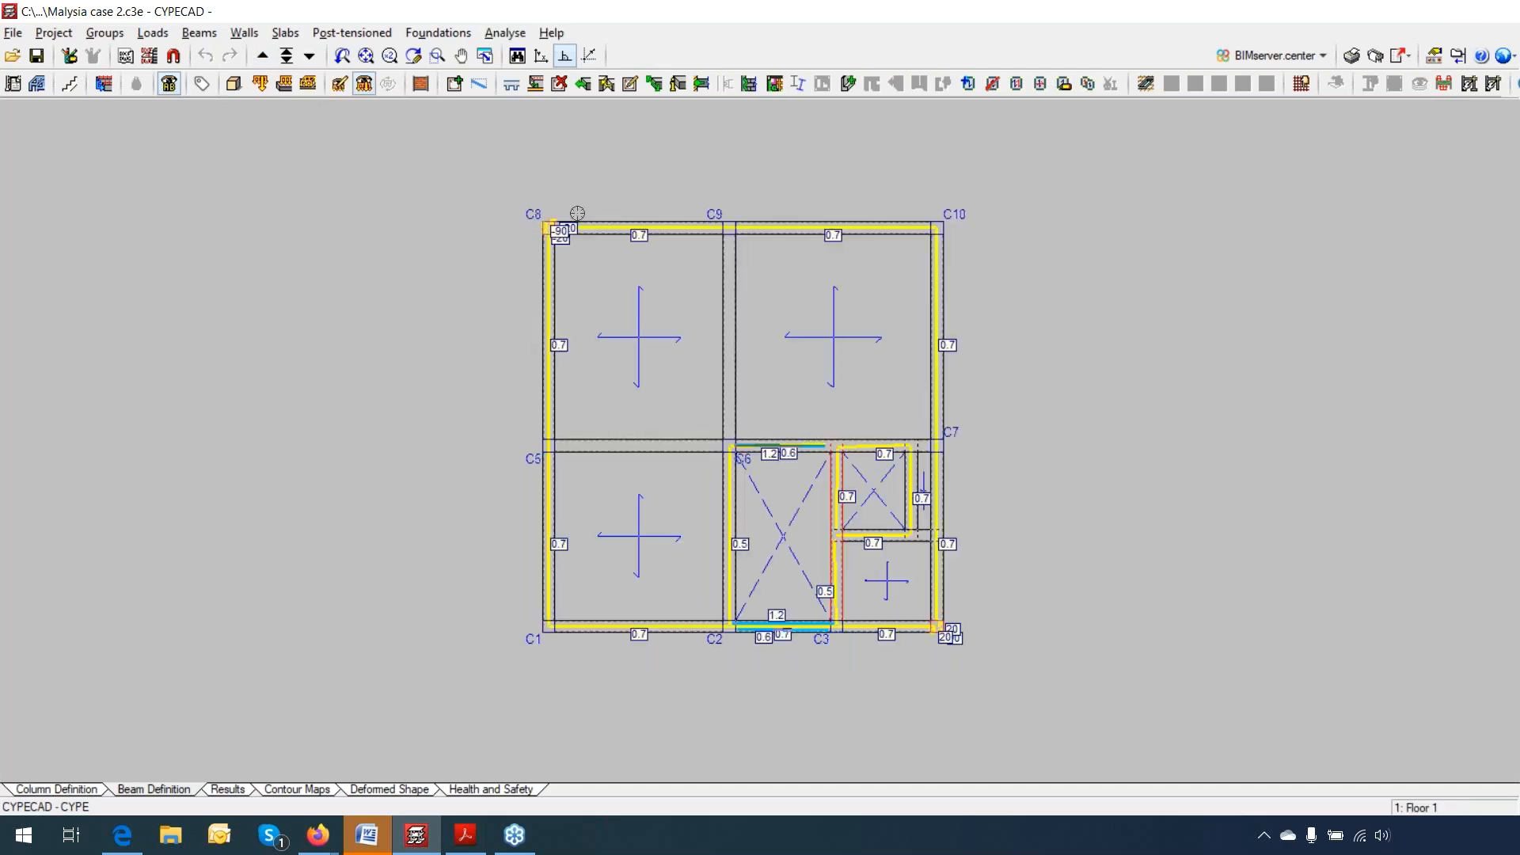
pyautogui.scroll(3, 582, 208)
pyautogui.scroll(4, 590, 198)
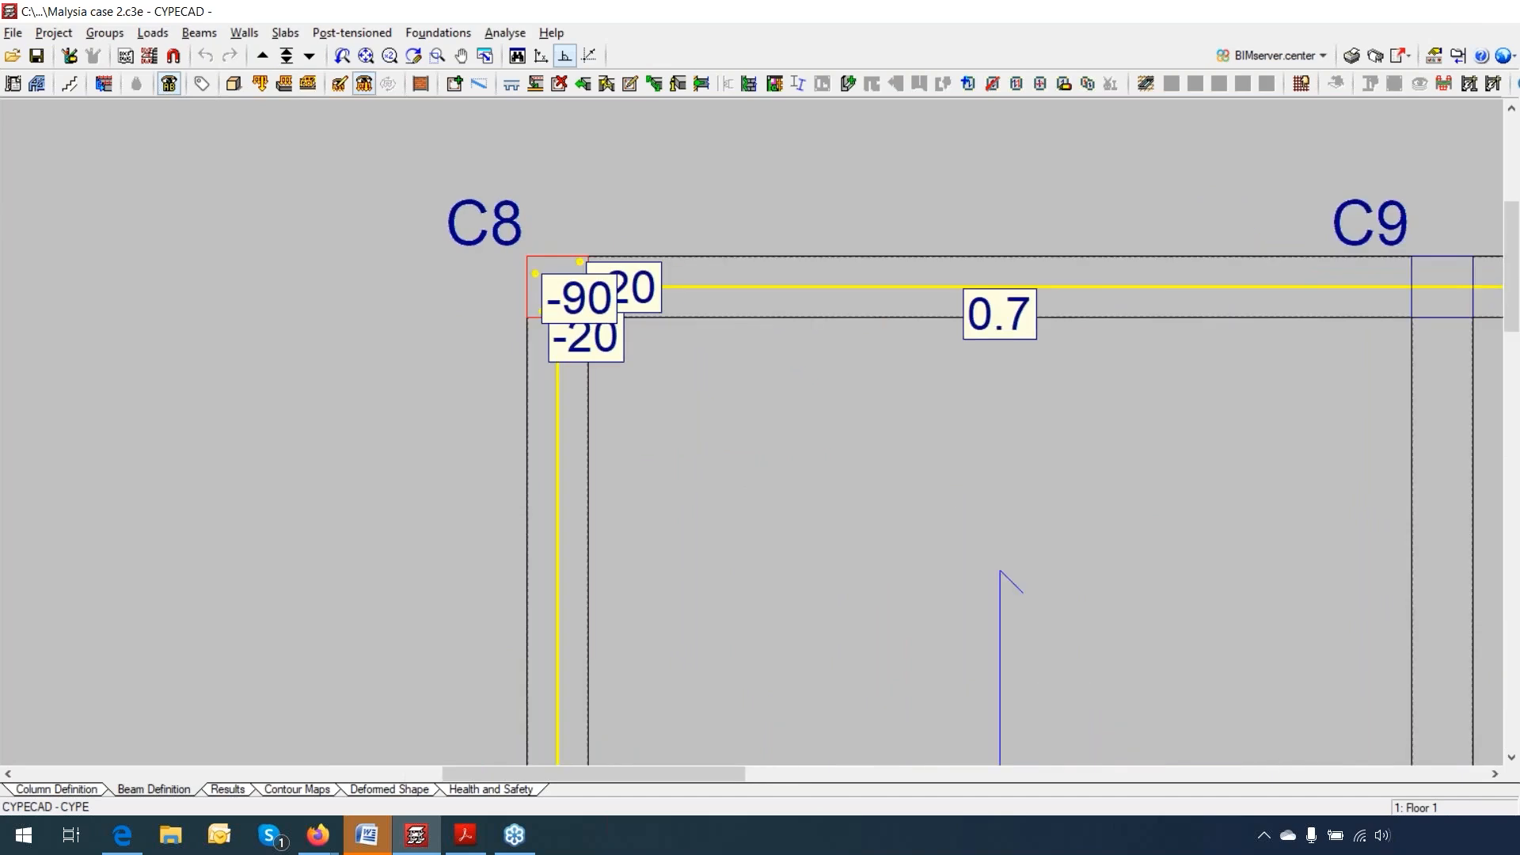
pyautogui.scroll(1, 631, 337)
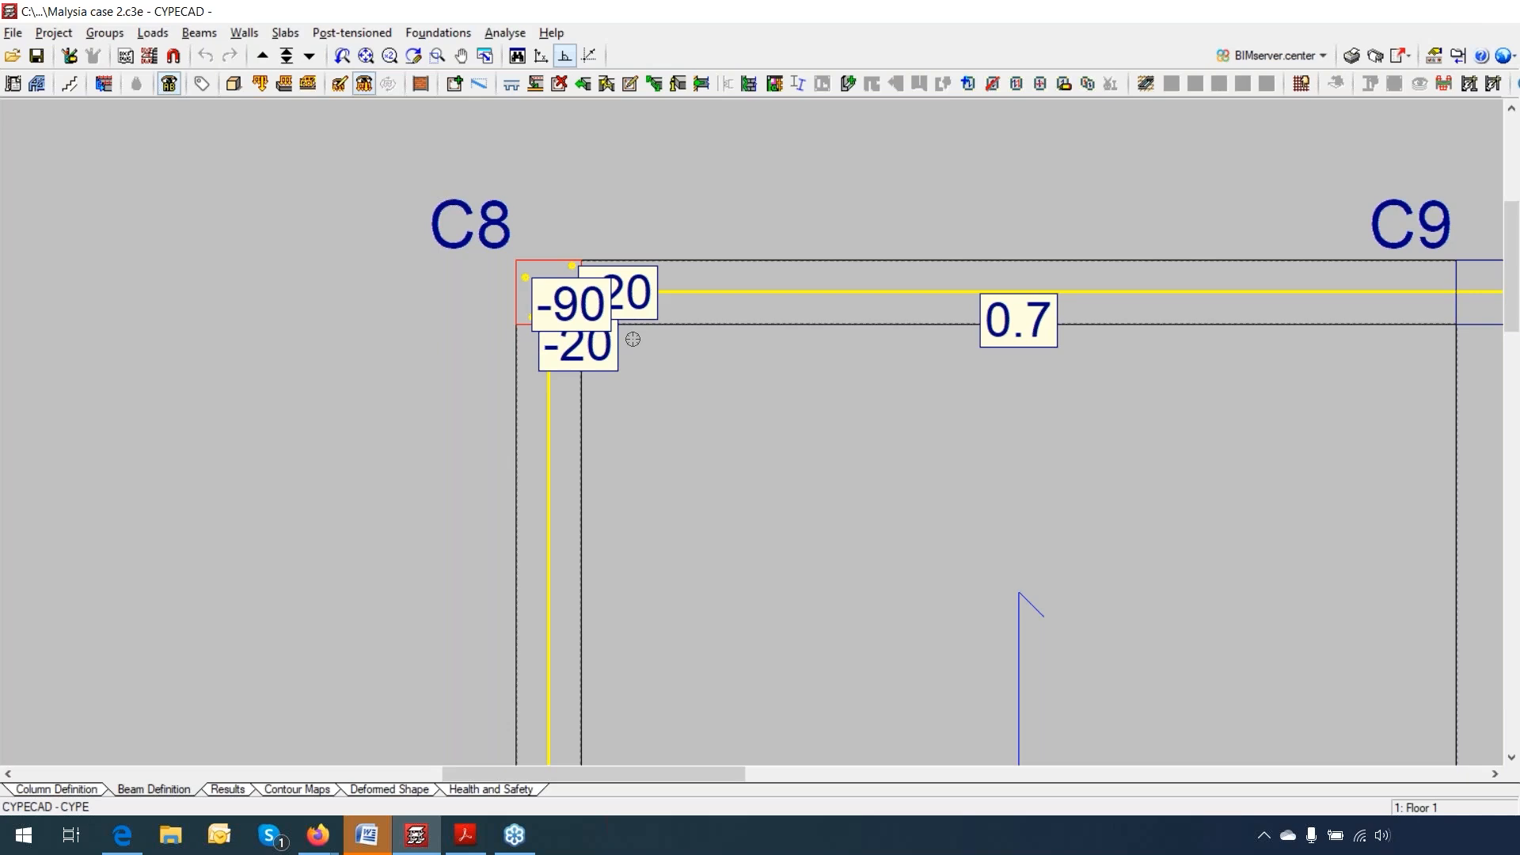
pyautogui.scroll(-4, 632, 339)
pyautogui.scroll(-3, 633, 339)
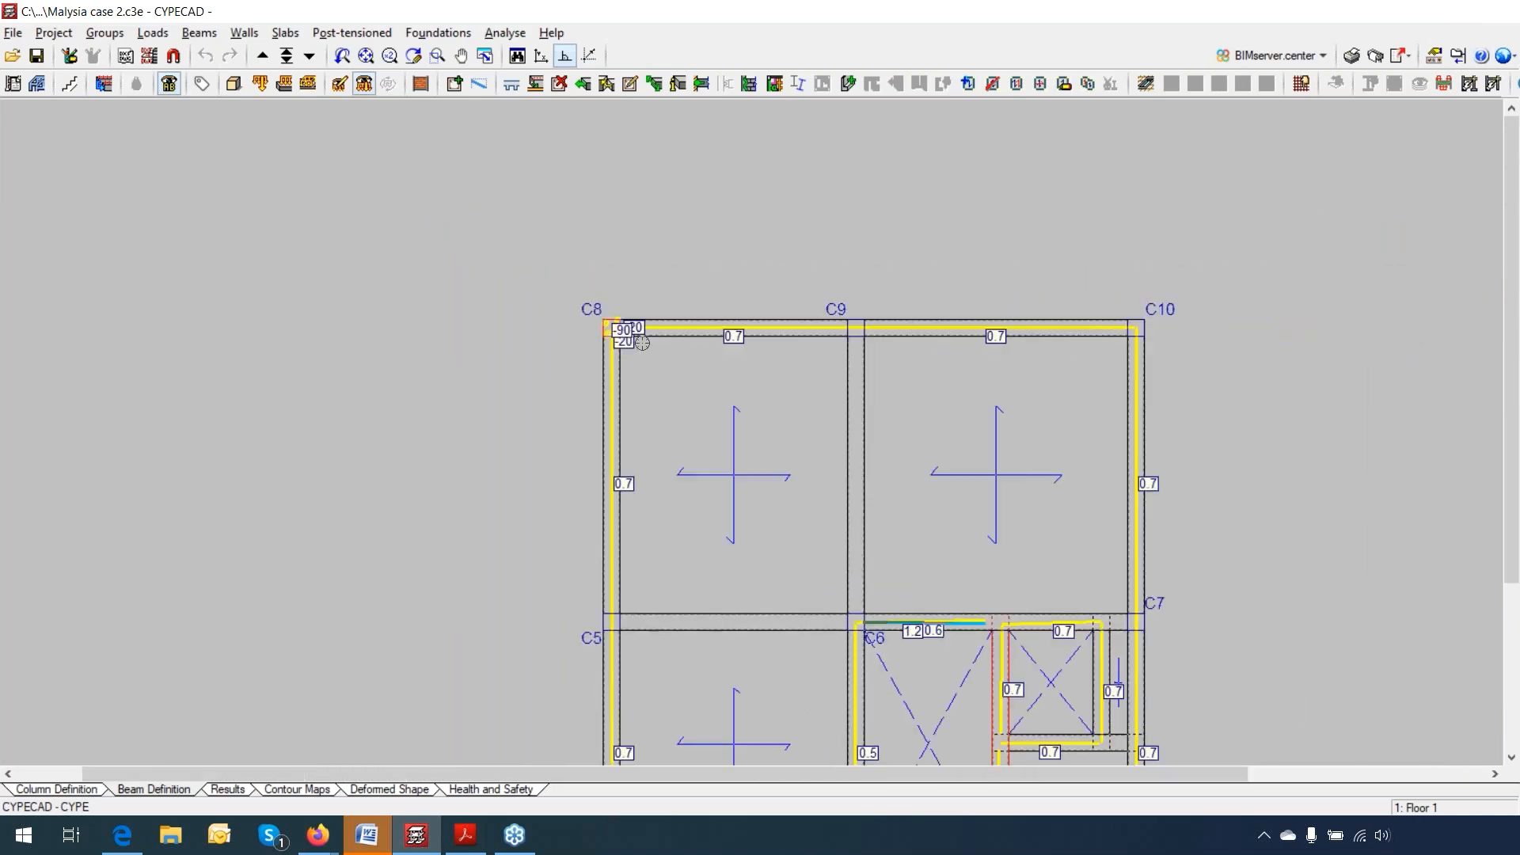
# Step: Examine the loads applied at corner column C4 on Floor 1, and return to the foundation plan
pyautogui.moveTo(724, 440); pyautogui.dragTo(482, 285, button='middle')
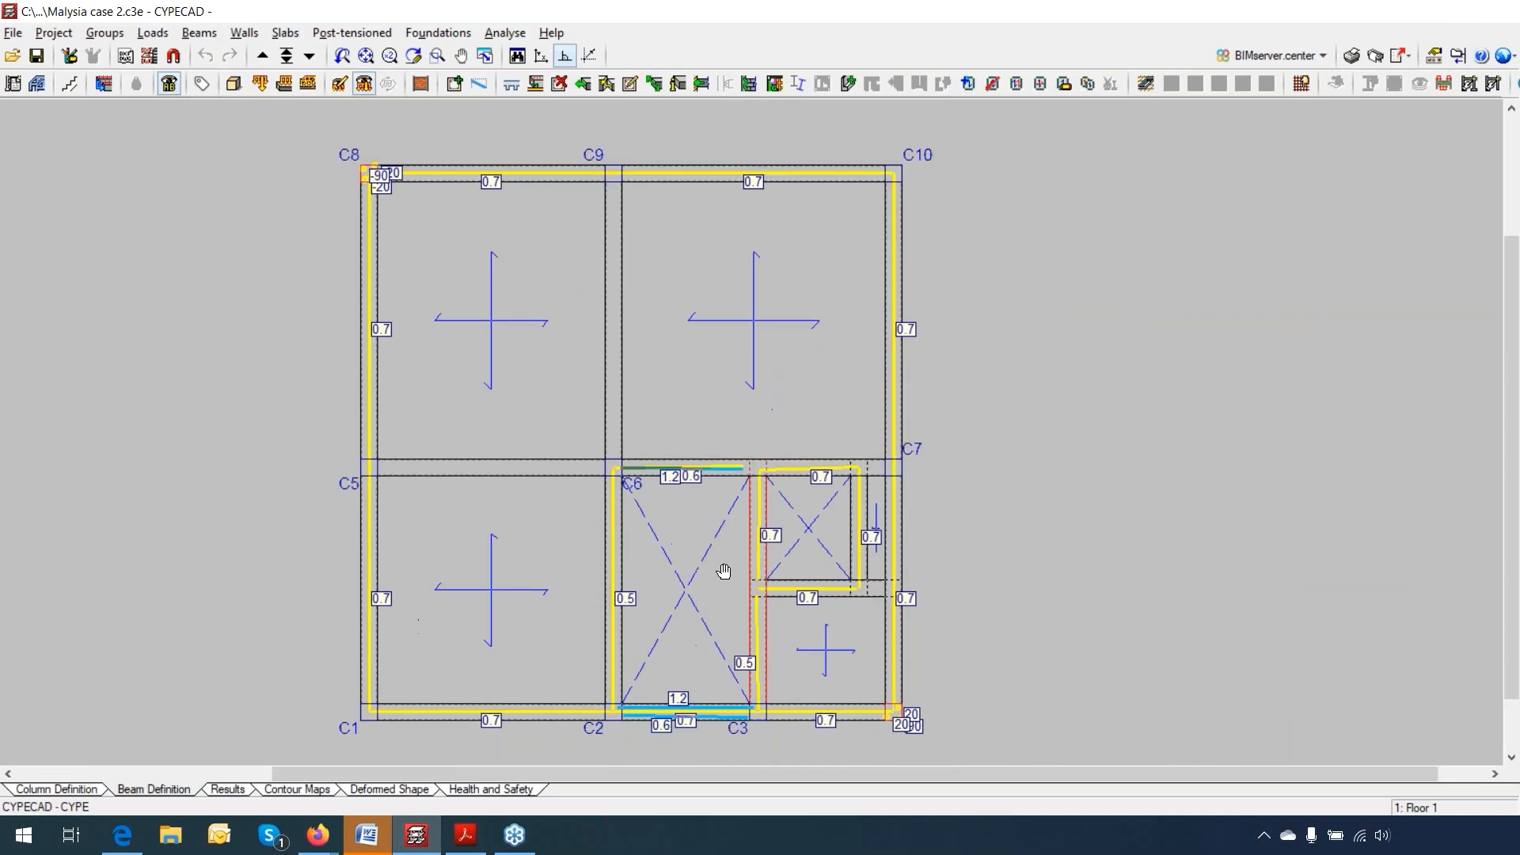
pyautogui.moveTo(723, 570); pyautogui.dragTo(620, 381, button='middle')
pyautogui.scroll(2, 780, 537)
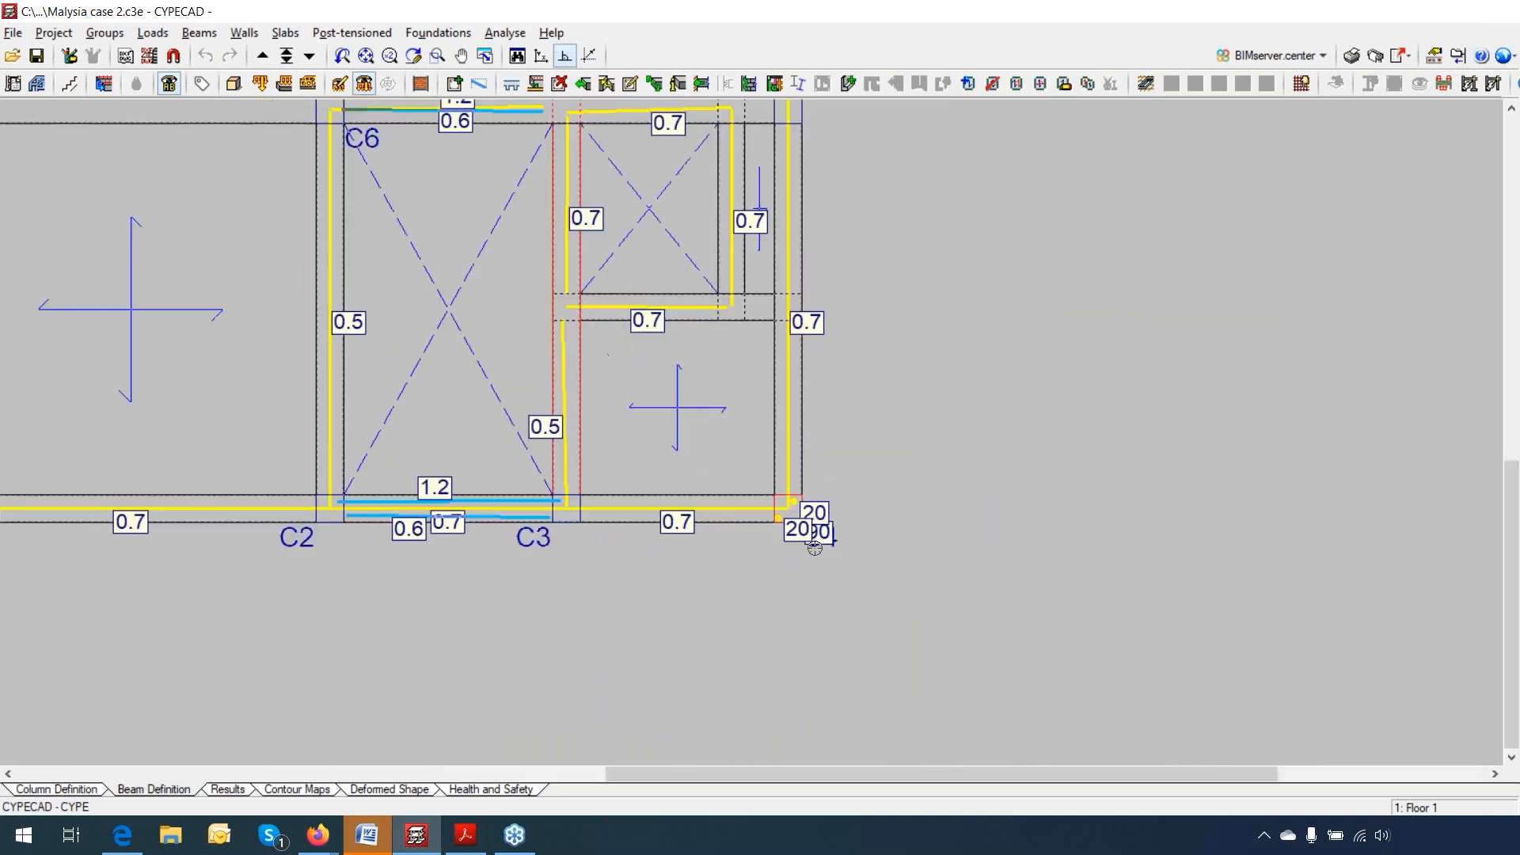
pyautogui.scroll(2, 801, 524)
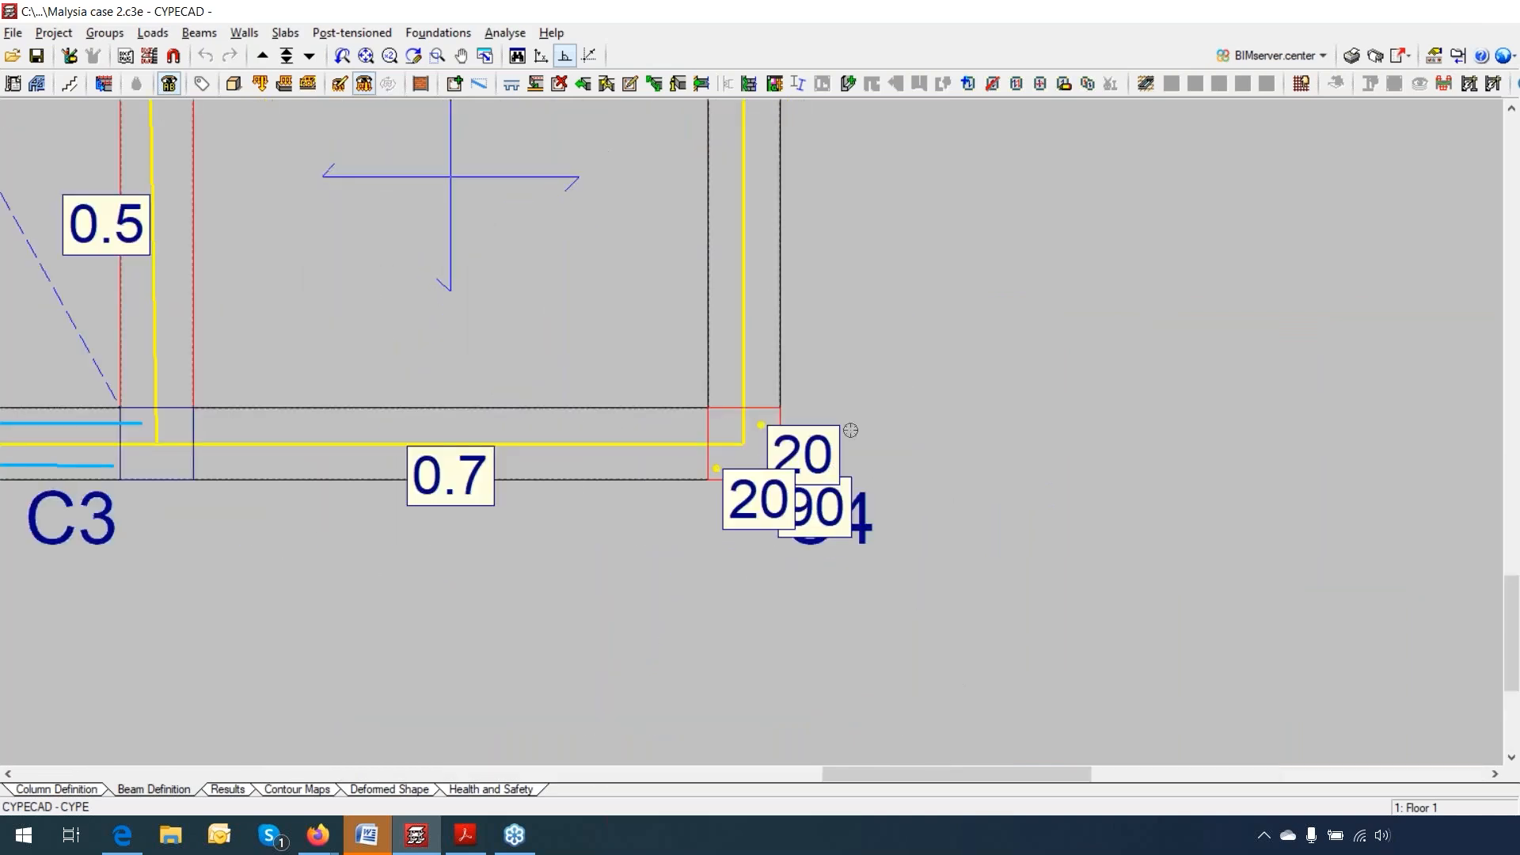
pyautogui.scroll(-1, 836, 525)
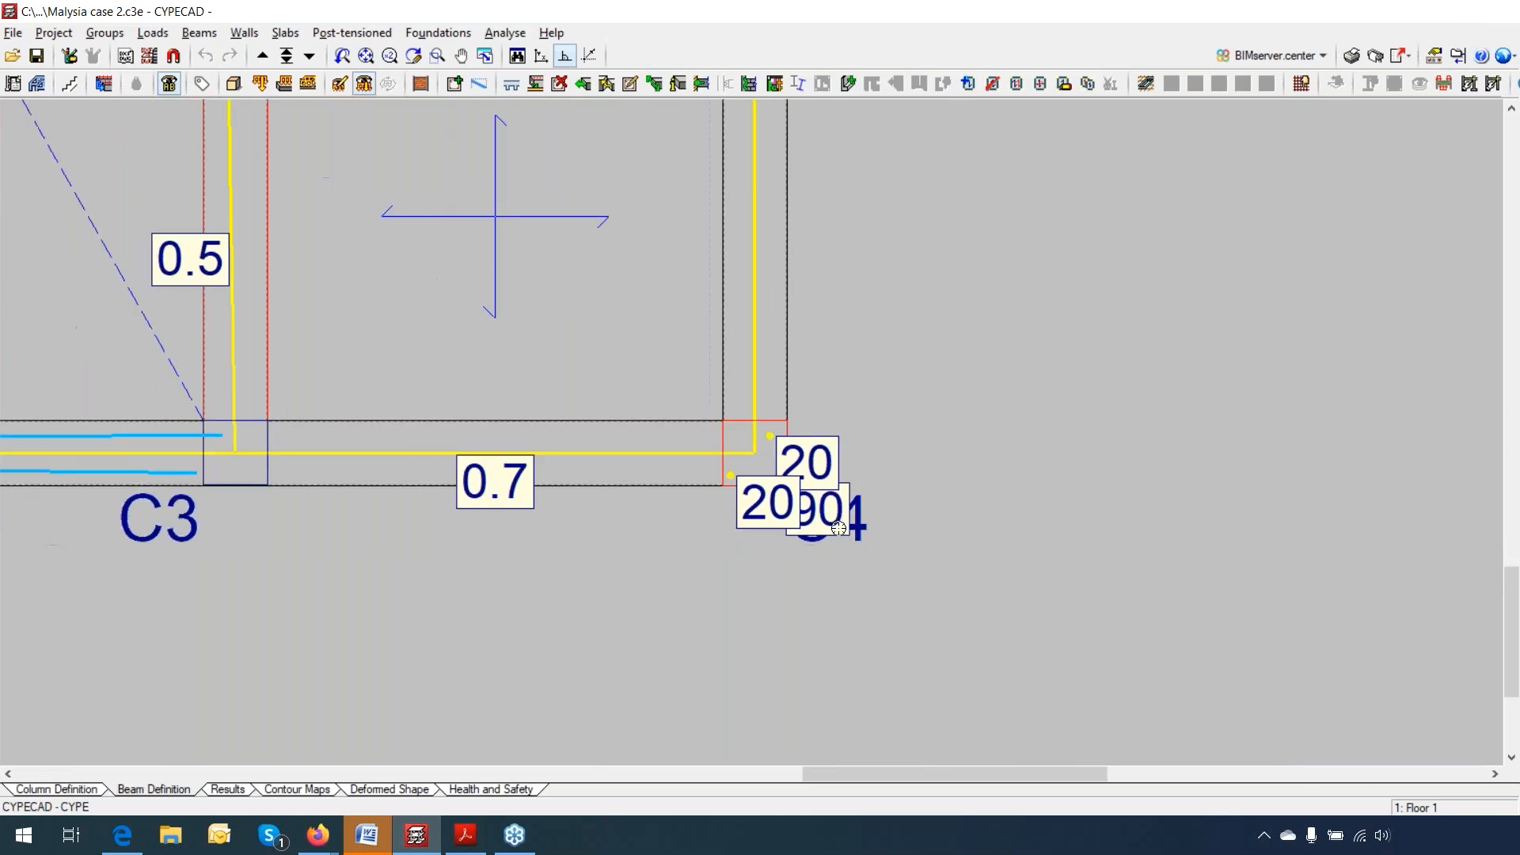
pyautogui.scroll(-1, 838, 527)
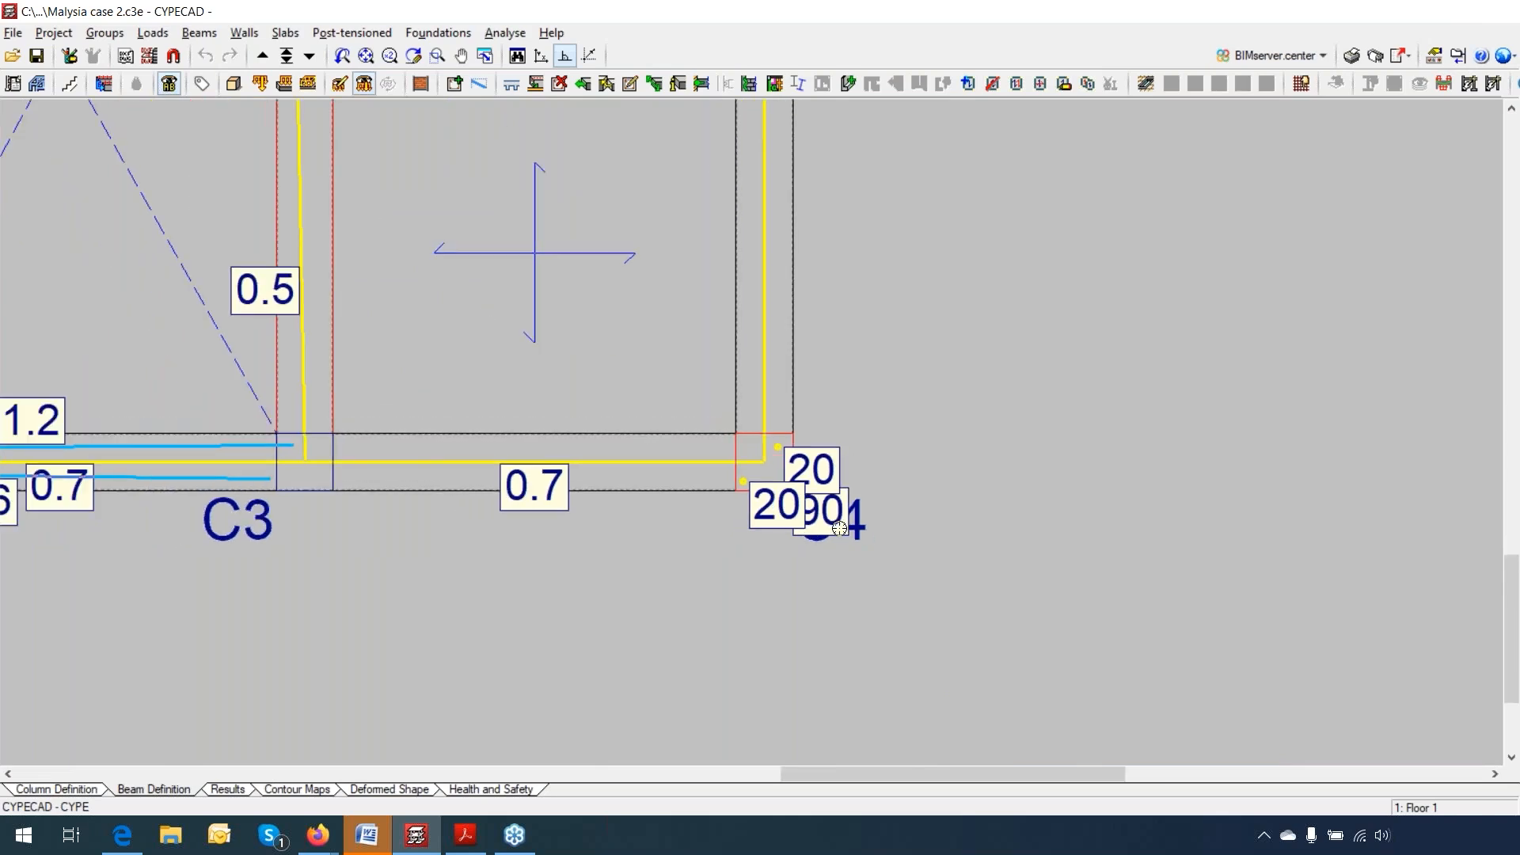
pyautogui.scroll(-1, 838, 527)
pyautogui.scroll(-1, 840, 527)
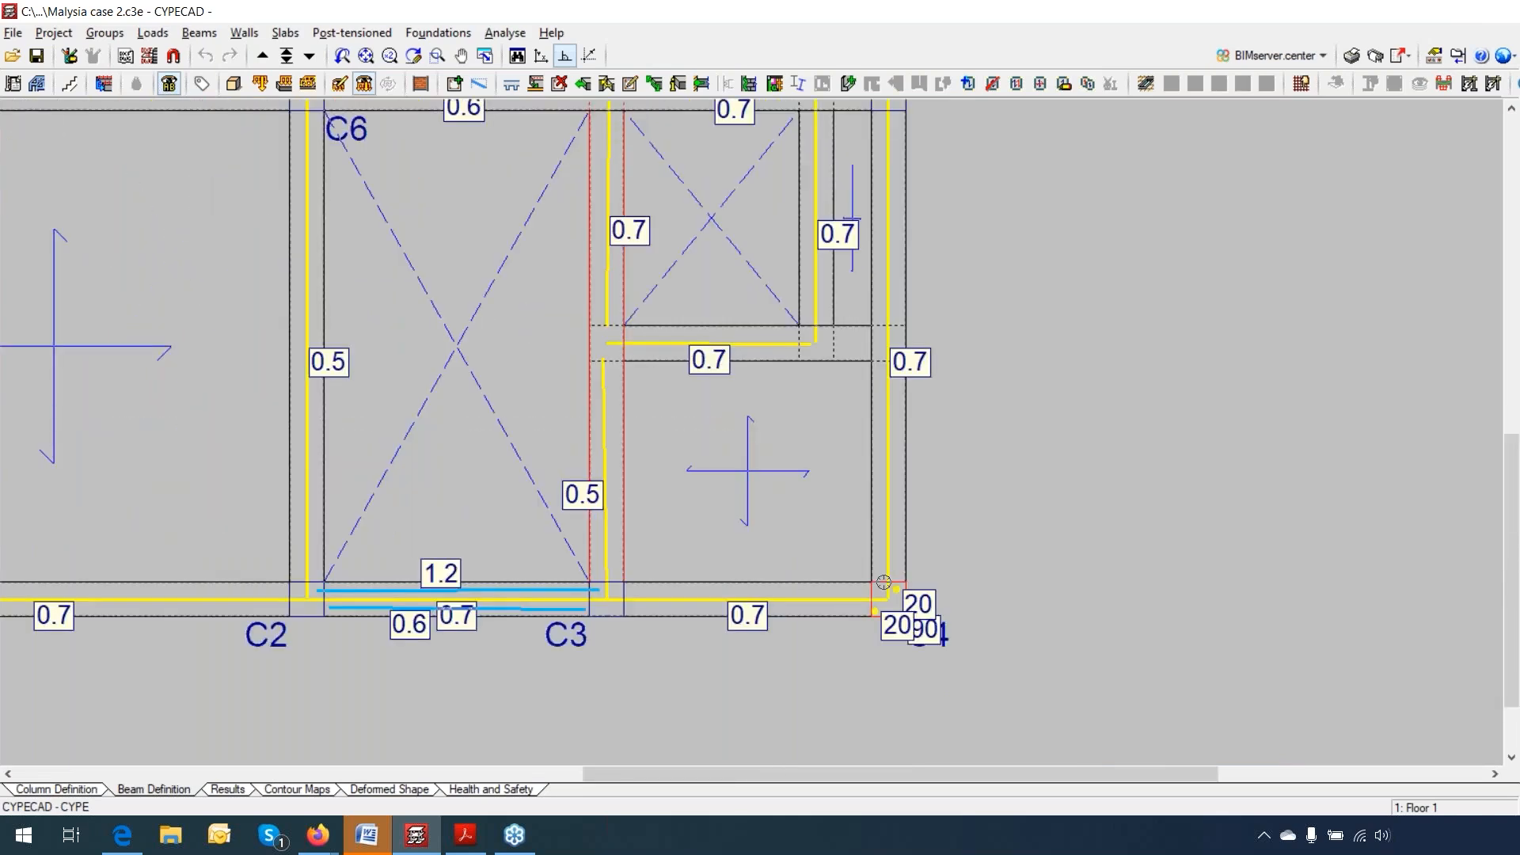
pyautogui.scroll(-1, 883, 582)
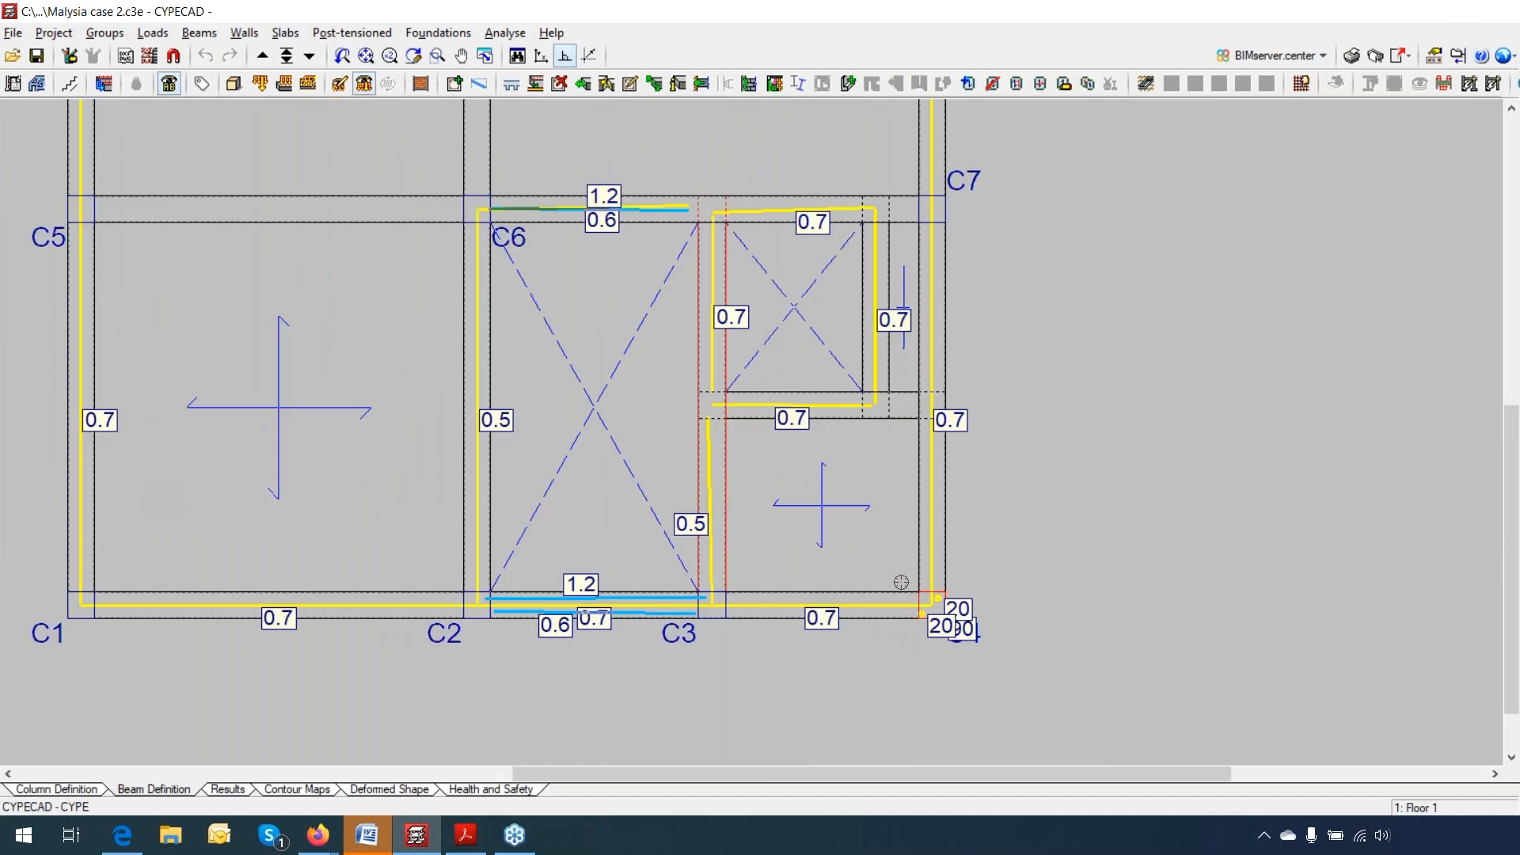
pyautogui.scroll(-1, 901, 582)
pyautogui.scroll(-1, 923, 589)
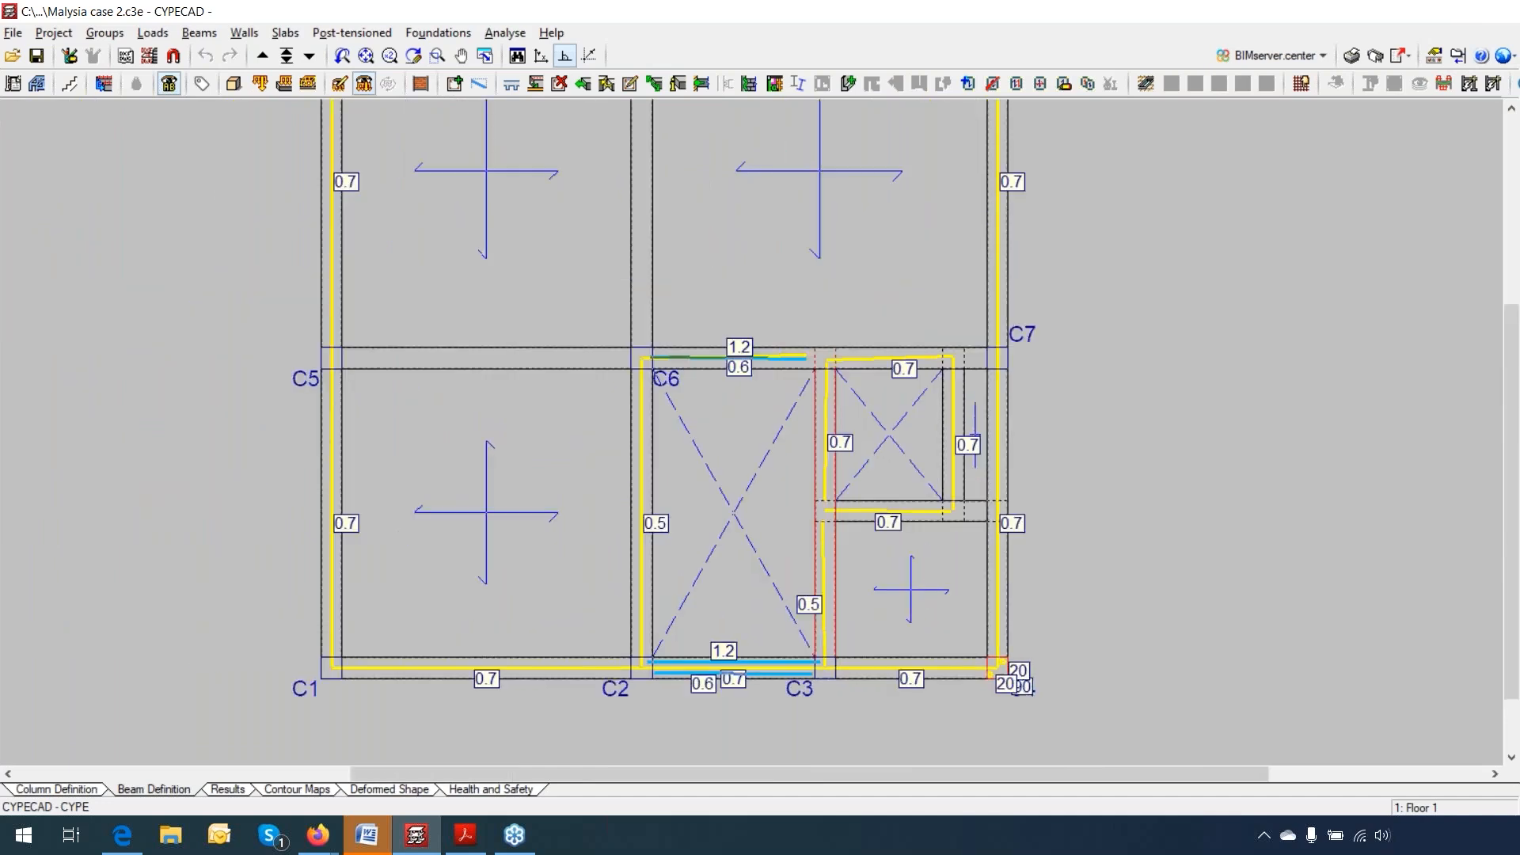
pyautogui.scroll(-1, 910, 592)
pyautogui.click(308, 55)
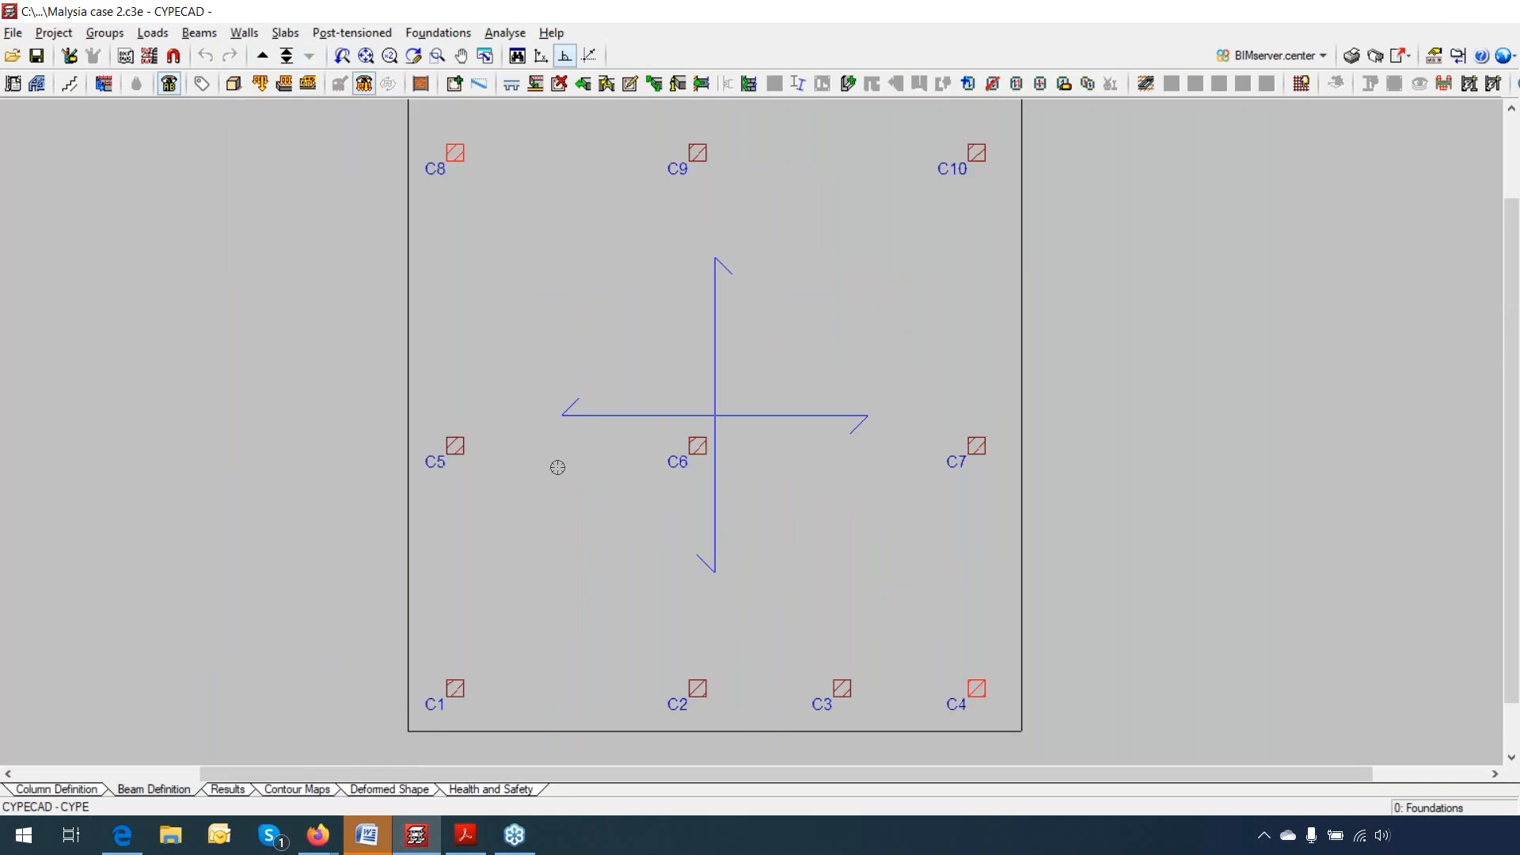
pyautogui.scroll(-2, 562, 469)
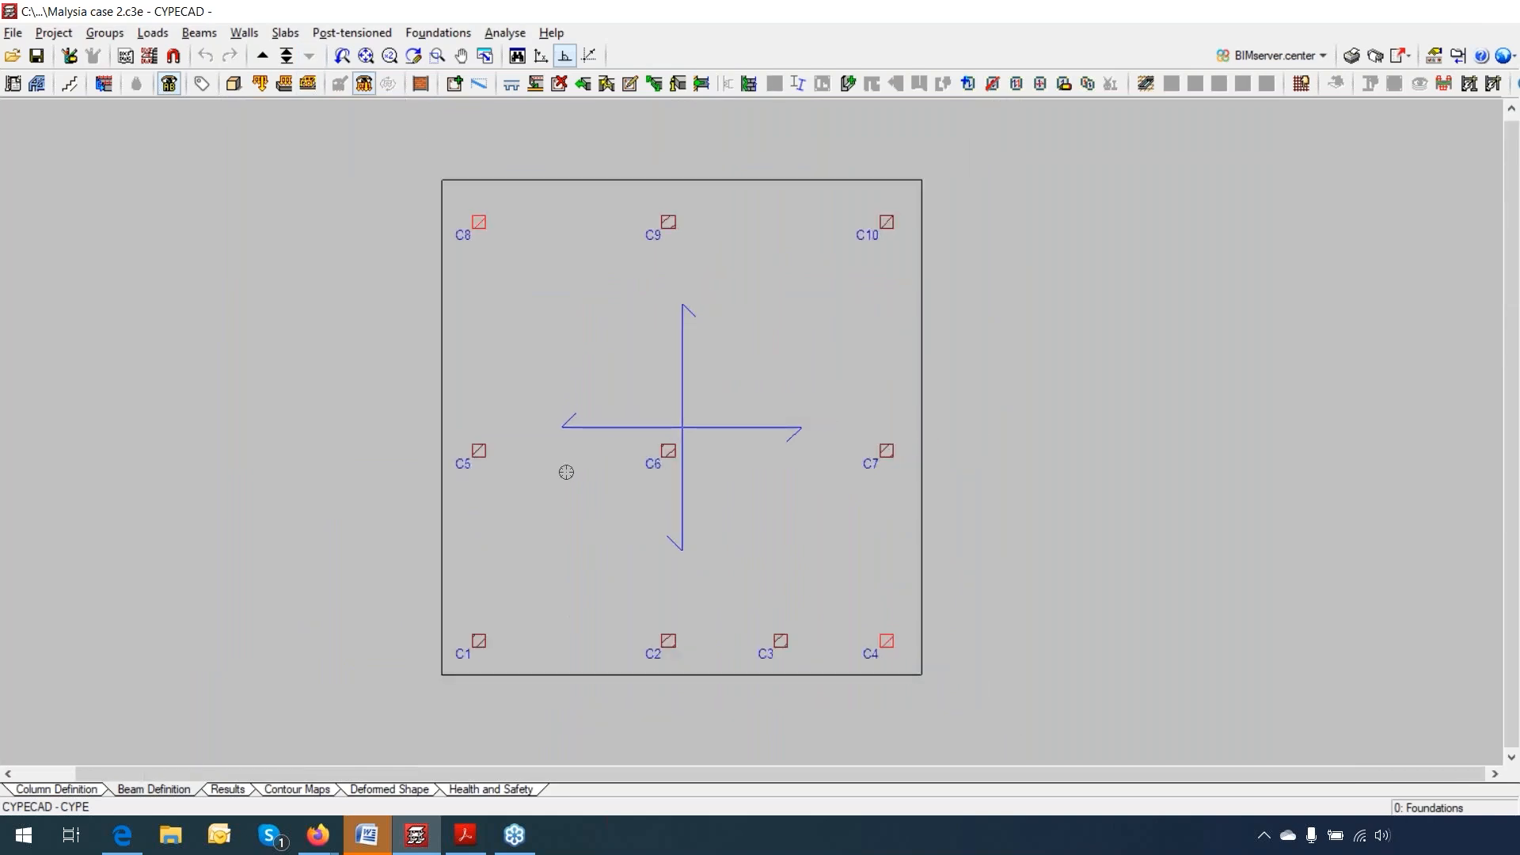
# Step: In the foundation results, set the slab reinforcement views to base and predefined reinforcement, limited to longitudinal top bars
pyautogui.click(227, 790)
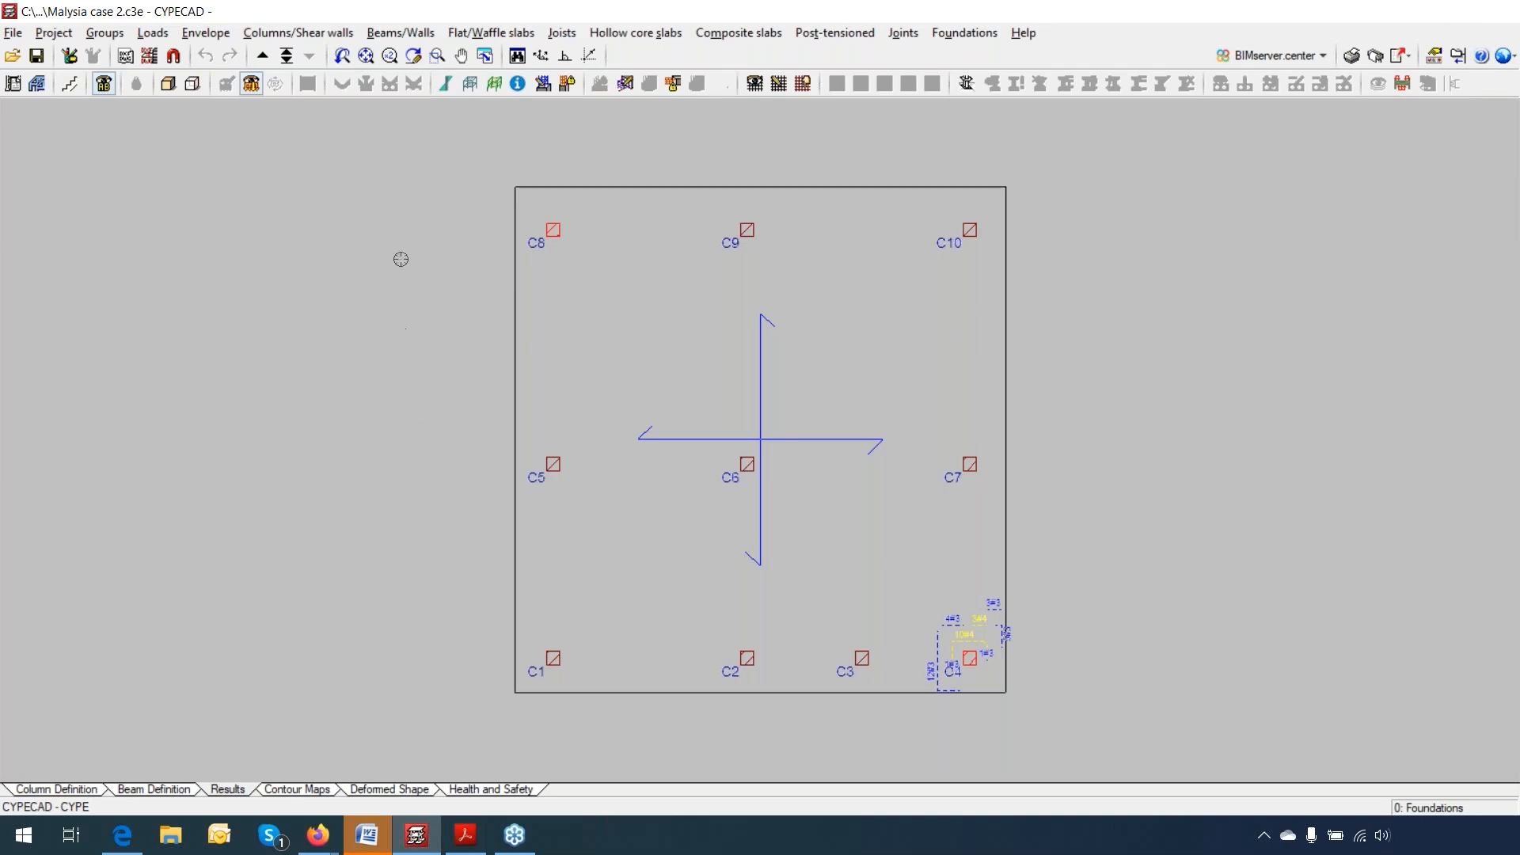
pyautogui.click(497, 36)
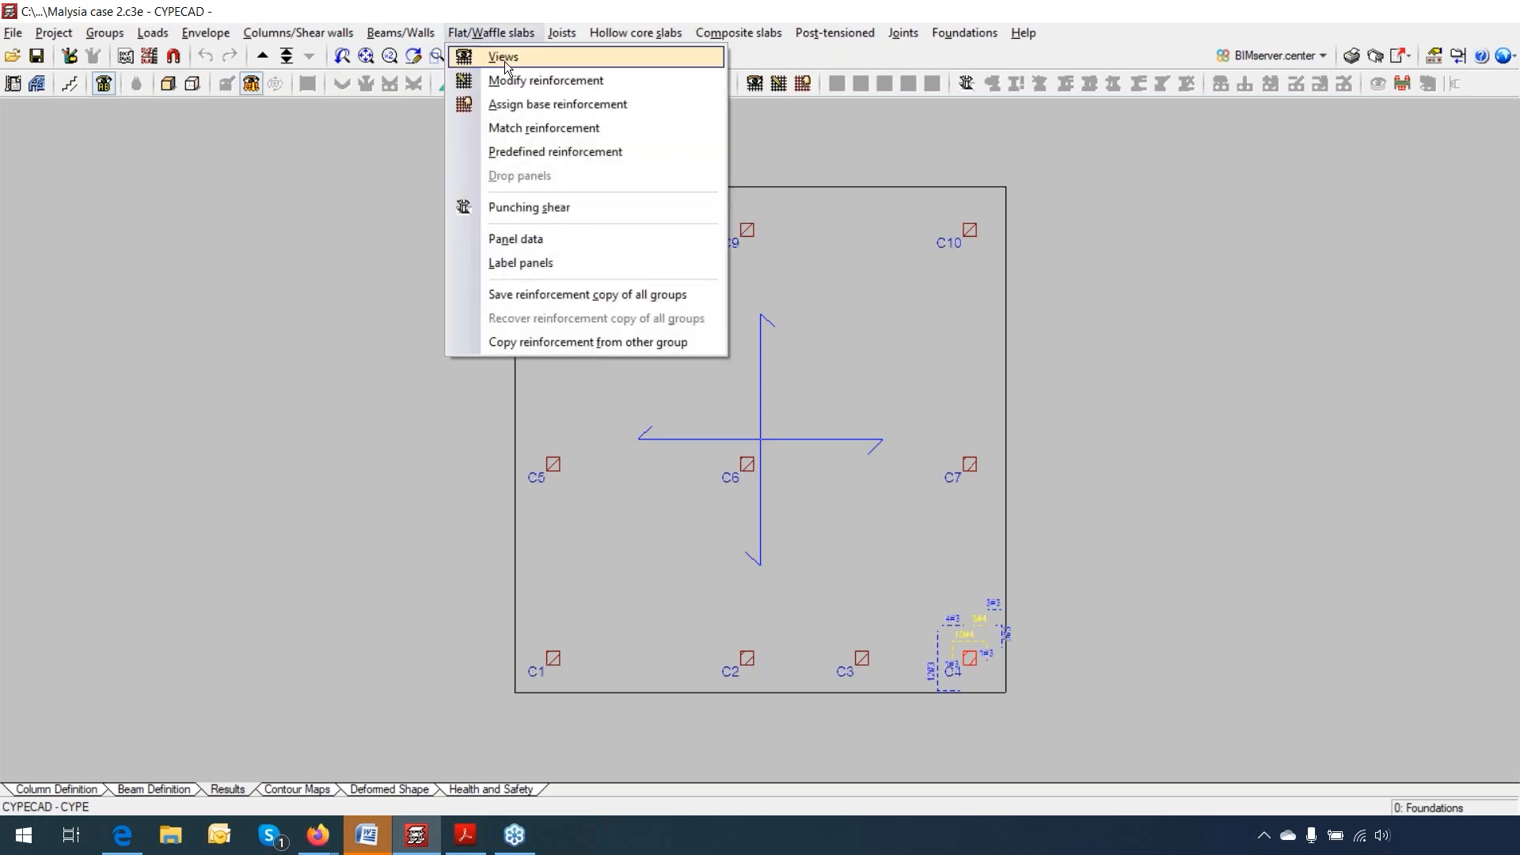
pyautogui.click(505, 62)
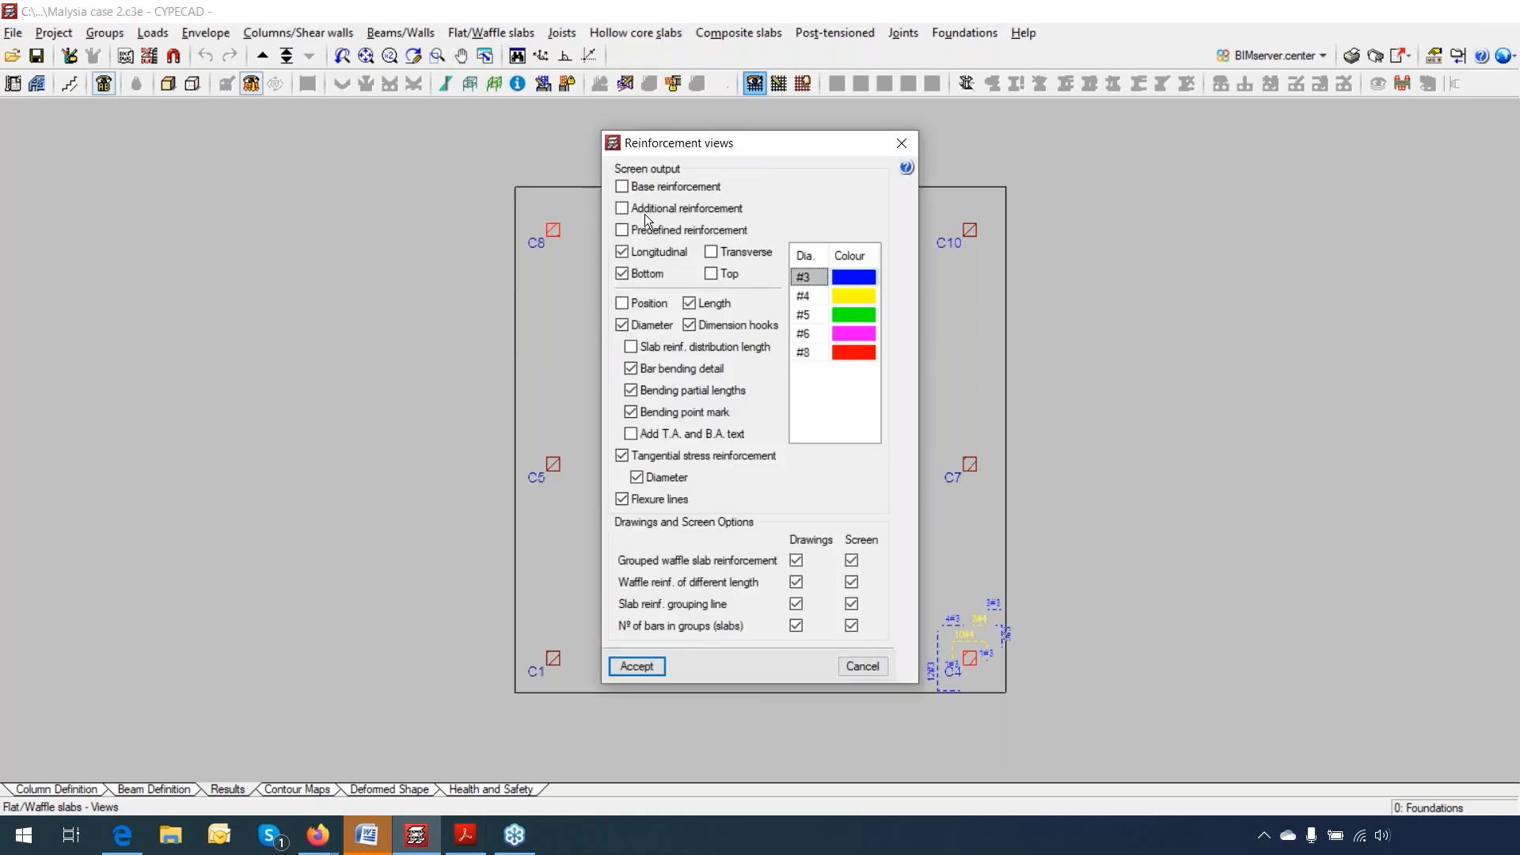
pyautogui.click(624, 186)
pyautogui.click(622, 230)
pyautogui.click(710, 250)
pyautogui.click(713, 274)
pyautogui.click(712, 250)
pyautogui.click(630, 280)
pyautogui.click(709, 273)
pyautogui.click(648, 669)
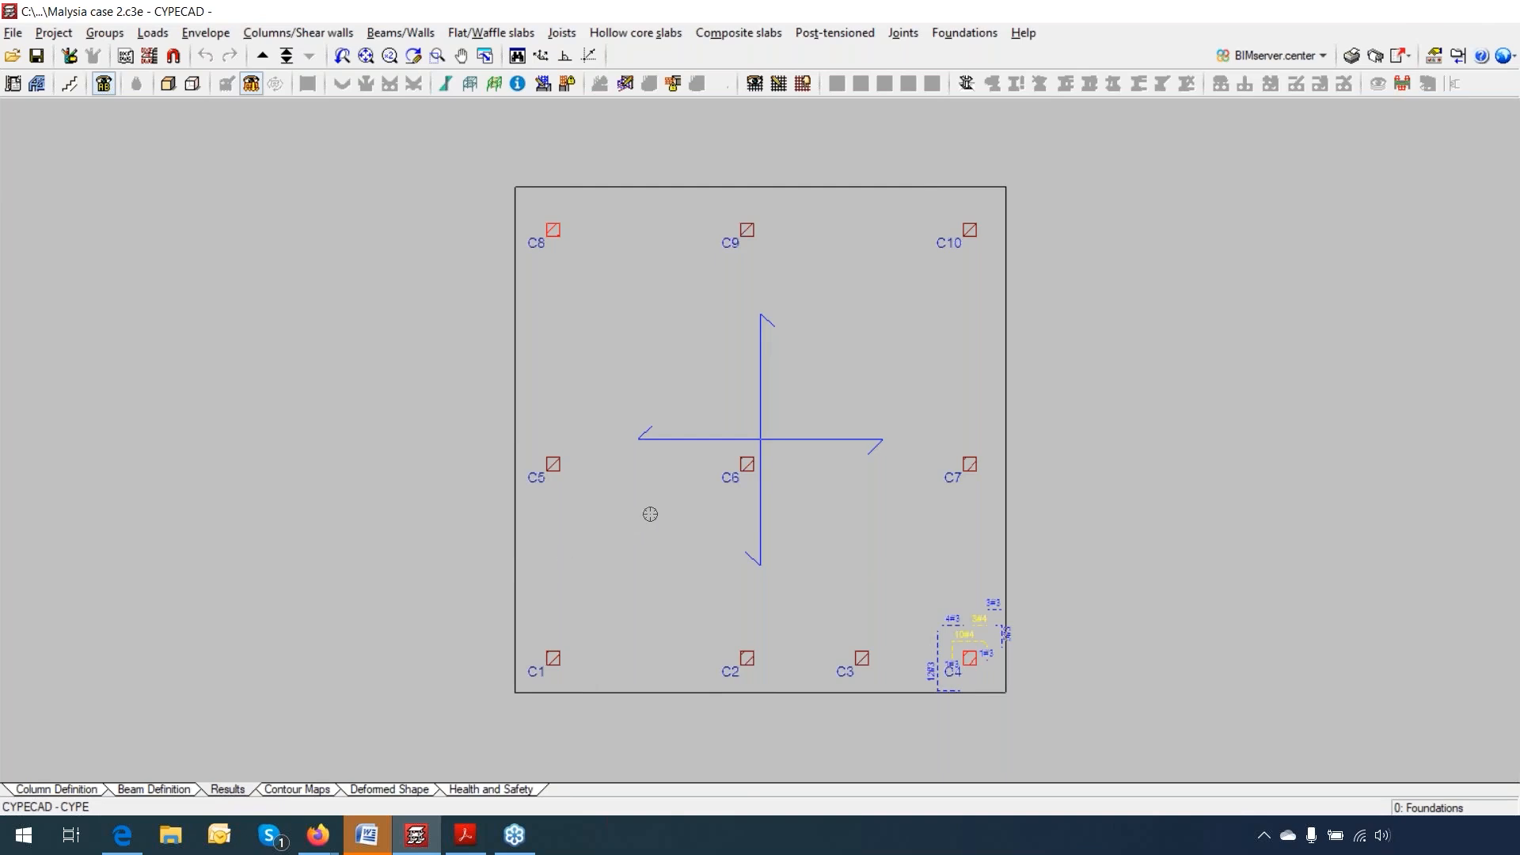
# Step: Recheck the slab reinforcement view settings and enable additional reinforcement so the mat's longitudinal top bars are drawn
pyautogui.scroll(1, 649, 513)
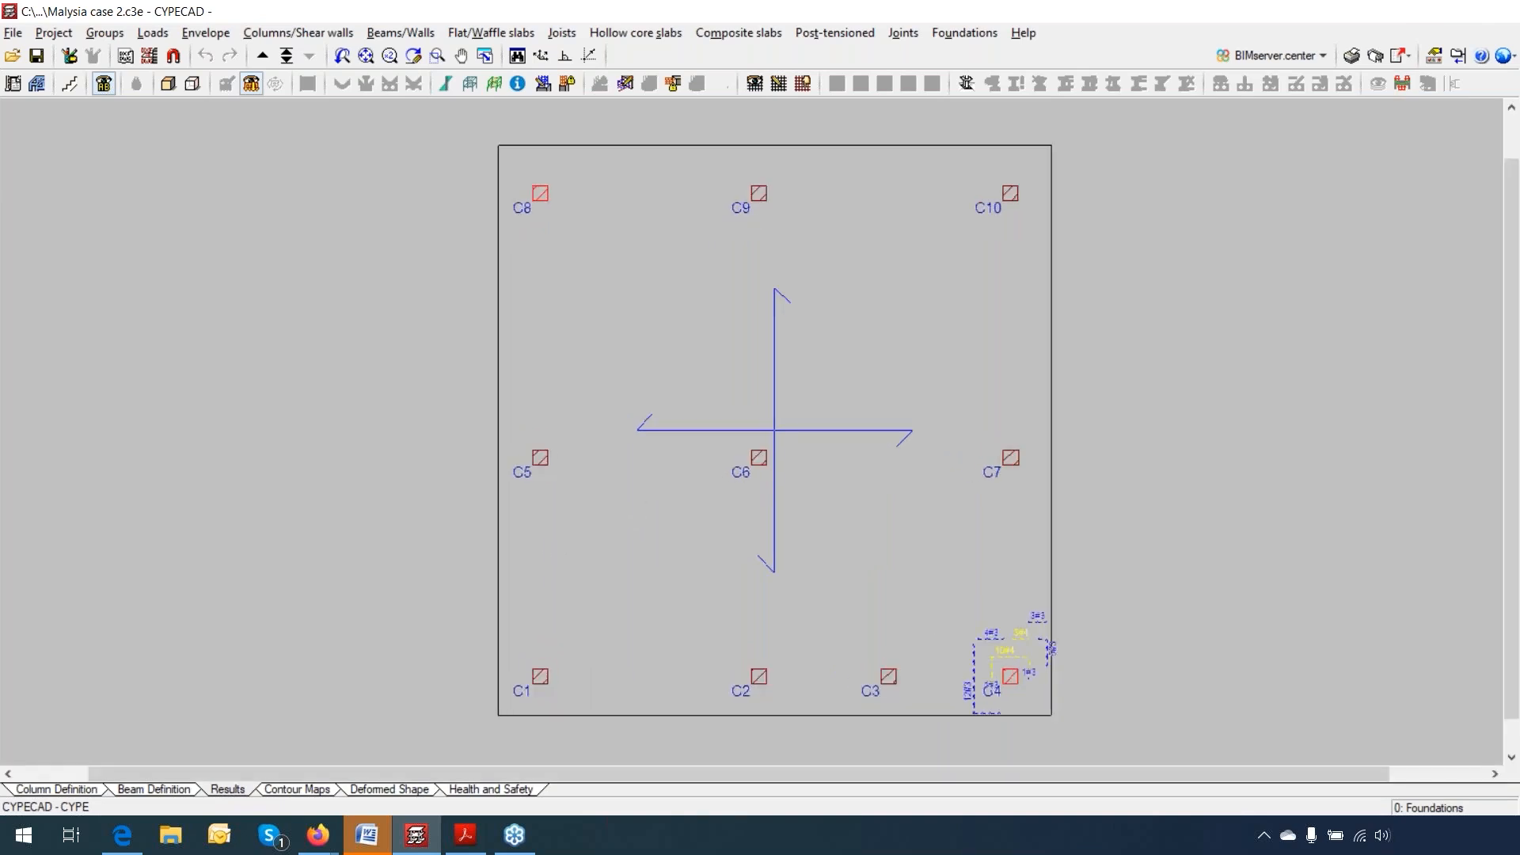
pyautogui.click(491, 32)
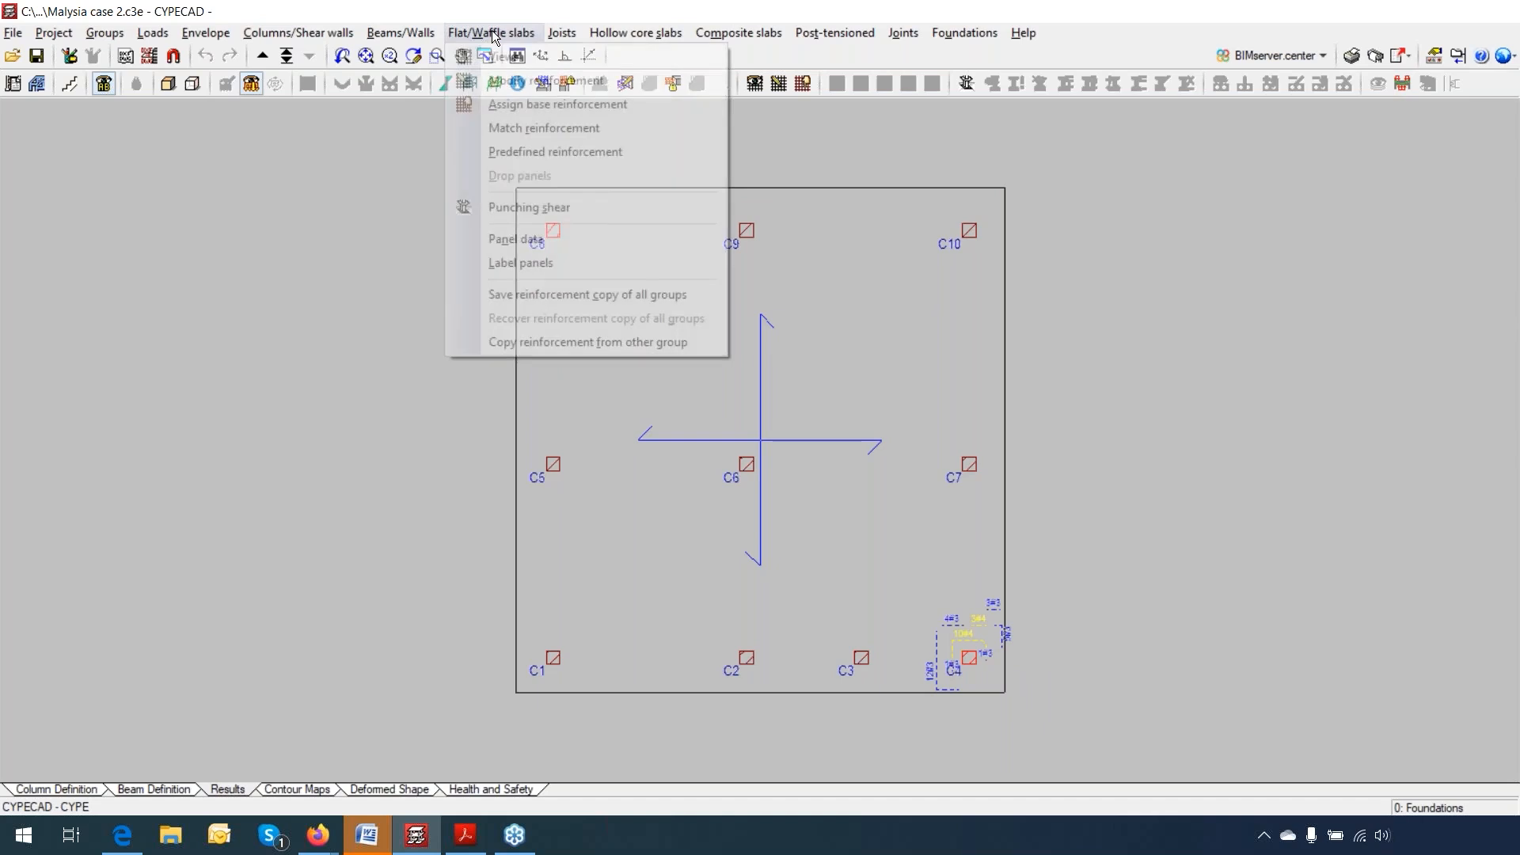
pyautogui.click(510, 60)
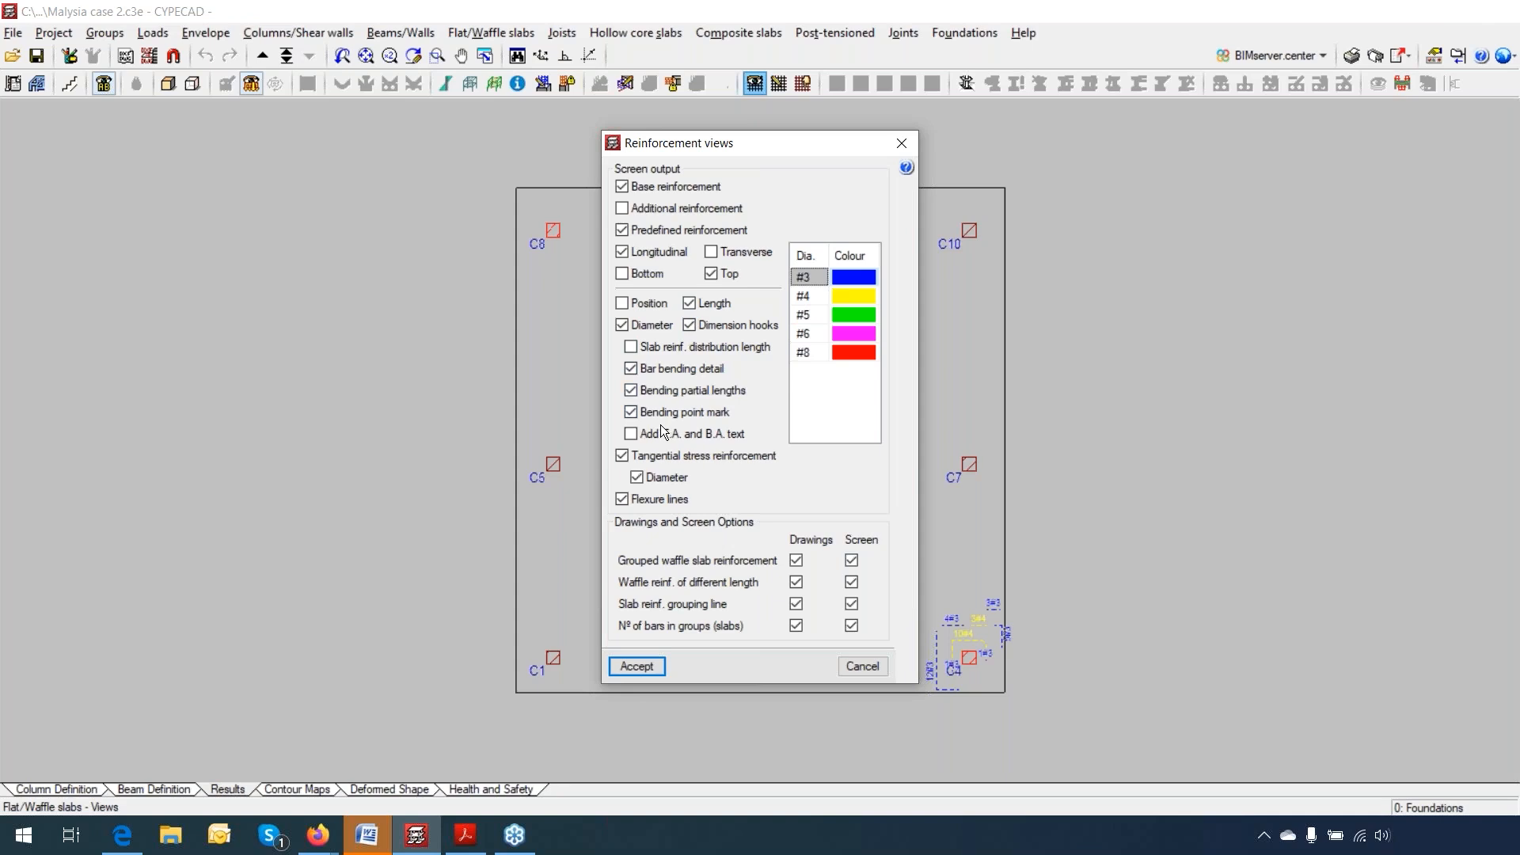
pyautogui.click(639, 662)
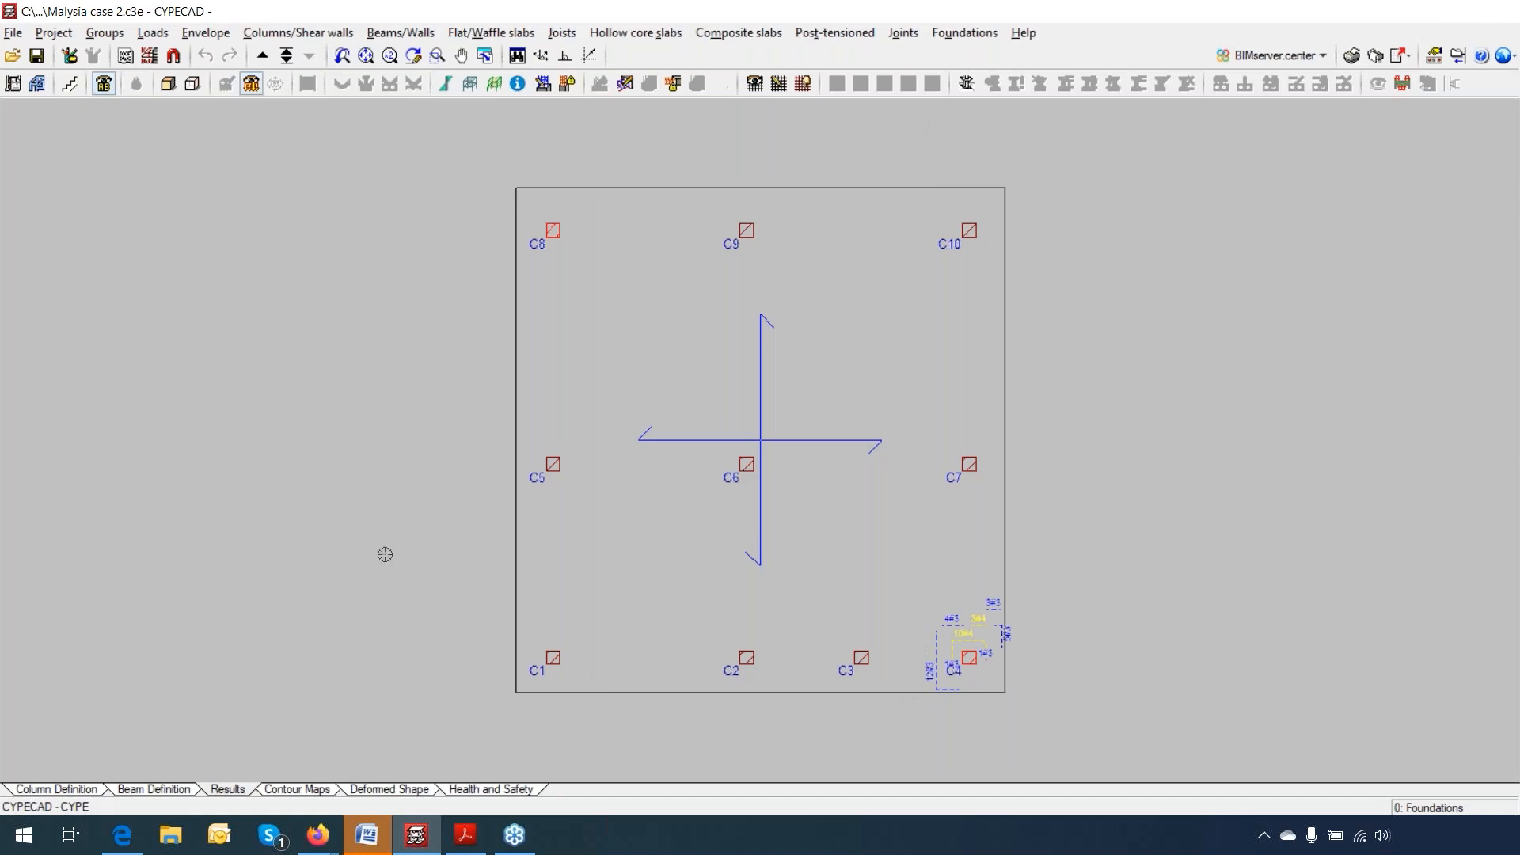
pyautogui.click(517, 35)
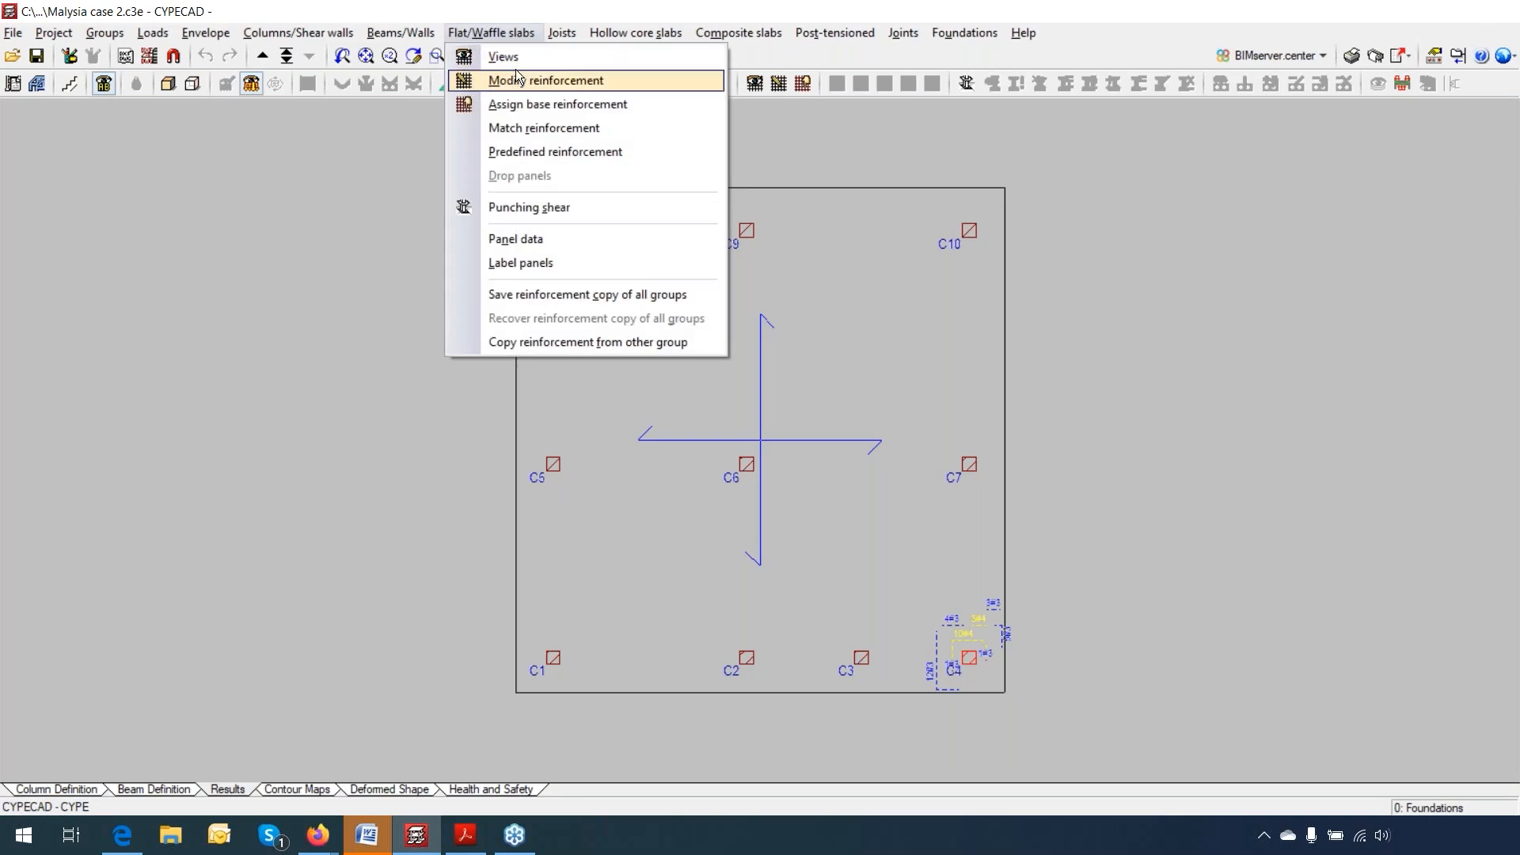
pyautogui.click(506, 56)
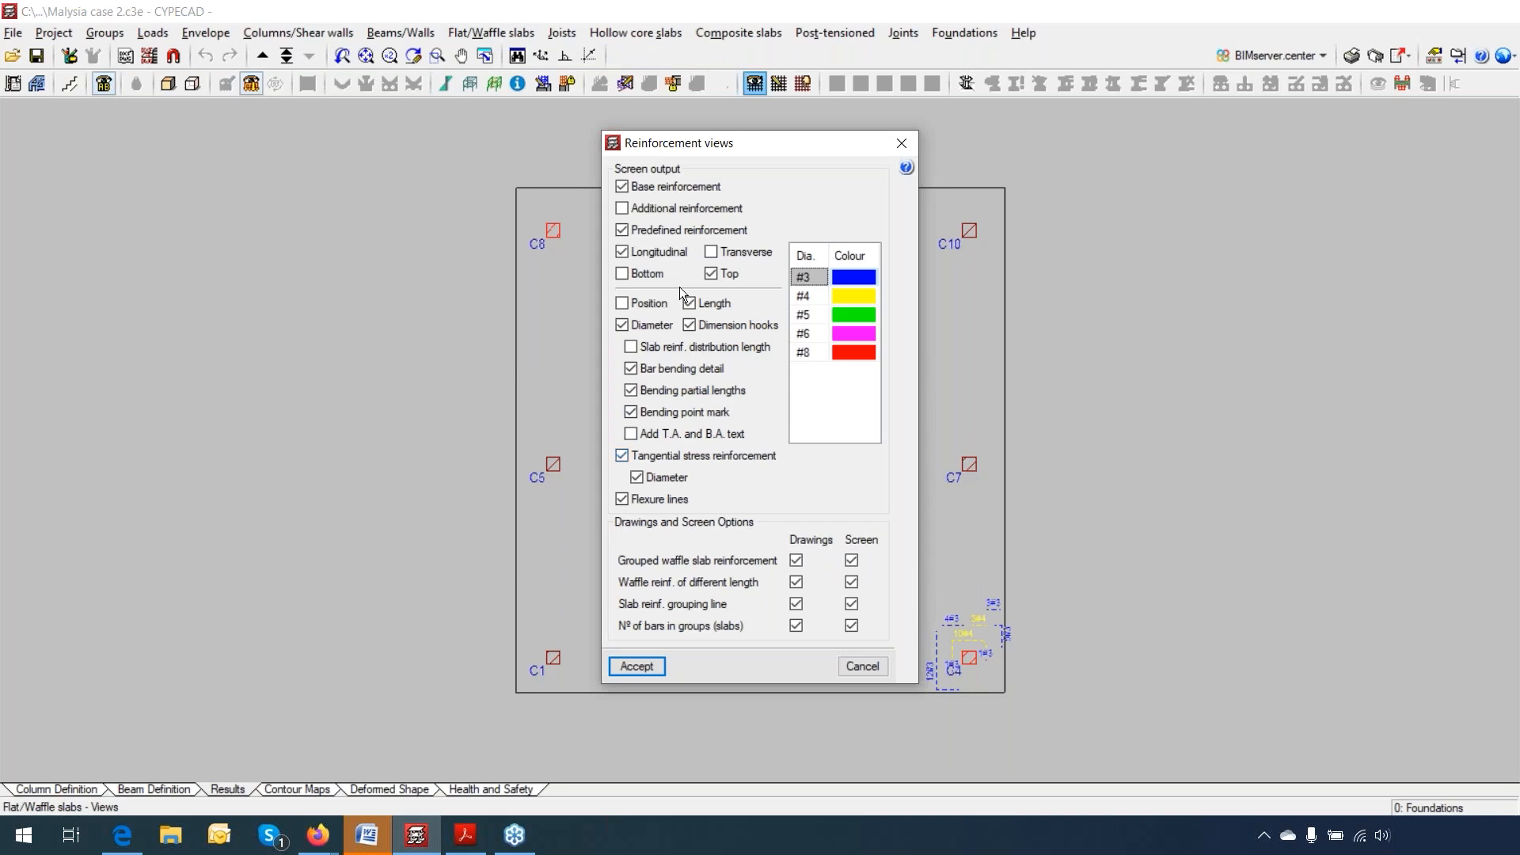
pyautogui.click(658, 210)
pyautogui.click(648, 671)
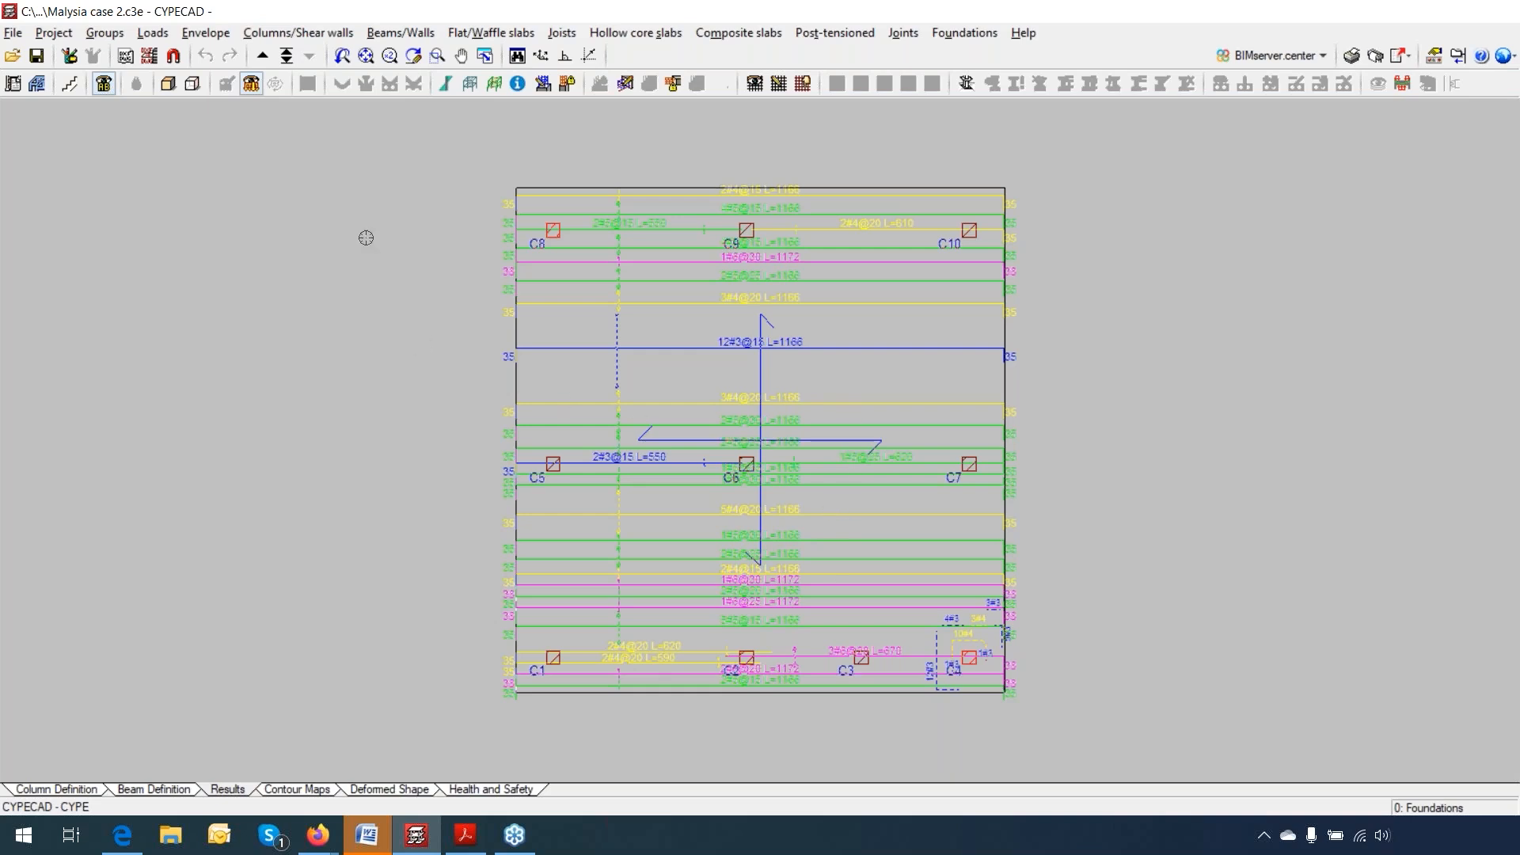
# Step: Display the excessive bearing pressures in the mat foundation and consult the maximum pressure at several points around column C4
pyautogui.click(213, 33)
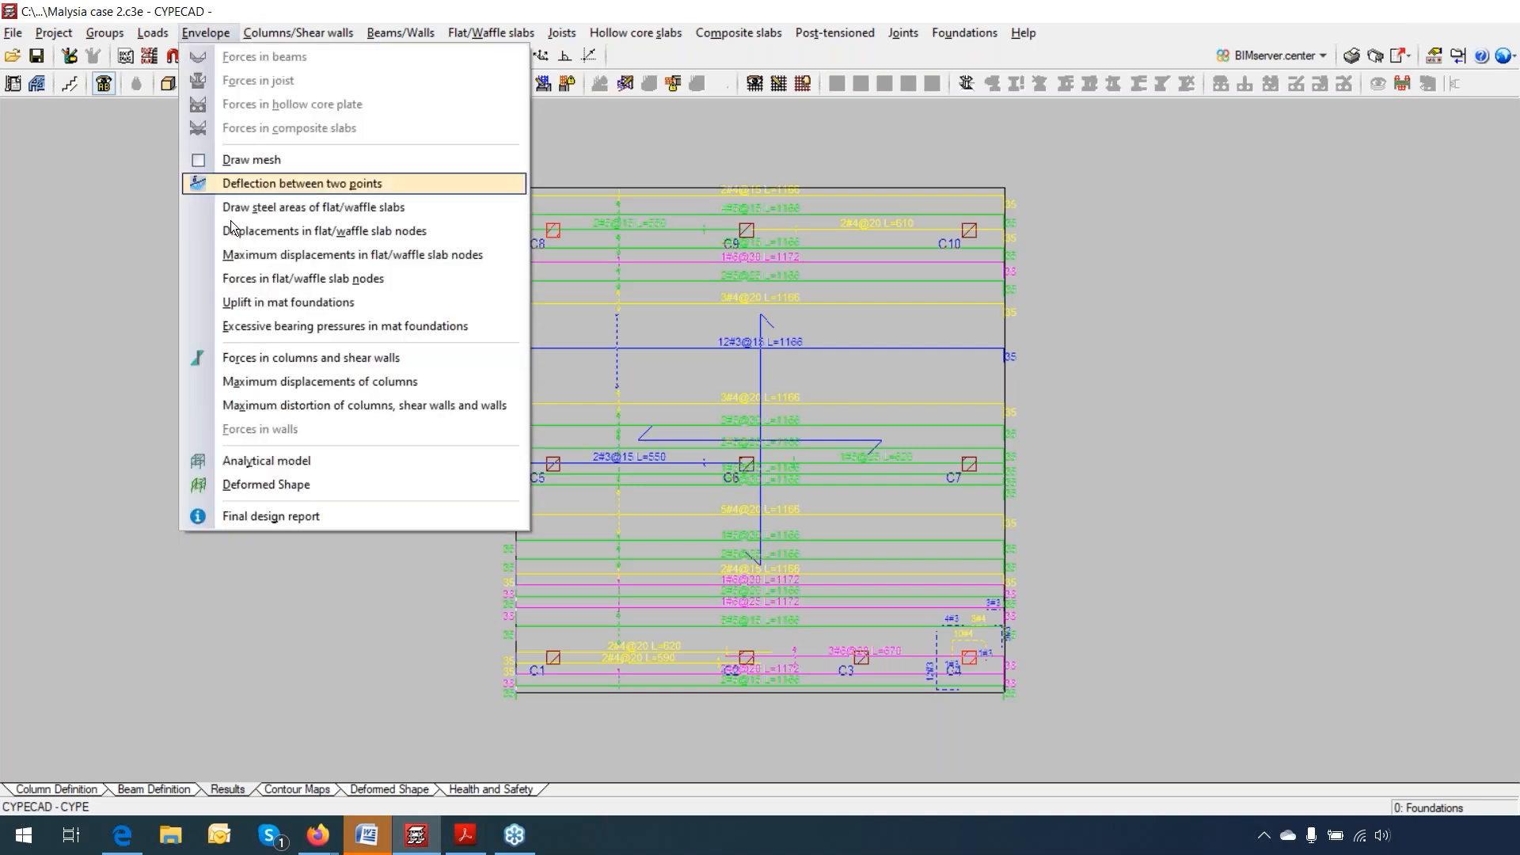
pyautogui.click(292, 328)
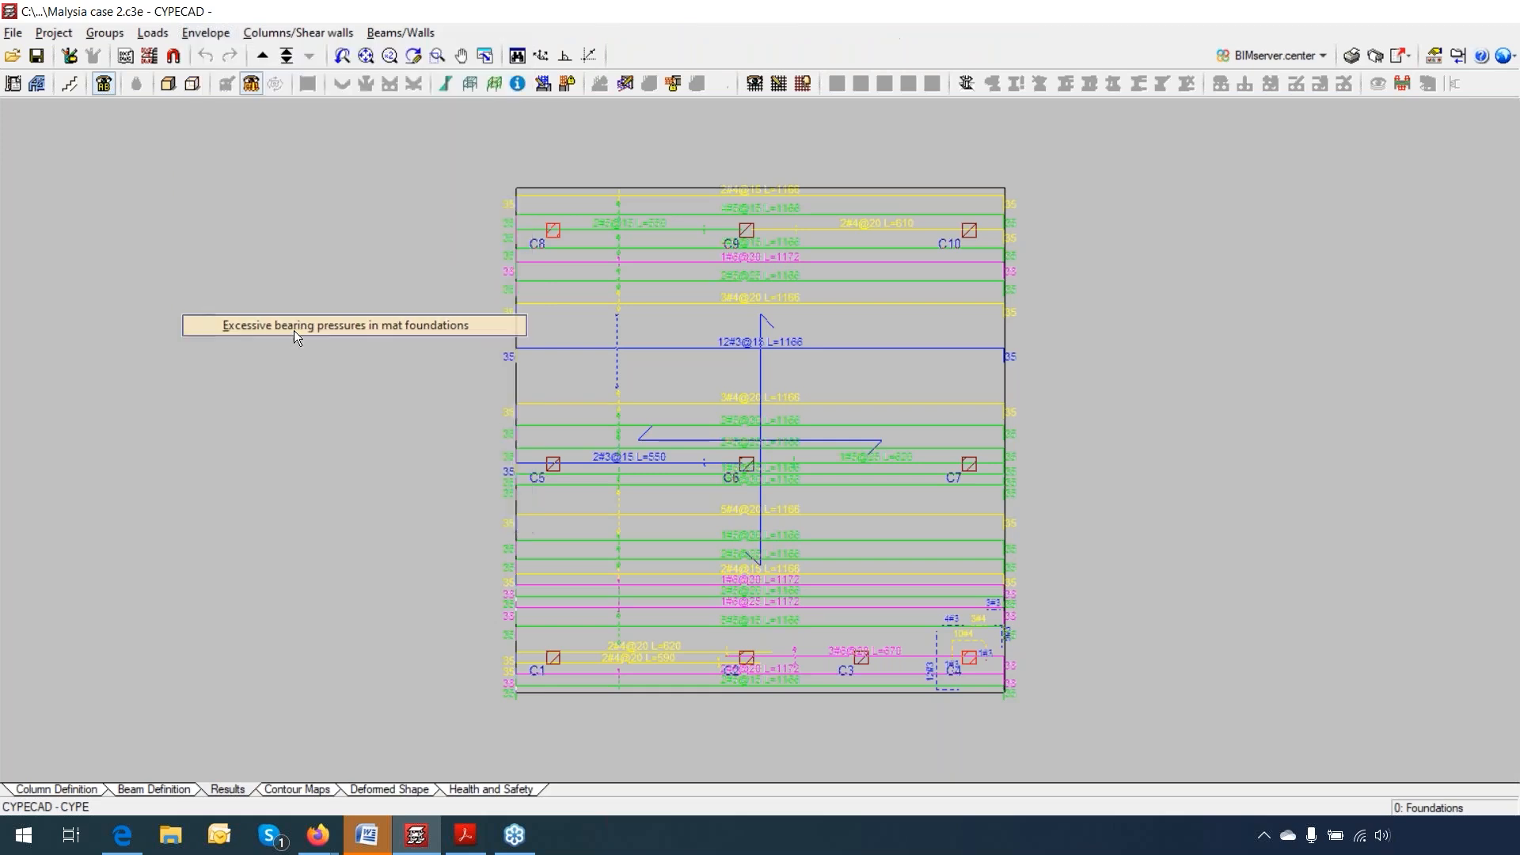
pyautogui.click(900, 605)
pyautogui.click(881, 540)
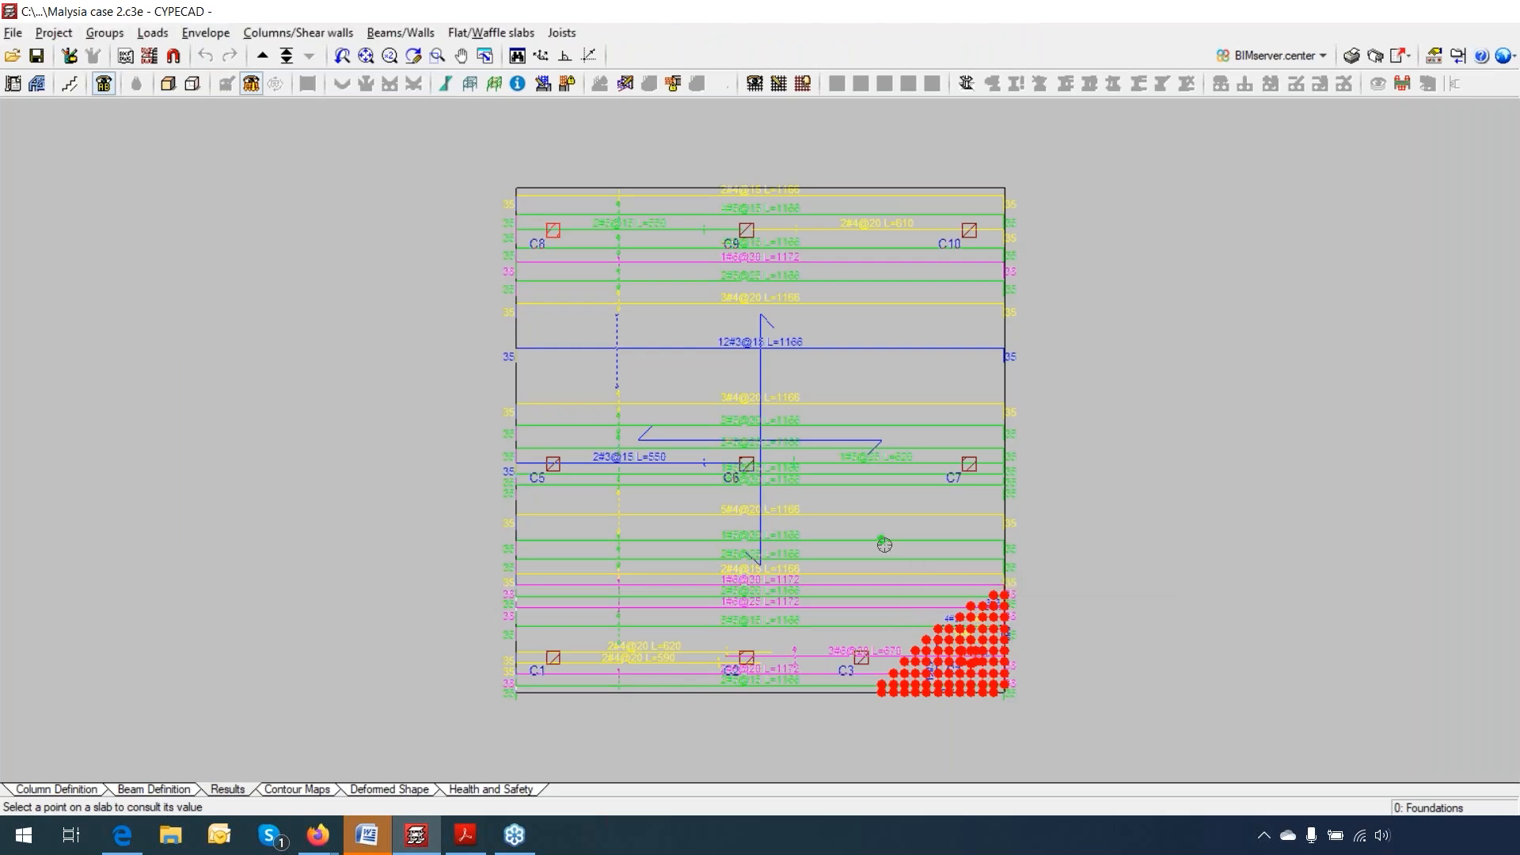
pyautogui.click(925, 584)
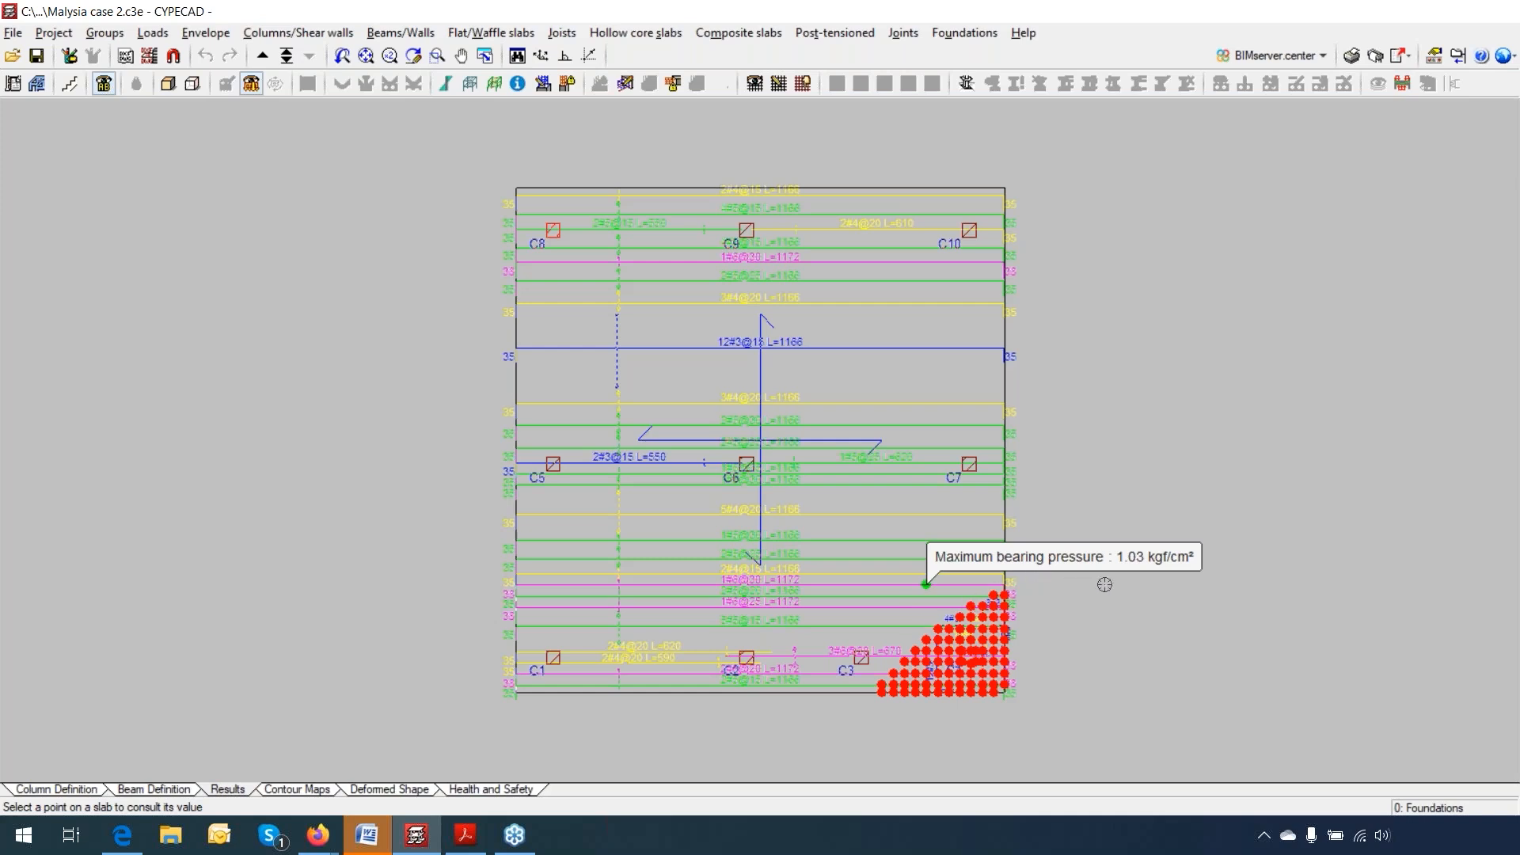
pyautogui.click(950, 640)
pyautogui.click(981, 662)
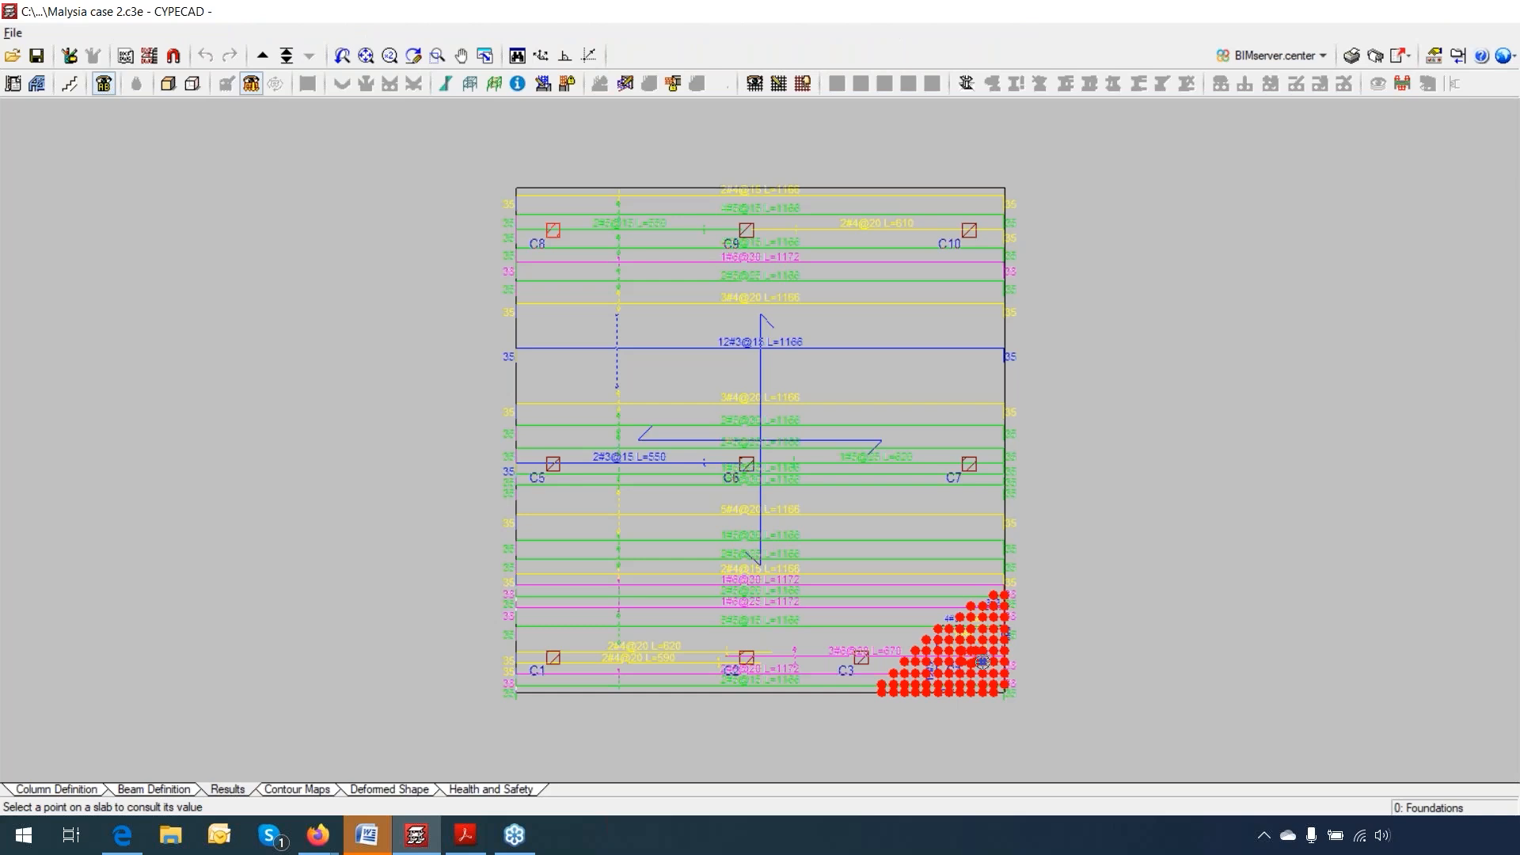
pyautogui.click(991, 696)
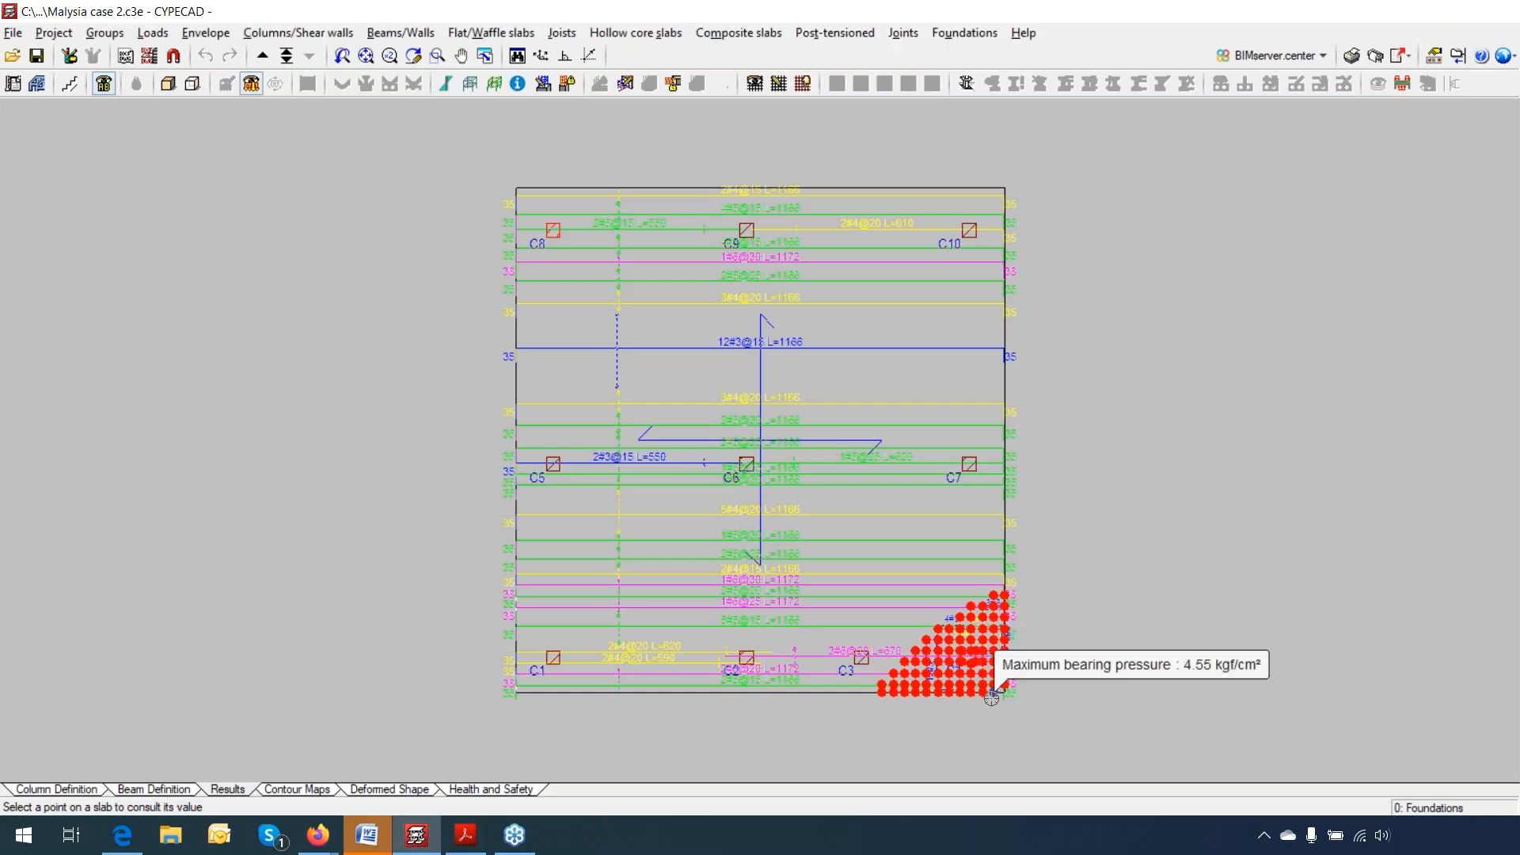
pyautogui.scroll(1, 995, 692)
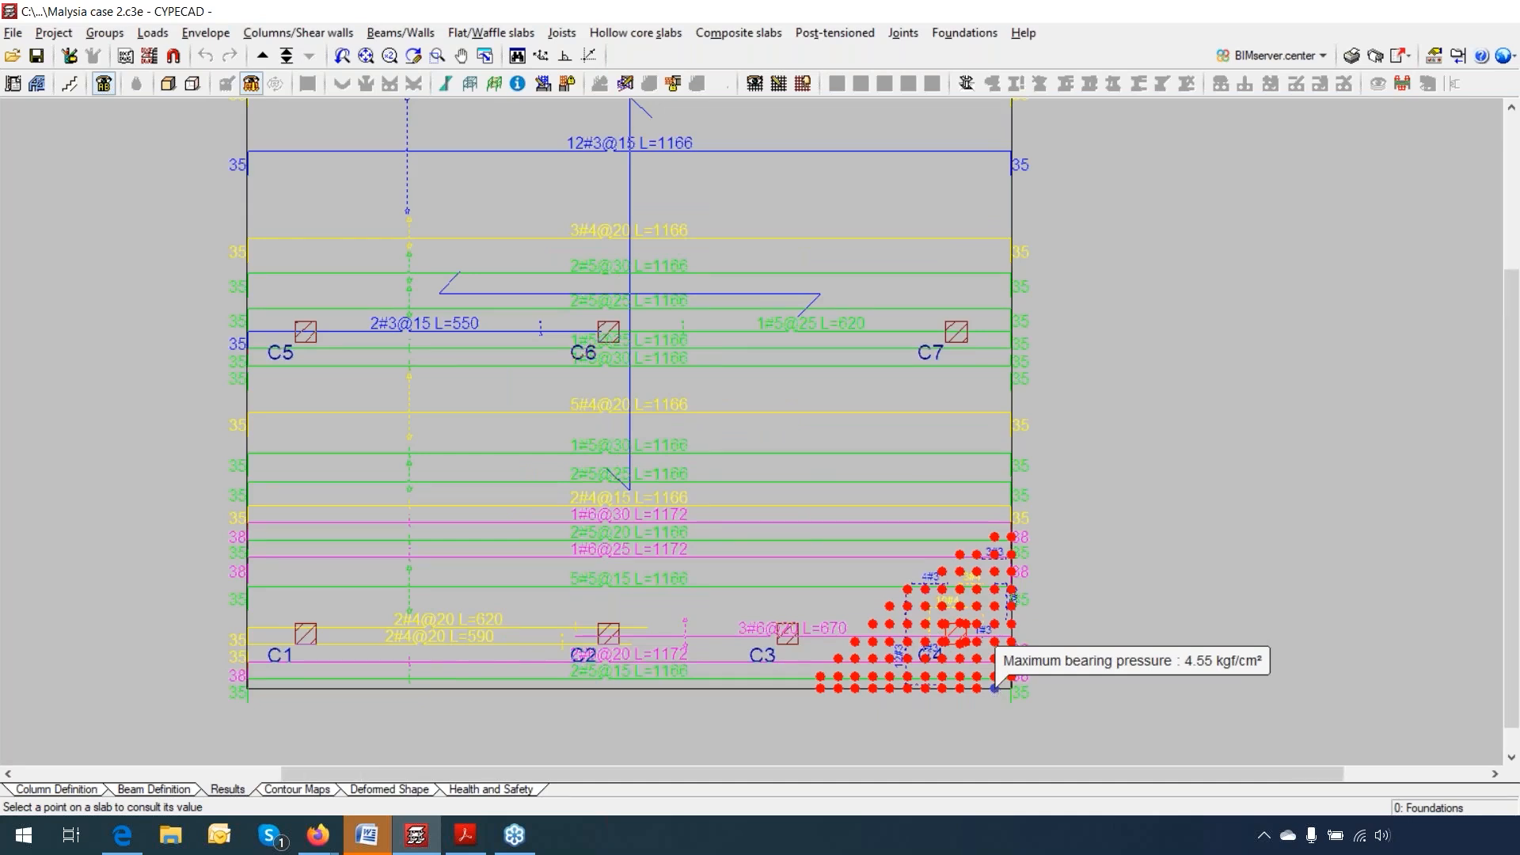
pyautogui.scroll(-1, 995, 688)
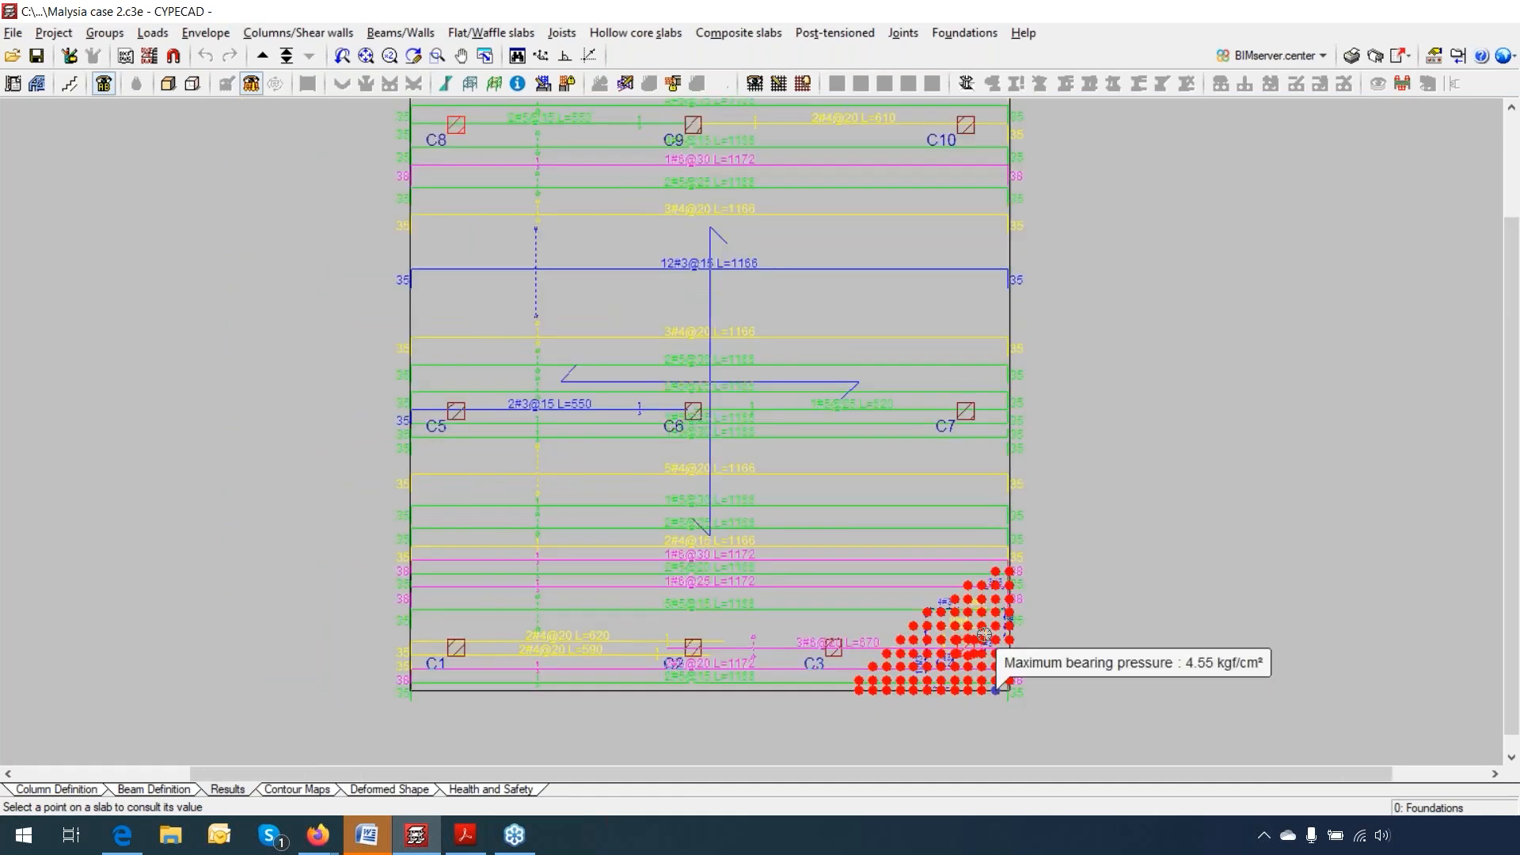
pyautogui.scroll(-1, 983, 633)
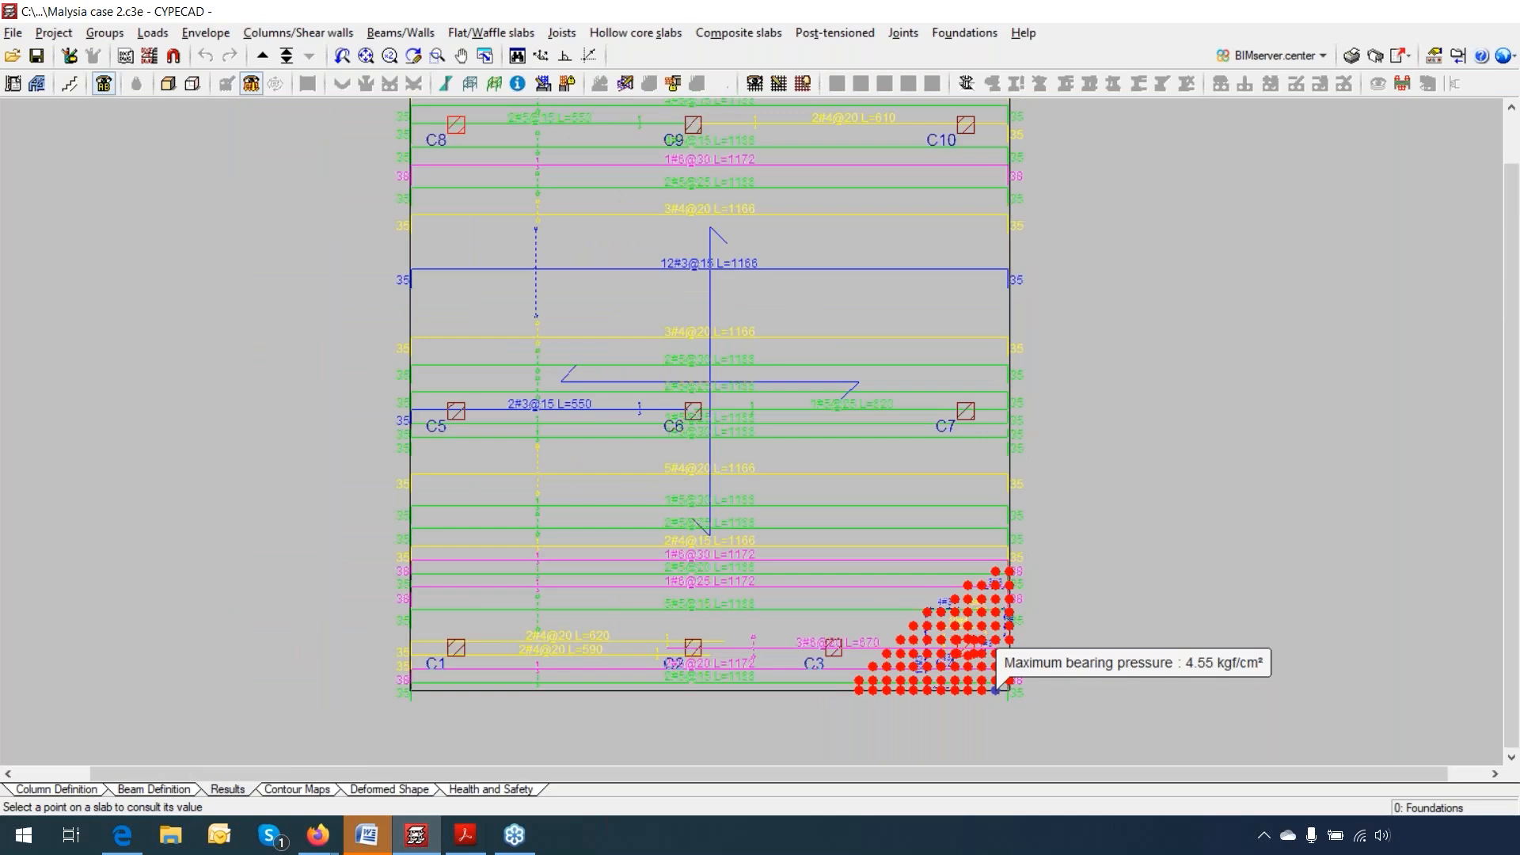
# Step: Display the uplift in the mat foundation and consult the maximum upward displacement at the corner beside column C8
pyautogui.click(211, 32)
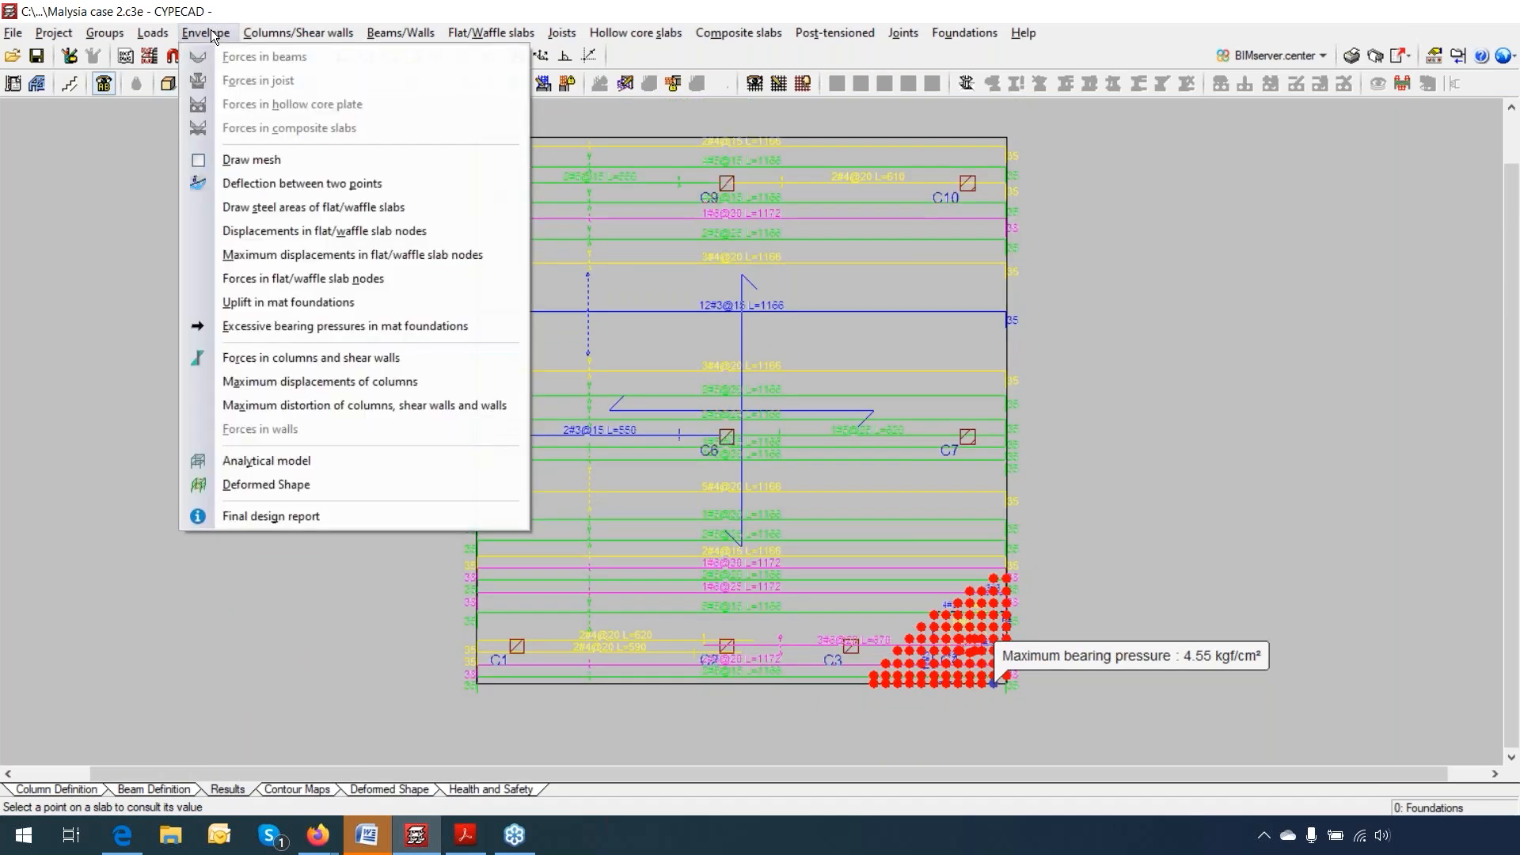
pyautogui.click(263, 302)
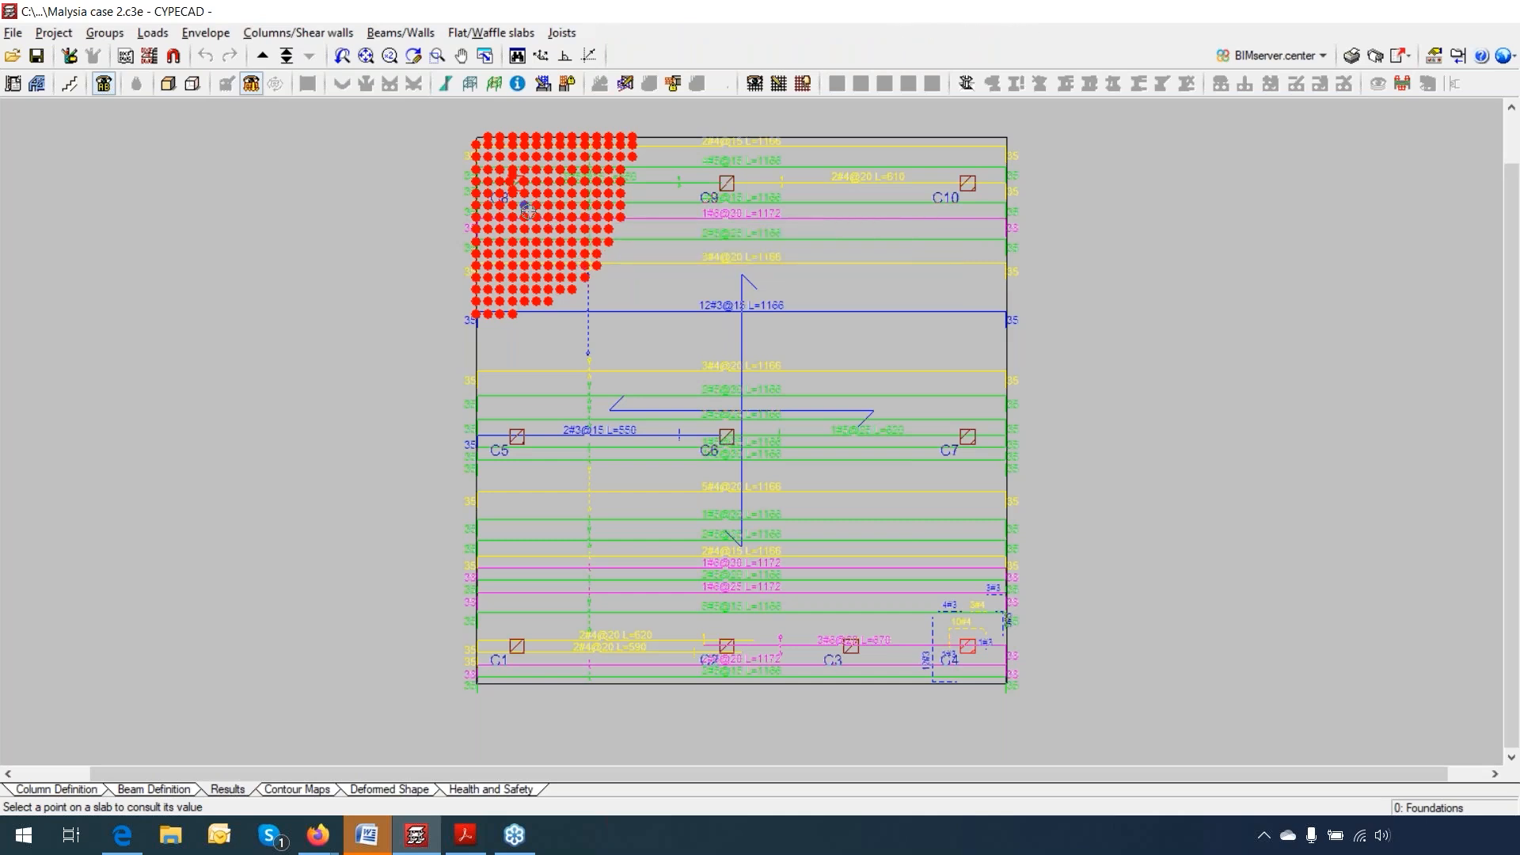
pyautogui.moveTo(481, 144)
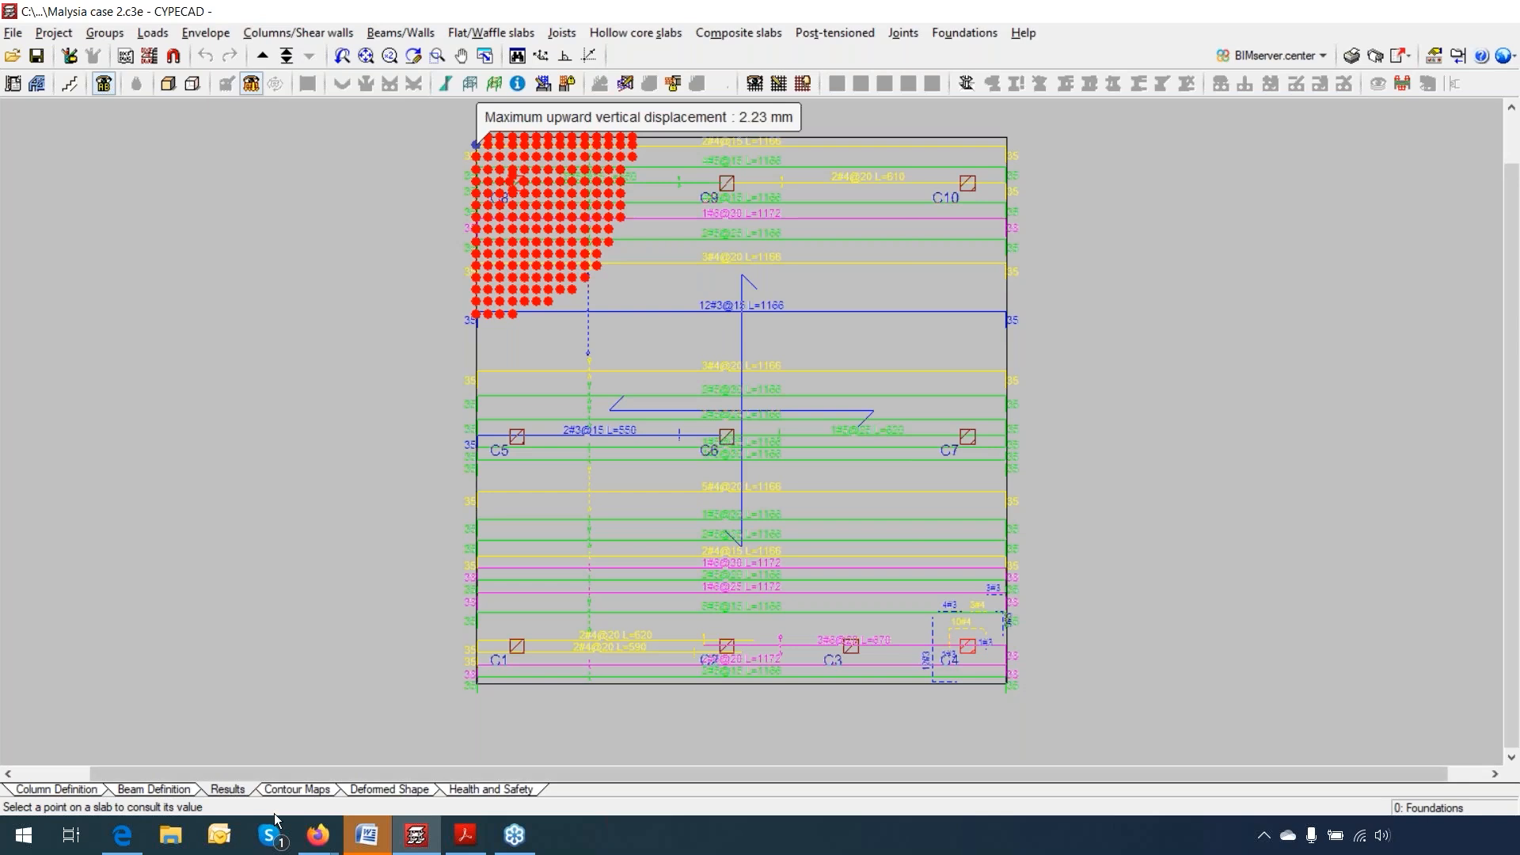
# Step: Examine the contour map of maximum ground bearing pressure for the mat foundation and return to the beam definition
pyautogui.click(299, 789)
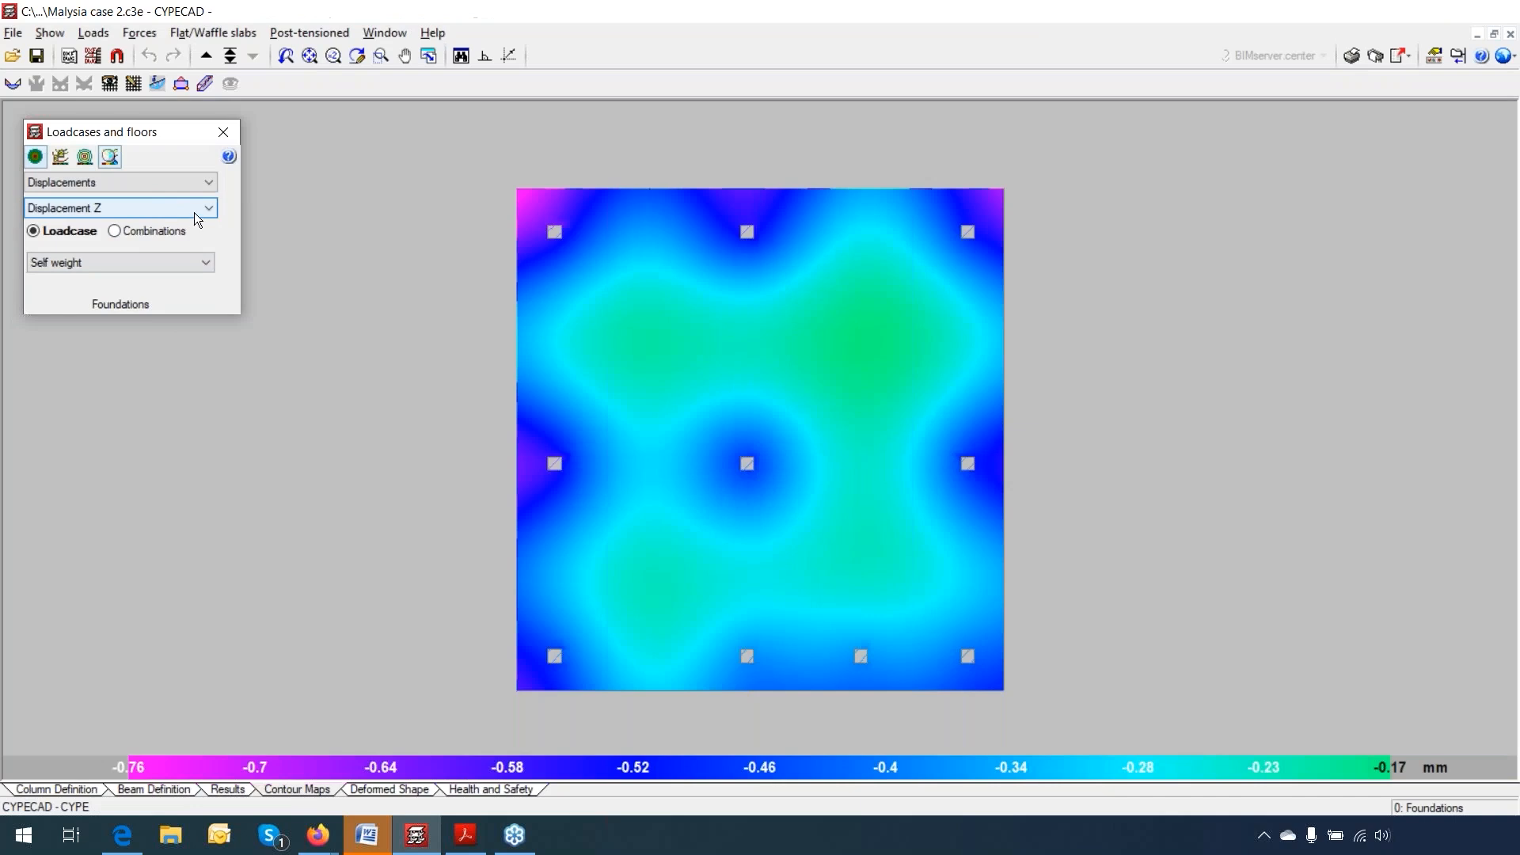
pyautogui.click(201, 190)
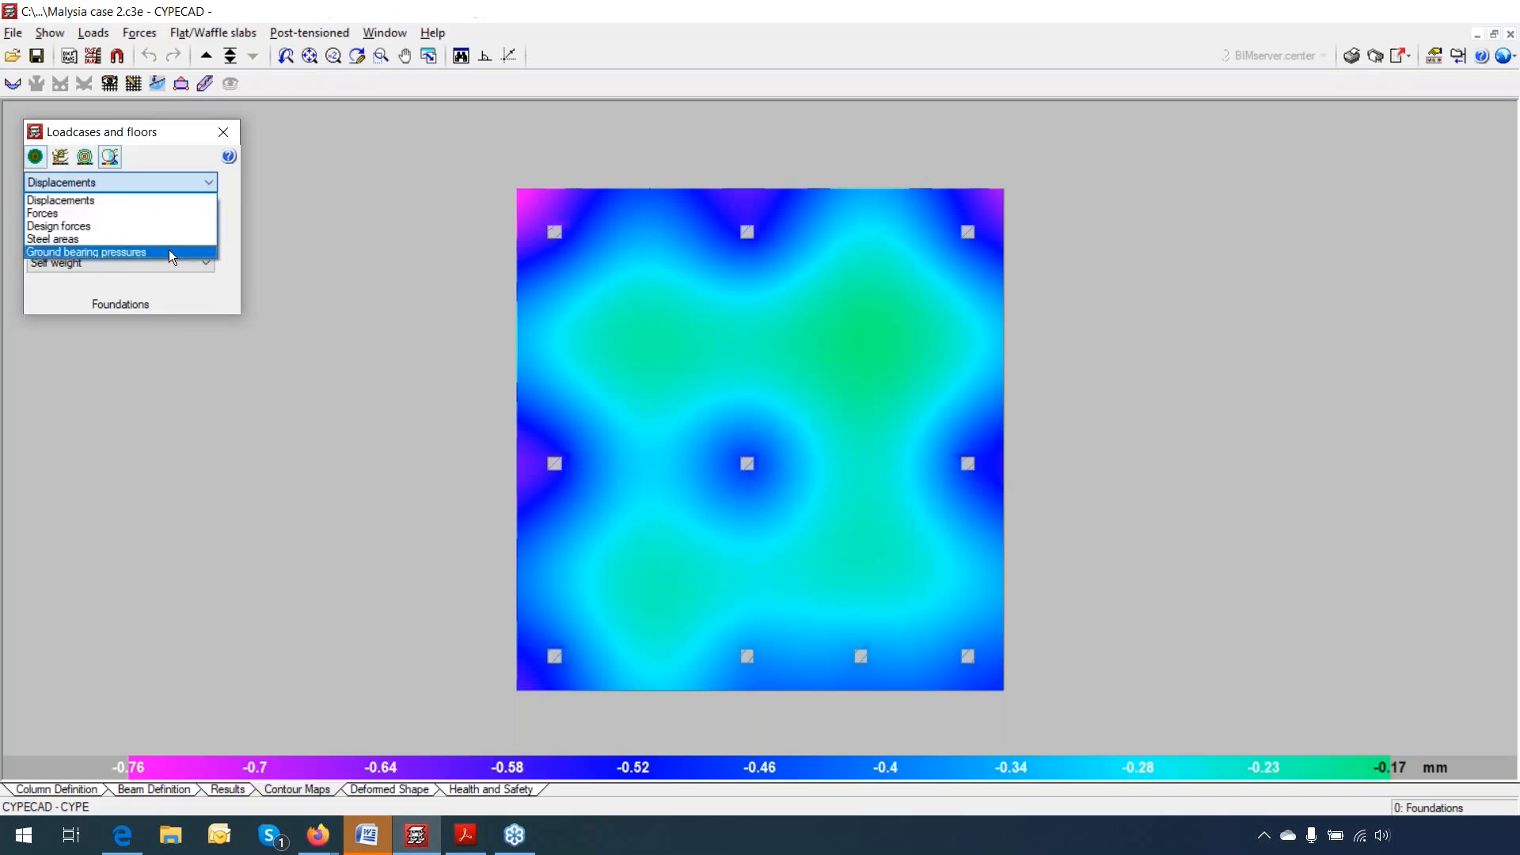
pyautogui.click(170, 252)
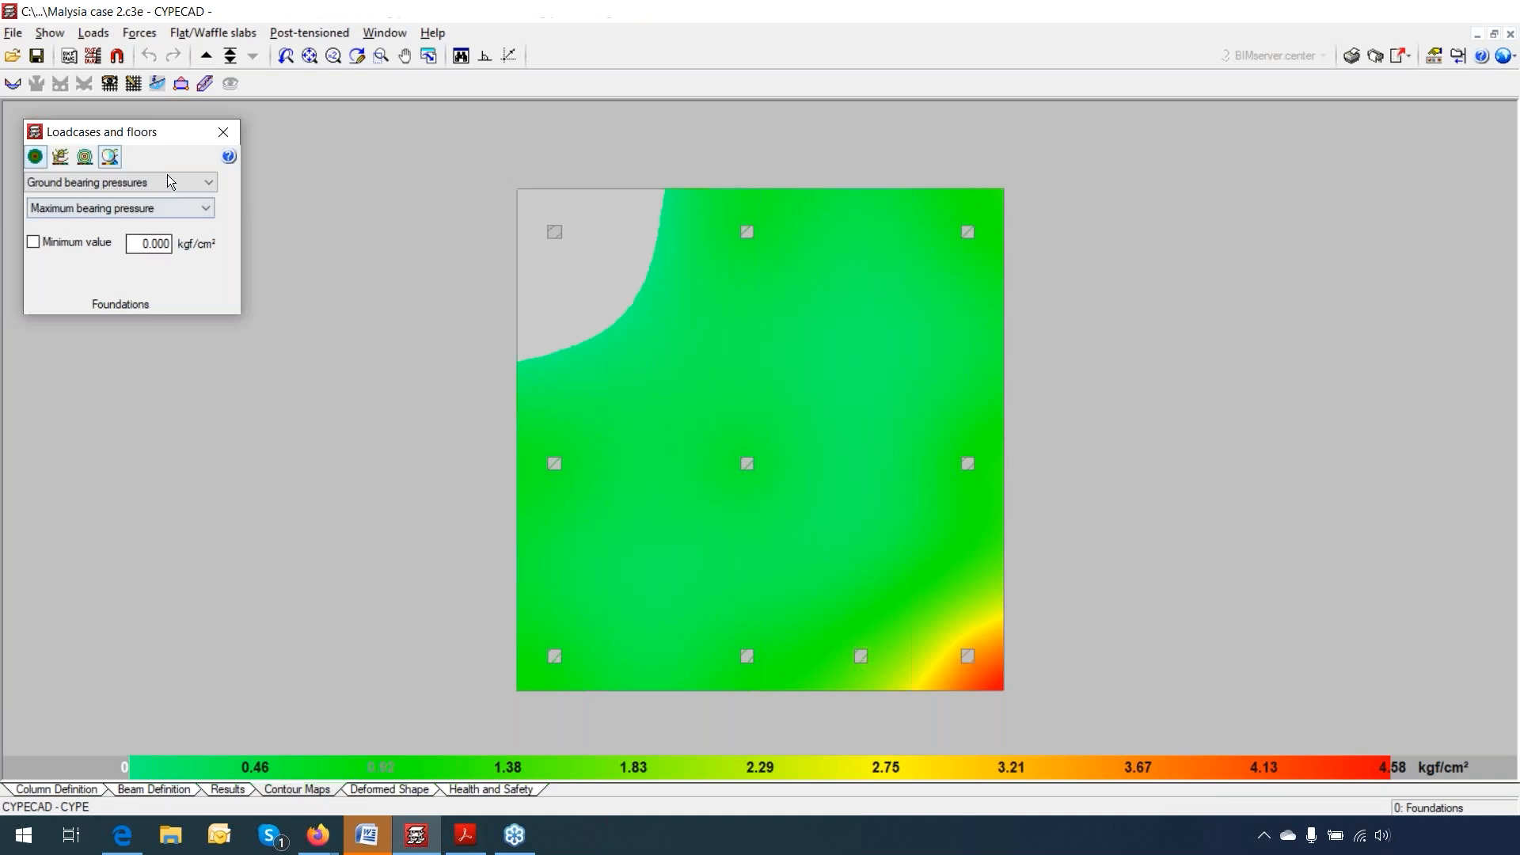
pyautogui.click(223, 131)
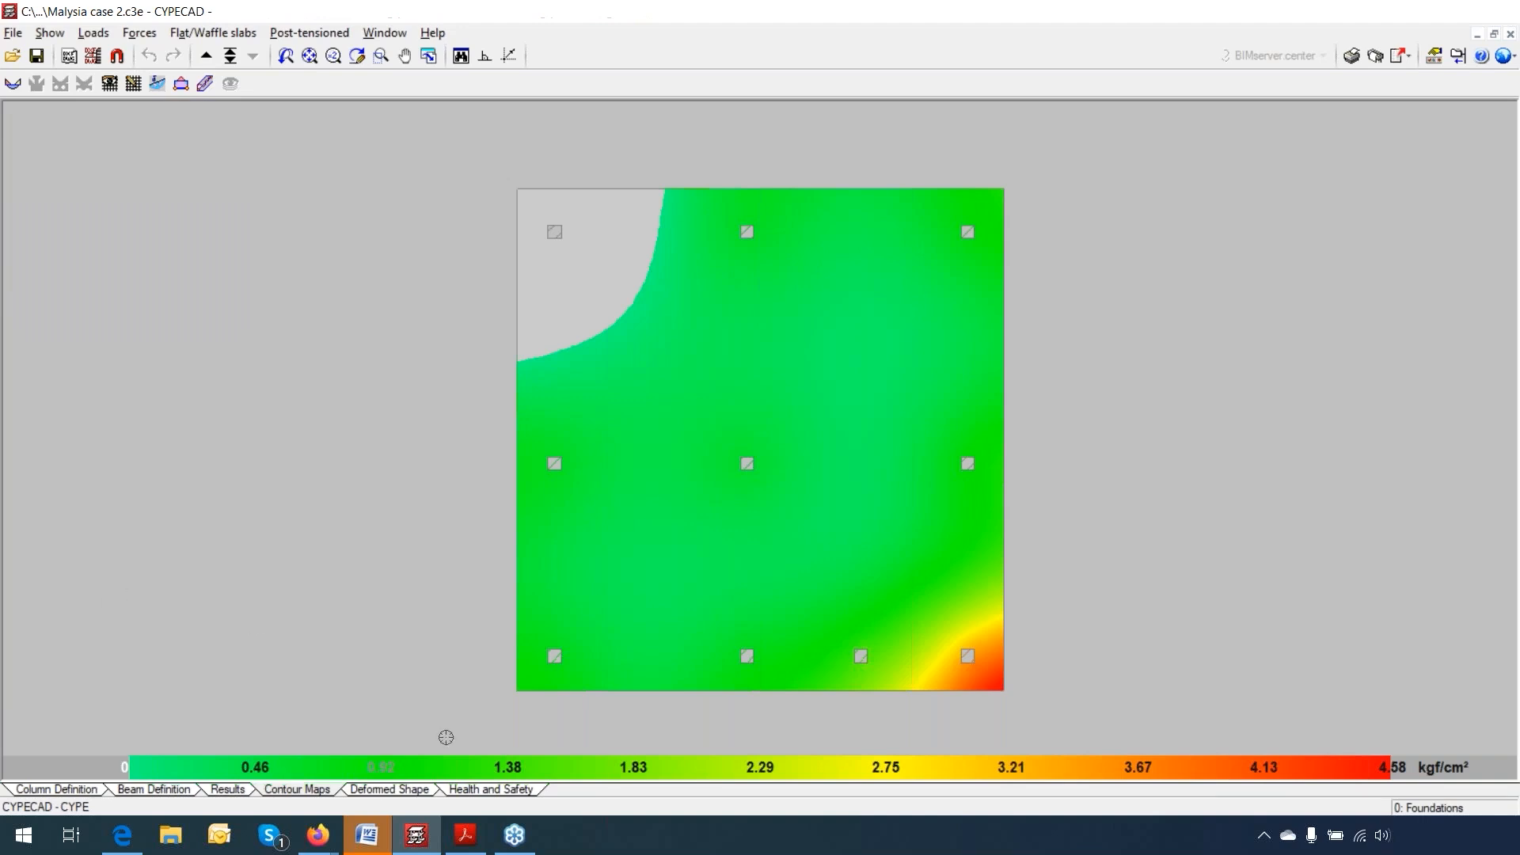
pyautogui.click(159, 790)
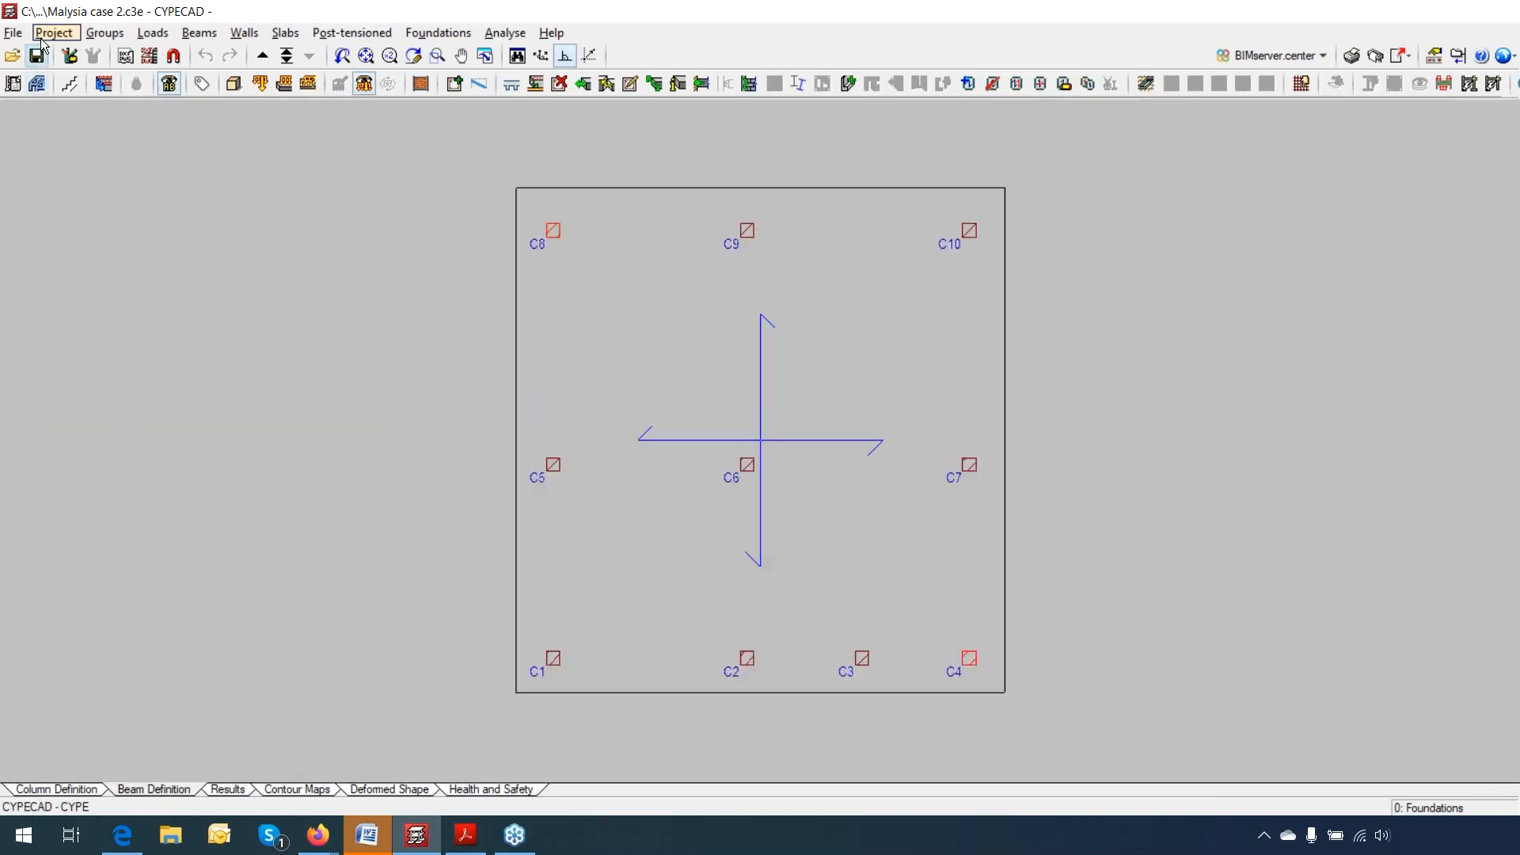
# Step: Open the recent job AMURA_DIC2017v06cdmo.c3e and close its analysis error report
pyautogui.click(14, 33)
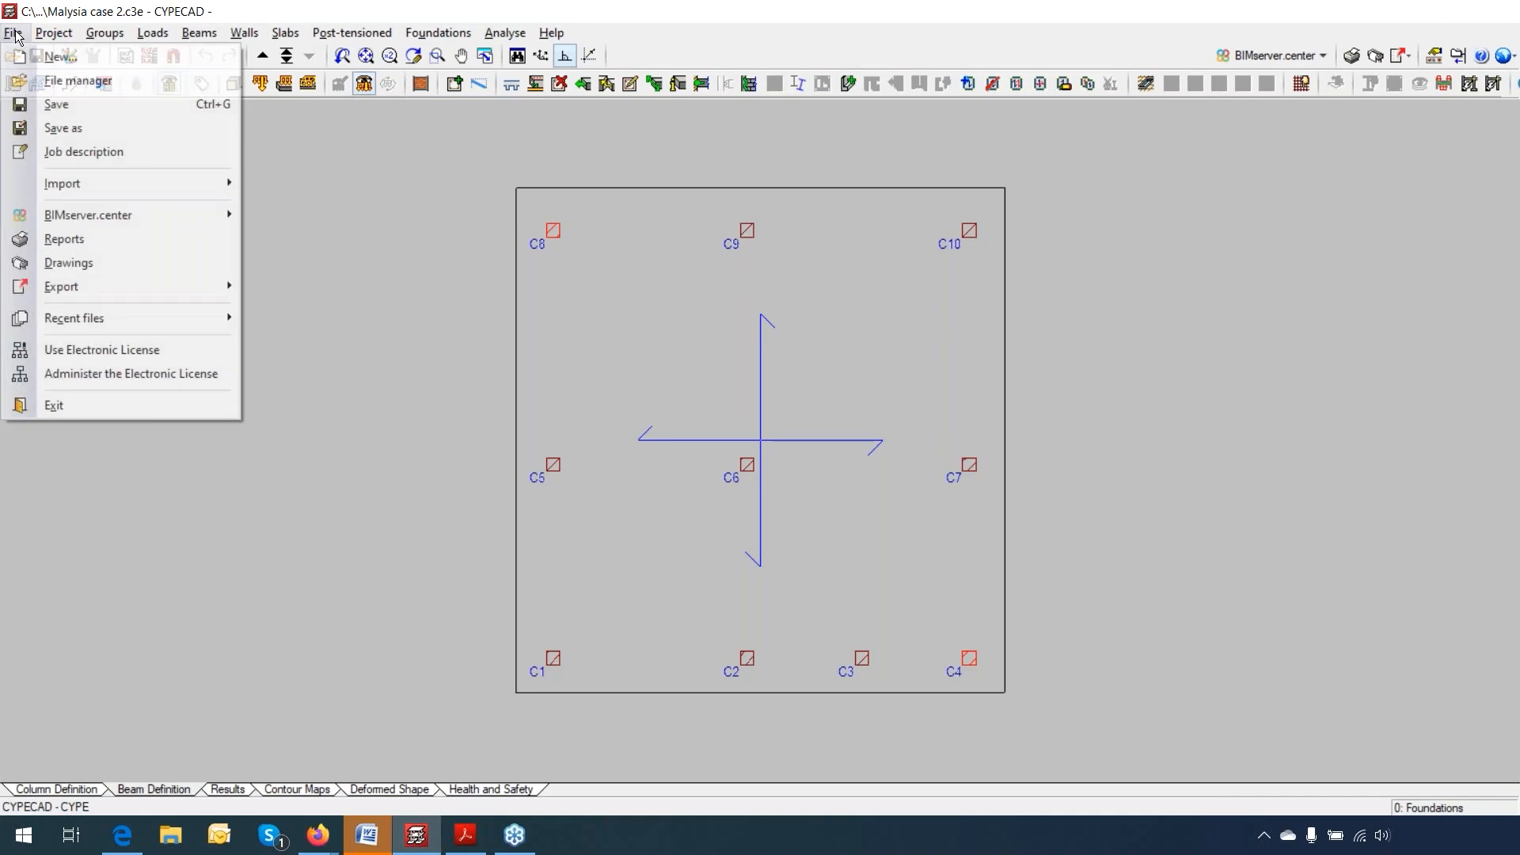
pyautogui.moveTo(92, 320)
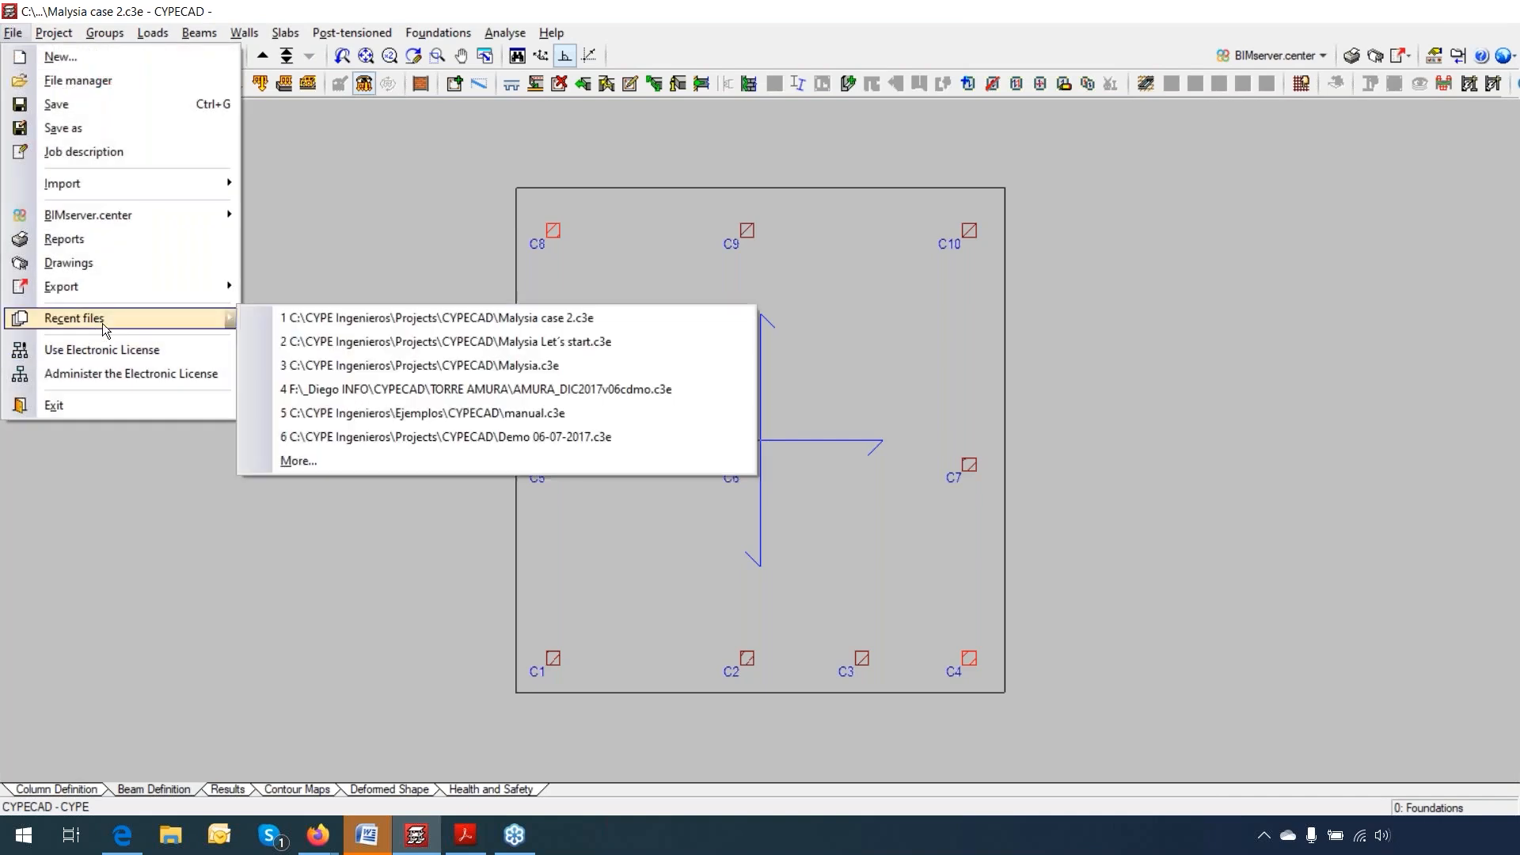
pyautogui.click(550, 389)
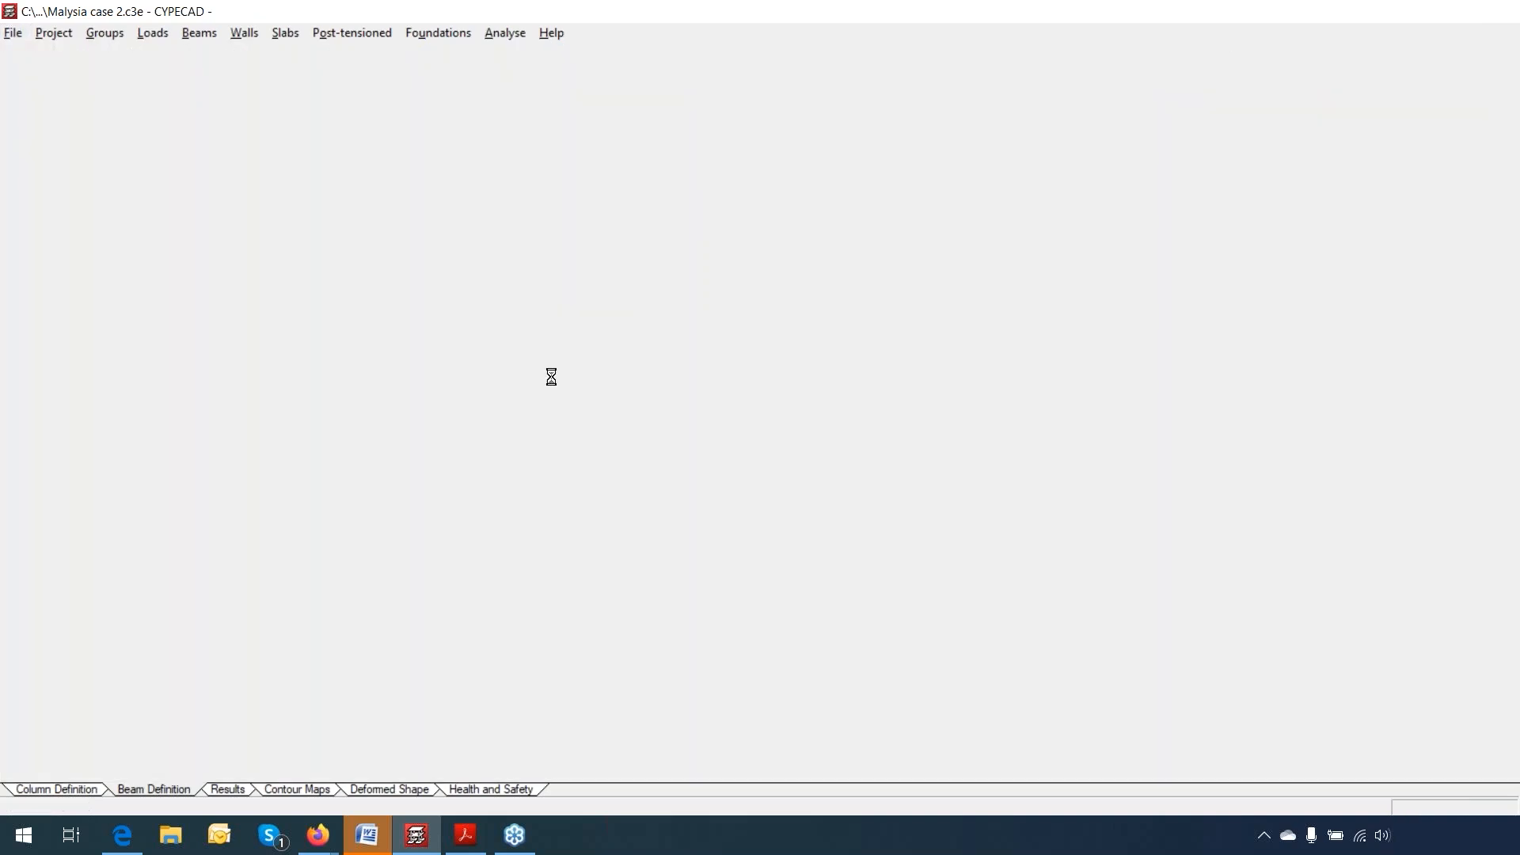
pyautogui.click(511, 425)
pyautogui.click(486, 458)
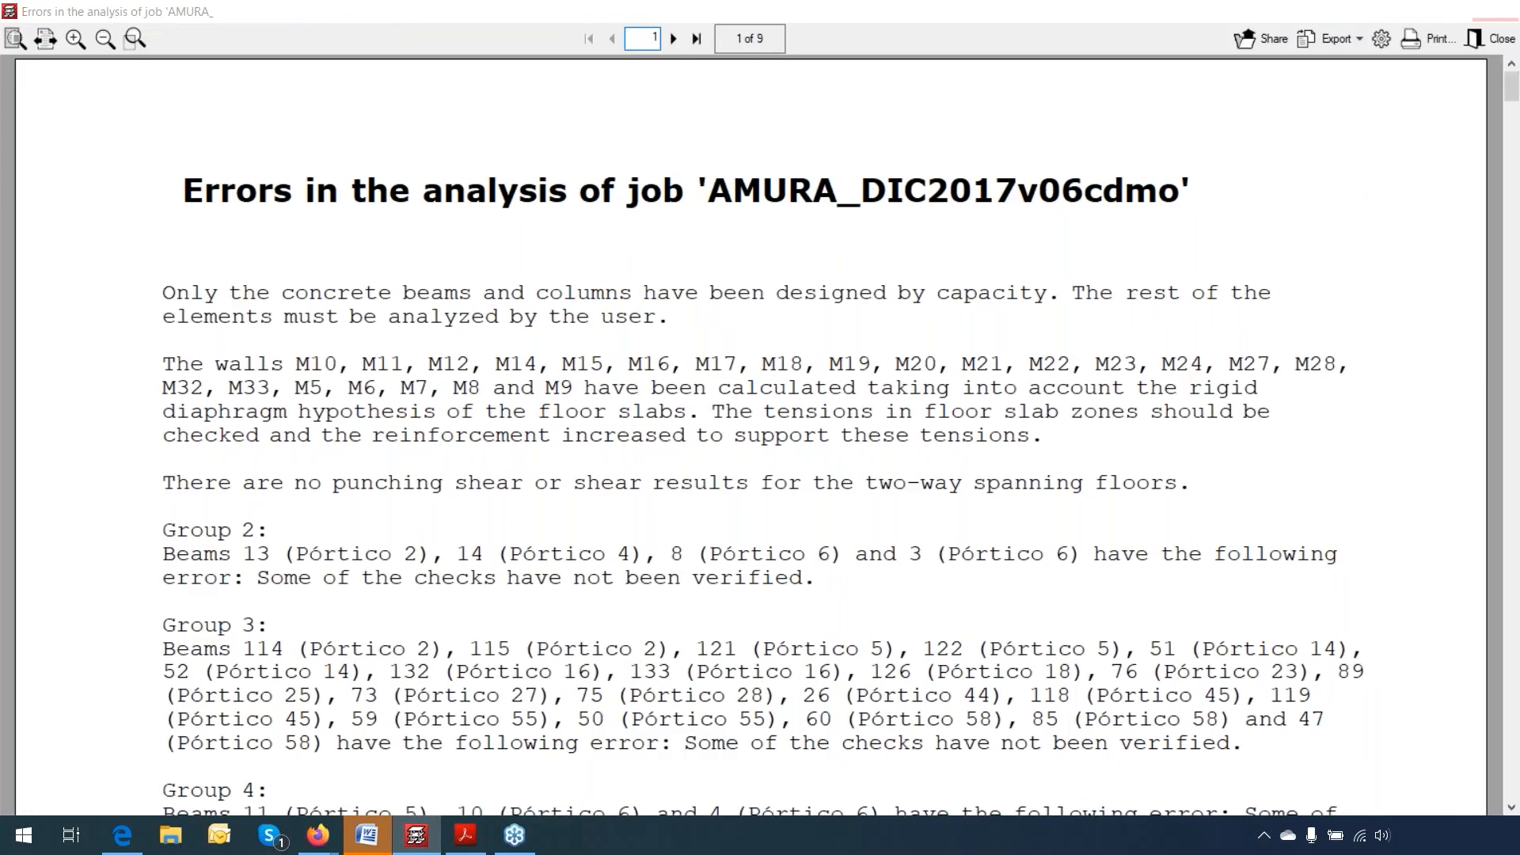
pyautogui.press('Escape')
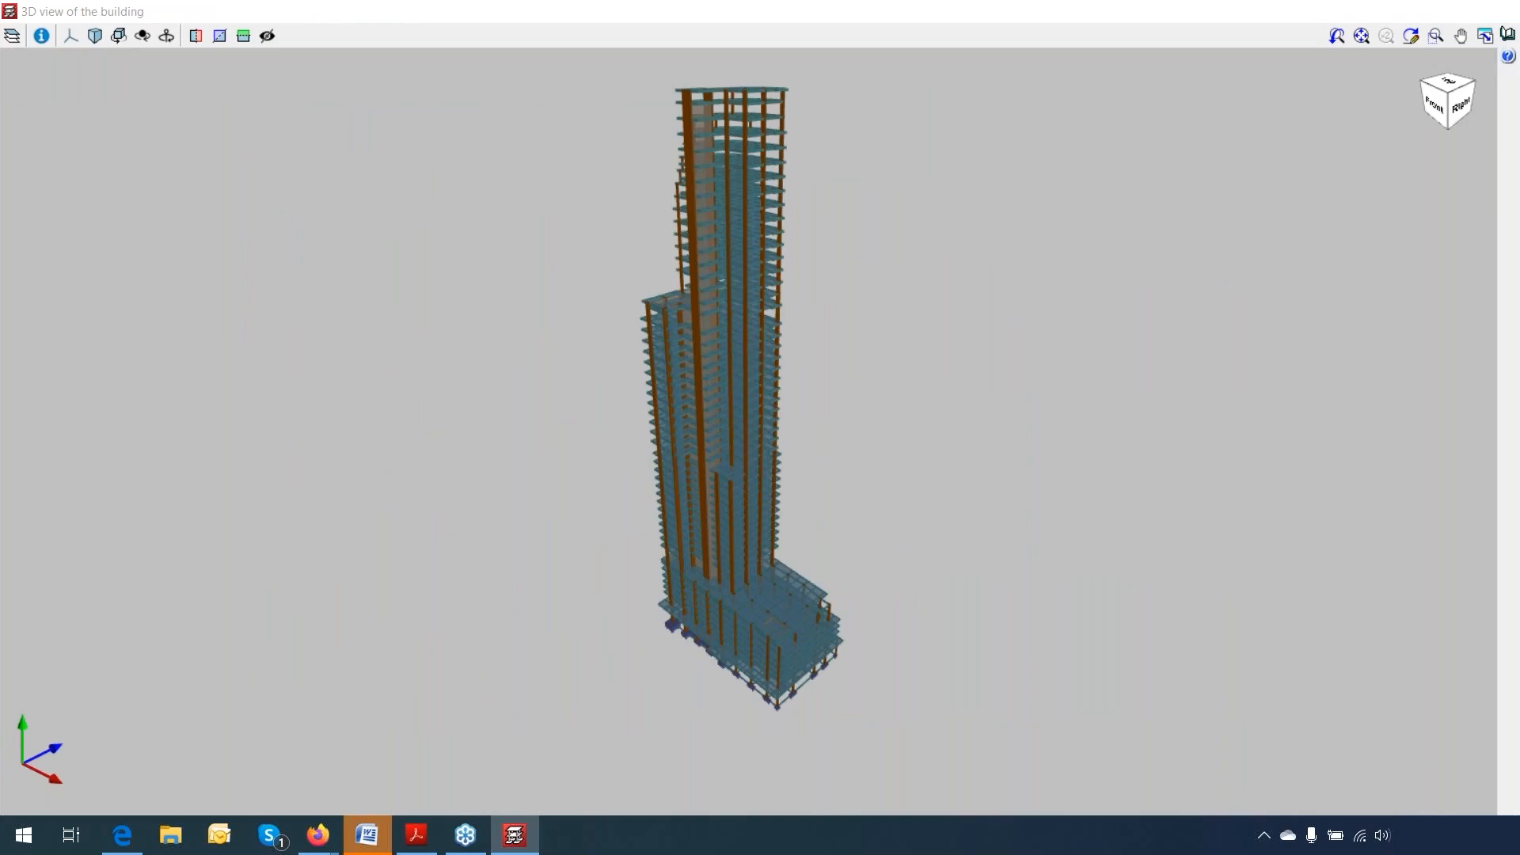
# Step: Examine the AMURA tower in the 3D building view from several sides, including its upper floors, podium and foundations
pyautogui.scroll(2, 766, 225)
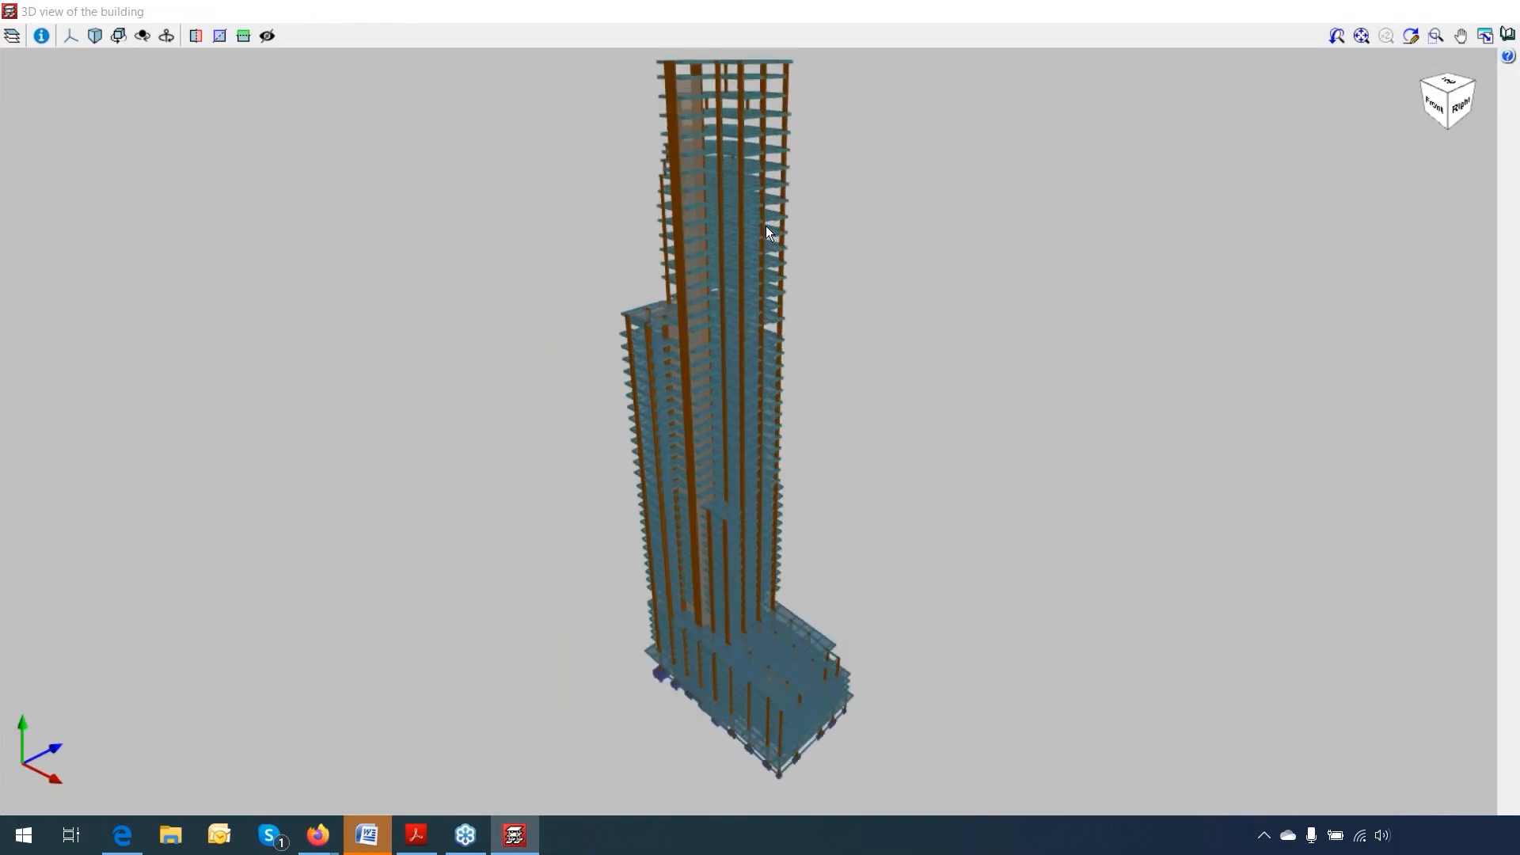
pyautogui.scroll(2, 752, 332)
pyautogui.moveTo(872, 447)
pyautogui.mouseDown(button='middle')
pyautogui.moveTo(1130, 435)
pyautogui.moveTo(728, 349)
pyautogui.mouseUp(button='middle')
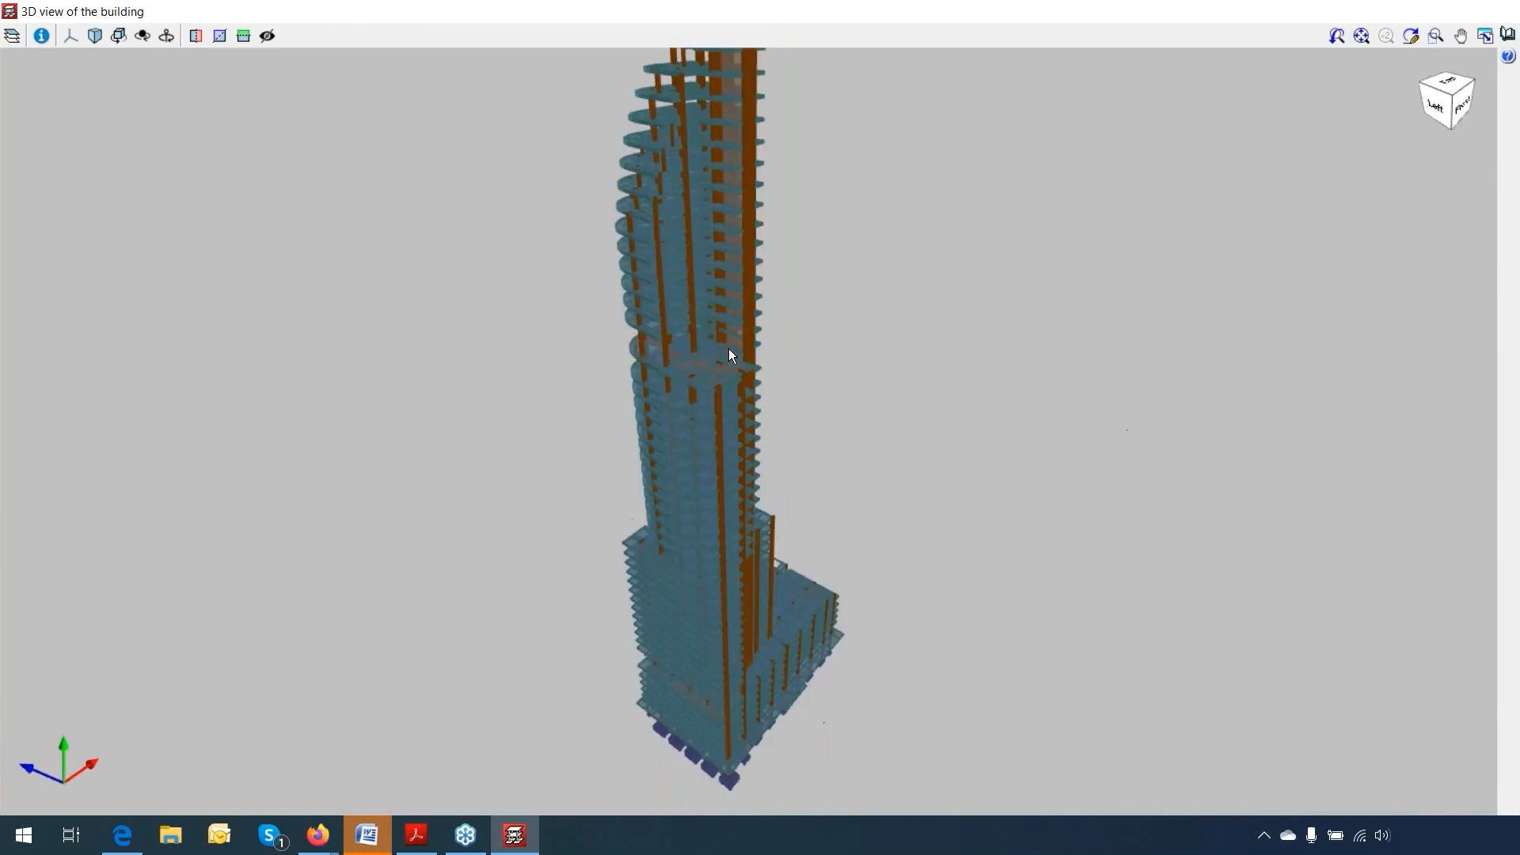
pyautogui.scroll(1, 728, 354)
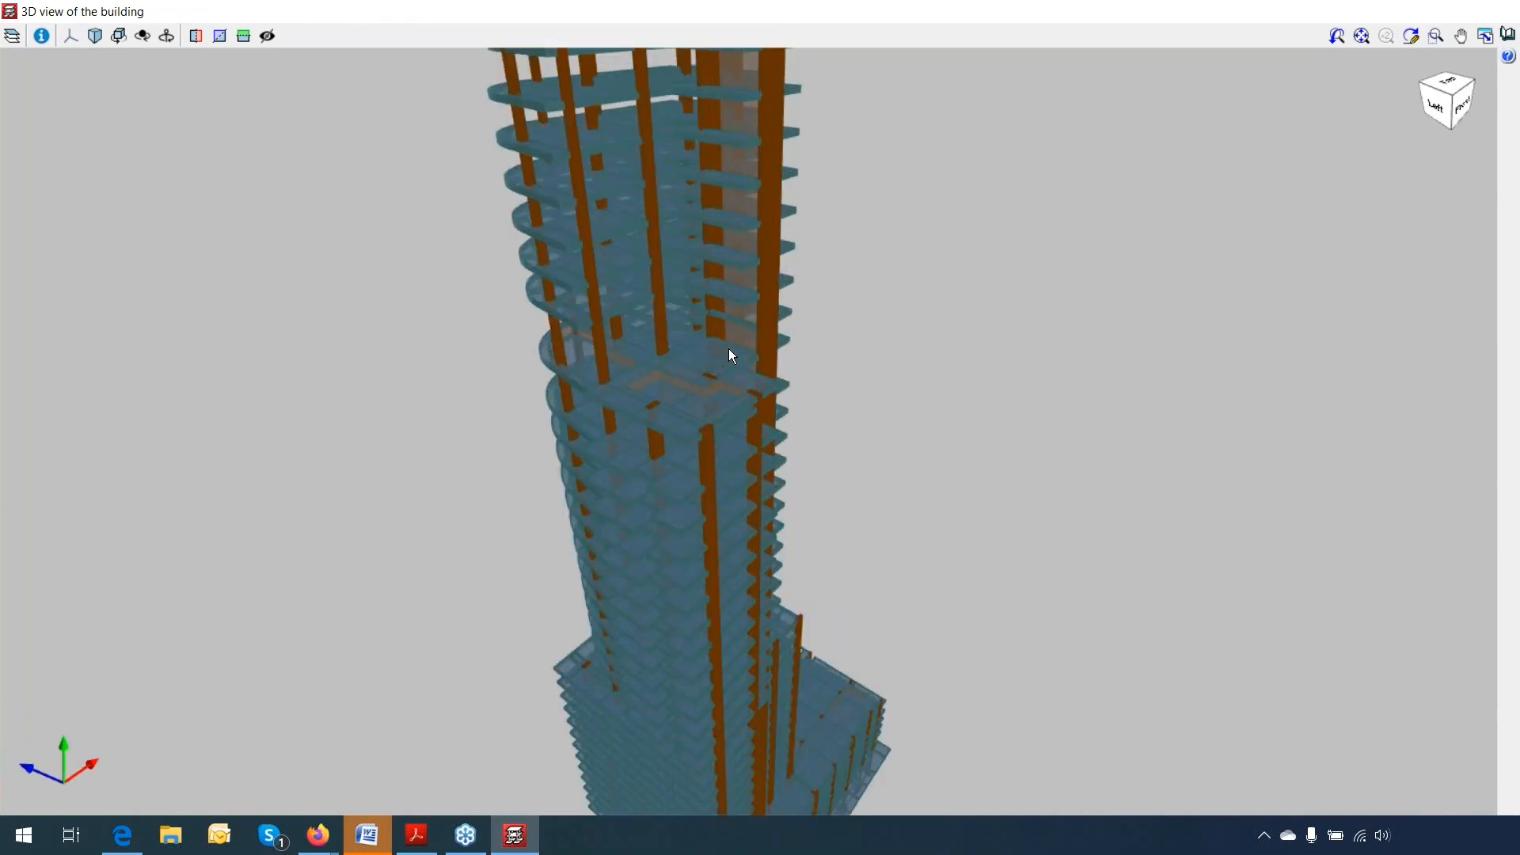
pyautogui.scroll(1, 728, 353)
pyautogui.moveTo(733, 475); pyautogui.dragTo(772, 412, button='middle')
pyautogui.scroll(-3, 630, 450)
pyautogui.moveTo(643, 451); pyautogui.dragTo(743, 498, button='middle')
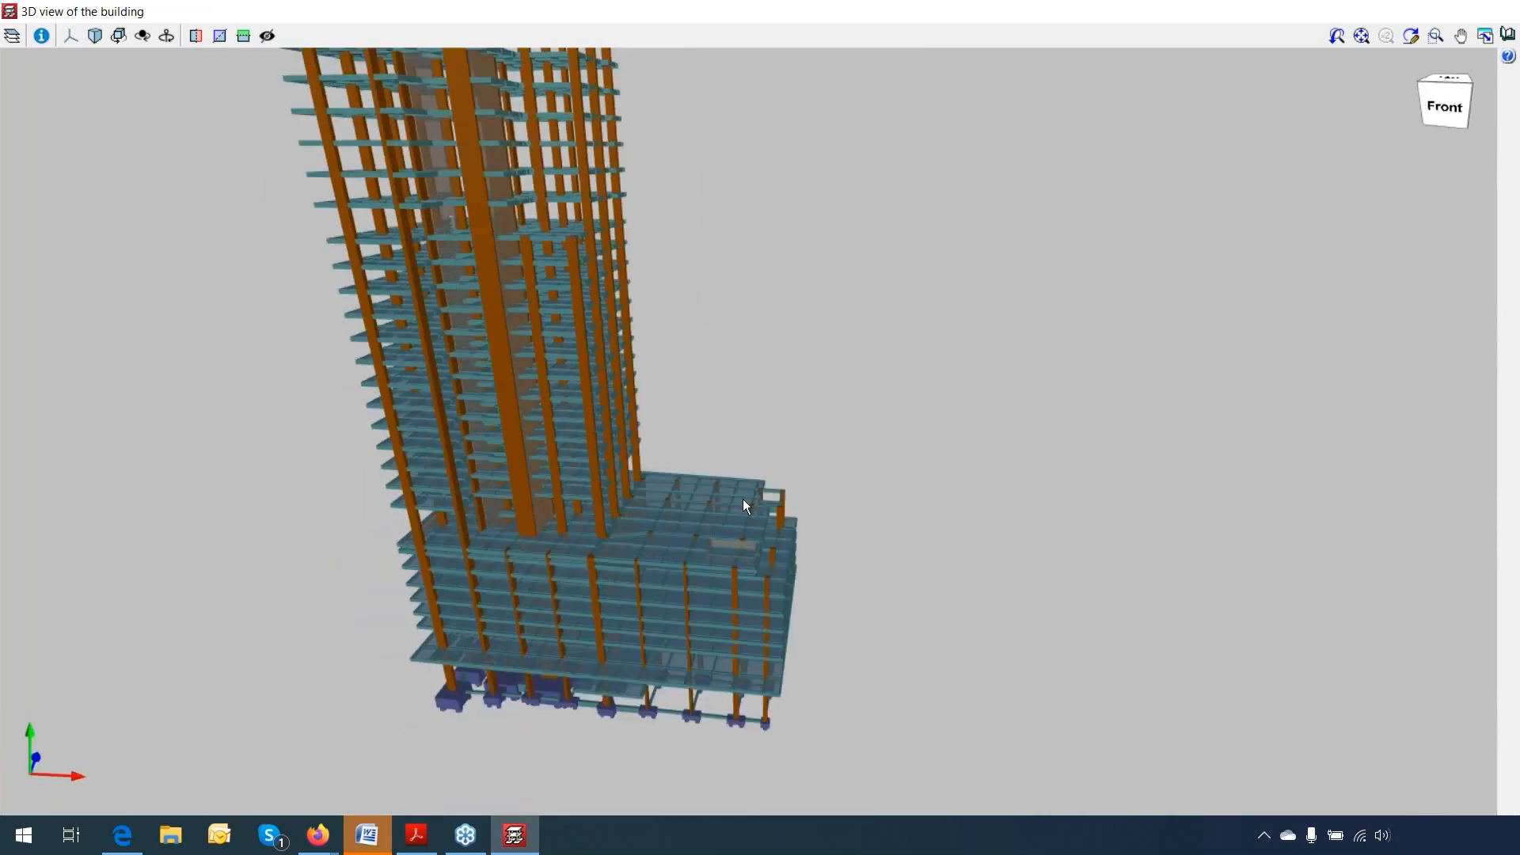
pyautogui.scroll(3, 743, 500)
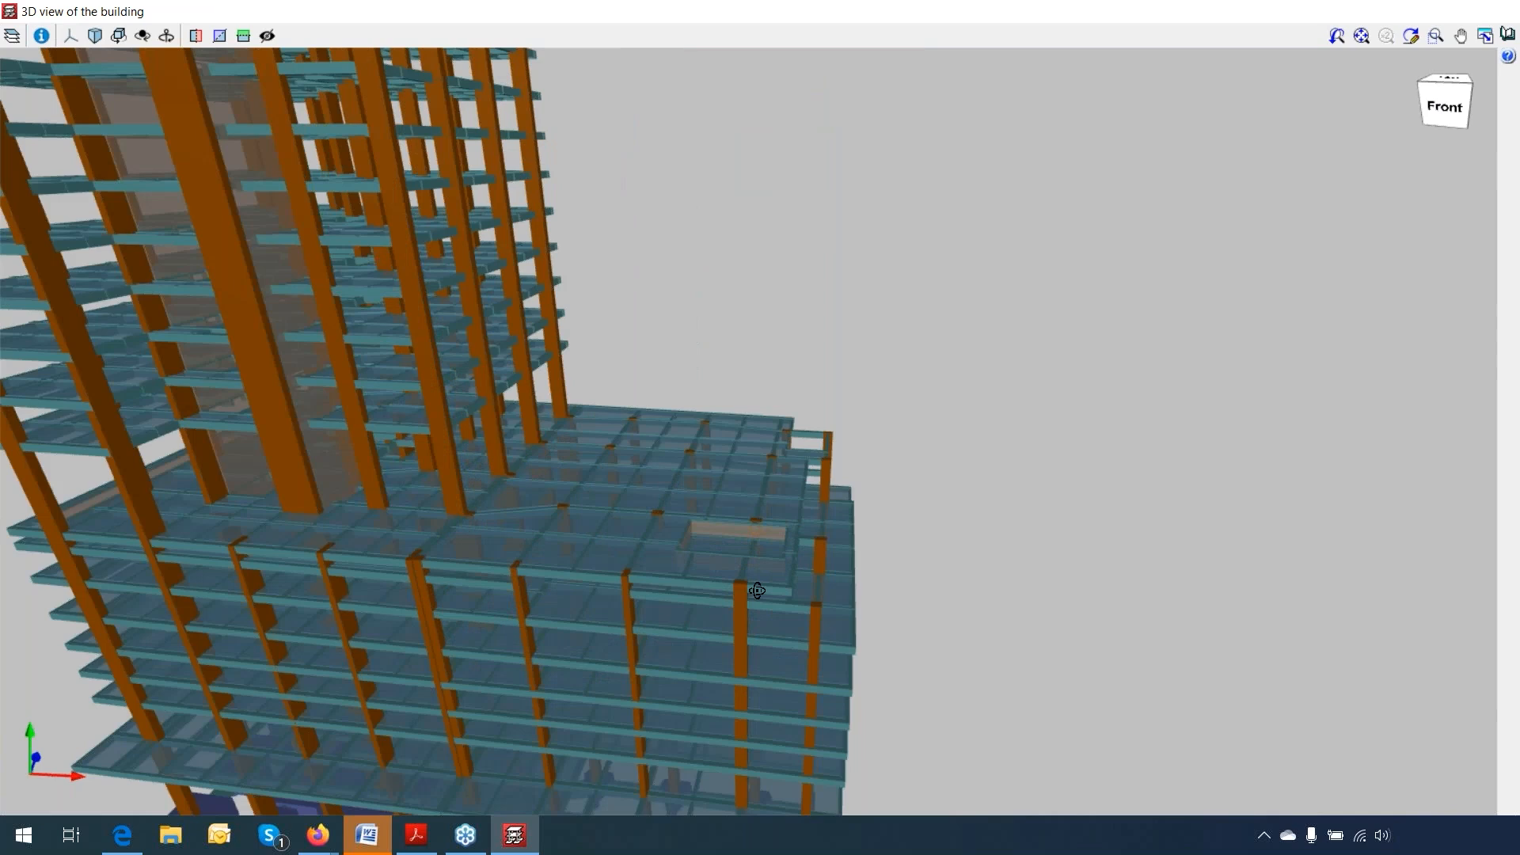
pyautogui.moveTo(757, 590); pyautogui.dragTo(566, 587, button='middle')
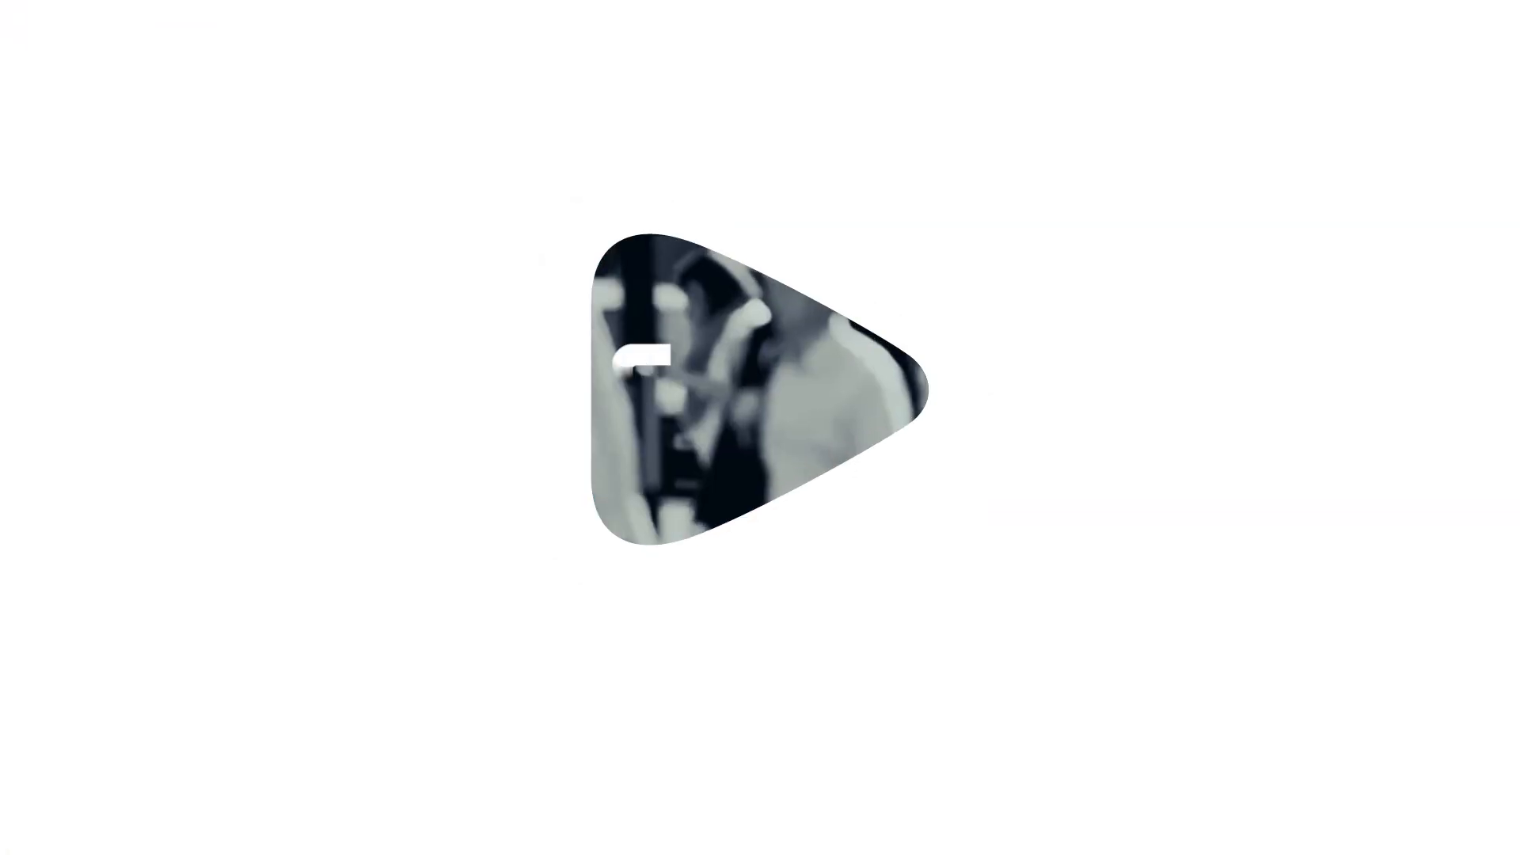